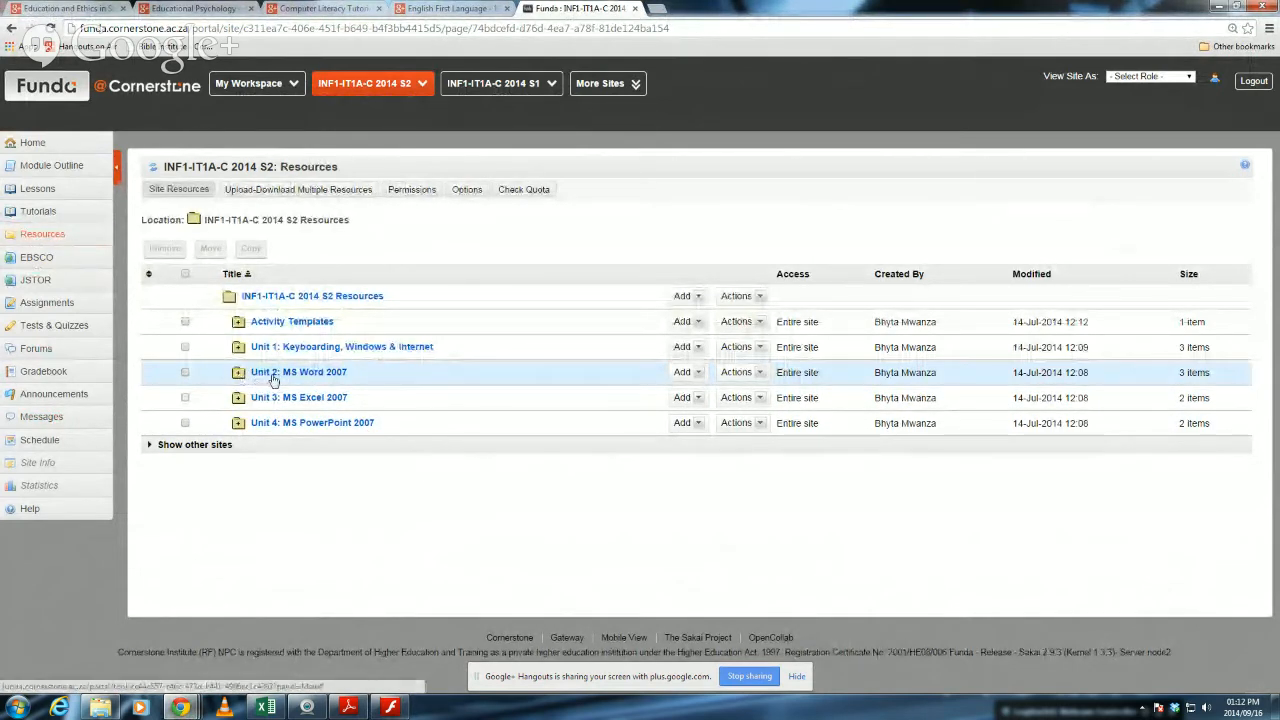
Expand the Unit 2: MS Word 2007 resources folder and switch to the Word 2007 Module 5 guide in Adobe Flash Player.
click(238, 374)
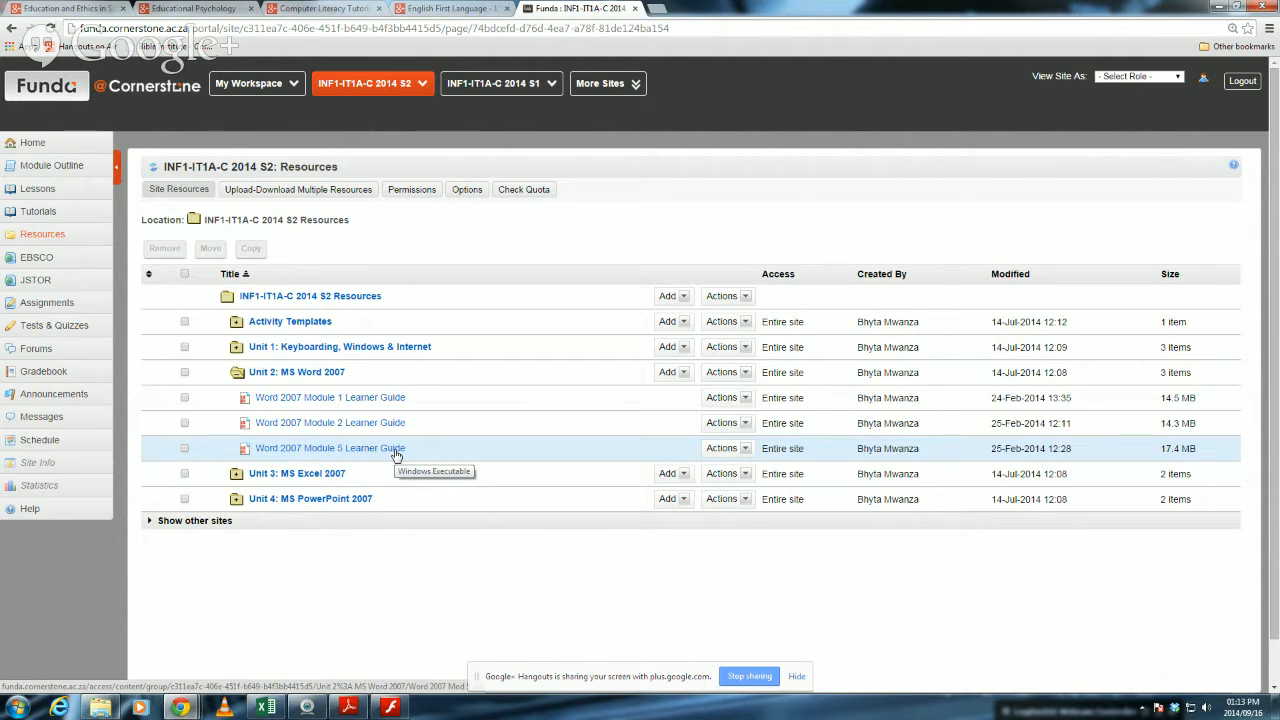
click(388, 707)
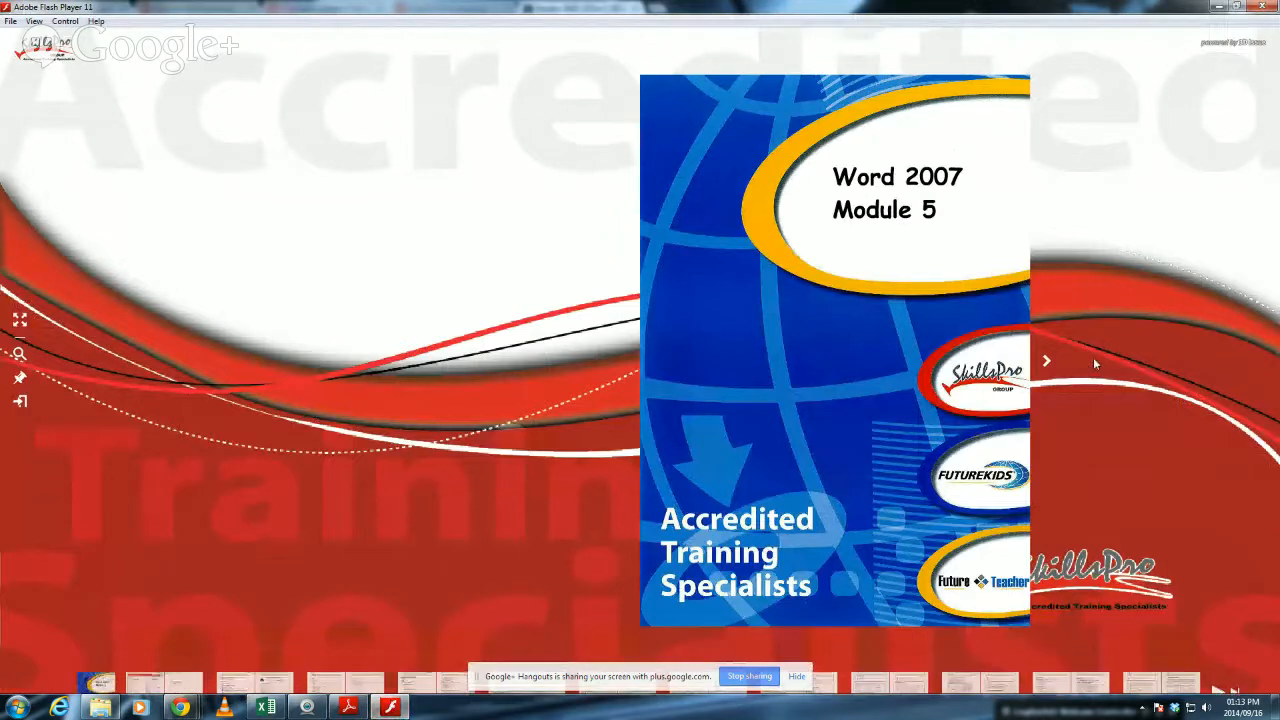
Page through the Module 5 guide from the cover past the table of contents to the Course Objectives page.
click(1047, 365)
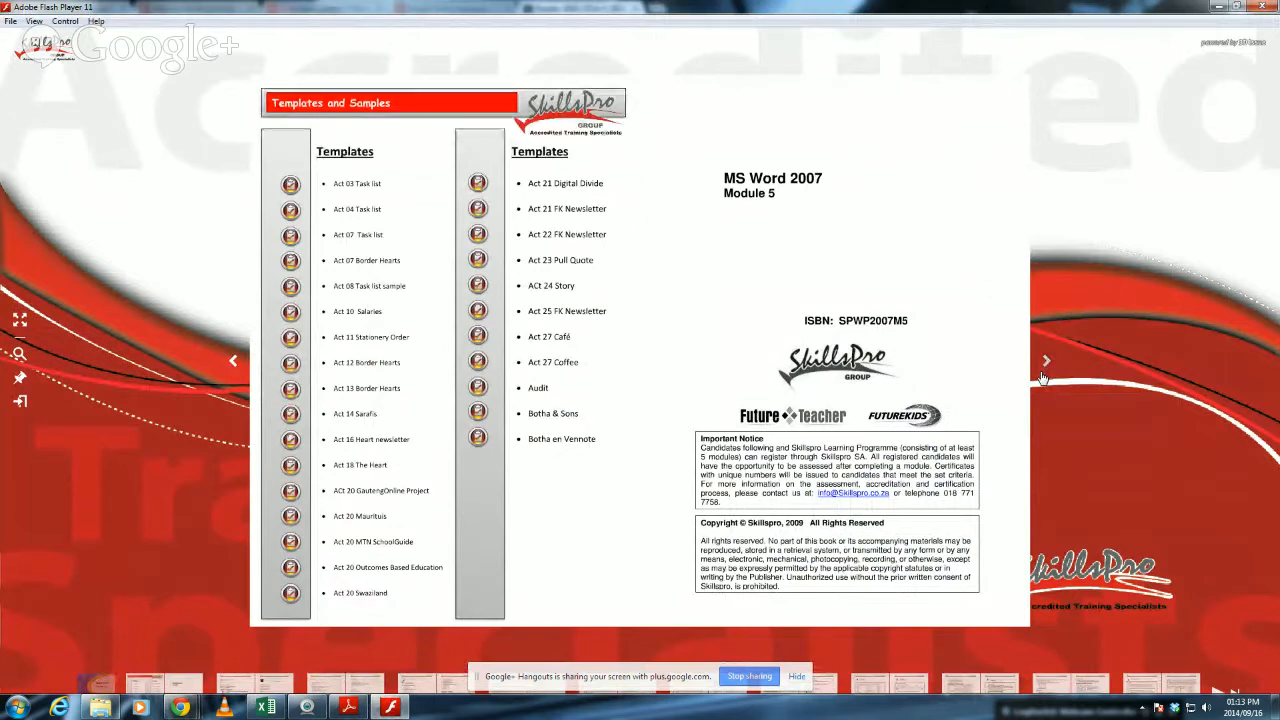
click(233, 361)
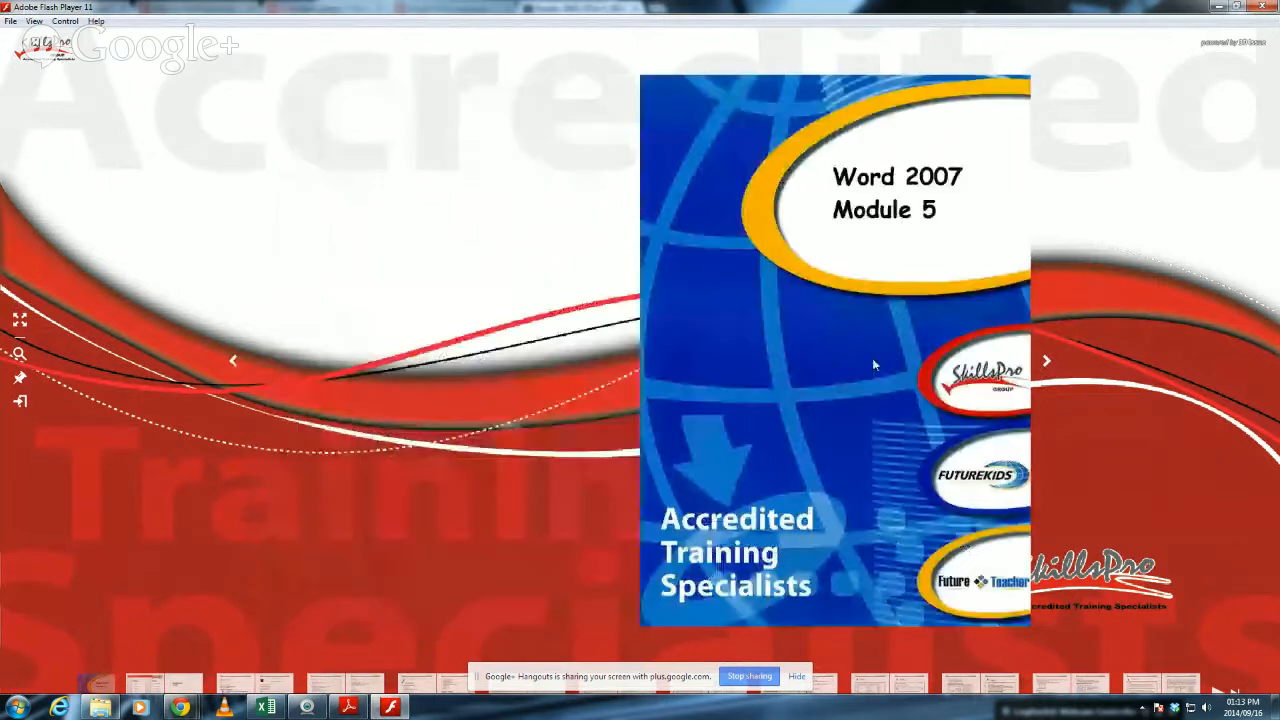
click(1046, 361)
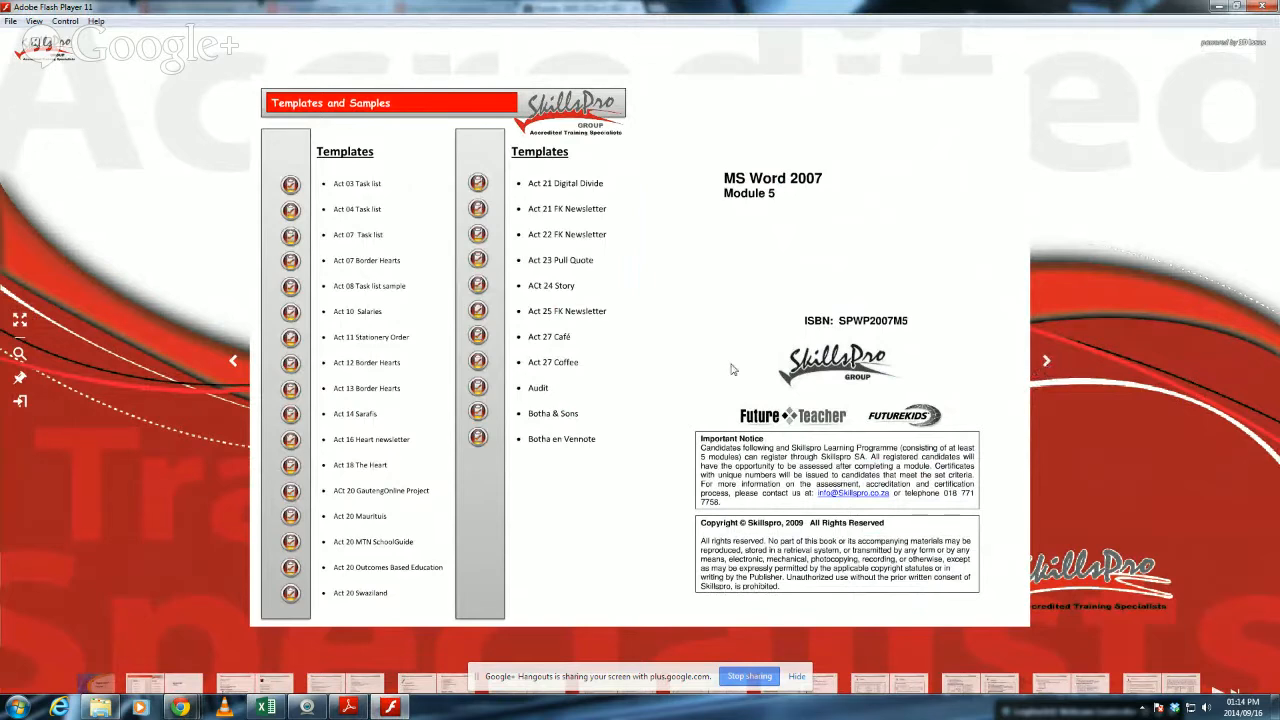
click(234, 361)
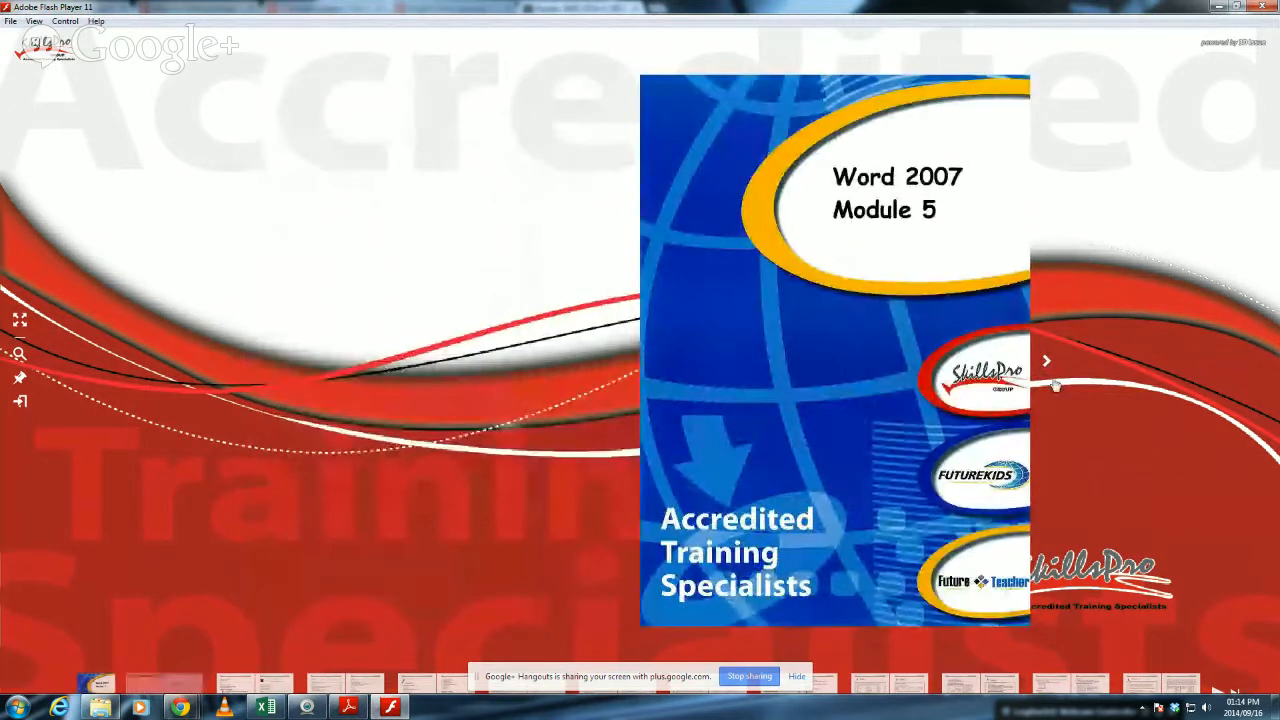
click(1046, 362)
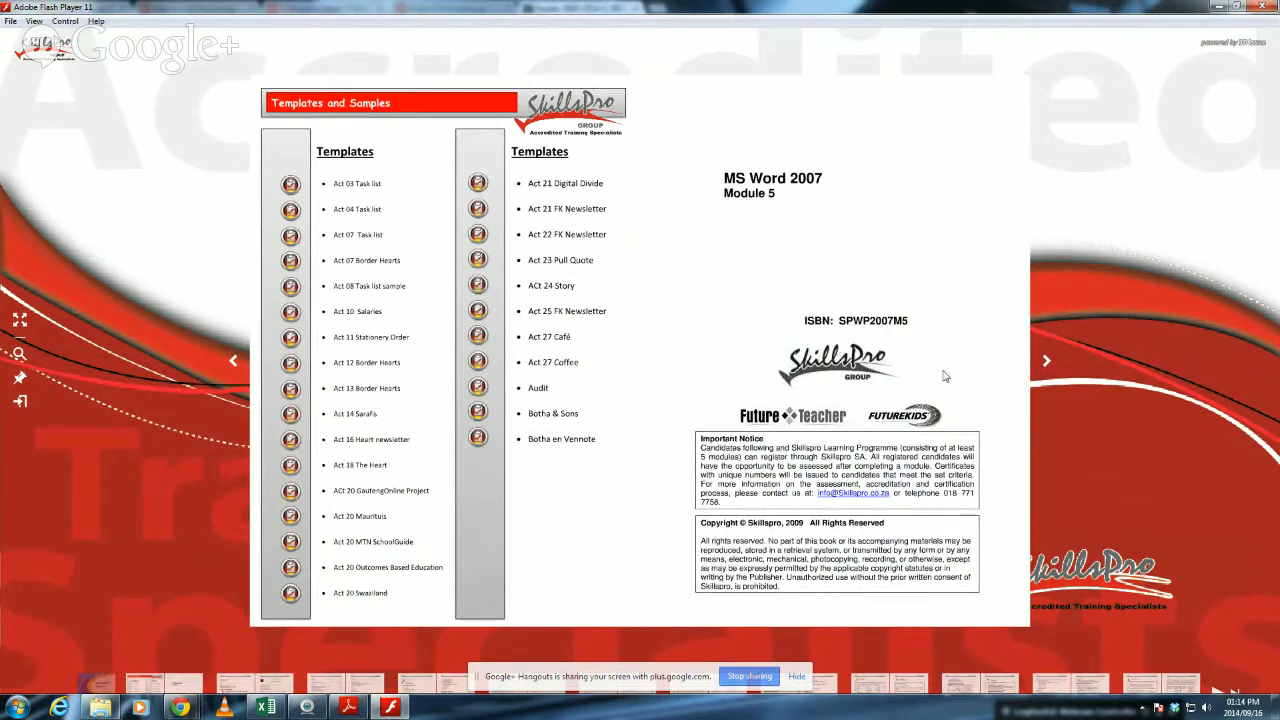
click(1047, 366)
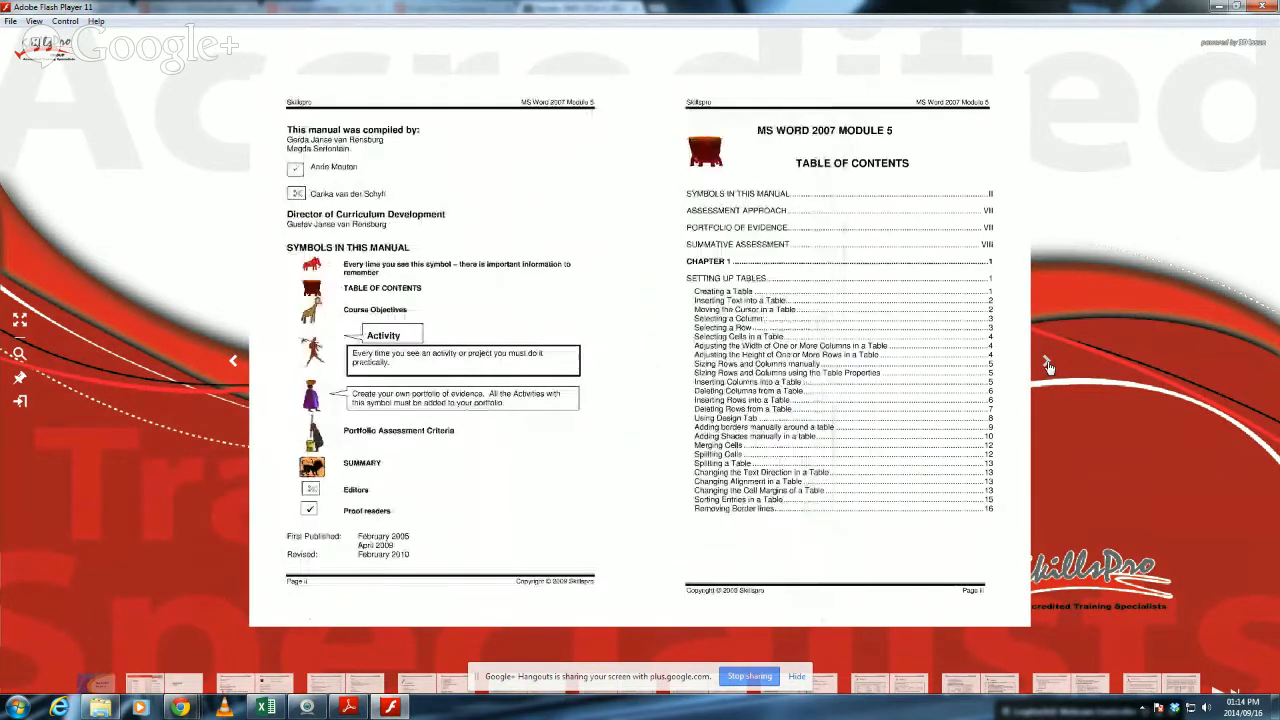
click(1051, 362)
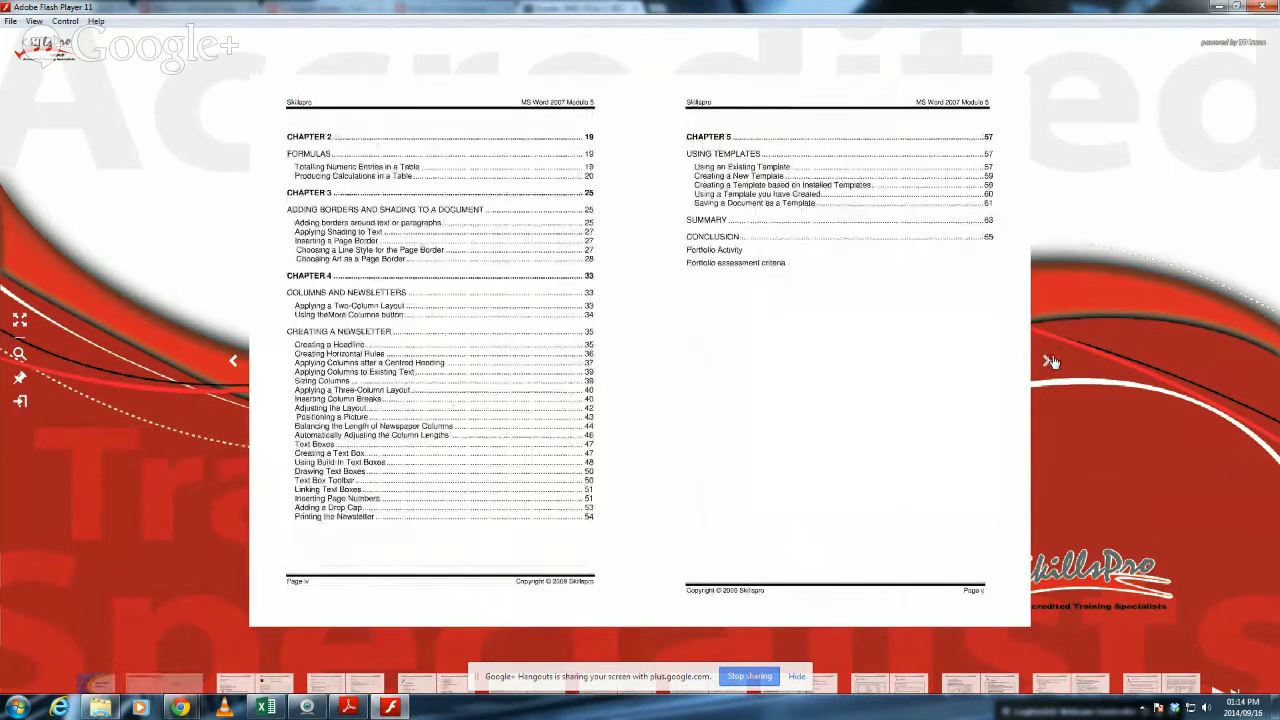
click(1051, 362)
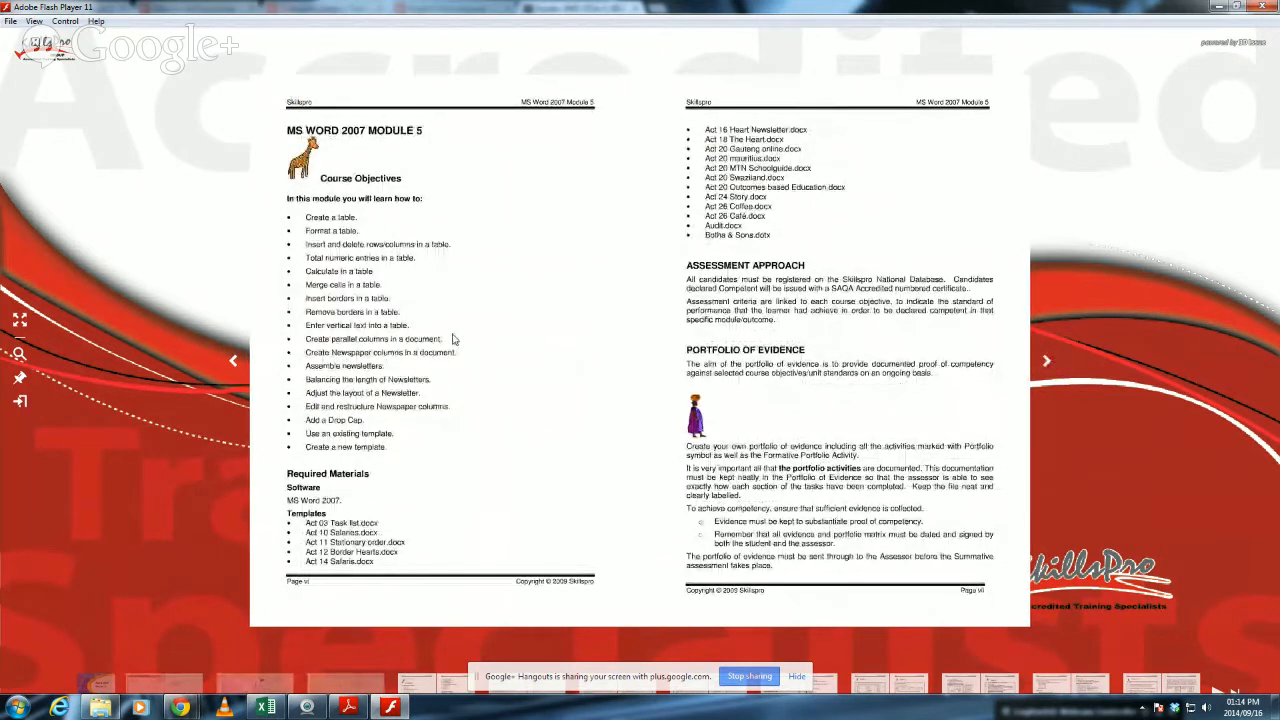
Read the enlarged course objectives list and the list of template files on the facing page, returning to the full two-page view.
click(452, 336)
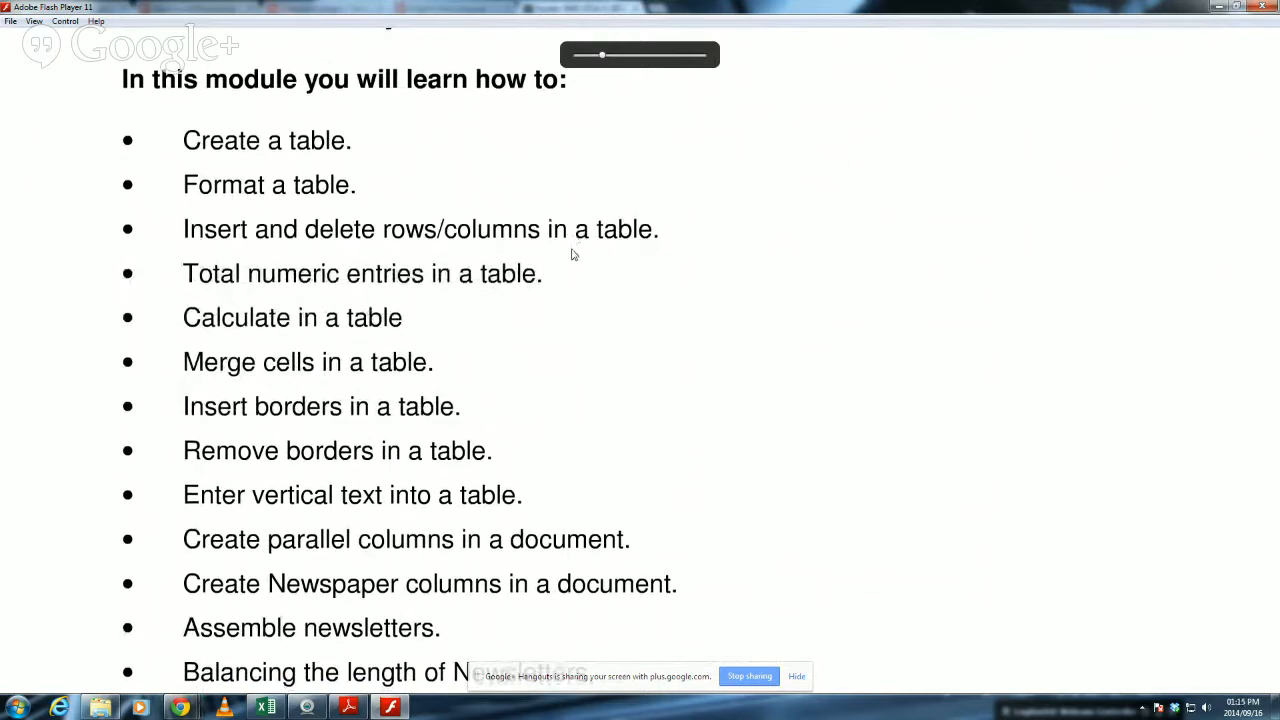
scroll(575, 317, down, 2)
scroll(575, 317, down, 1)
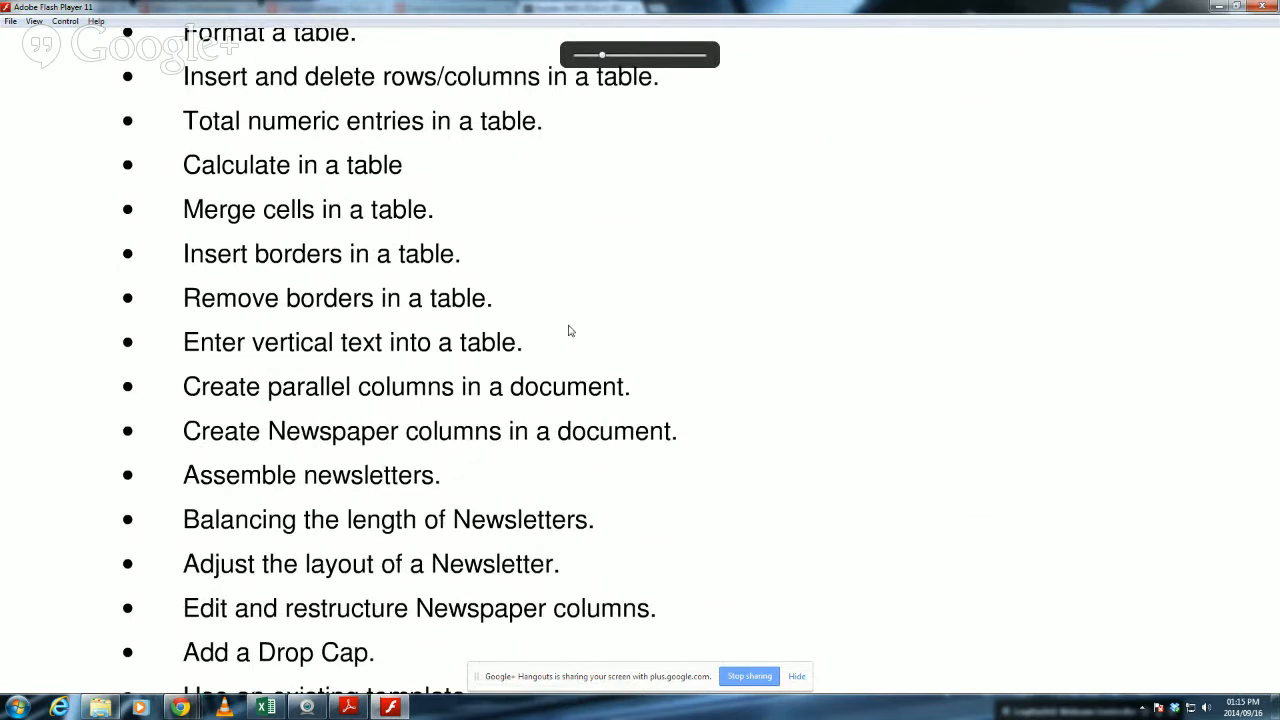
scroll(606, 431, down, 3)
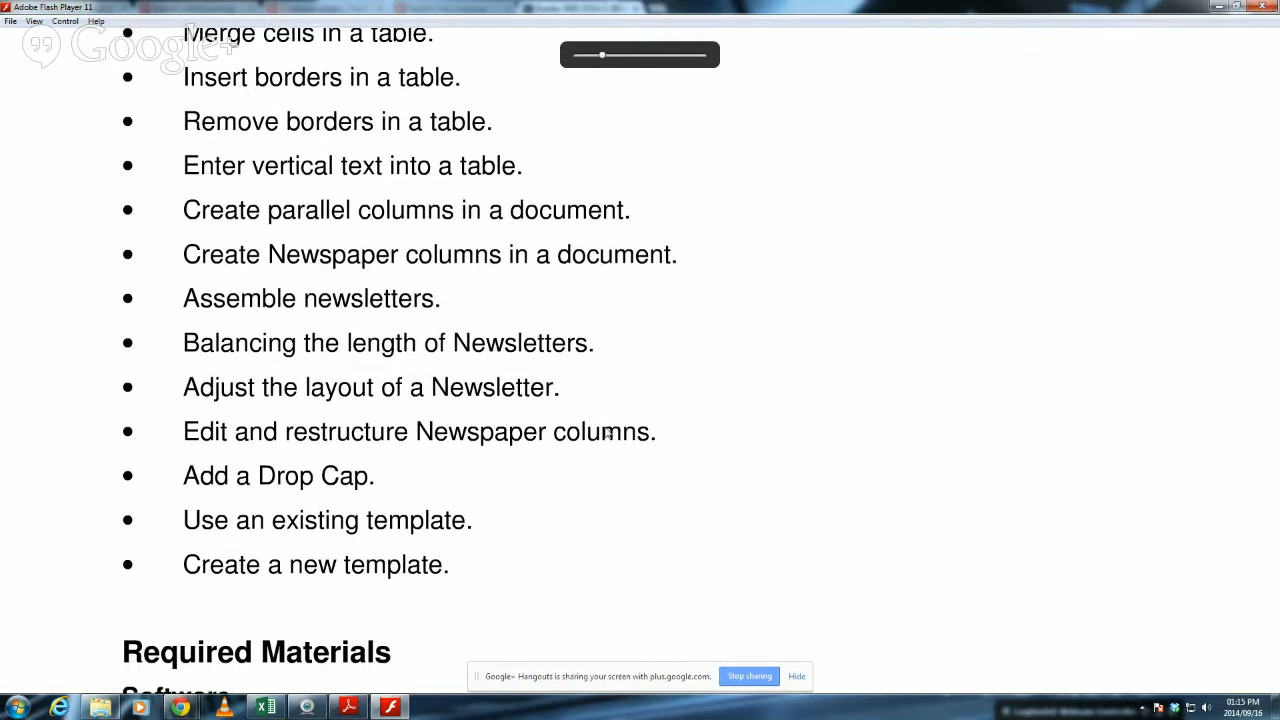
scroll(608, 432, up, 2)
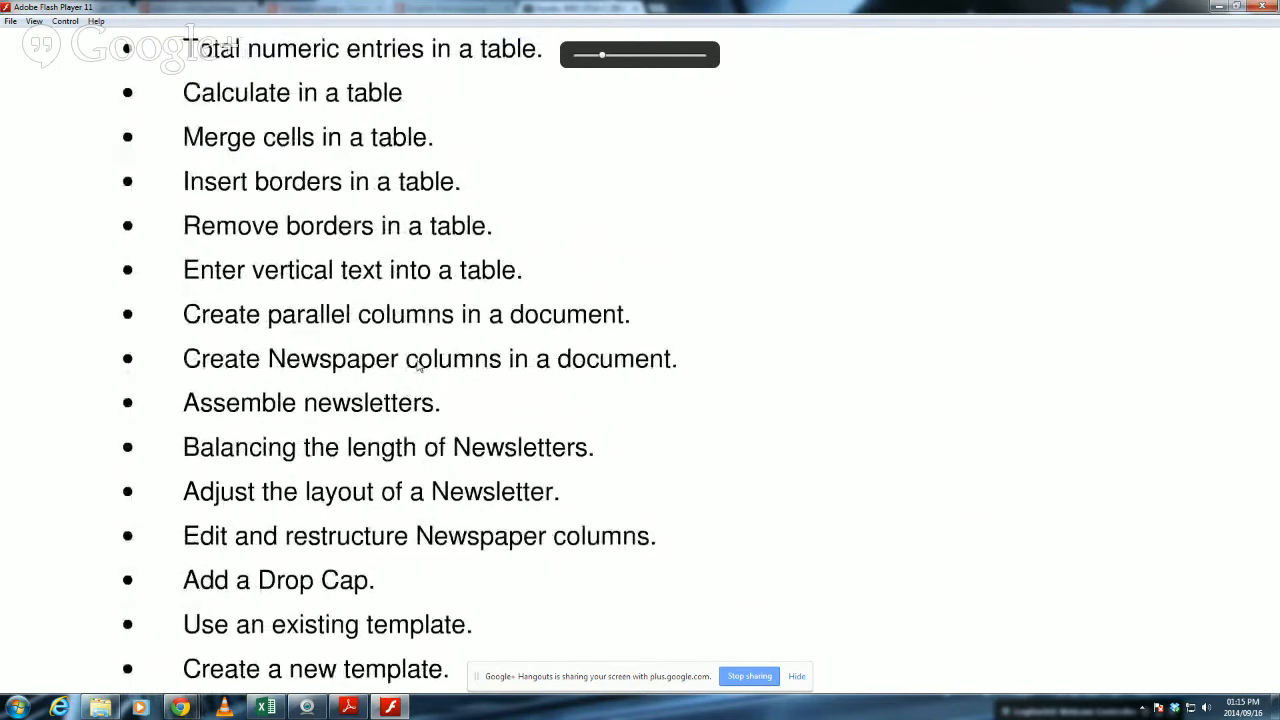
scroll(537, 451, down, 3)
scroll(731, 277, up, 7)
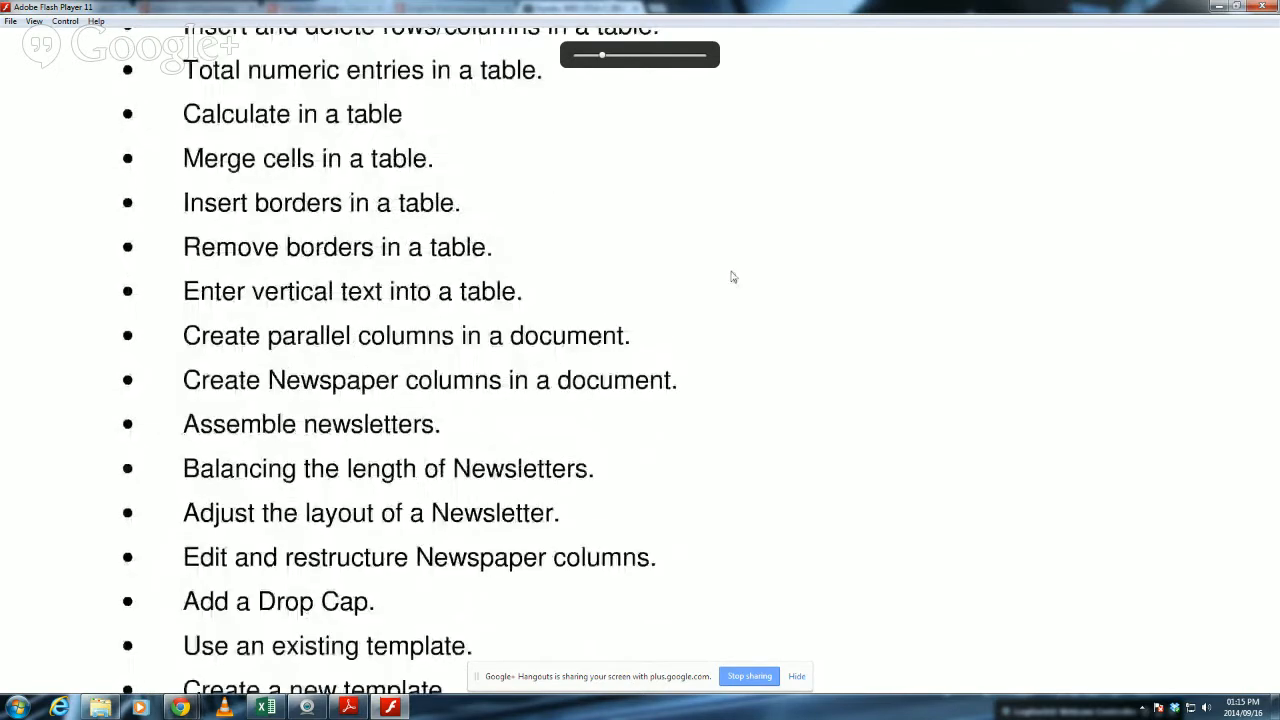
click(783, 252)
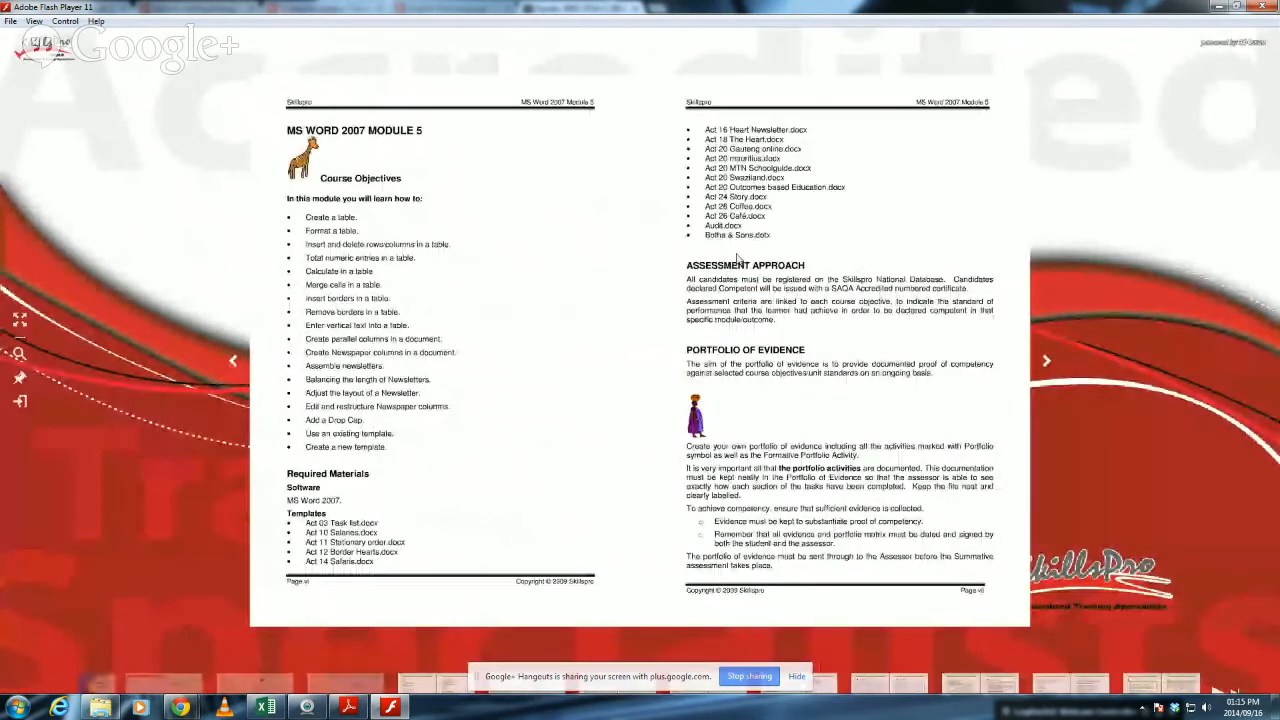
click(778, 145)
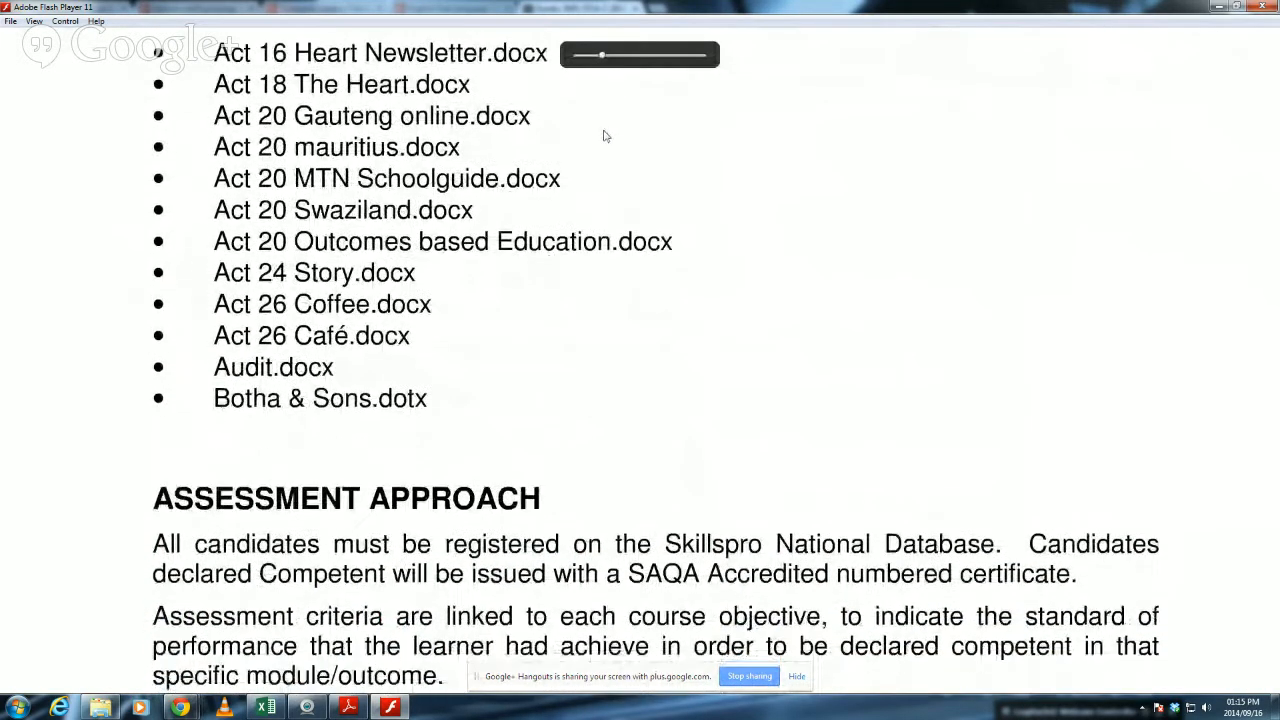
click(605, 138)
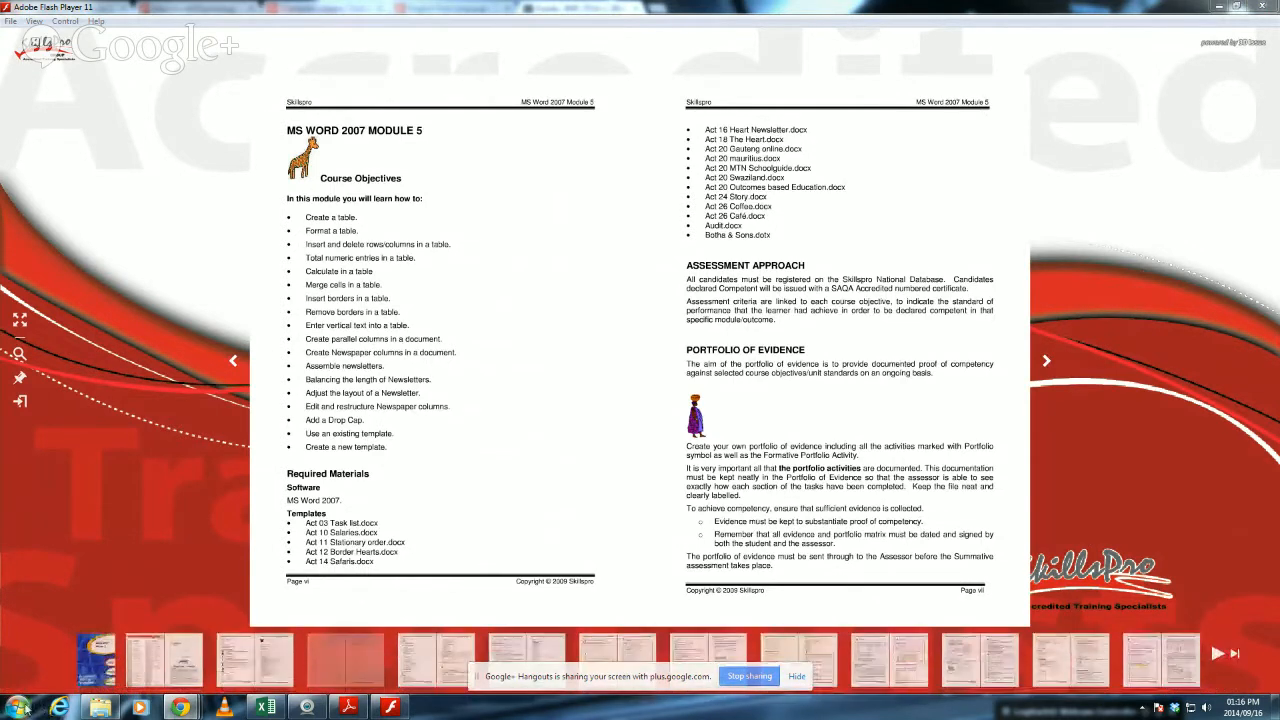
Start Word 2013 and enter the tutor's Skype username in the blank document.
click(17, 707)
mouse_move(128, 421)
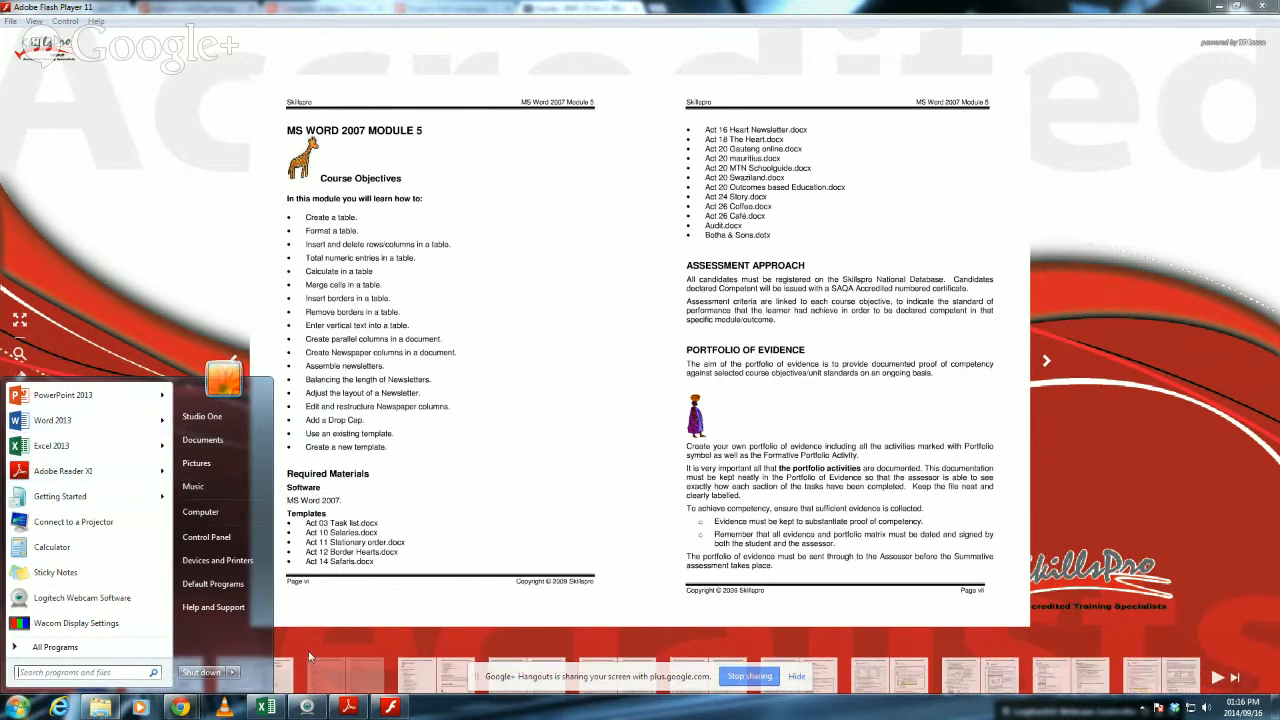
click(84, 427)
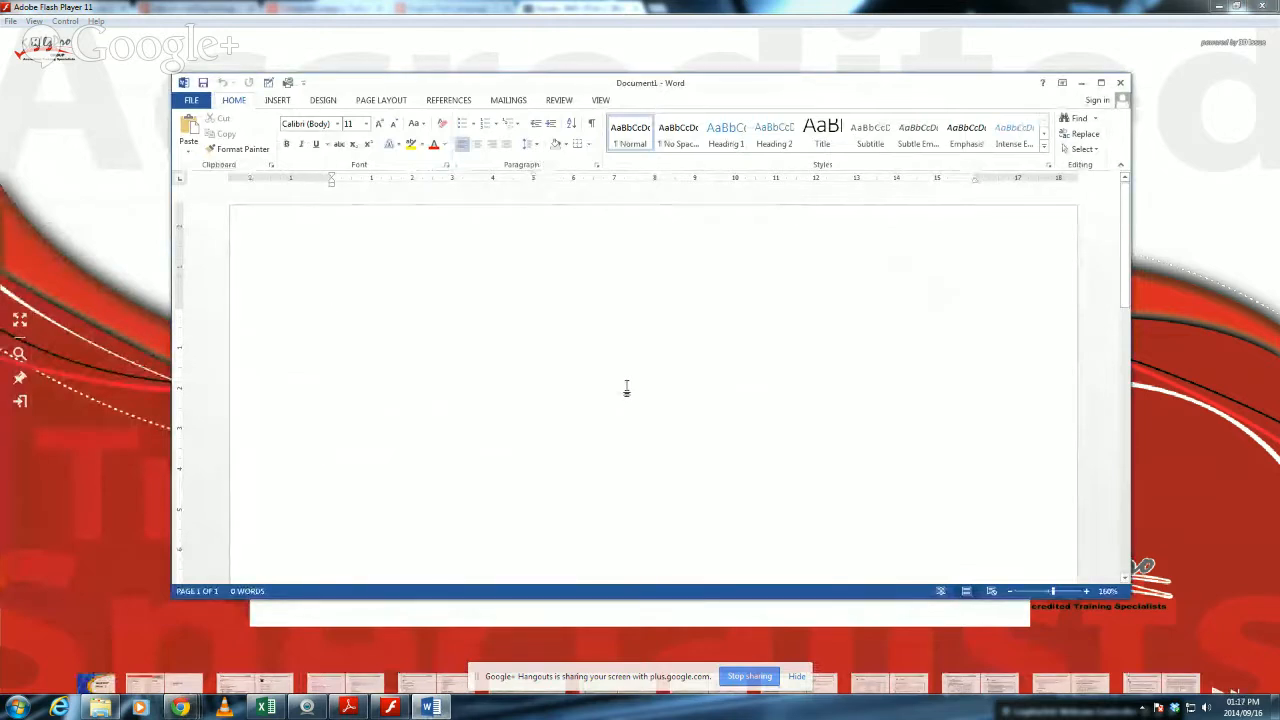
text(bhytaisa)
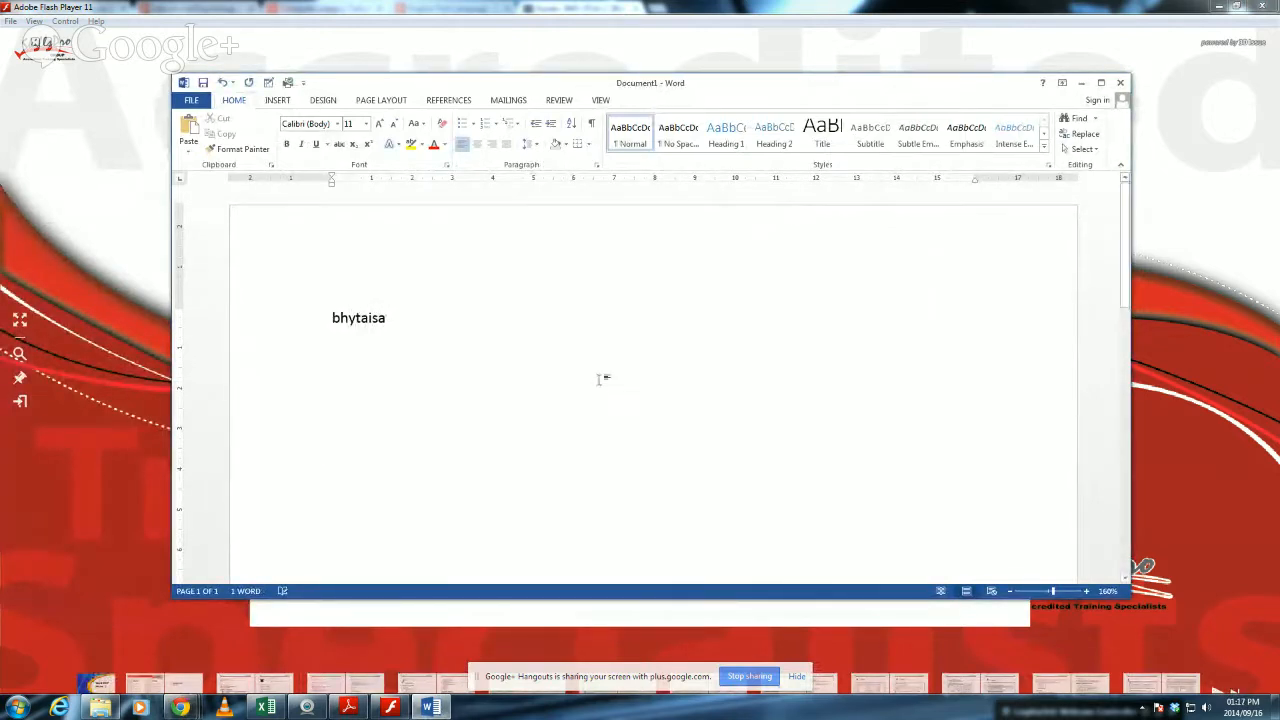
Enlarge the whole Skype username text to 80 pt.
key(ctrl+a)
key(ctrl+shift+period)
key(ctrl+shift+period)
key(ctrl+shift+period)
key(ctrl+shift+period)
key(ctrl+shift+period)
key(ctrl+shift+period)
key(ctrl+shift+period)
key(ctrl+shift+period)
key(ctrl+shift+period)
key(ctrl+shift+period)
key(ctrl+shift+period)
key(ctrl+shift+period)
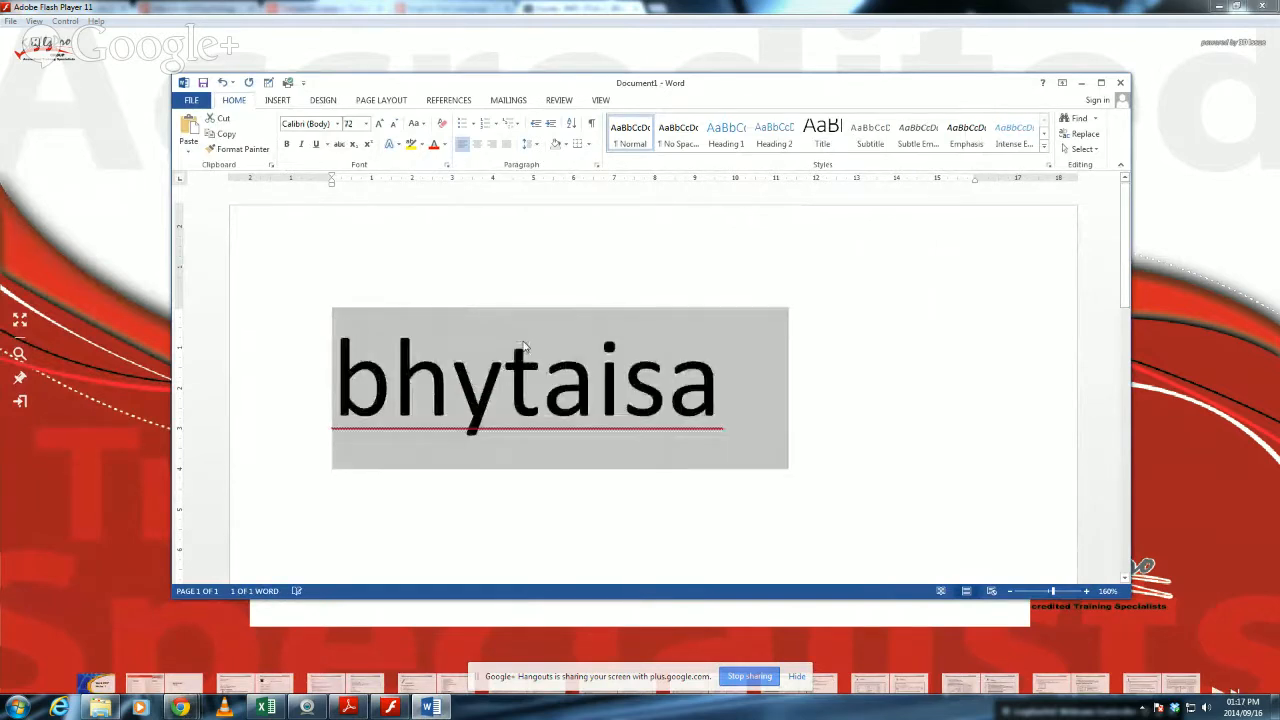
Insert the label "Skype: " before the username and enclose the username in parentheses.
click(372, 400)
click(338, 388)
text(Skype)
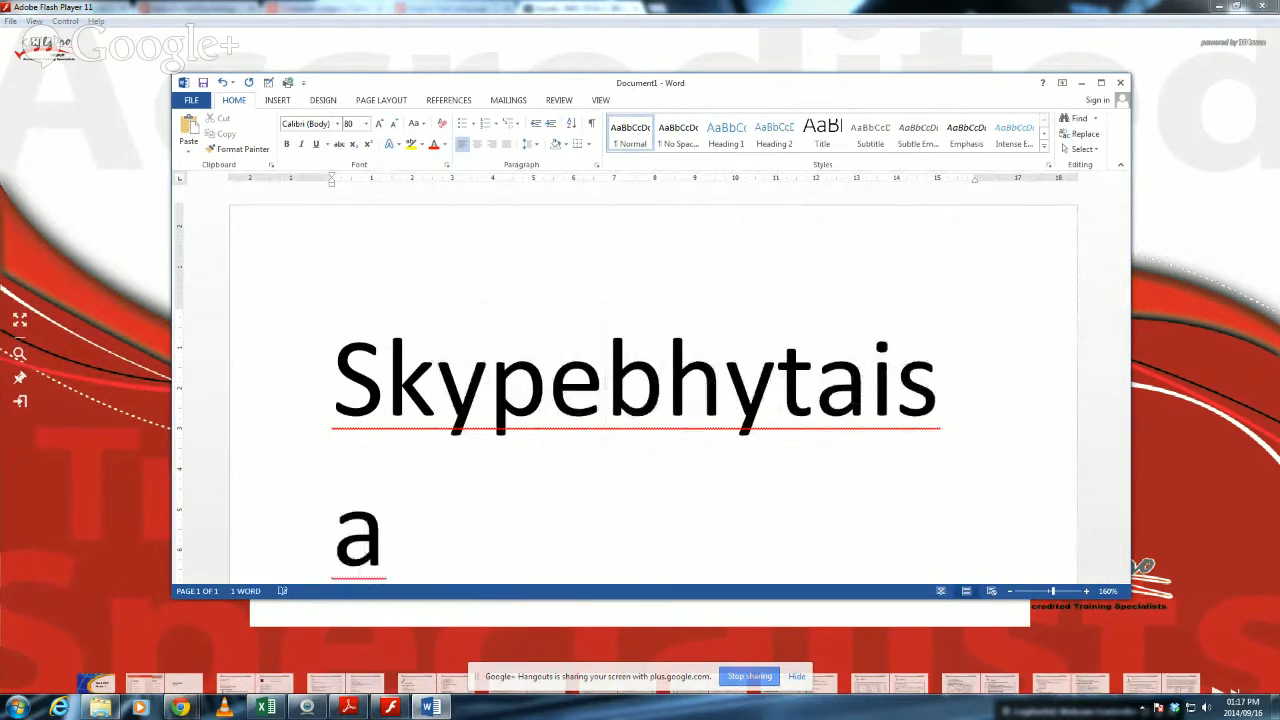
text(: )
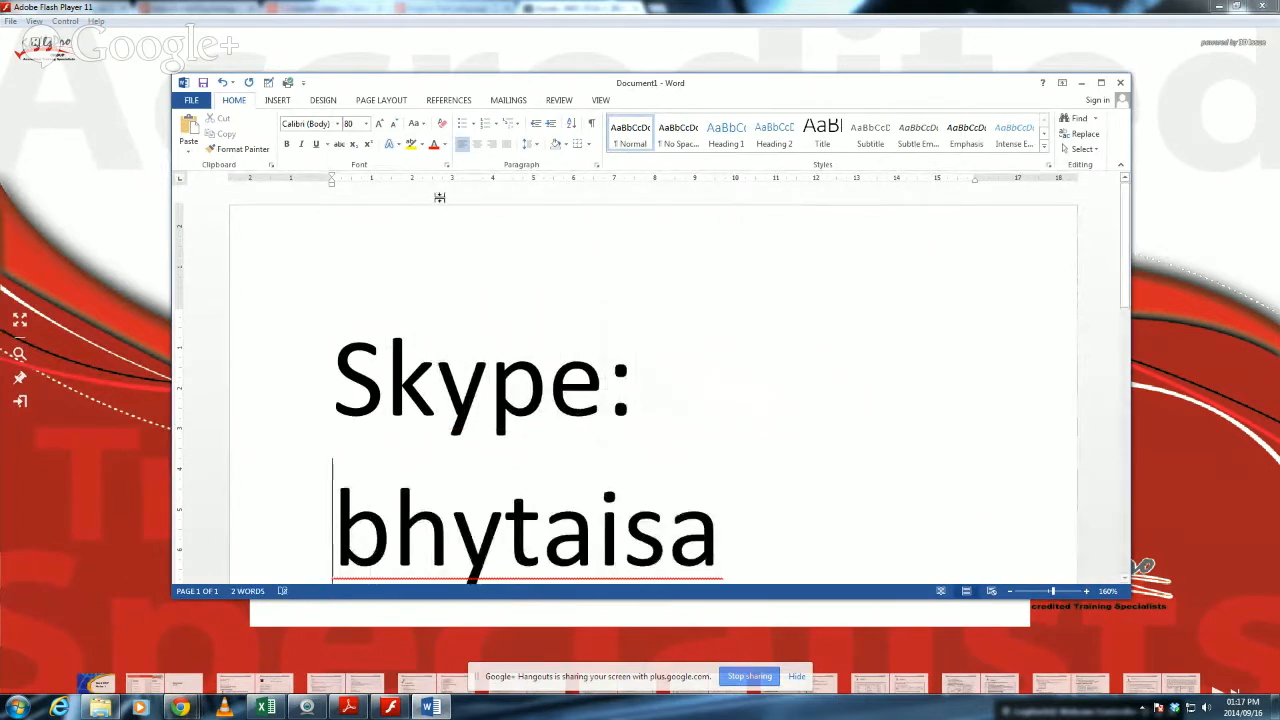
text(()
click(778, 540)
text())
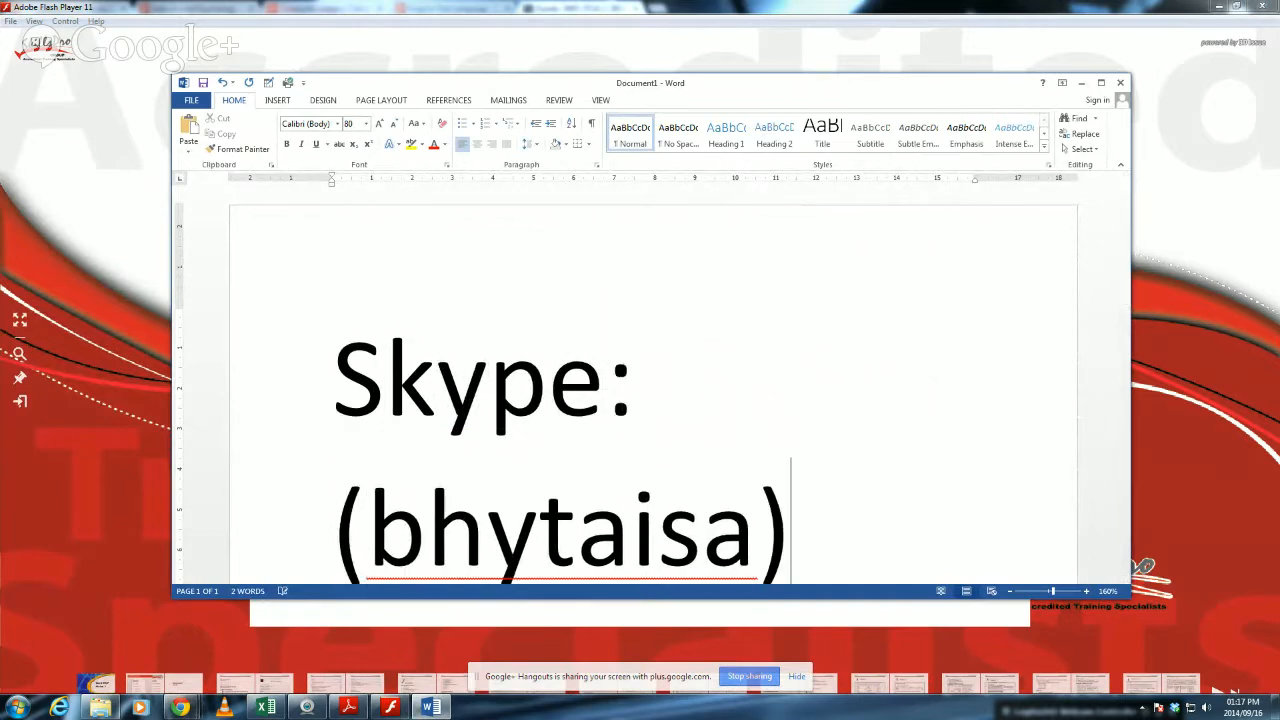
Colour the username inside the parentheses red.
scroll(830, 390, down, 2)
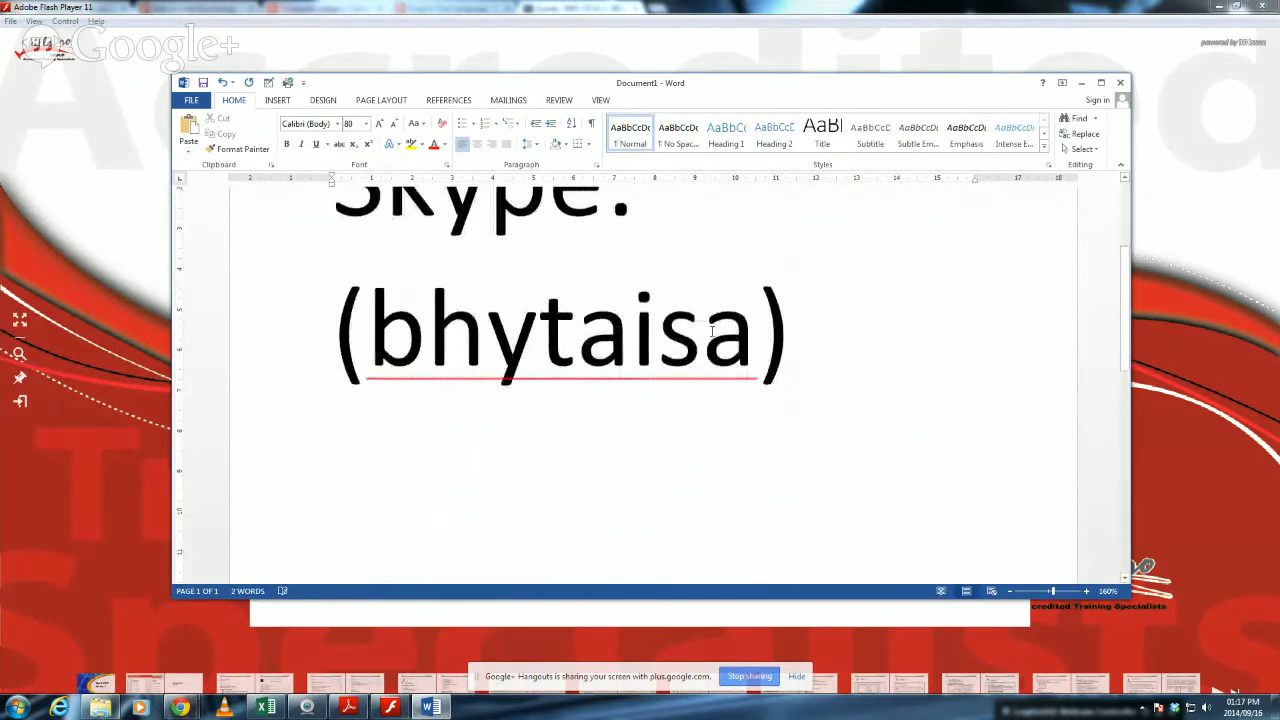
drag(370, 347, 757, 350)
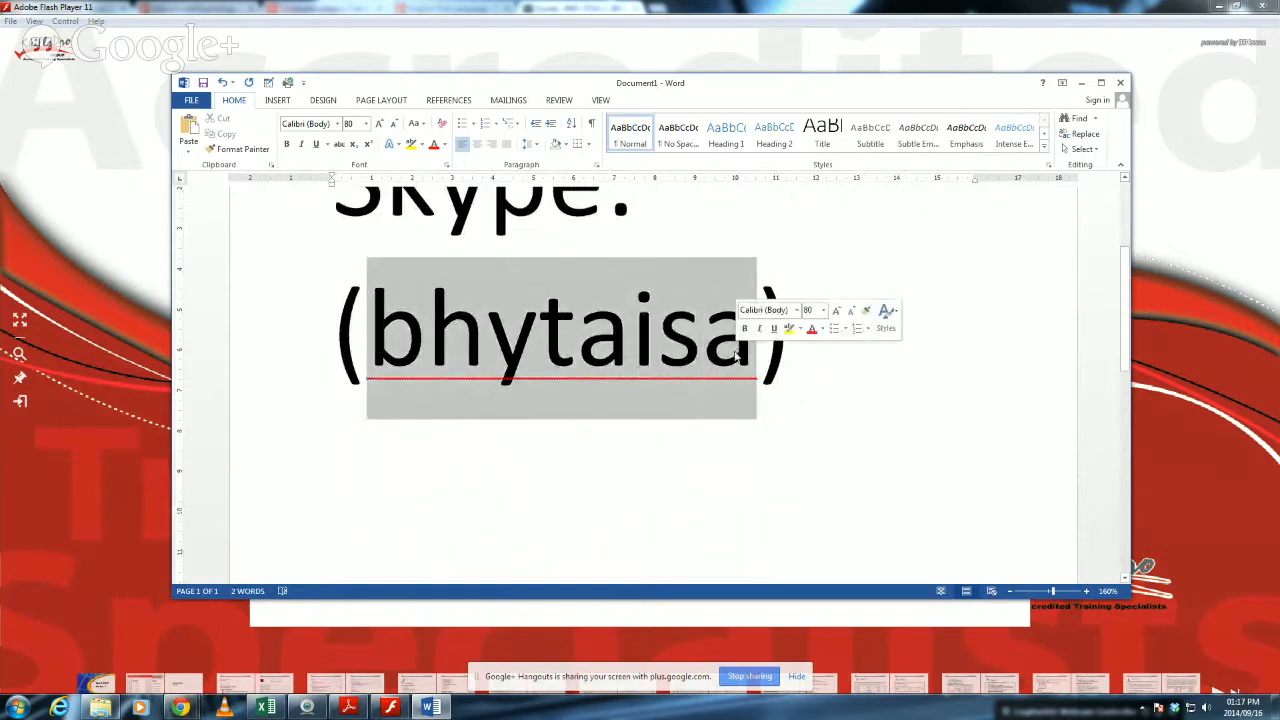
click(433, 144)
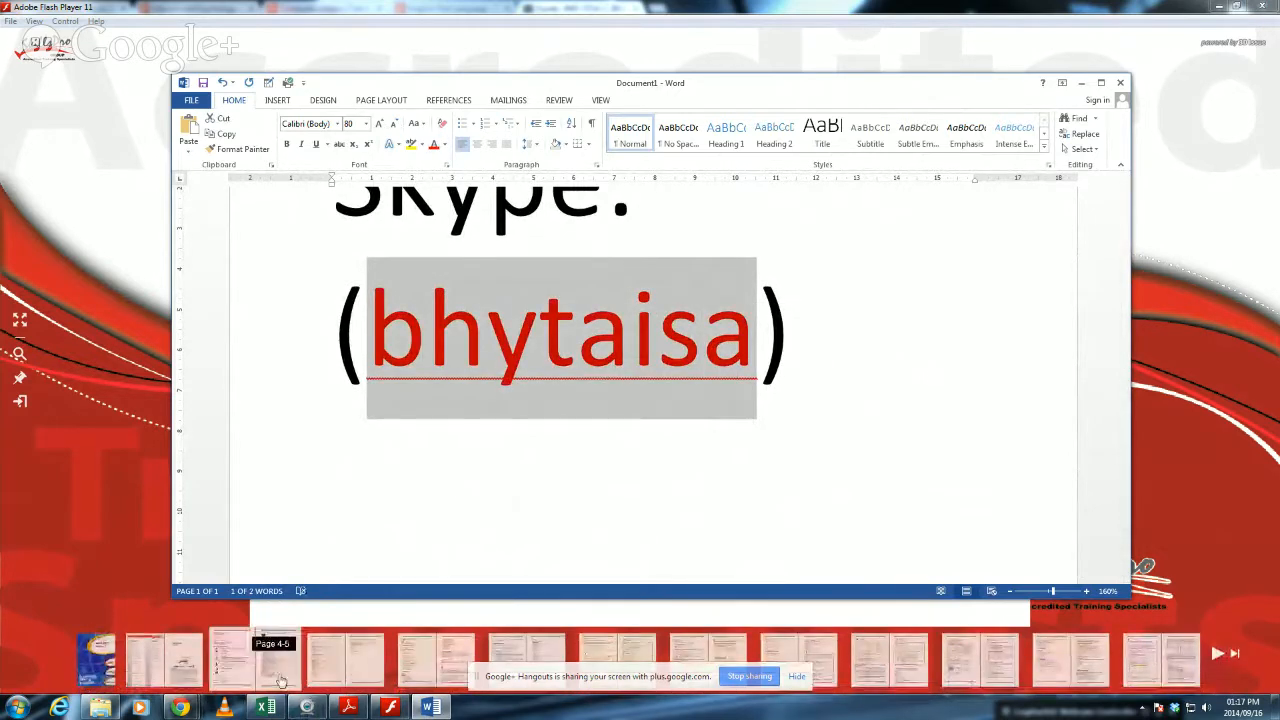
Minimize the Flash Player guide, the Word document and the browser to reach the desktop.
click(17, 707)
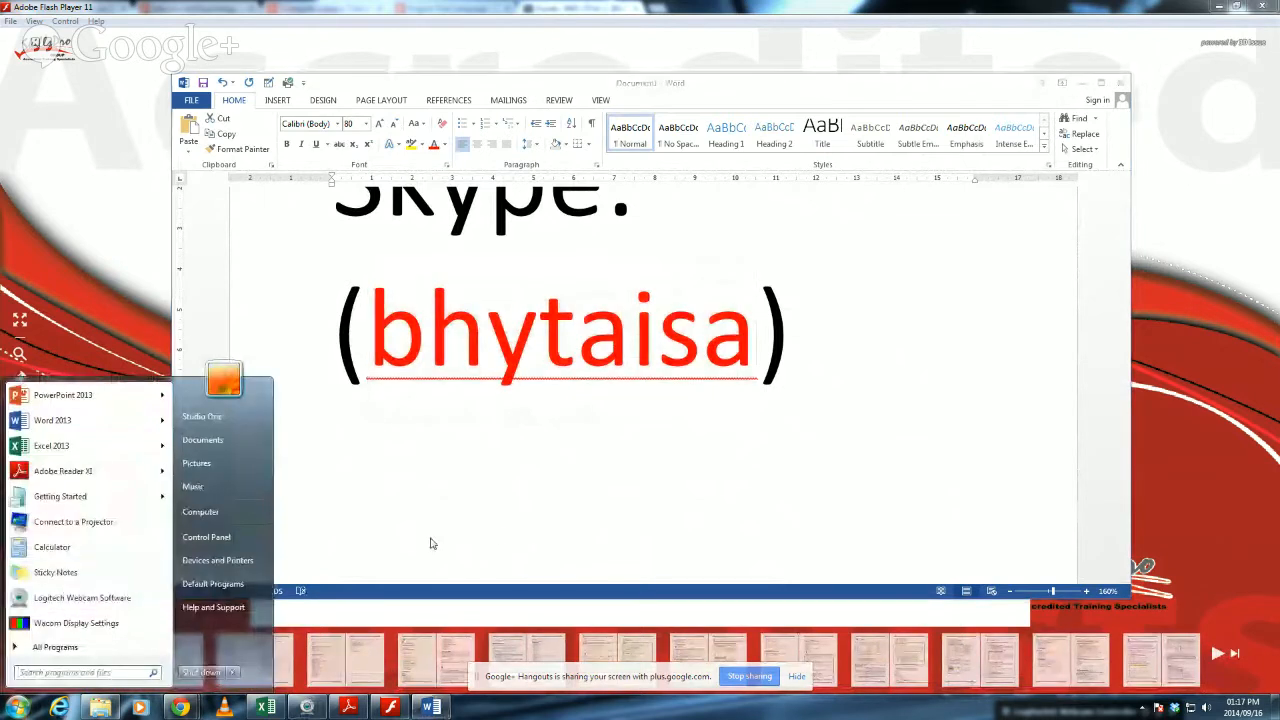
click(1200, 190)
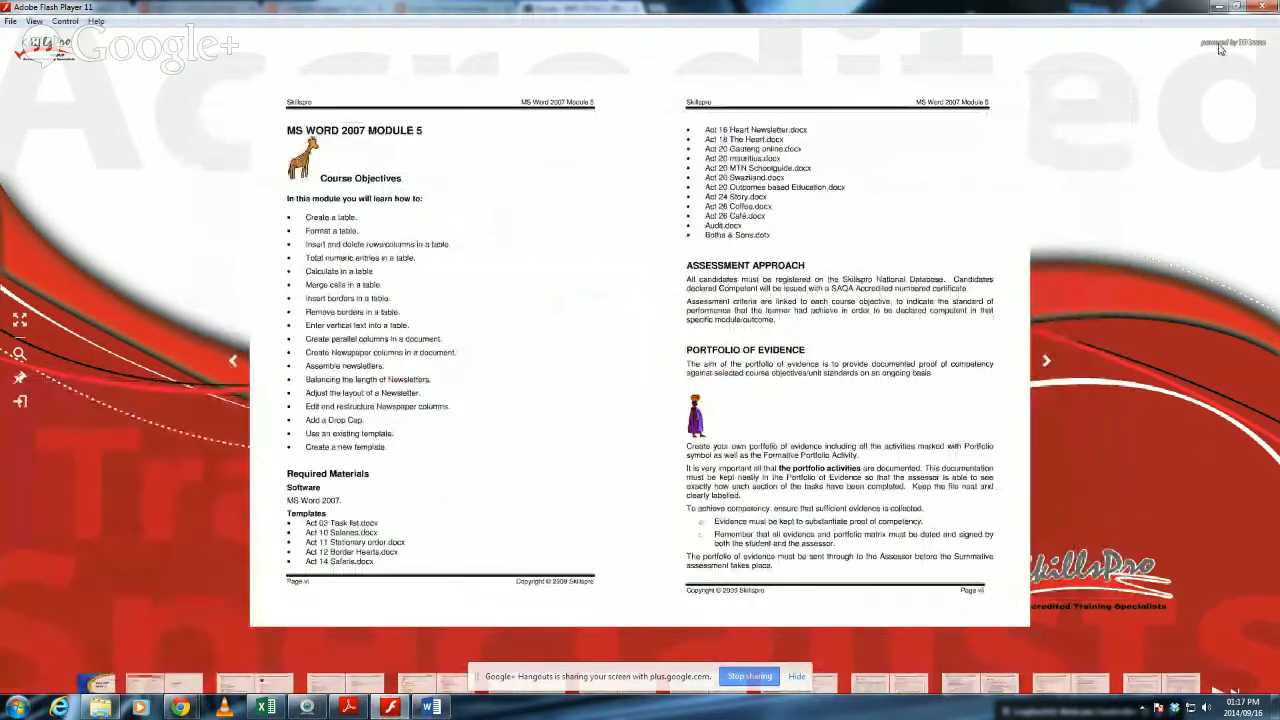
click(1216, 7)
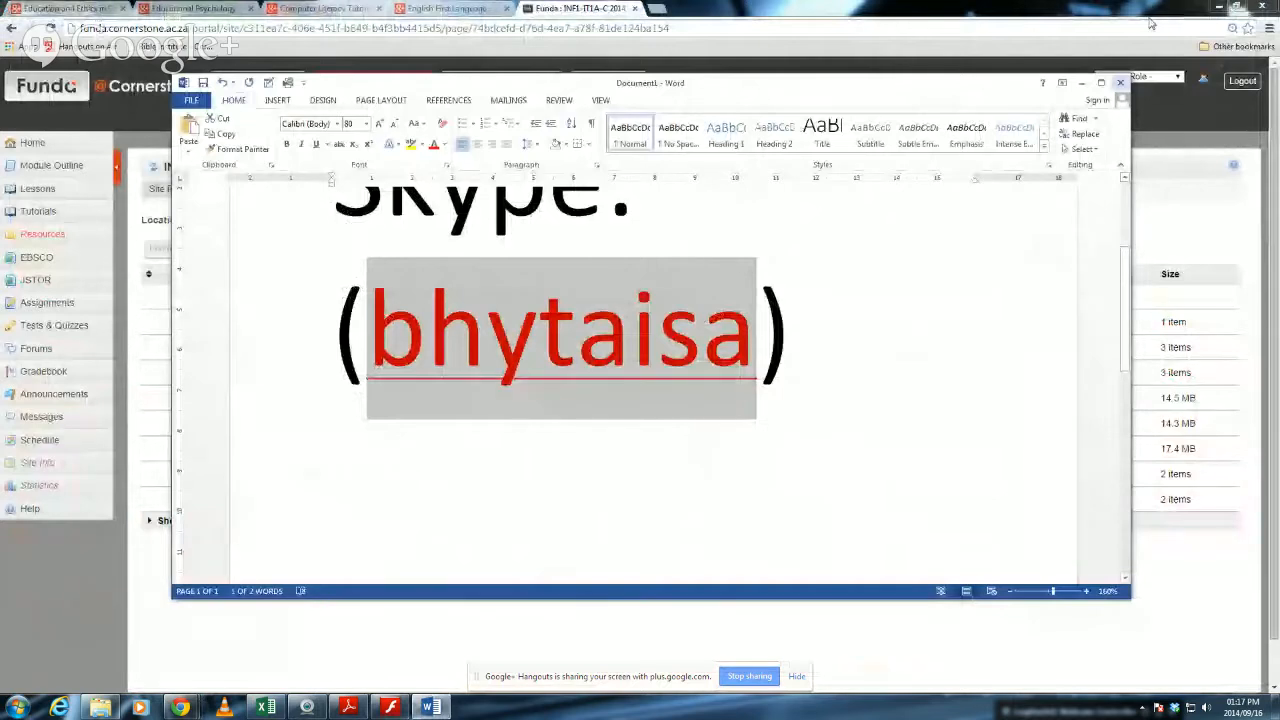
click(1081, 83)
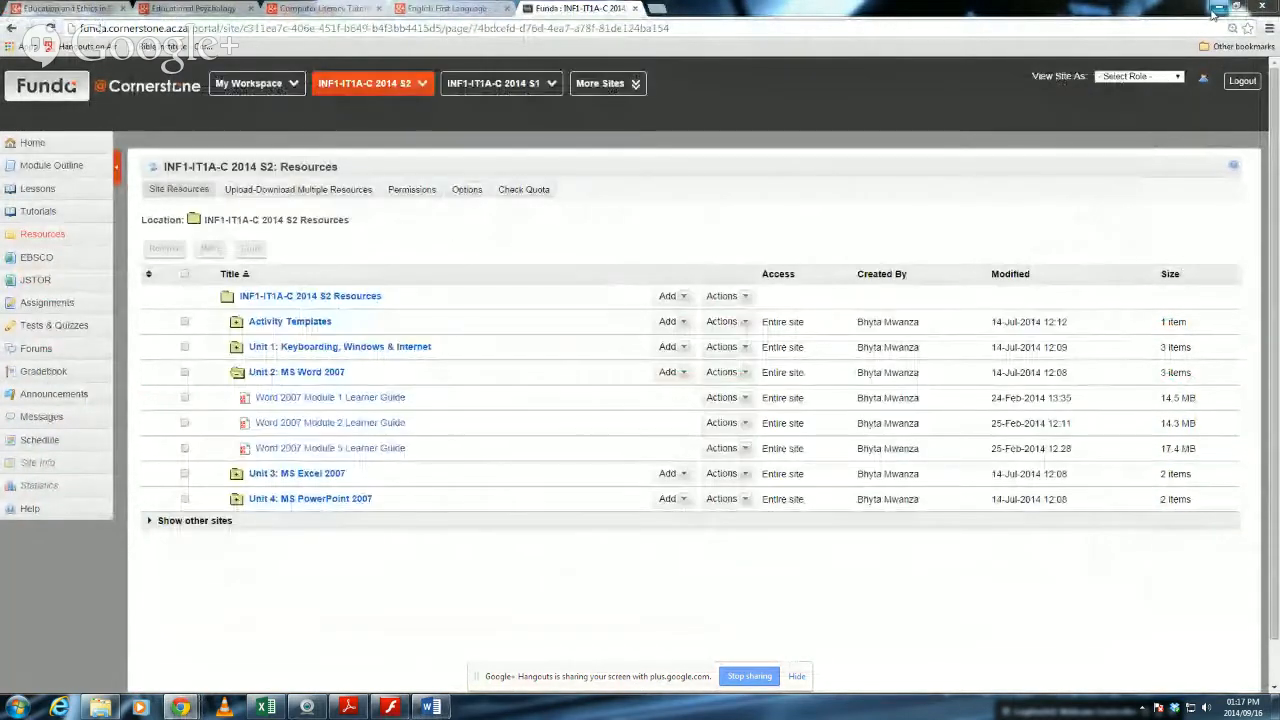
click(1218, 7)
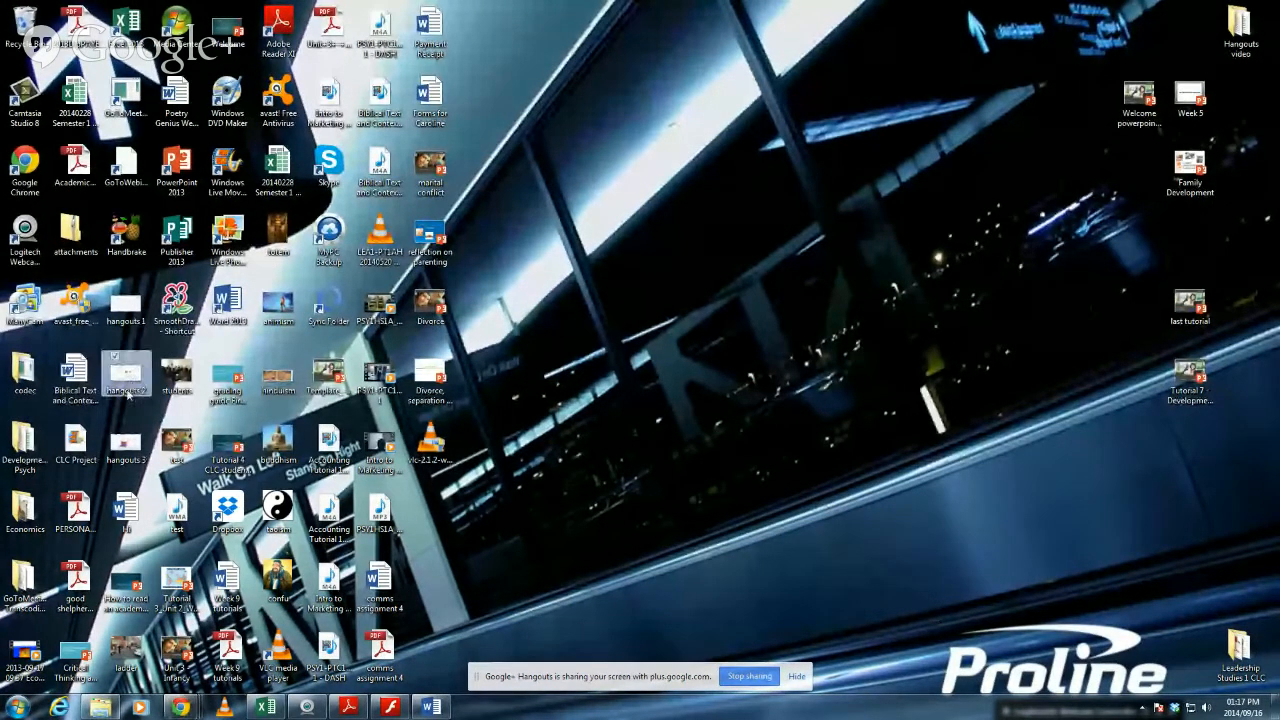
Open Skype from the list of installed programs.
double_click(178, 308)
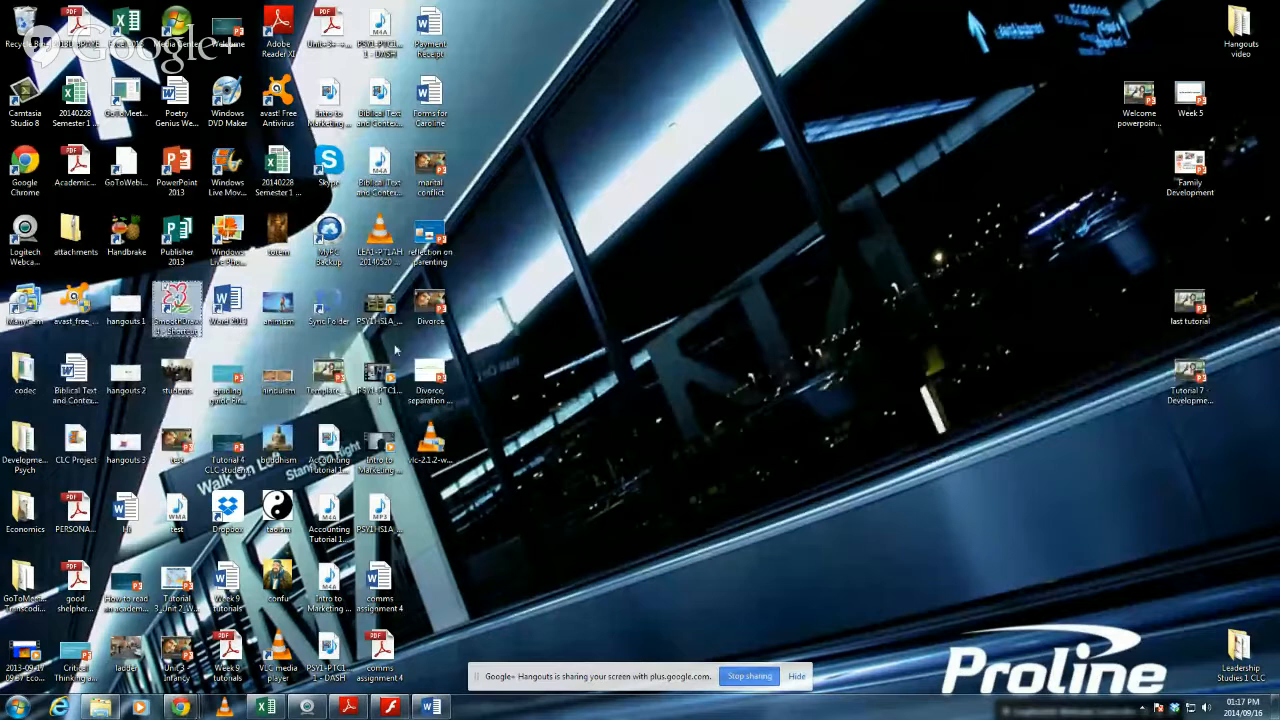
click(16, 706)
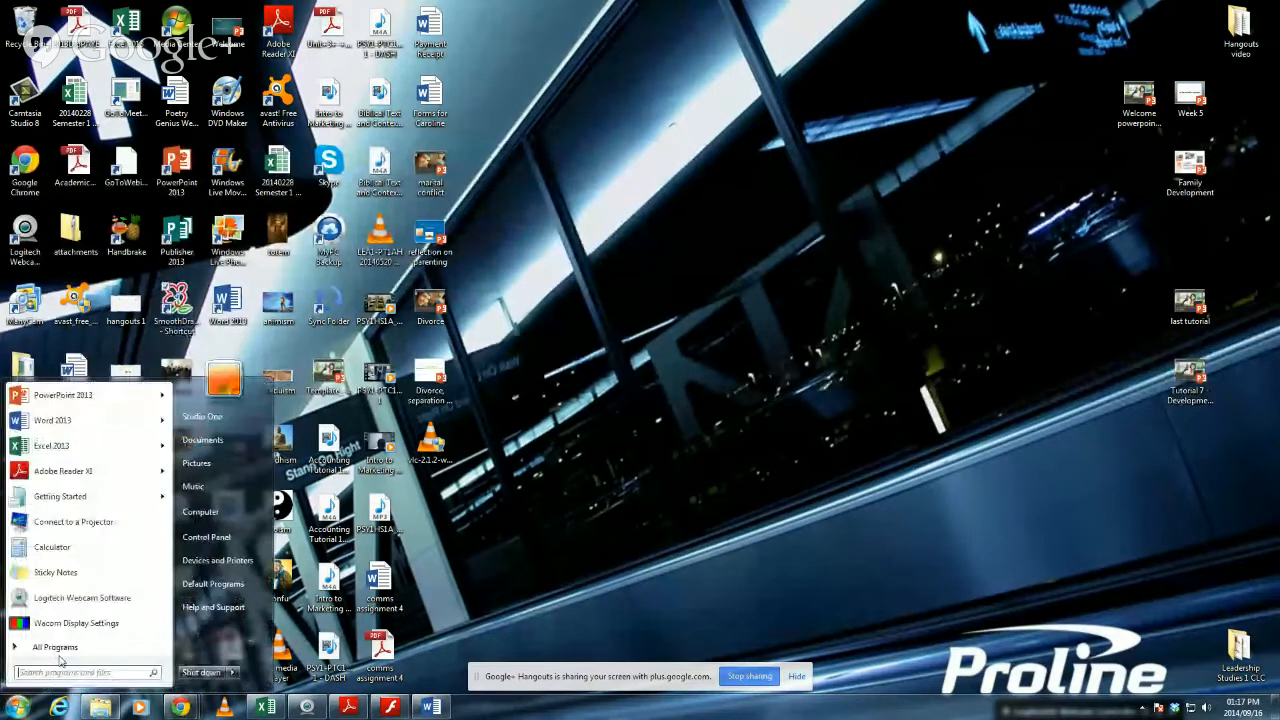
click(60, 652)
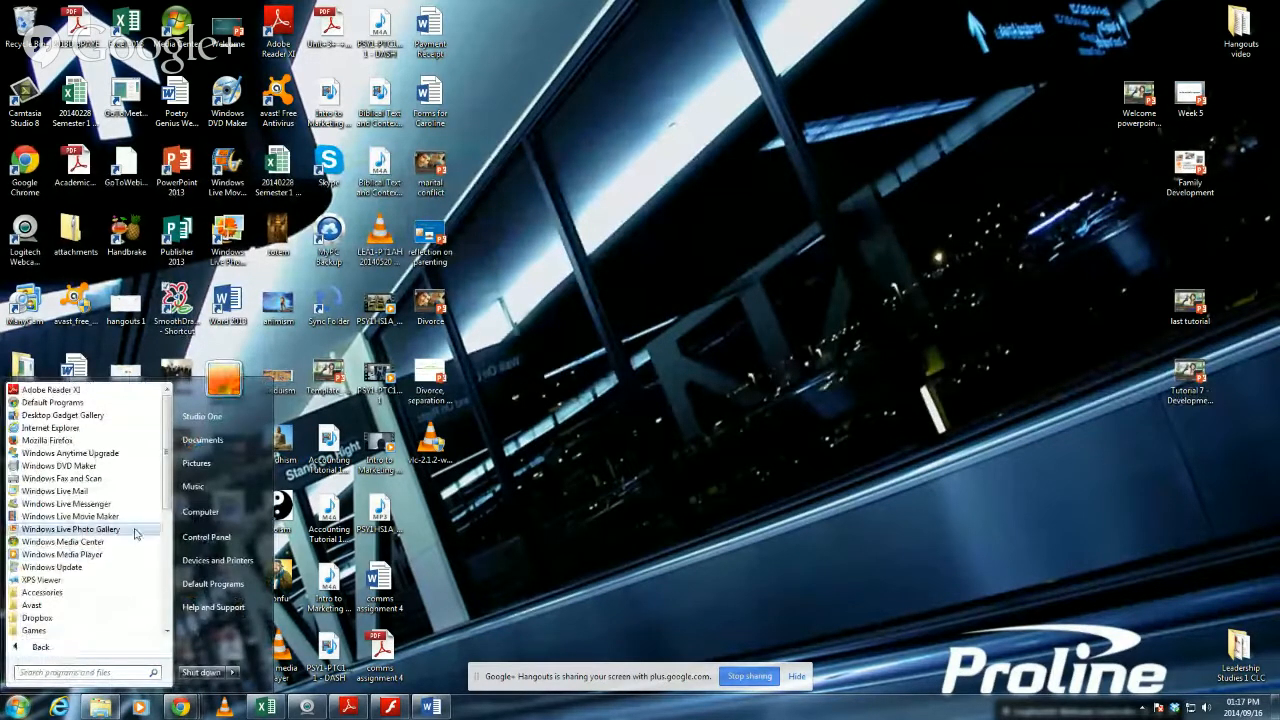
scroll(167, 502, down, 4)
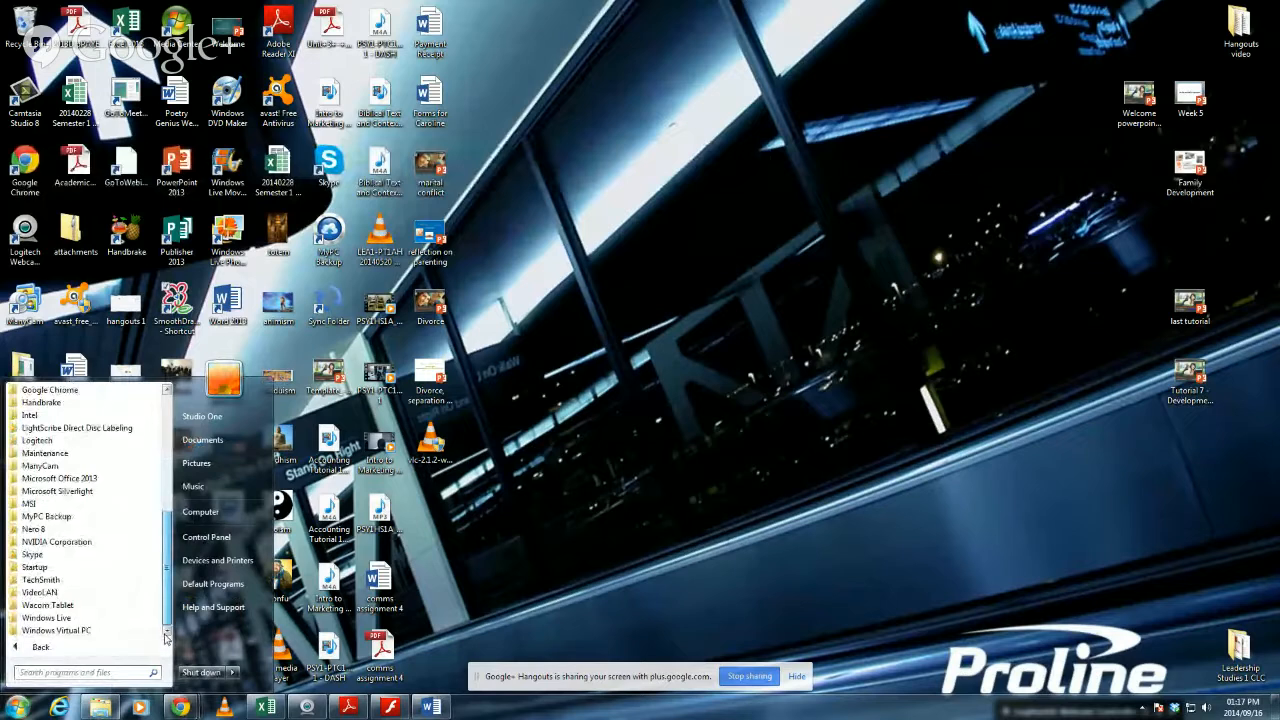
click(58, 581)
click(42, 565)
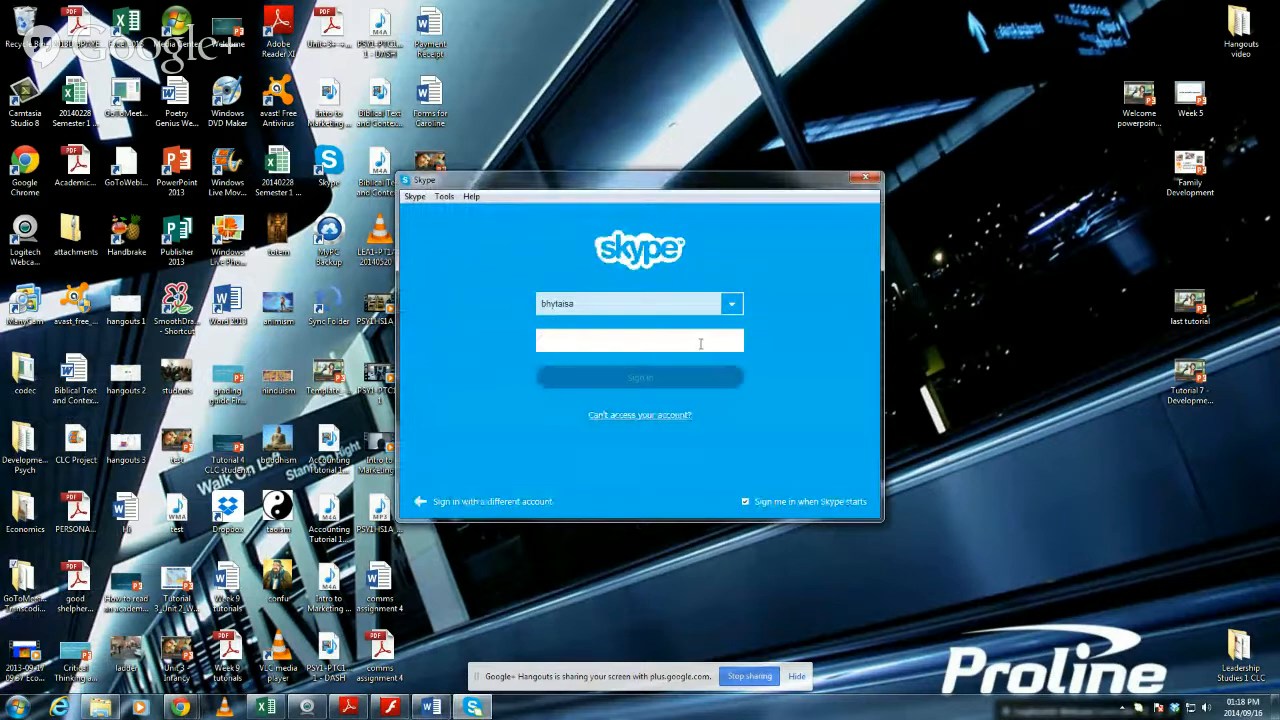
Enter the account password for the saved Skype username and sign in.
text(**********)
key(Return)
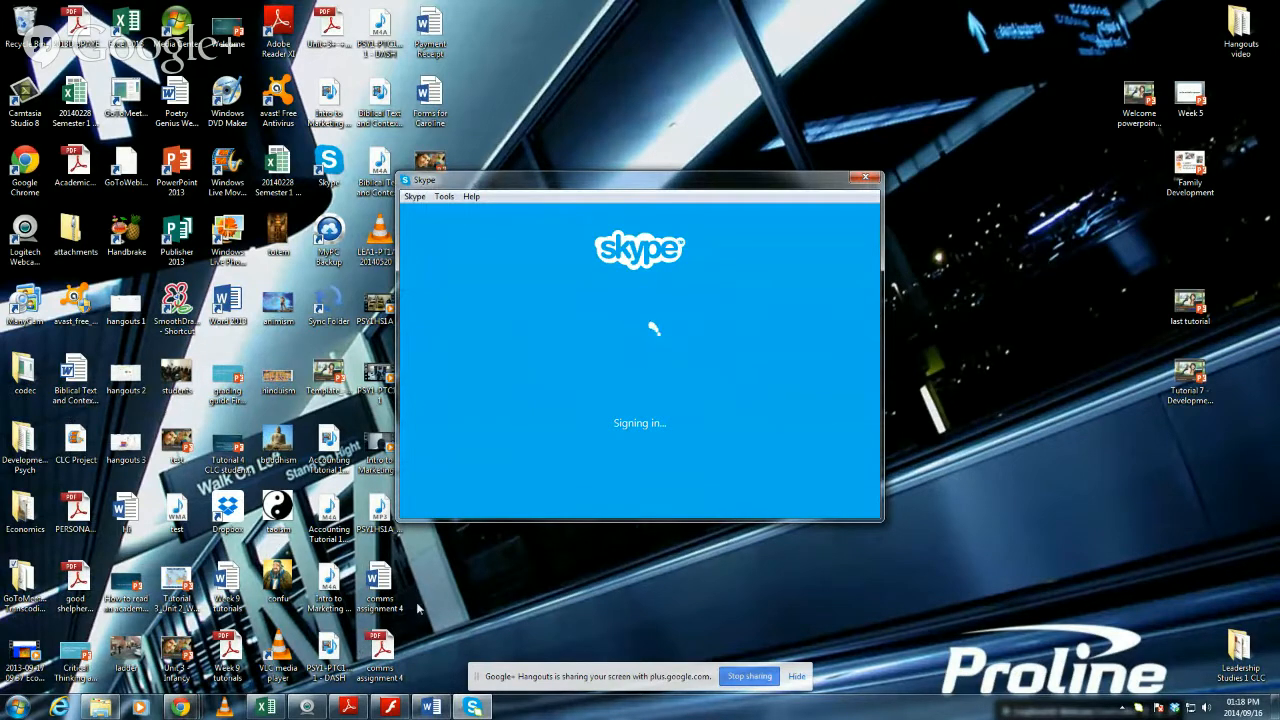
Lower the computer's speaker volume to near its minimum.
click(500, 594)
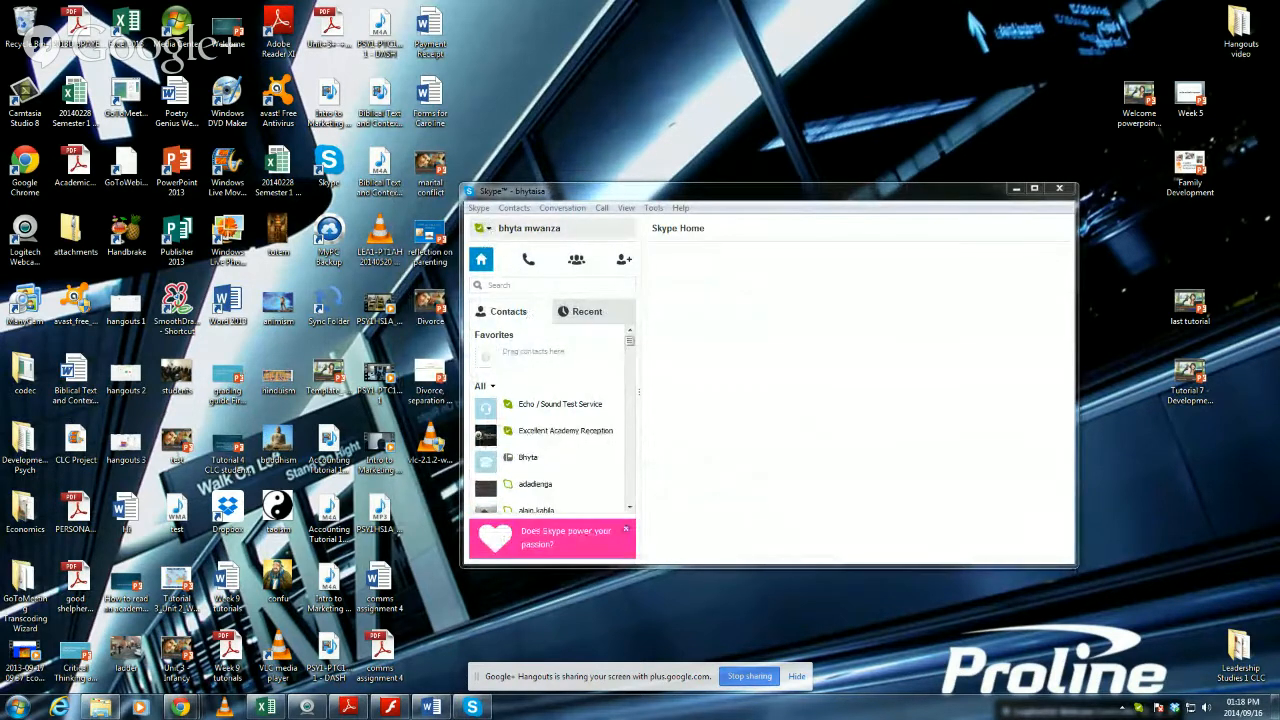
click(1208, 708)
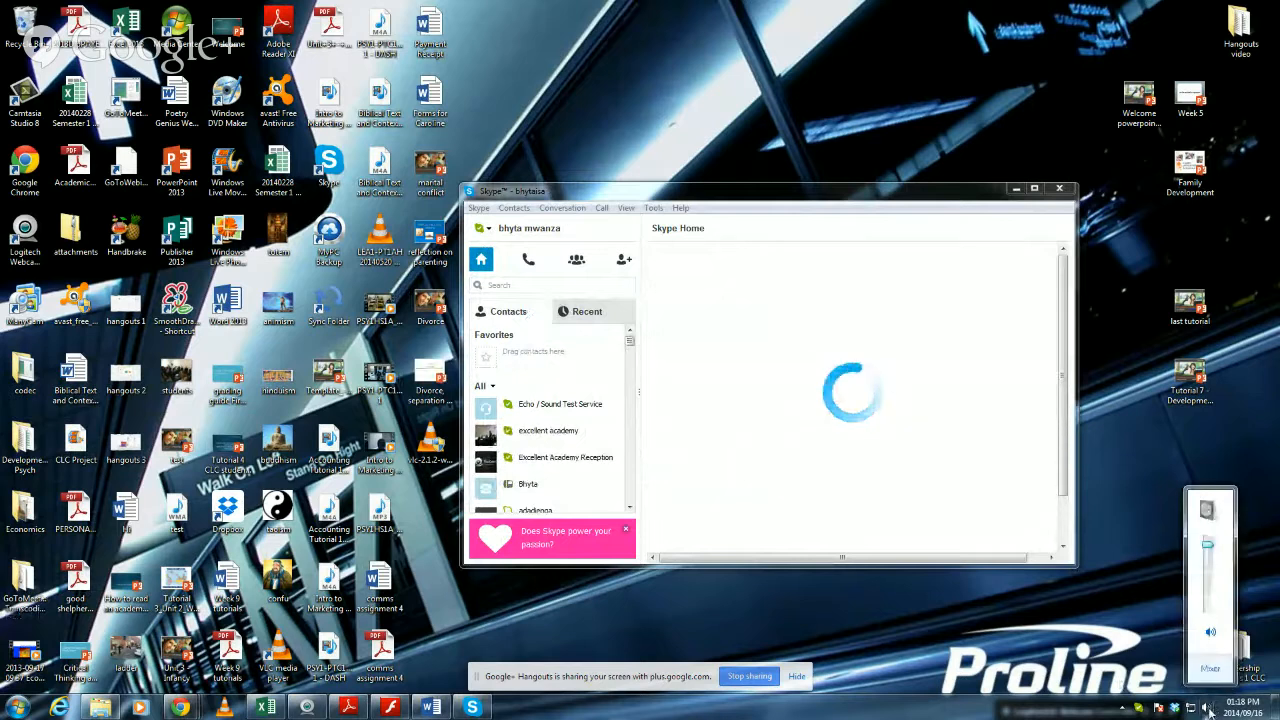
drag(1210, 541, 1209, 610)
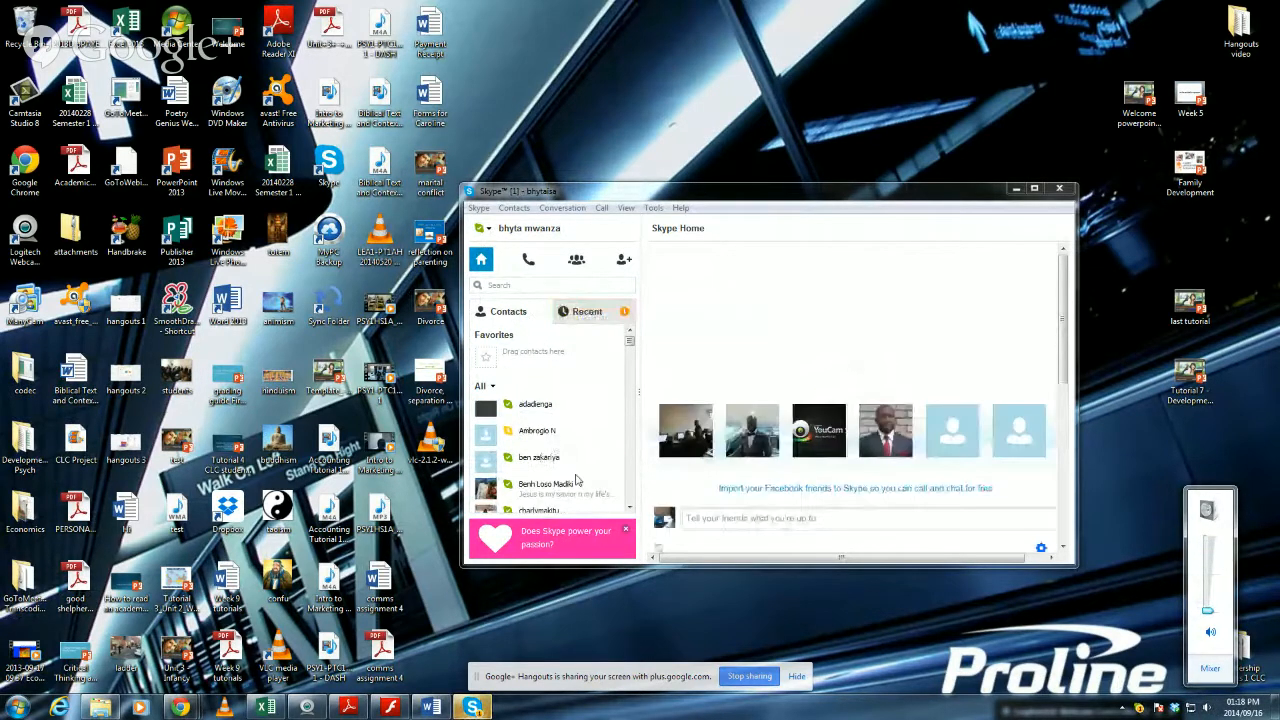
Browse down the Skype contact list and minimize the Skype window.
click(630, 508)
click(630, 508)
click(630, 508)
click(1015, 190)
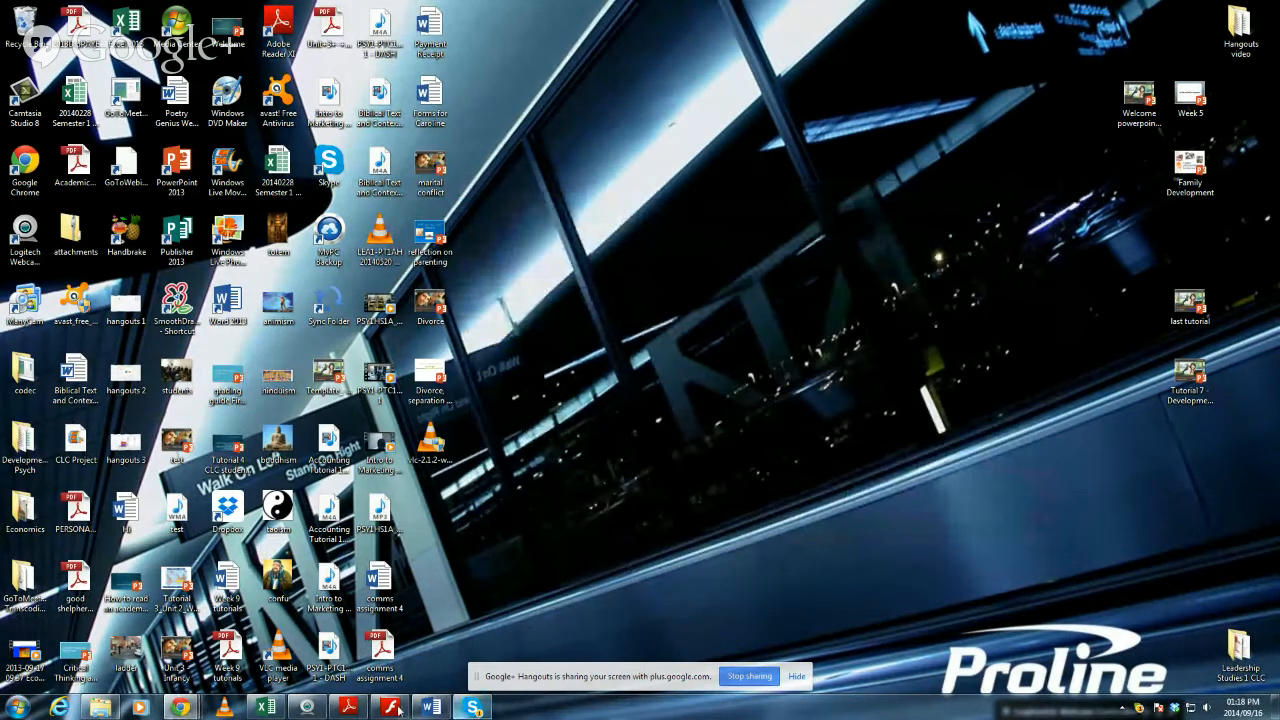
Switch to the Word document and make the red username inside the parentheses bold.
click(428, 708)
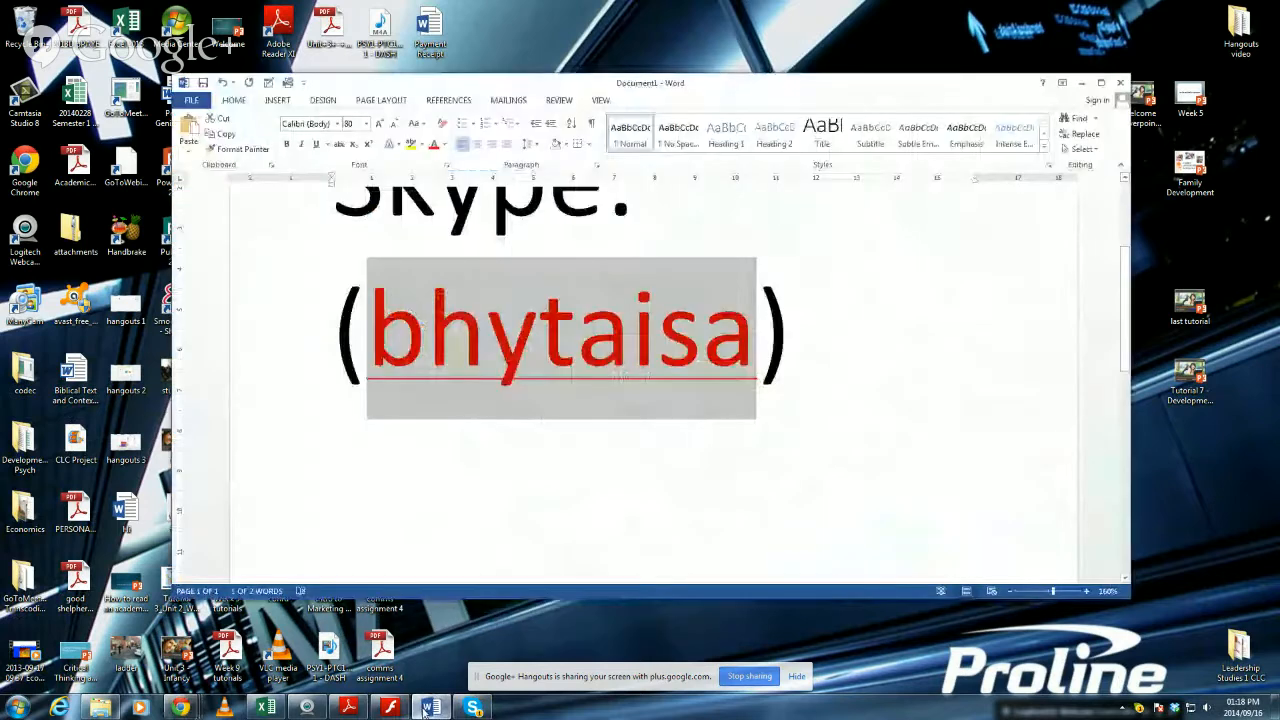
click(838, 420)
drag(757, 338, 353, 347)
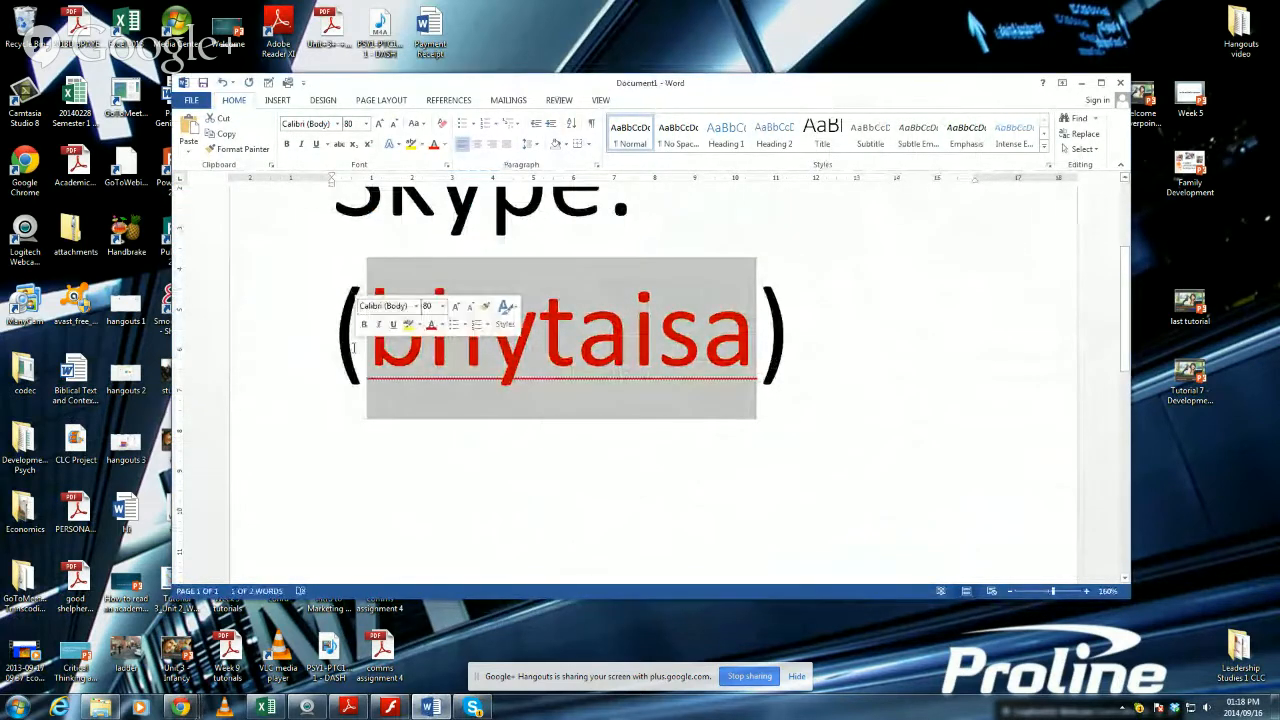
key(ctrl+b)
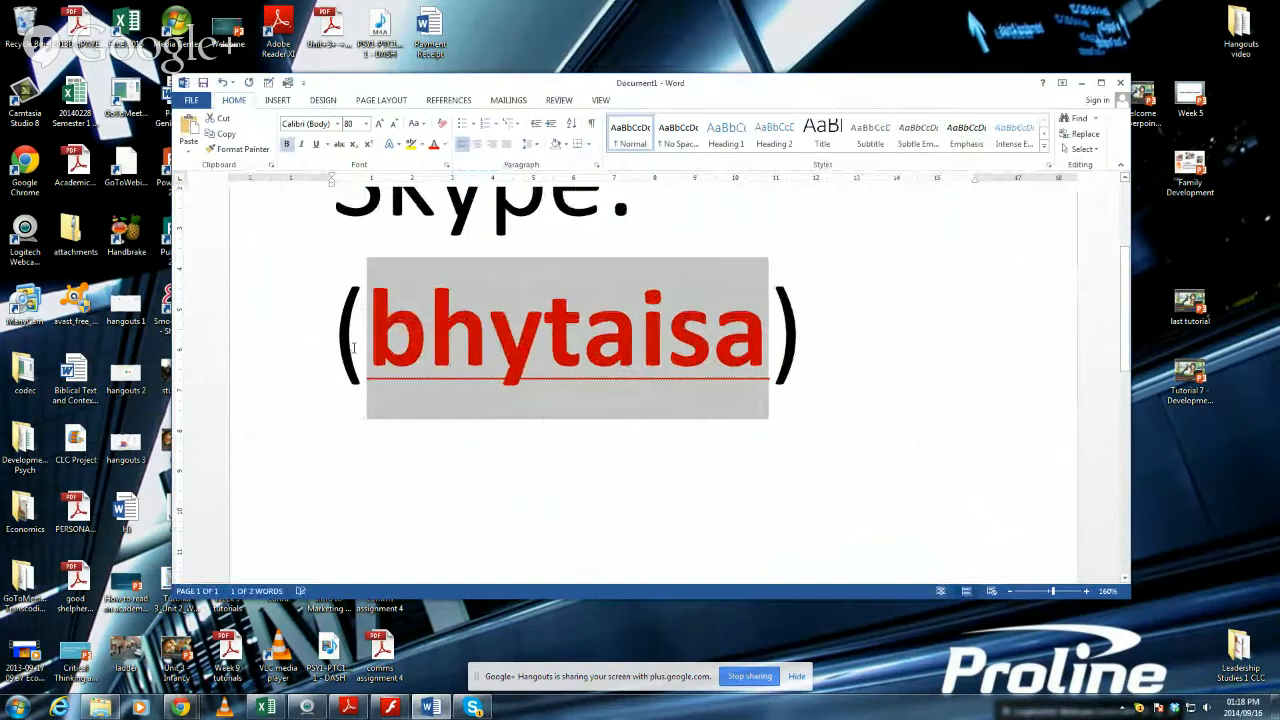
click(876, 292)
Create a new blank document and maximize its window.
click(190, 99)
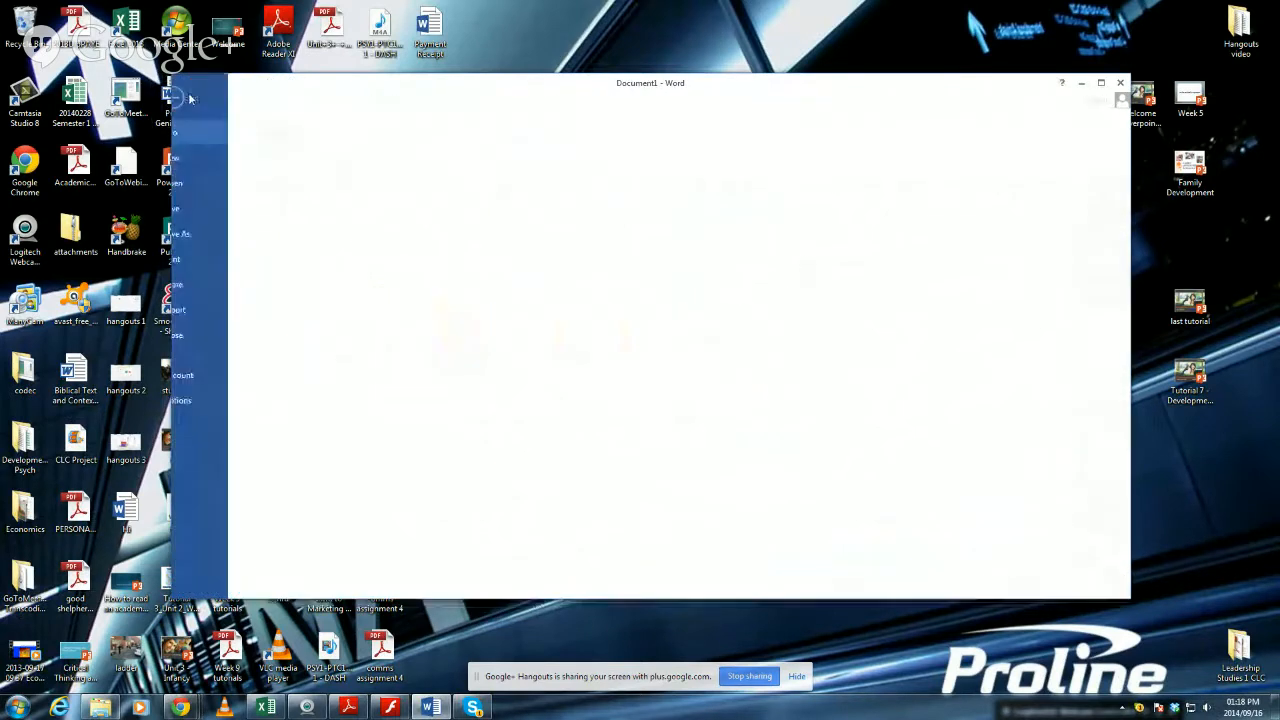
click(211, 158)
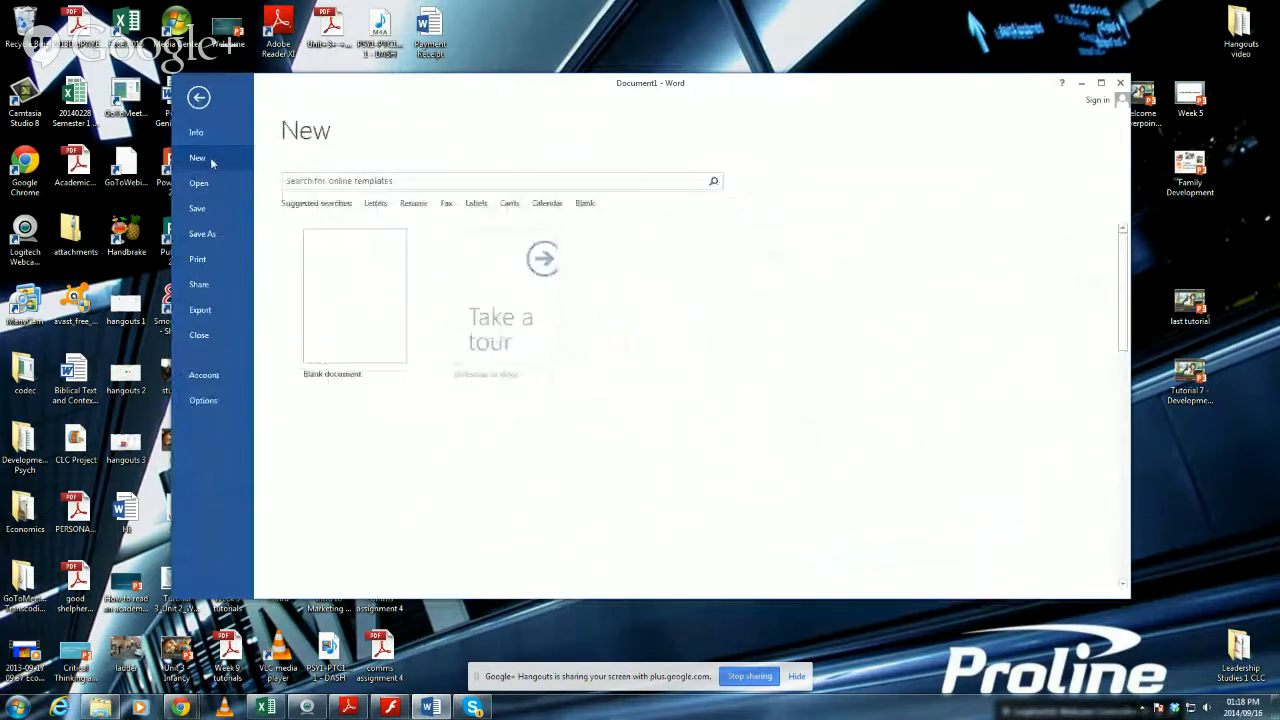
click(352, 295)
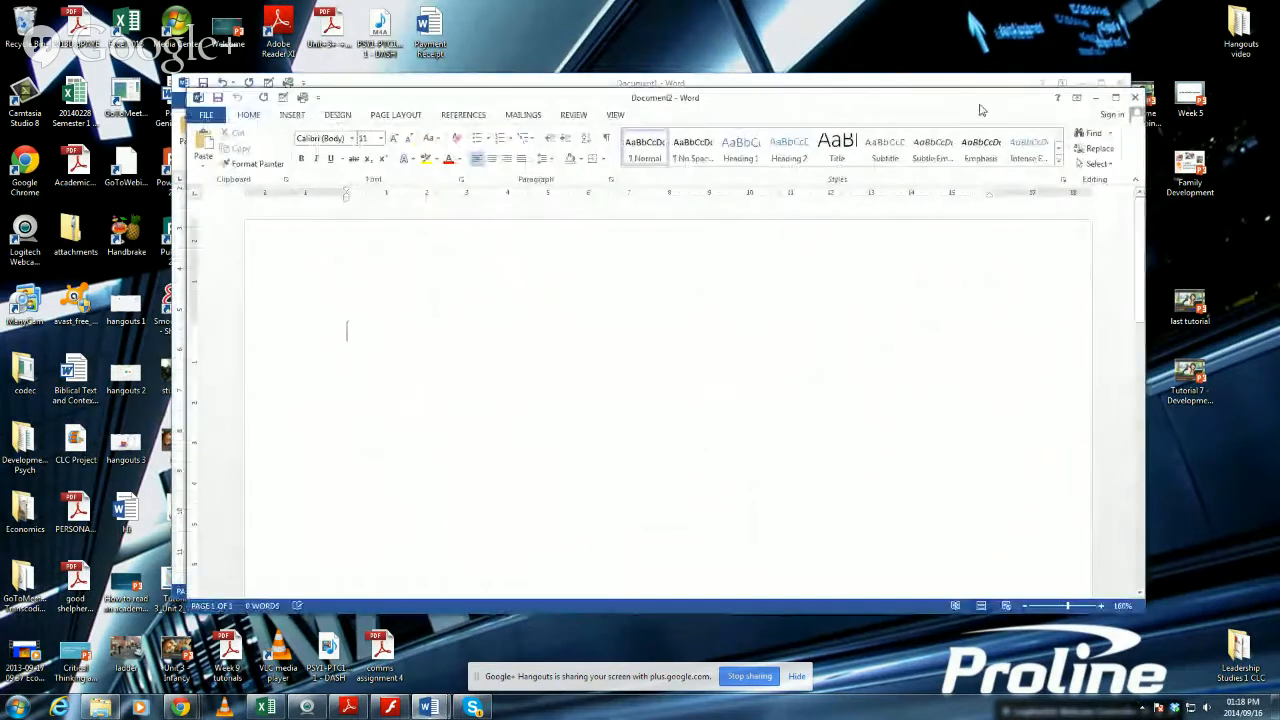
click(1115, 98)
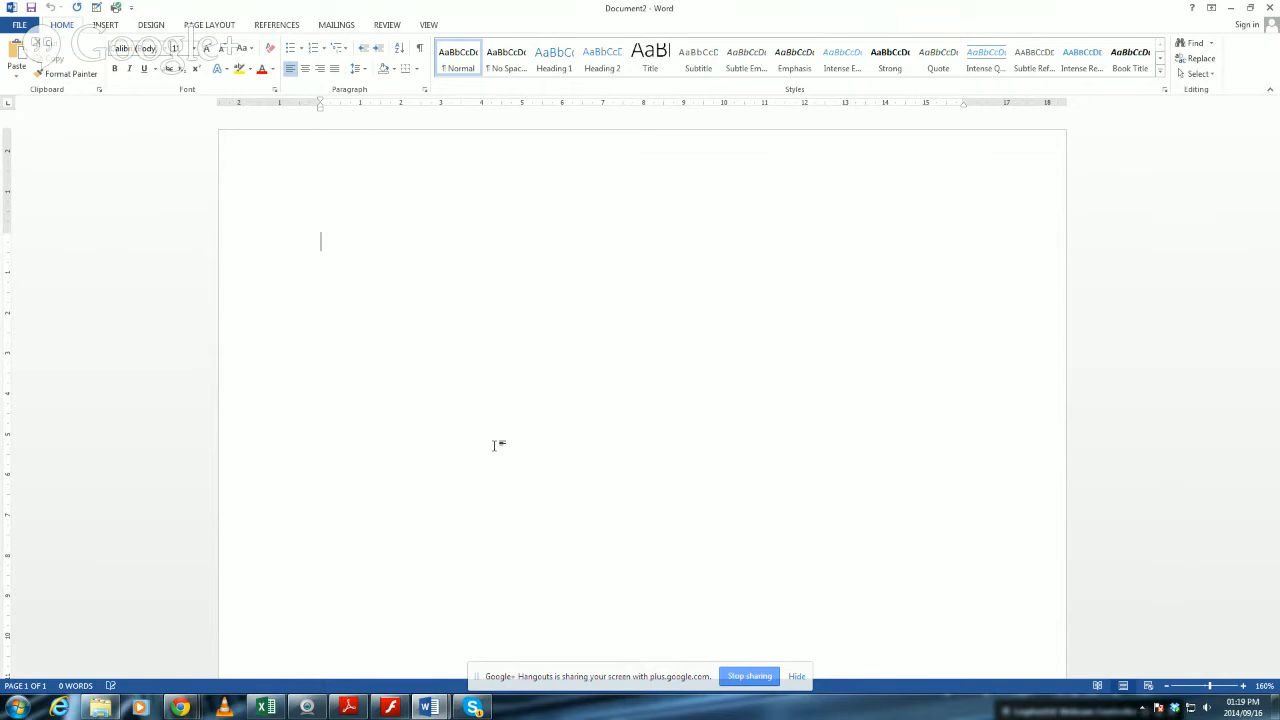
Switch to the Flash Player guide and page forward past Creating a Table to Activity 1 and Activity 2.
click(390, 707)
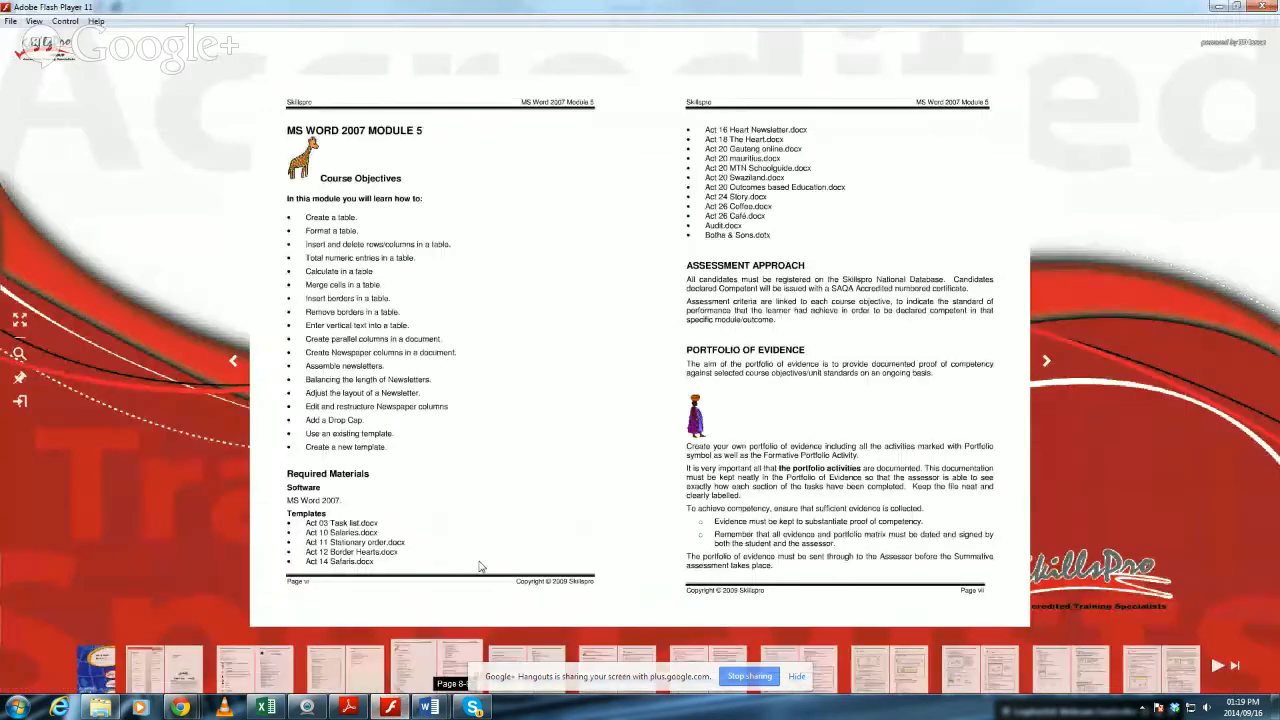
click(1045, 363)
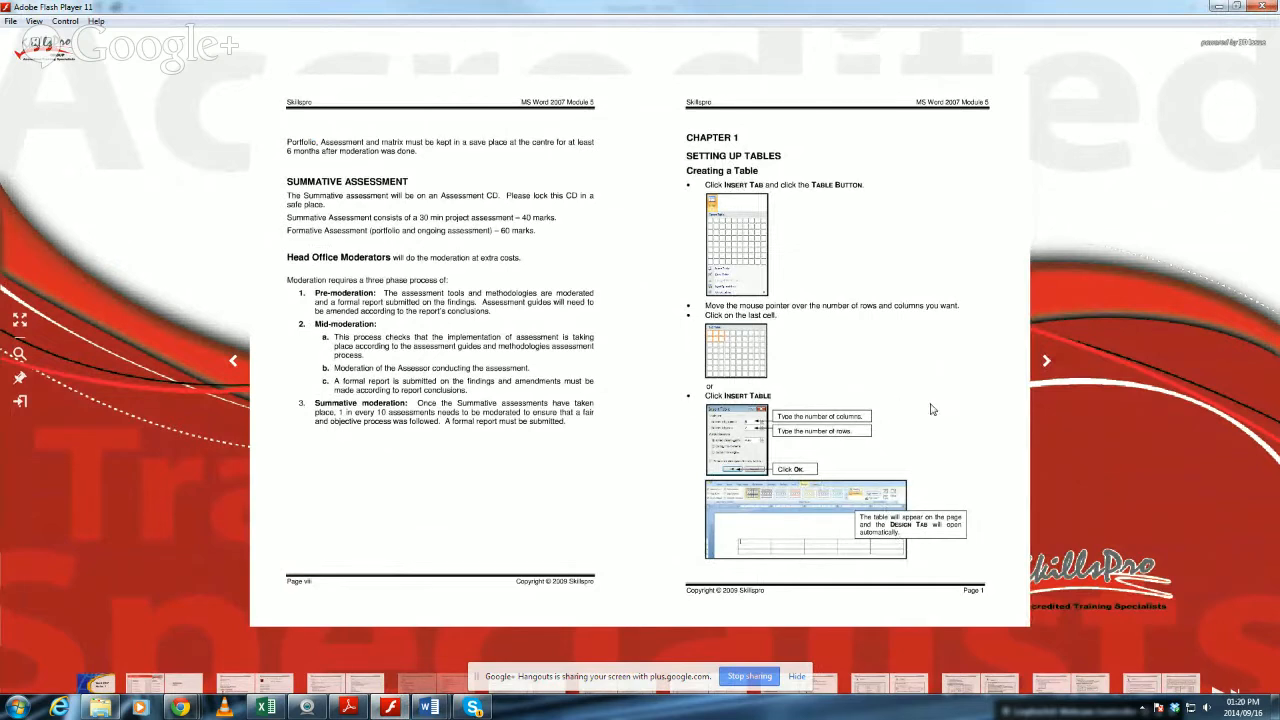
click(1046, 366)
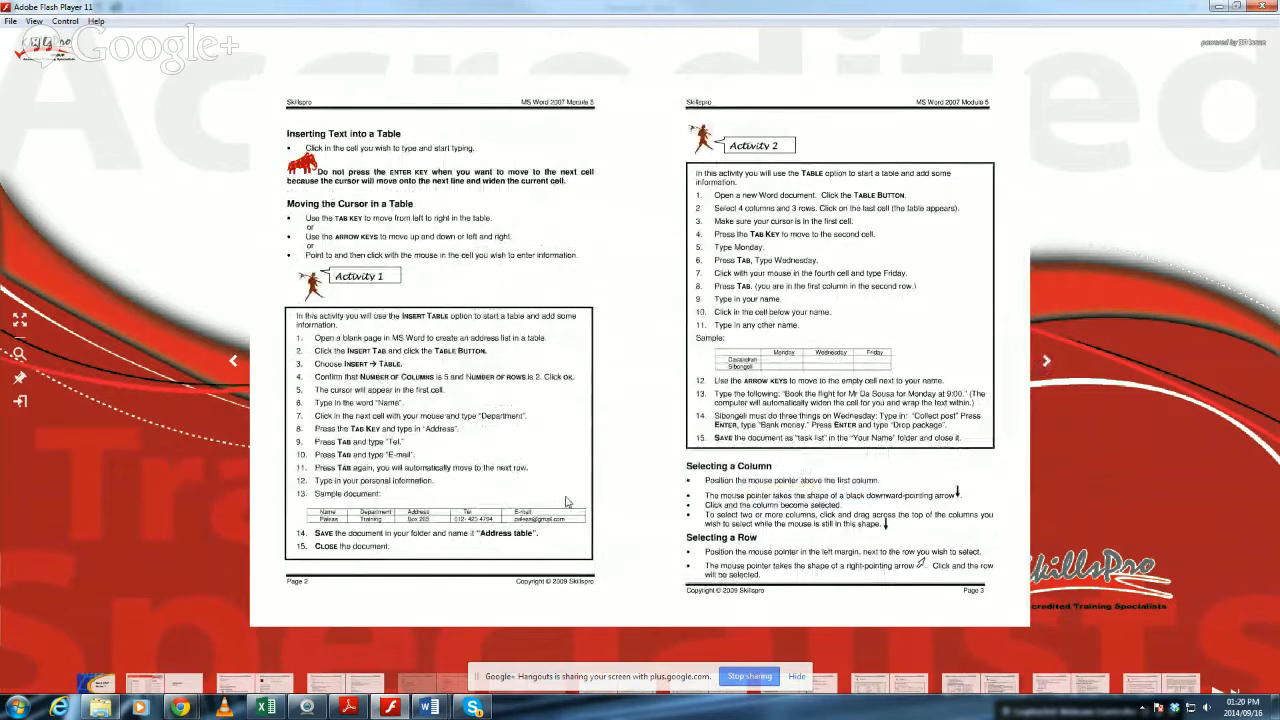
Switch to the blank Document2 in Word, display its insertion commands and keep the window maximized.
click(431, 707)
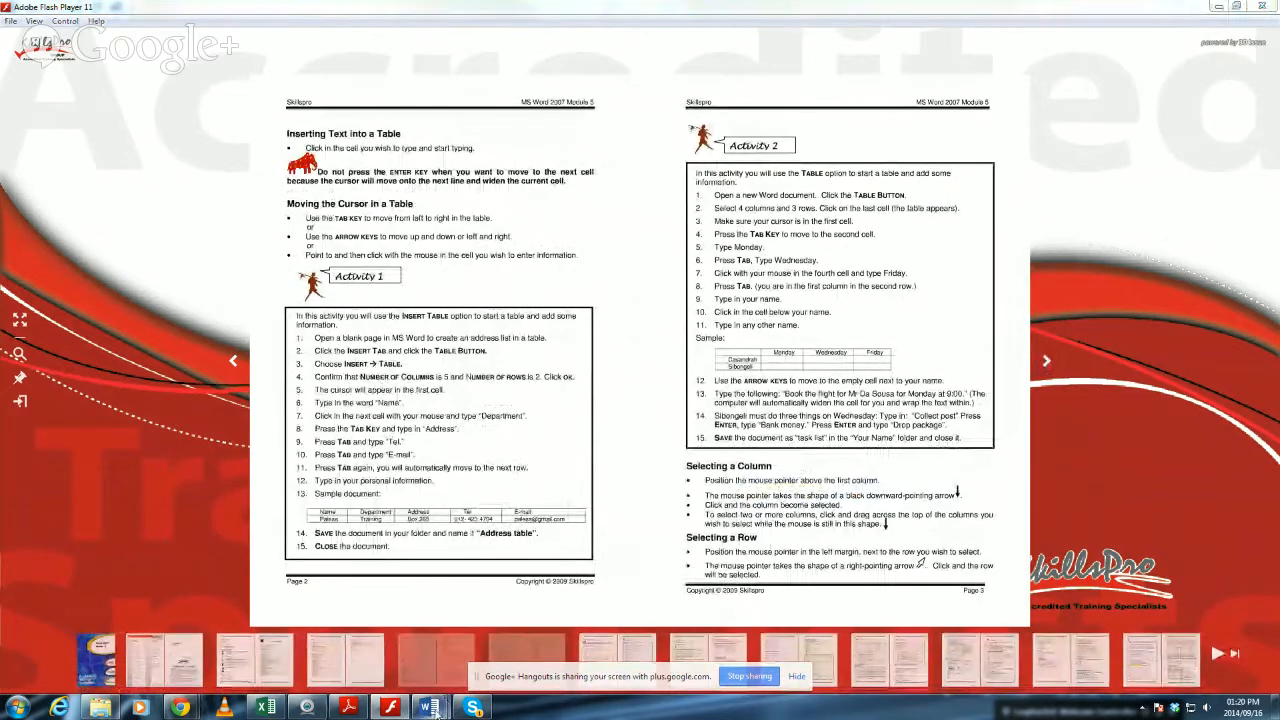
click(511, 655)
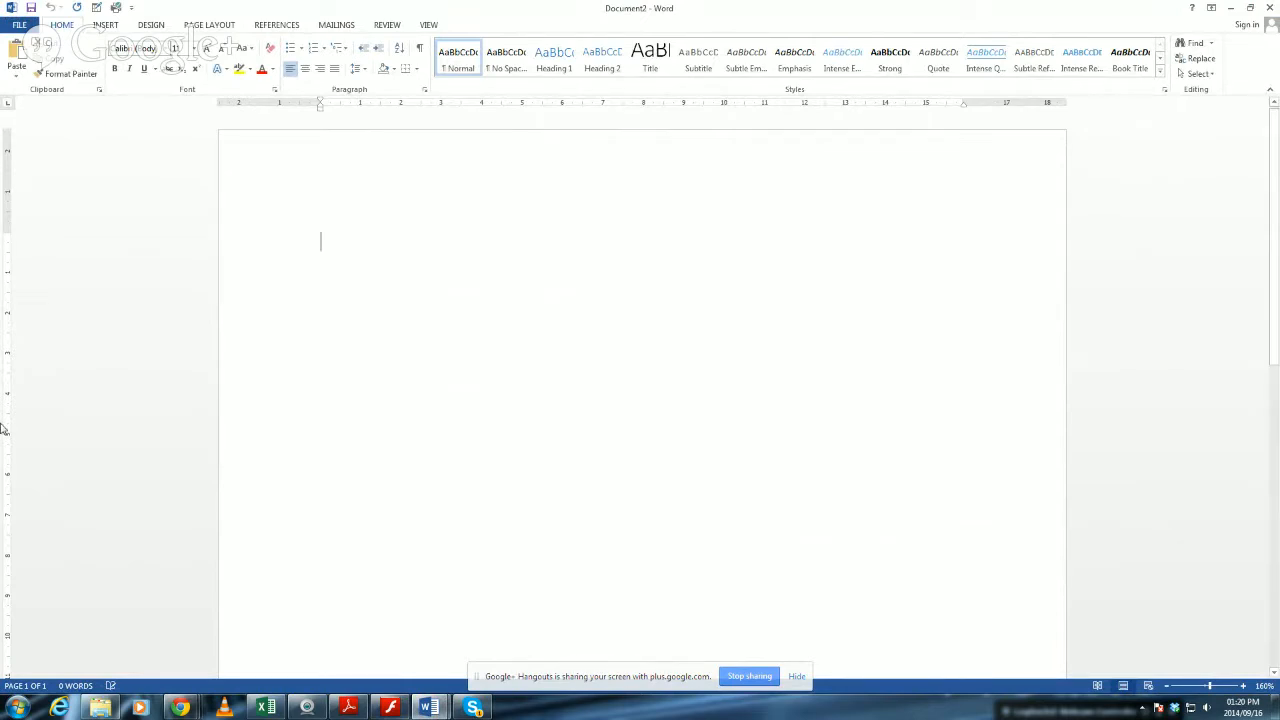
click(106, 25)
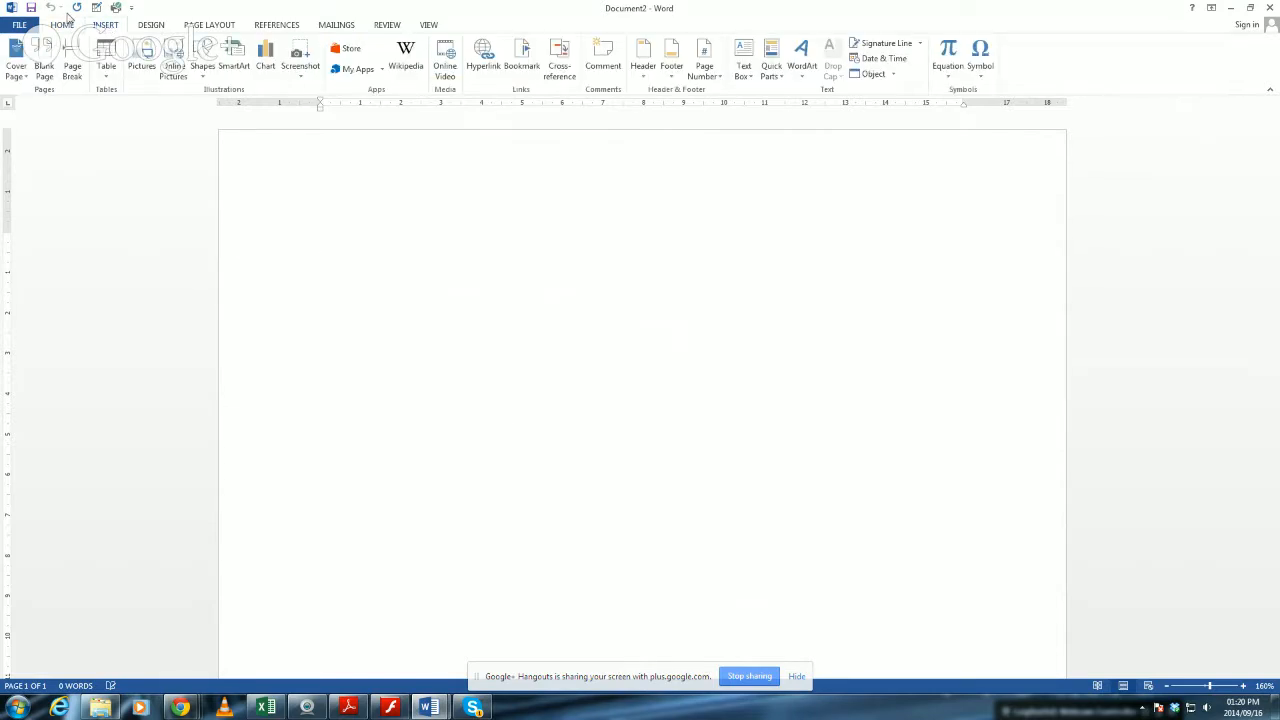
click(70, 25)
click(107, 25)
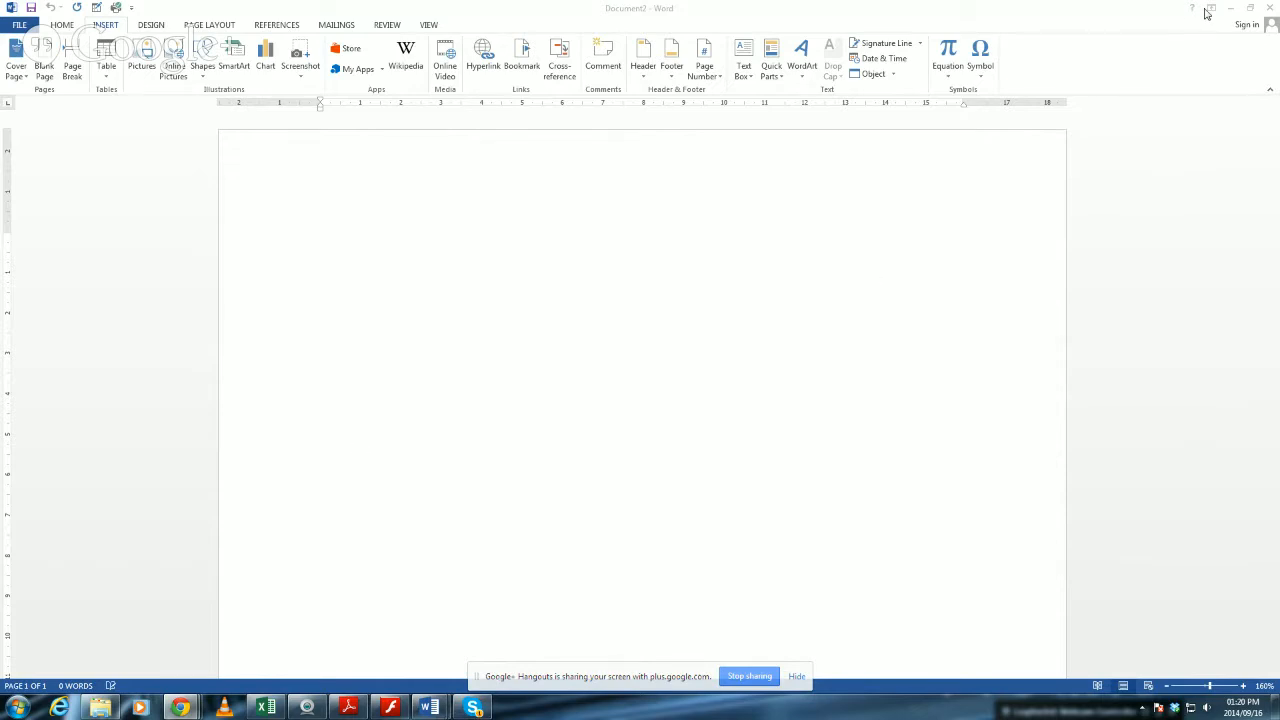
click(1250, 8)
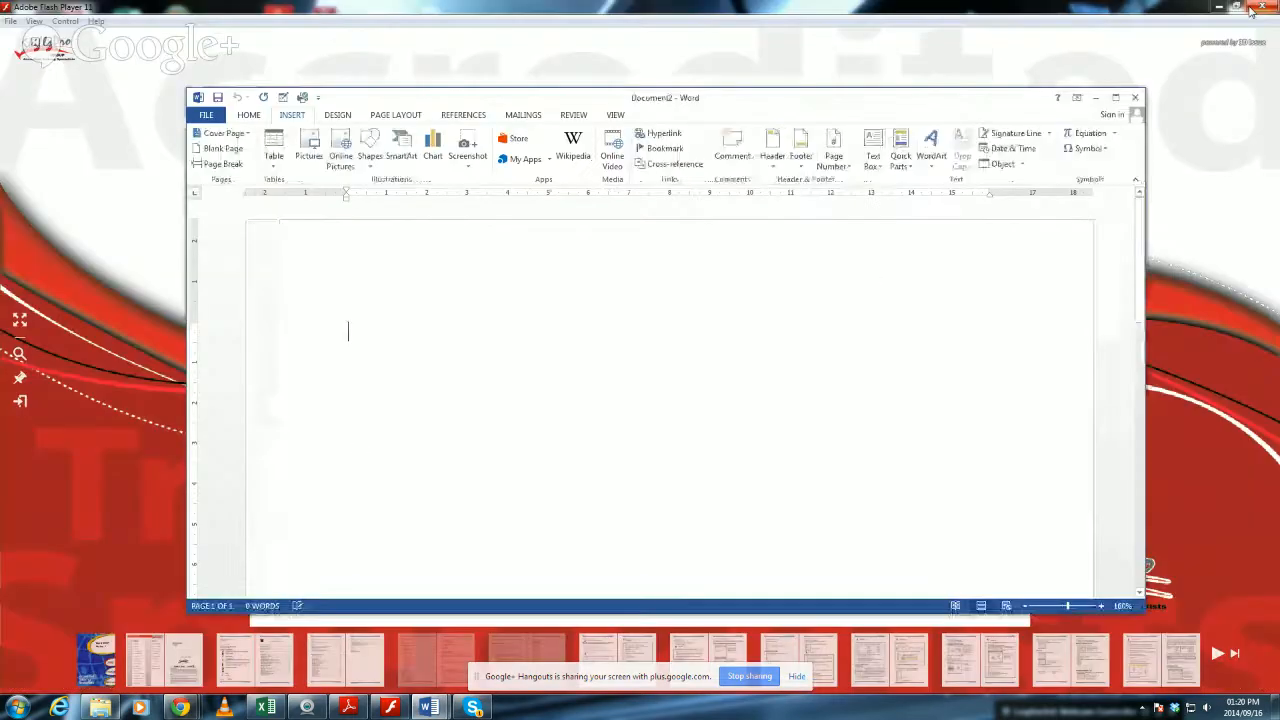
click(1117, 99)
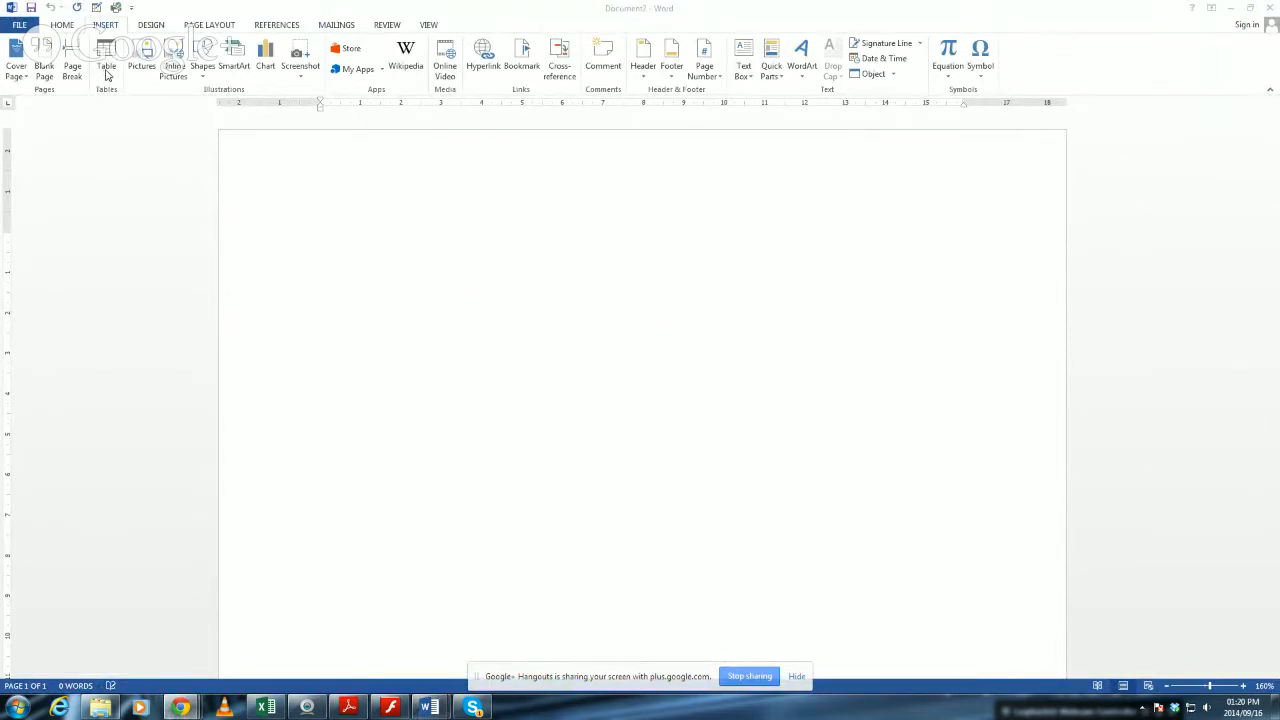
Insert a table with 10 columns and 15 rows at the start of the blank document.
click(107, 75)
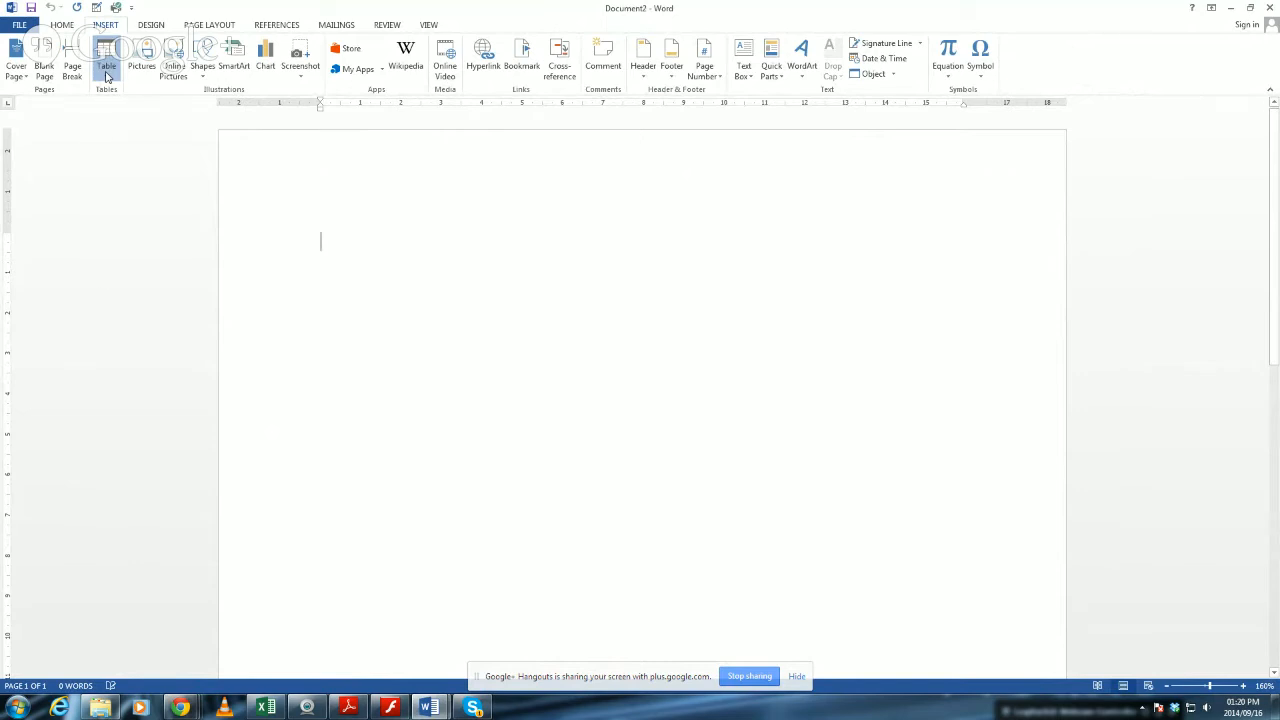
click(107, 75)
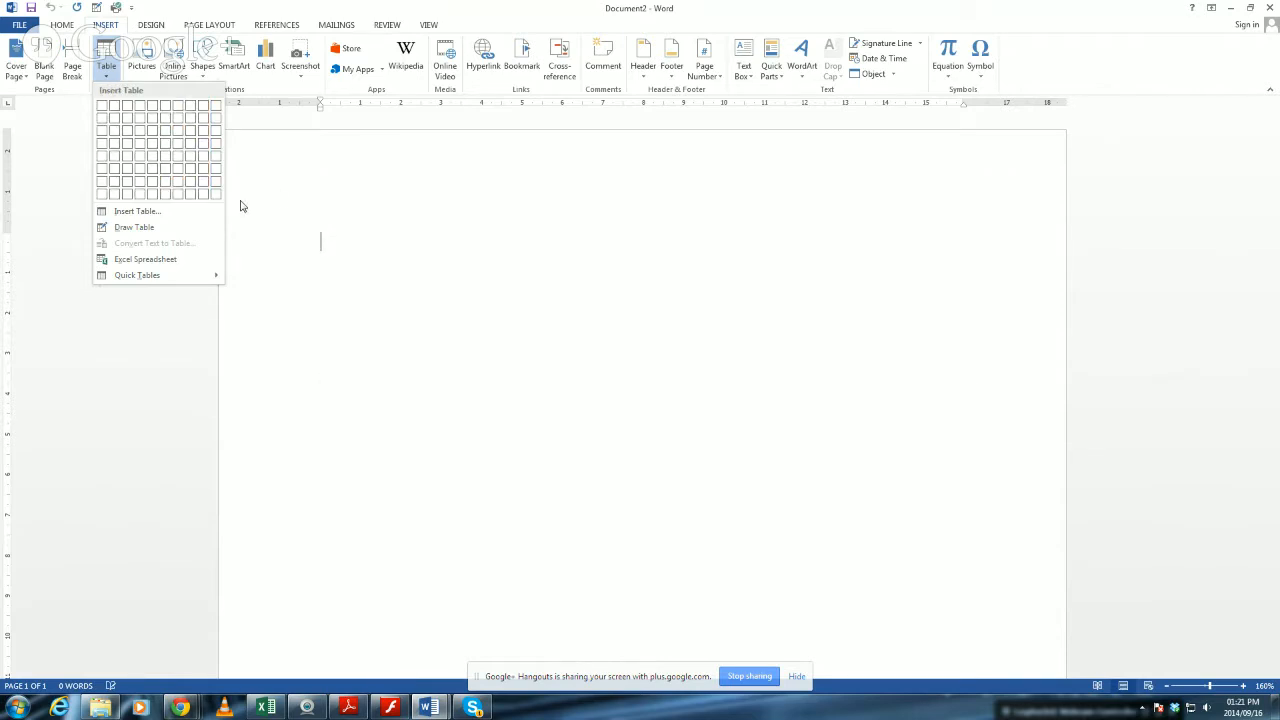
click(133, 213)
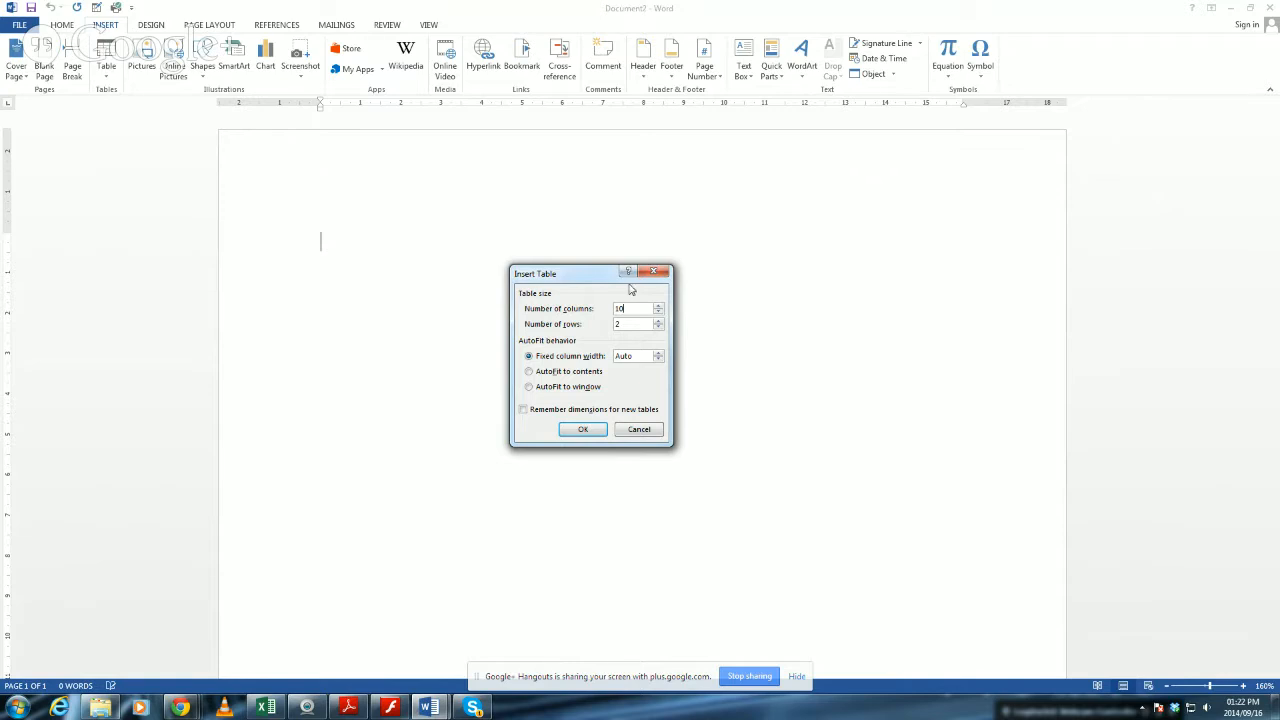
click(640, 323)
key(BackSpace)
text(15)
click(590, 432)
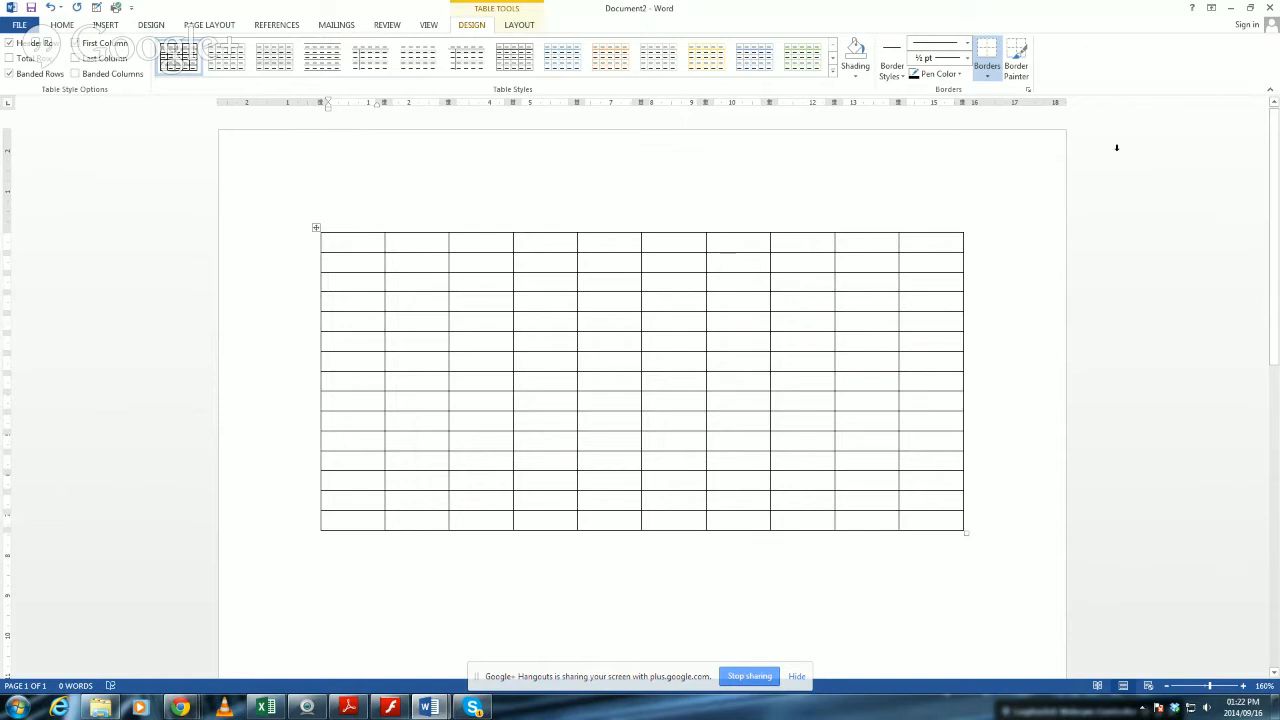
Select the whole table by its handle and again from first to last cell, clearing the selection each time.
click(316, 228)
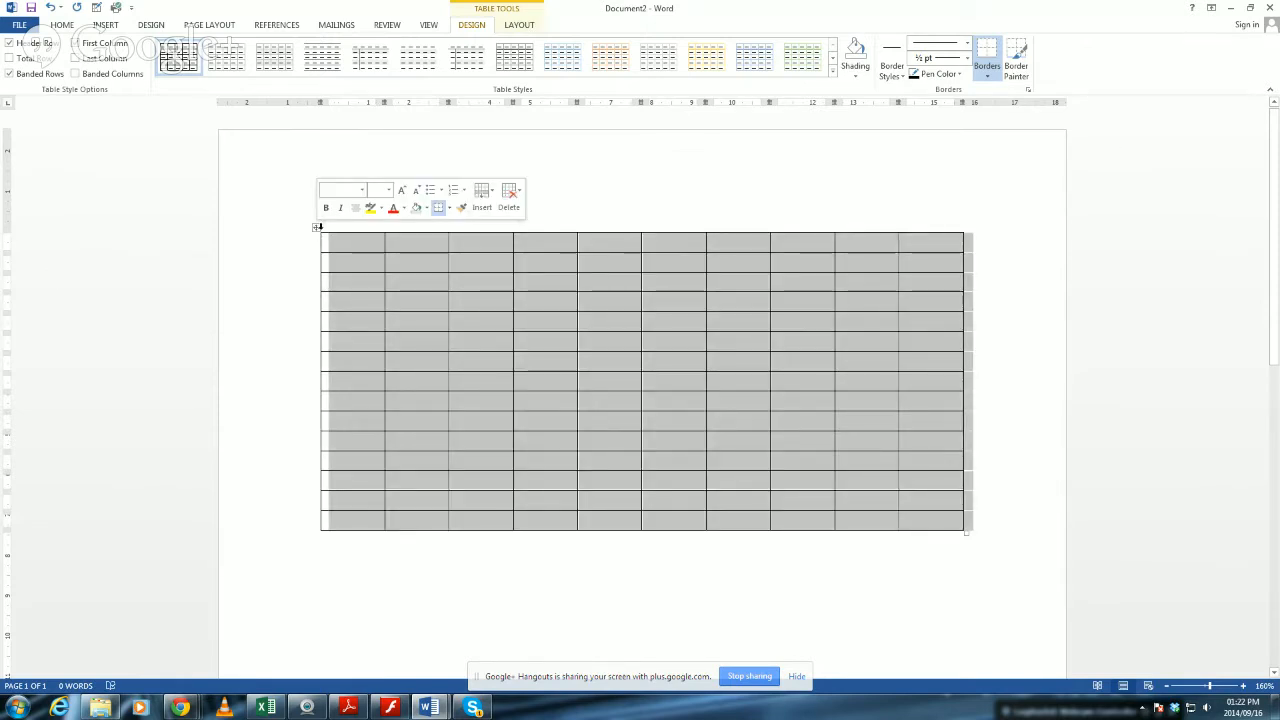
click(720, 316)
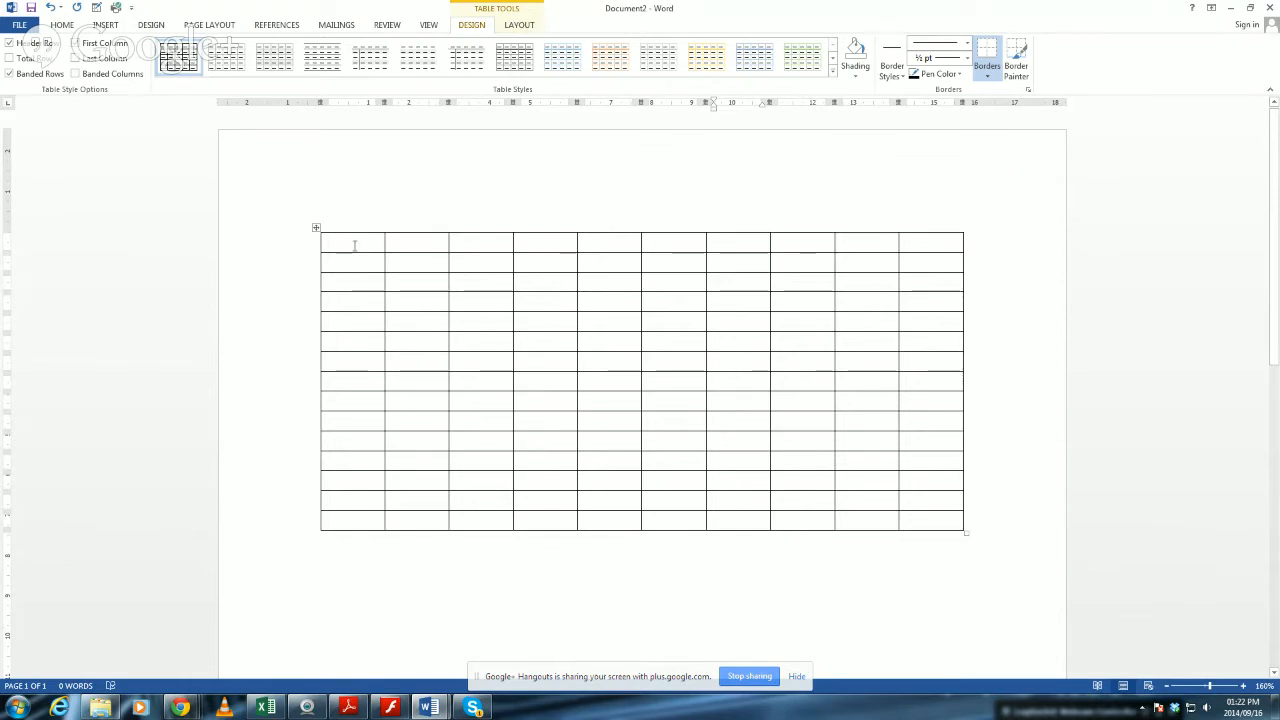
drag(355, 242, 938, 521)
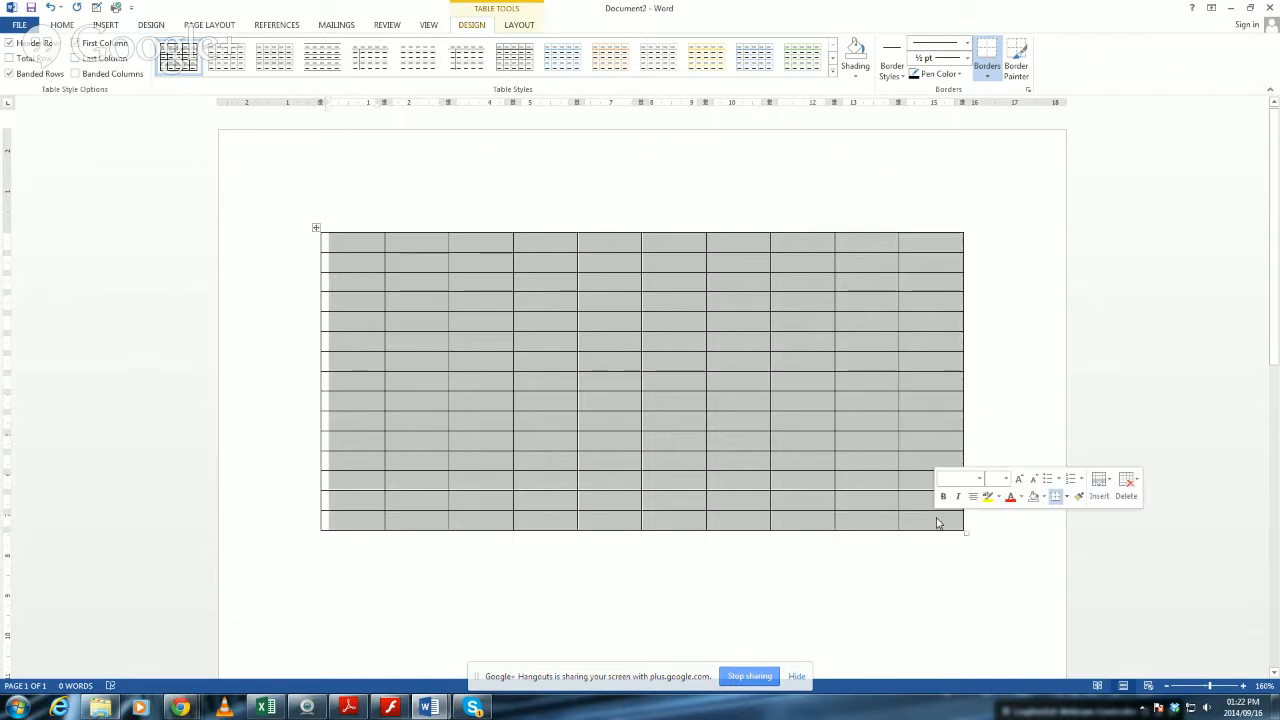
click(837, 380)
click(863, 385)
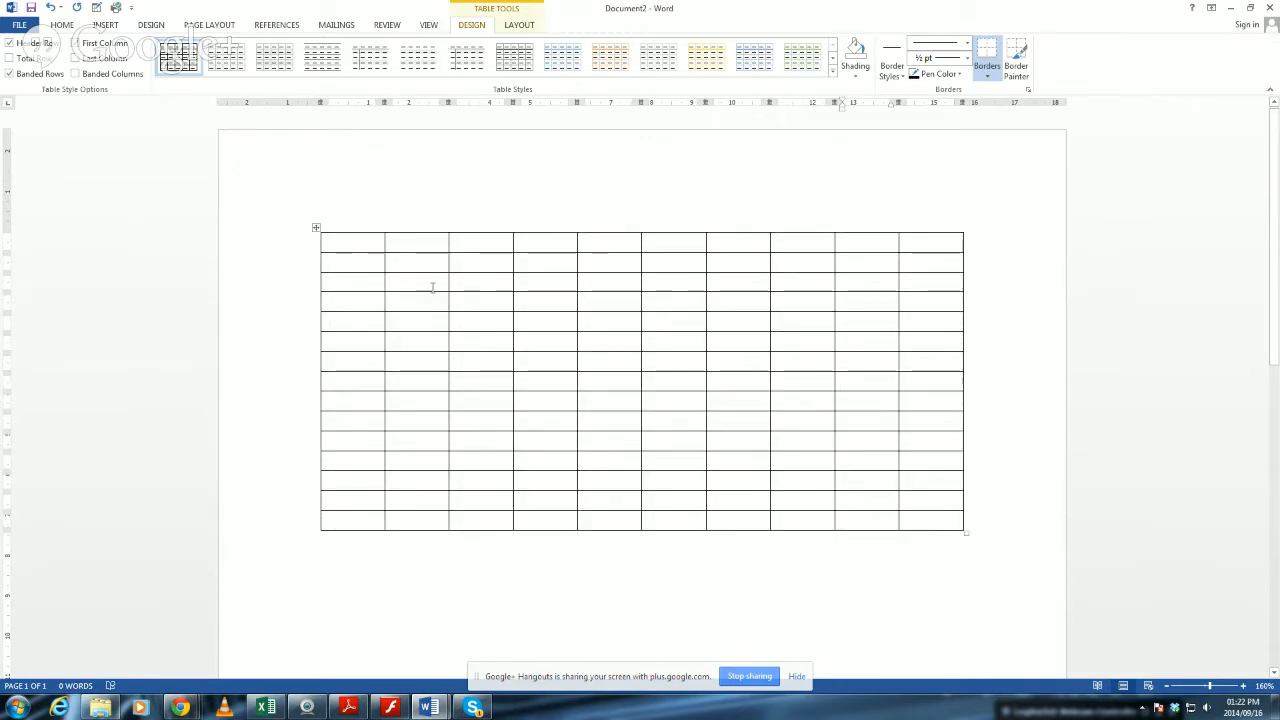
click(495, 590)
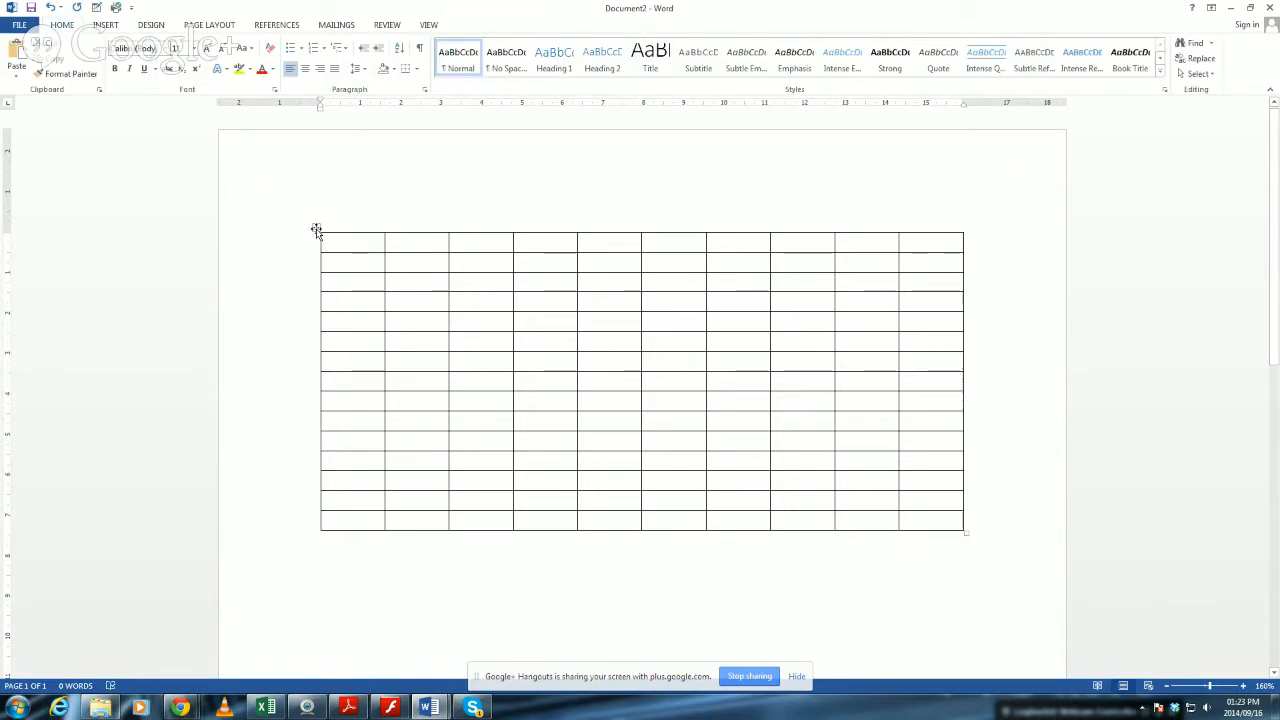
click(316, 230)
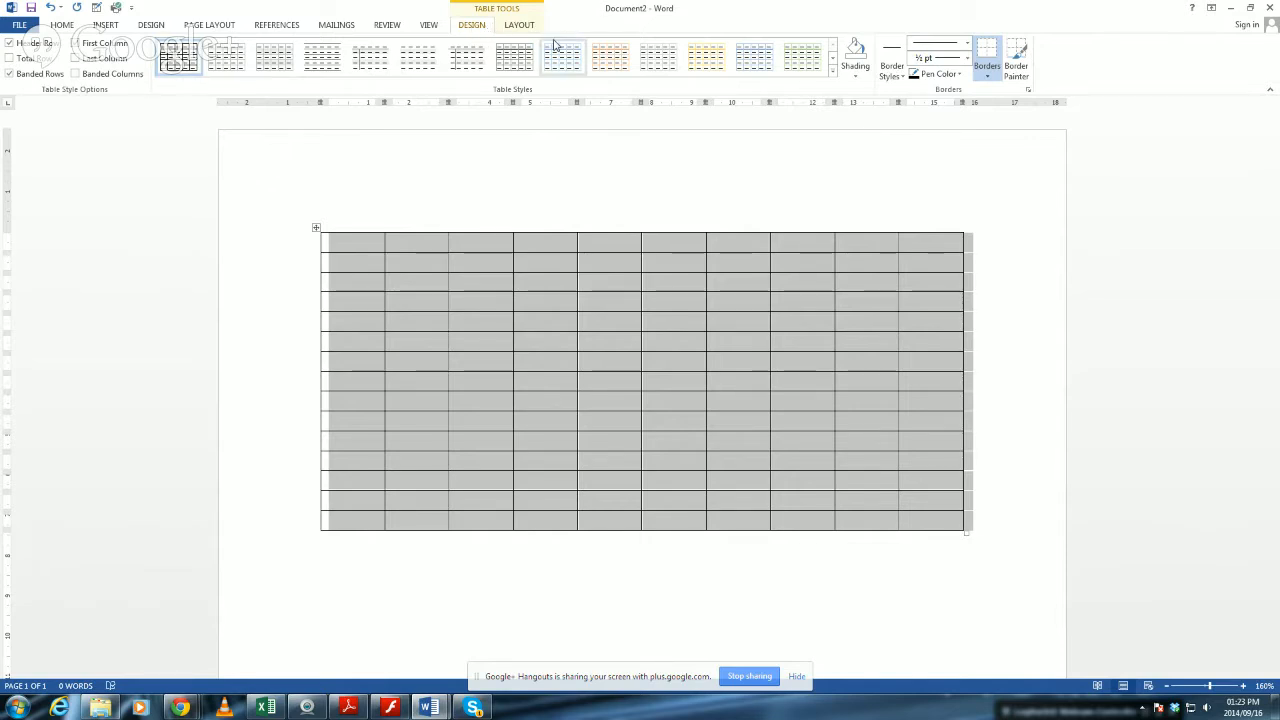
click(1030, 293)
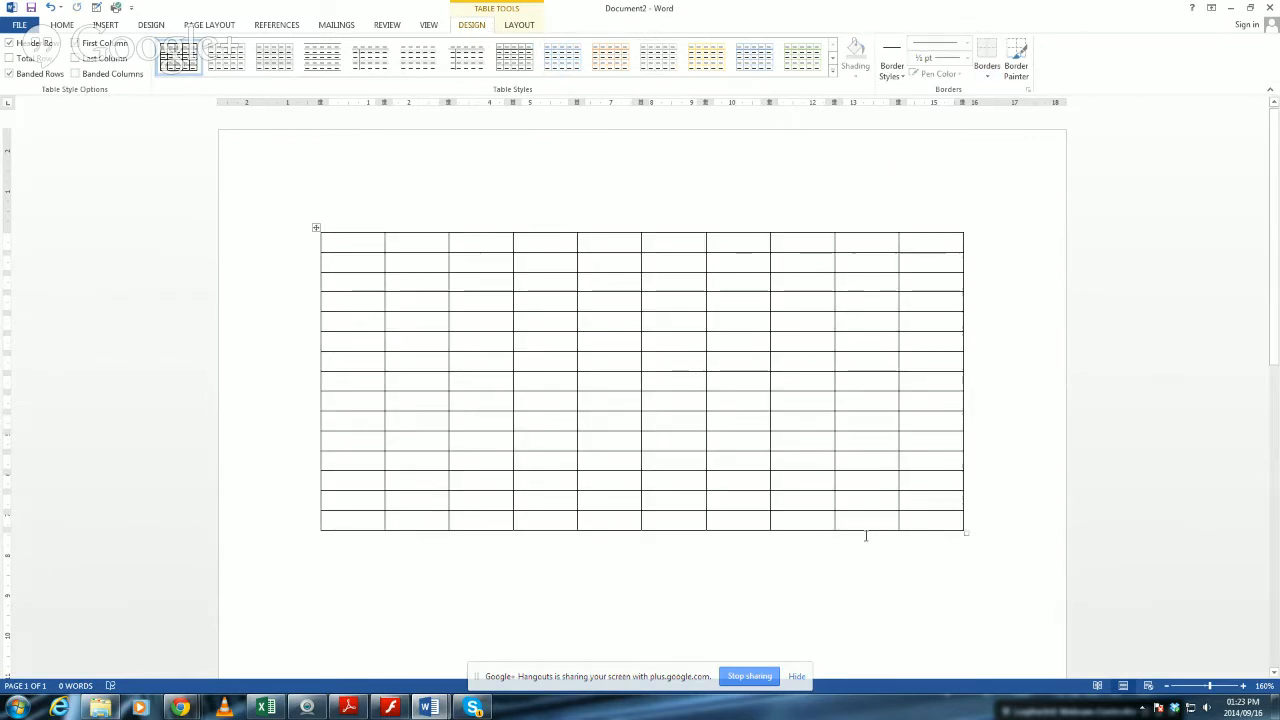
click(798, 604)
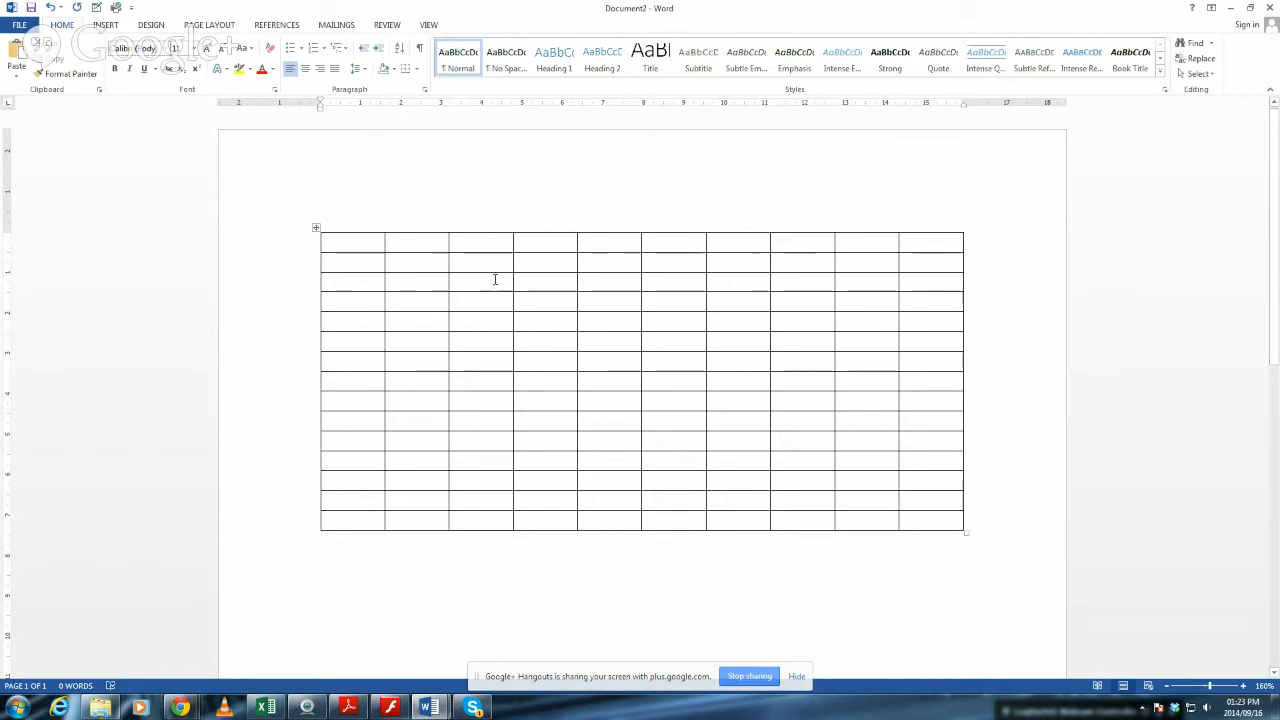
Paint the table's four outer edges with a 4 ½ pt black border using the Border Painter, and clear the selection.
click(316, 229)
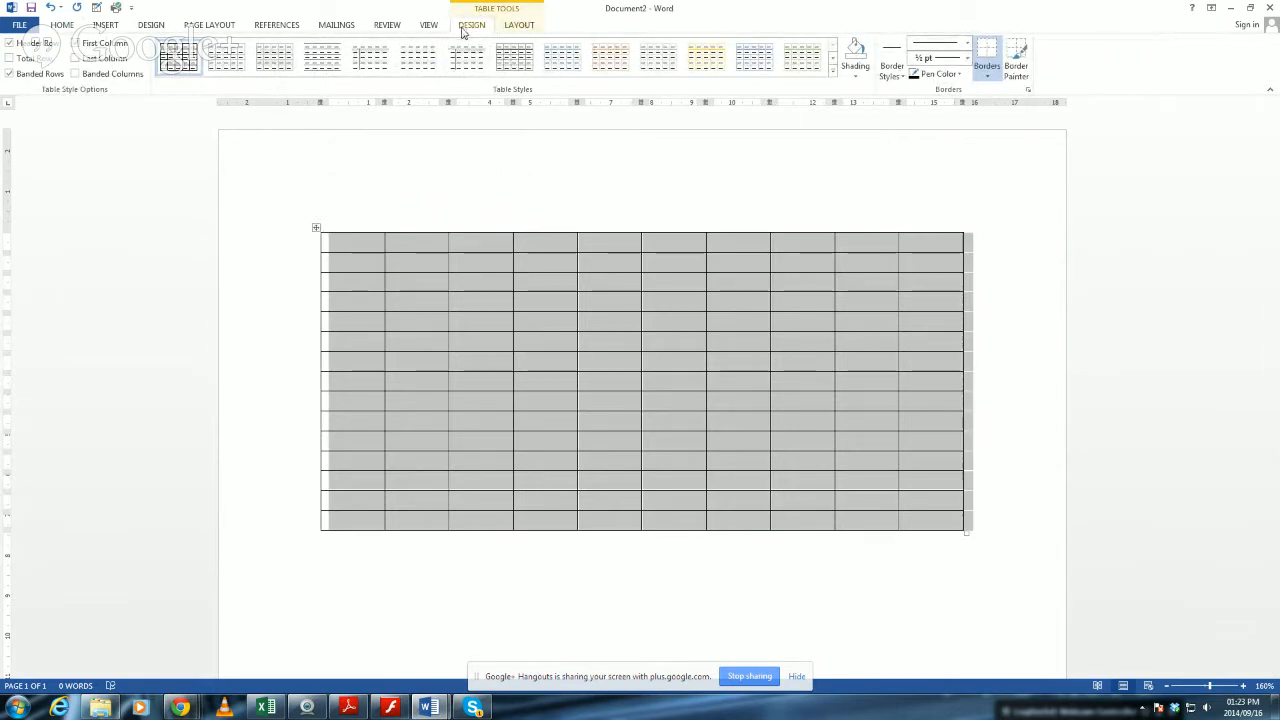
click(966, 60)
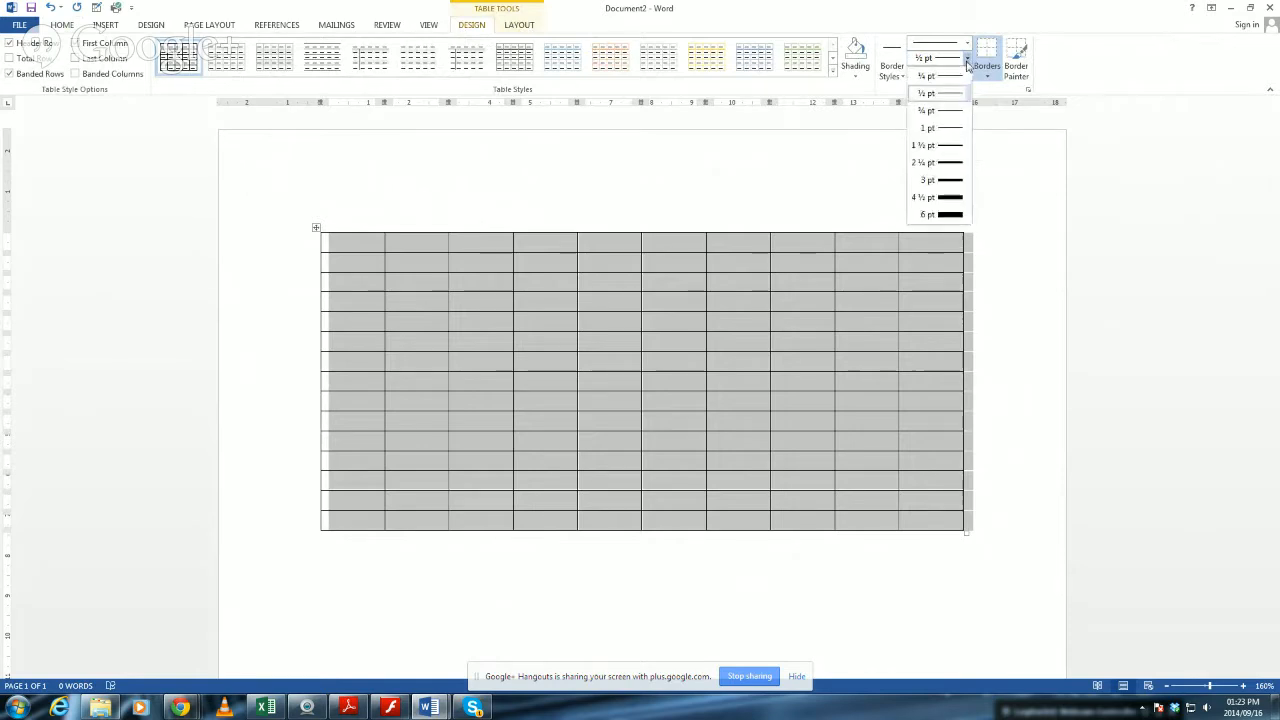
click(946, 200)
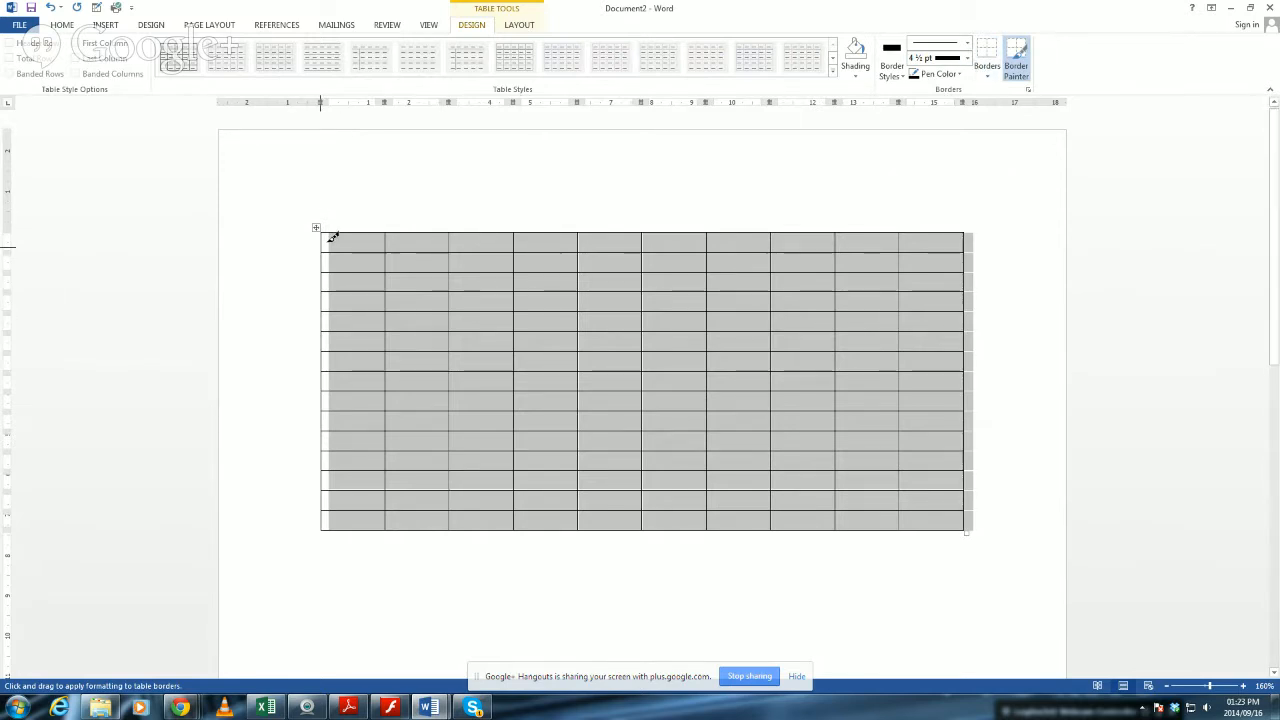
mouse_move(332, 230)
mouse_down()
mouse_move(640, 237)
mouse_move(980, 223)
mouse_move(986, 517)
mouse_move(969, 530)
mouse_move(606, 494)
mouse_move(285, 538)
mouse_up()
mouse_move(322, 232)
mouse_down()
mouse_move(334, 229)
mouse_move(354, 520)
mouse_move(329, 529)
mouse_up()
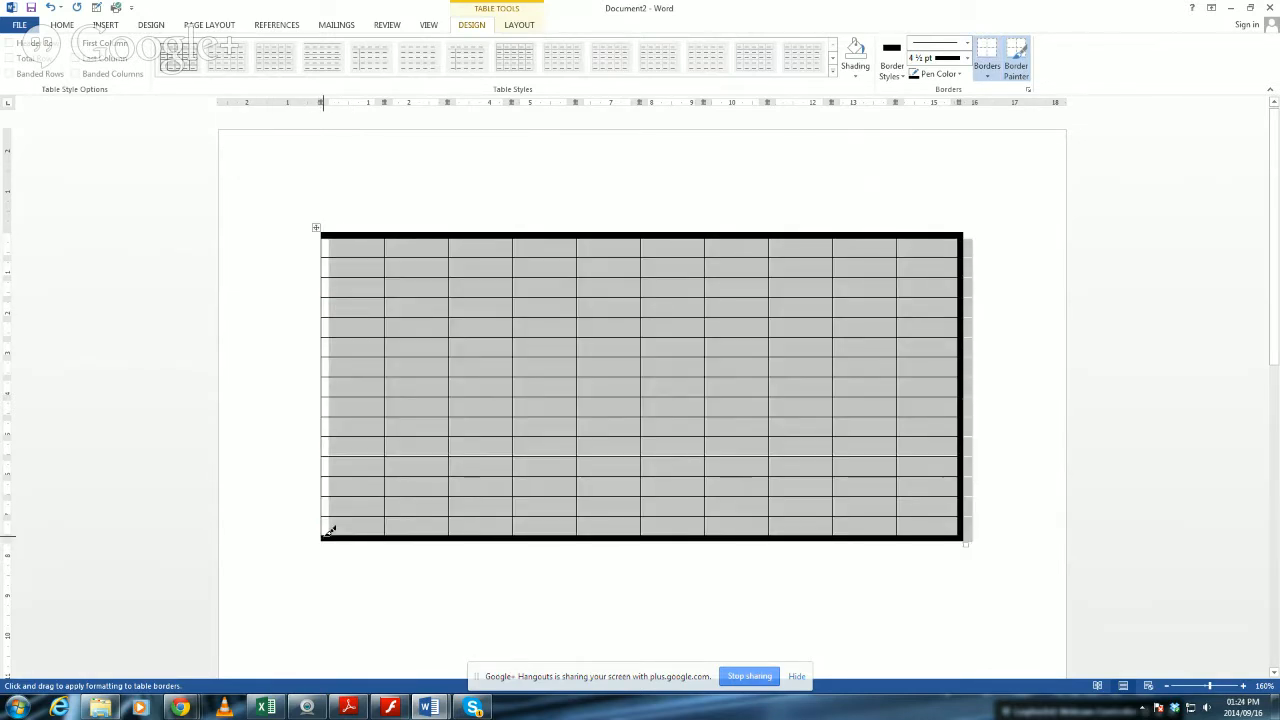
mouse_move(325, 234)
mouse_down()
mouse_move(343, 443)
mouse_move(323, 530)
mouse_move(360, 427)
mouse_up()
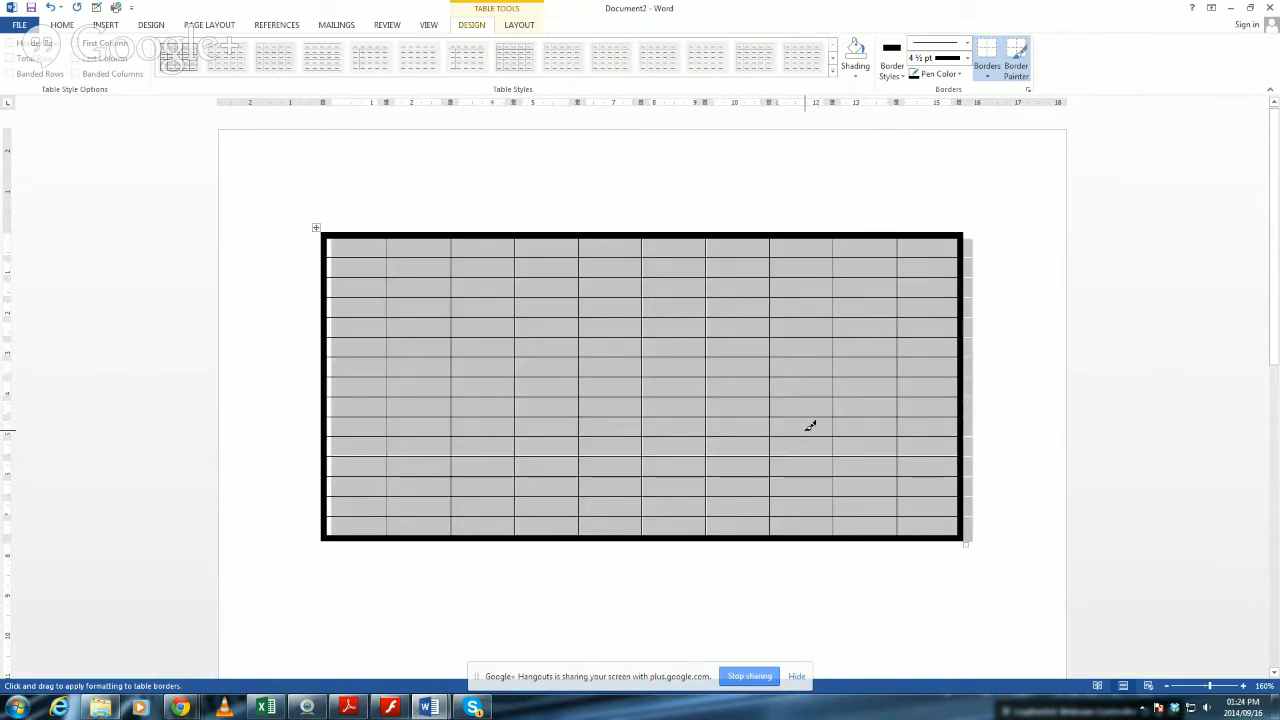
key(Escape)
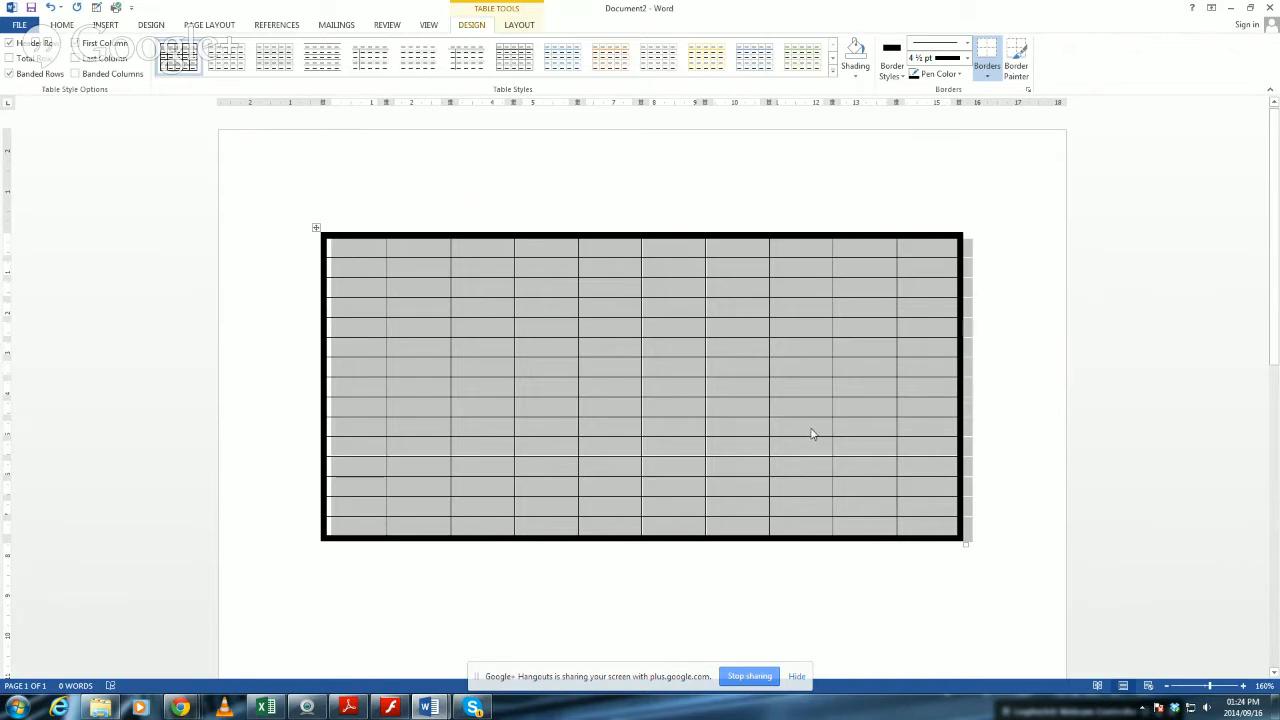
click(818, 428)
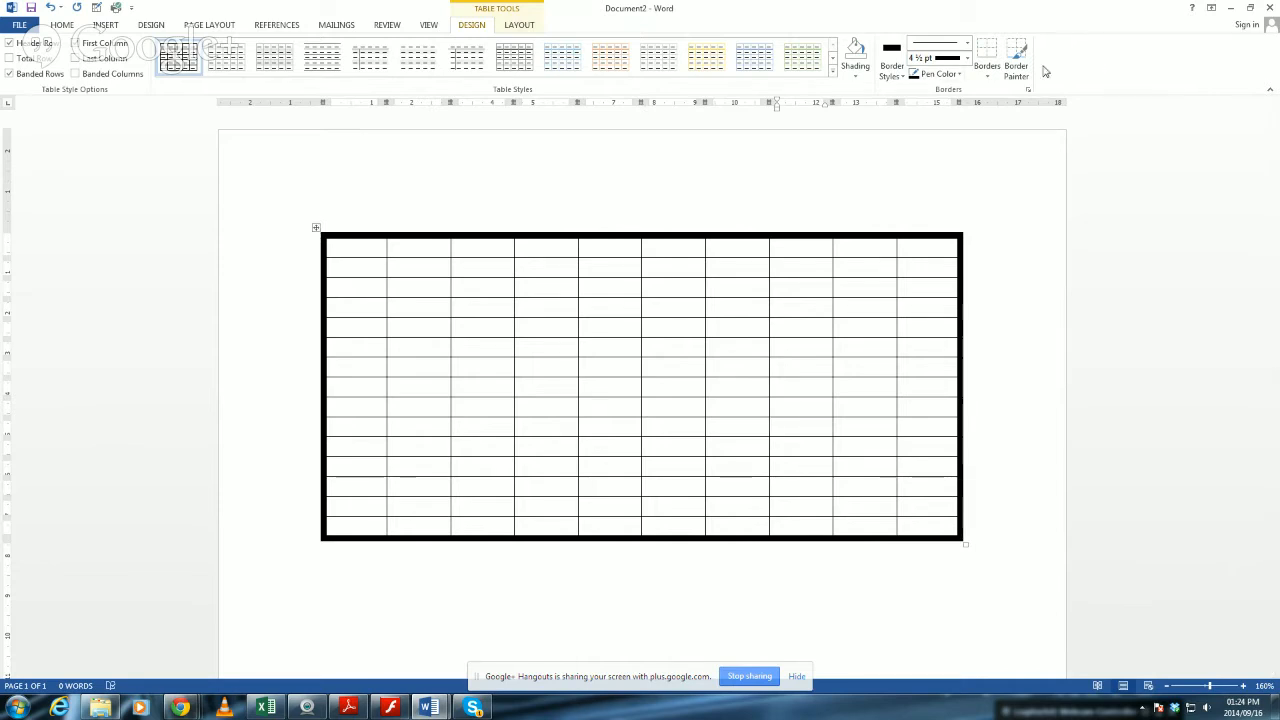
Paint a 4 ½ pt box around a central block of cells four columns wide and five rows high.
click(967, 58)
click(950, 198)
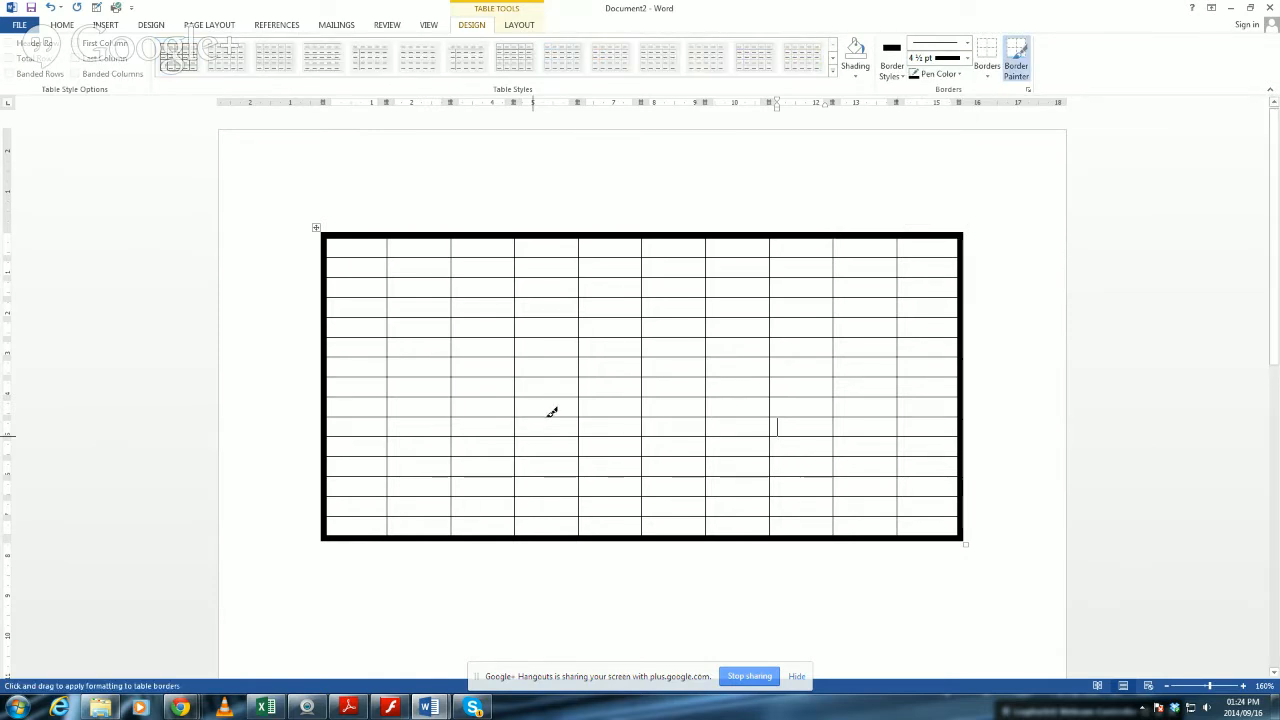
mouse_move(519, 339)
mouse_down()
mouse_move(518, 429)
mouse_move(740, 433)
mouse_up()
mouse_move(528, 334)
mouse_down()
mouse_move(776, 337)
mouse_move(770, 447)
mouse_up()
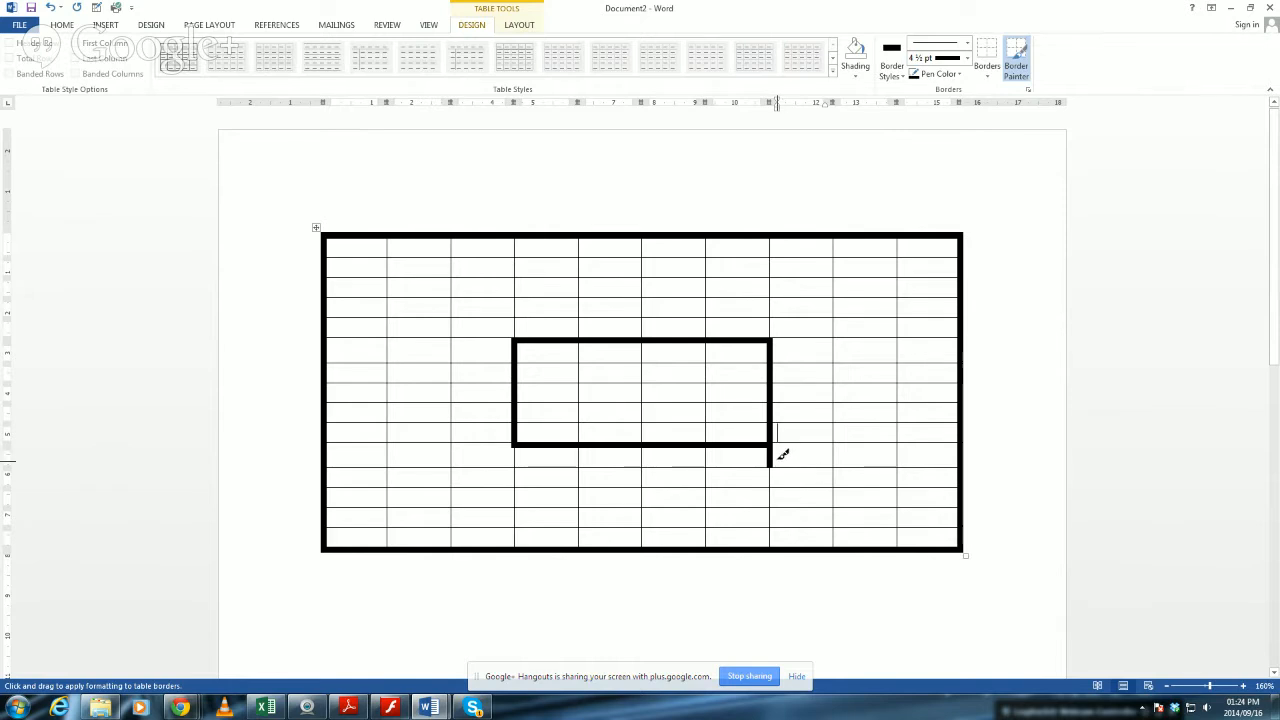
Erase the stray thick border segments sticking out past the lower-right corner of the inner box.
click(514, 26)
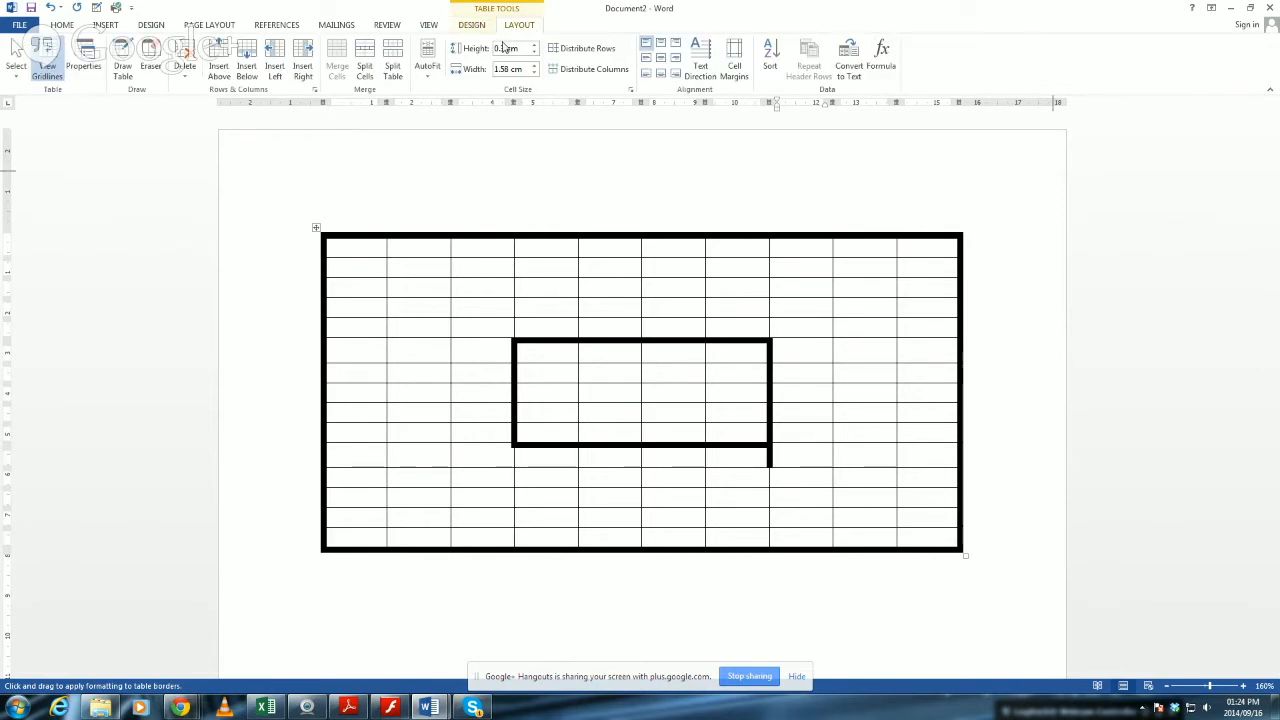
click(155, 55)
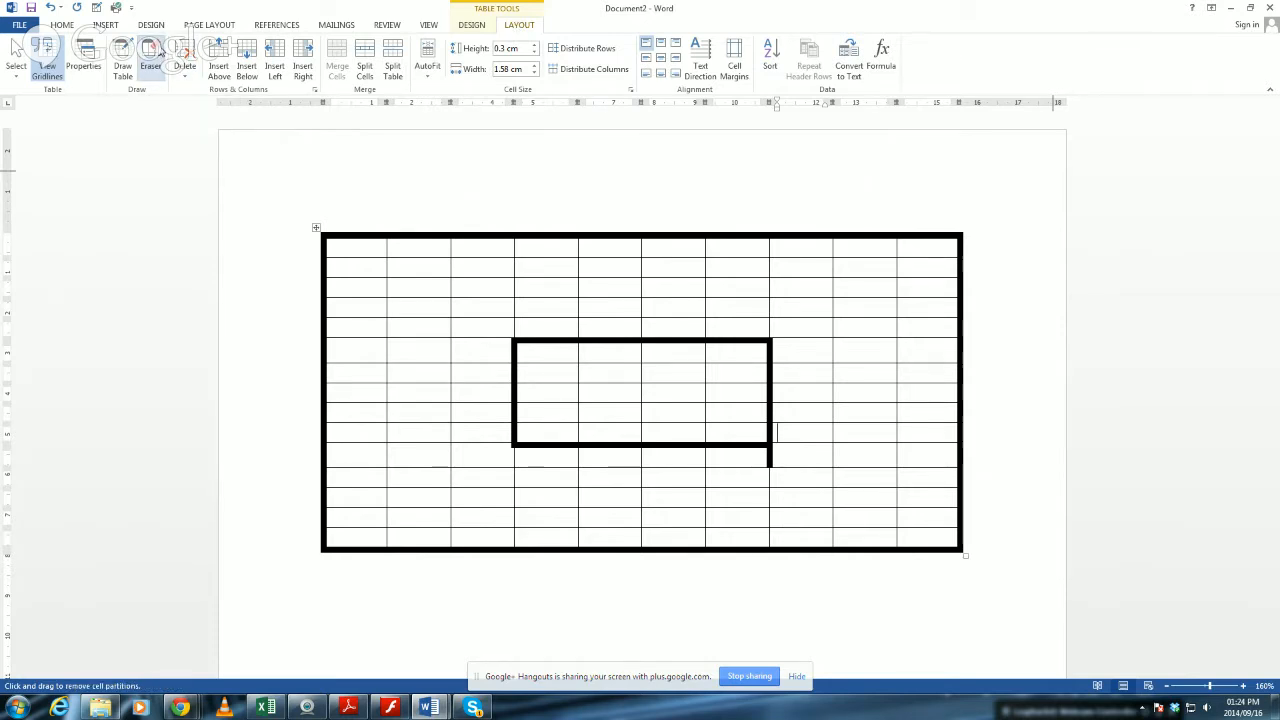
click(771, 450)
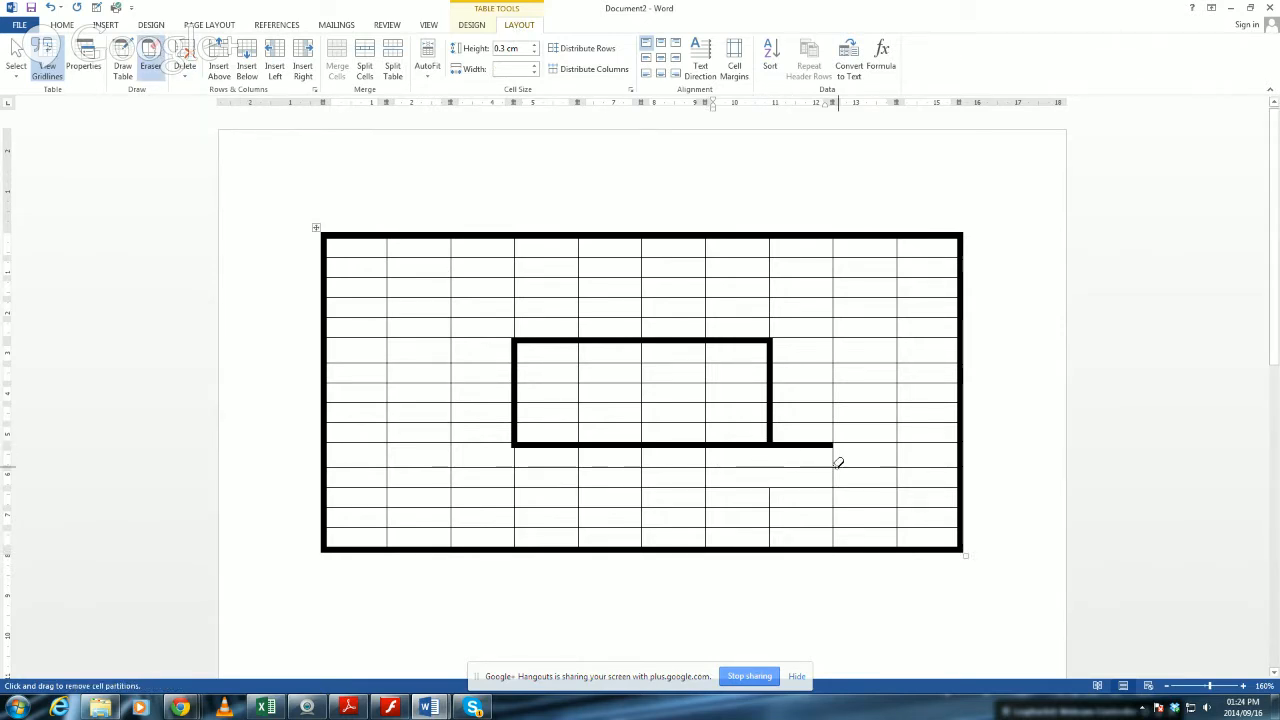
click(807, 441)
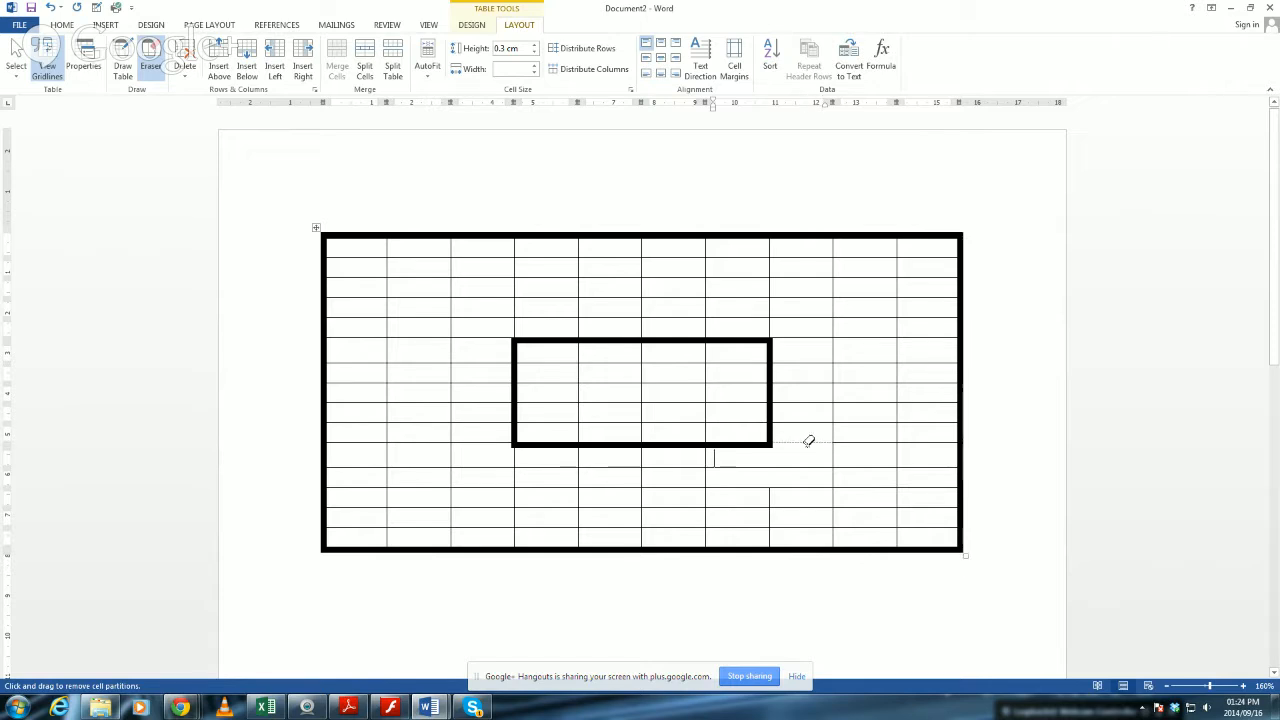
key(Escape)
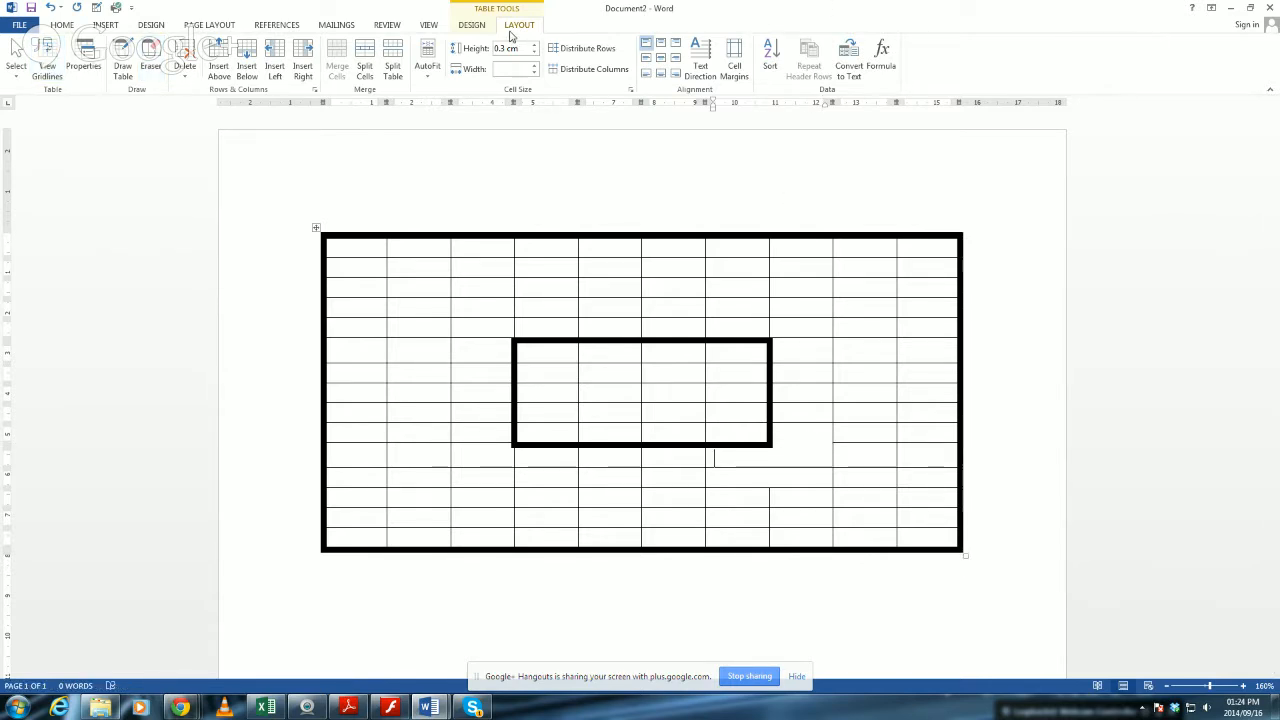
Try repainting the lower right edge of the inner box with a single ½ pt line, and undo it.
click(472, 25)
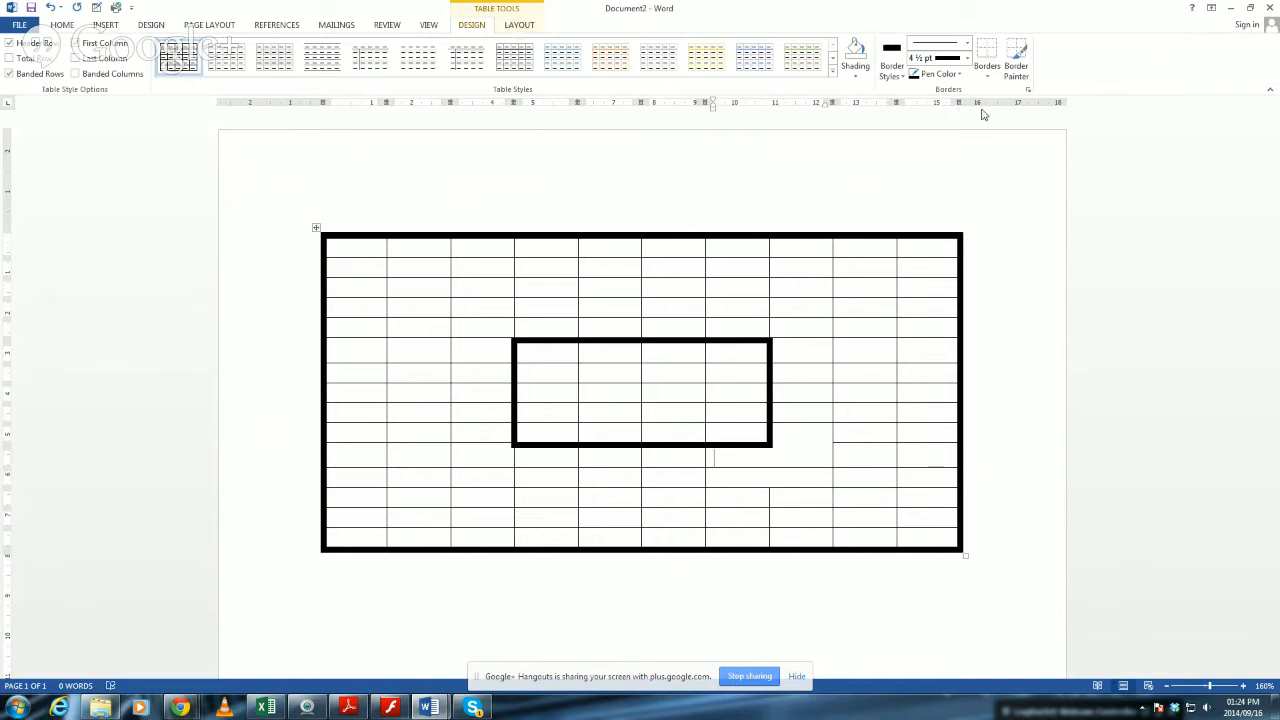
click(967, 44)
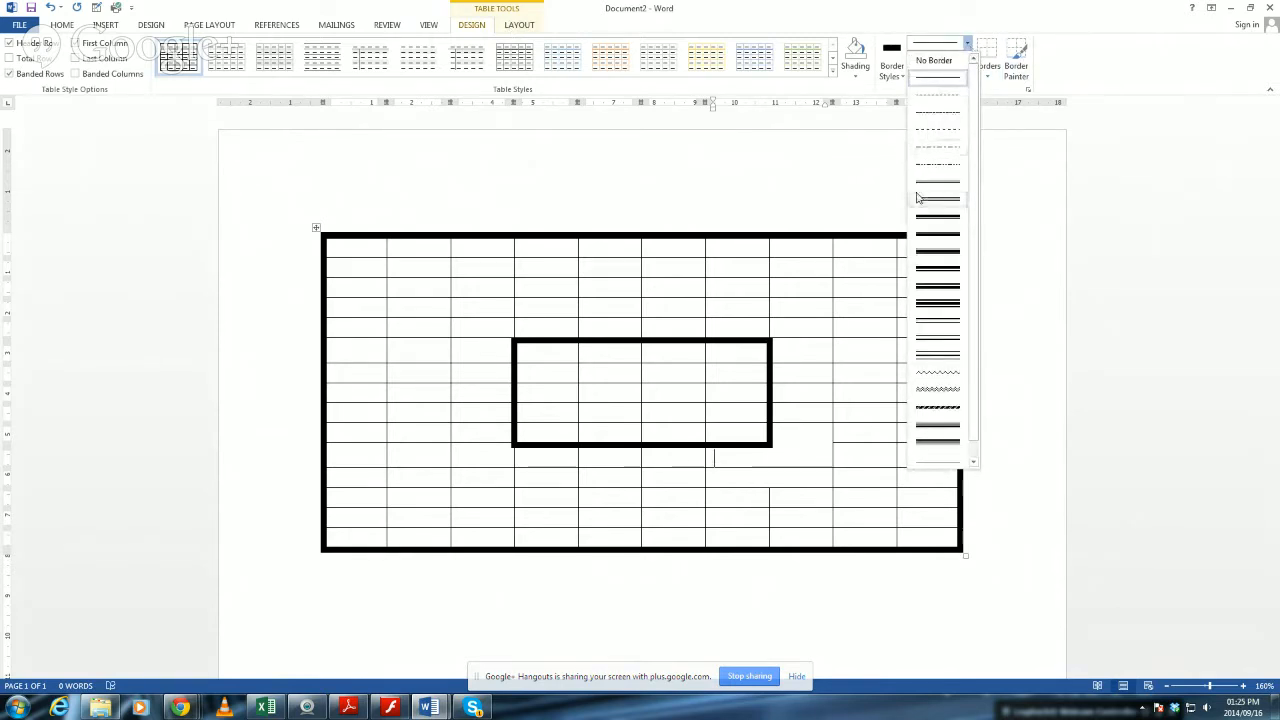
click(952, 79)
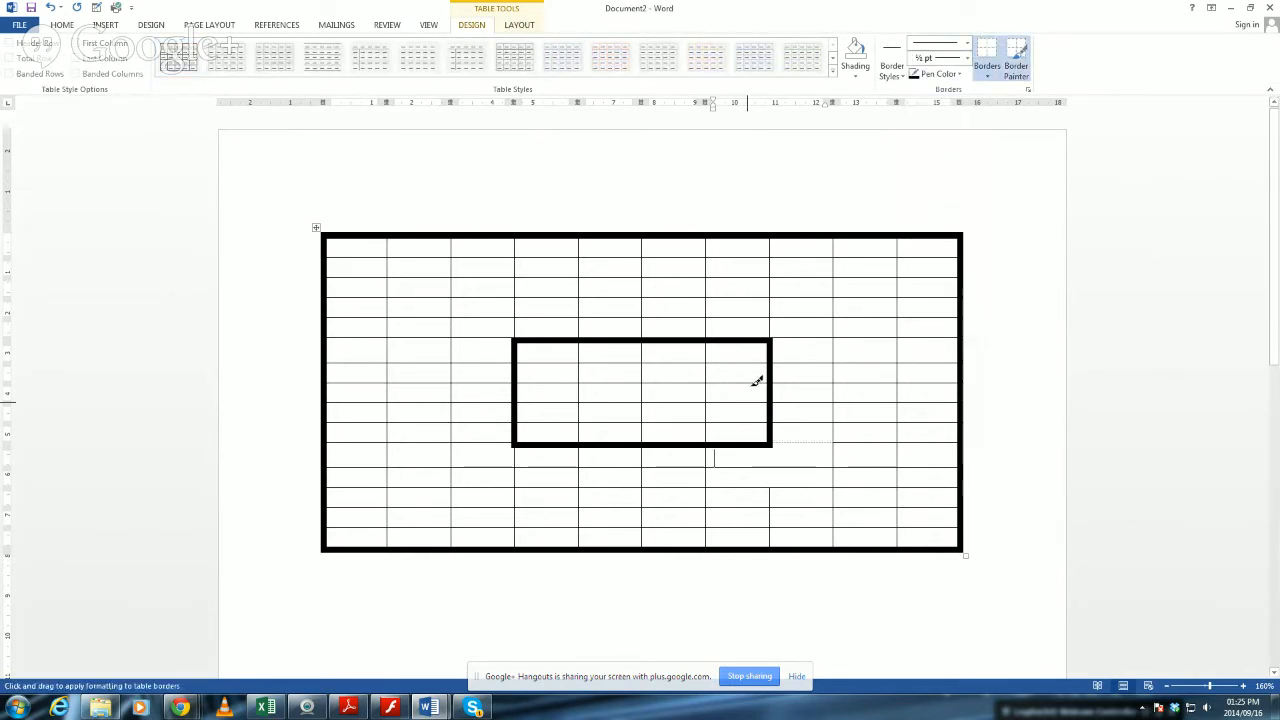
drag(771, 437, 774, 497)
drag(780, 446, 879, 459)
drag(774, 500, 779, 409)
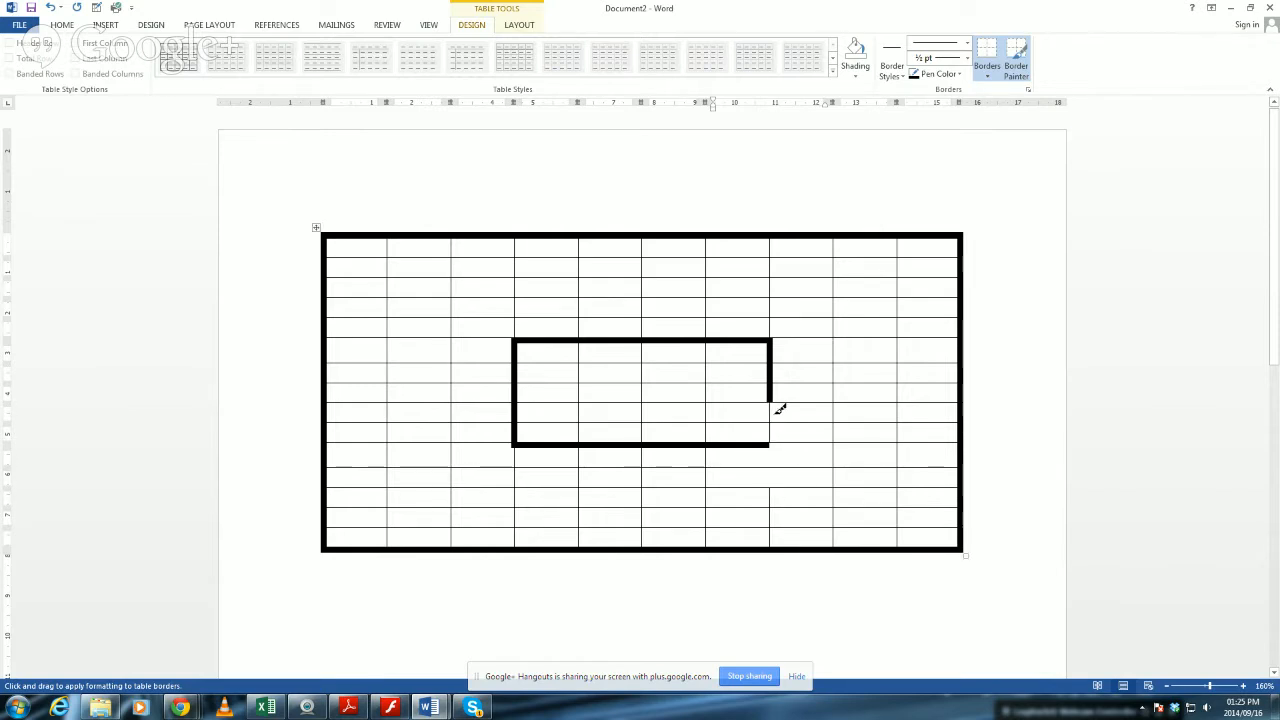
key(ctrl+z)
key(Escape)
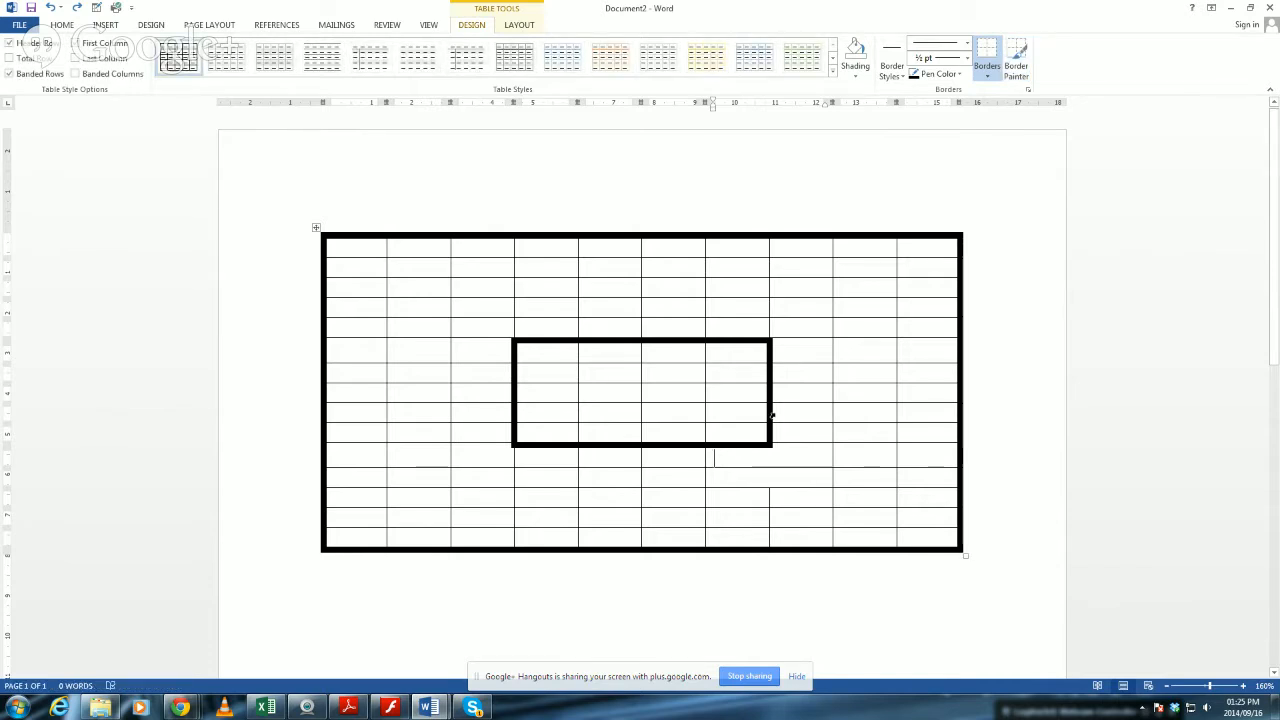
Select the whole table and apply All Borders with the thin ½ pt line.
click(317, 228)
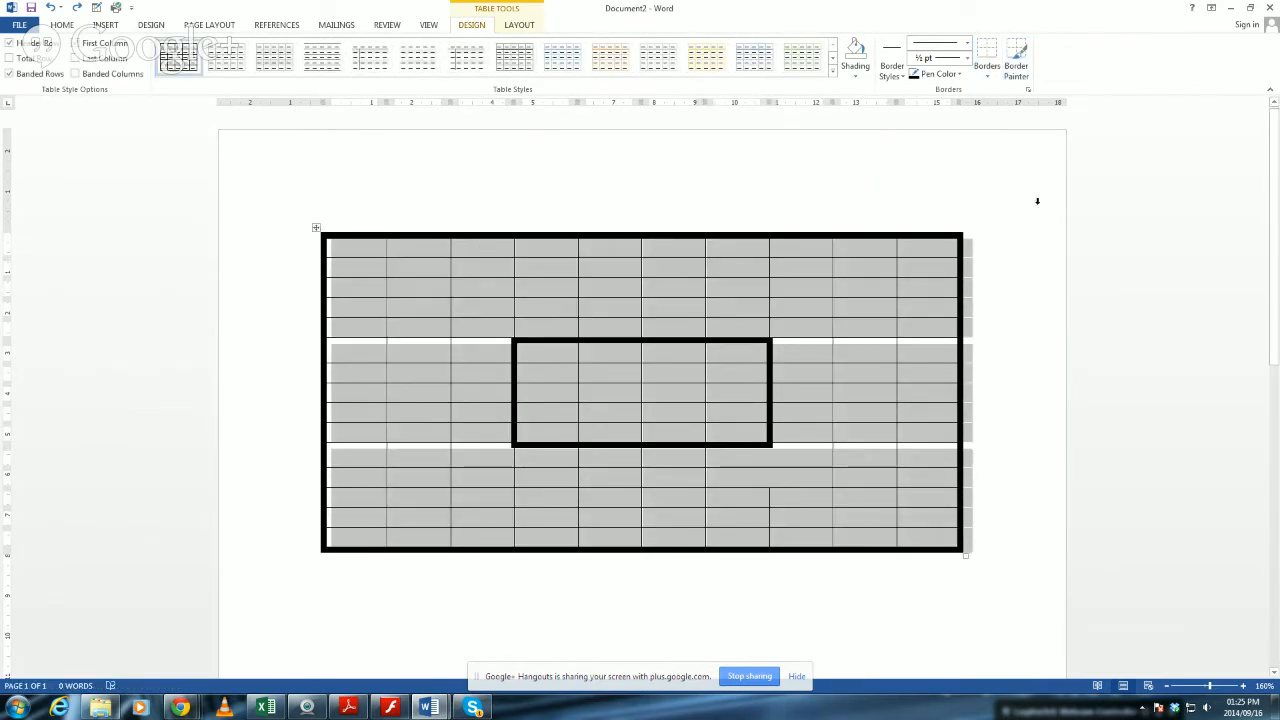
click(987, 72)
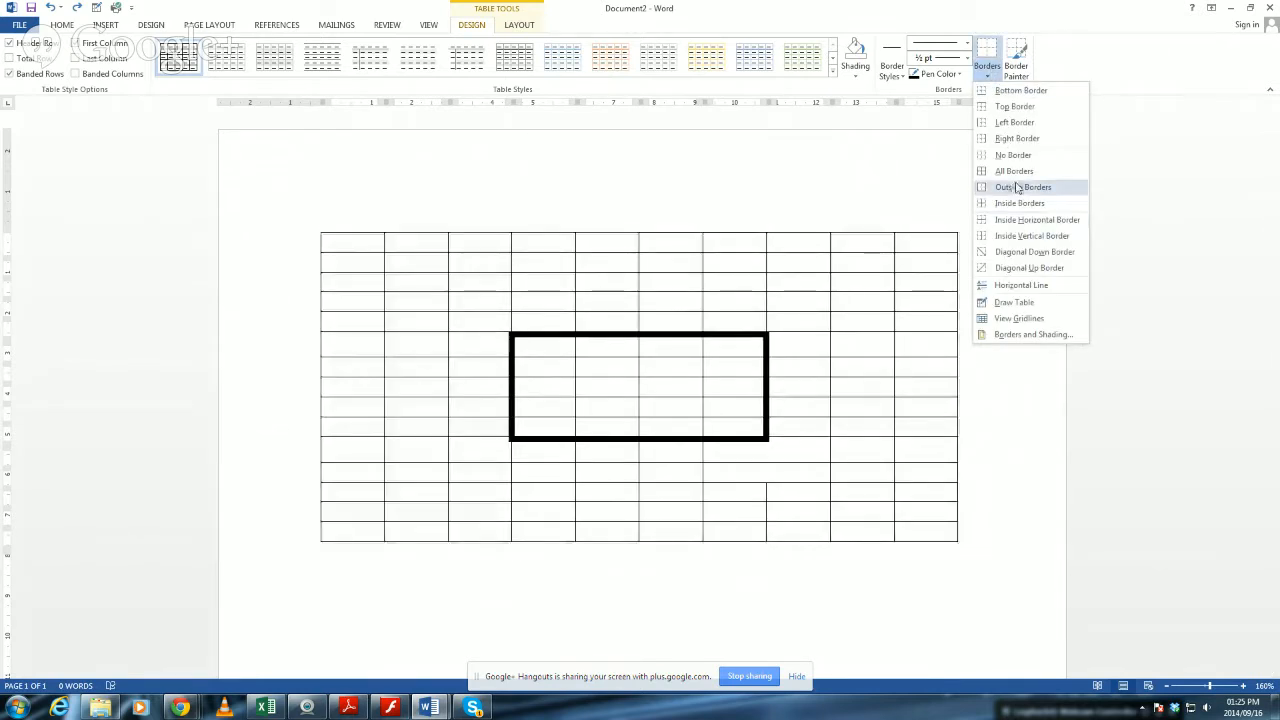
click(1014, 171)
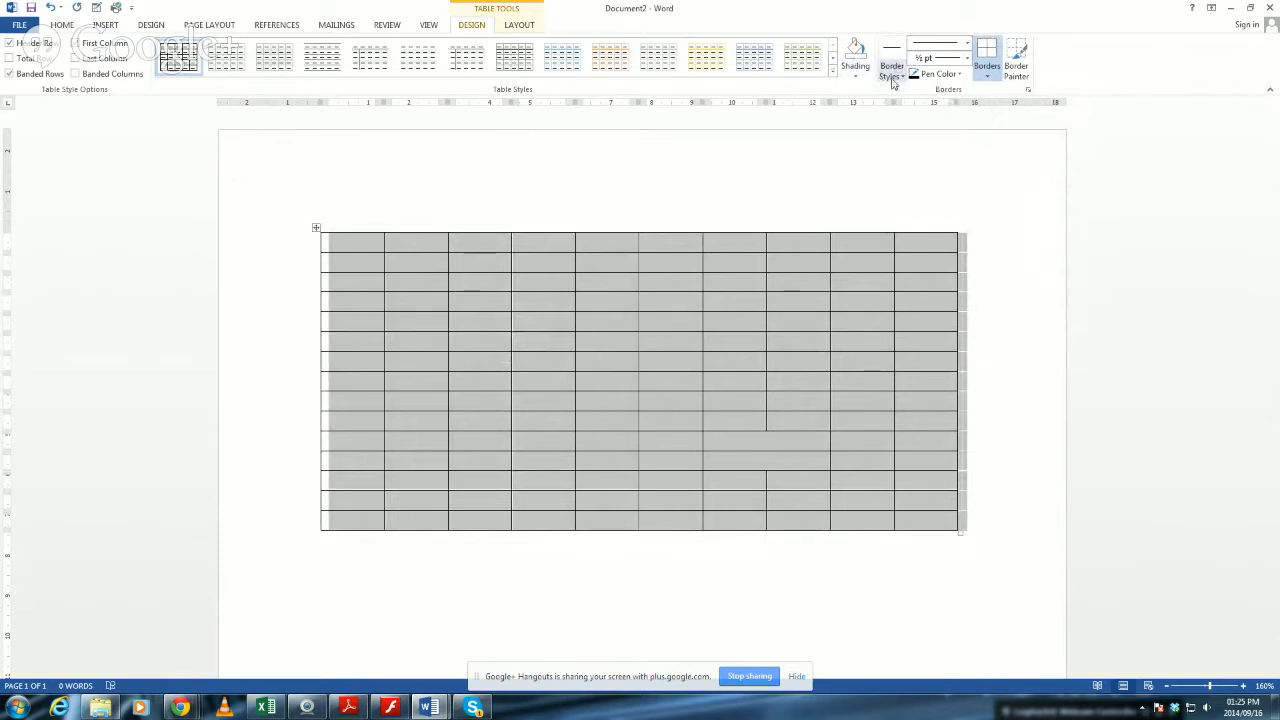
Apply a 3 pt thick multi-line style to all table borders through Borders and Shading, and undo it.
click(987, 76)
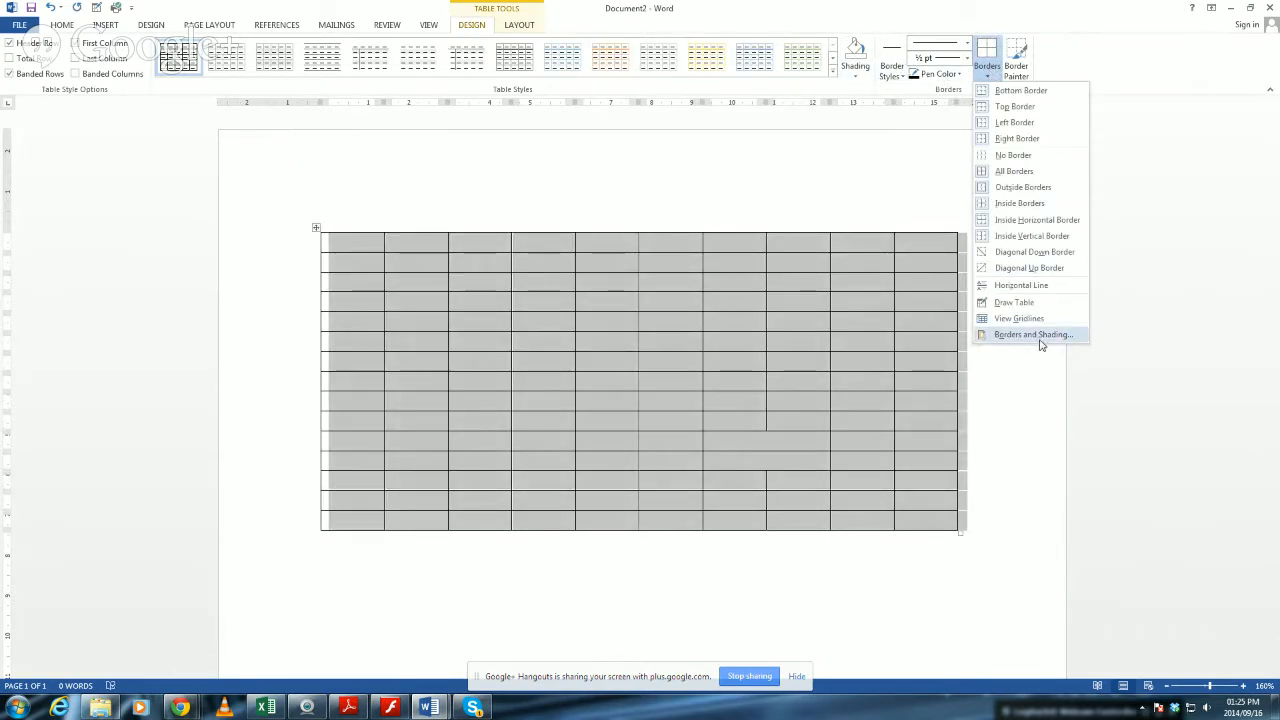
click(1040, 336)
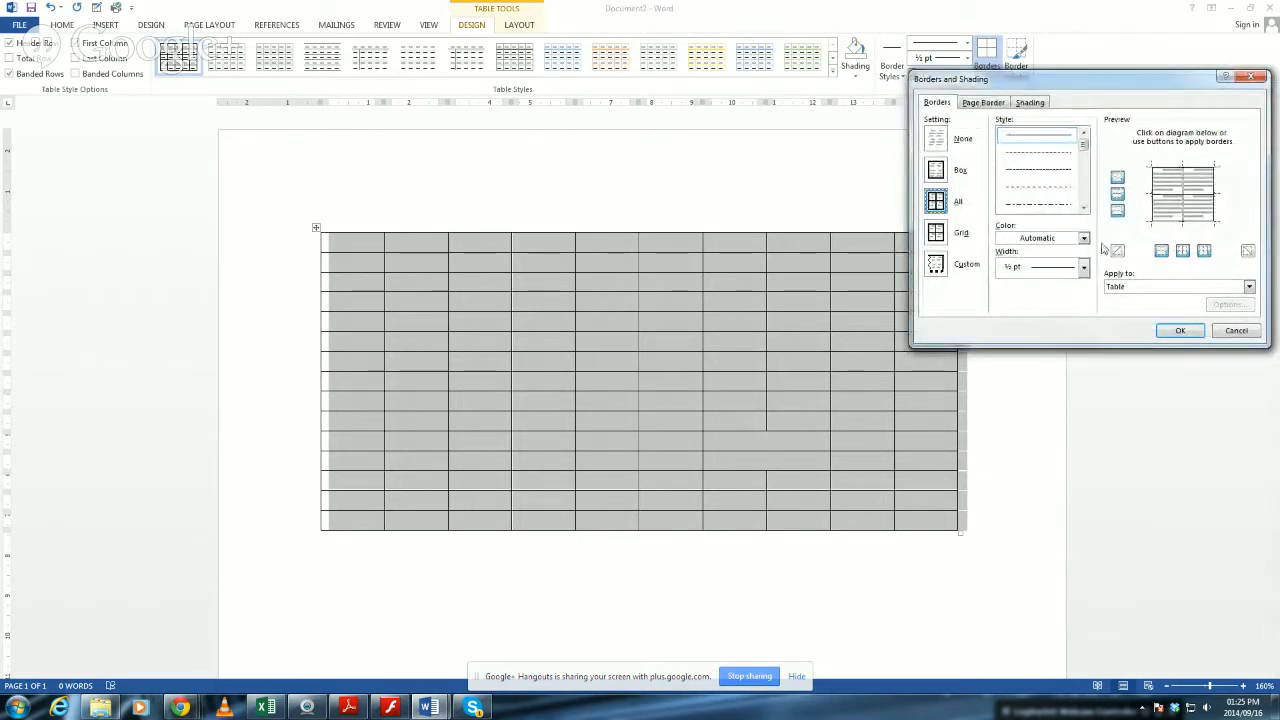
scroll(1083, 207, down, 5)
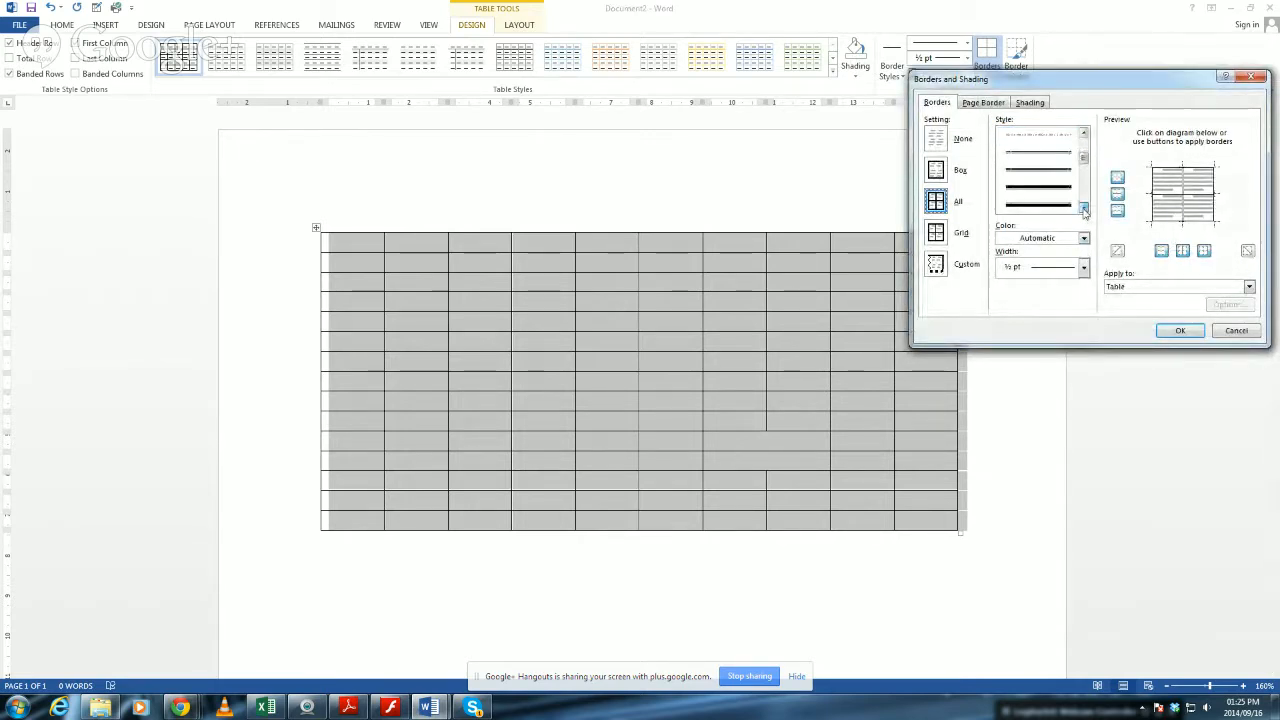
click(1040, 205)
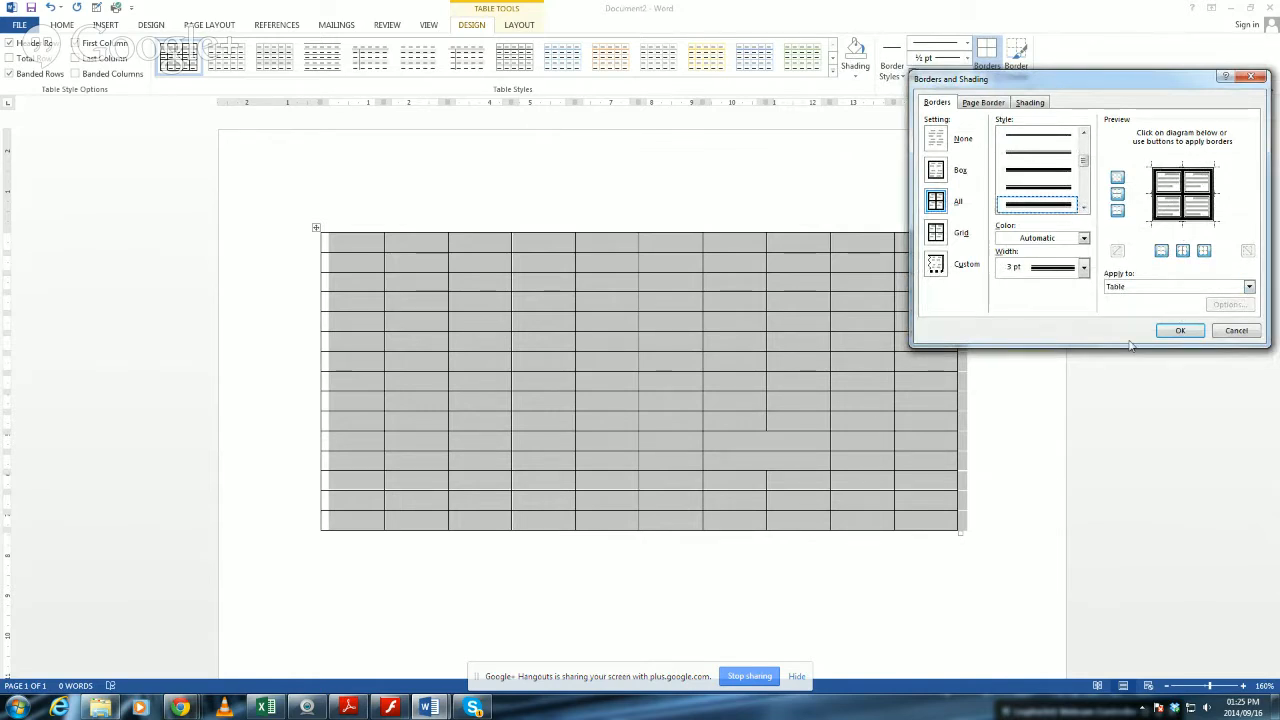
click(1180, 331)
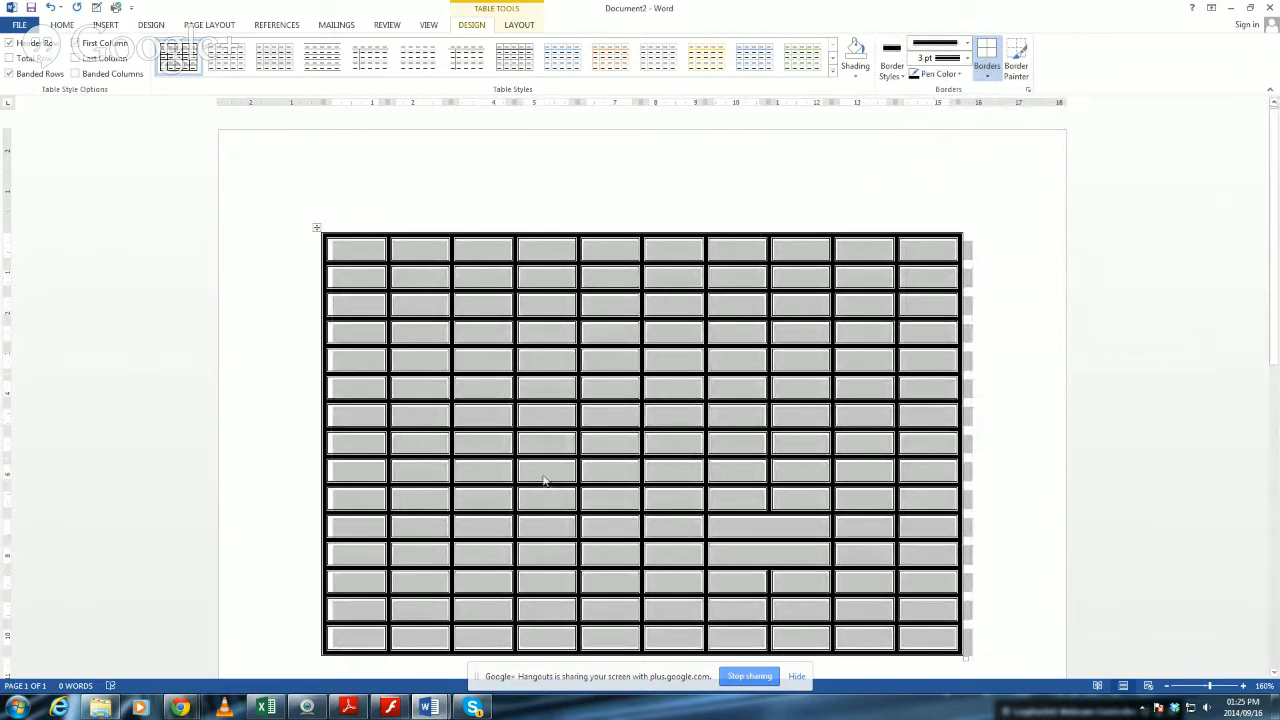
click(610, 389)
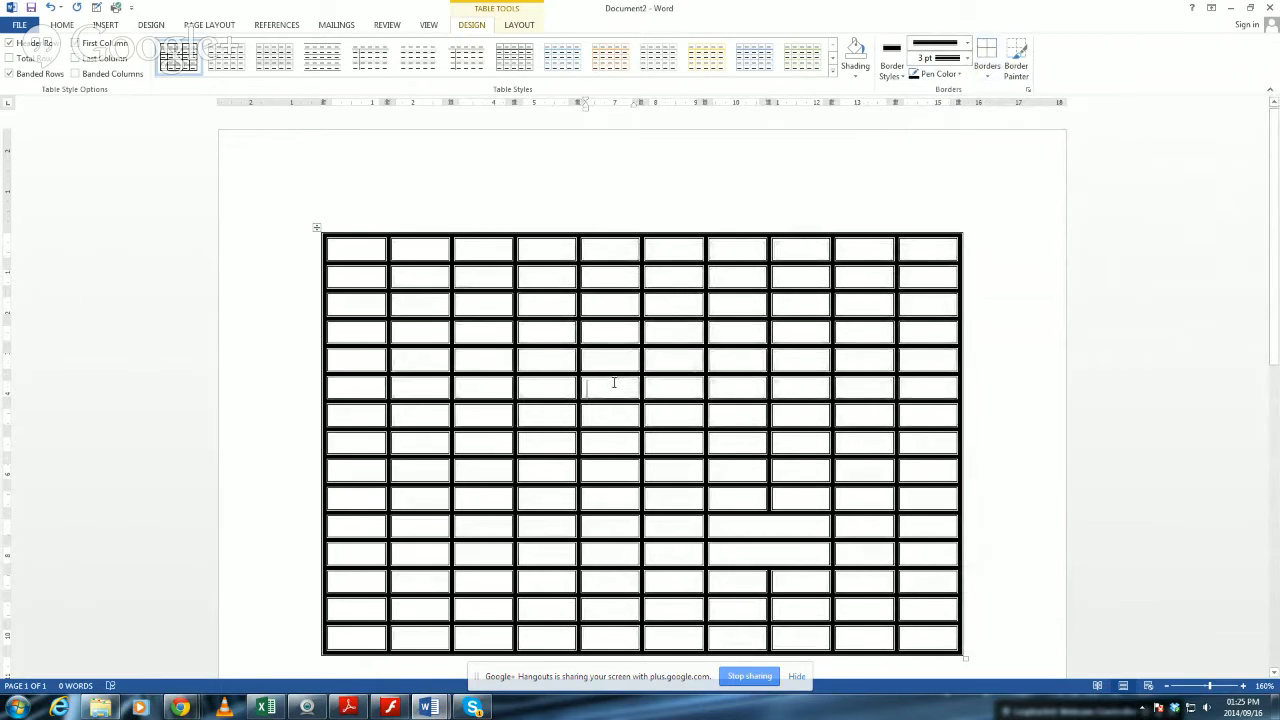
key(ctrl+z)
click(636, 368)
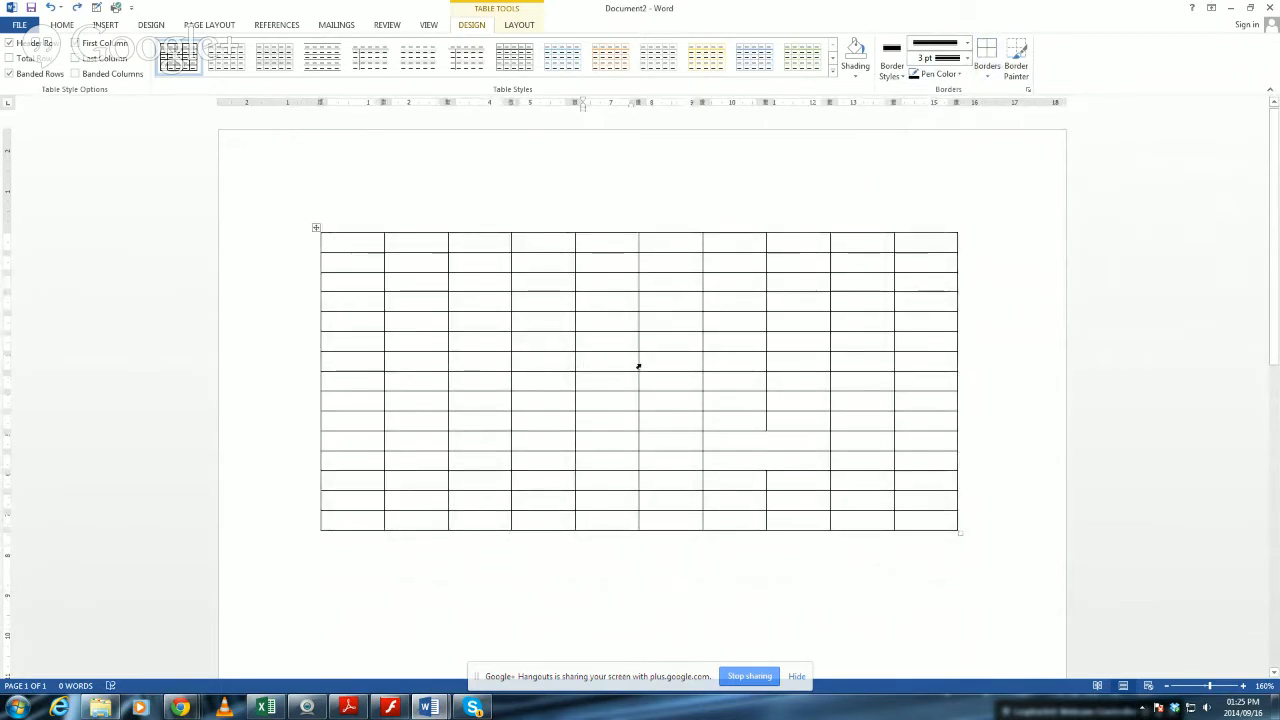
Apply a ½ pt double-line style to all borders of the whole table through Borders and Shading.
click(315, 230)
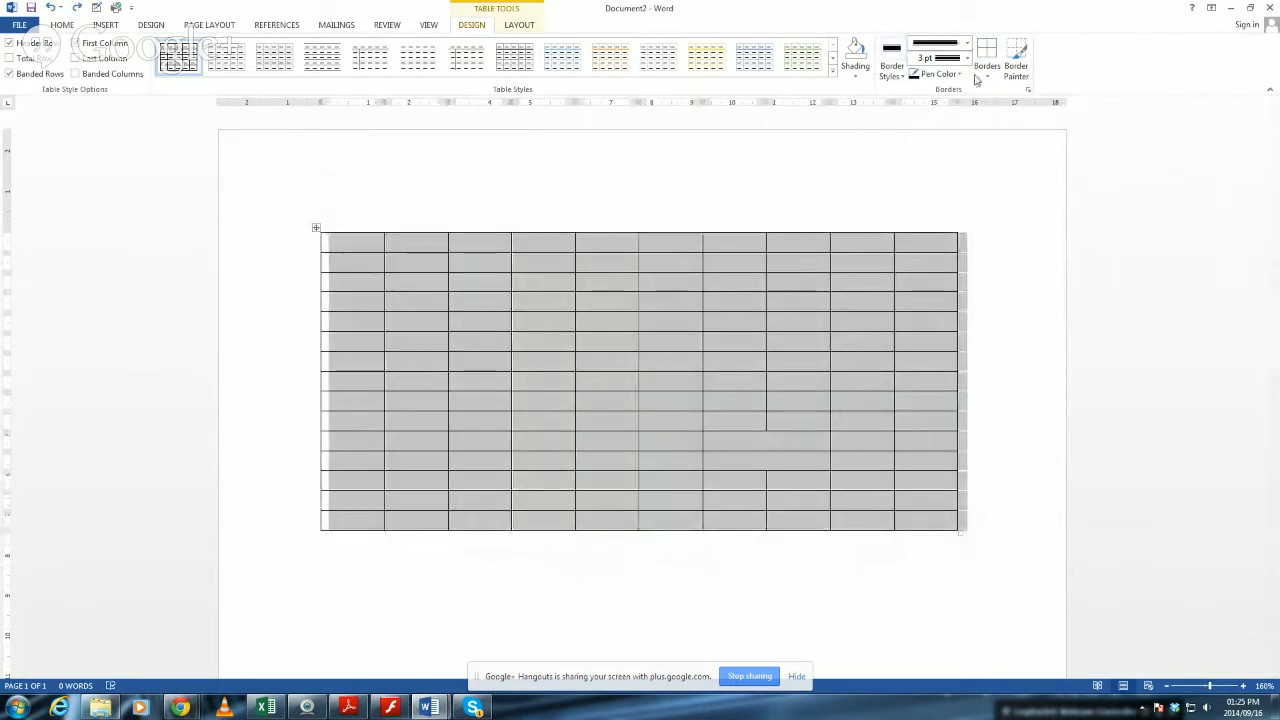
click(987, 70)
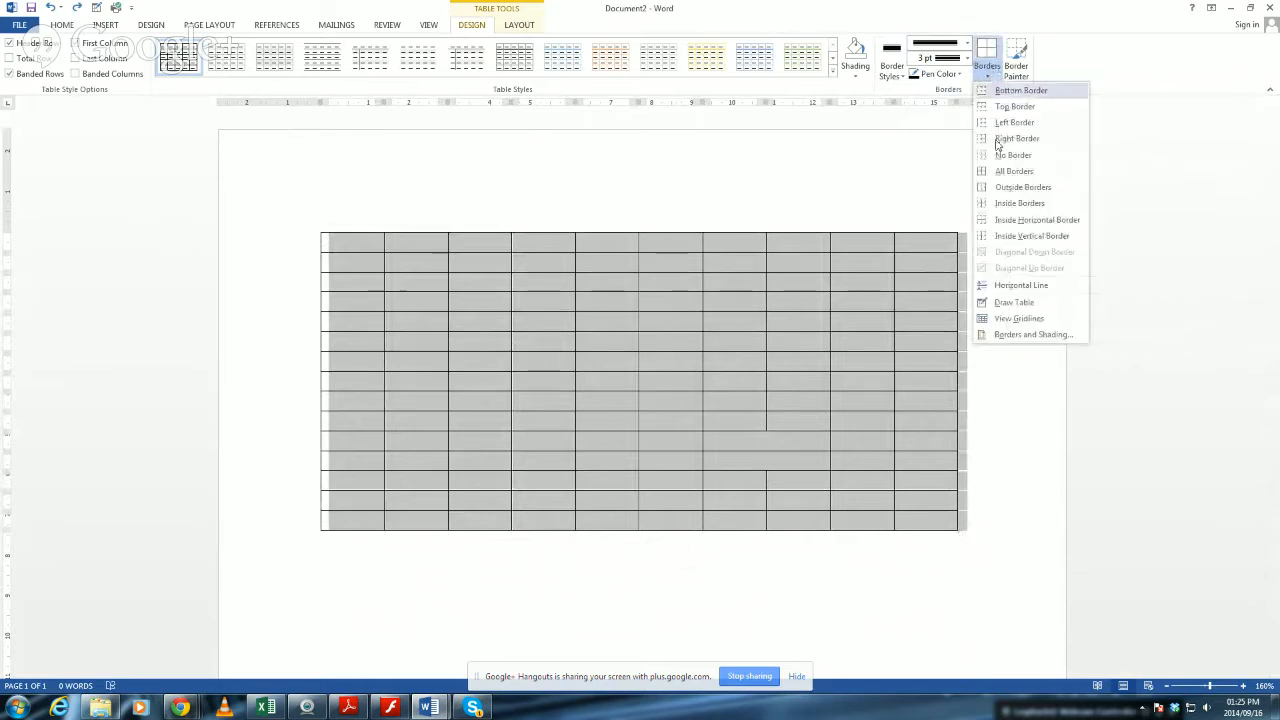
click(1025, 335)
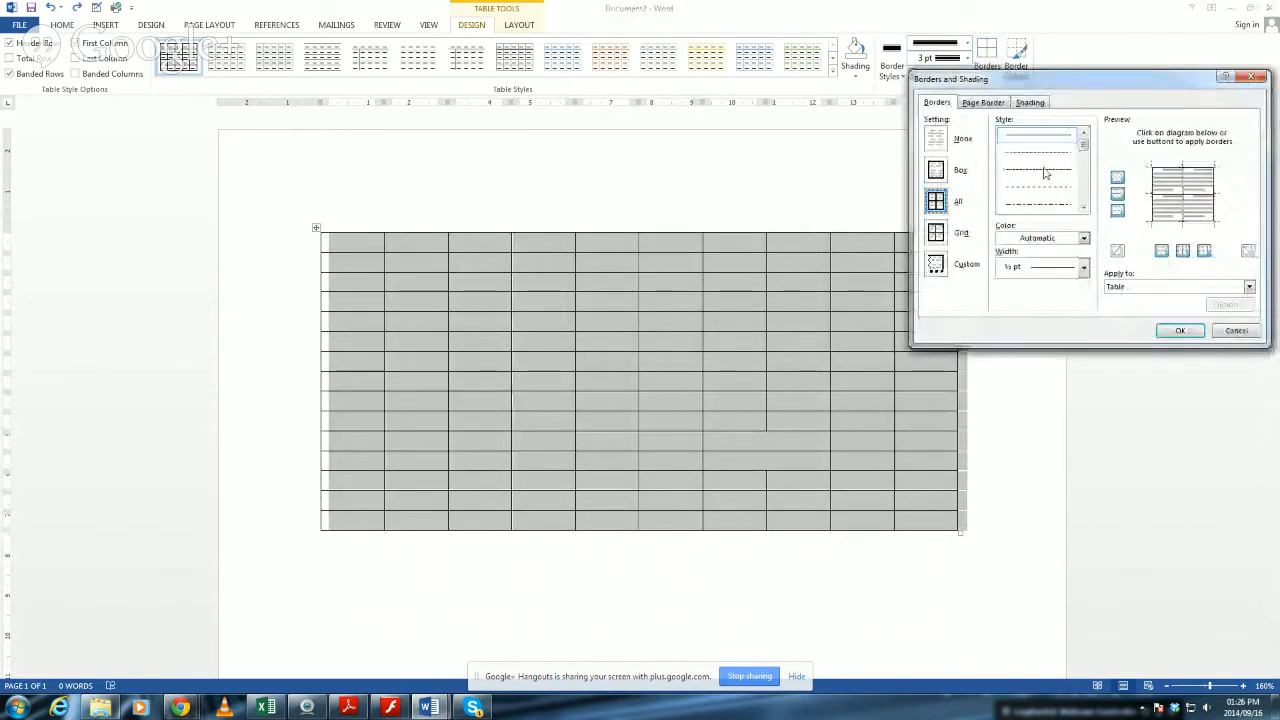
click(1085, 209)
click(1085, 209)
click(1085, 209)
click(1085, 209)
click(1085, 209)
click(1085, 209)
click(1084, 210)
click(1084, 210)
drag(1087, 195, 1088, 150)
click(1036, 205)
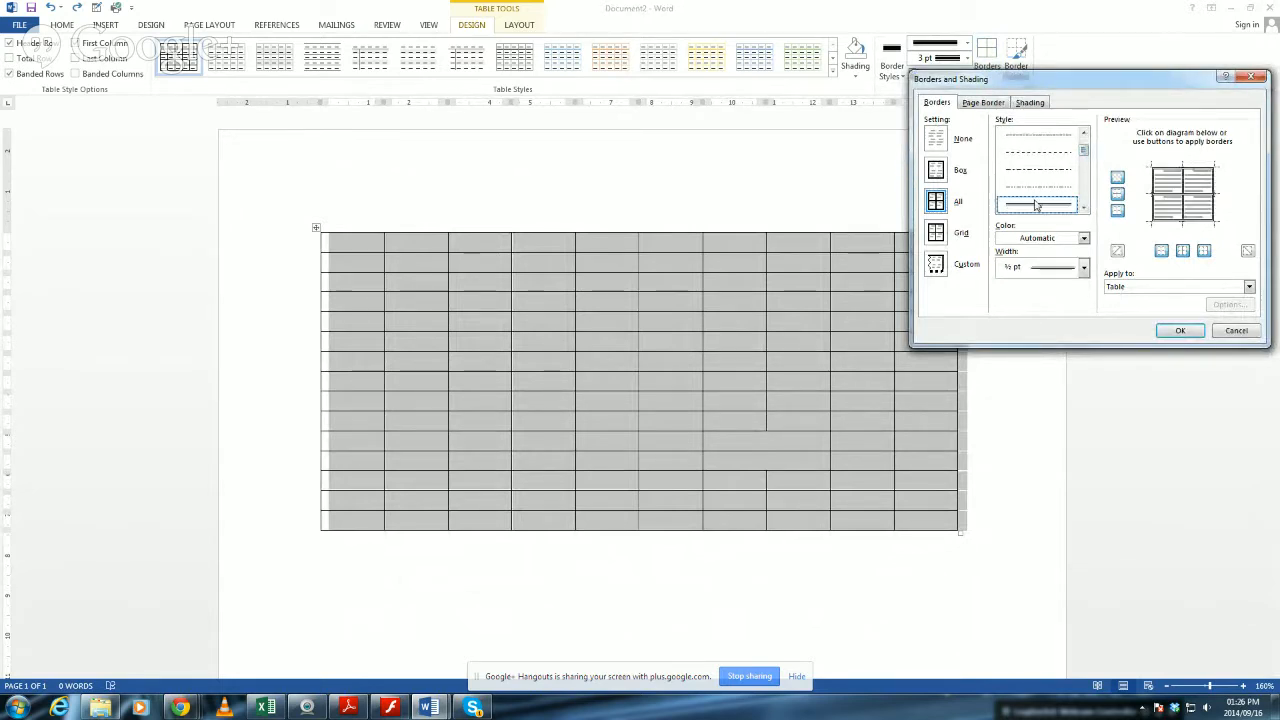
click(1058, 192)
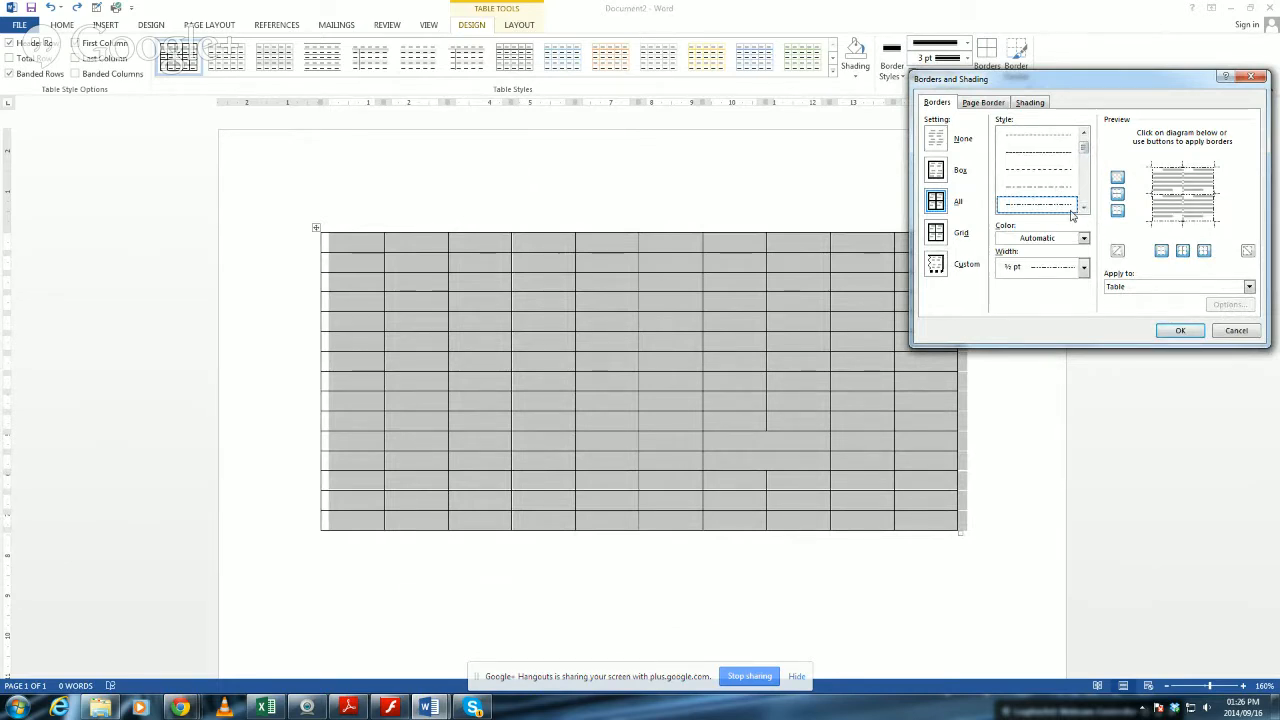
click(1084, 208)
click(1072, 207)
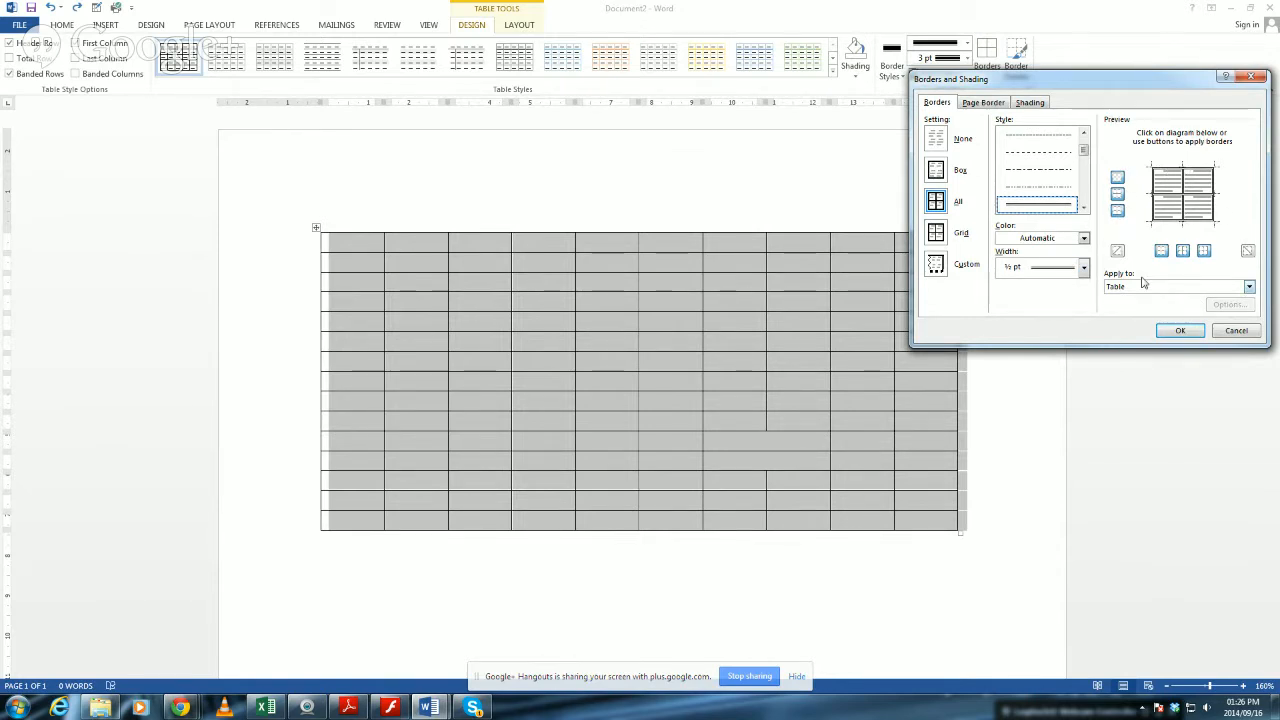
click(1084, 208)
click(1084, 208)
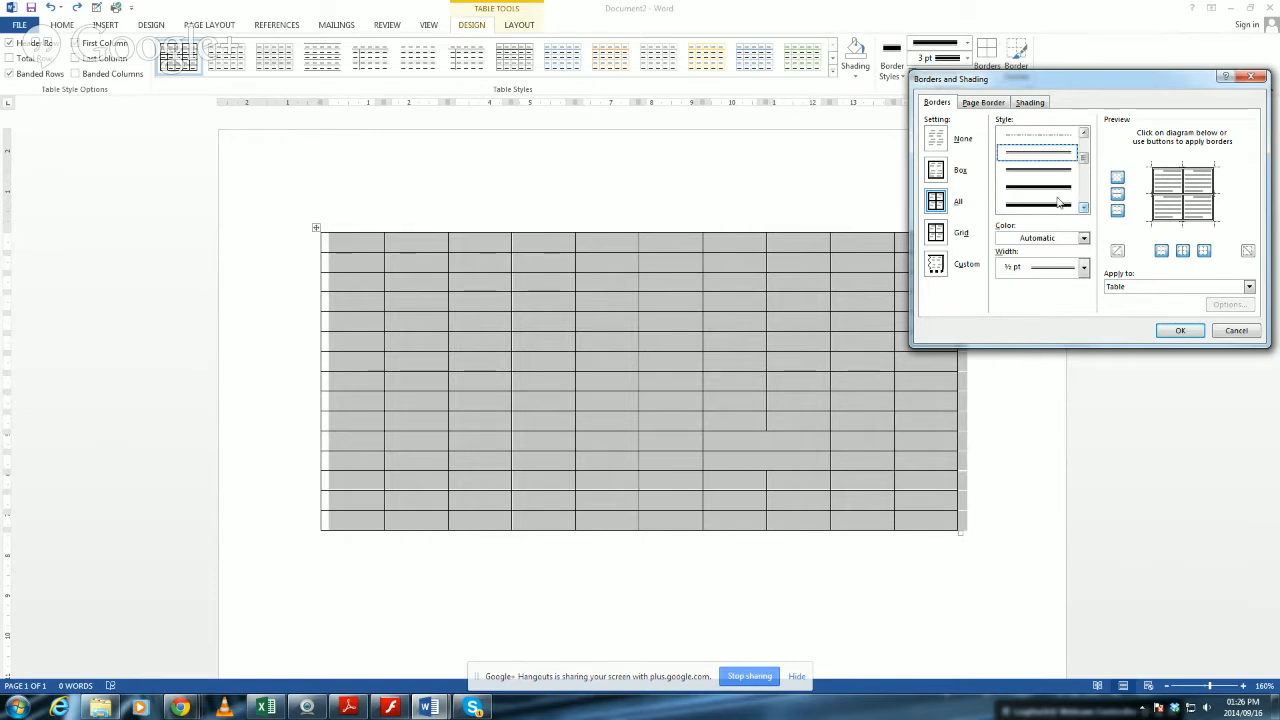
click(1062, 204)
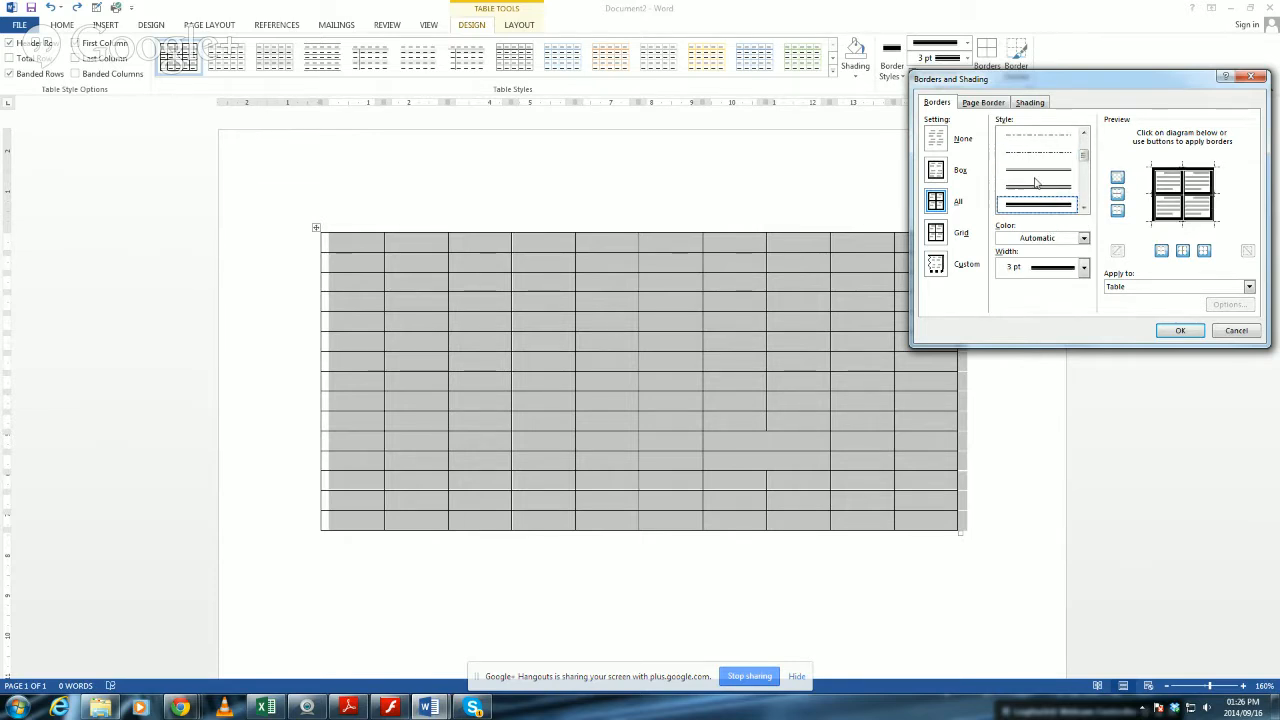
click(1043, 172)
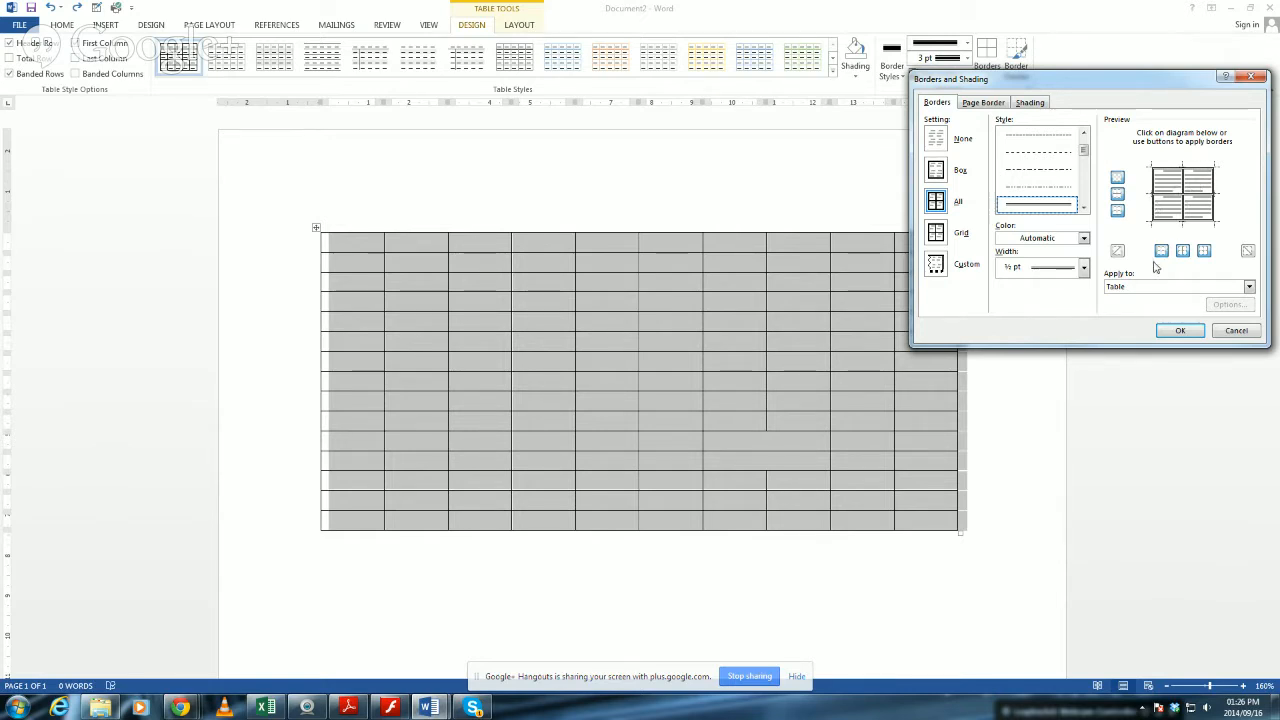
click(1180, 330)
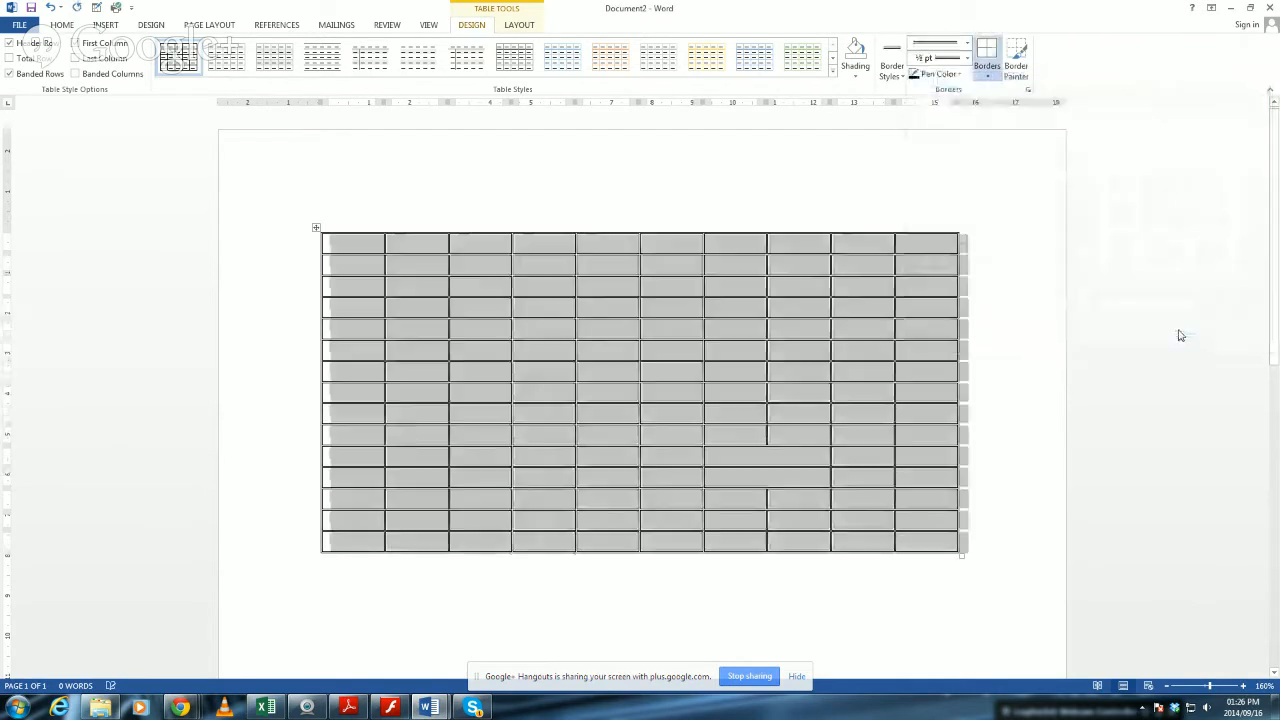
click(740, 500)
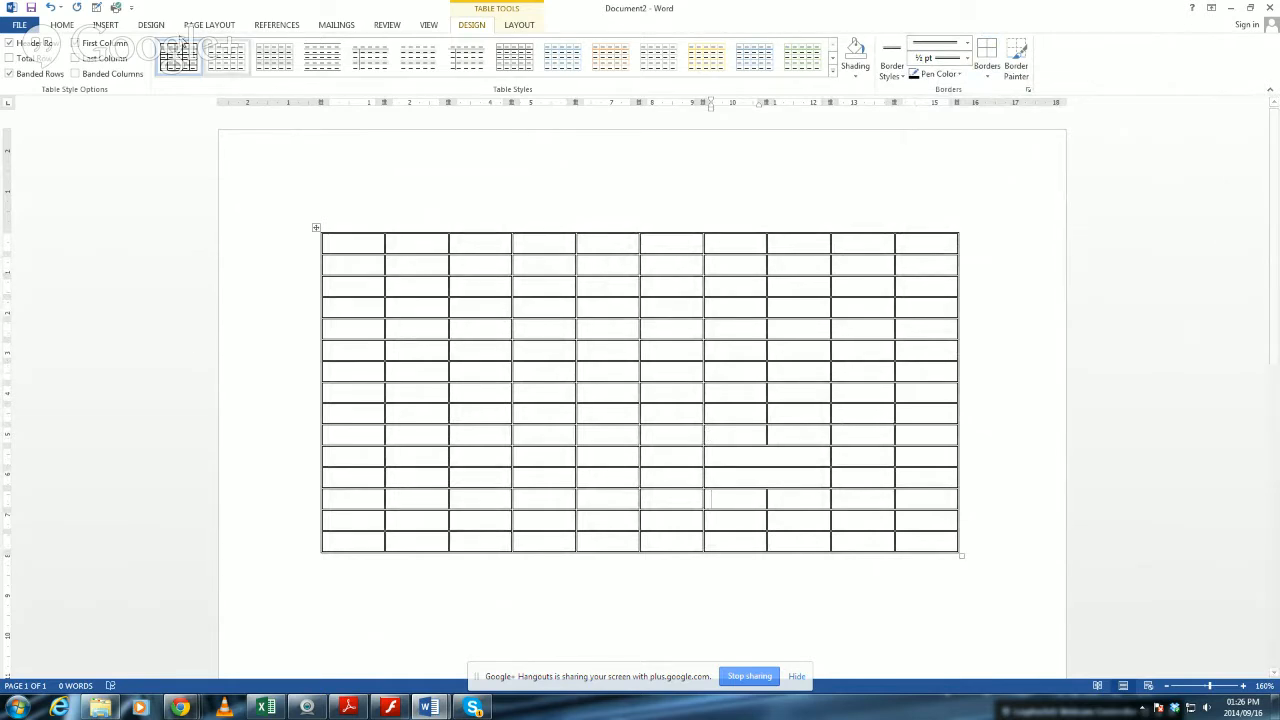
Change the page orientation to landscape and show the whole page at 100% zoom.
click(201, 27)
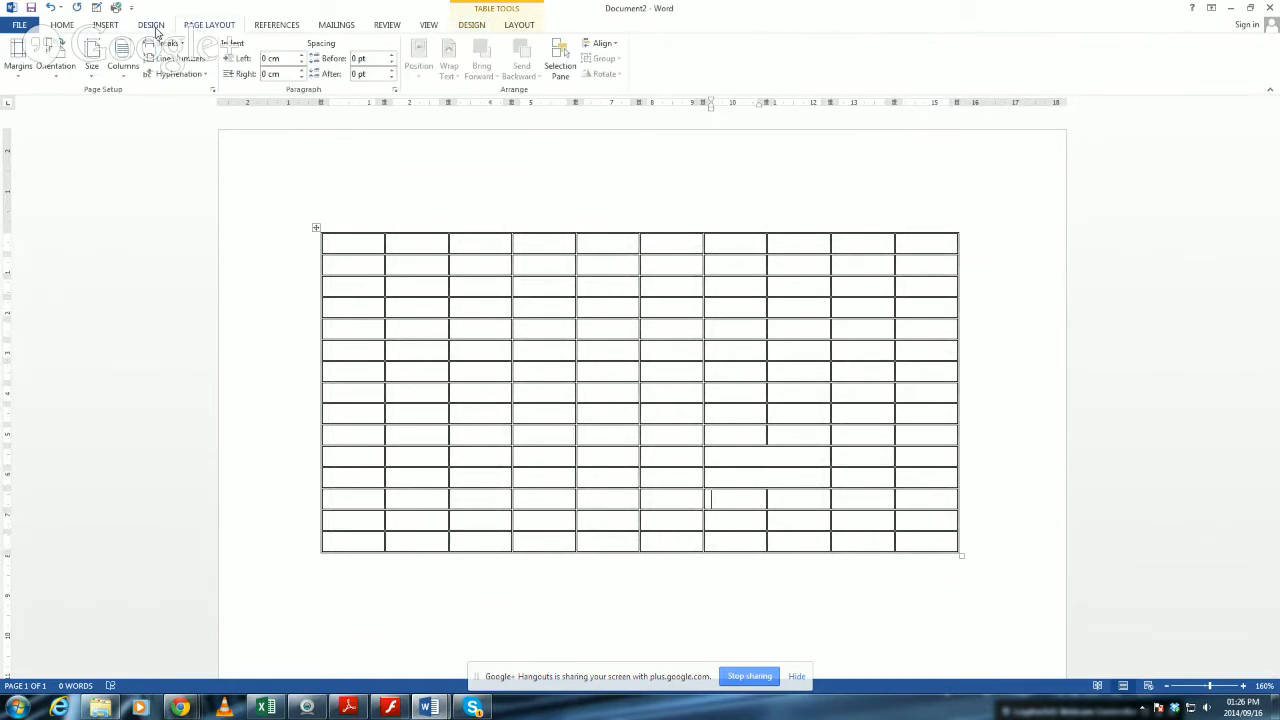
click(151, 25)
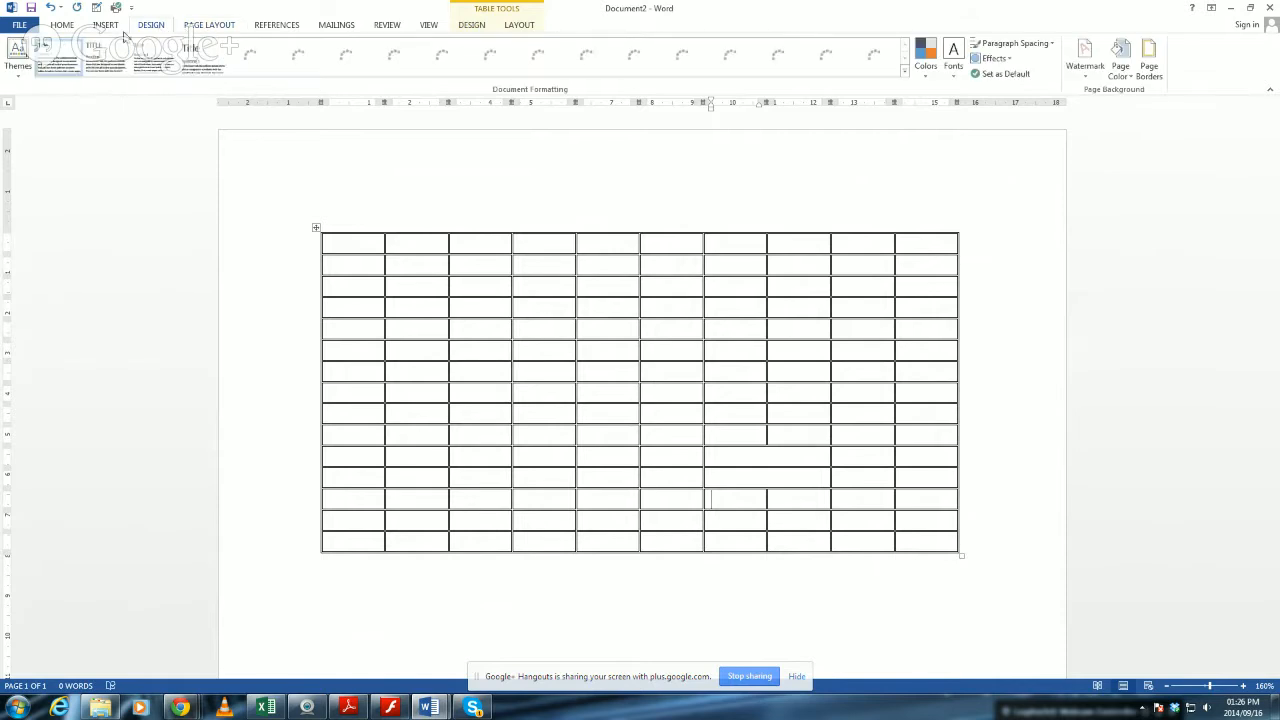
click(205, 25)
click(56, 62)
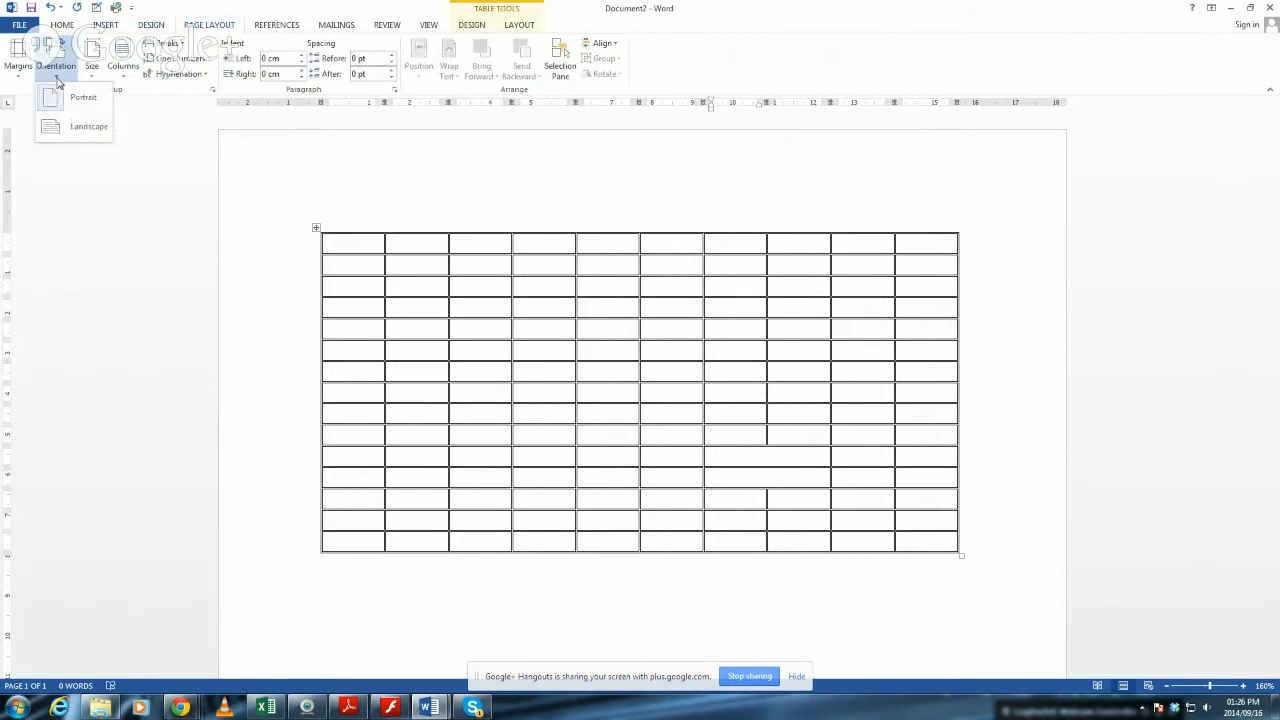
click(73, 138)
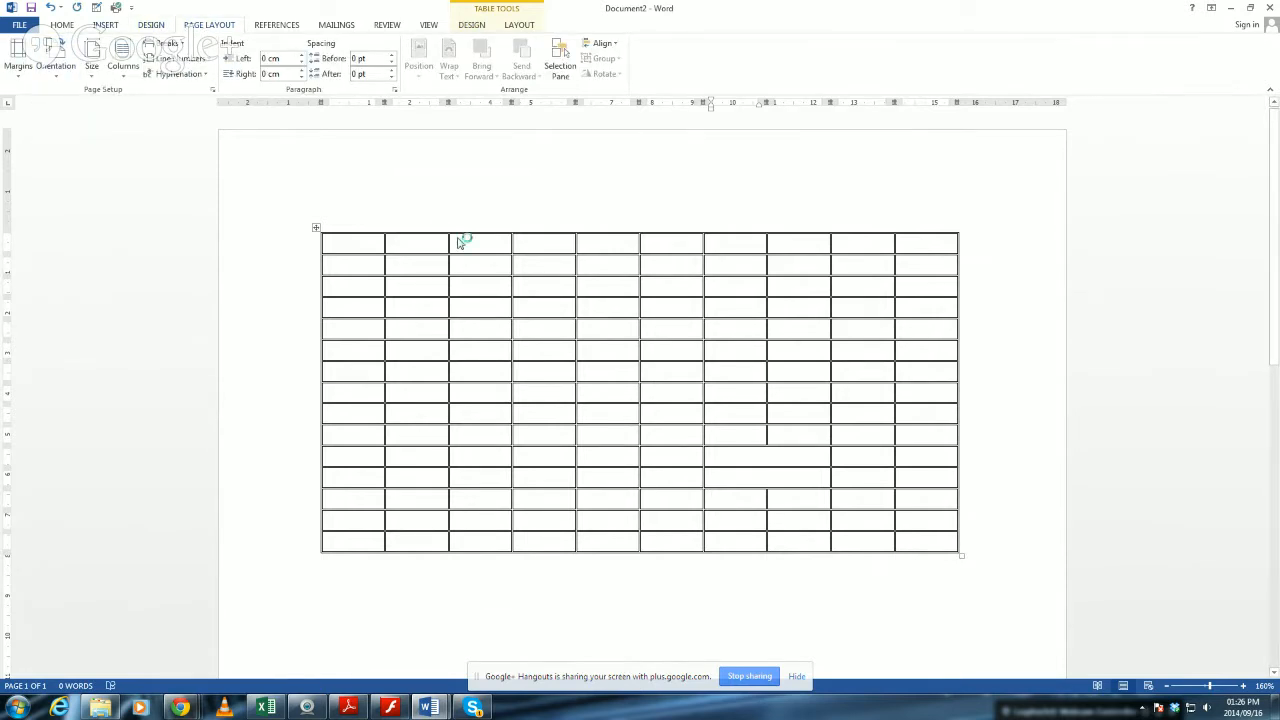
ctrl+scroll(1037, 400, down, 6)
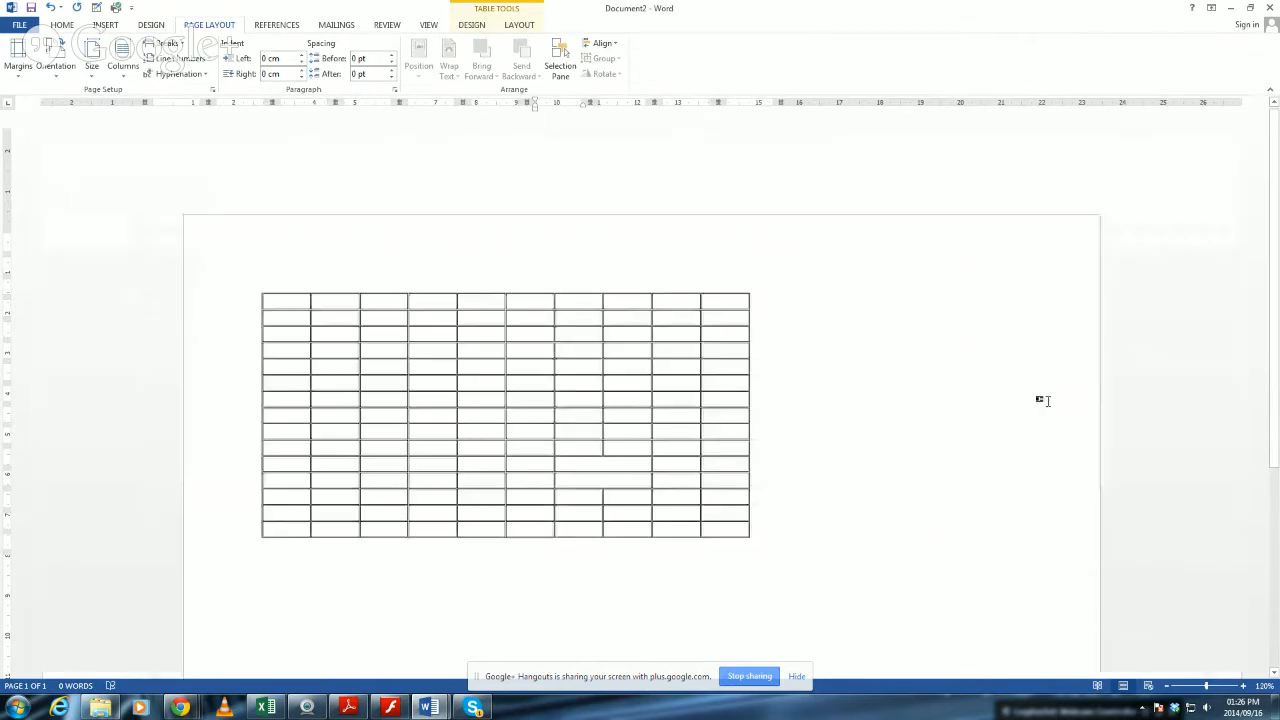
click(872, 426)
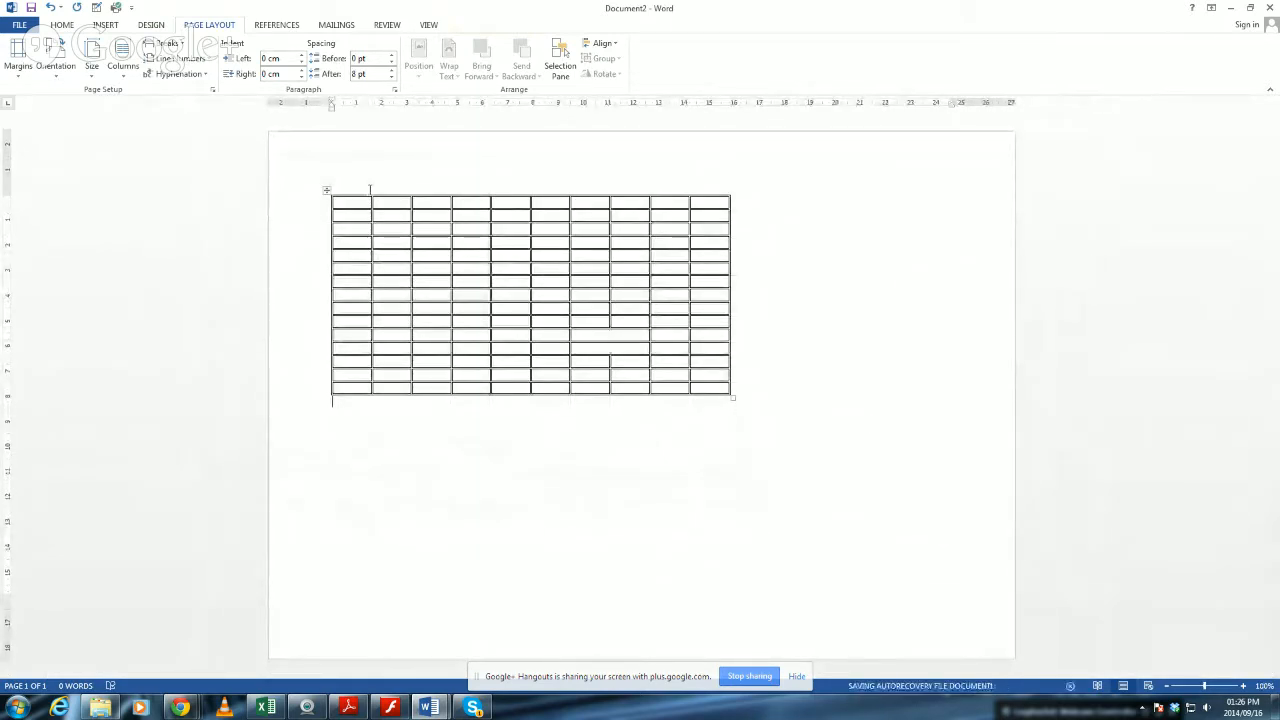
Move the table to several spots on the landscape page, and finally place it at the left margin near the upper page edge.
click(345, 192)
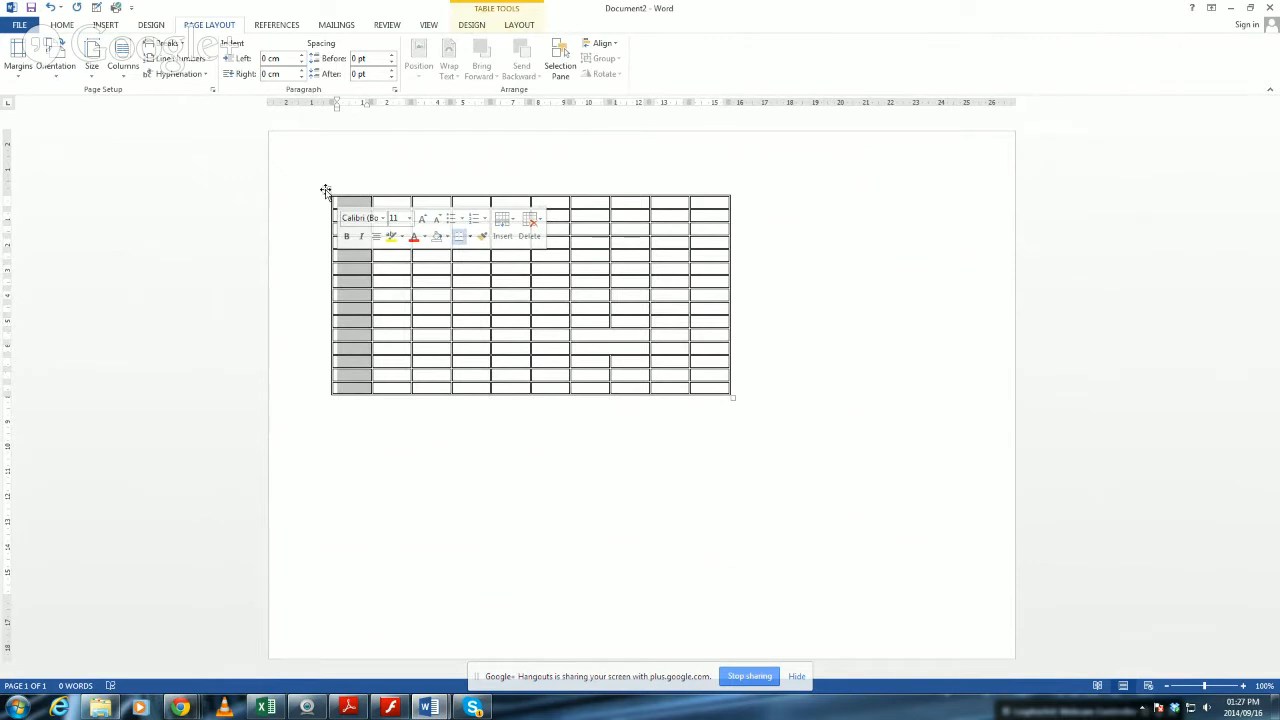
click(594, 308)
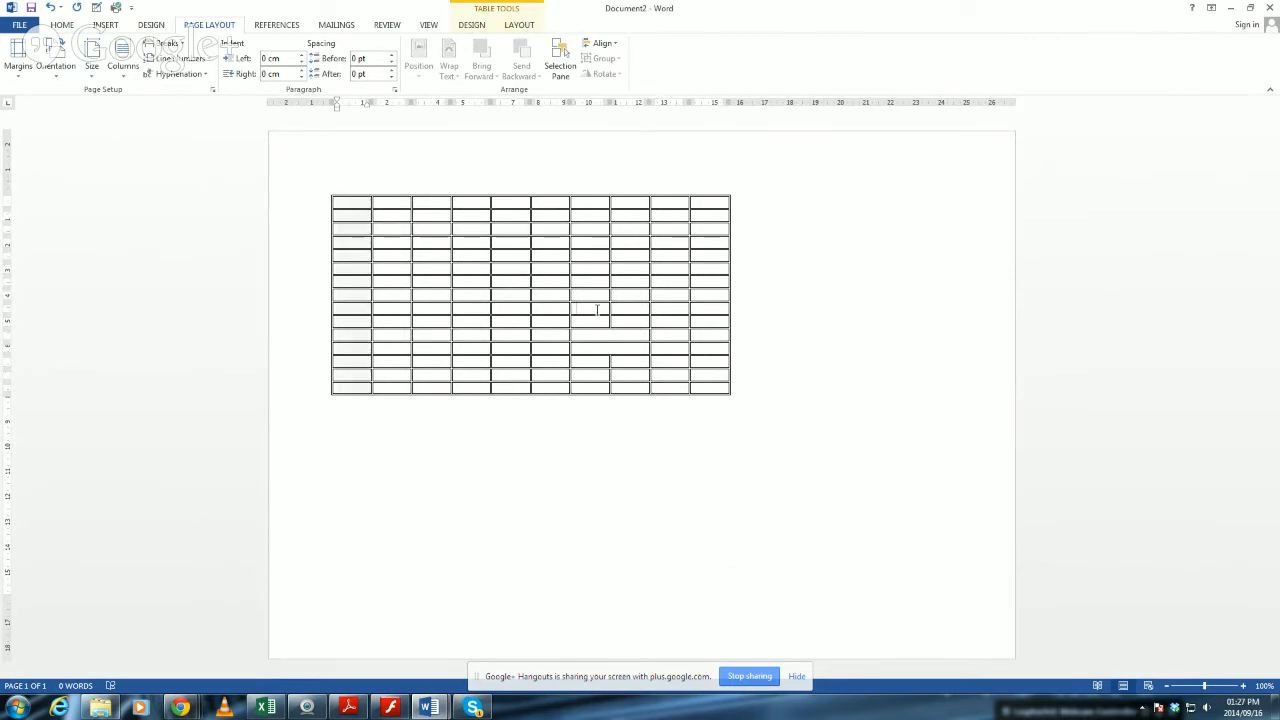
drag(325, 190, 631, 408)
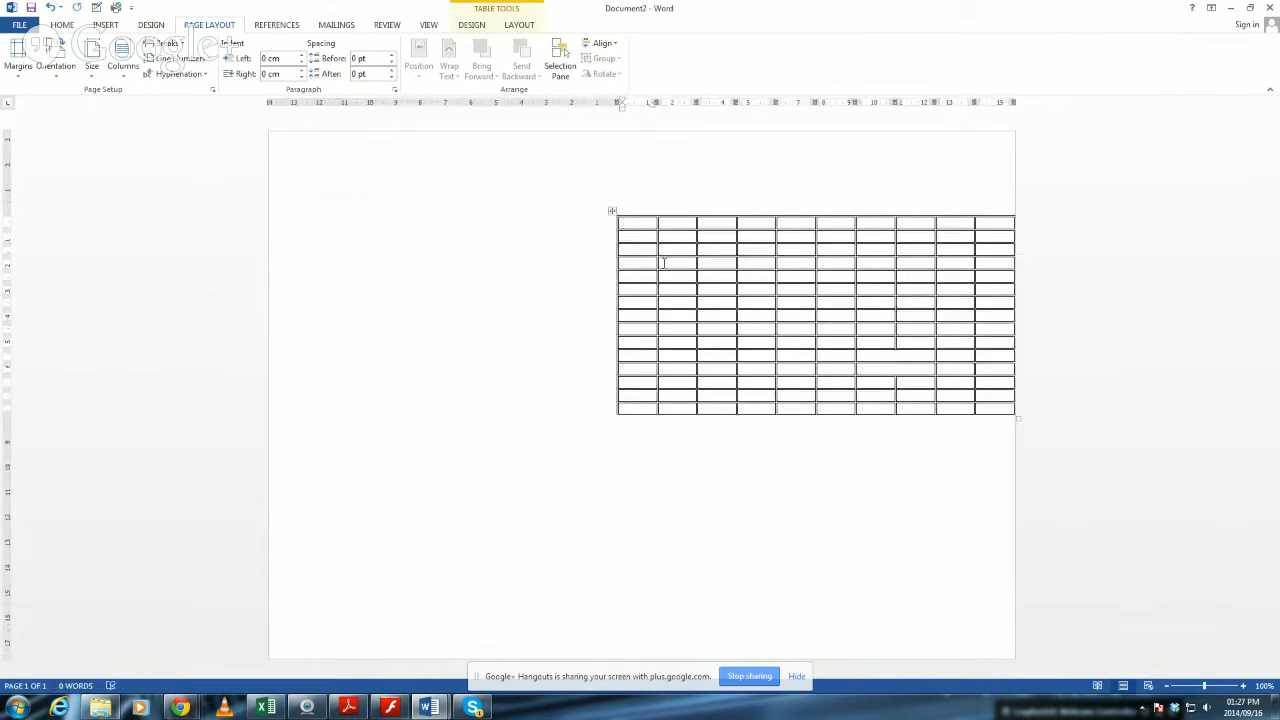
drag(610, 210, 441, 558)
scroll(514, 471, down, 3)
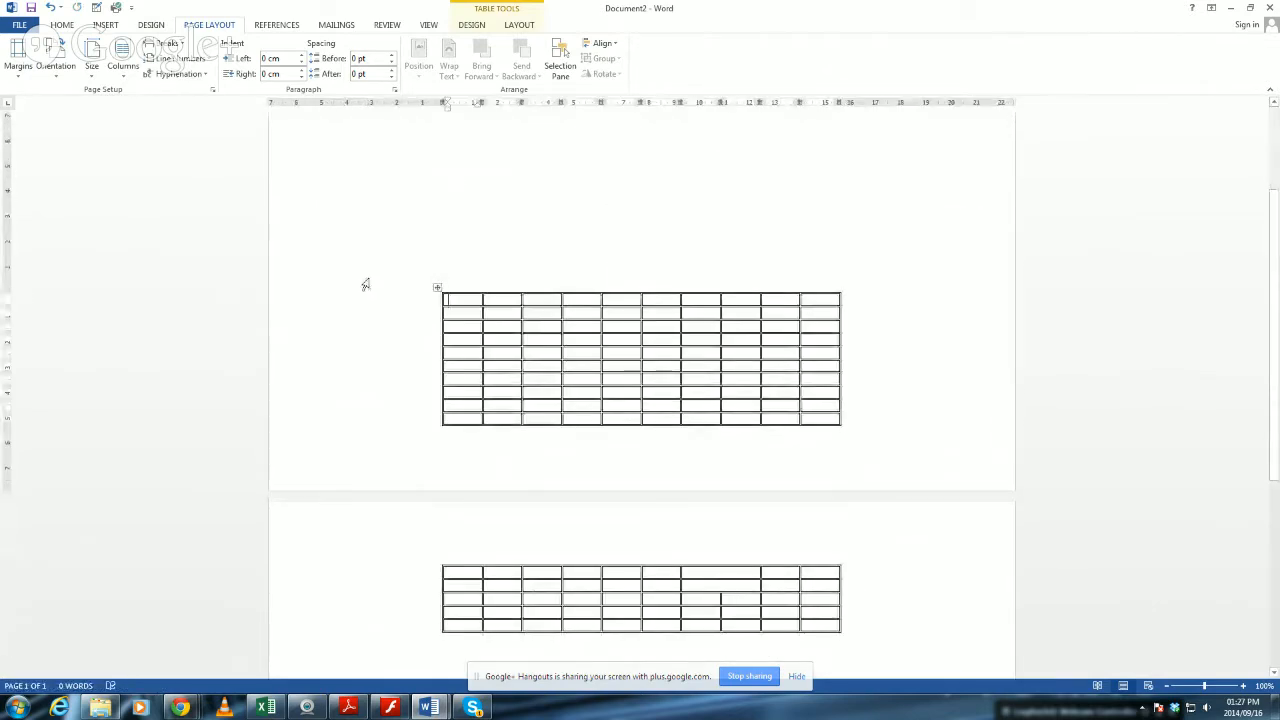
drag(437, 289, 474, 141)
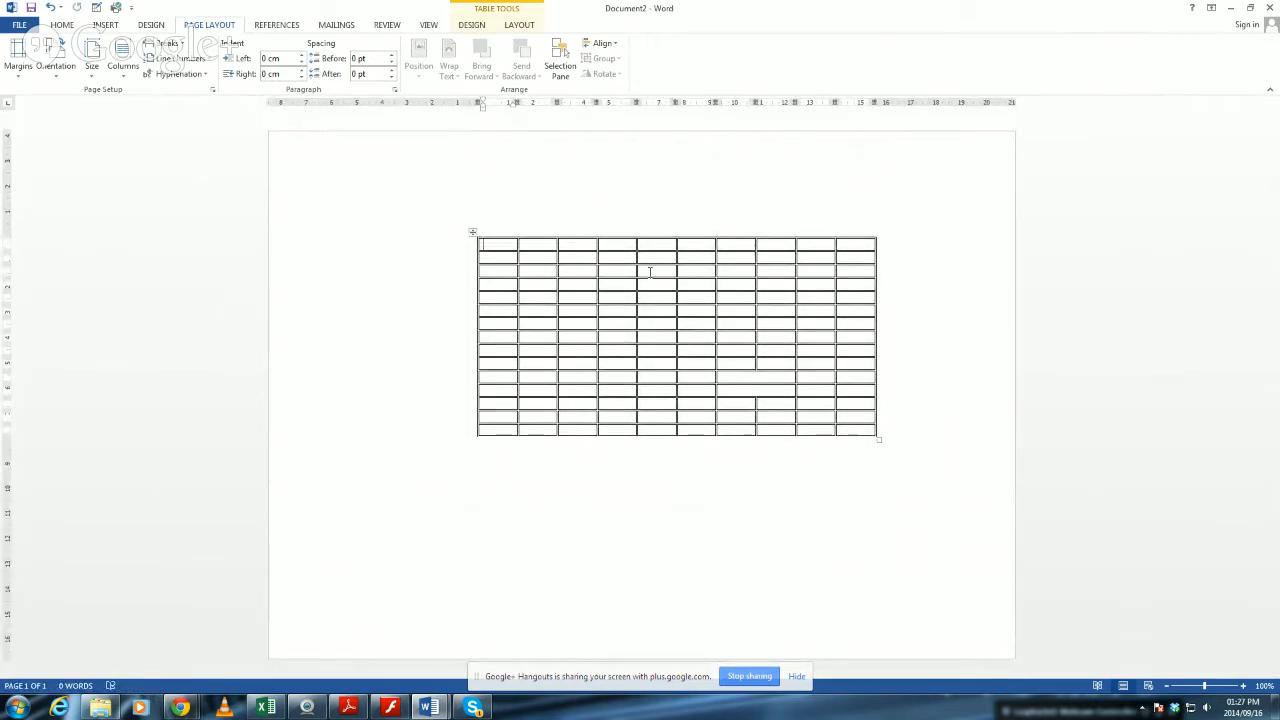
drag(473, 232, 327, 164)
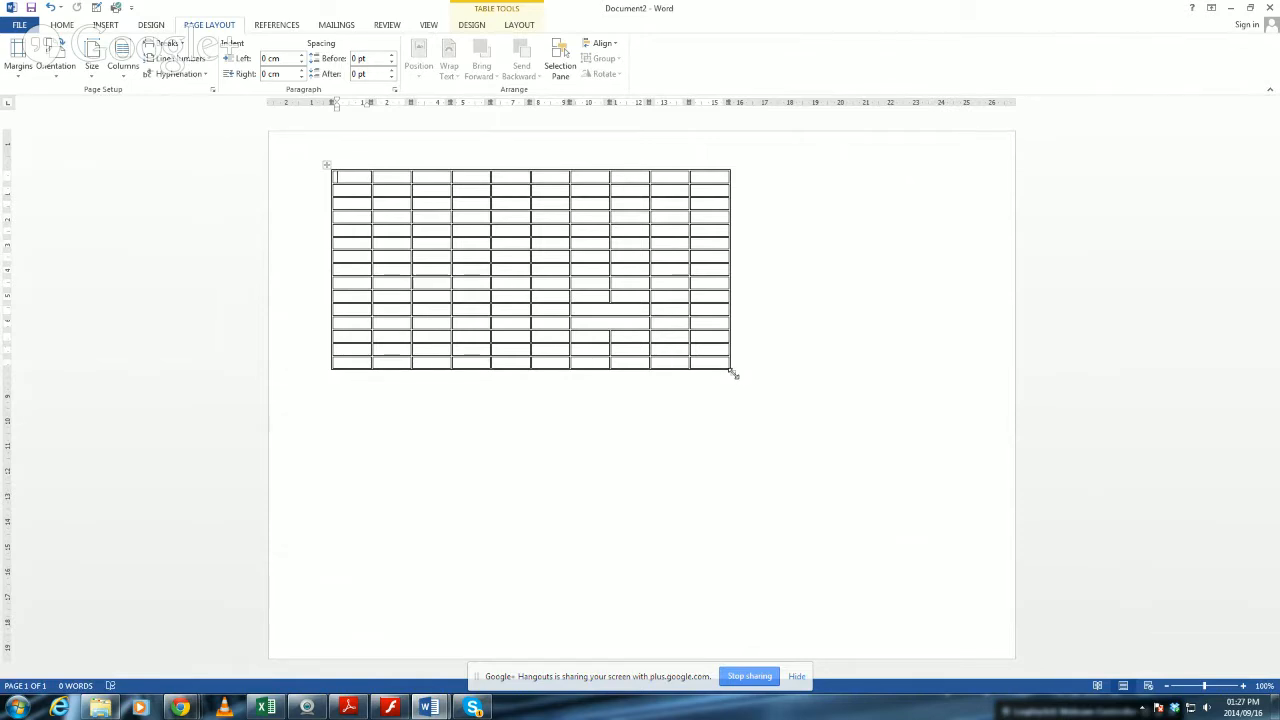
Enlarge the table to fill most of the landscape page, about 24.5 cm wide, keeping it on one page.
drag(733, 373, 968, 628)
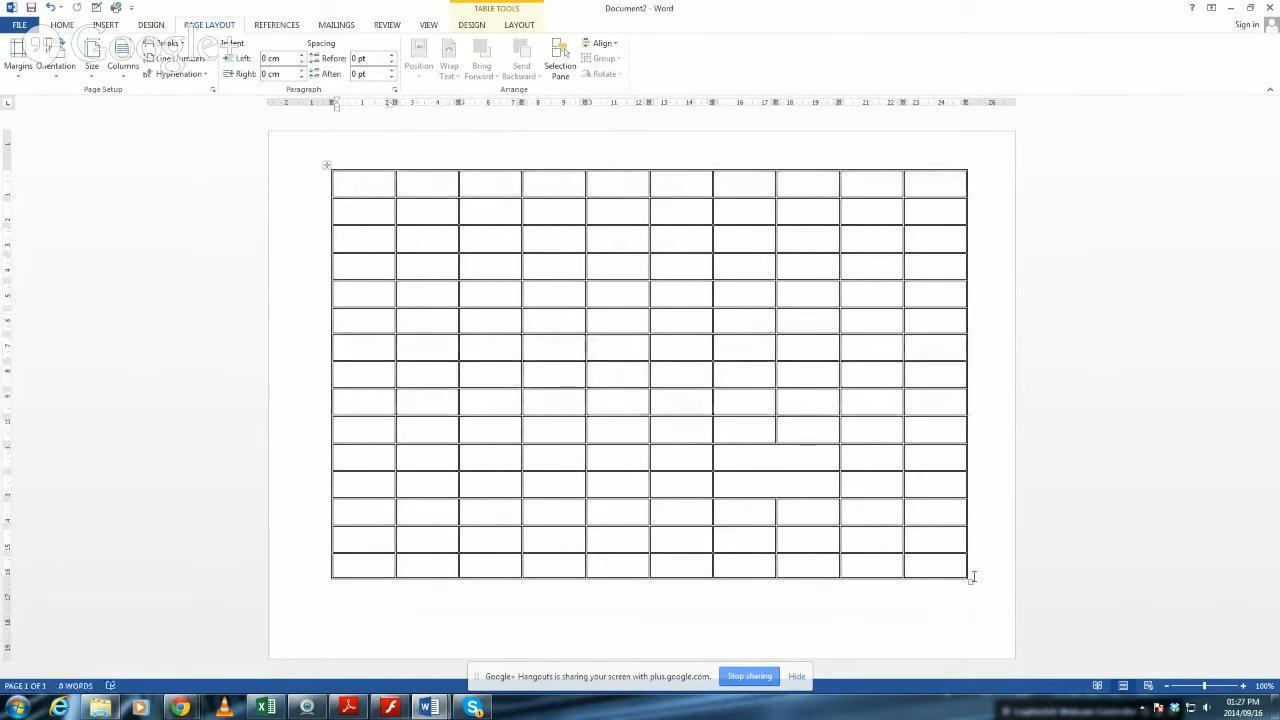
mouse_move(968, 582)
mouse_down()
mouse_move(1000, 634)
mouse_move(956, 586)
mouse_up()
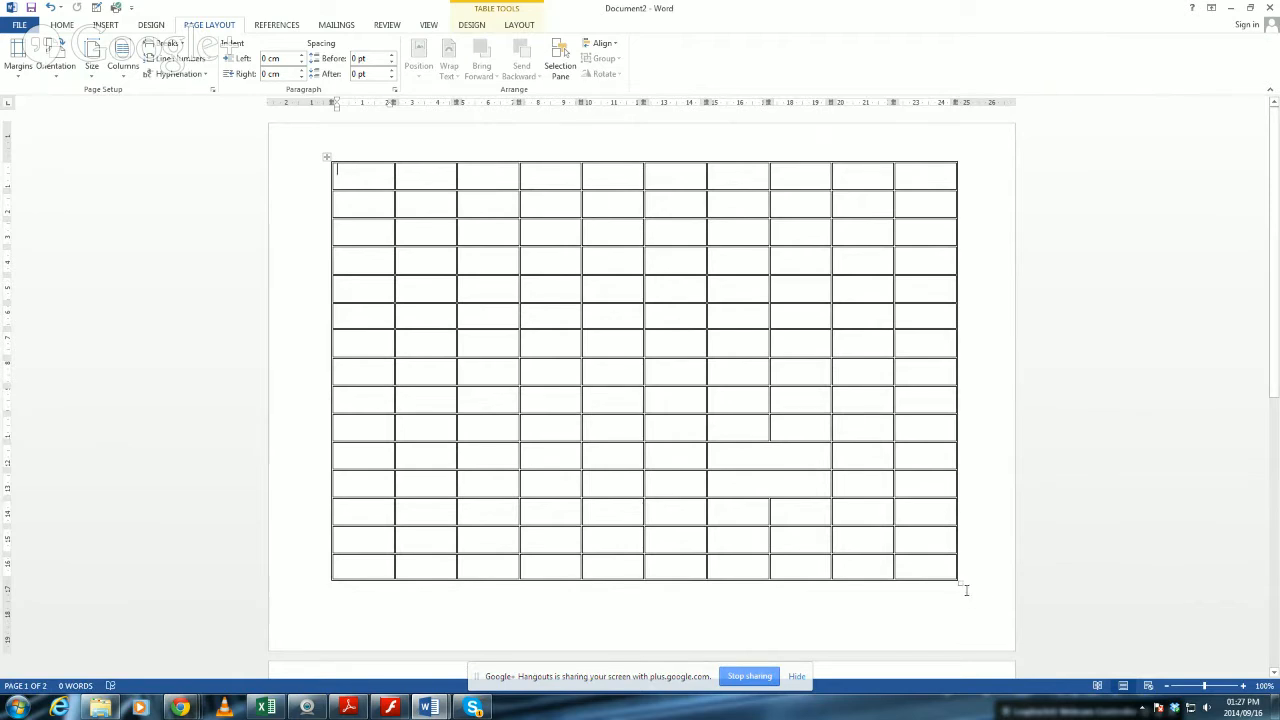
mouse_move(960, 583)
mouse_down()
mouse_move(991, 617)
mouse_move(974, 574)
mouse_up()
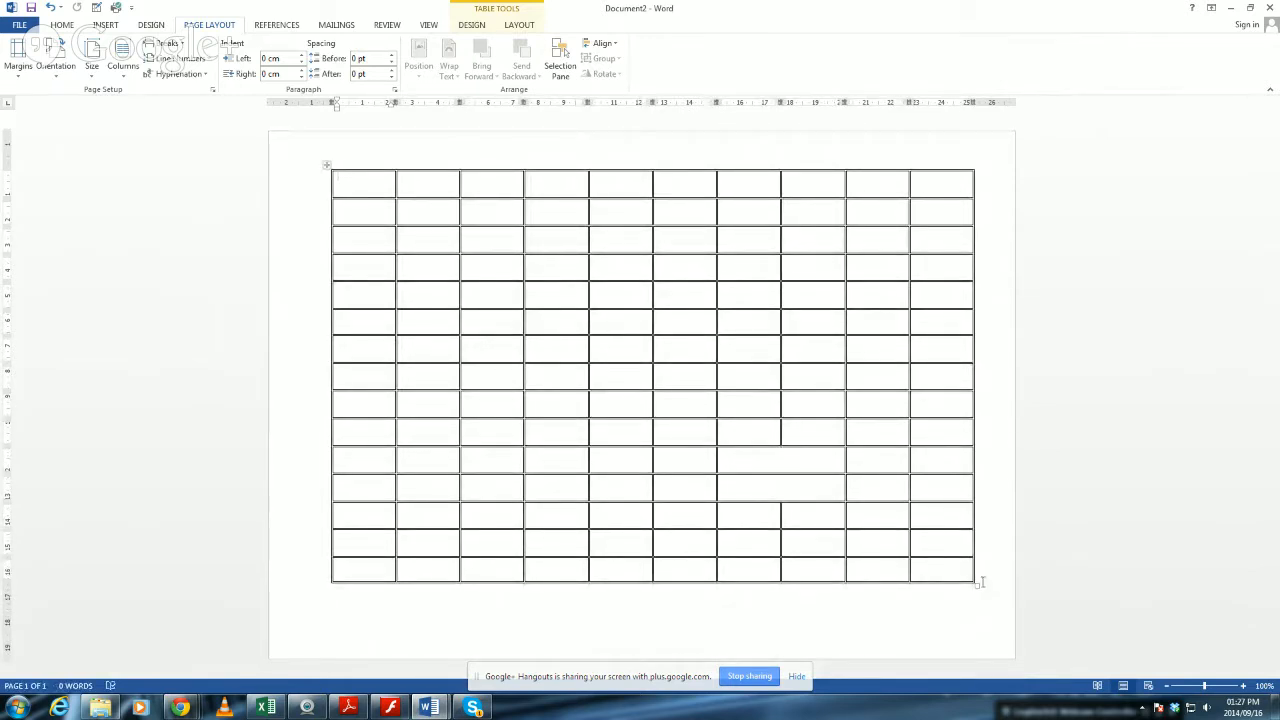
drag(977, 585, 955, 570)
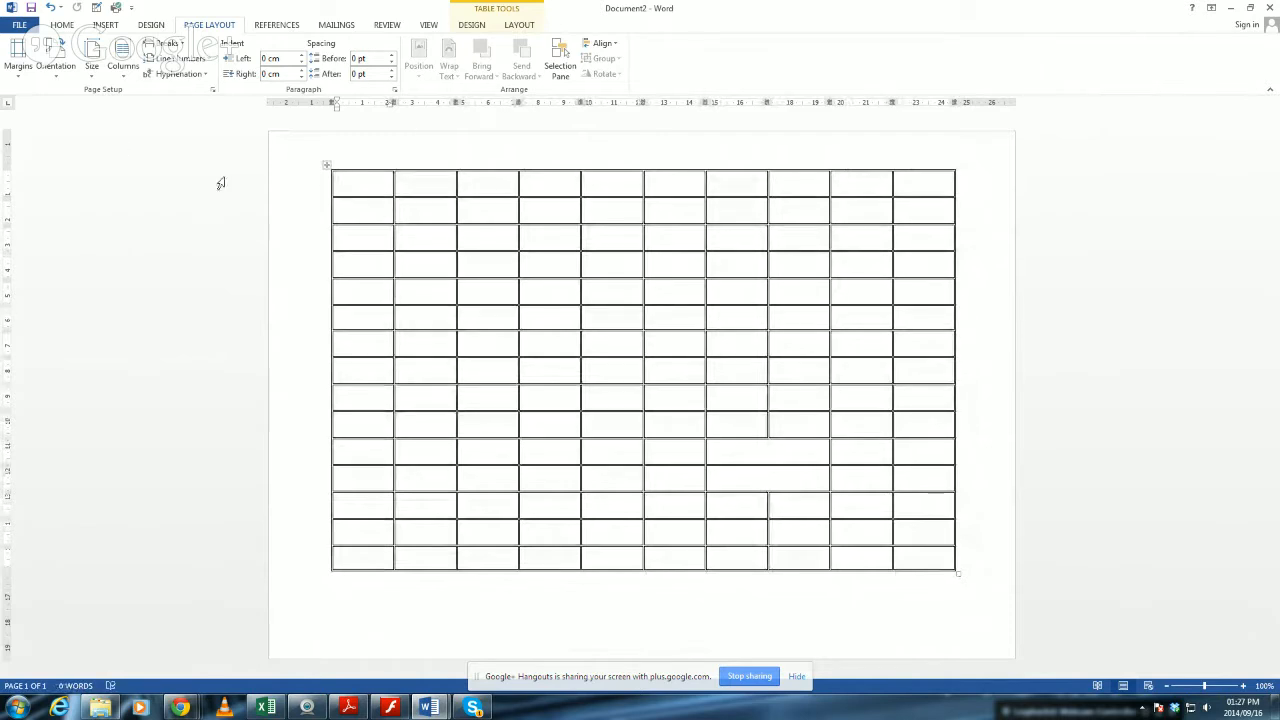
Apply a 3 pt double line of unequal thickness to all borders of the whole table through Borders and Shading.
click(324, 167)
click(515, 27)
click(460, 26)
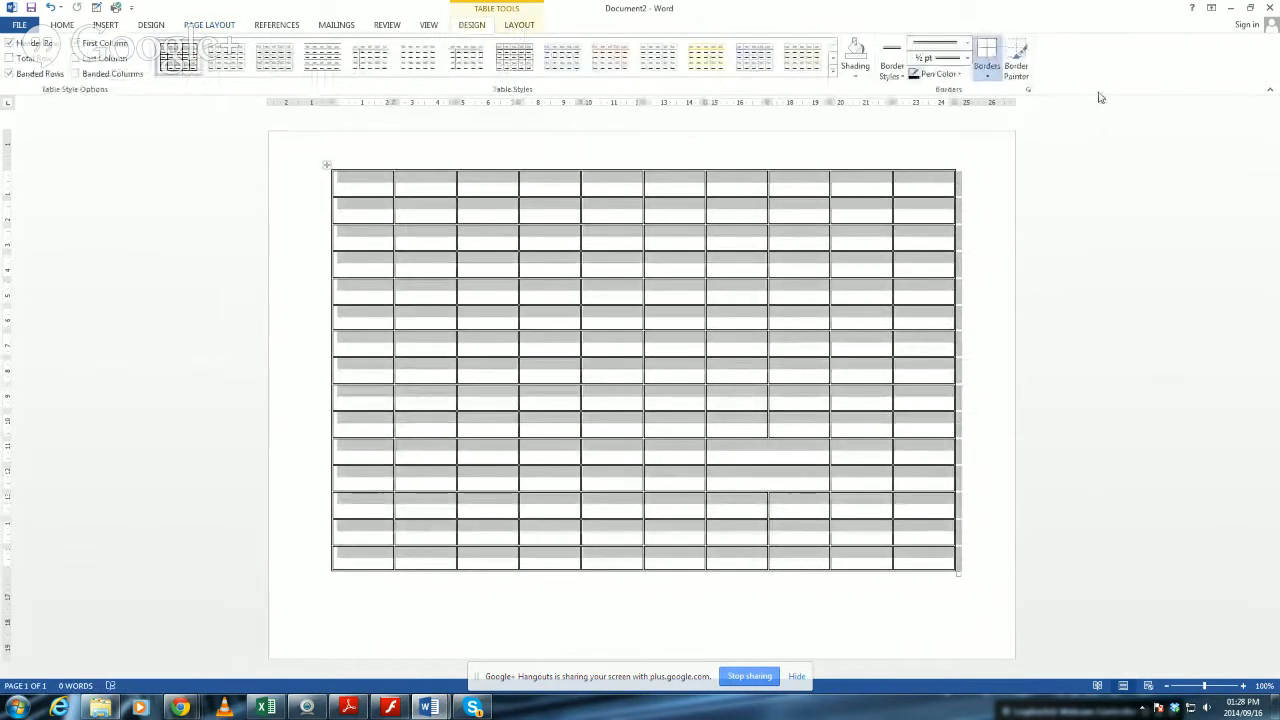
click(988, 78)
click(1033, 334)
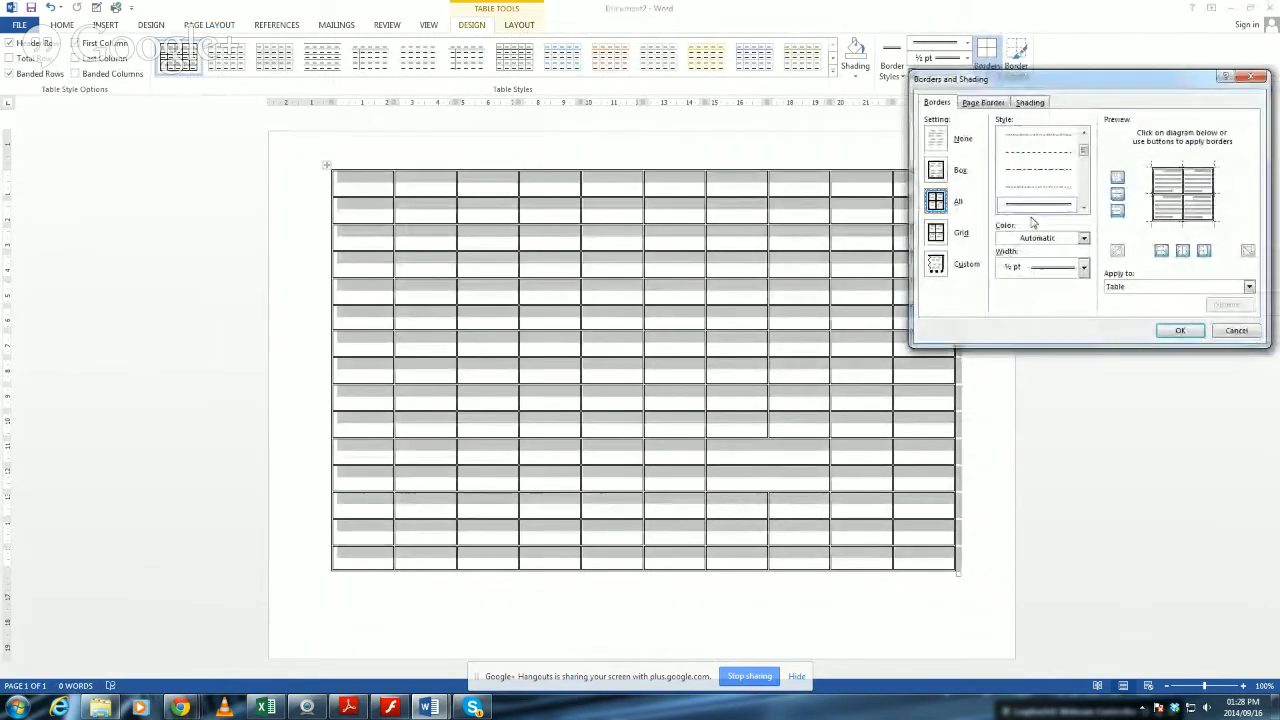
click(1083, 207)
click(1083, 207)
click(1083, 207)
click(1083, 207)
click(1083, 207)
mouse_move(1090, 181)
mouse_down()
mouse_move(1091, 212)
mouse_move(1092, 139)
mouse_up()
click(1083, 134)
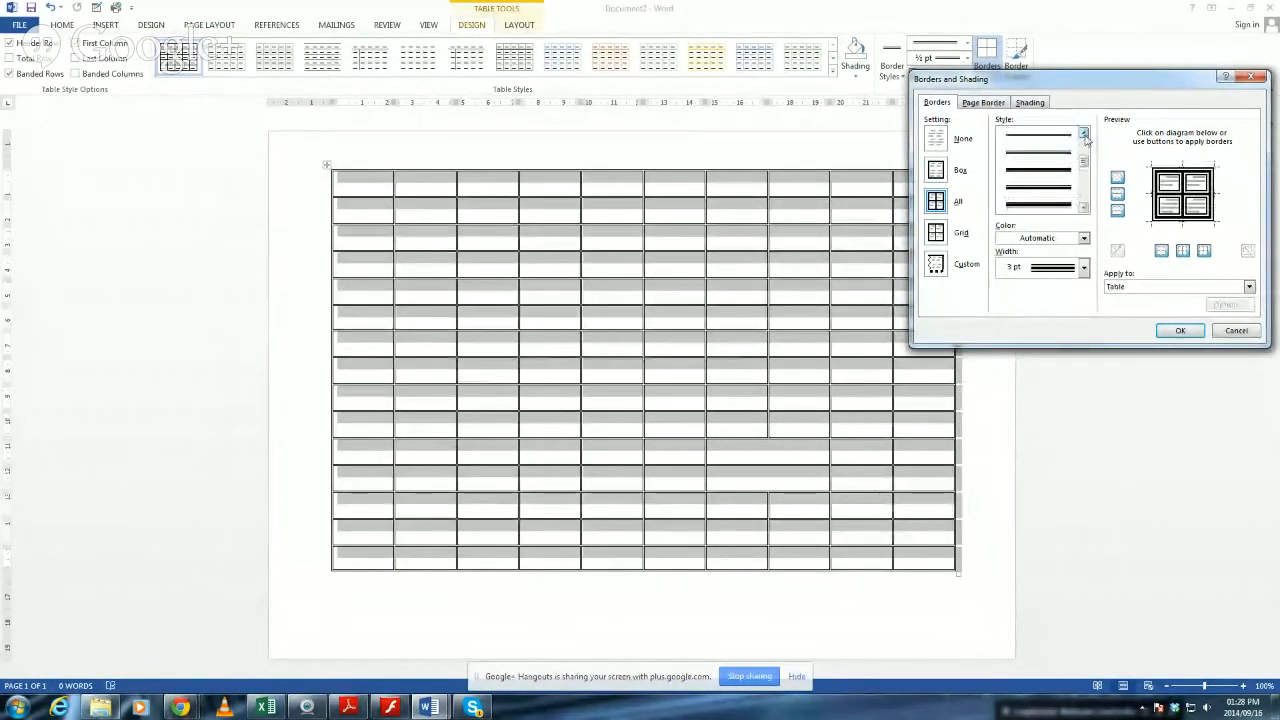
click(1083, 208)
click(1083, 208)
click(1058, 207)
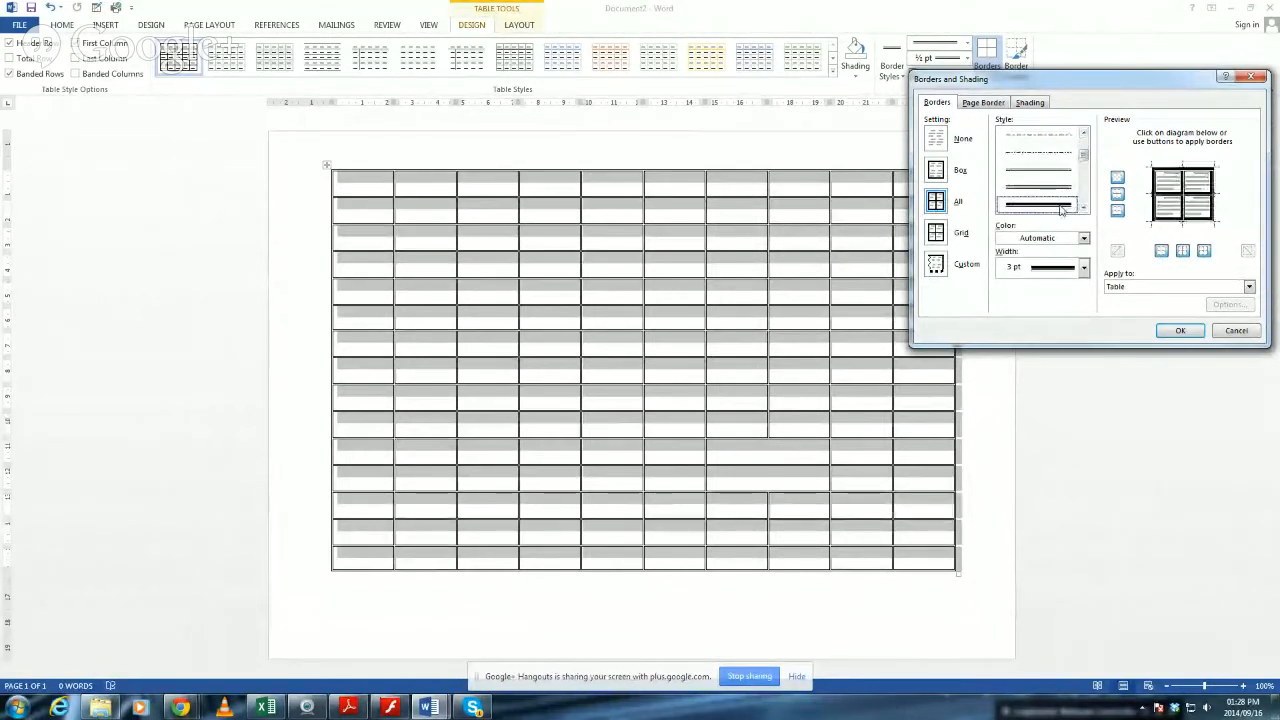
click(1184, 333)
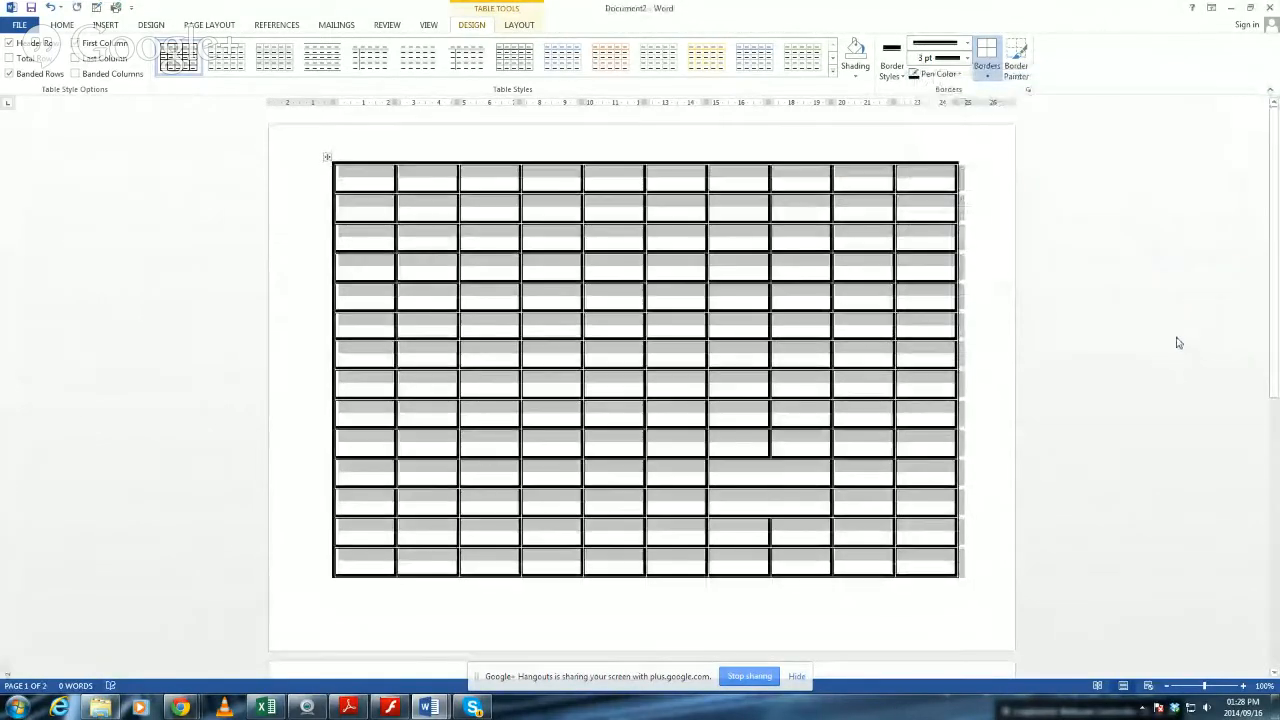
click(549, 416)
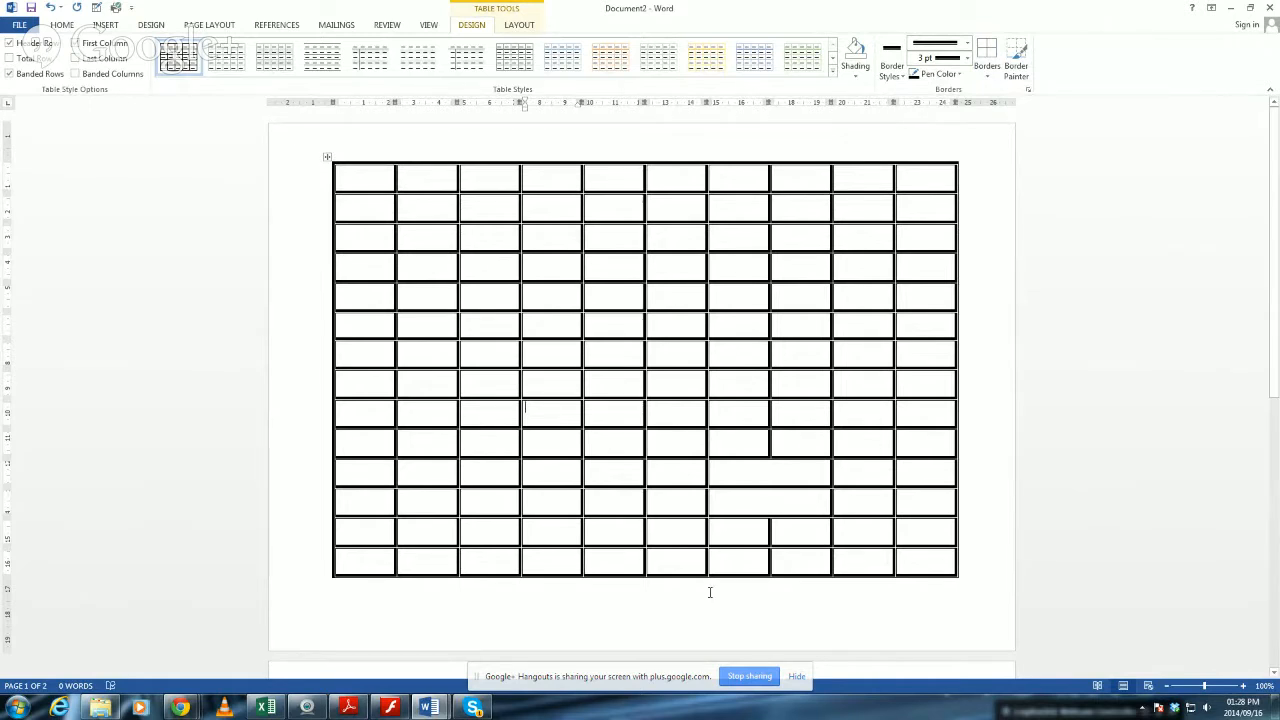
Move the table down the page along the left margin so more of its last rows run onto the second page.
drag(327, 157, 323, 323)
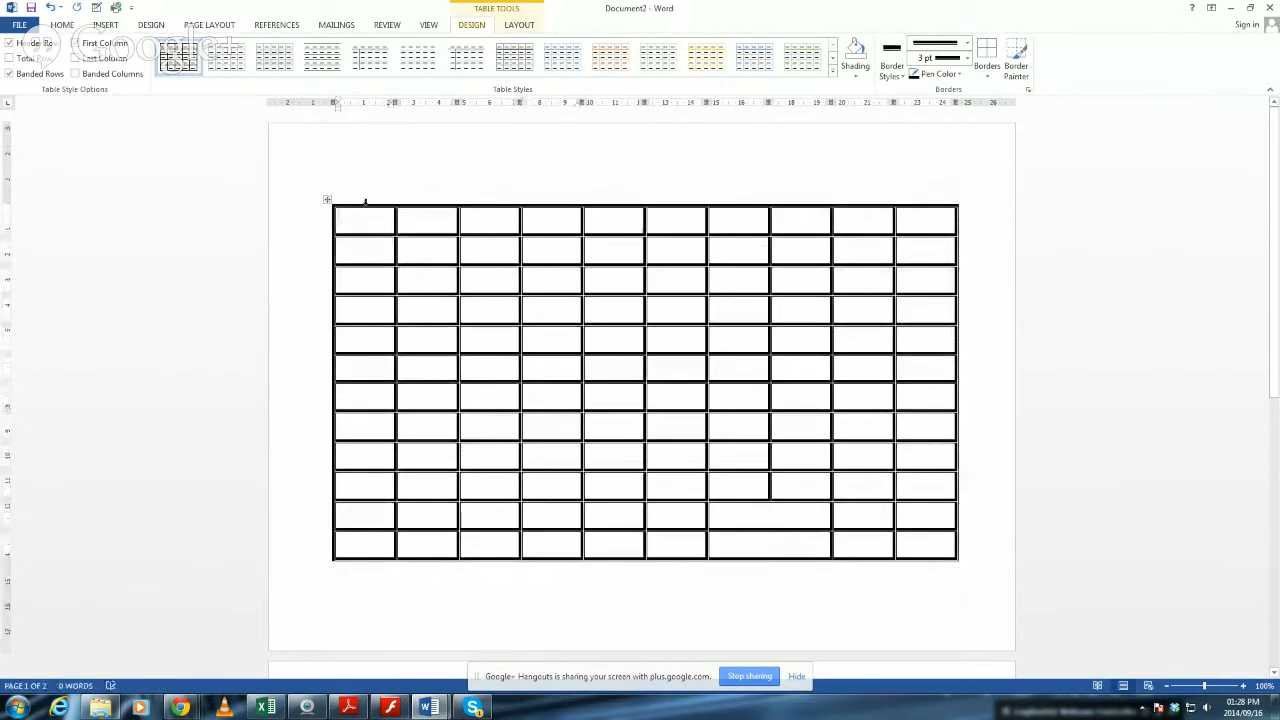
drag(327, 200, 308, 384)
drag(326, 200, 320, 286)
click(429, 191)
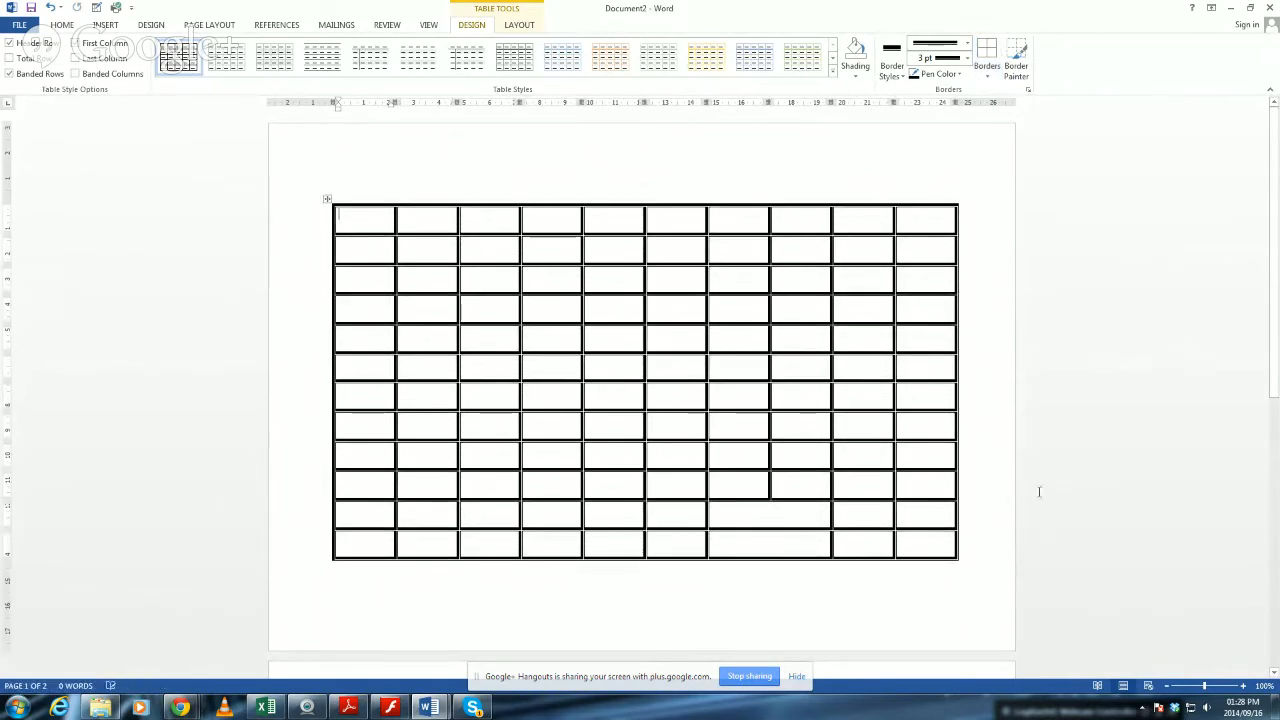
Delete the last three table rows, which lie on the second page.
scroll(930, 552, down, 3)
scroll(930, 552, down, 4)
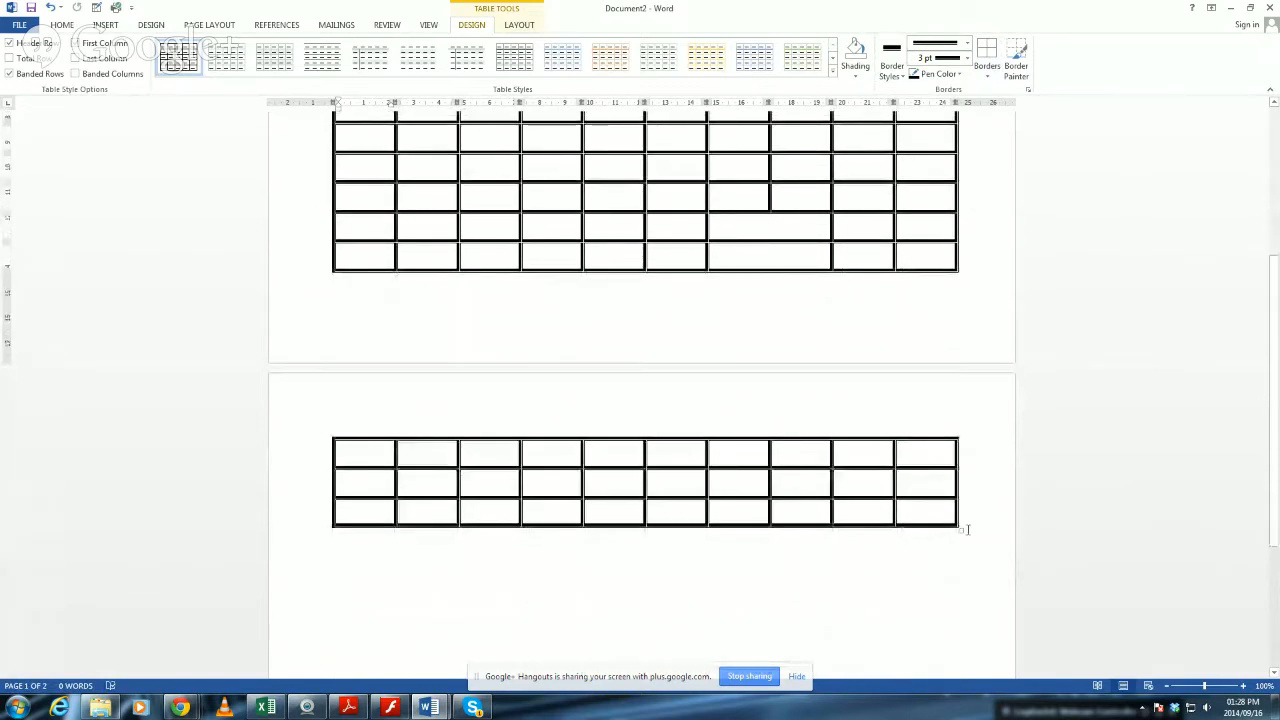
drag(957, 529, 937, 333)
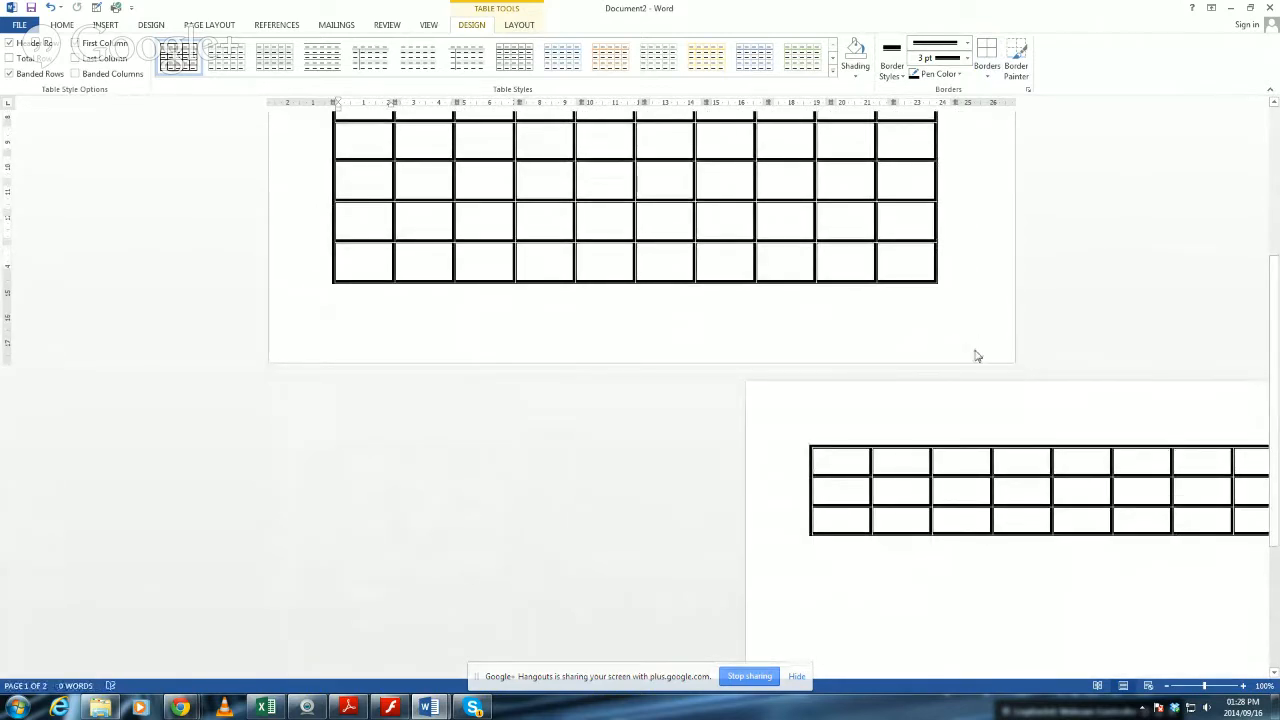
click(940, 517)
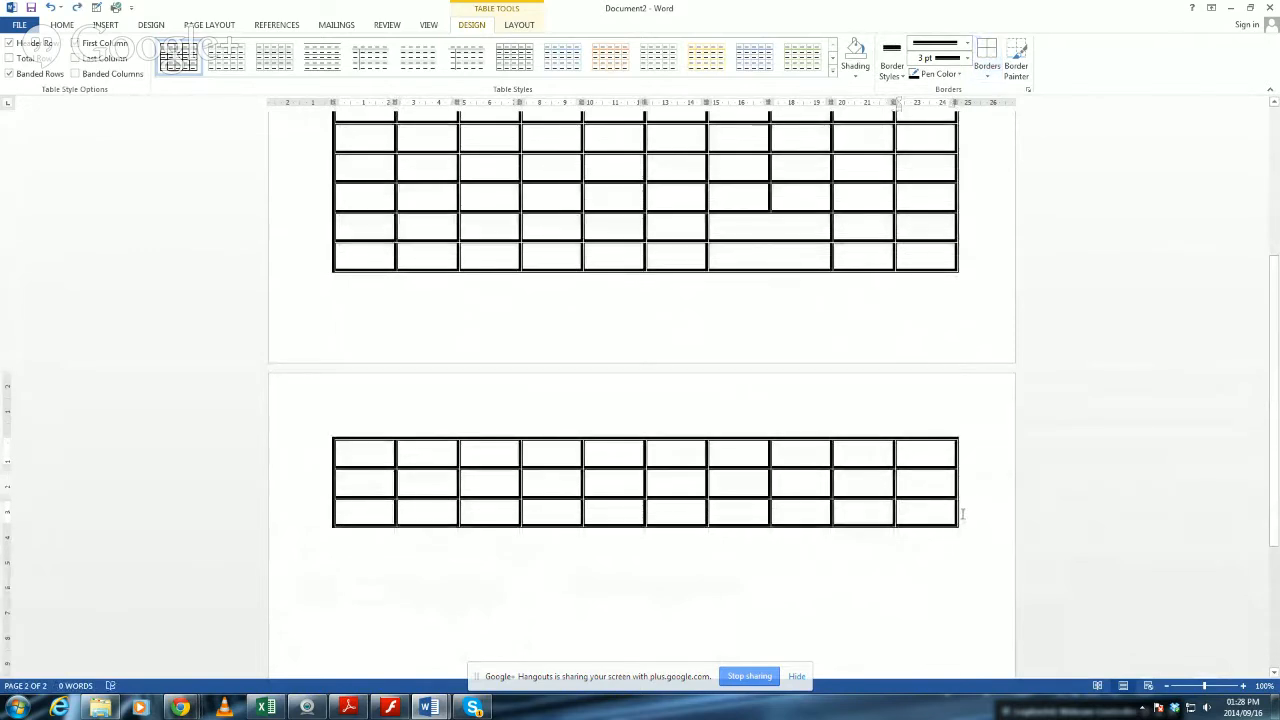
drag(371, 446, 1152, 606)
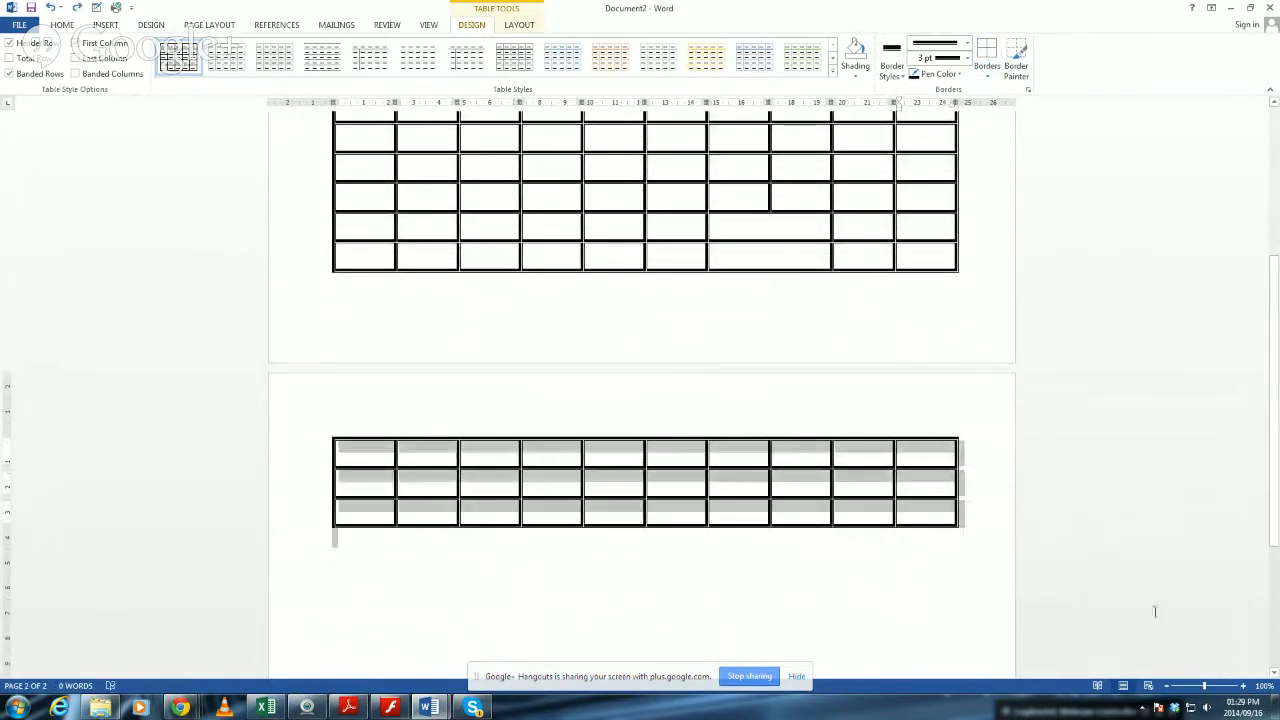
key(BackSpace)
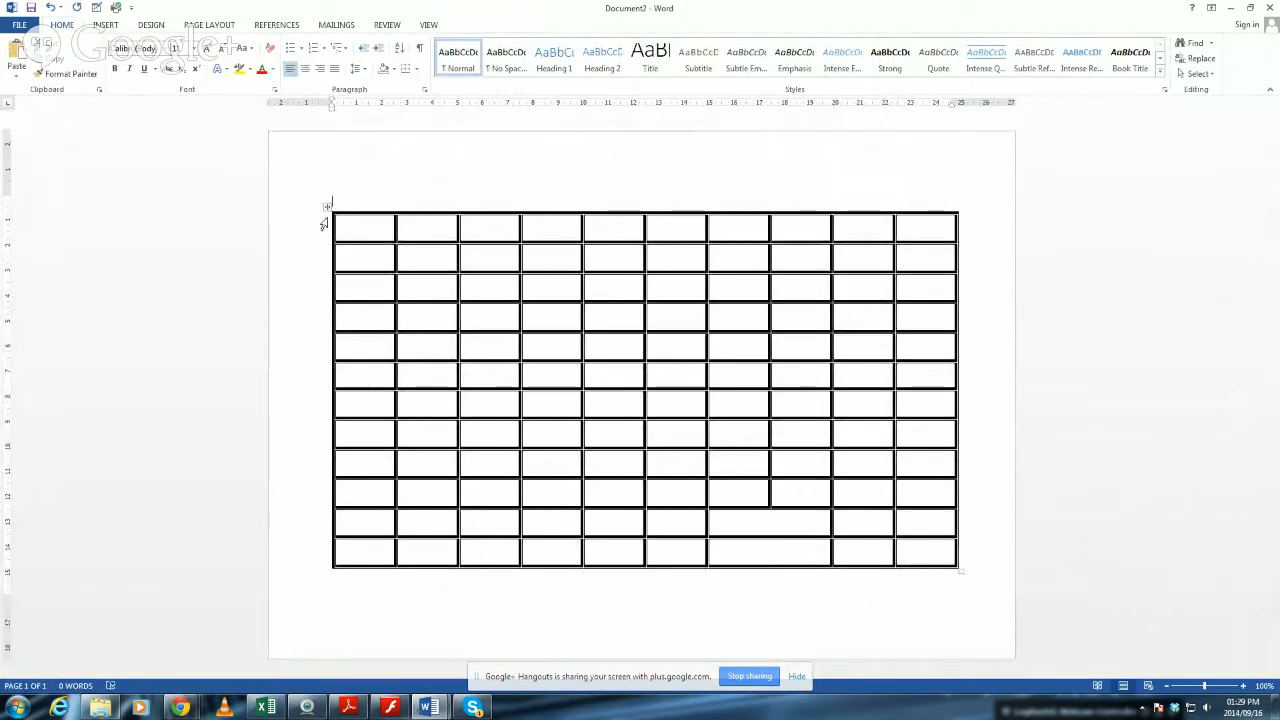
Move the table up into the page's upper margin, and back down the page so its last rows run onto a second page.
drag(328, 207, 312, 158)
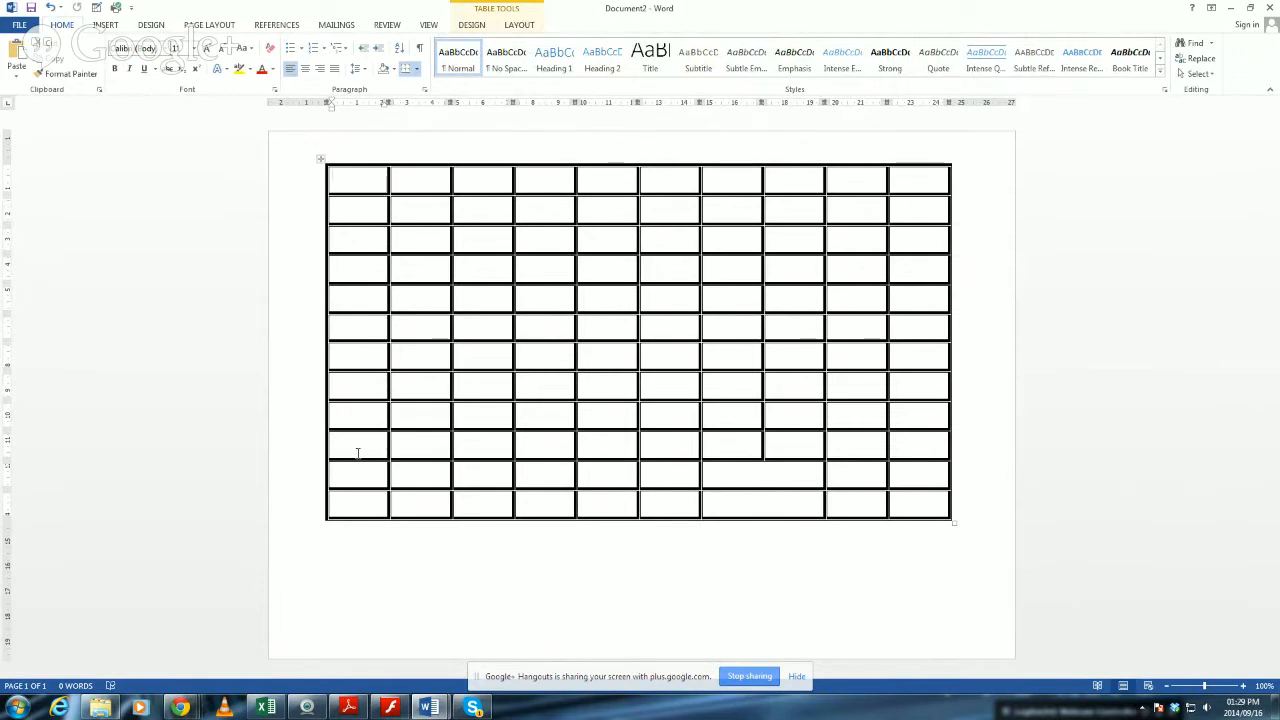
click(320, 160)
drag(318, 176, 318, 369)
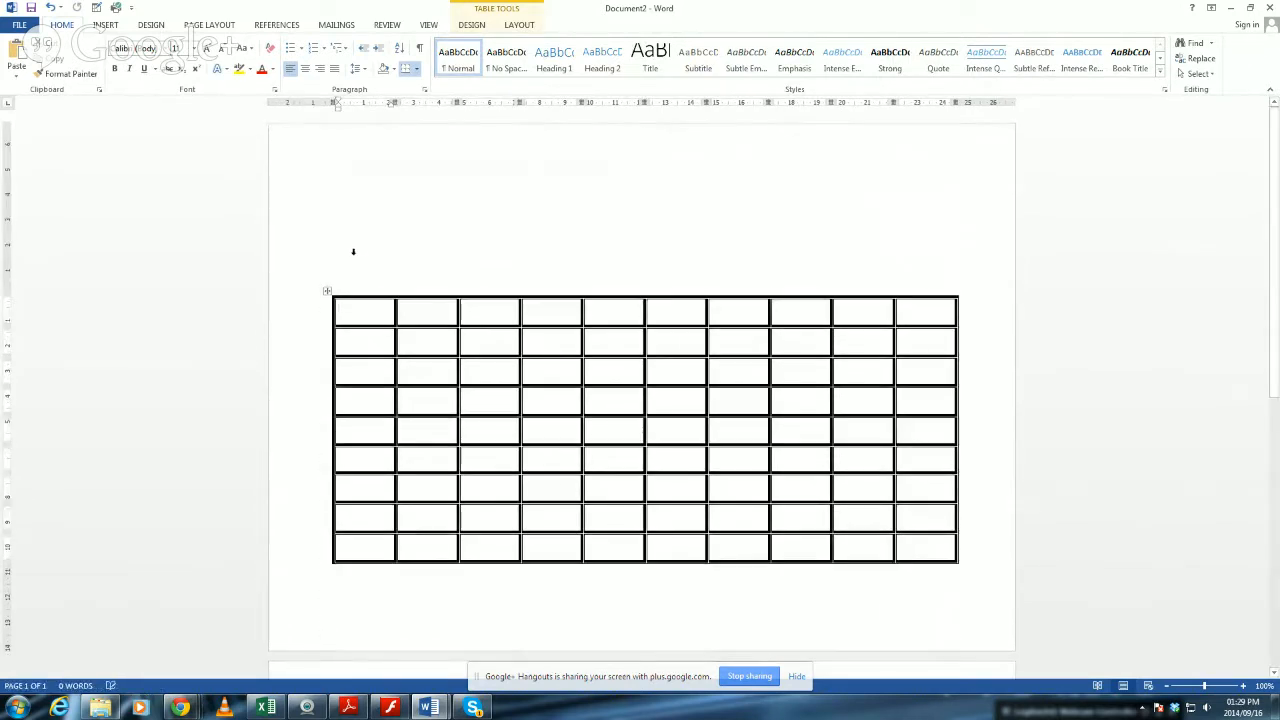
Select single columns and rows of the table in turn: the fifth column, the first row and finally the eighth column.
click(355, 250)
click(628, 206)
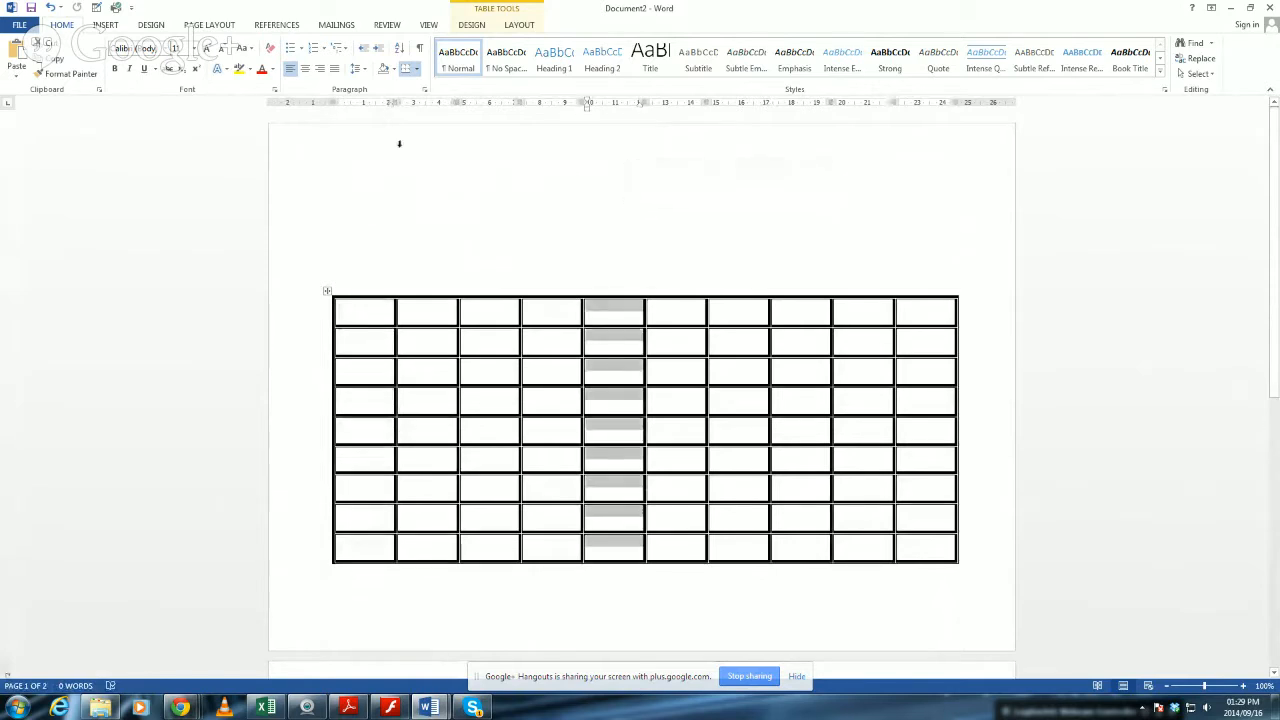
click(284, 305)
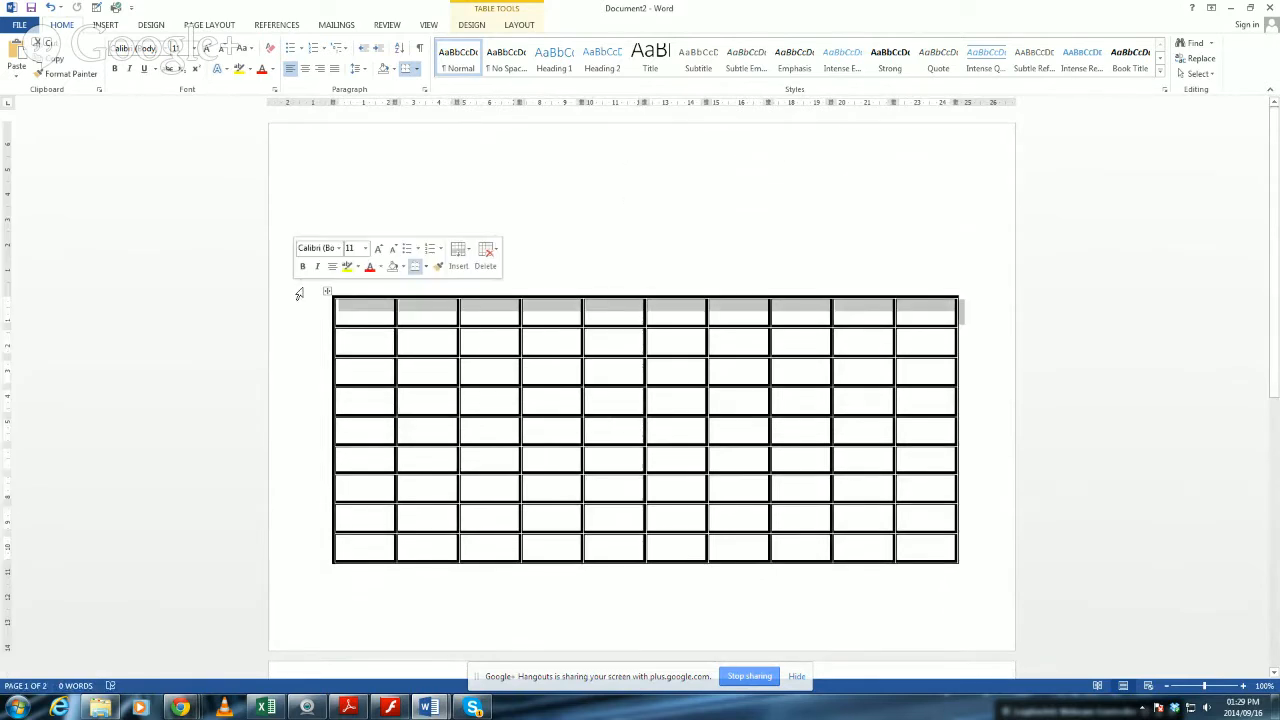
click(600, 545)
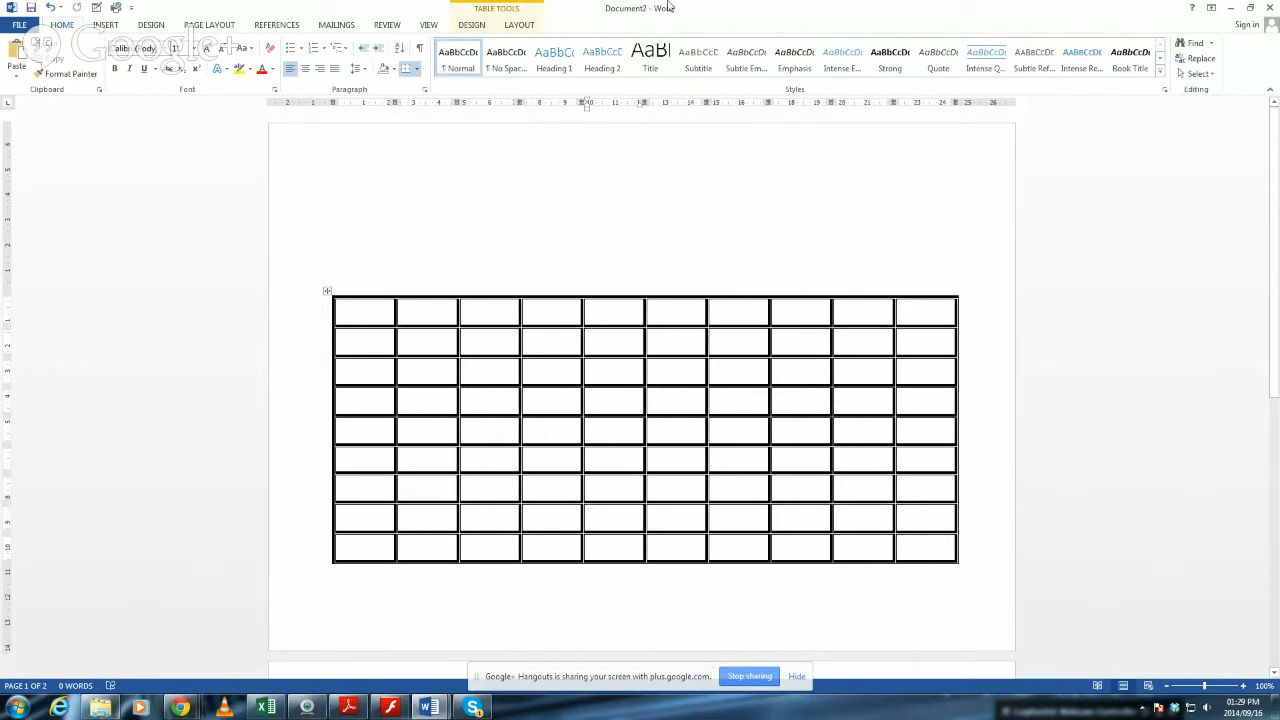
click(284, 217)
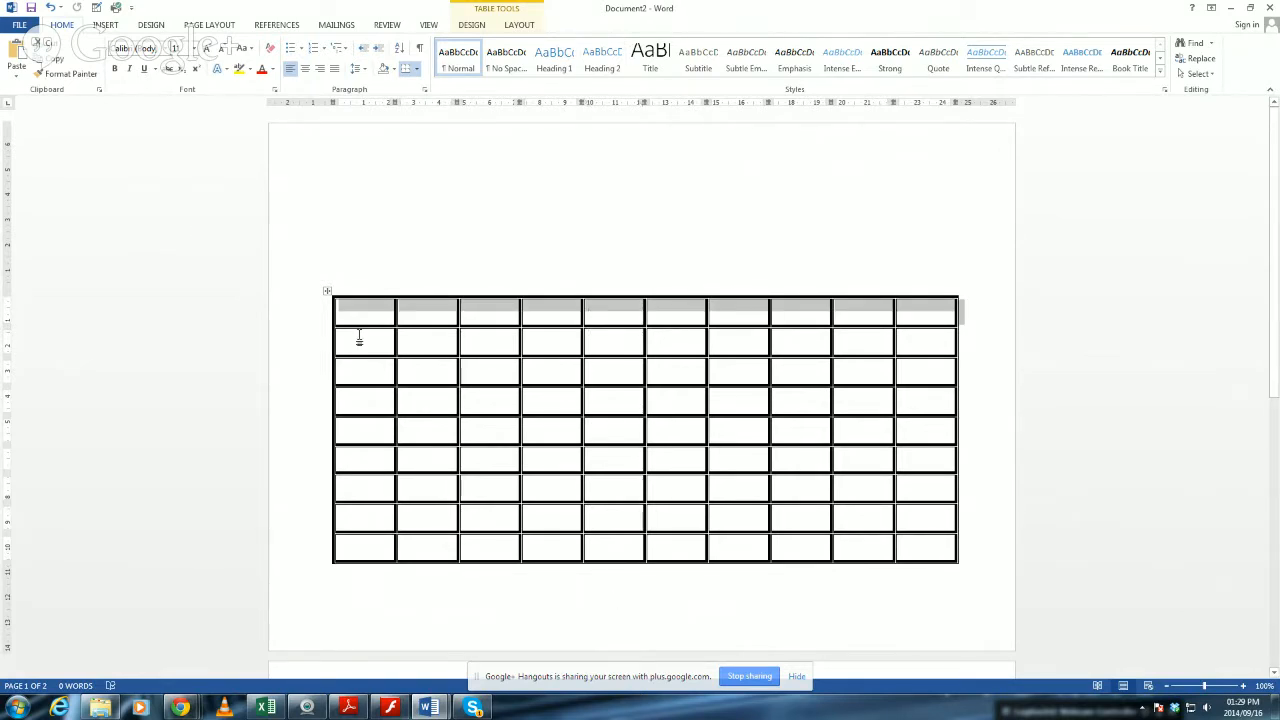
click(800, 282)
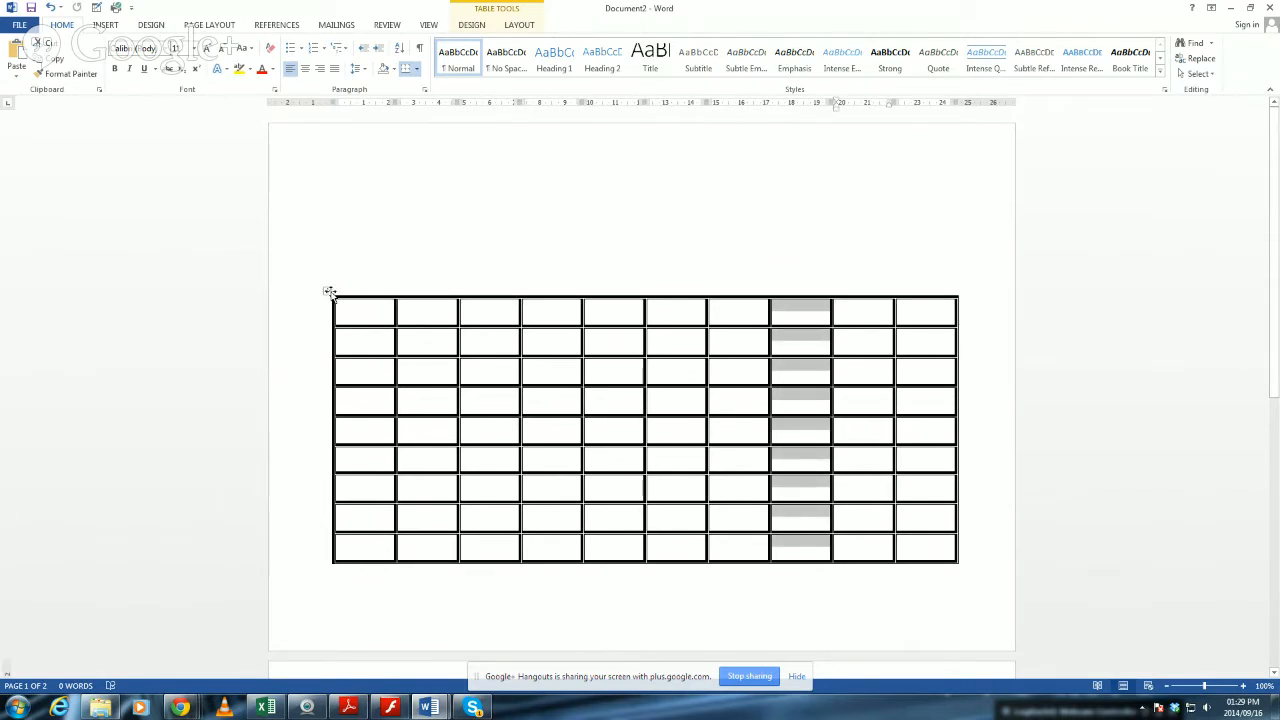
Move the table up along the left margin so it fits on one page, and merge all cells of its first row.
drag(329, 293, 322, 184)
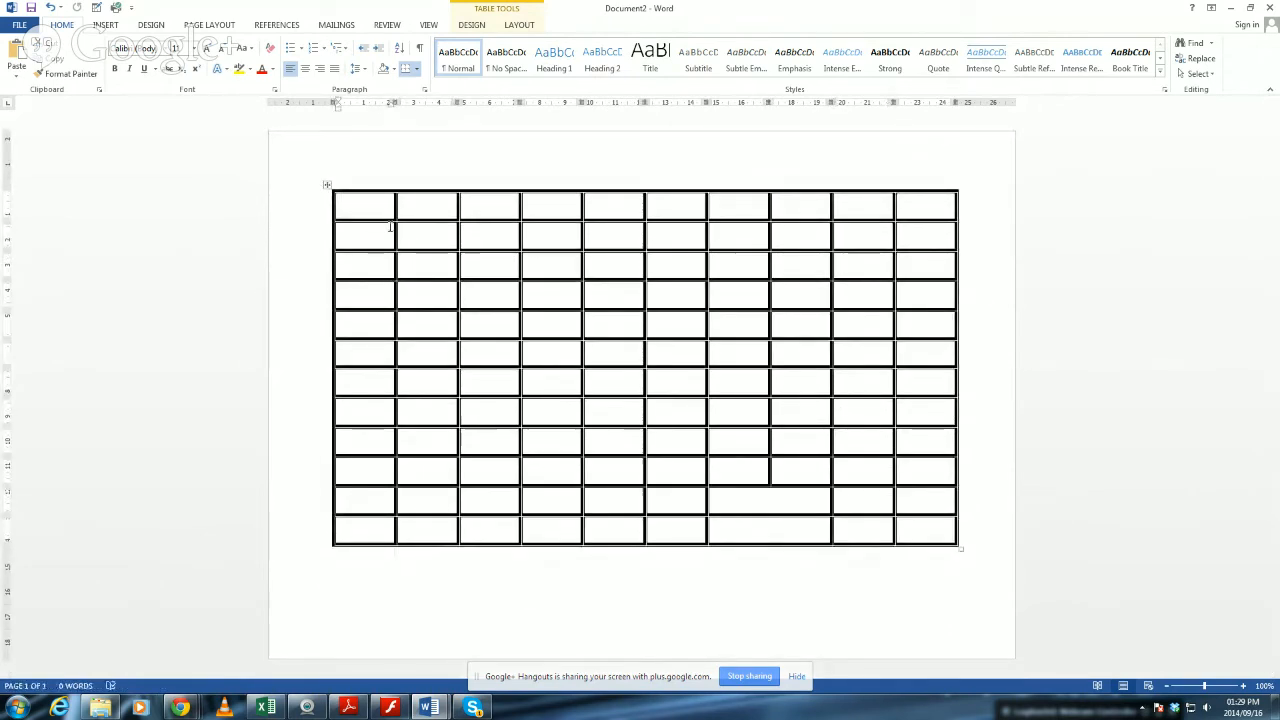
drag(384, 210, 920, 211)
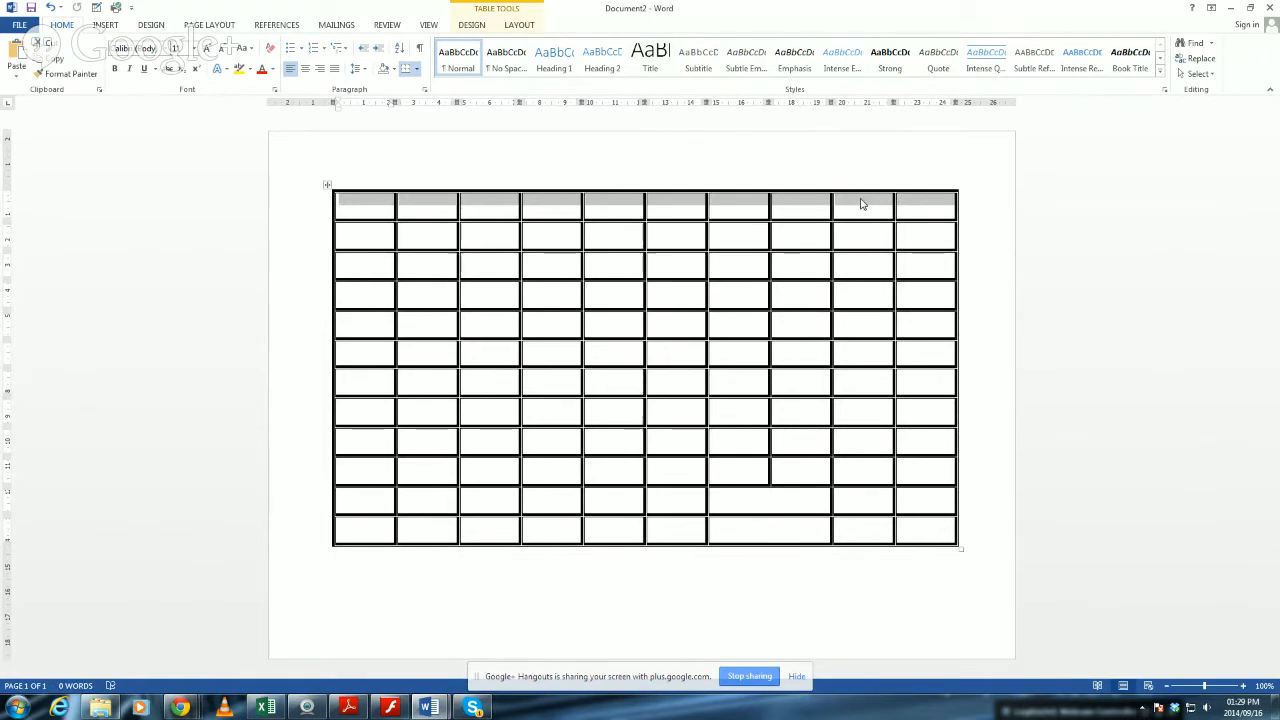
right_click(864, 205)
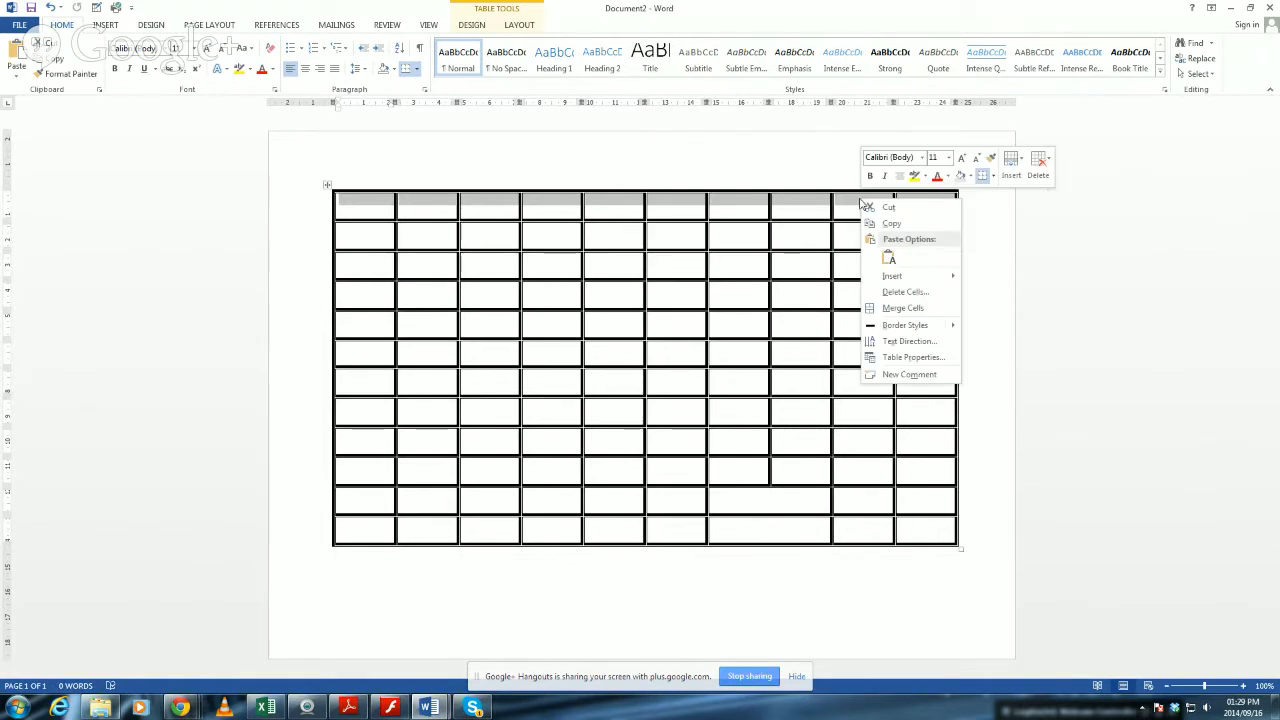
click(903, 308)
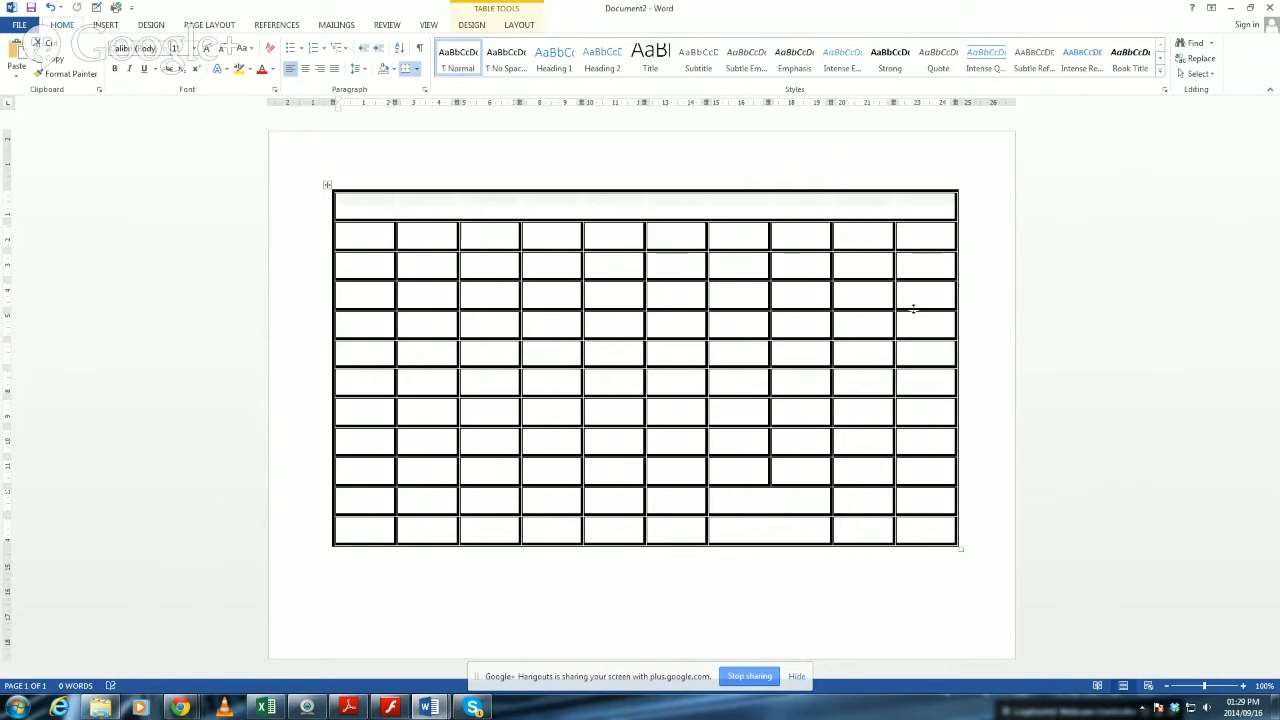
click(737, 212)
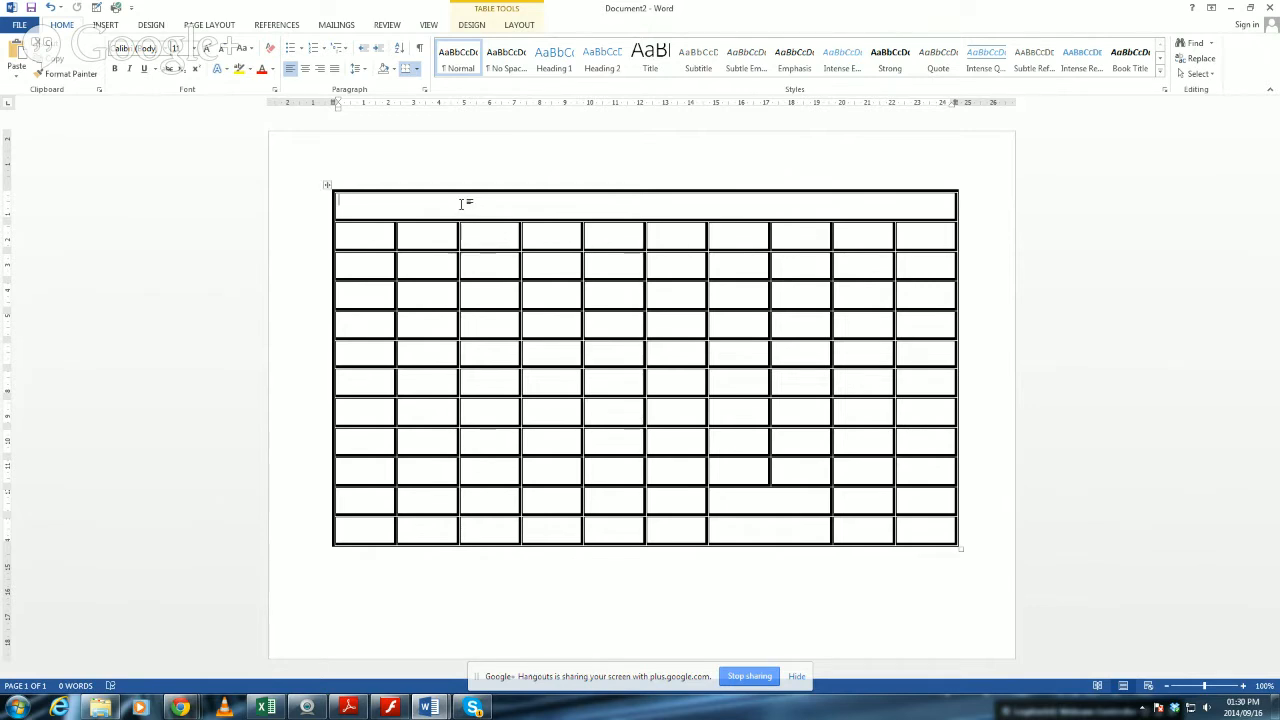
Merge the block of cells in columns four and five, rows five to eight, into one cell.
mouse_move(550, 320)
mouse_down()
mouse_move(545, 400)
mouse_move(605, 400)
mouse_move(620, 378)
mouse_up()
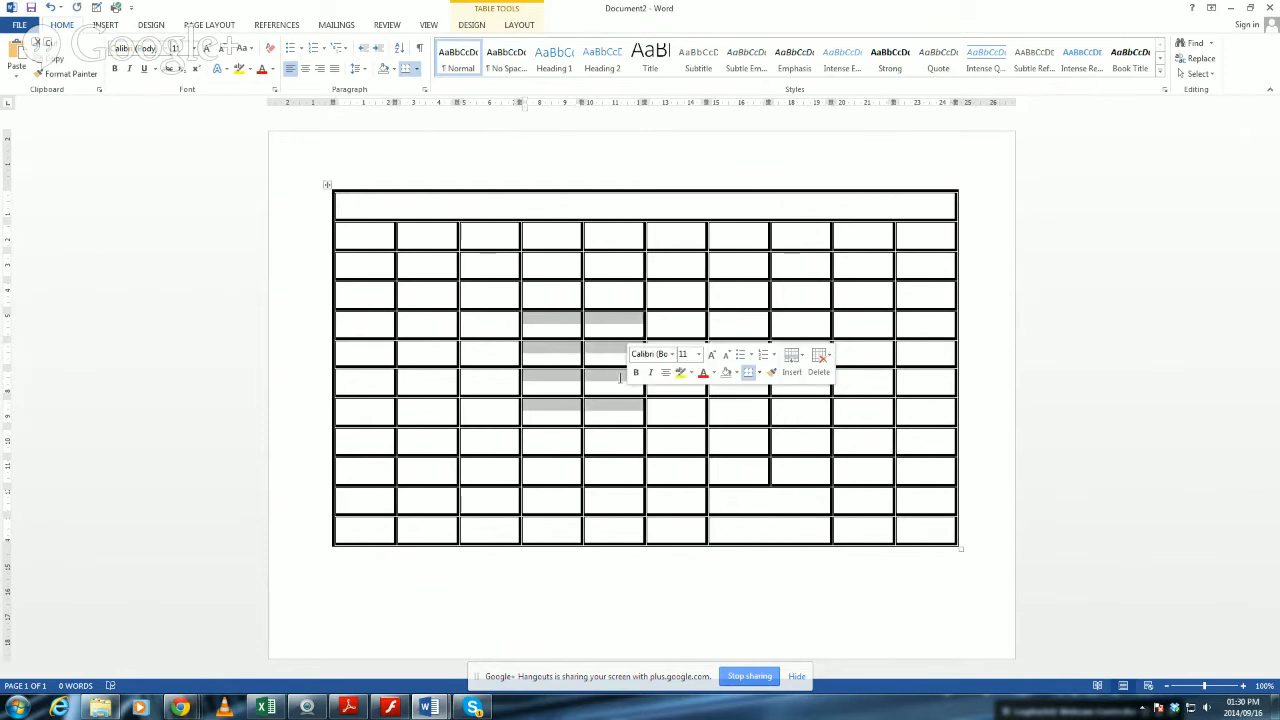
right_click(570, 351)
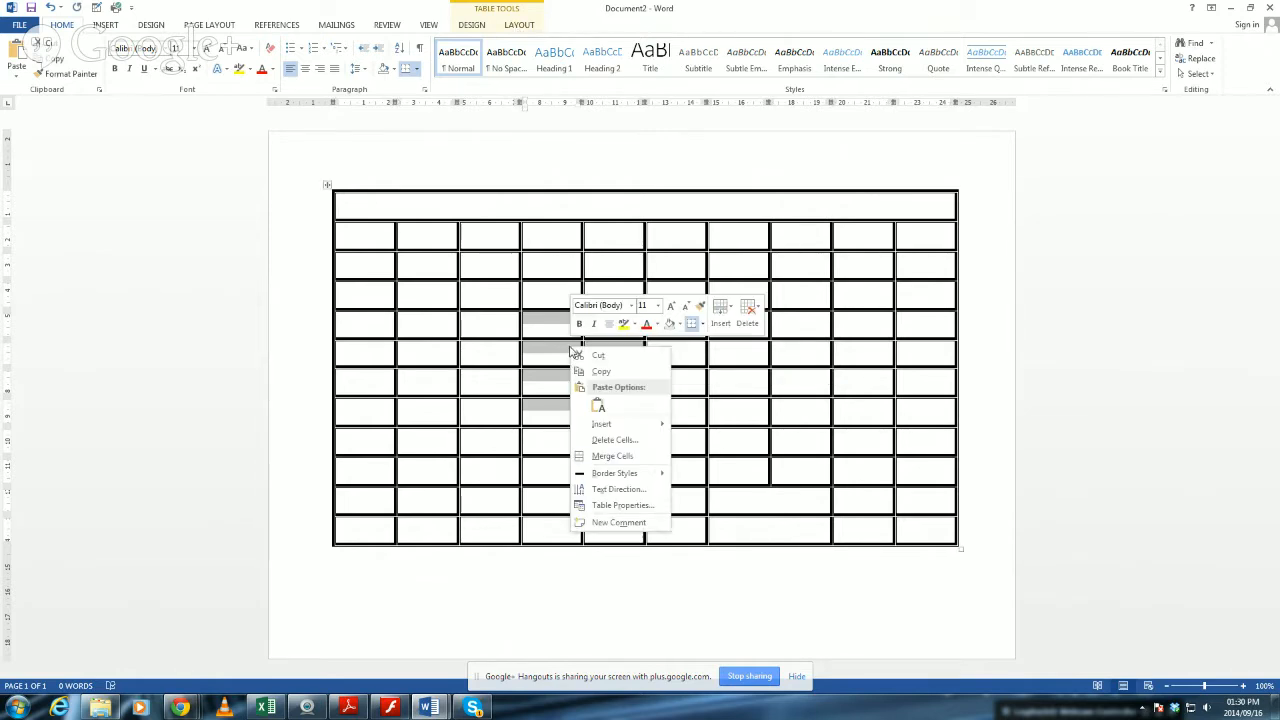
click(630, 460)
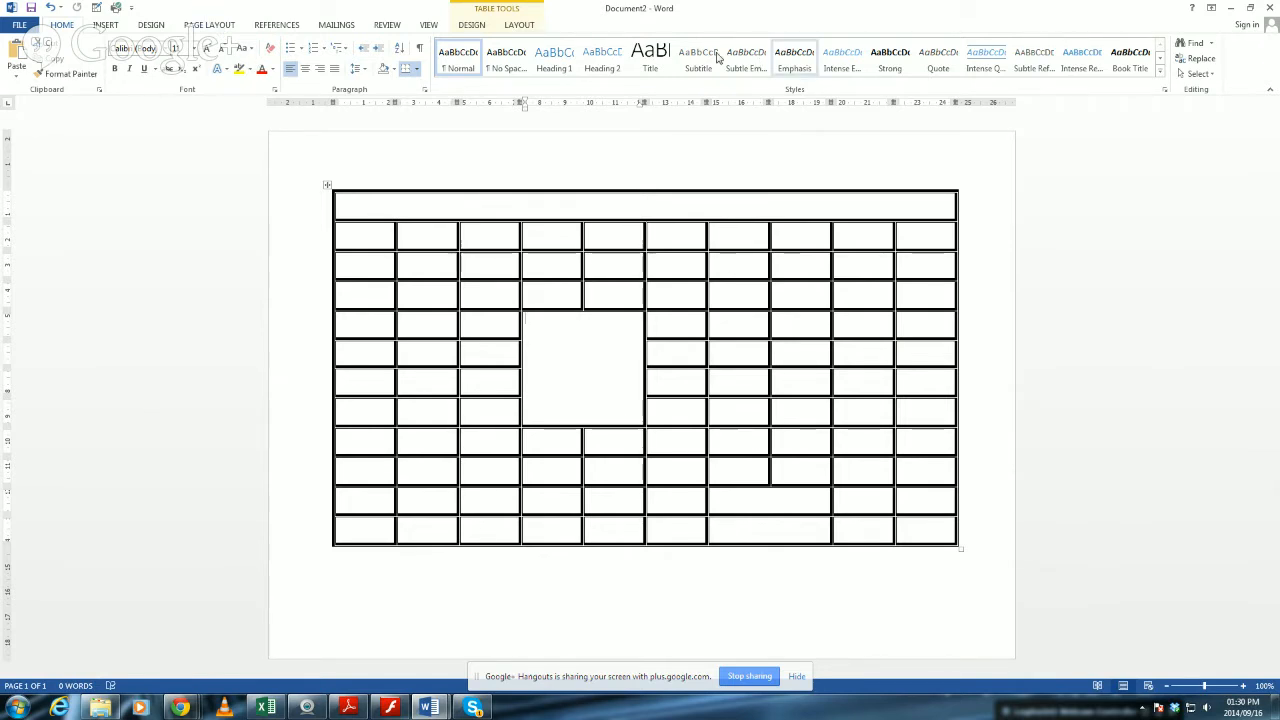
Erase the fourth row's vertical partitions between columns two and three, seven and eight, and nine and ten.
click(528, 26)
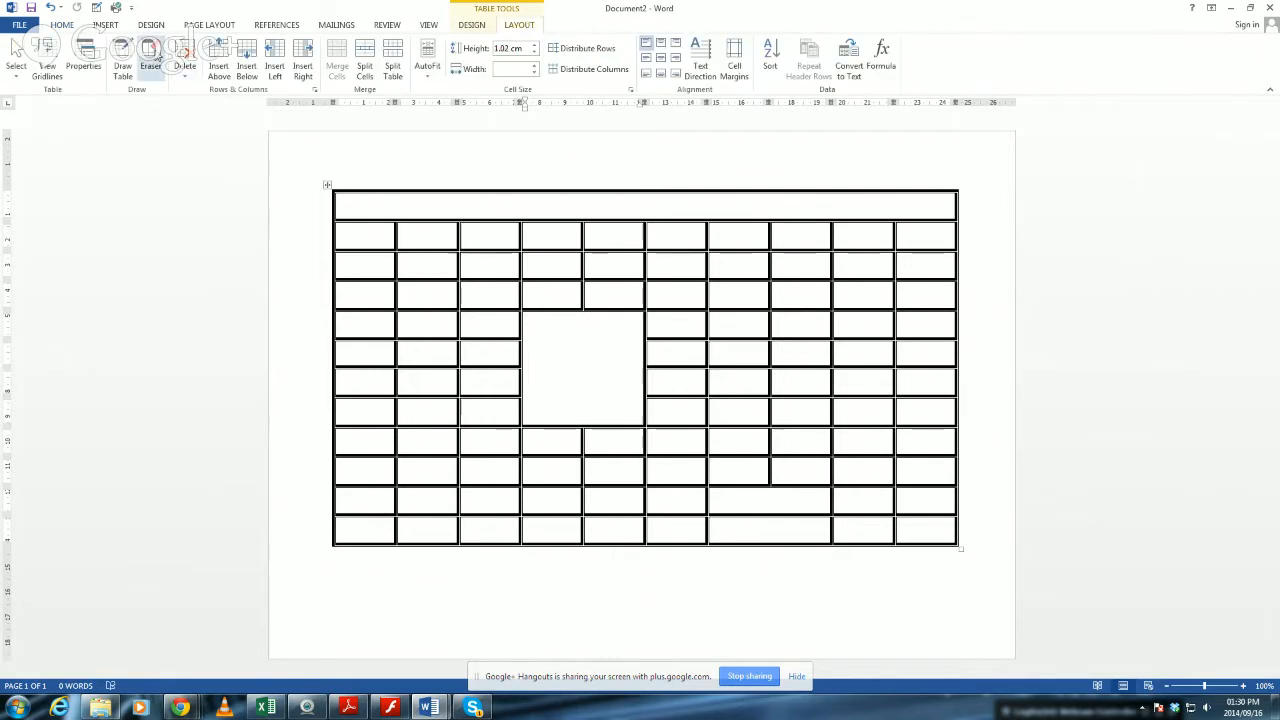
click(150, 56)
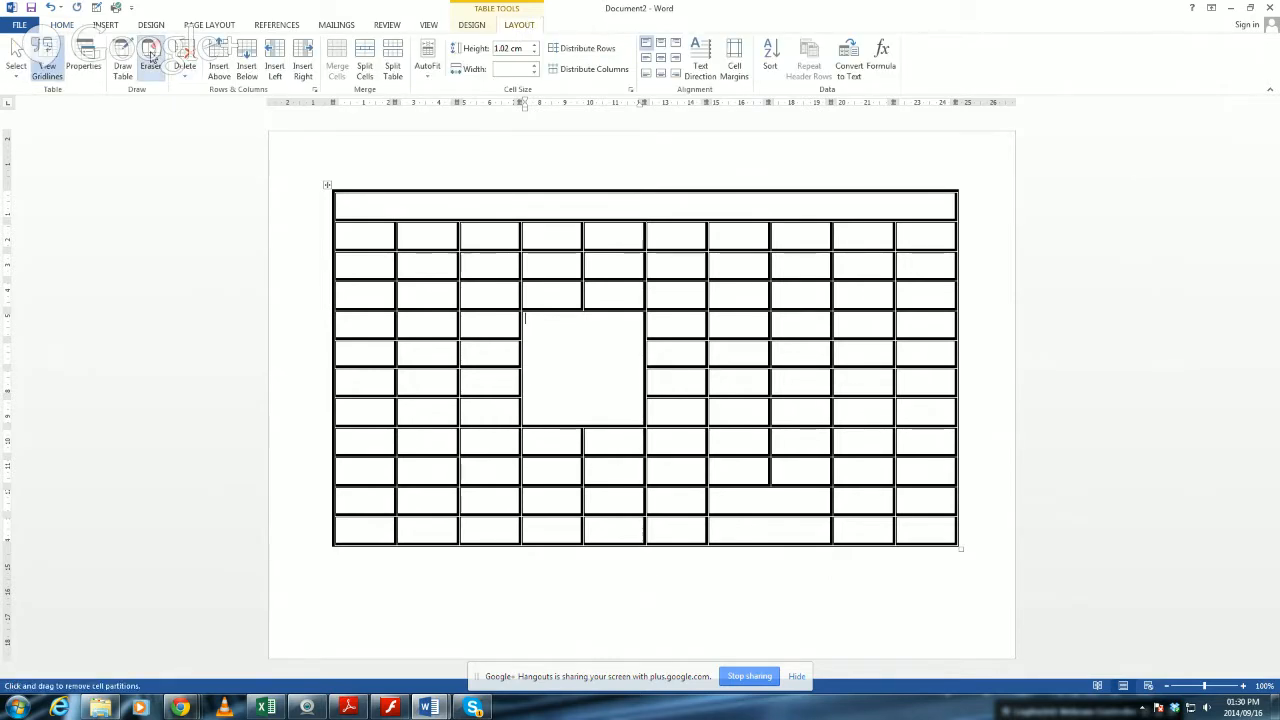
click(770, 286)
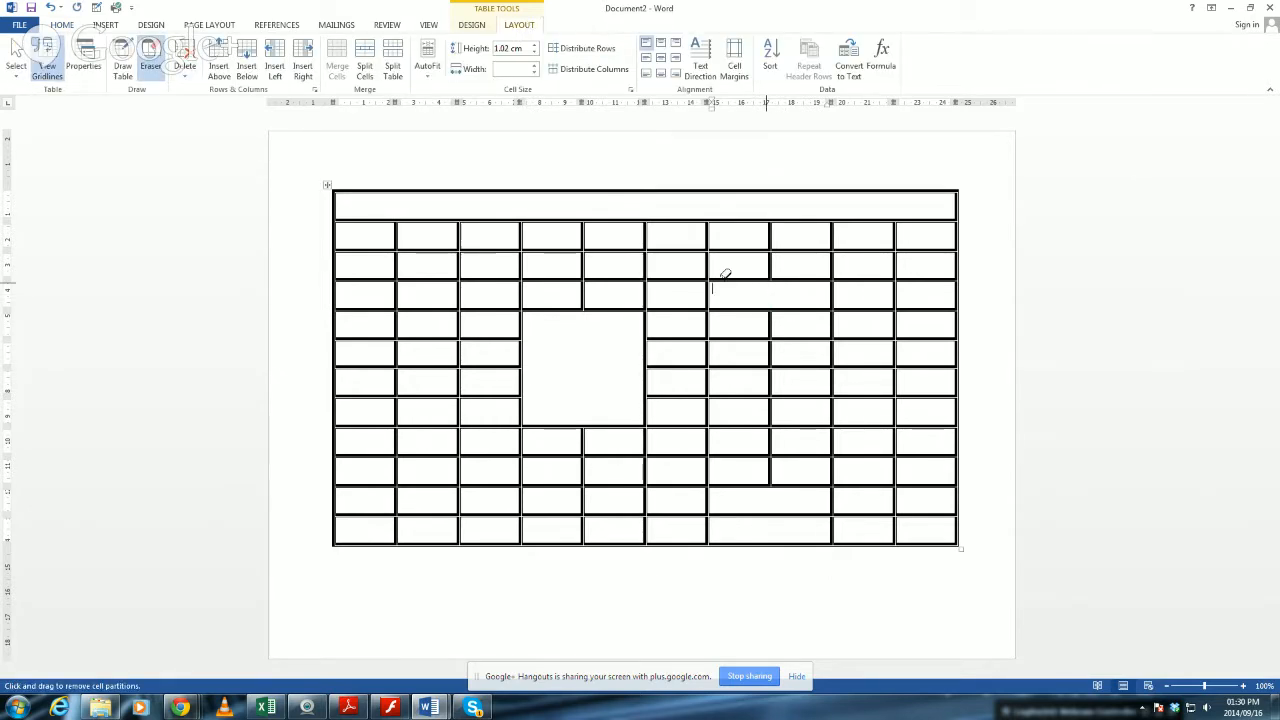
click(457, 290)
click(896, 292)
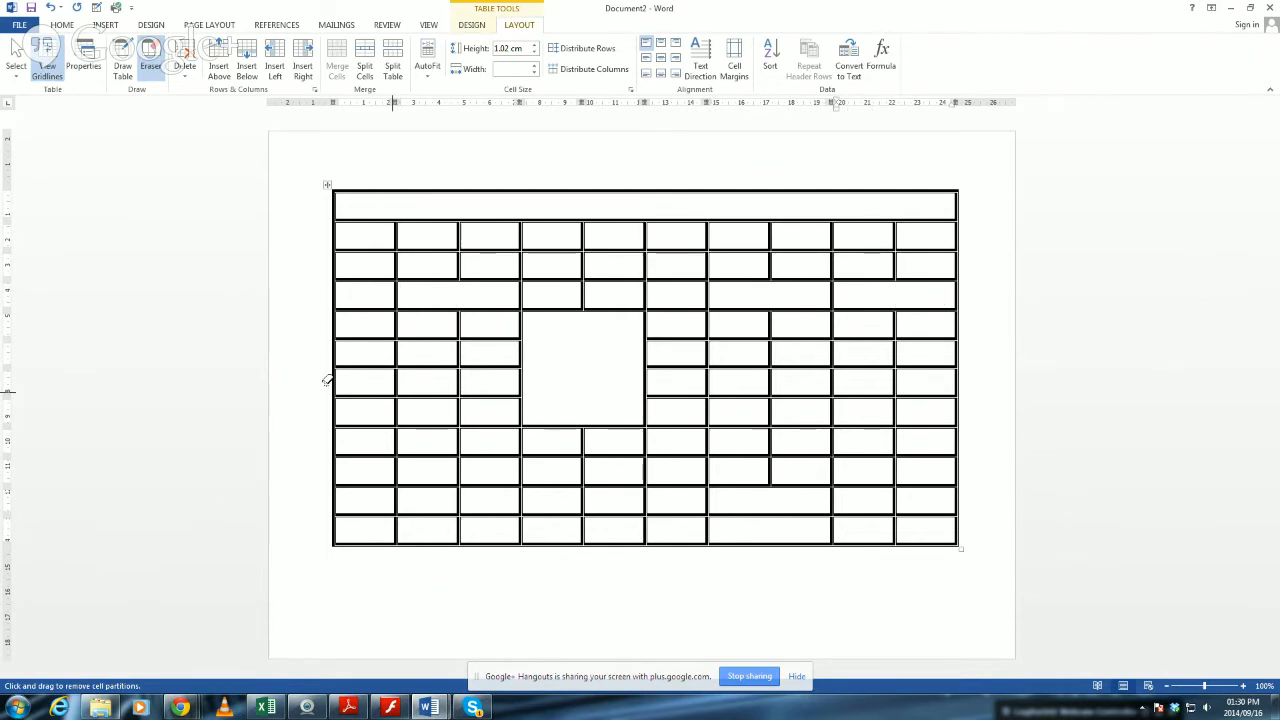
Erase the partitions between the first two columns in rows five to seven, plus several single partitions in rows eight, nine and eleven.
drag(400, 372, 400, 316)
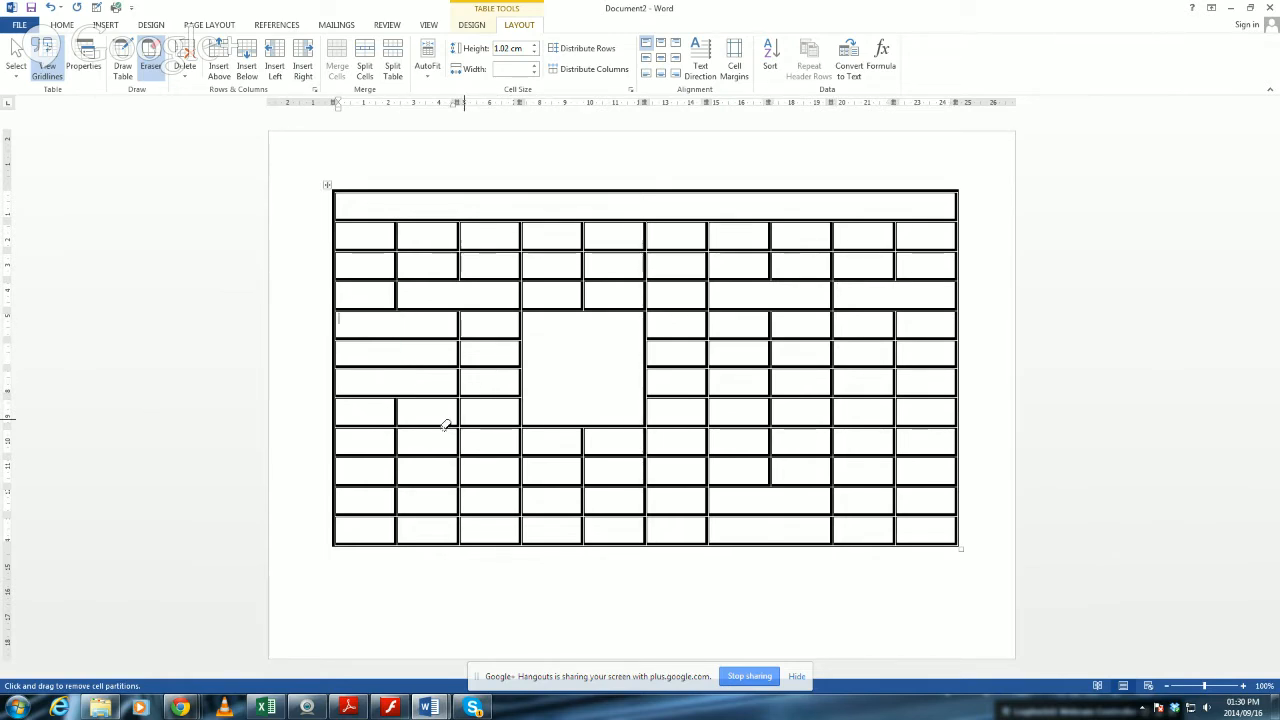
click(398, 440)
click(581, 499)
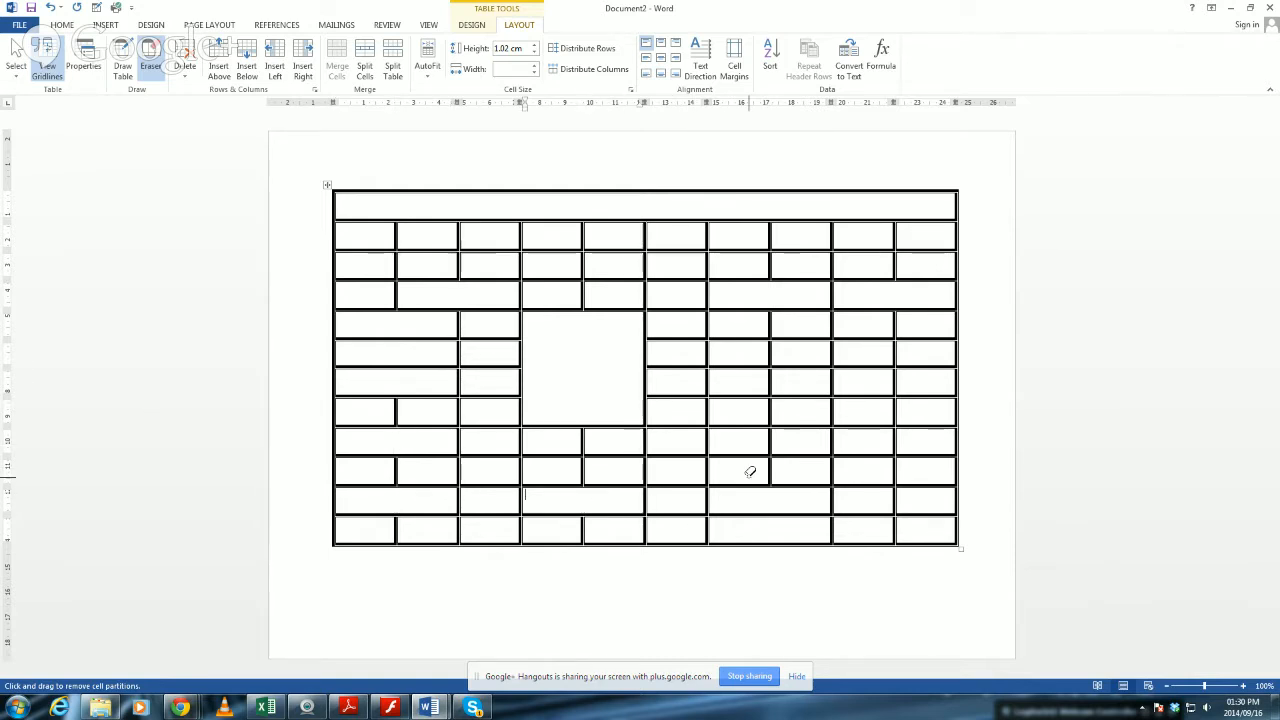
click(770, 438)
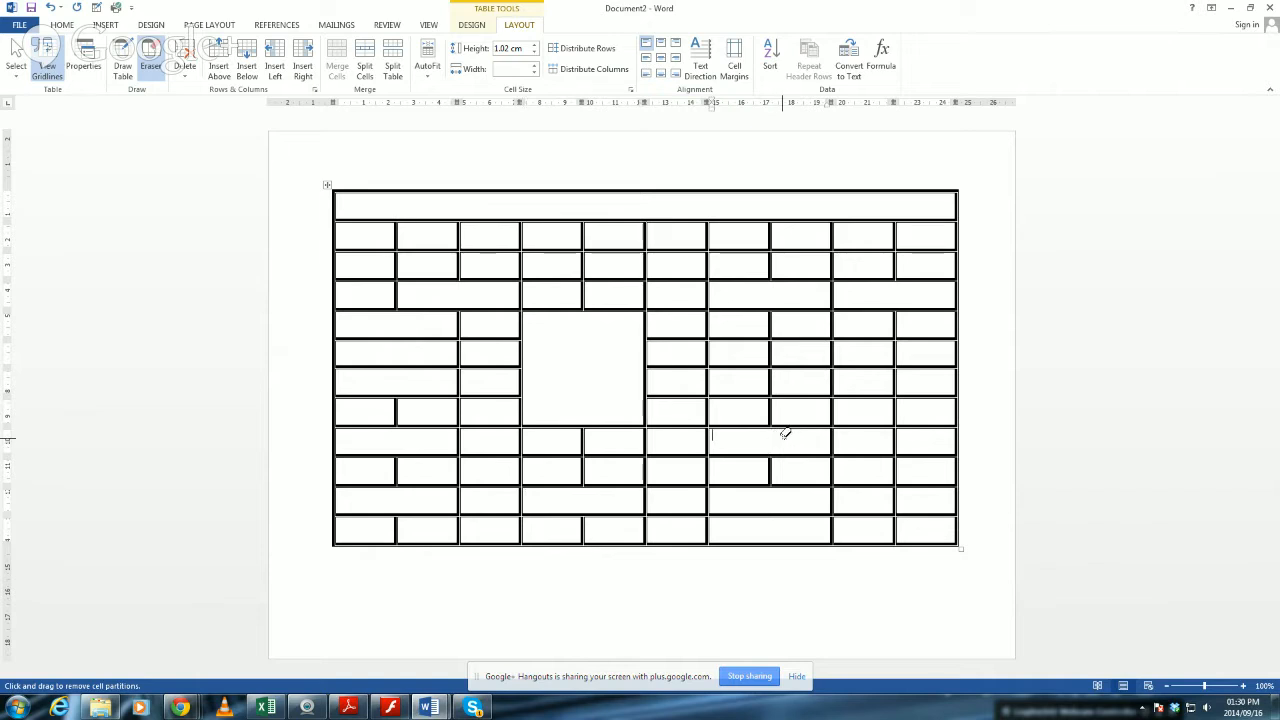
click(831, 411)
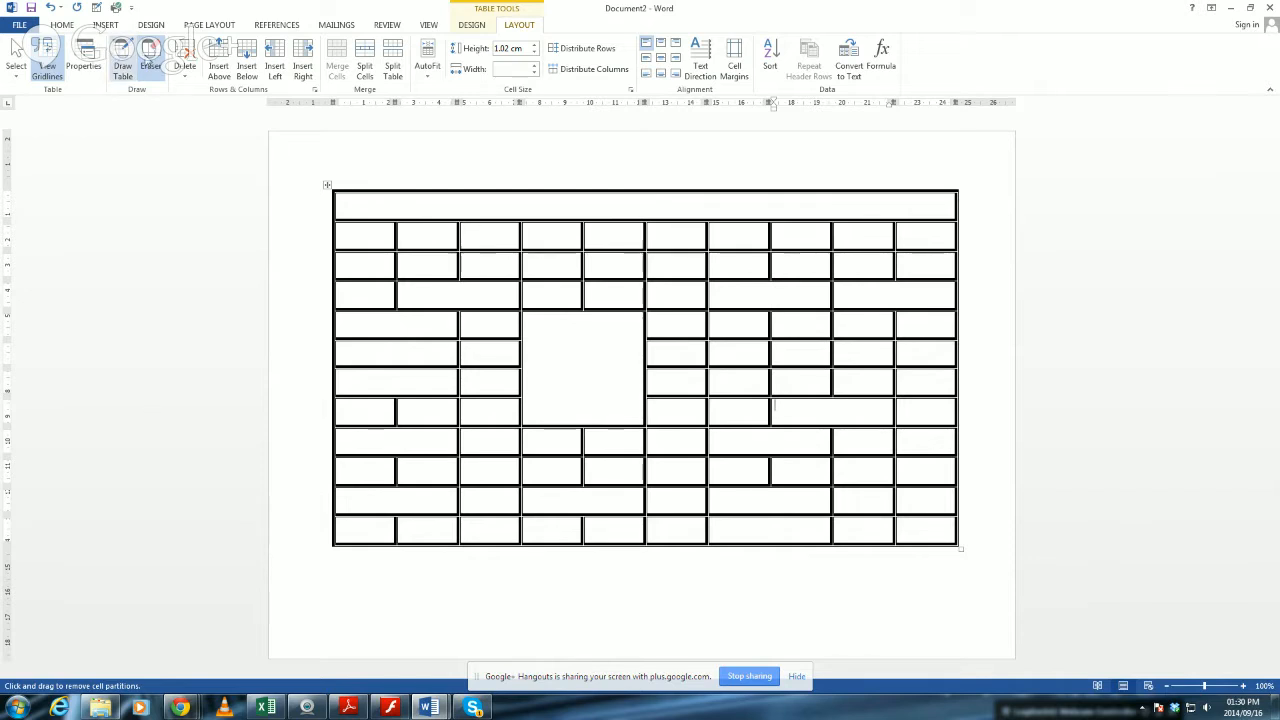
Divide the large merged cell into four quarters with Draw Table, and draw two crossing diagonals in its upper-left quarter.
click(123, 60)
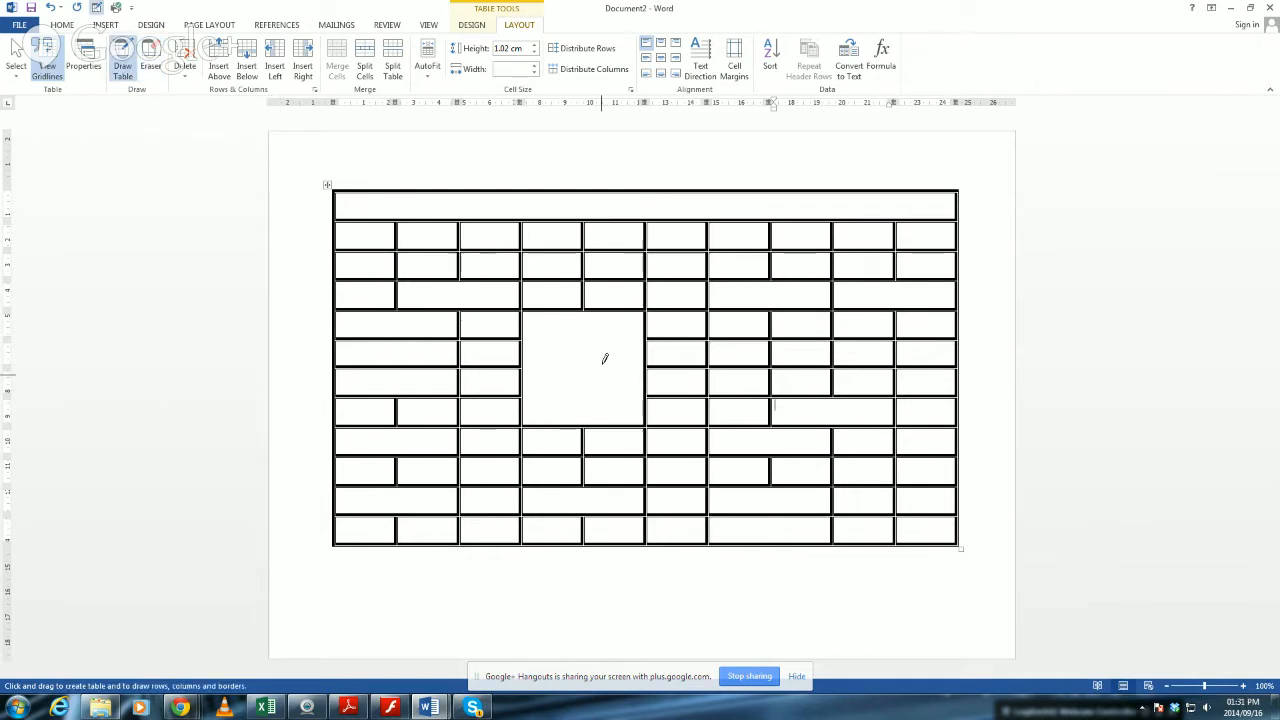
drag(584, 310, 581, 428)
mouse_move(523, 368)
mouse_down()
mouse_move(614, 342)
mouse_move(632, 358)
mouse_move(622, 367)
mouse_up()
drag(523, 312, 580, 365)
drag(585, 309, 522, 365)
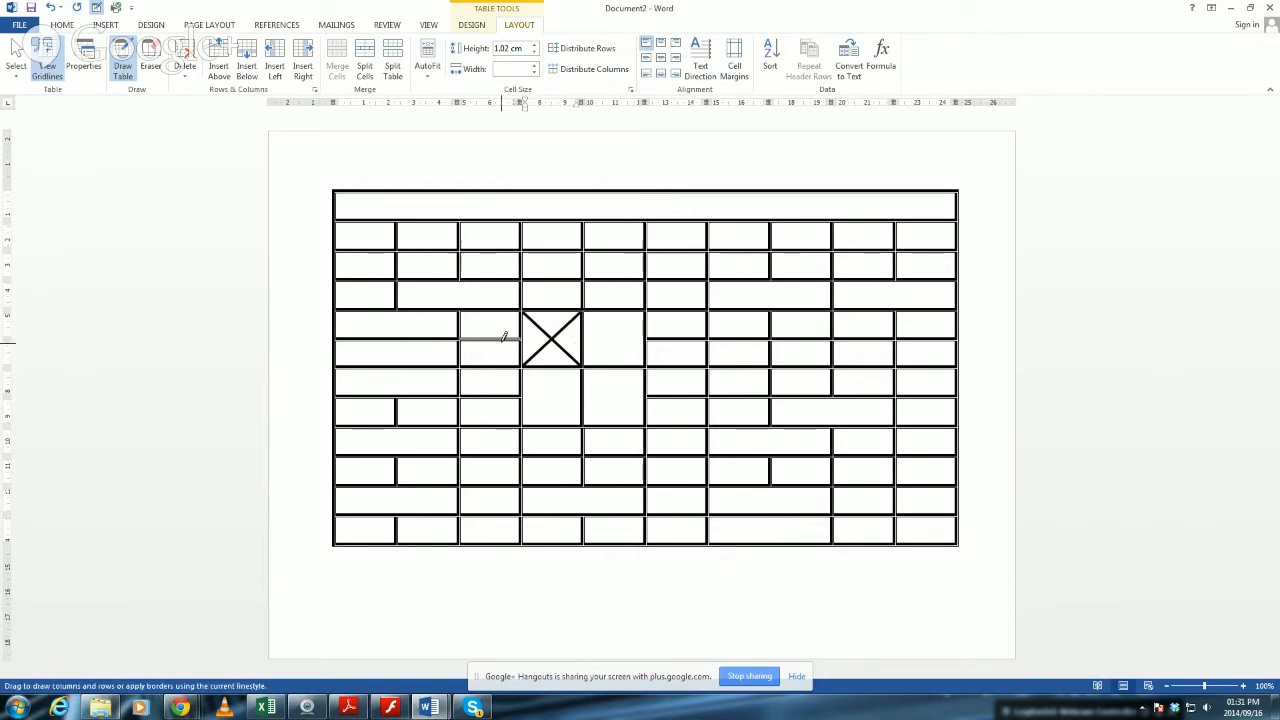
Draw extra vertical and horizontal lines through the divided block in columns four and five to split it into smaller cells.
mouse_move(645, 339)
mouse_down()
mouse_move(522, 340)
mouse_move(552, 379)
mouse_move(580, 375)
mouse_move(586, 412)
mouse_up()
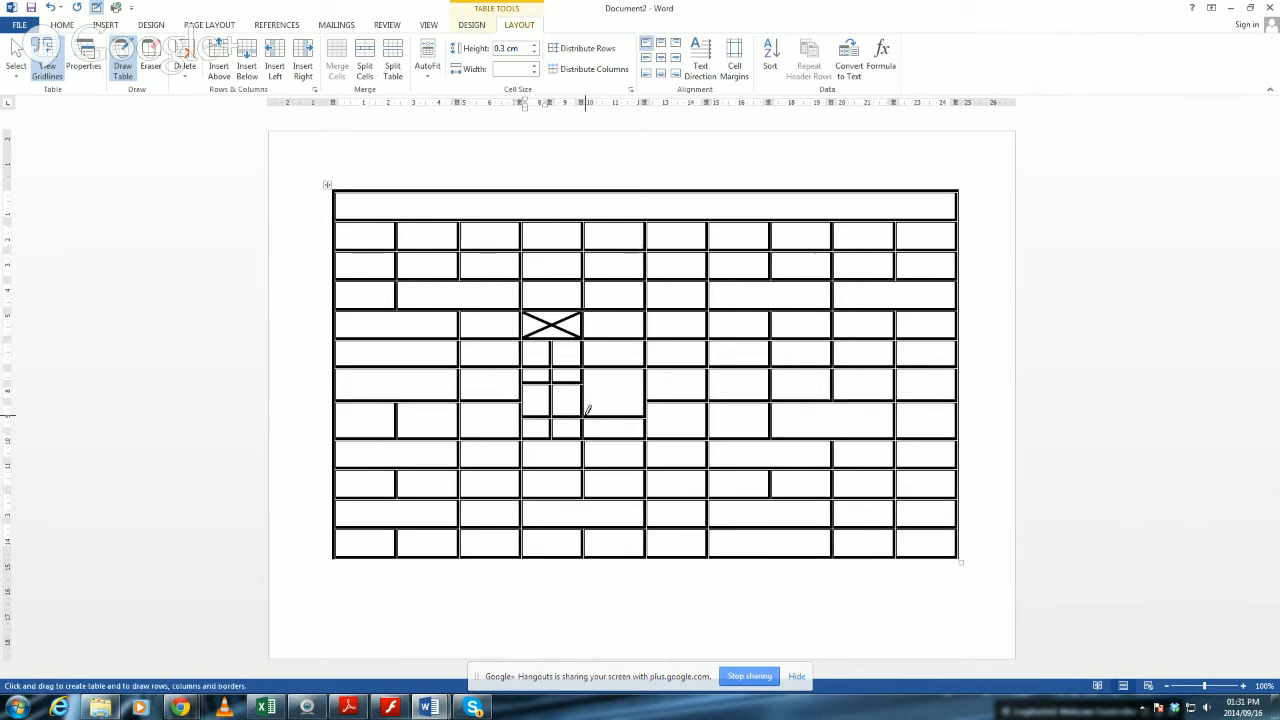
drag(622, 370, 620, 440)
drag(601, 368, 610, 451)
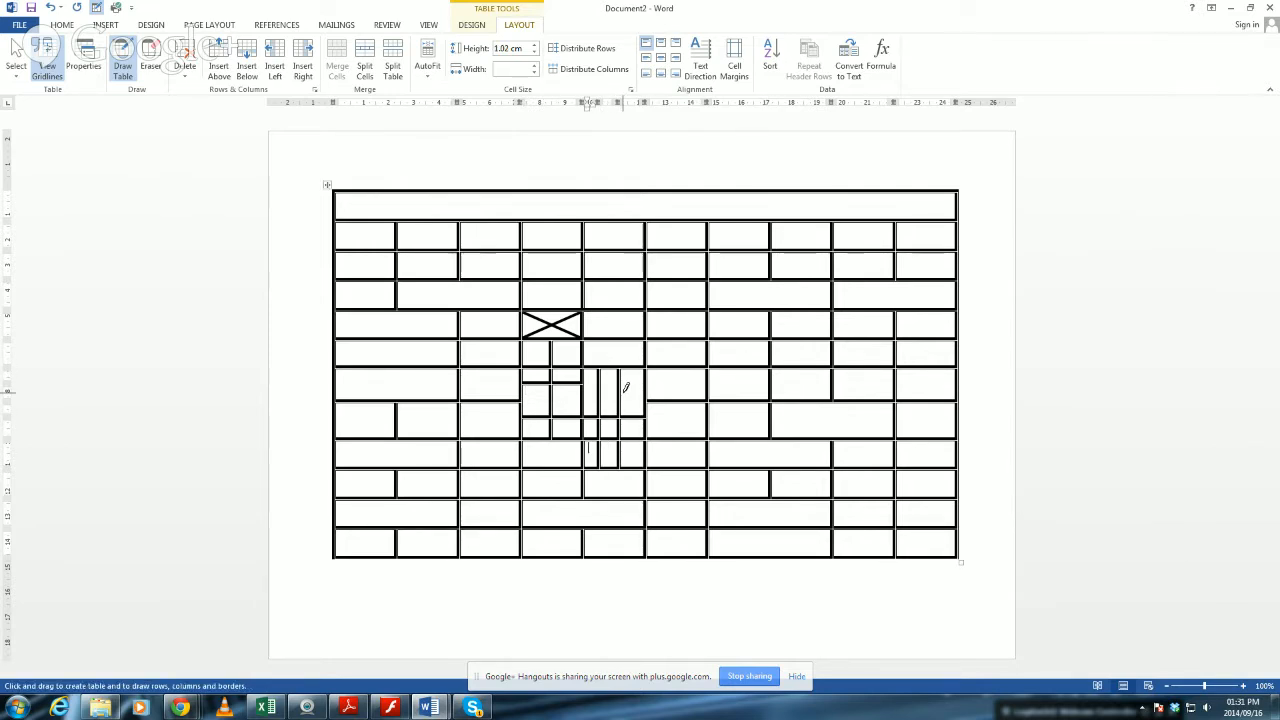
drag(643, 385, 528, 388)
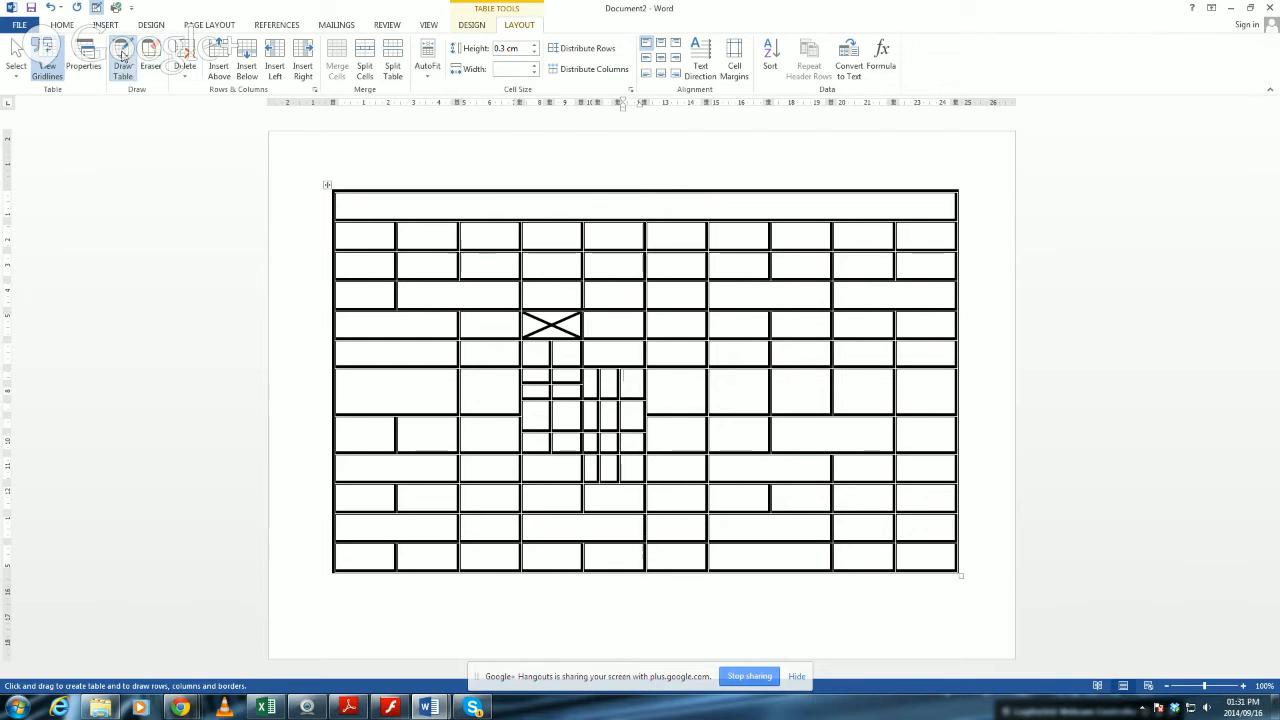
Erase all vertical partitions in the table's second row so it becomes a single cell.
click(150, 58)
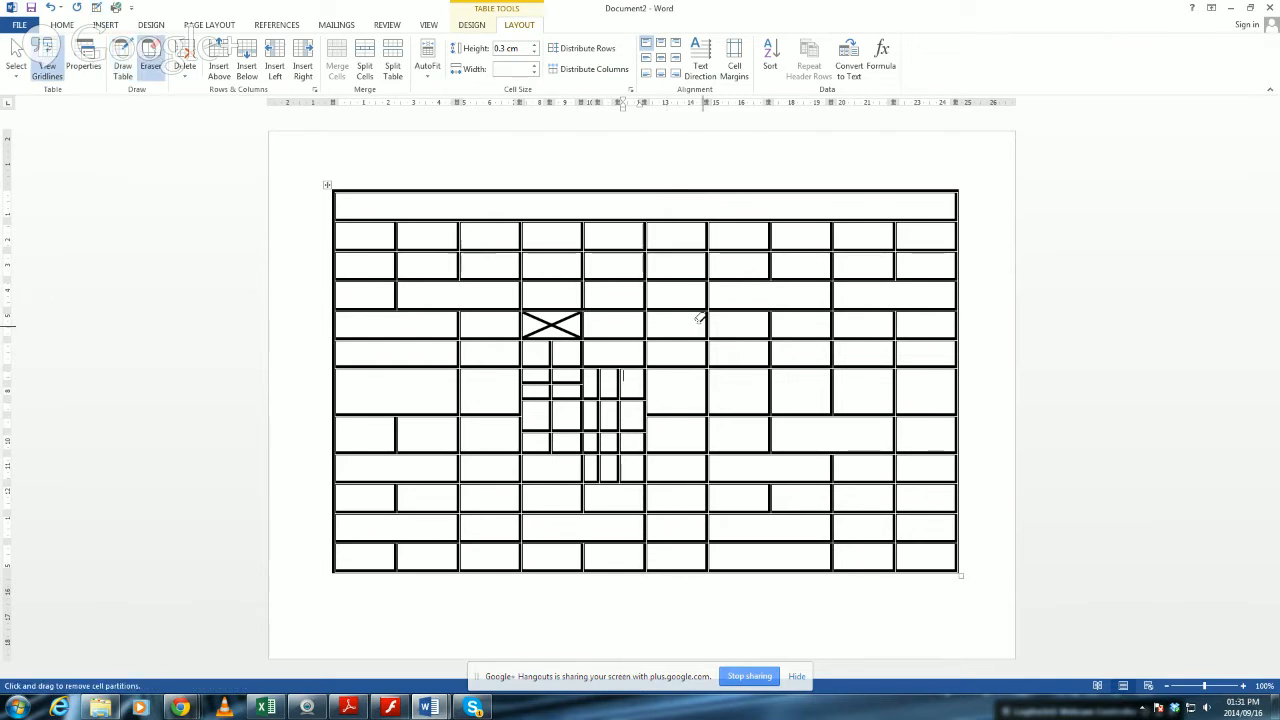
click(397, 230)
click(460, 230)
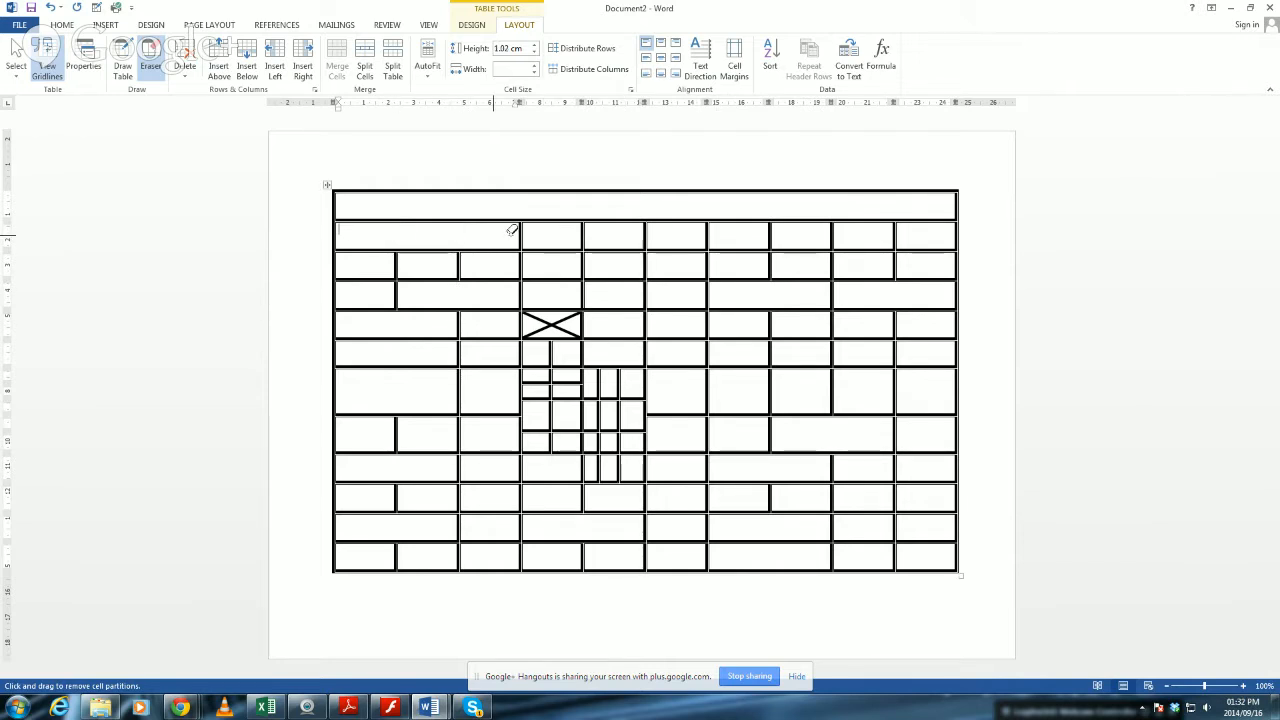
click(520, 230)
click(584, 232)
click(645, 232)
drag(628, 233, 942, 229)
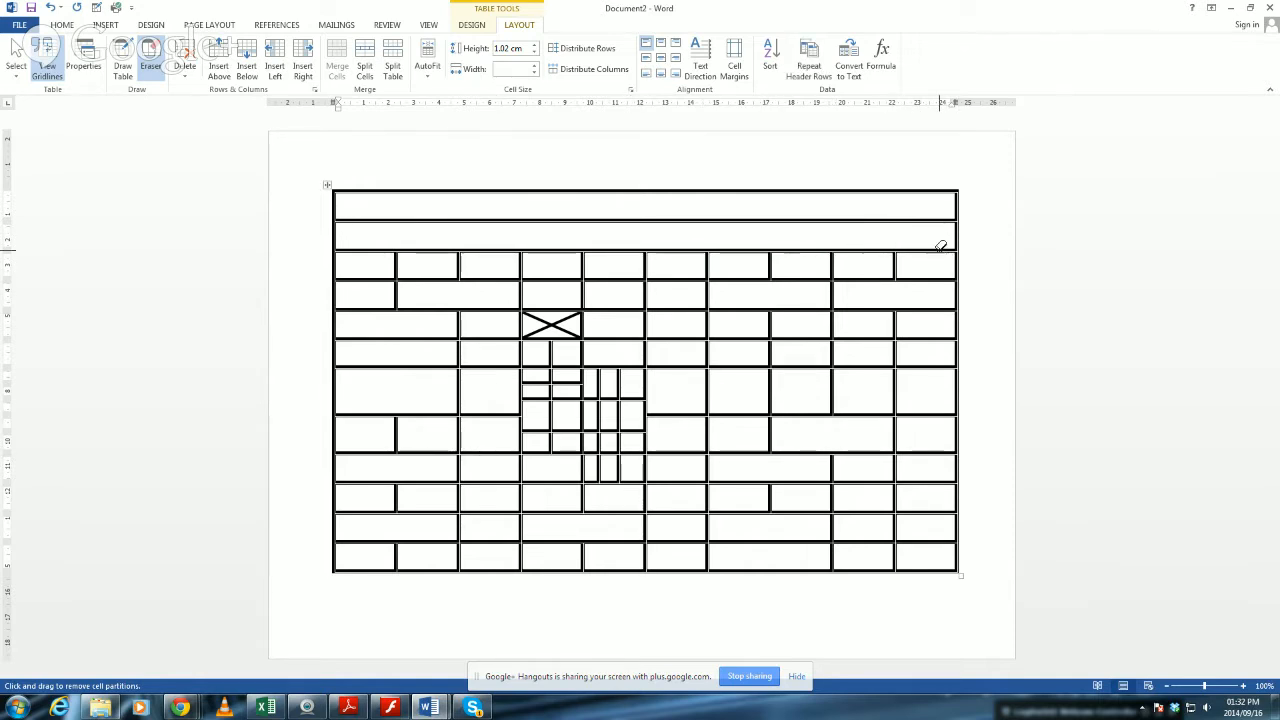
Erase the horizontal partitions down the table's last and first columns, from the second row to the last row.
drag(938, 240, 943, 546)
mouse_move(366, 236)
mouse_down()
mouse_move(363, 457)
mouse_move(345, 563)
mouse_move(357, 535)
mouse_up()
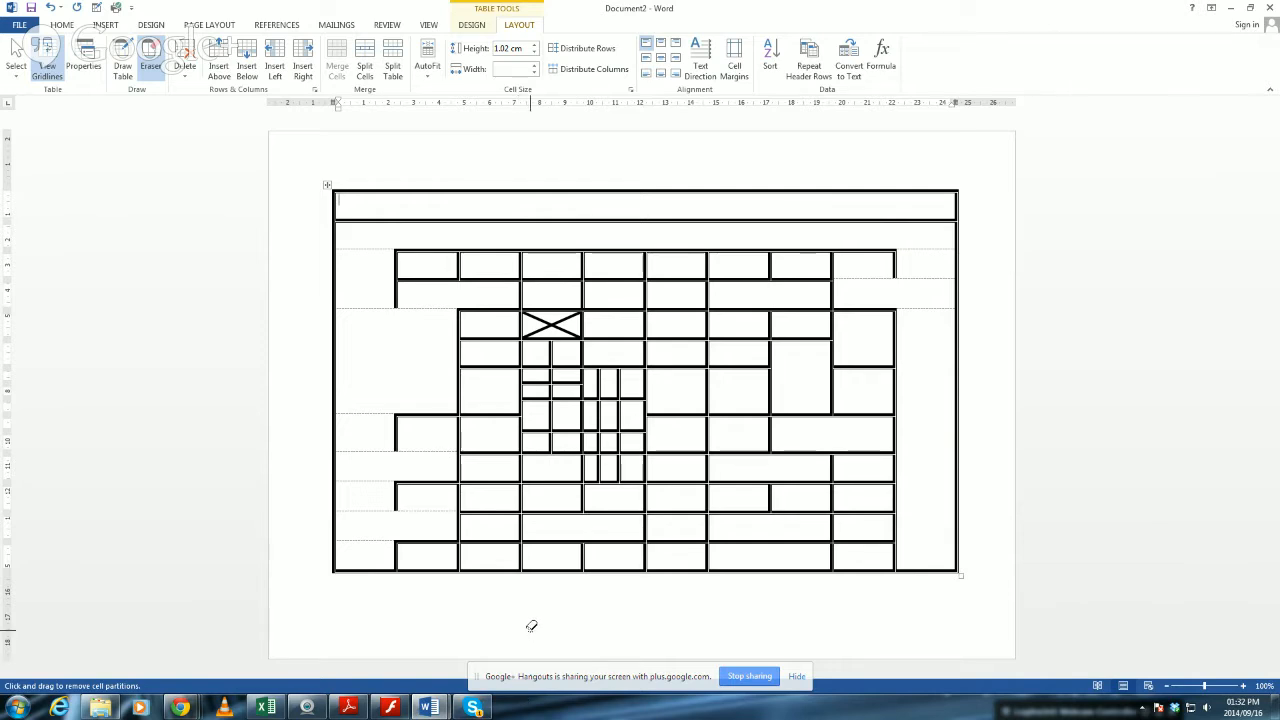
Add a blank page to the document and insert a table of seven columns and seven rows on it.
click(110, 26)
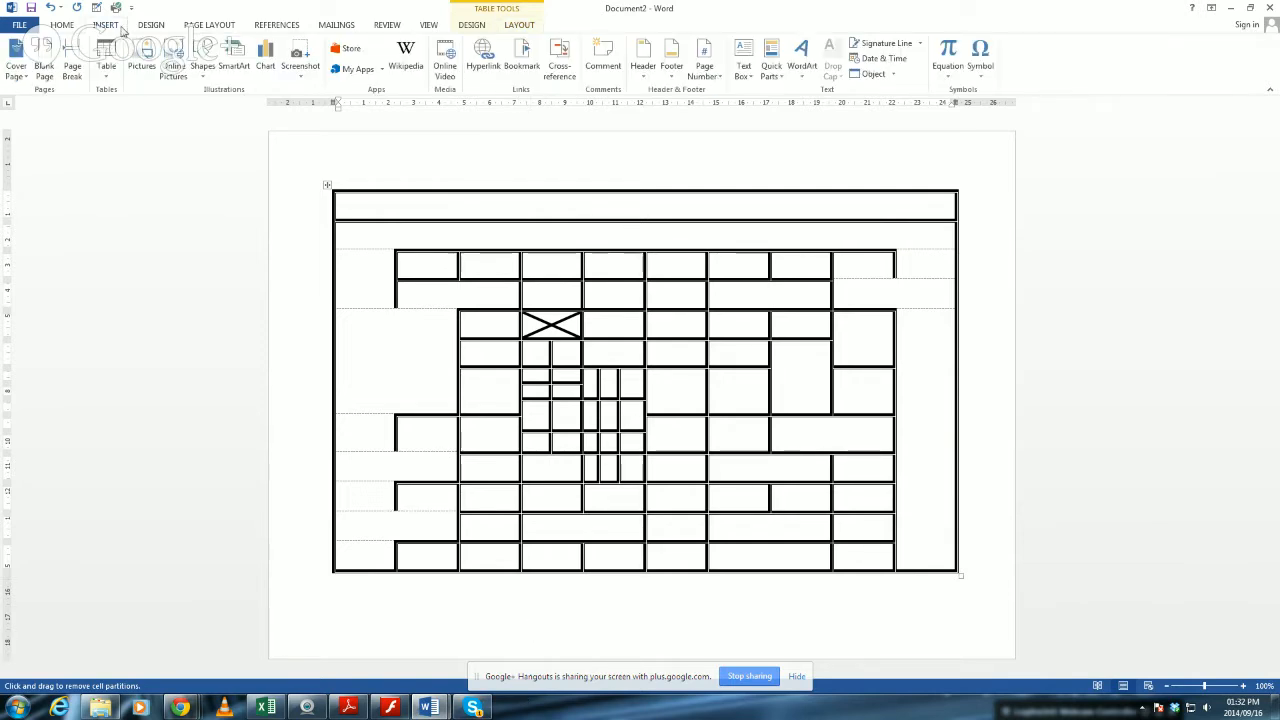
click(44, 64)
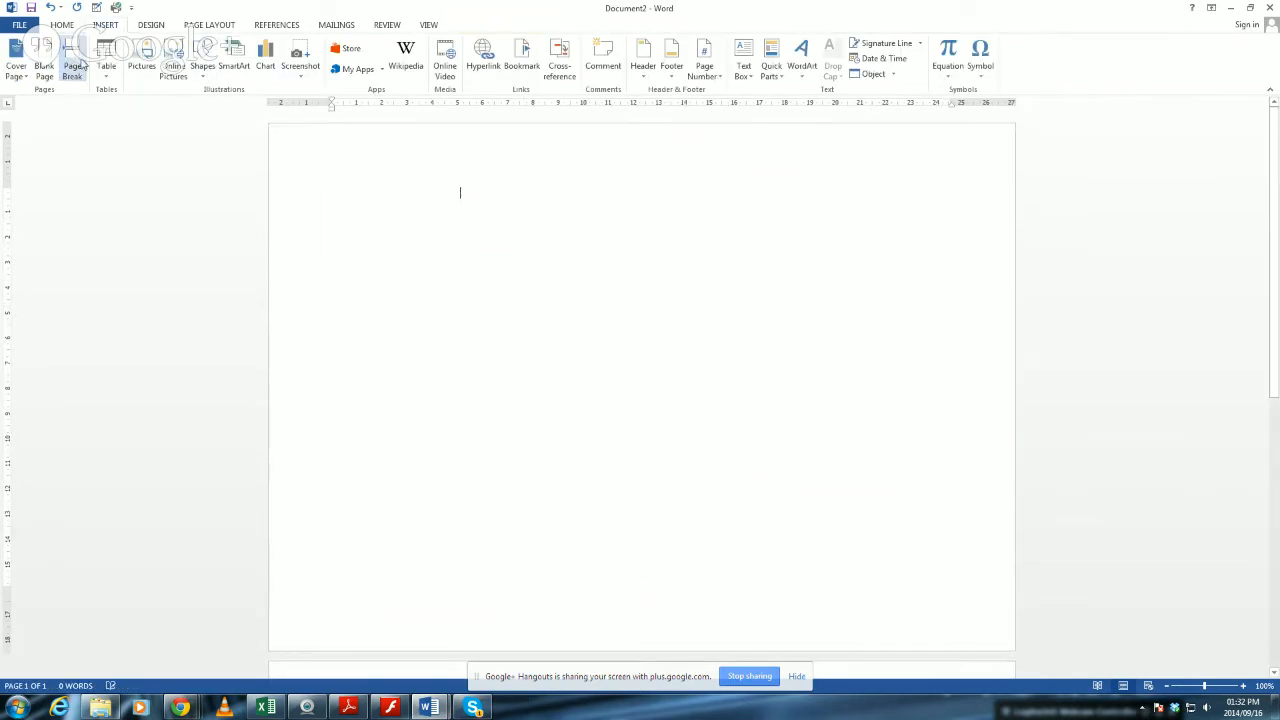
click(106, 60)
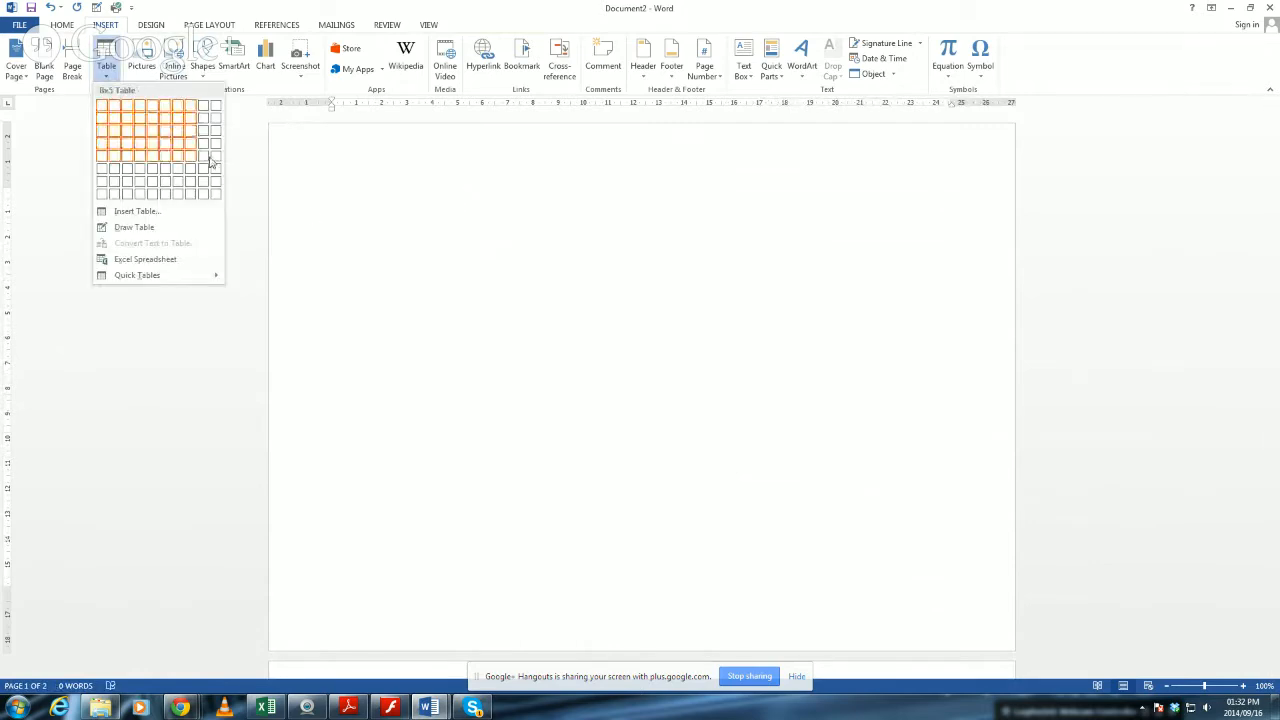
click(172, 187)
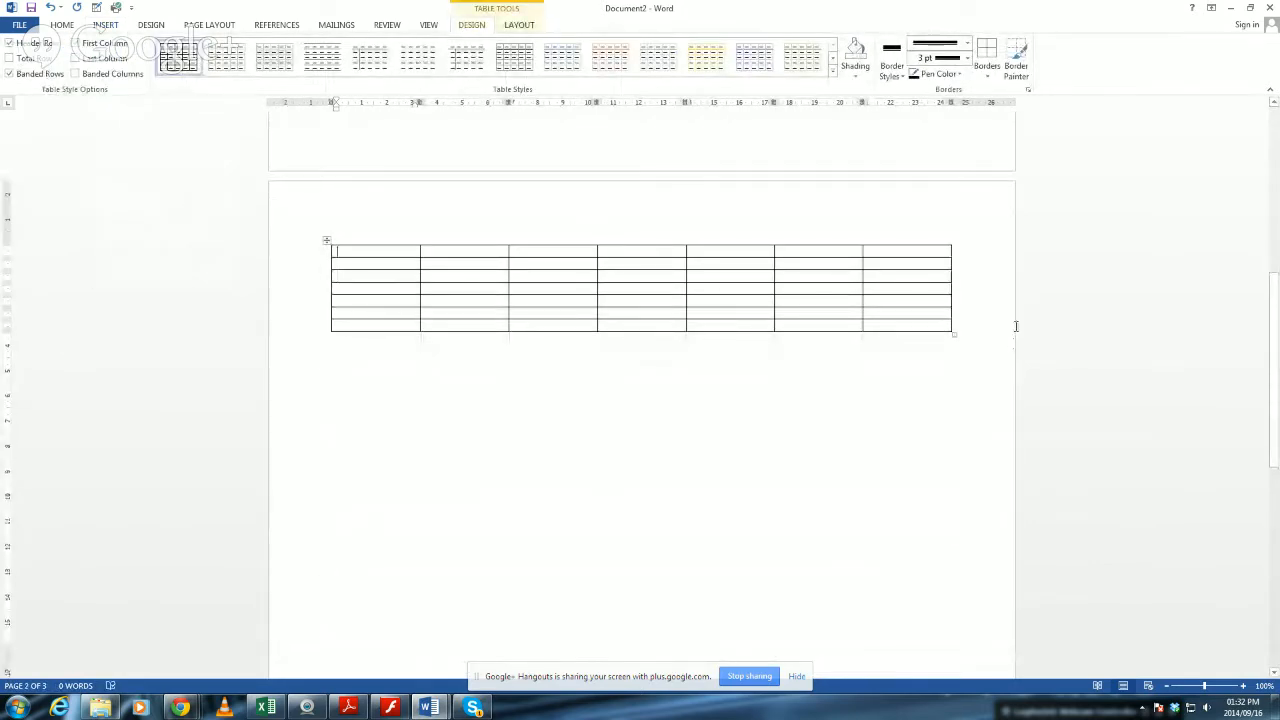
Apply a 3 pt diagonally striped line to all borders of the new table and enlarge the table from its lower-right corner.
click(326, 241)
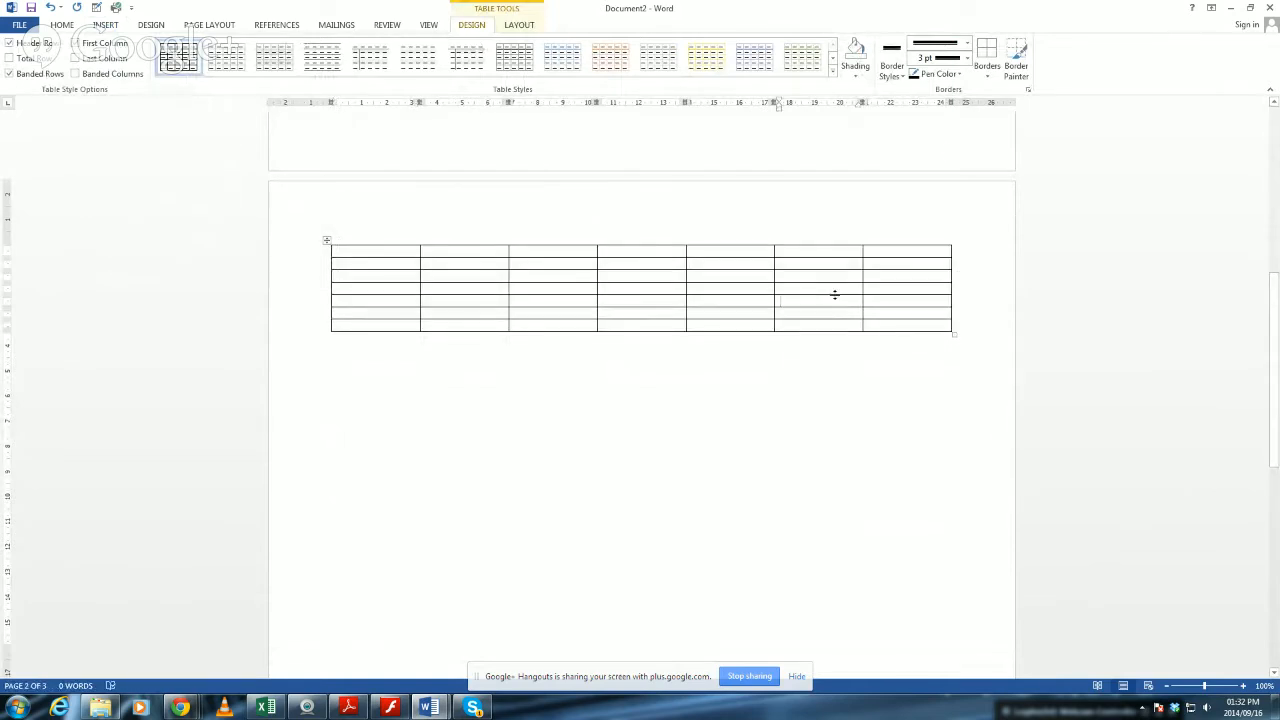
click(326, 240)
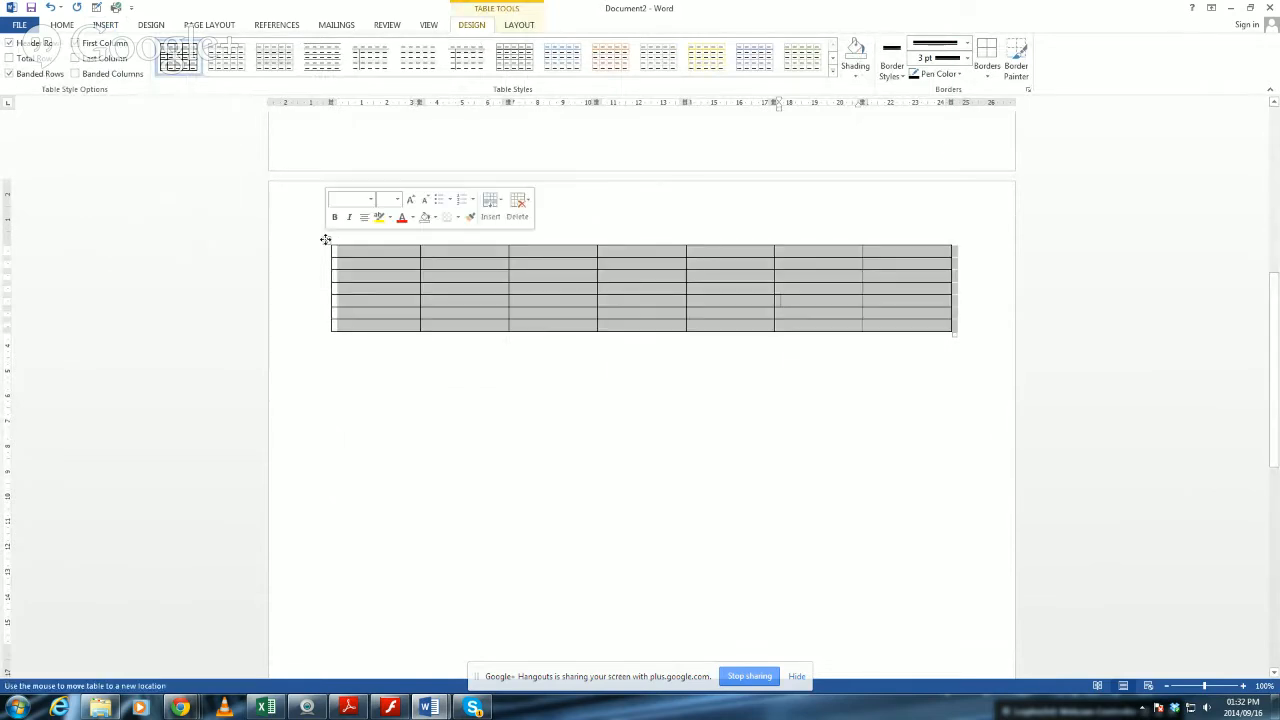
click(988, 77)
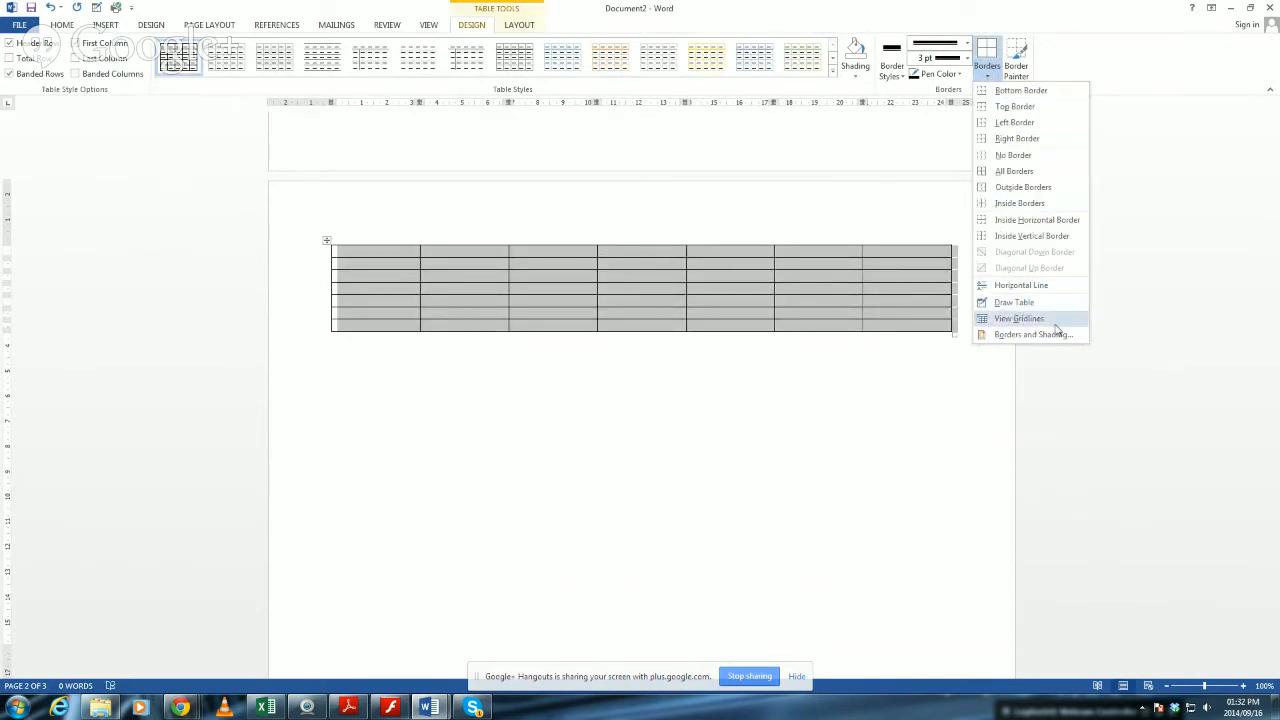
click(1030, 335)
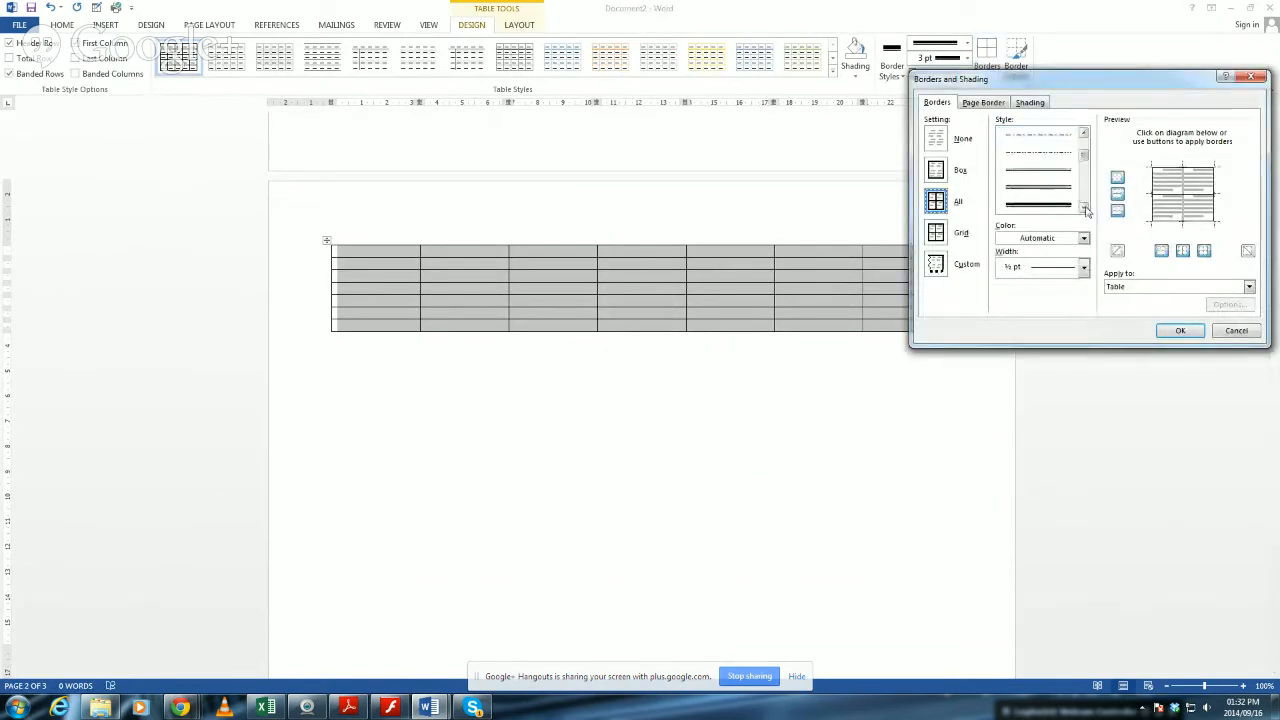
click(1067, 207)
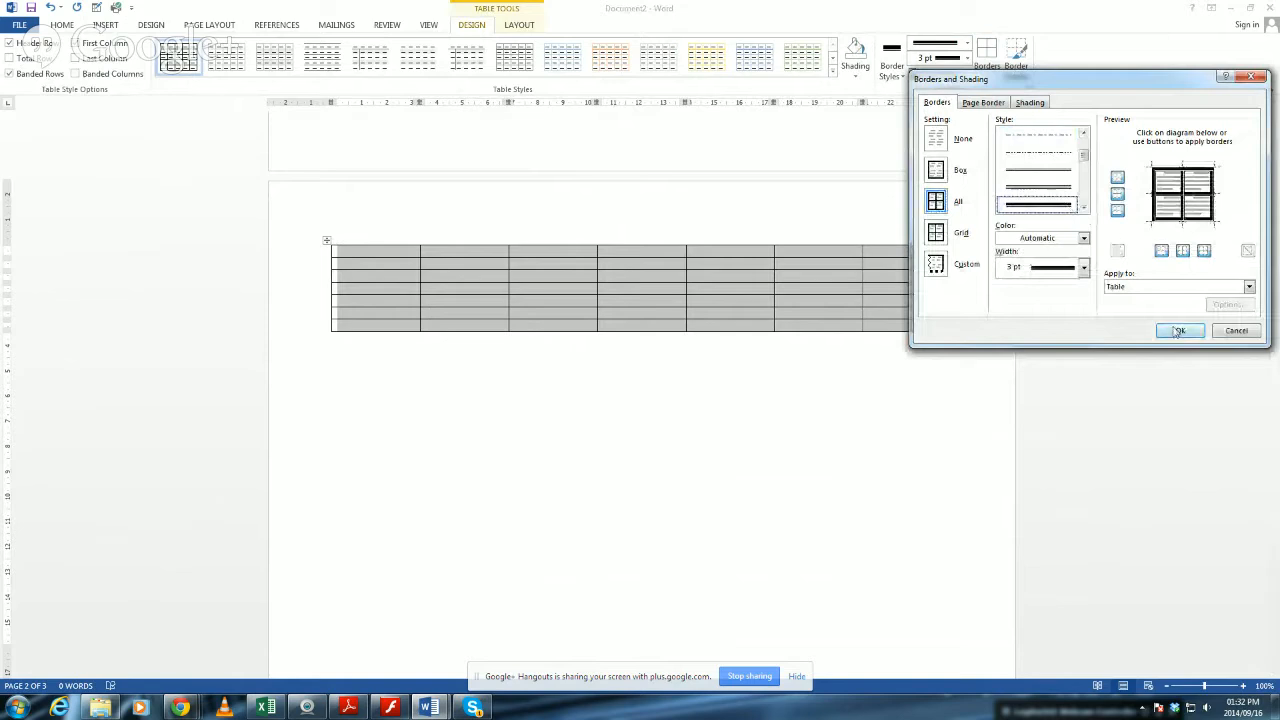
click(1083, 208)
click(1084, 210)
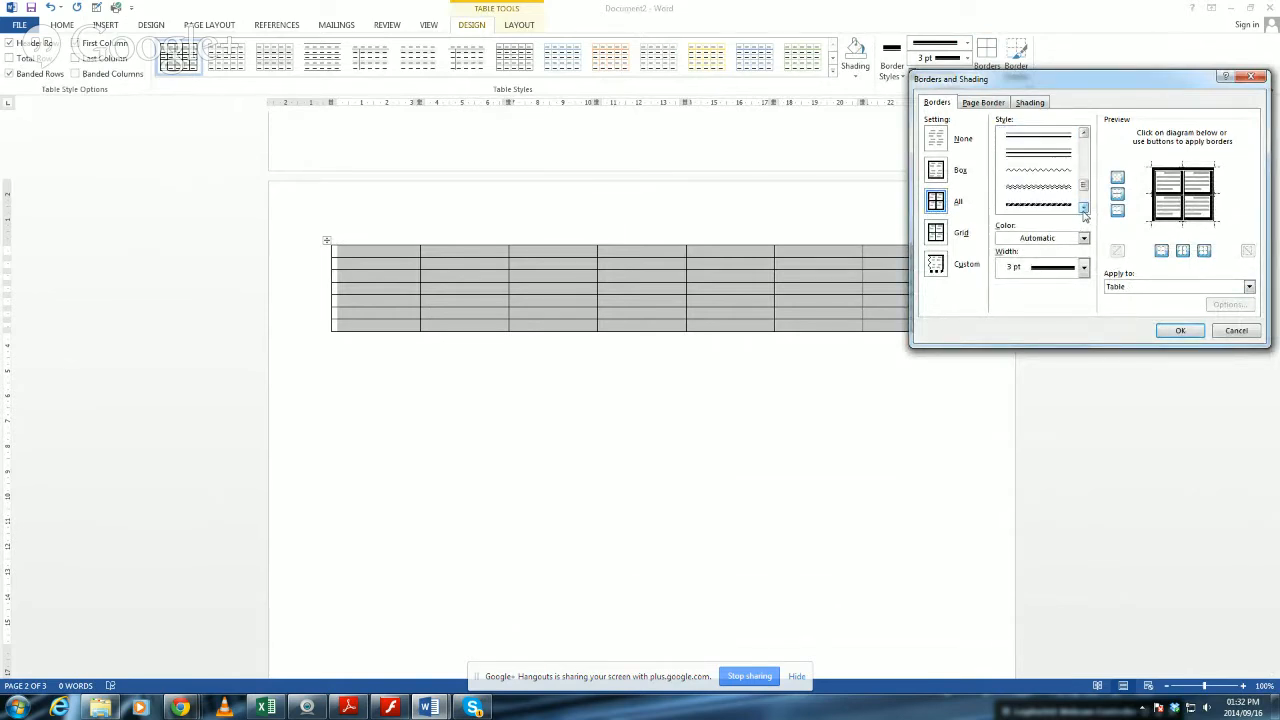
click(1066, 177)
click(1186, 332)
click(738, 503)
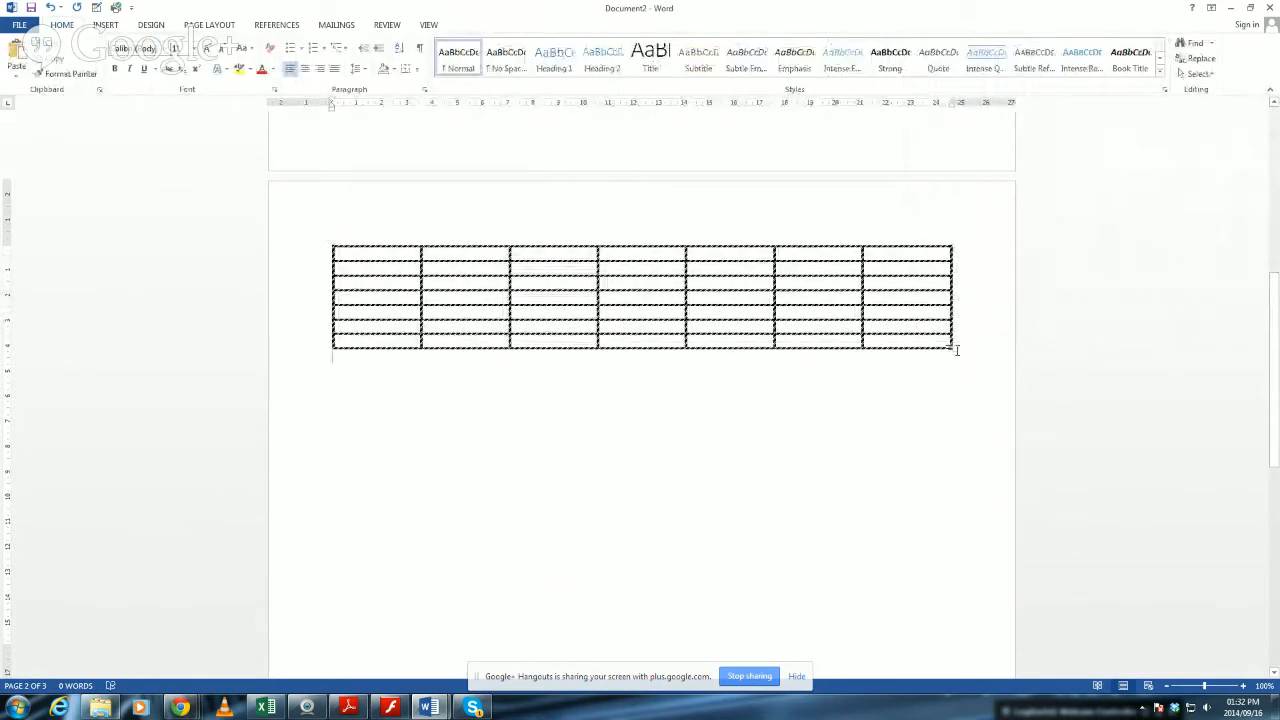
drag(948, 346, 966, 400)
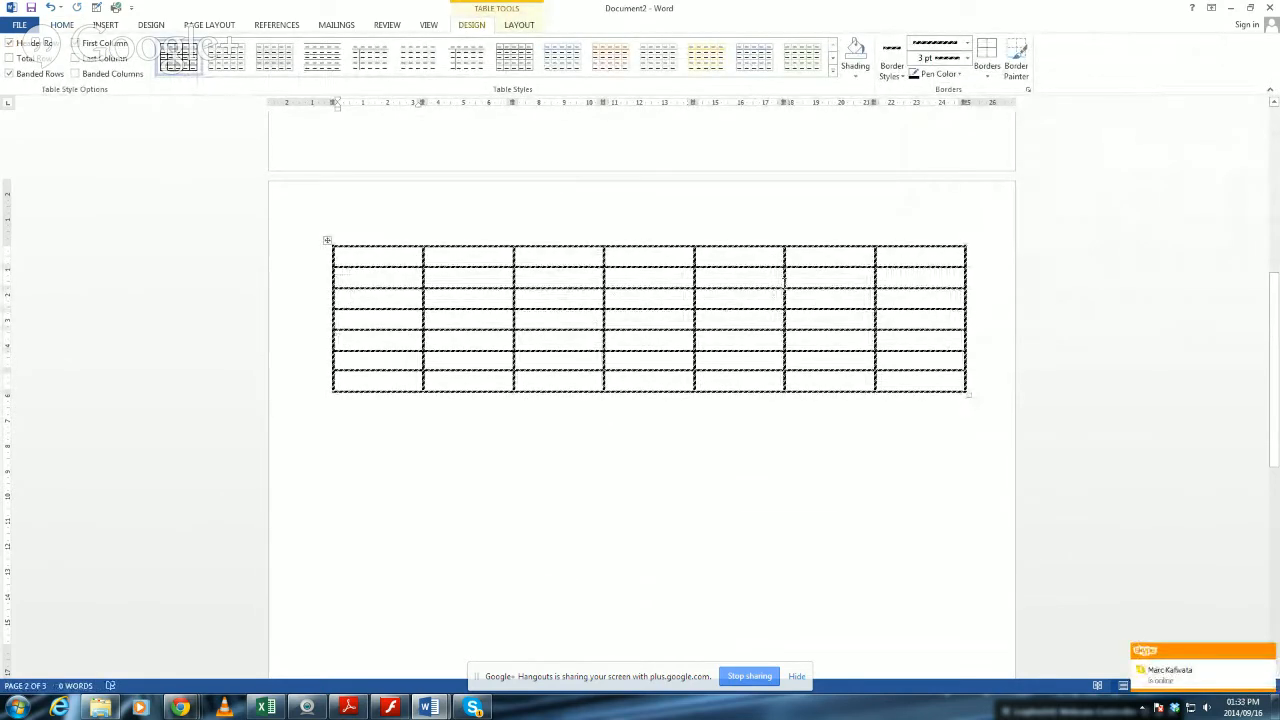
Delete the table's last two columns and undo the deletion, two times in a row.
click(828, 230)
click(833, 274)
shift+click(966, 390)
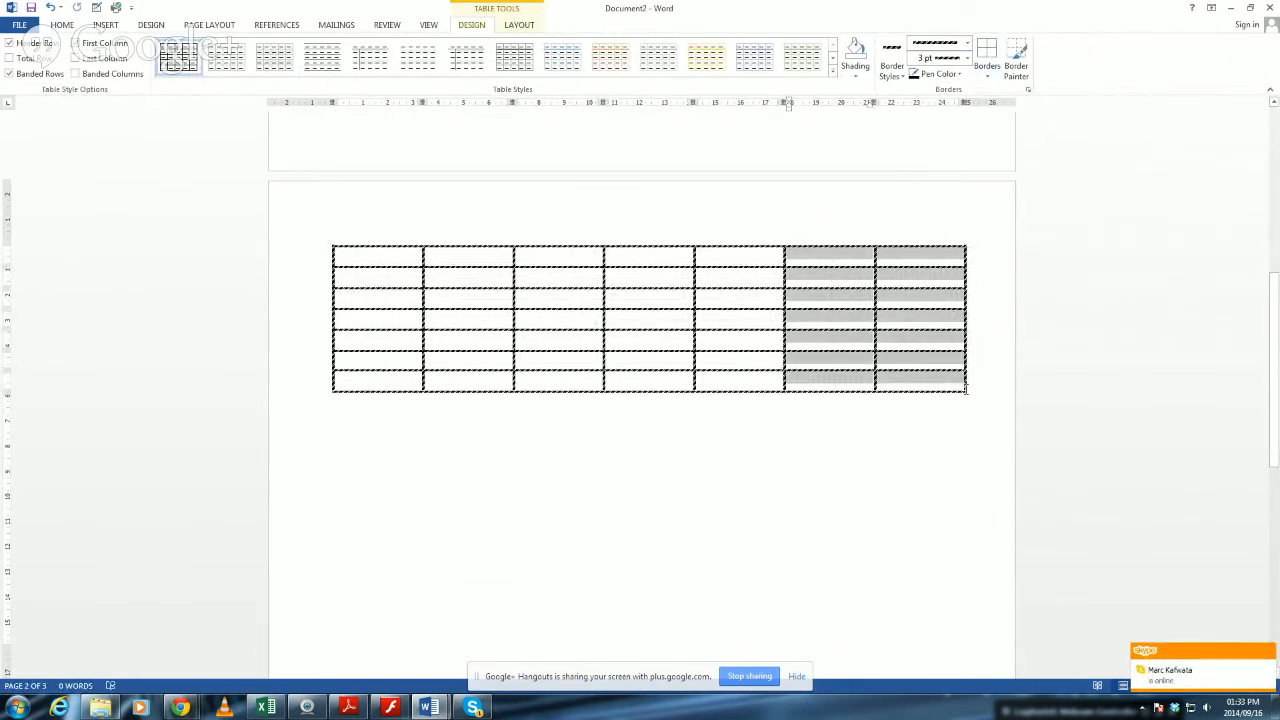
key(BackSpace)
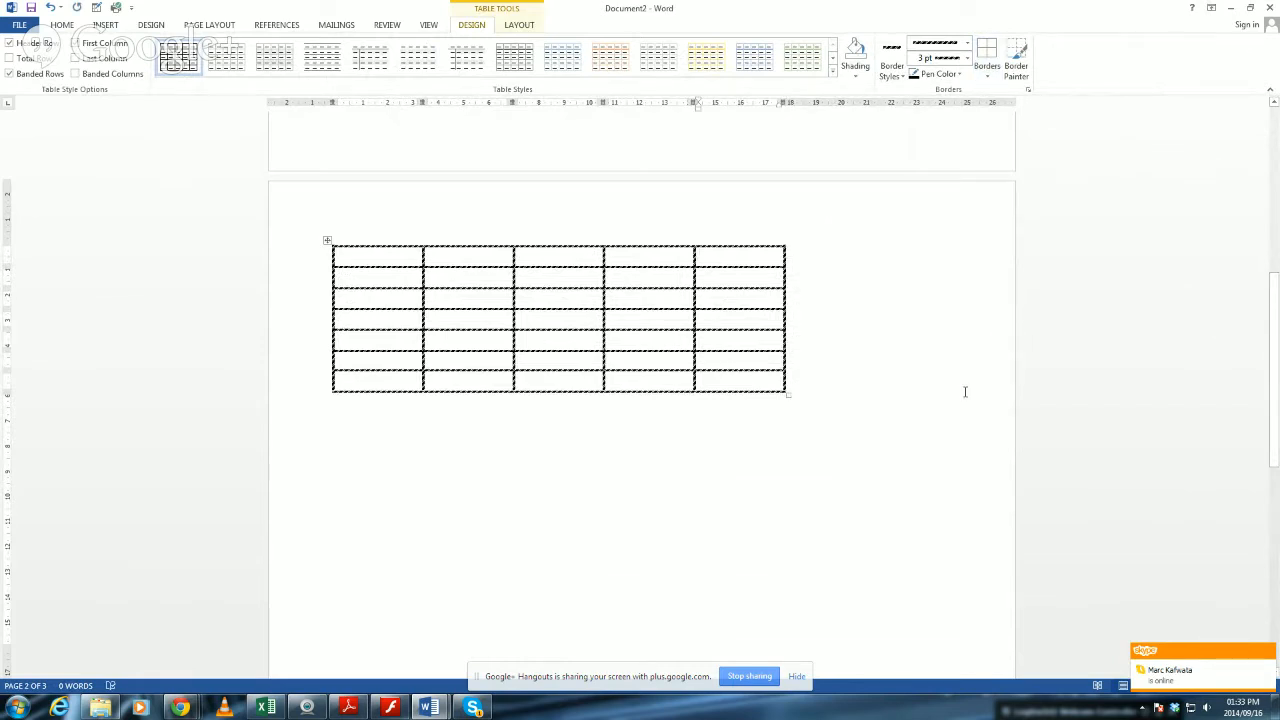
key(ctrl+z)
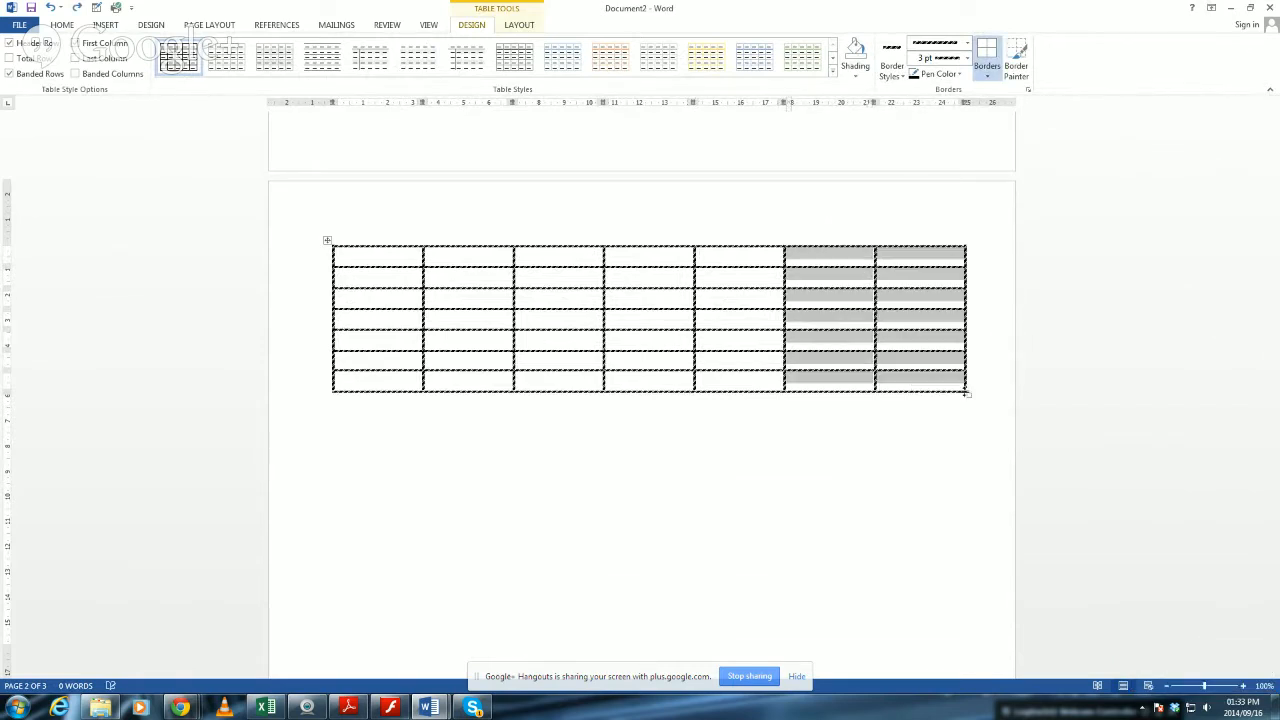
click(965, 384)
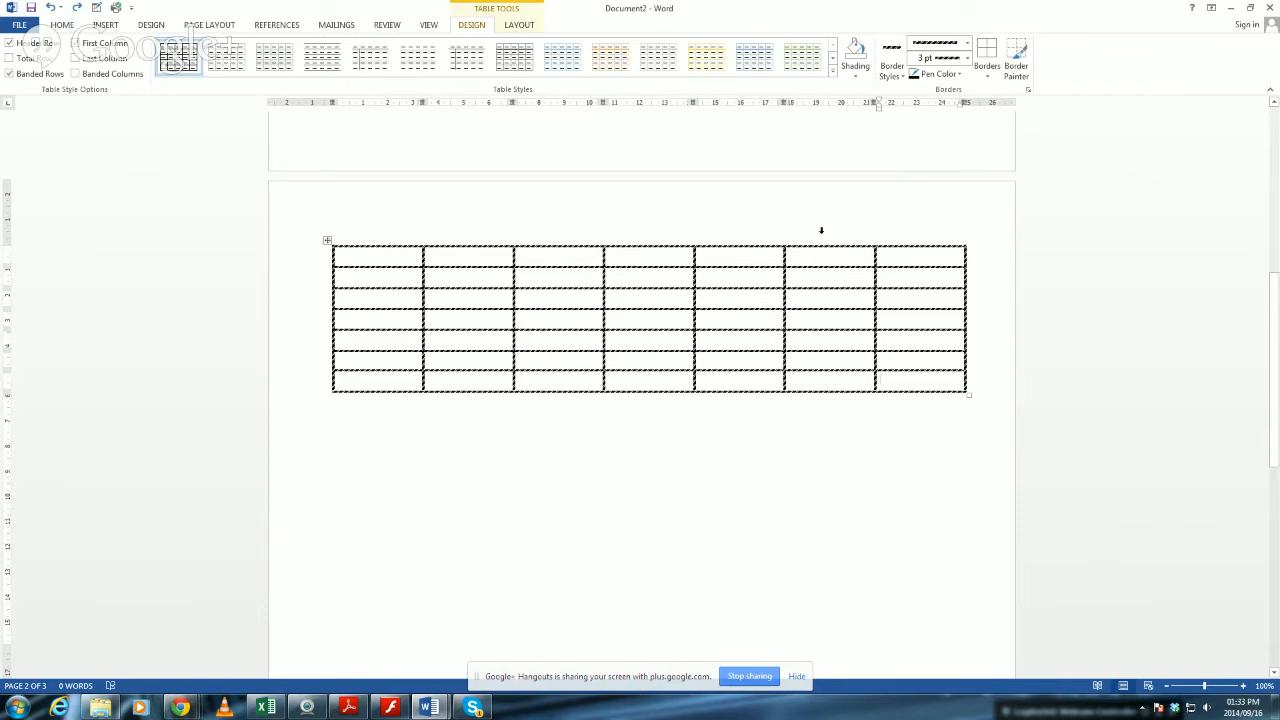
drag(821, 231, 923, 243)
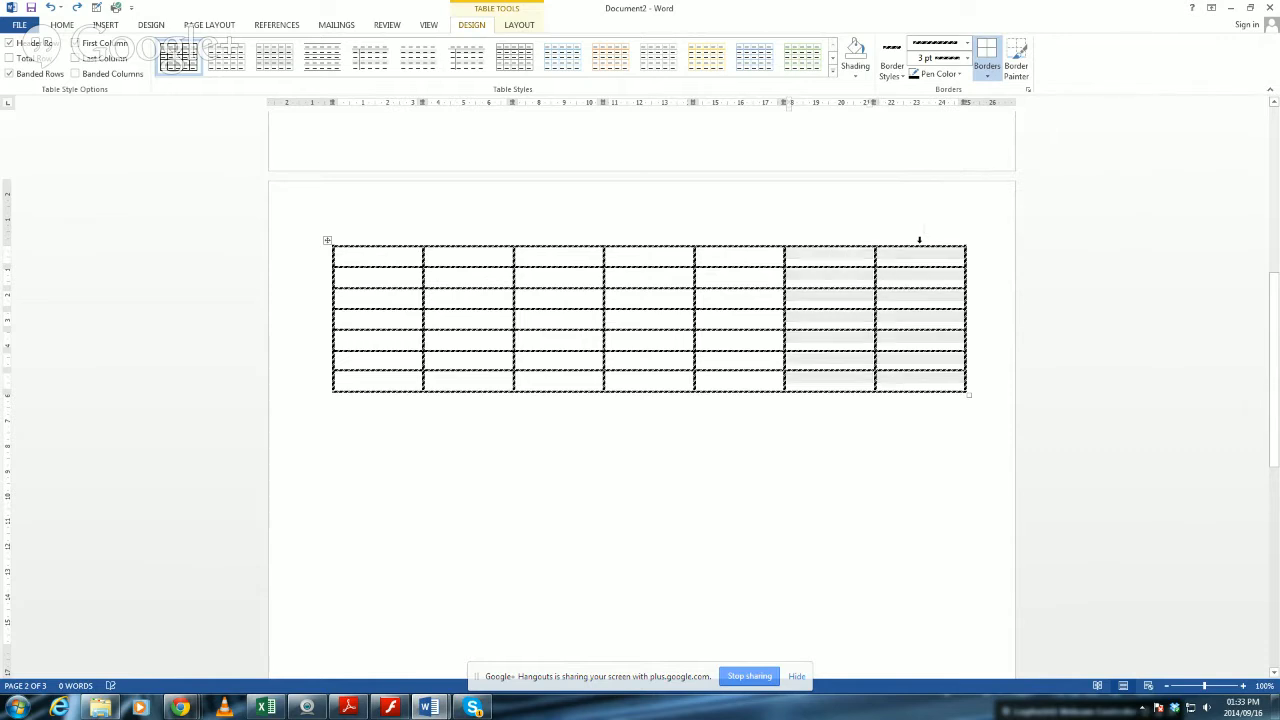
key(BackSpace)
key(ctrl+z)
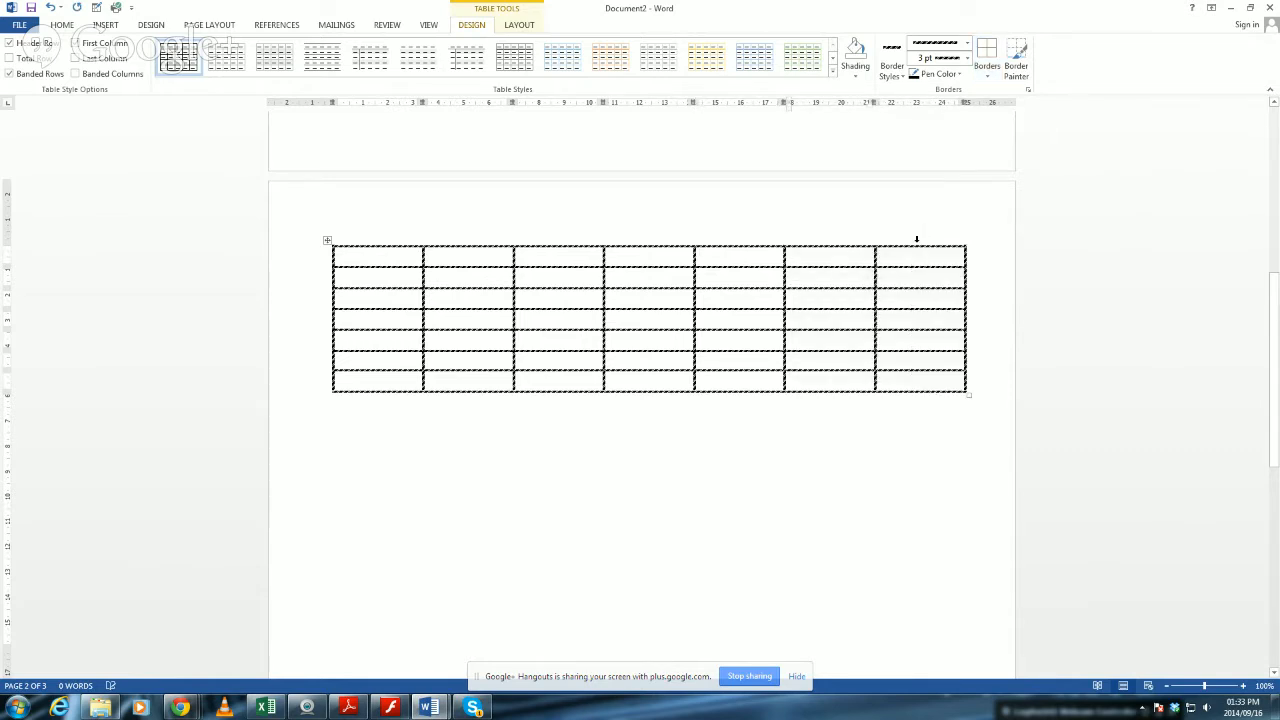
Select all rows of the table from the page margin and clear the selection.
click(449, 420)
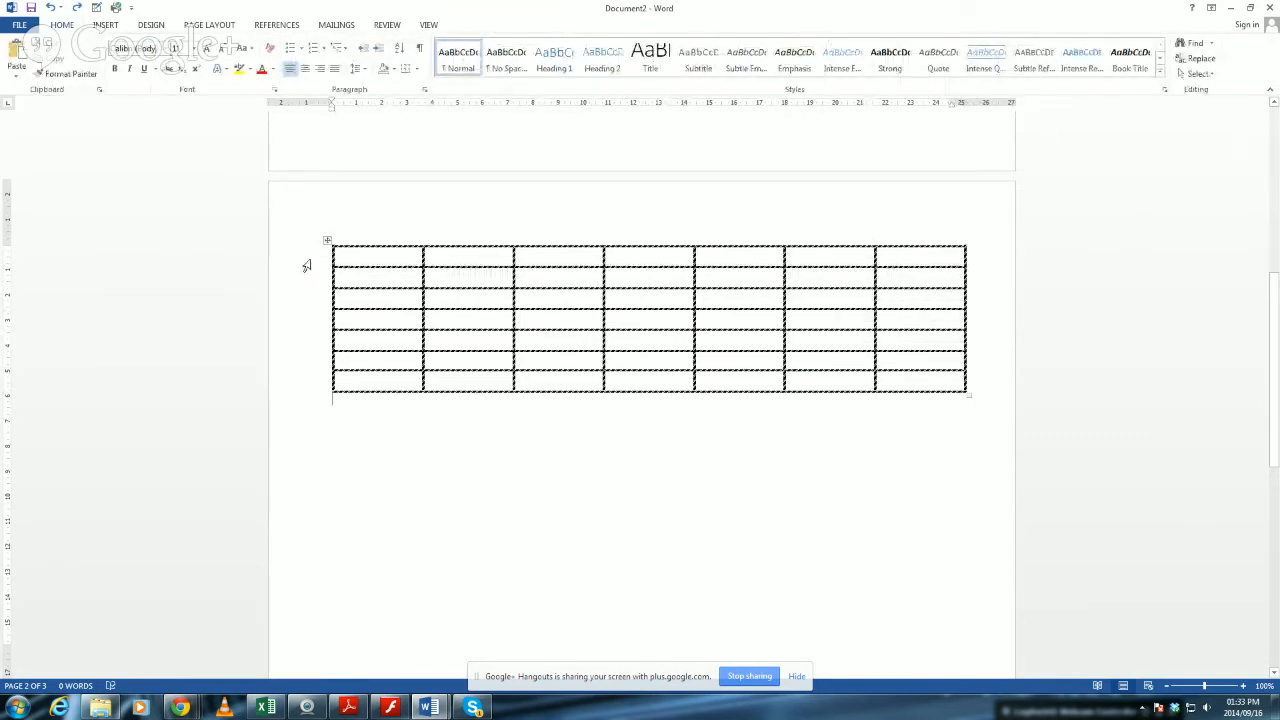
drag(313, 261, 309, 400)
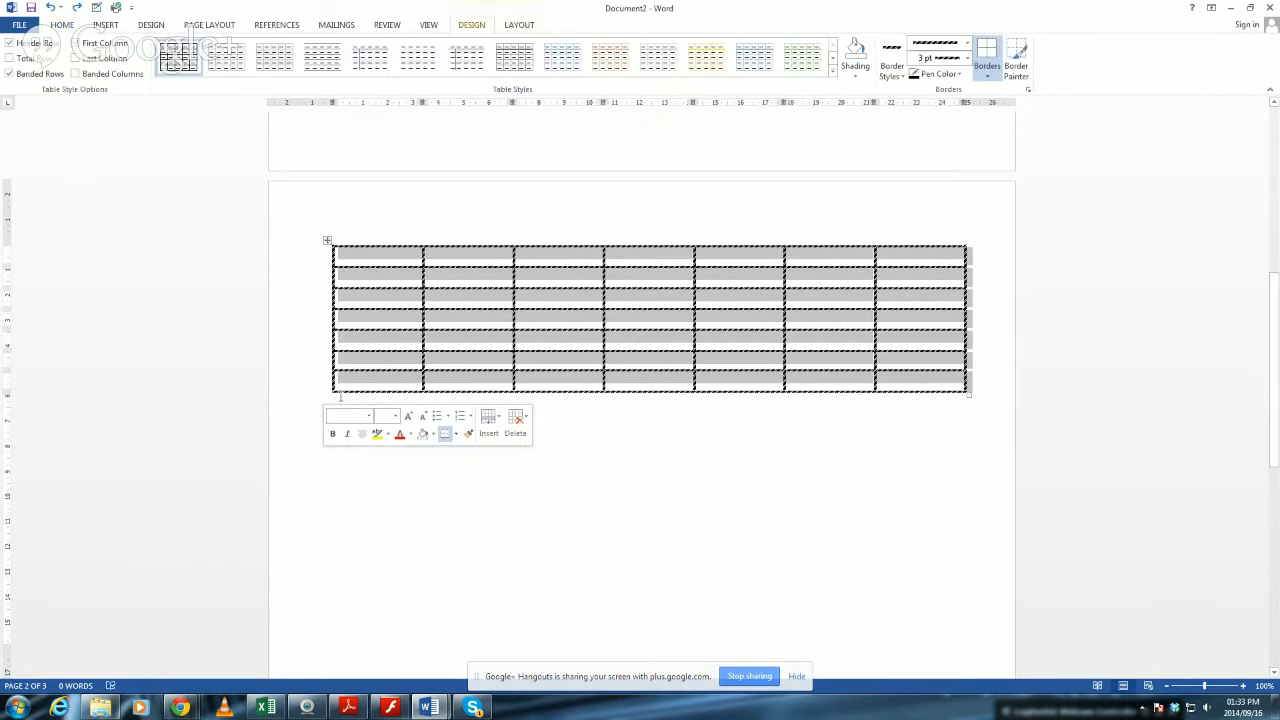
click(398, 384)
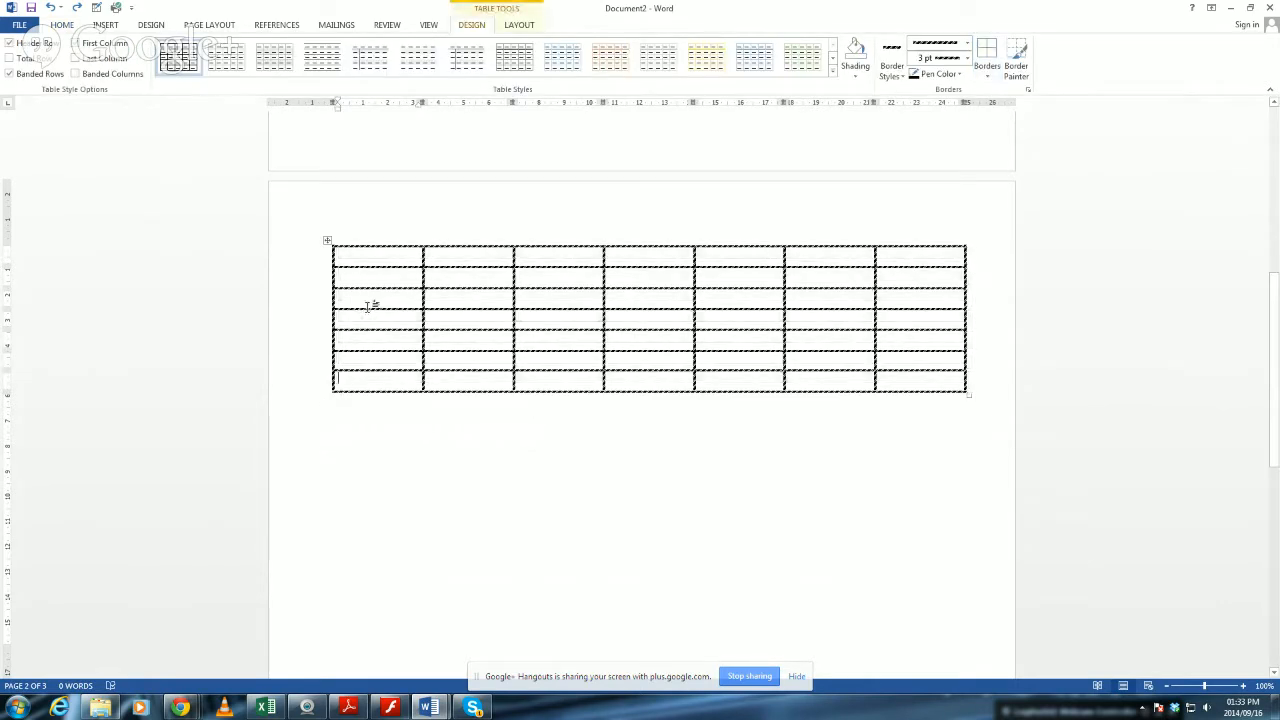
Try to increase the height of the third row and slightly widen the first column, and undo both changes.
drag(368, 307, 368, 368)
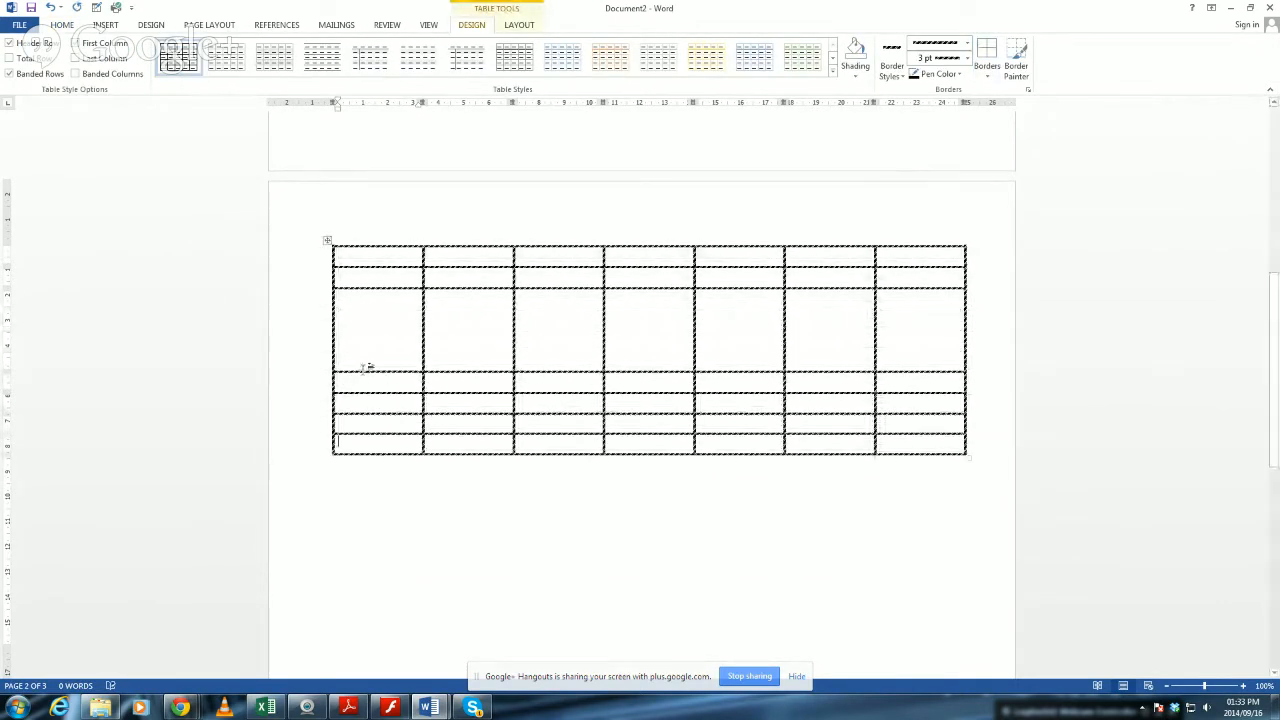
mouse_move(422, 346)
mouse_down()
mouse_move(496, 358)
mouse_move(377, 349)
mouse_move(426, 352)
mouse_up()
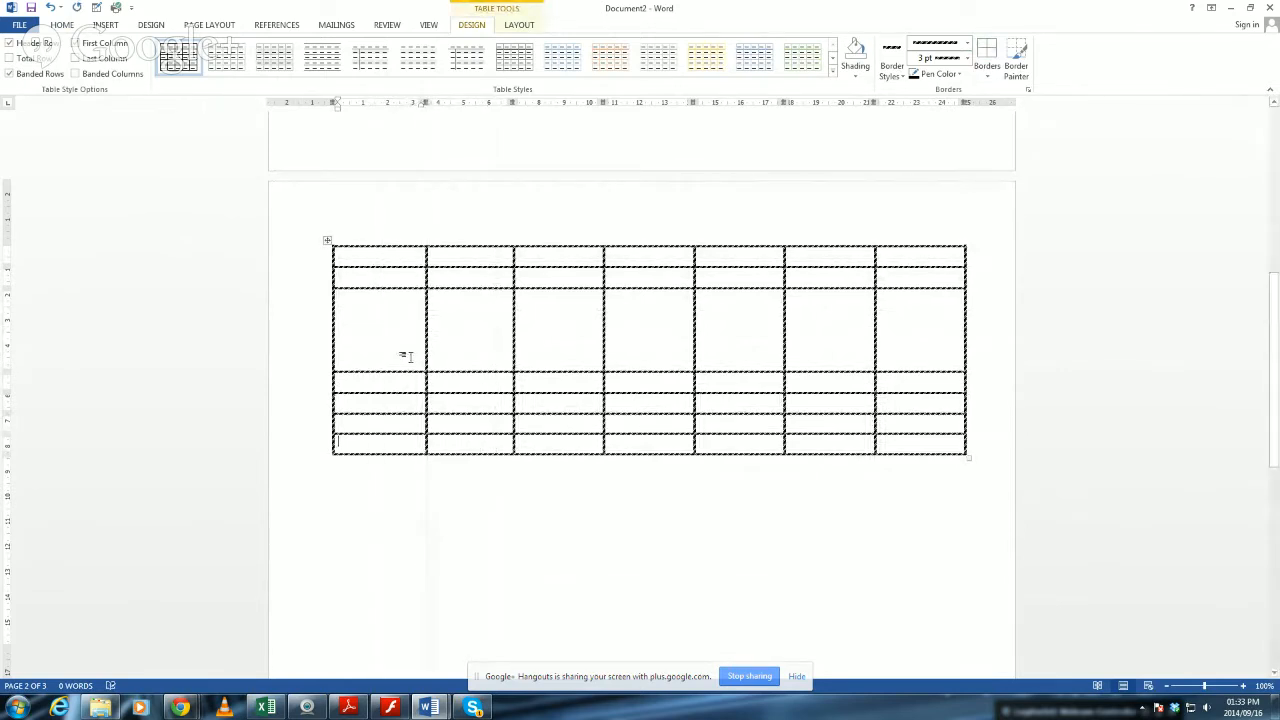
key(ctrl+z)
key(ctrl+z)
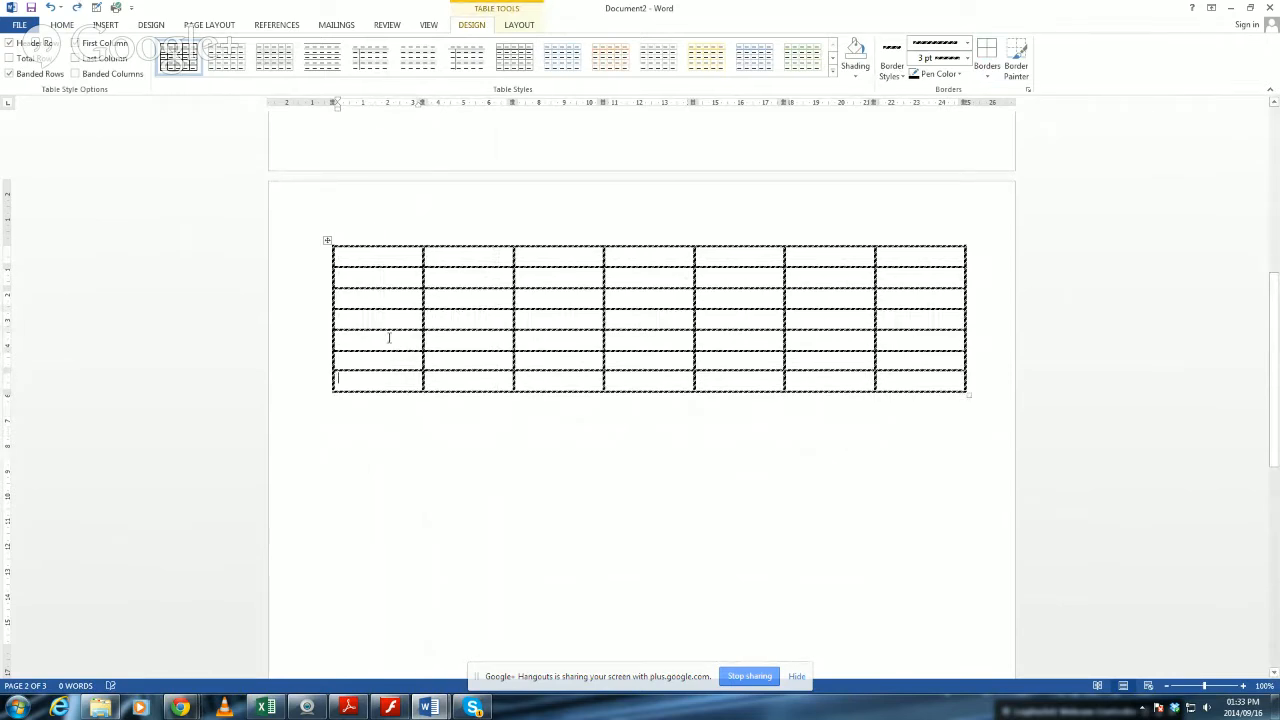
Select the table's first and second rows one at a time from the page margin, and clear the selection.
click(320, 258)
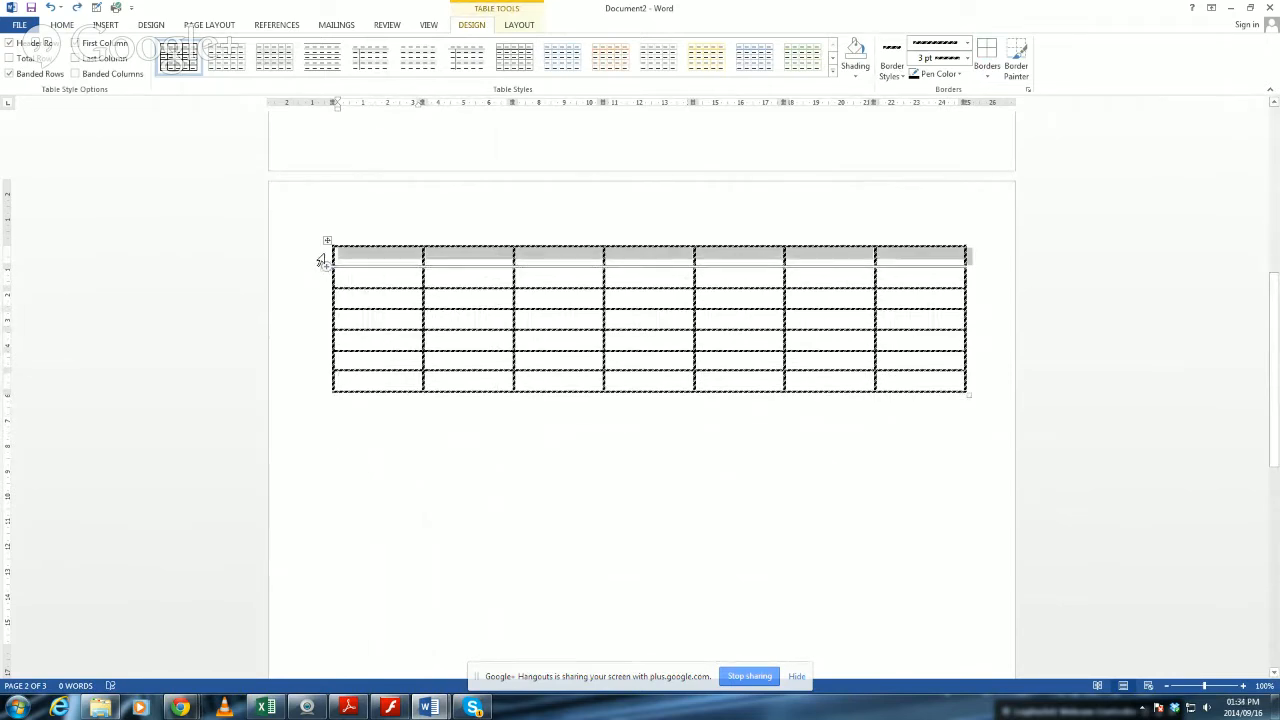
mouse_move(320, 260)
mouse_down()
mouse_move(320, 380)
mouse_move(309, 274)
mouse_up()
click(523, 451)
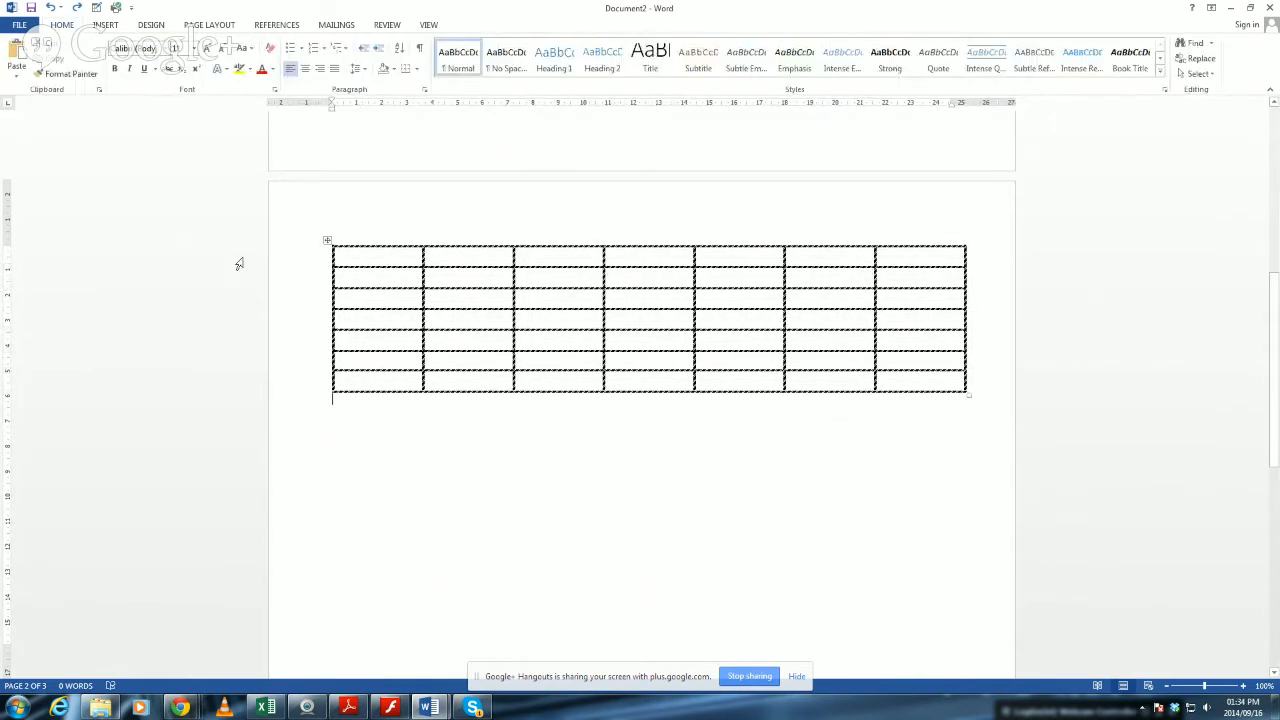
click(320, 263)
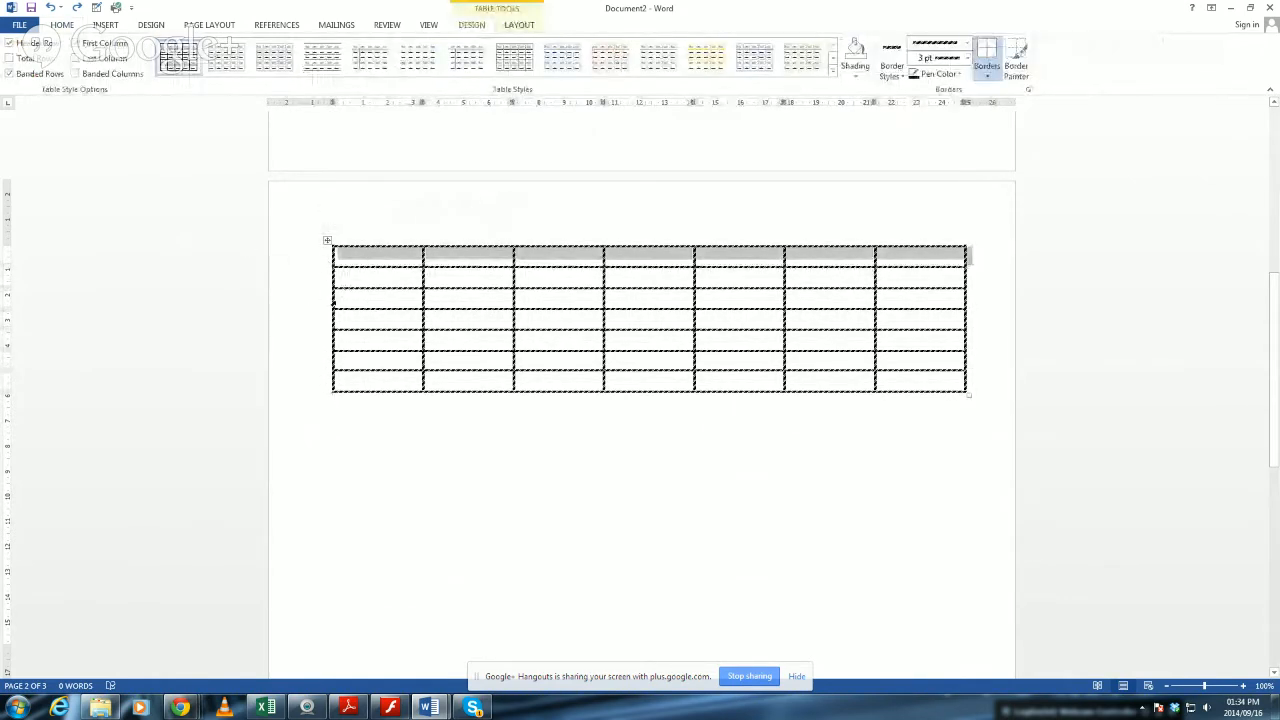
click(320, 280)
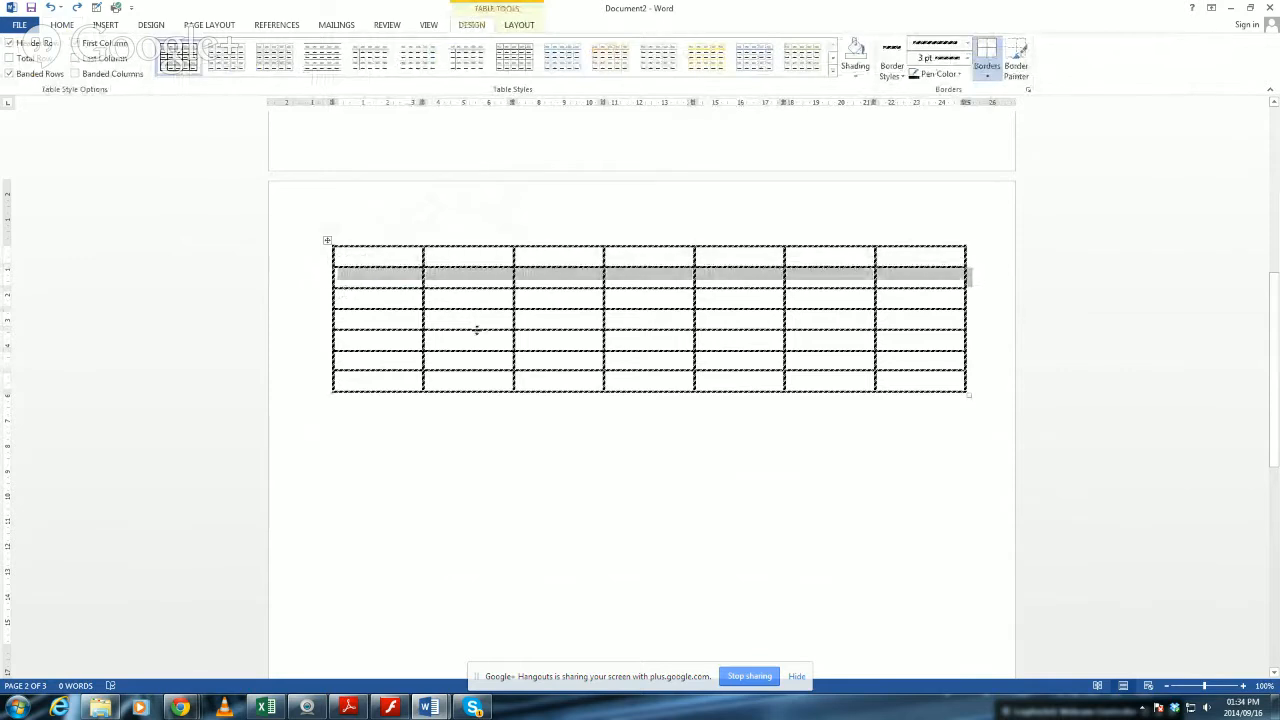
click(552, 296)
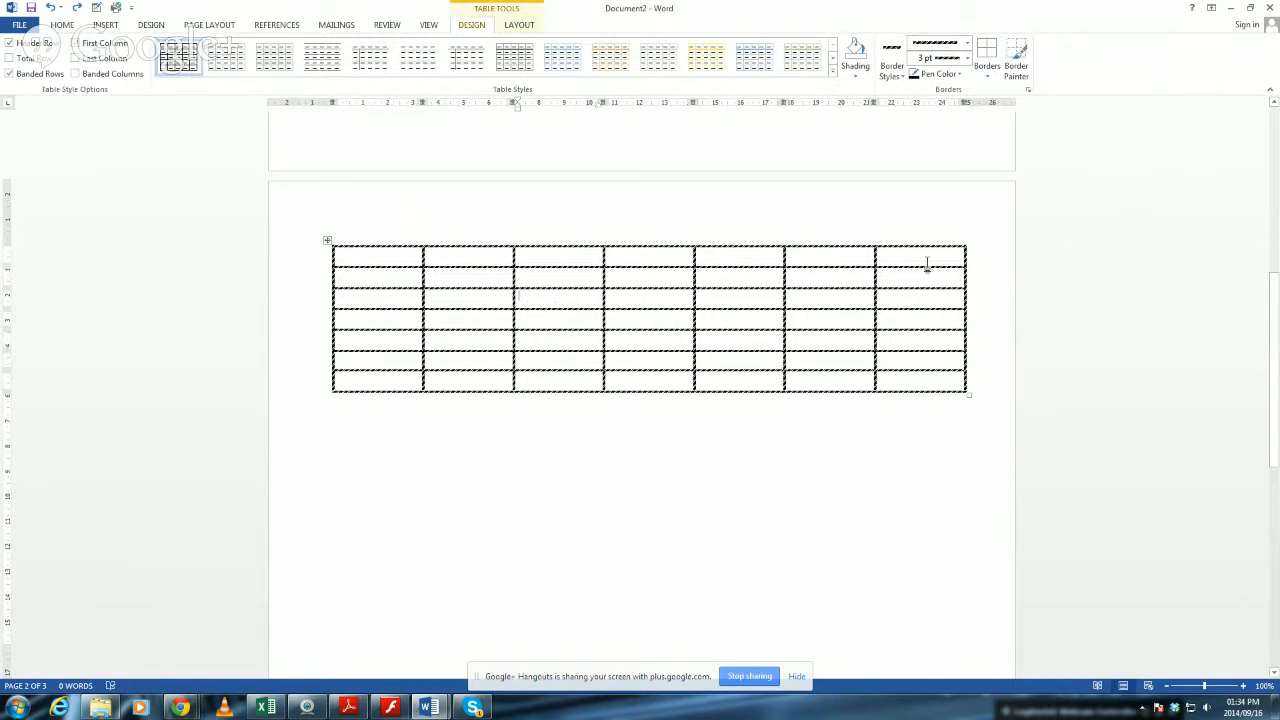
Try to delete the sixth and seventh columns of the table once more, and undo the deletion.
drag(837, 232, 908, 263)
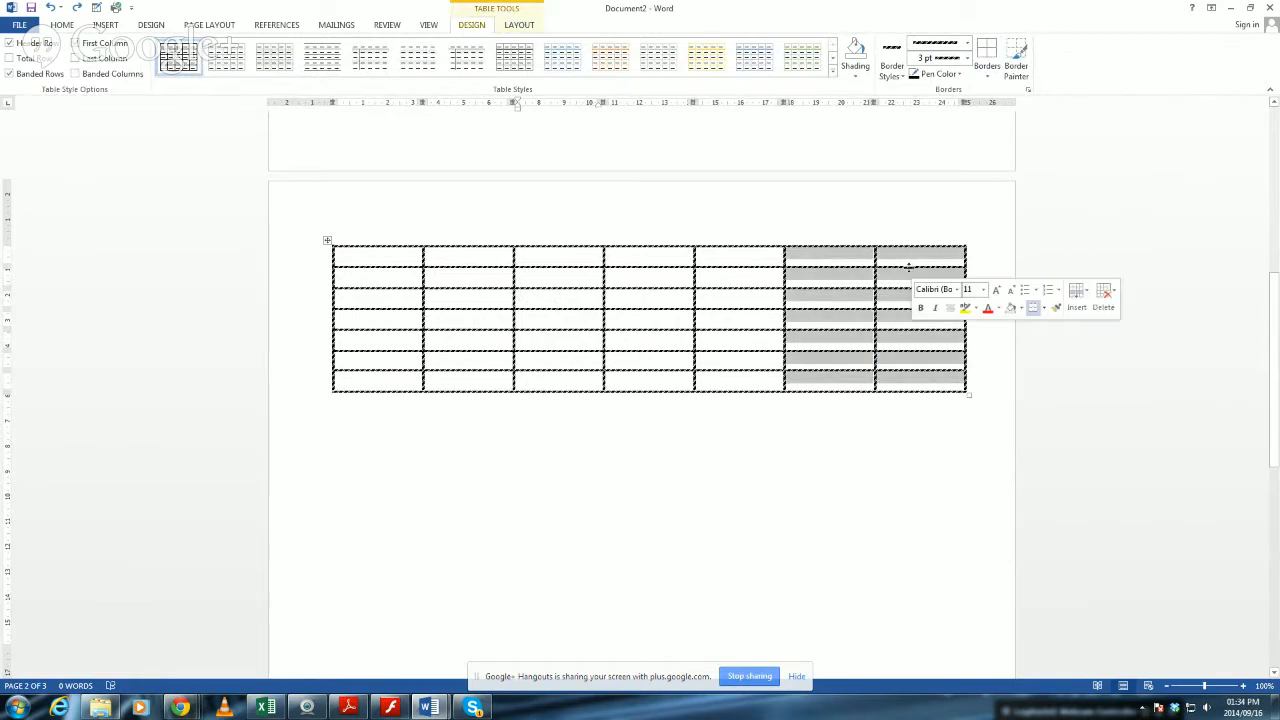
key(BackSpace)
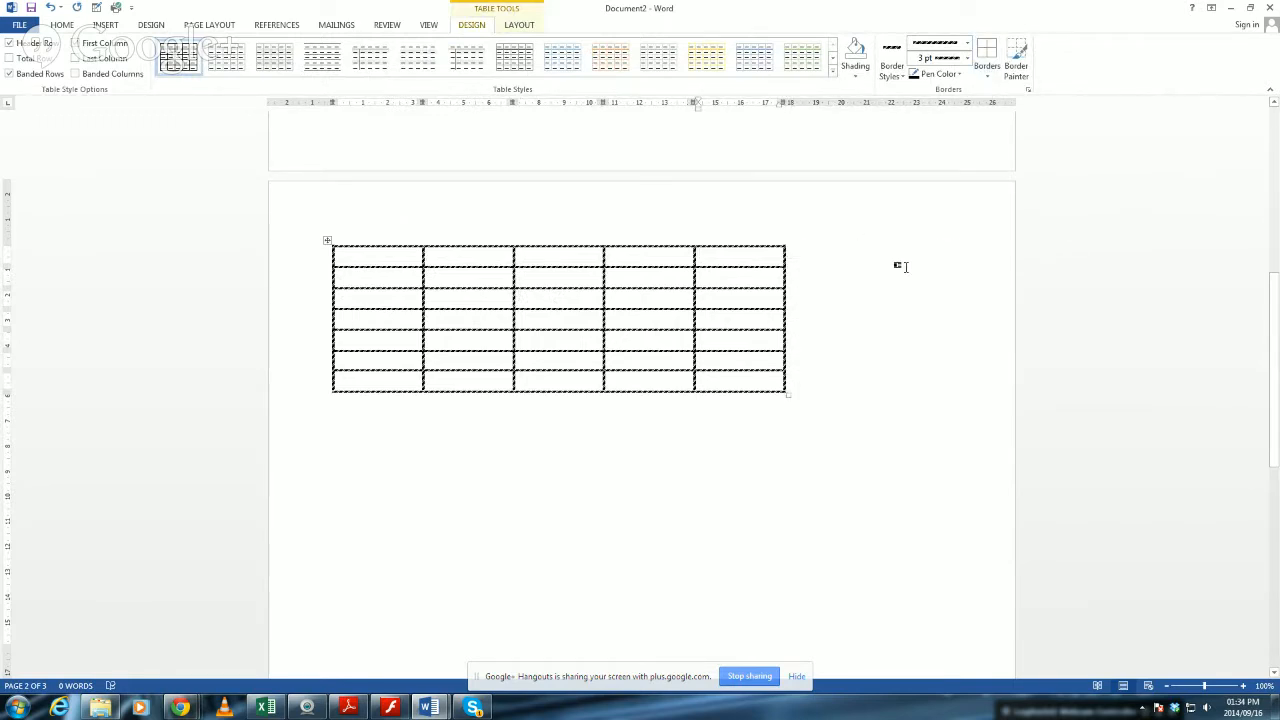
key(ctrl+z)
click(706, 460)
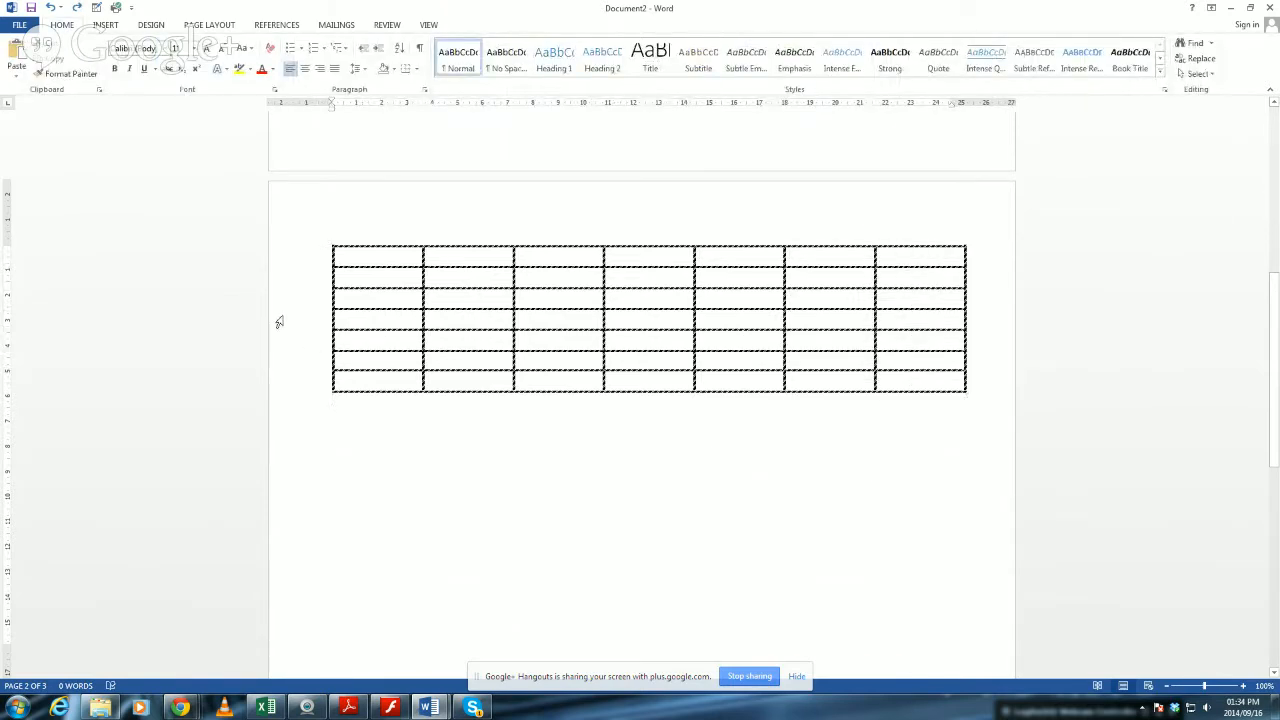
Delete the table's last two rows together with the empty paragraph below it.
drag(323, 366, 955, 412)
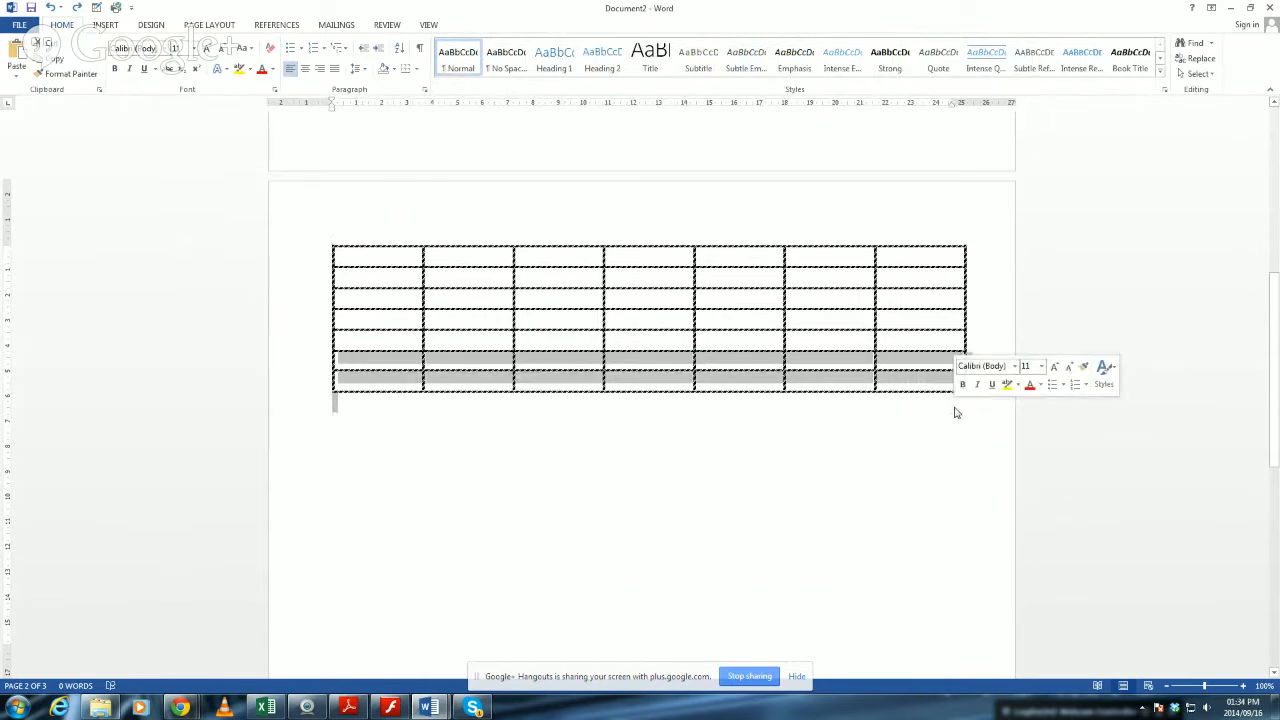
key(Delete)
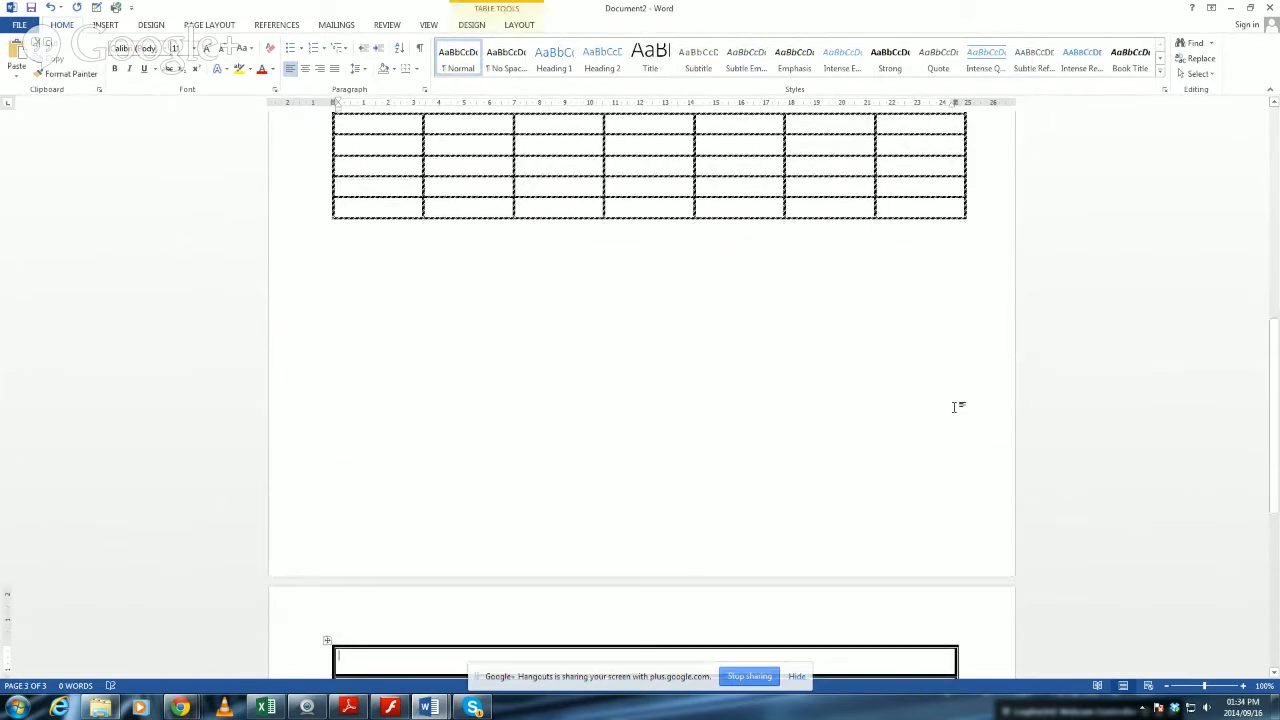
Set the document's page orientation to landscape.
right_click(776, 341)
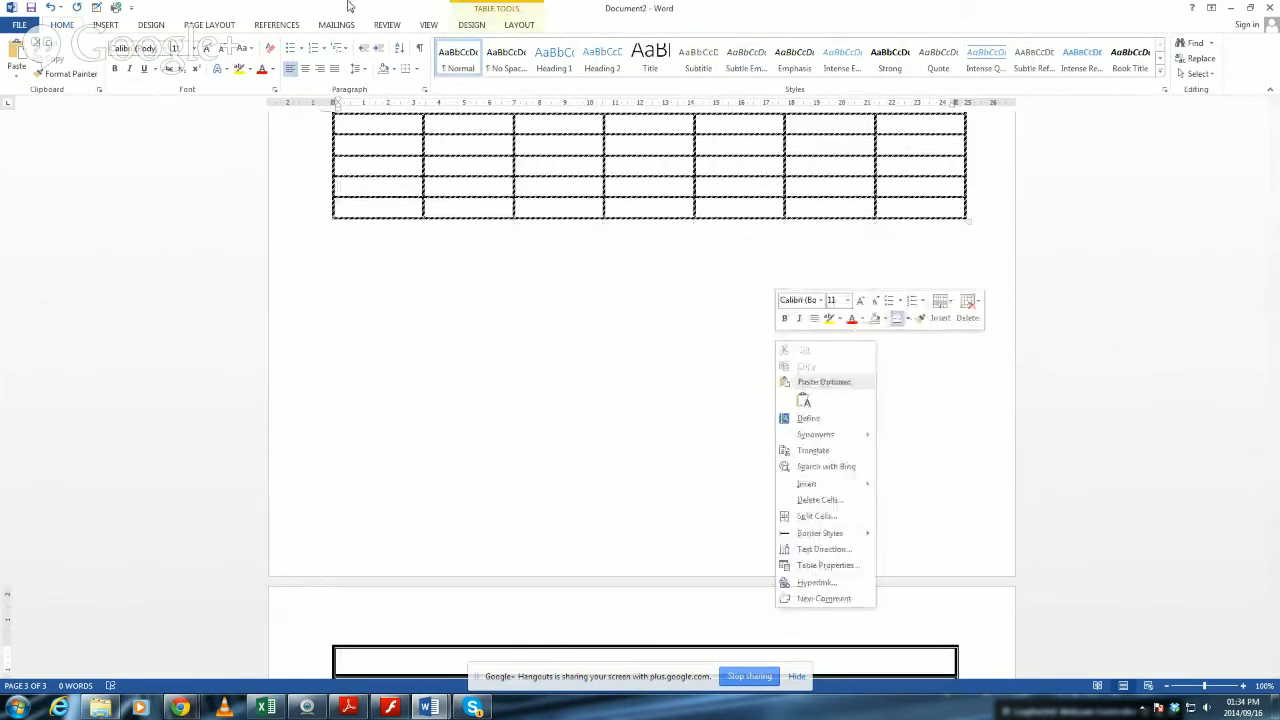
click(187, 24)
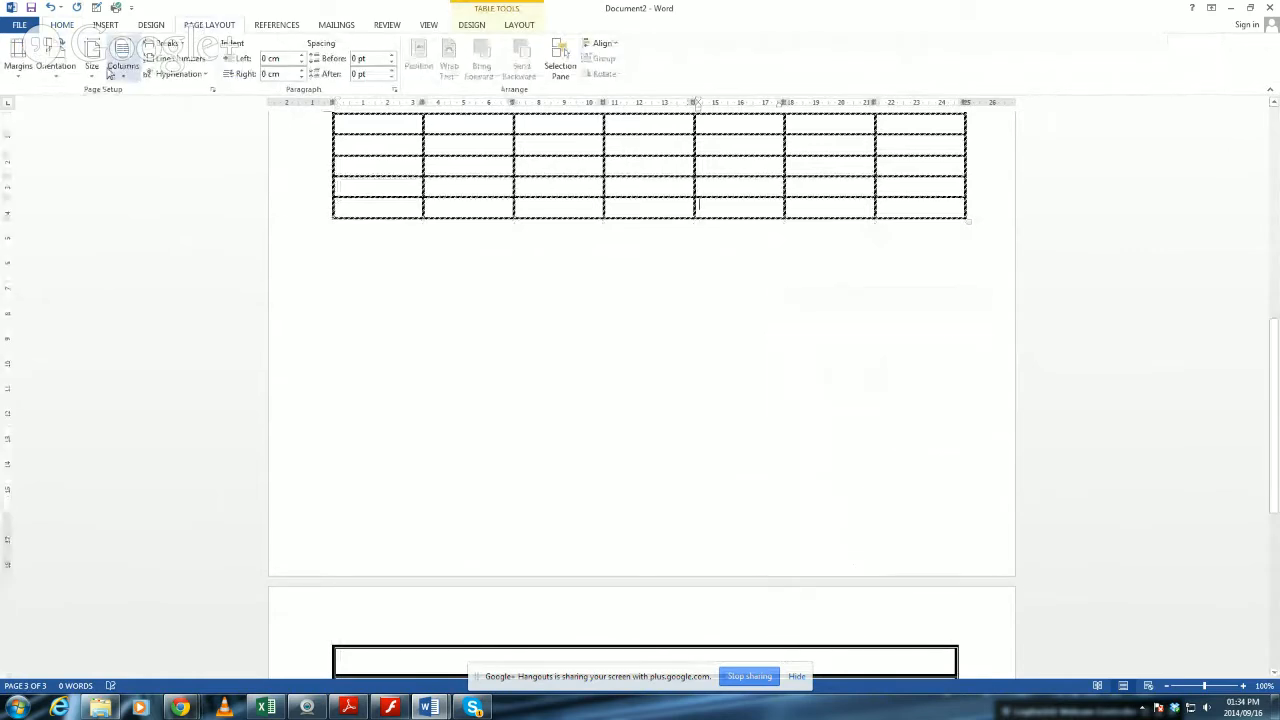
click(64, 72)
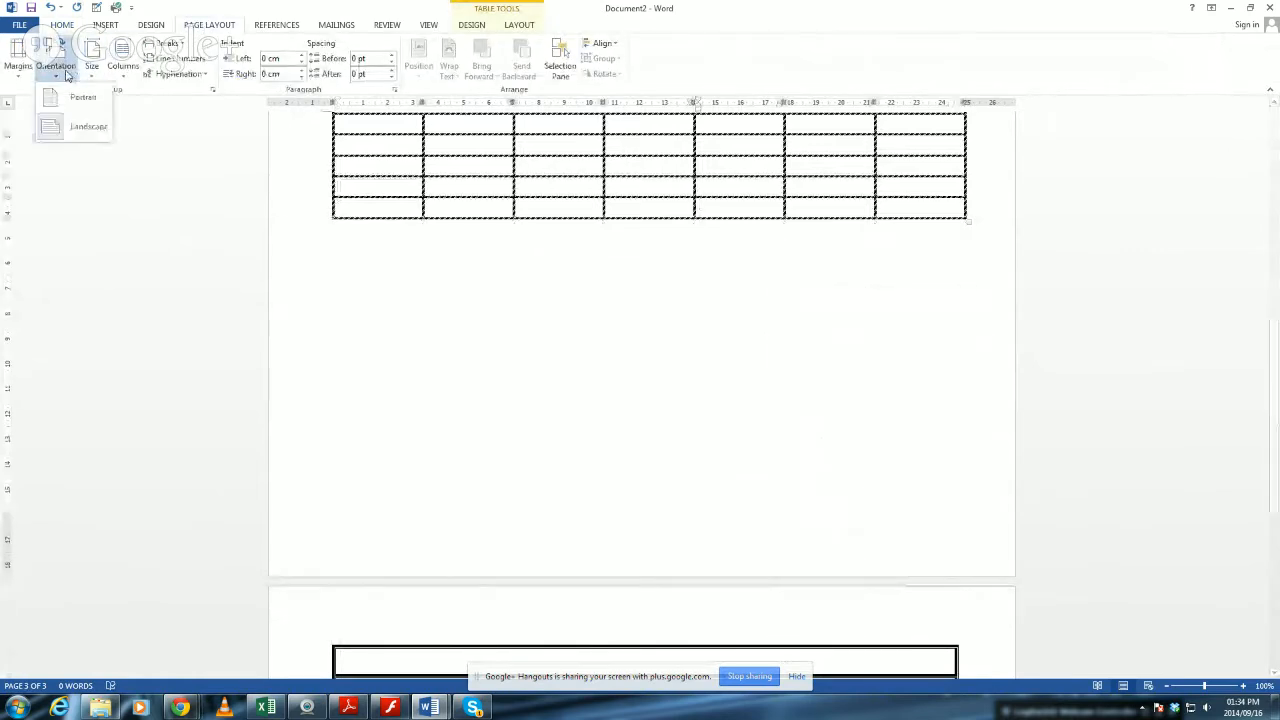
click(84, 128)
Delete the sixth and seventh columns of the seven-column table on the second page.
scroll(378, 403, up, 5)
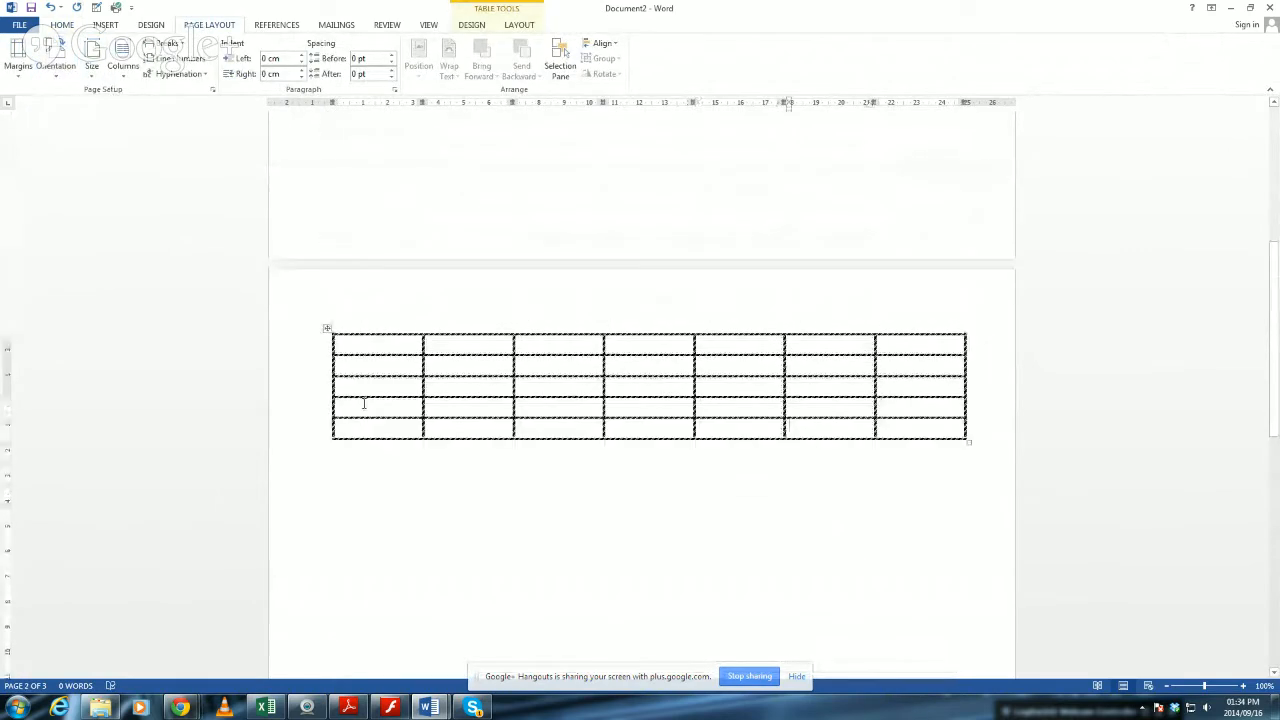
drag(812, 332, 937, 393)
key(BackSpace)
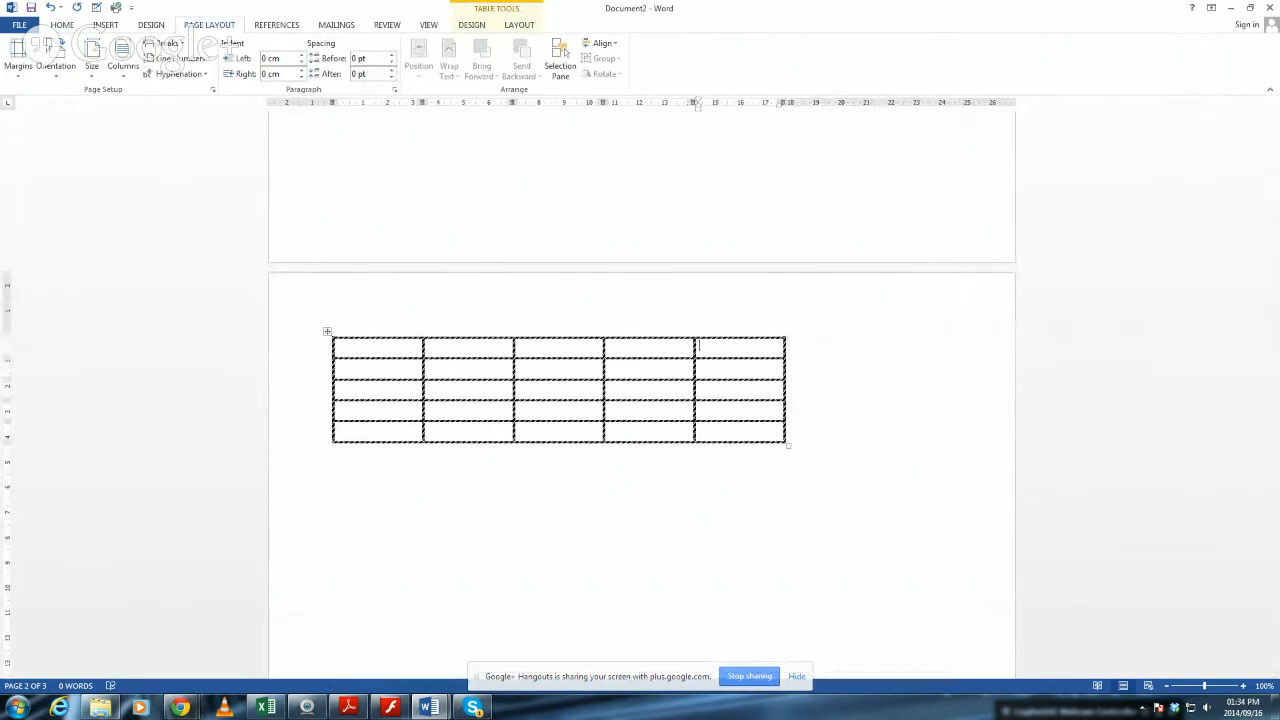
key(alt+Tab)
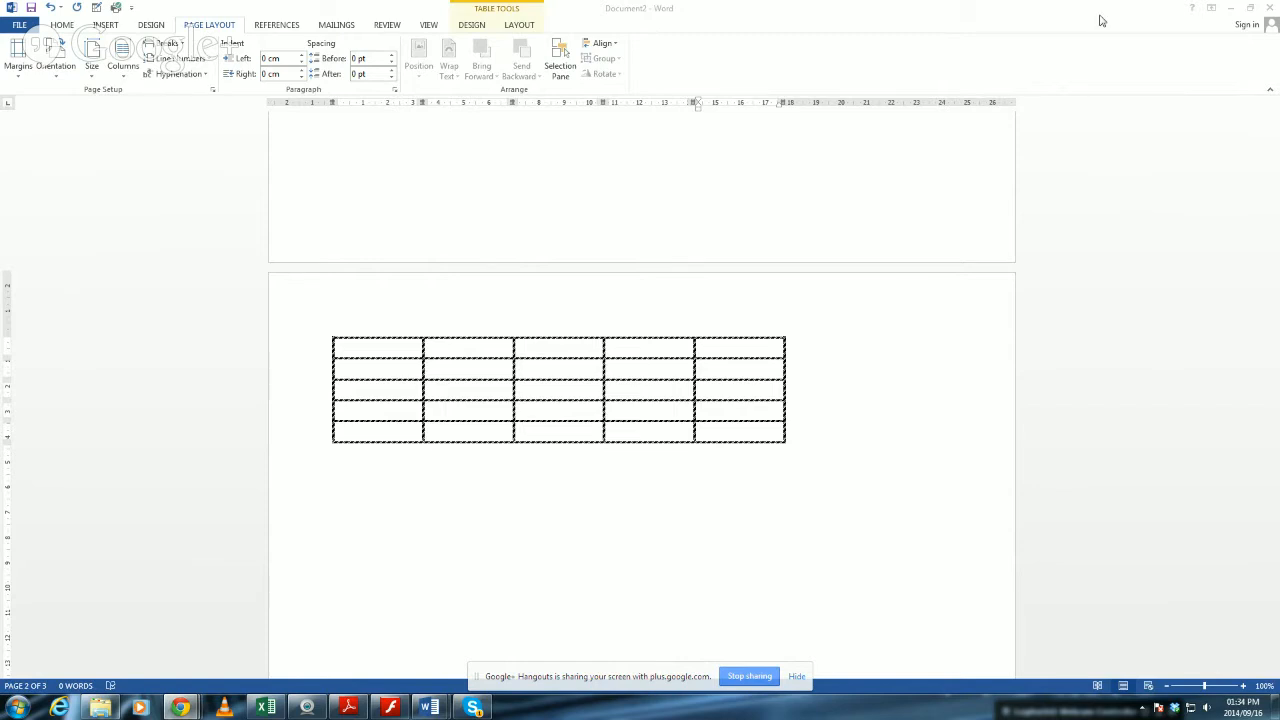
click(716, 380)
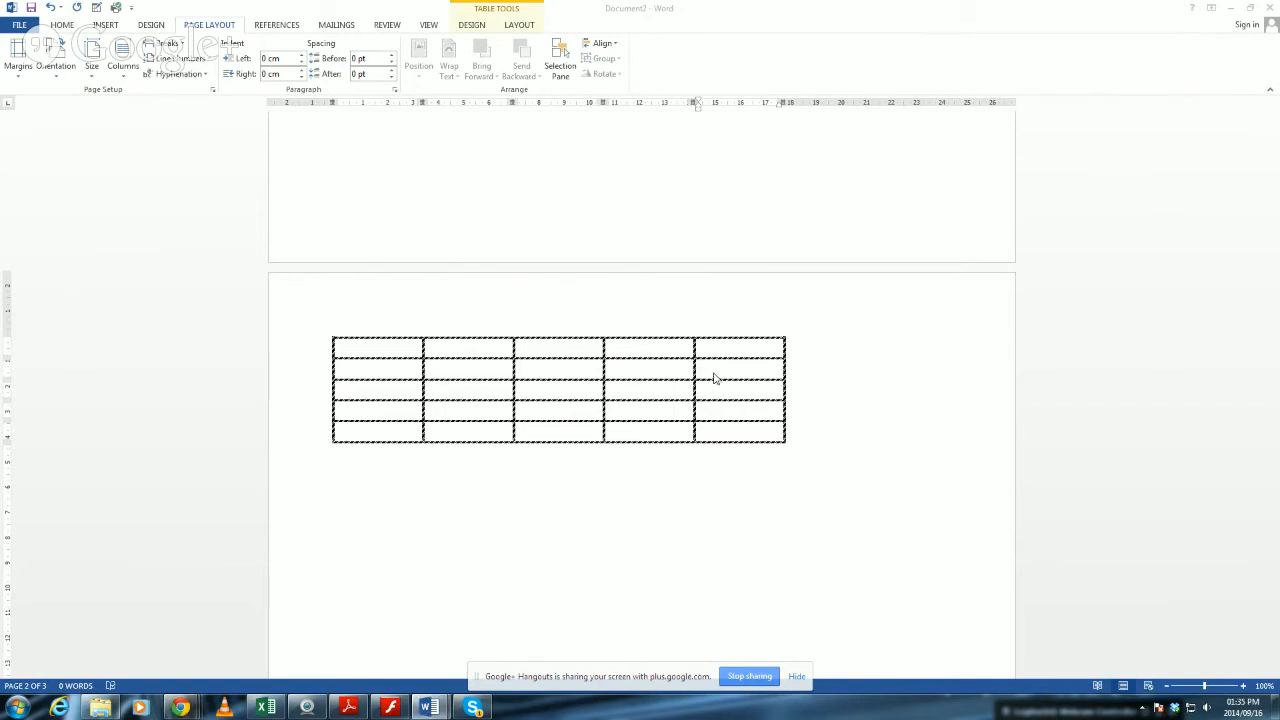
click(432, 347)
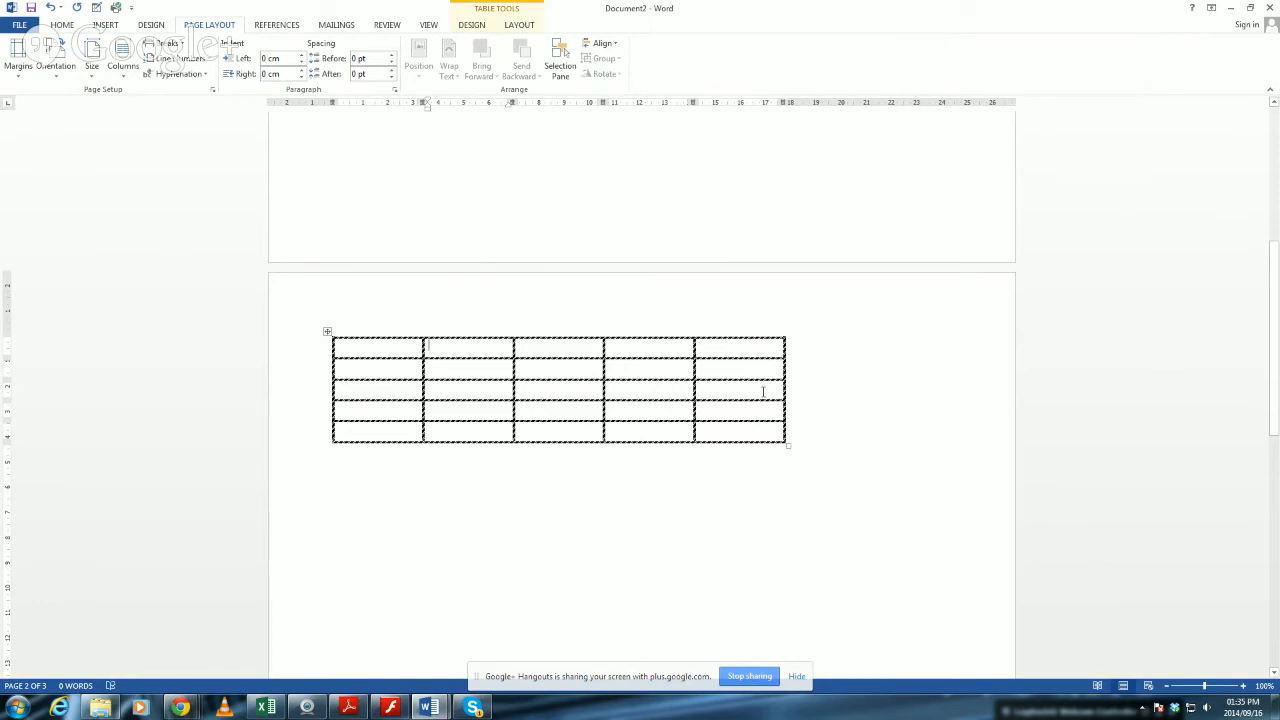
Add five rows at the bottom of the table by advancing past the last cell of its final row.
click(741, 434)
scroll(870, 440, up, 6)
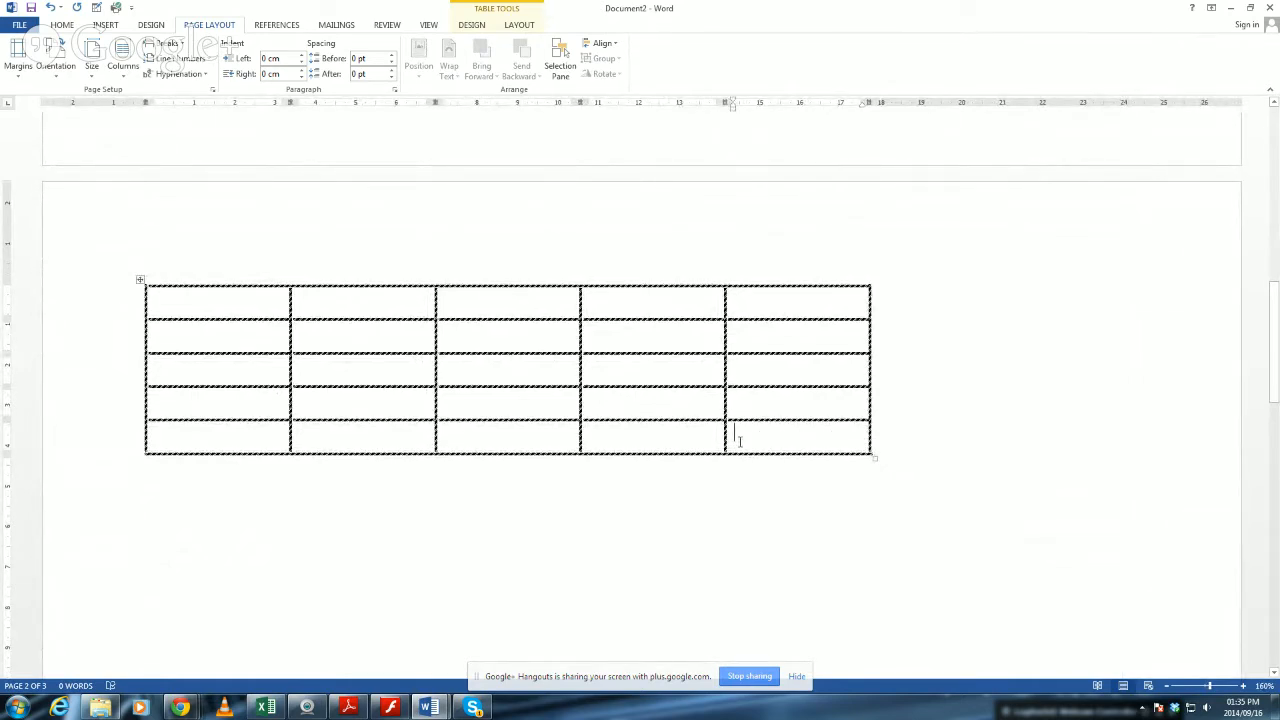
key(Tab)
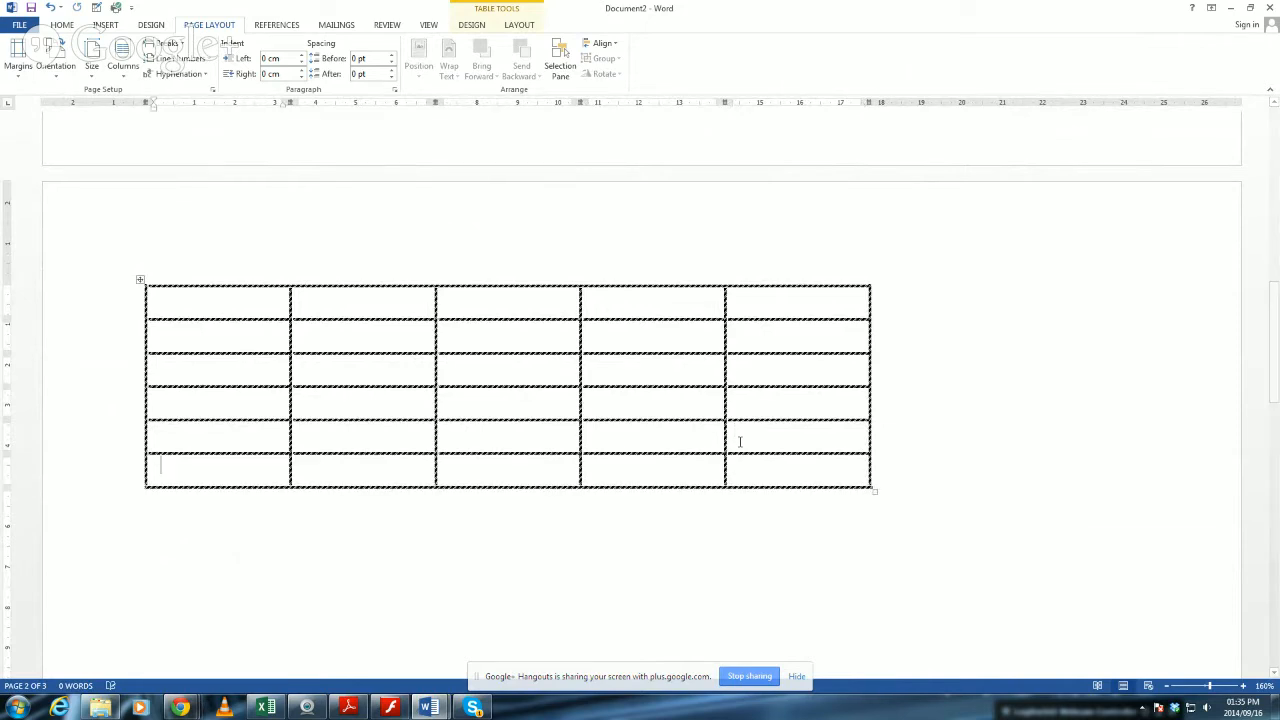
key(Tab)
click(795, 502)
key(Tab)
click(798, 530)
key(Tab)
click(805, 570)
key(Tab)
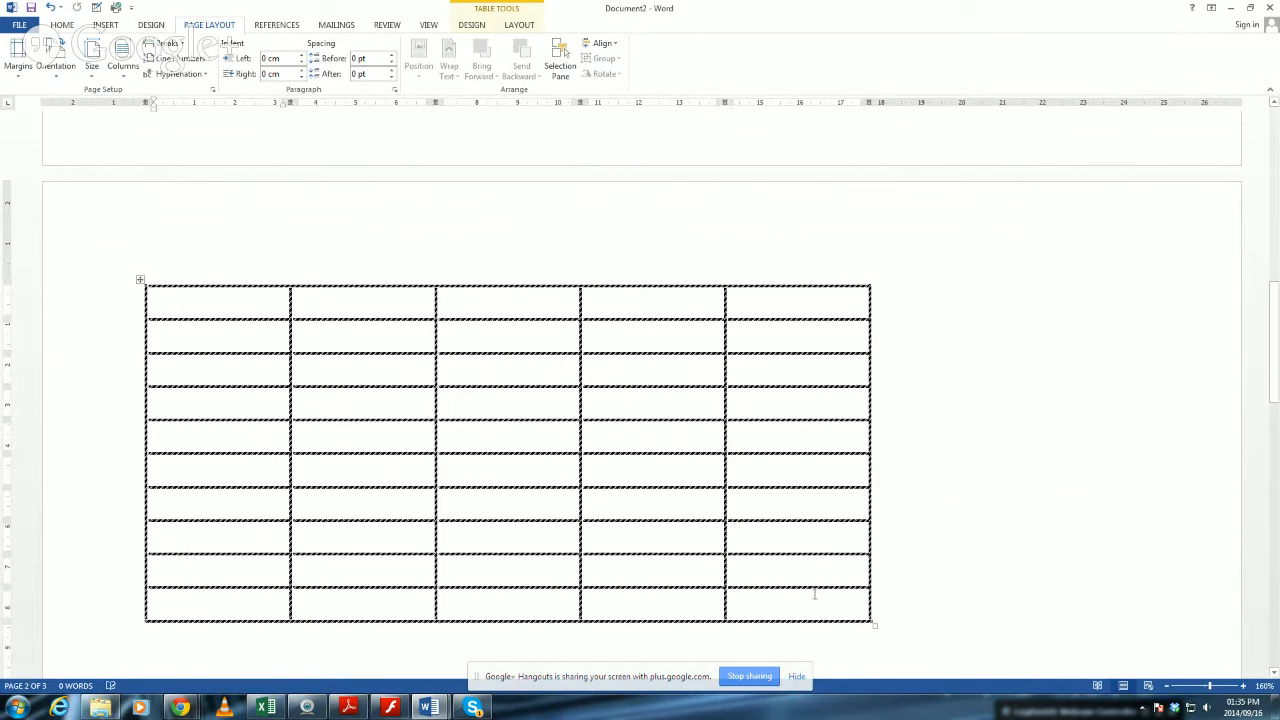
Extend the table with five more rows at the bottom, making fifteen rows in total.
click(822, 610)
key(Tab)
click(808, 617)
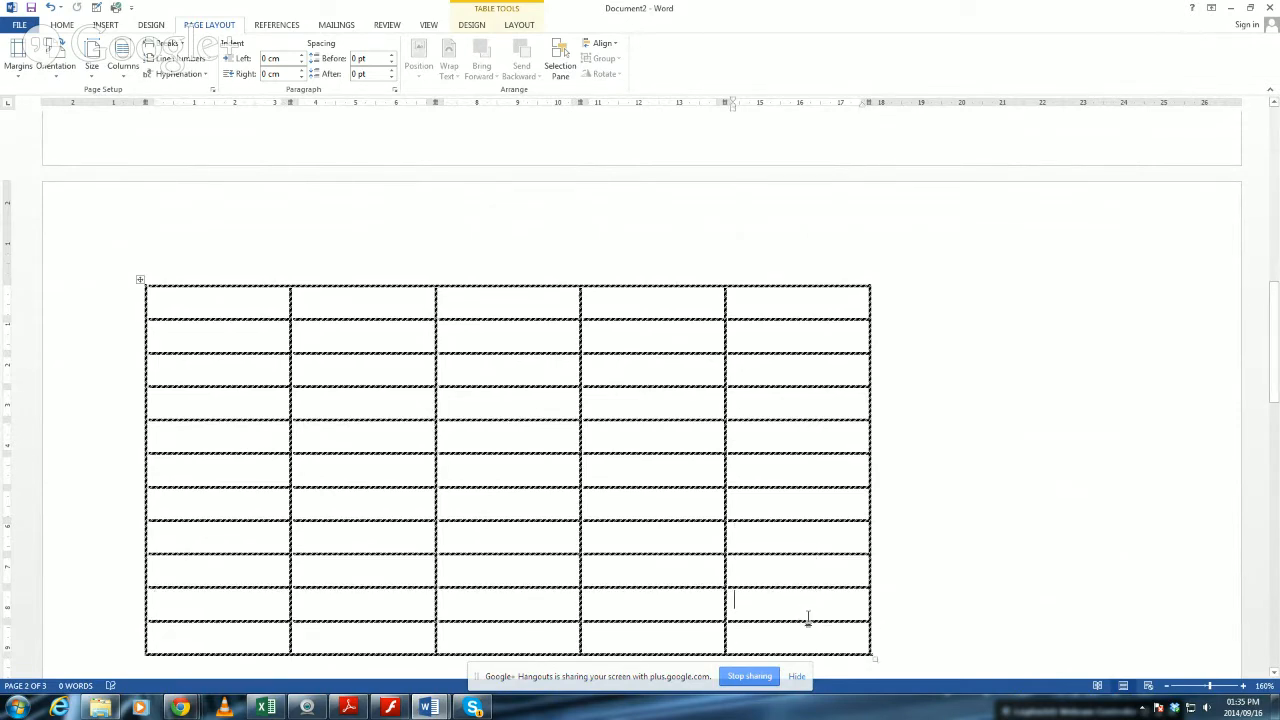
key(Tab)
scroll(814, 560, down, 5)
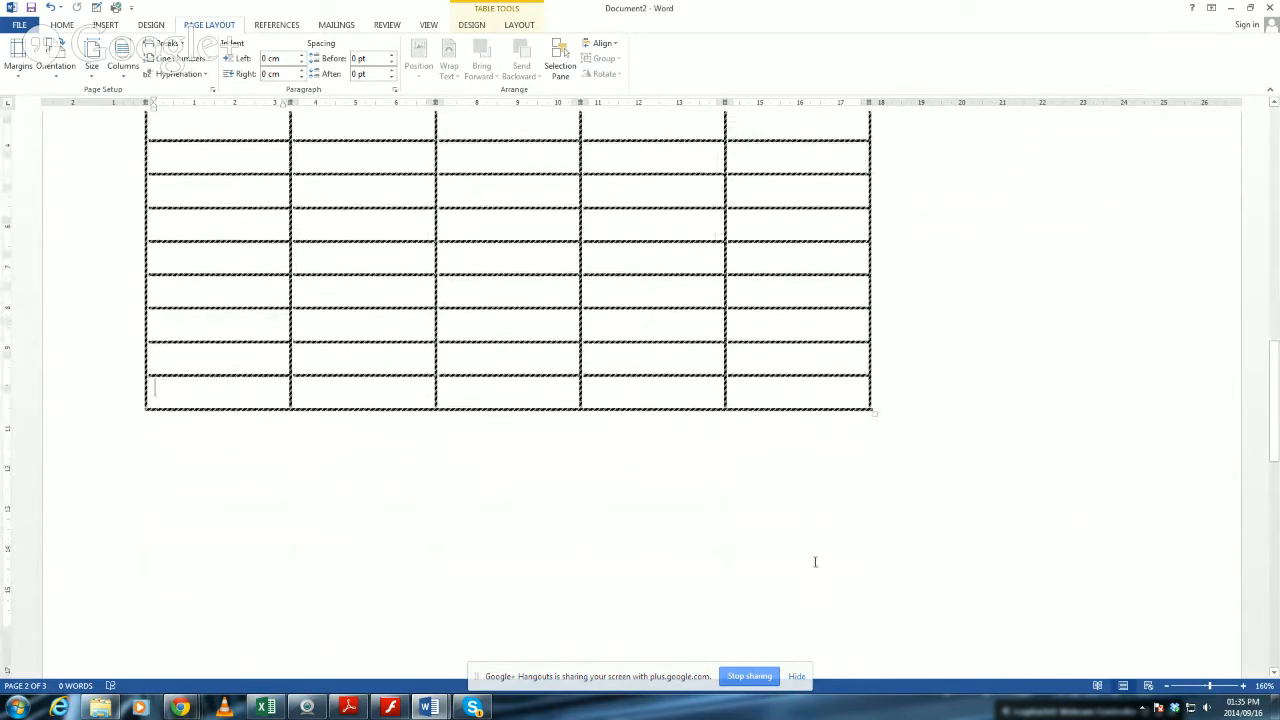
click(772, 400)
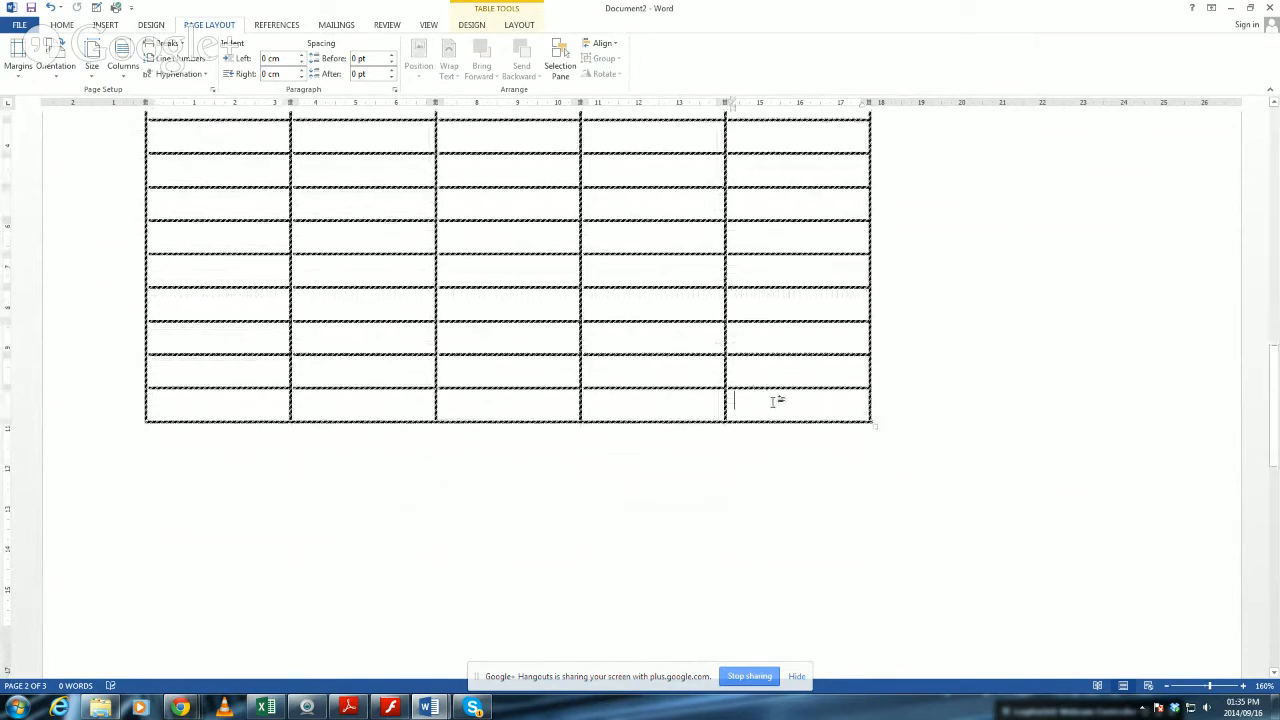
key(Tab)
click(777, 433)
key(Tab)
Dismiss the Avast notification and insert a new column to the right of the table's fifth column.
scroll(745, 366, up, 8)
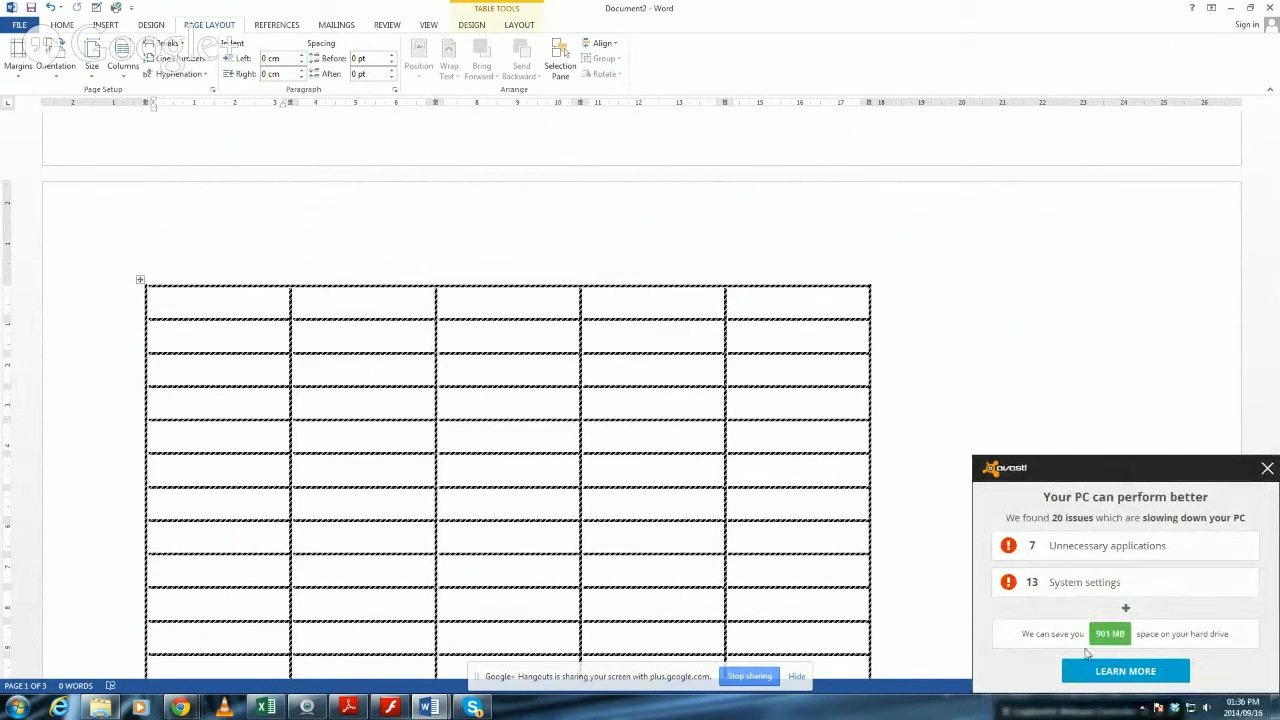
click(1267, 468)
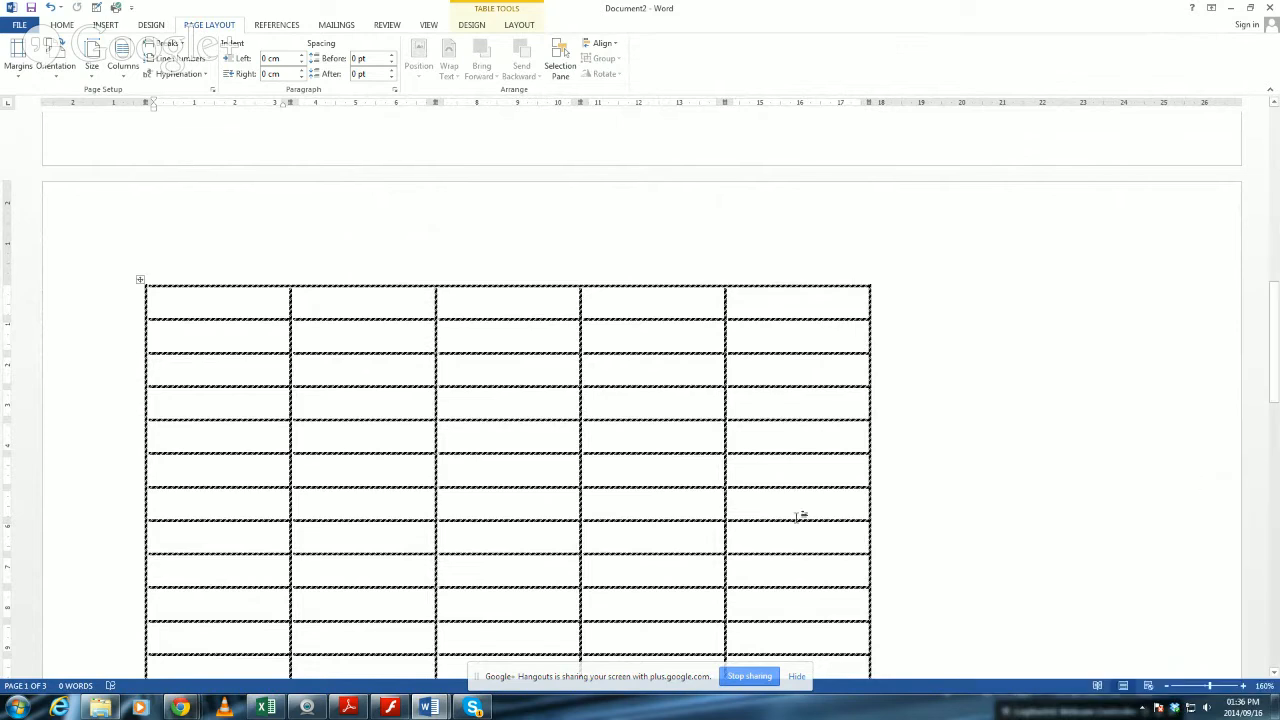
click(775, 273)
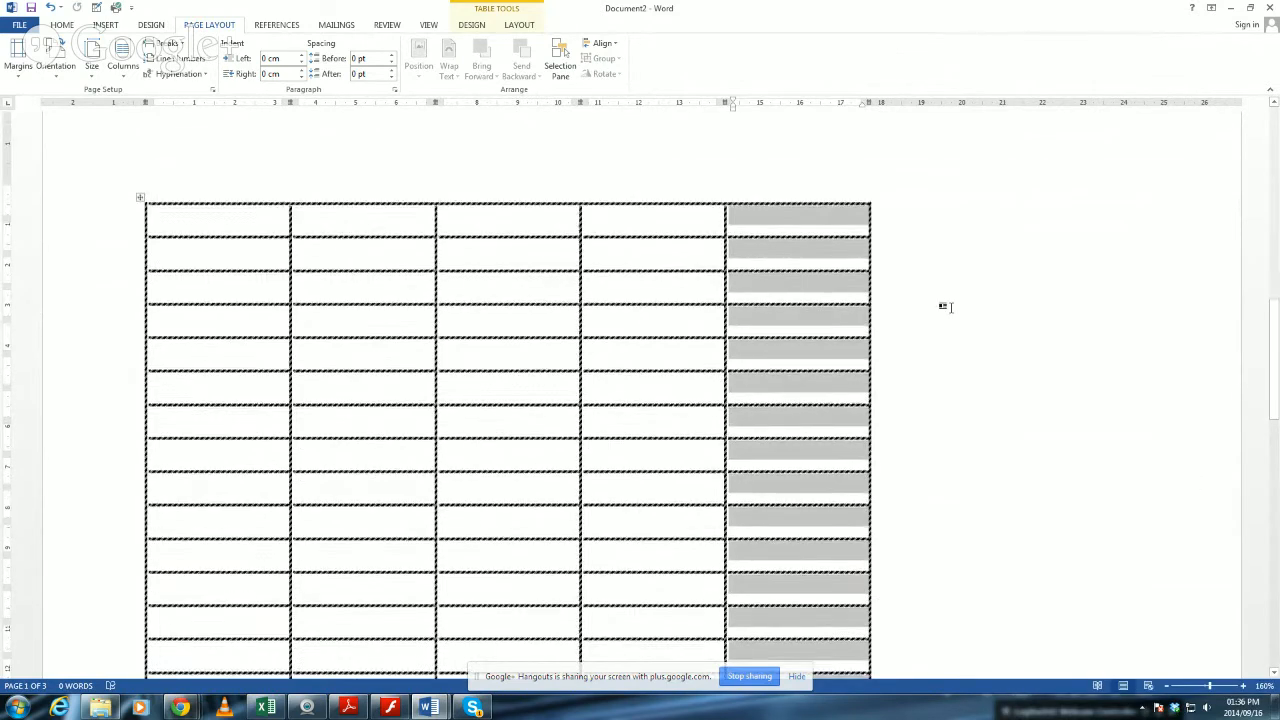
click(886, 304)
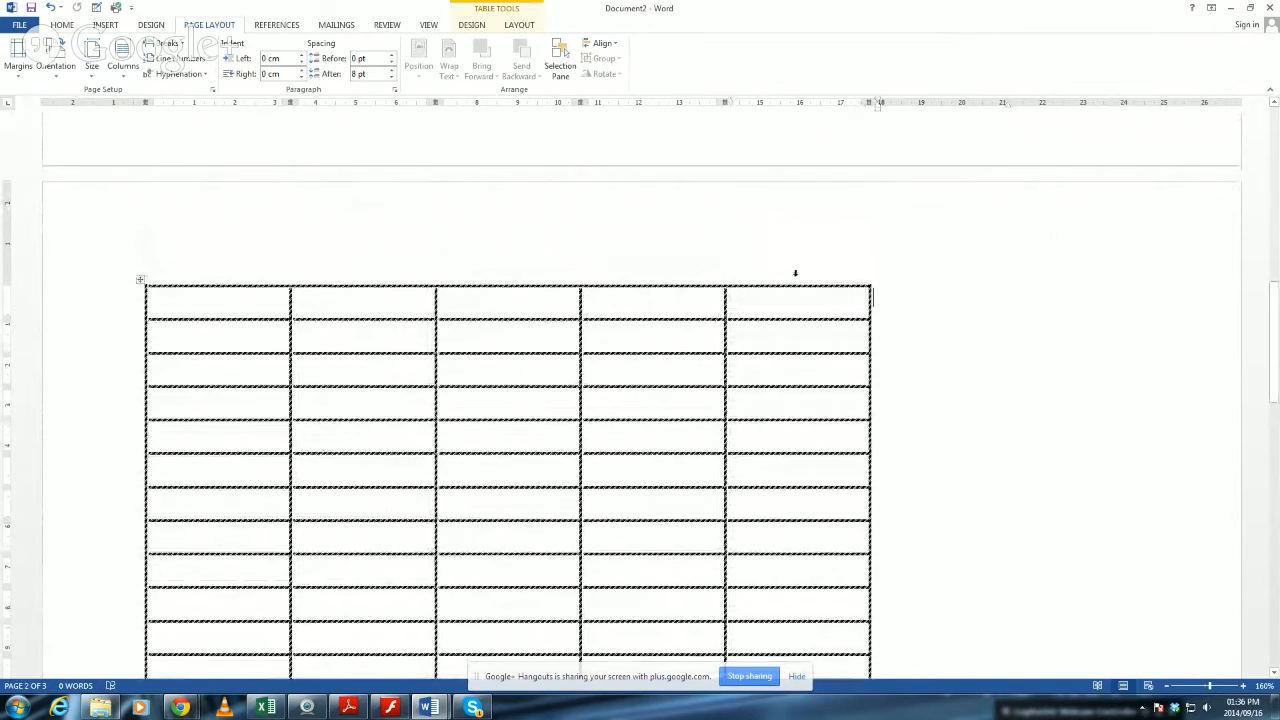
click(795, 273)
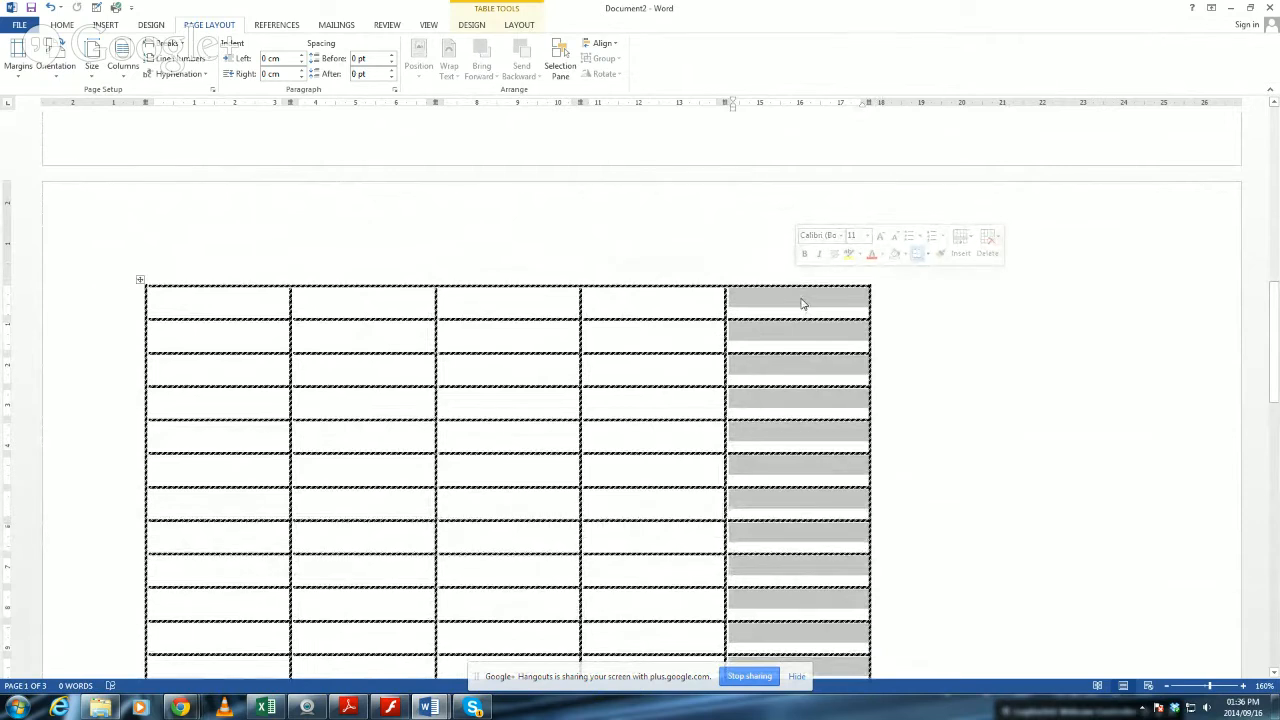
right_click(801, 303)
mouse_move(889, 378)
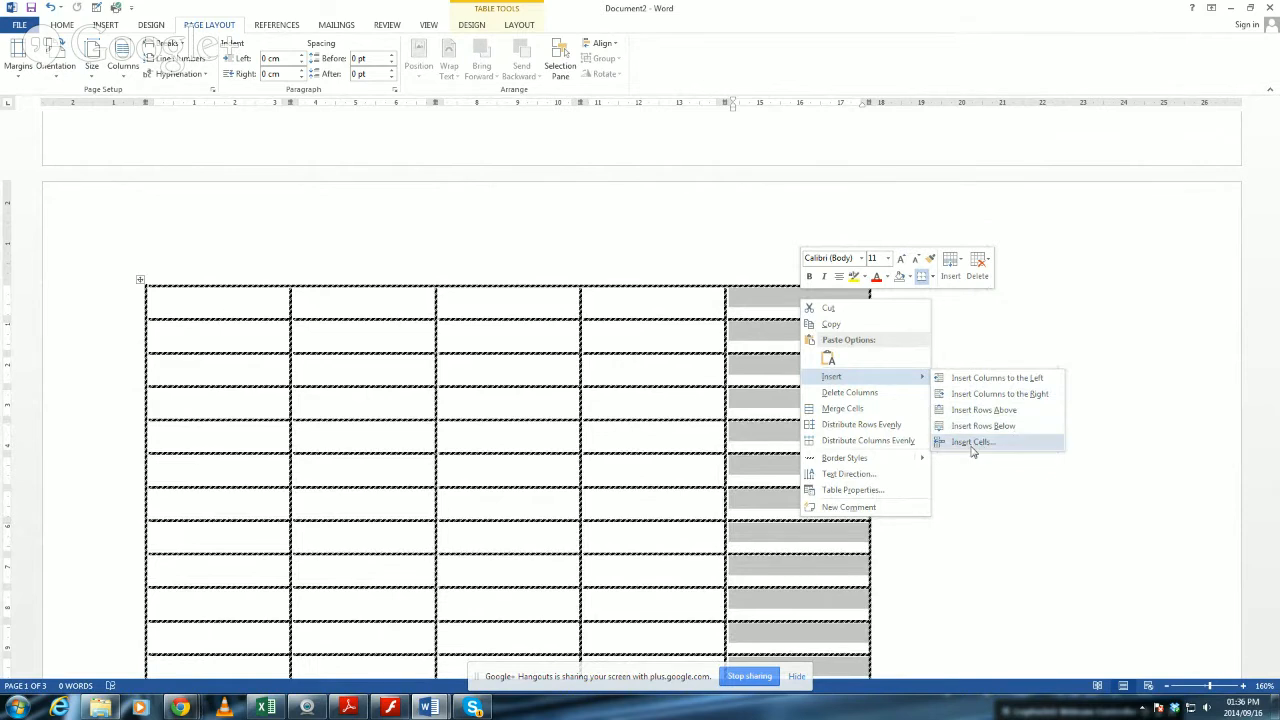
click(984, 396)
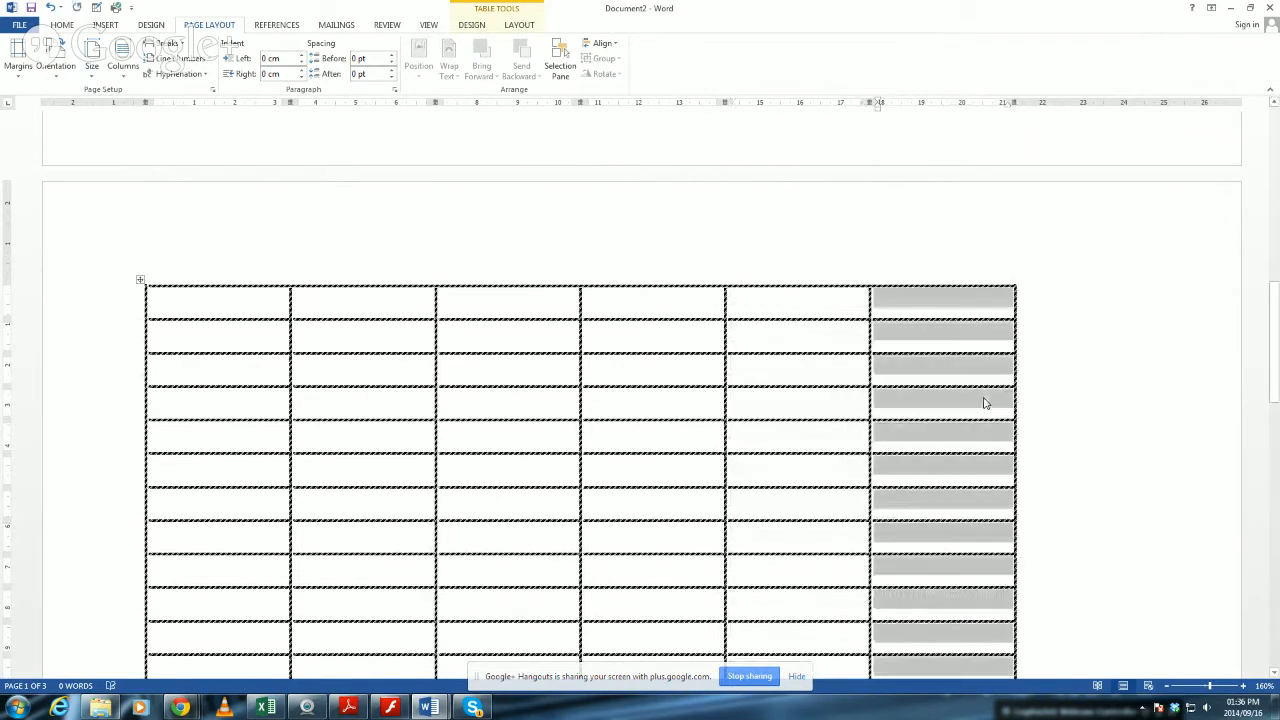
Insert a seventh column to the right of the newly added sixth column.
right_click(955, 305)
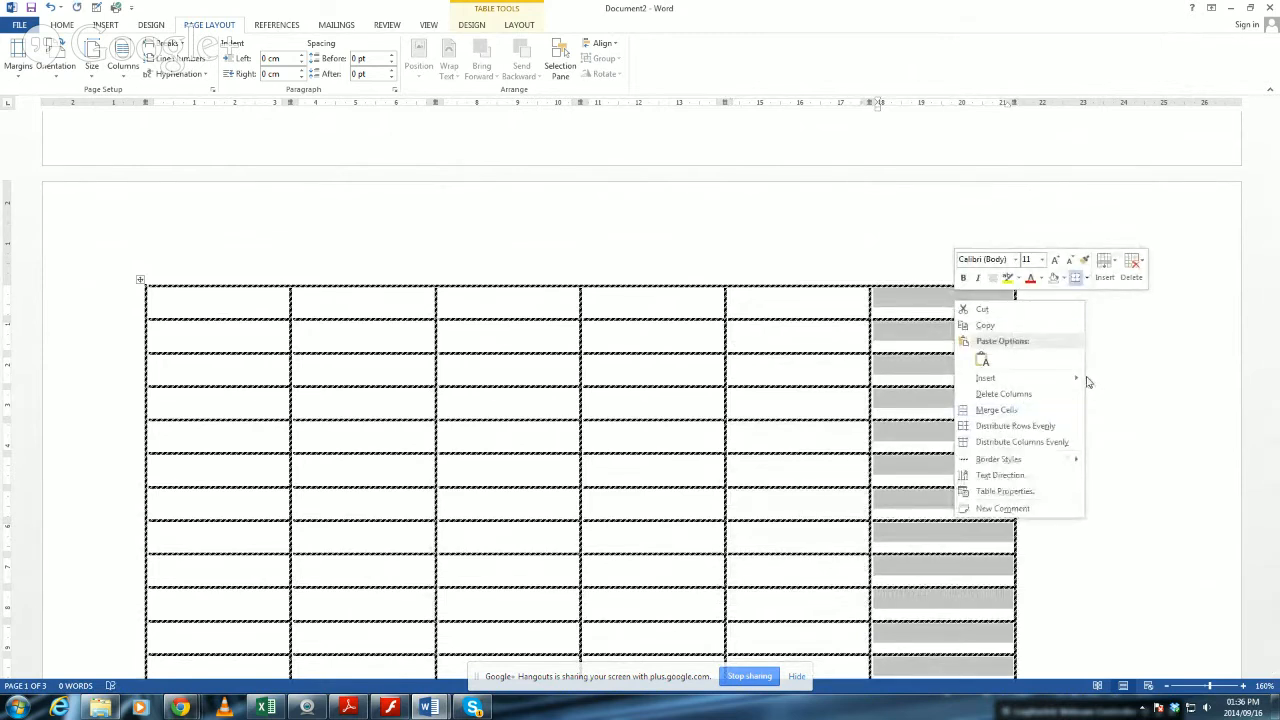
mouse_move(1079, 379)
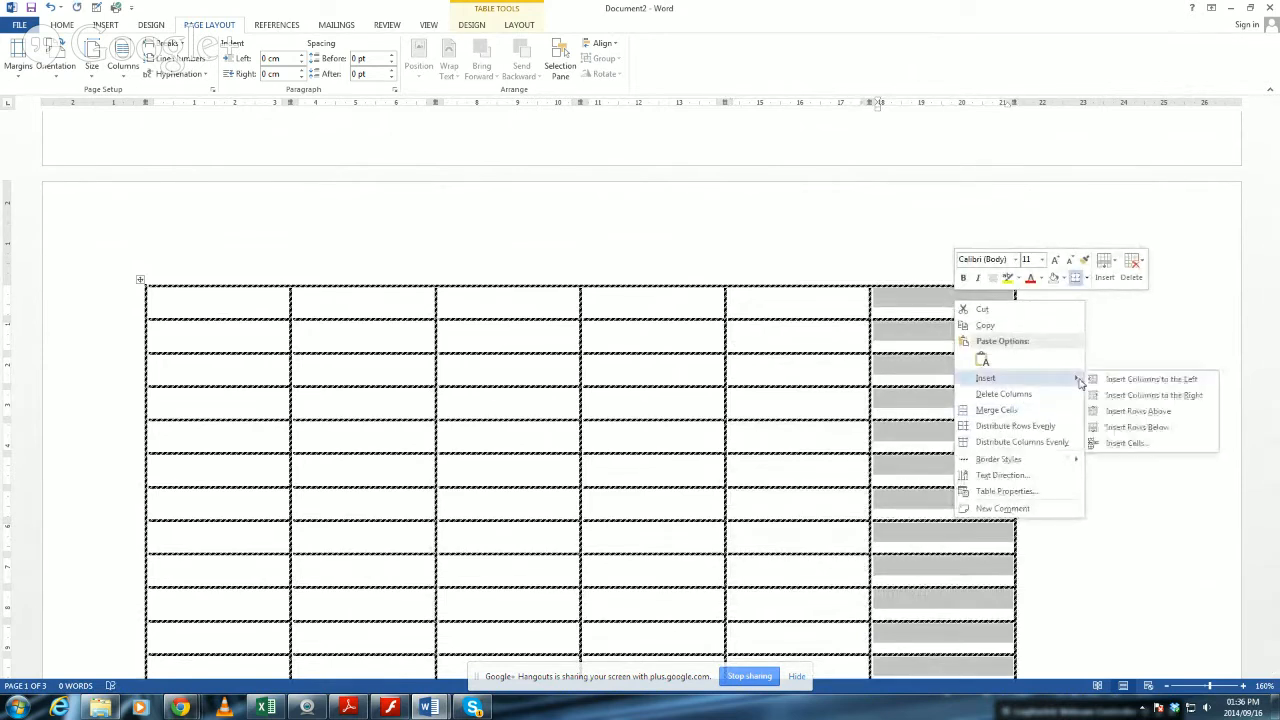
click(1145, 398)
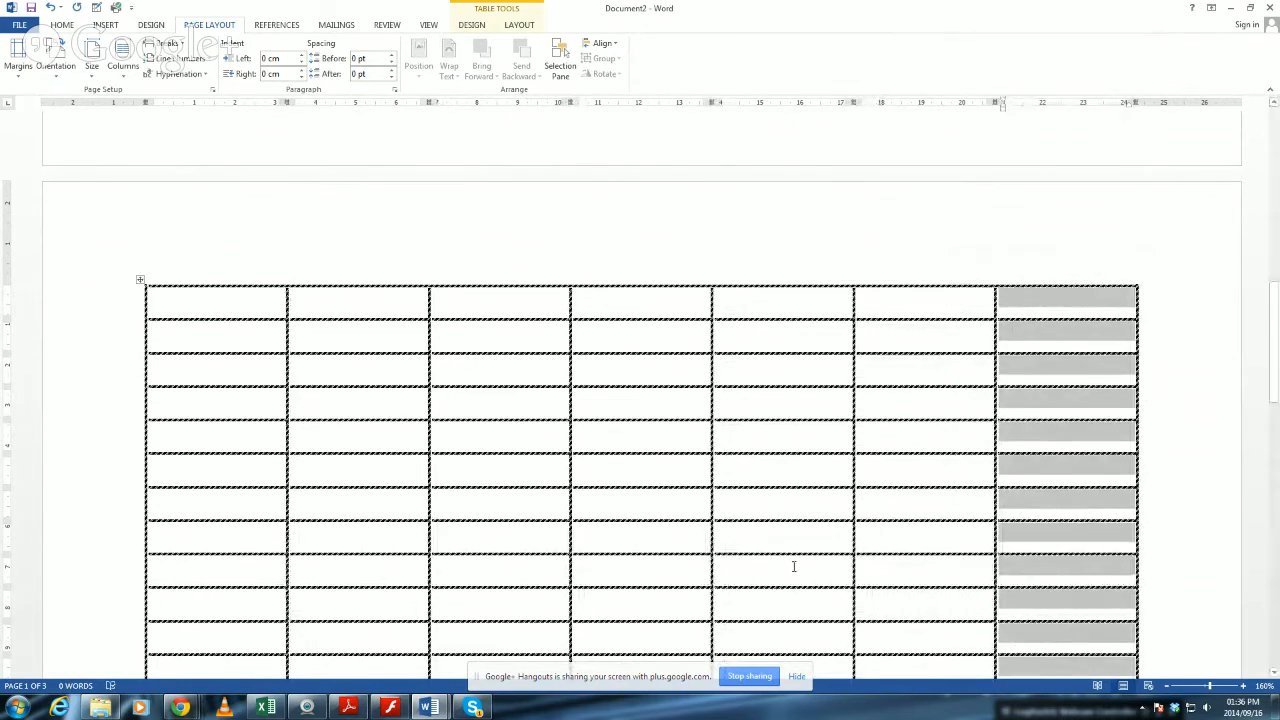
scroll(880, 424, down, 3)
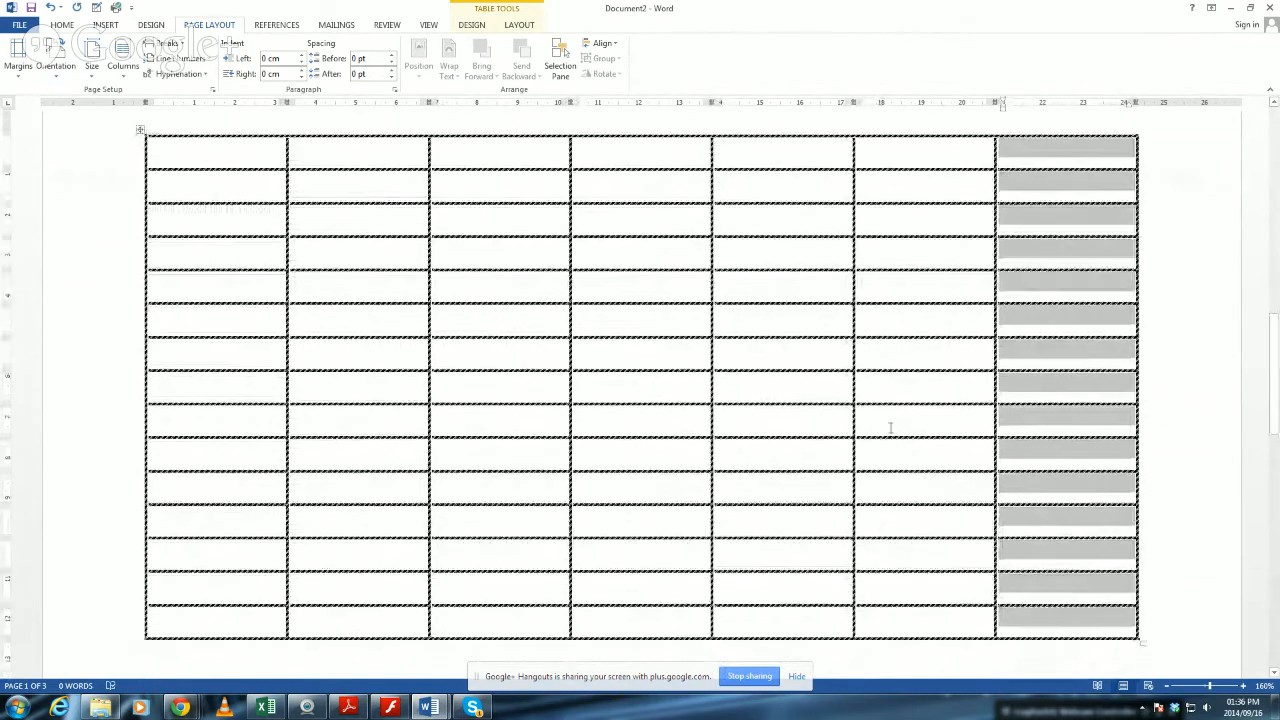
scroll(627, 351, up, 3)
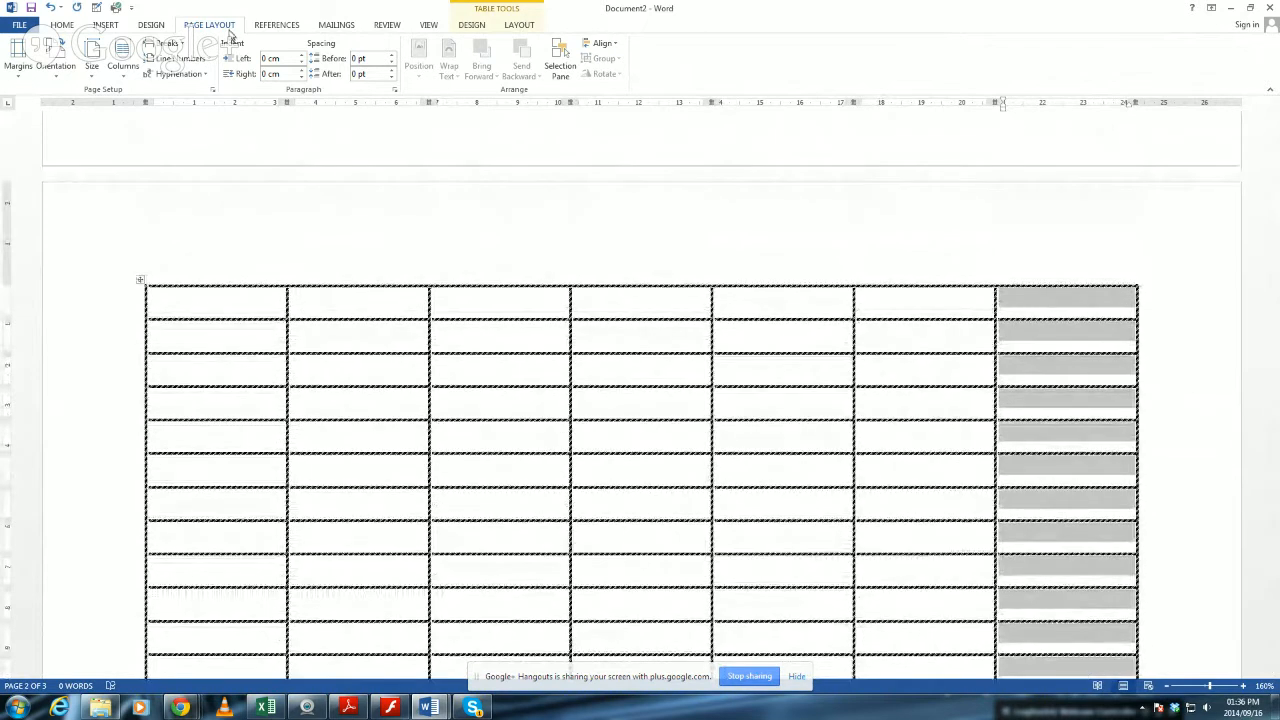
click(105, 24)
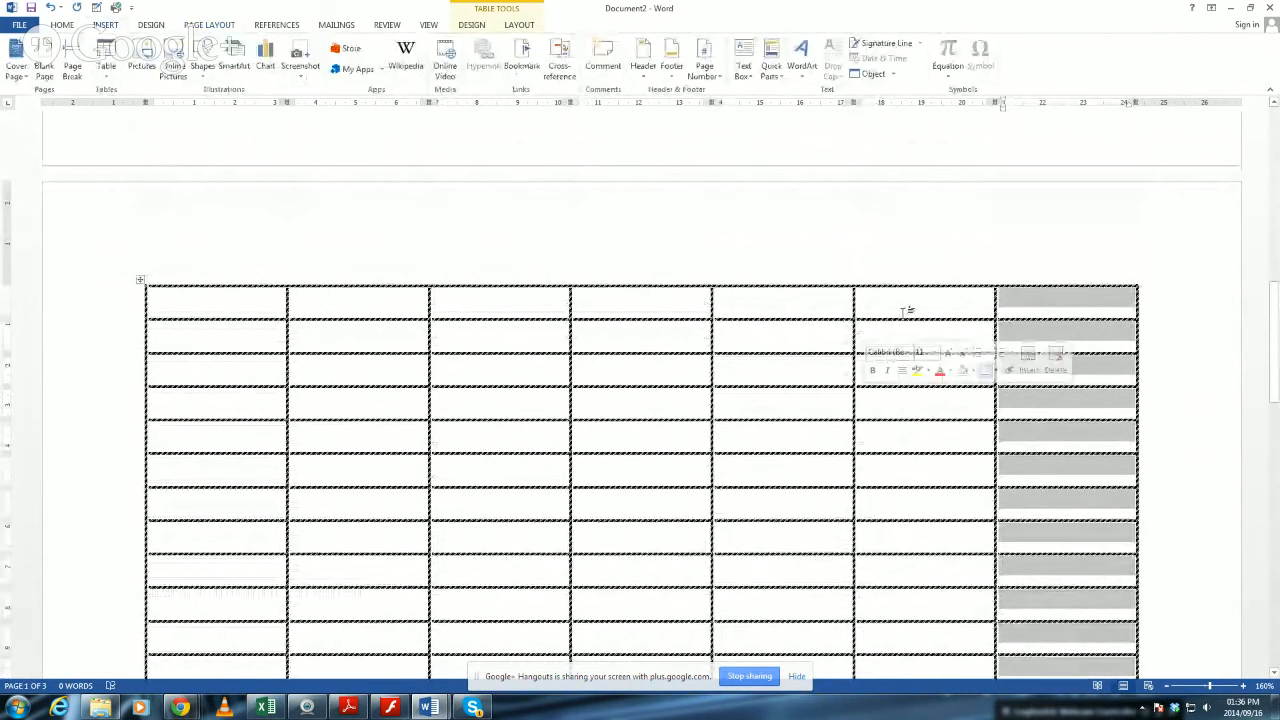
click(914, 251)
click(1089, 266)
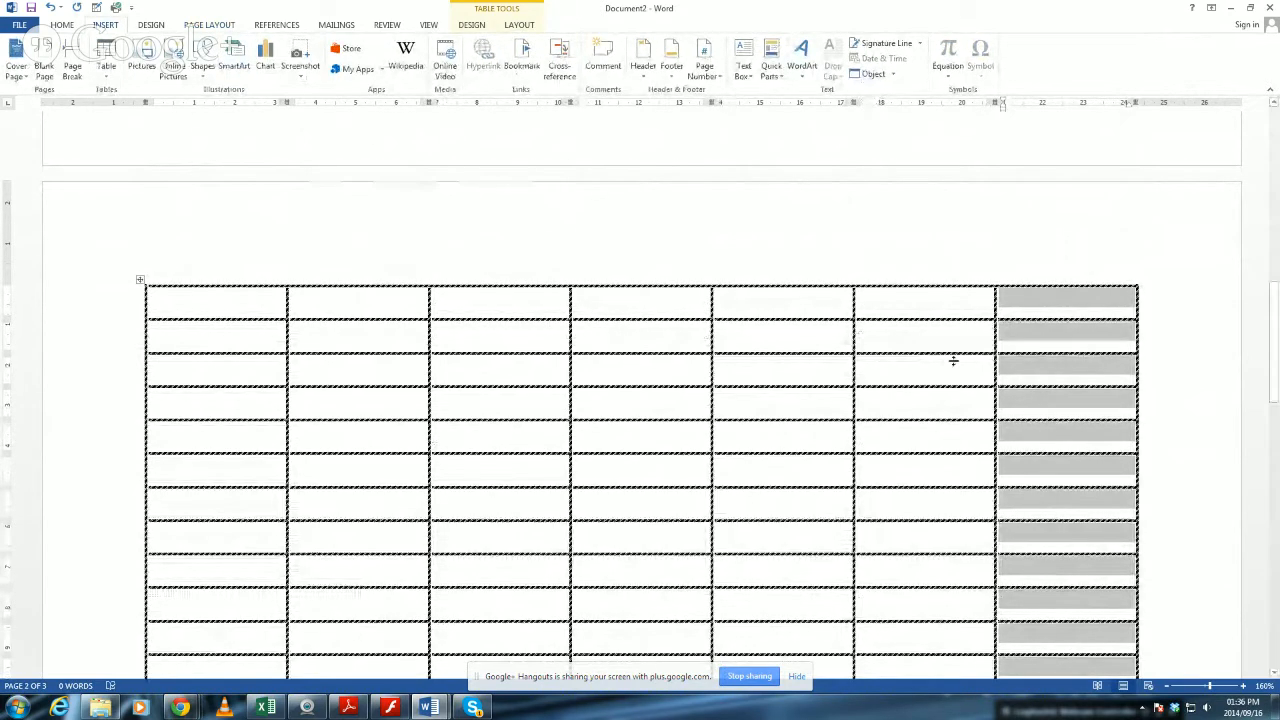
click(1103, 374)
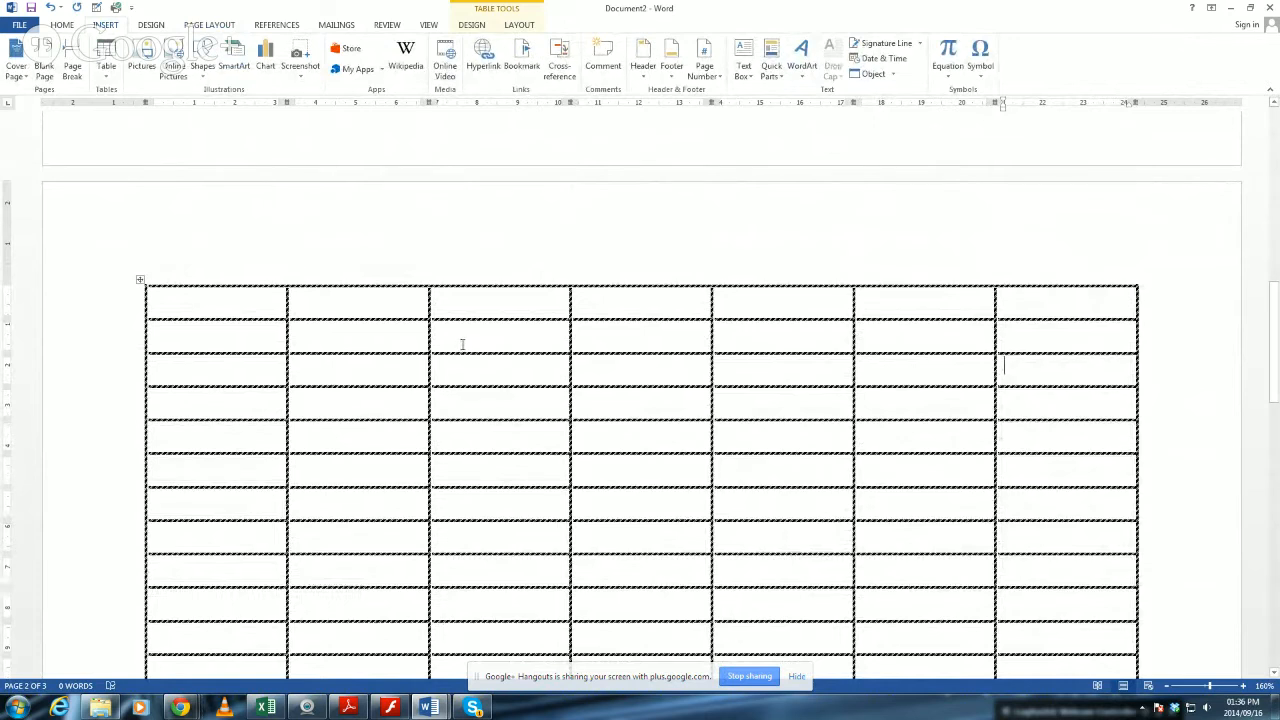
Merge all seven cells of the table's first row into one cell.
drag(257, 306, 1097, 323)
click(1091, 314)
drag(273, 301, 1072, 305)
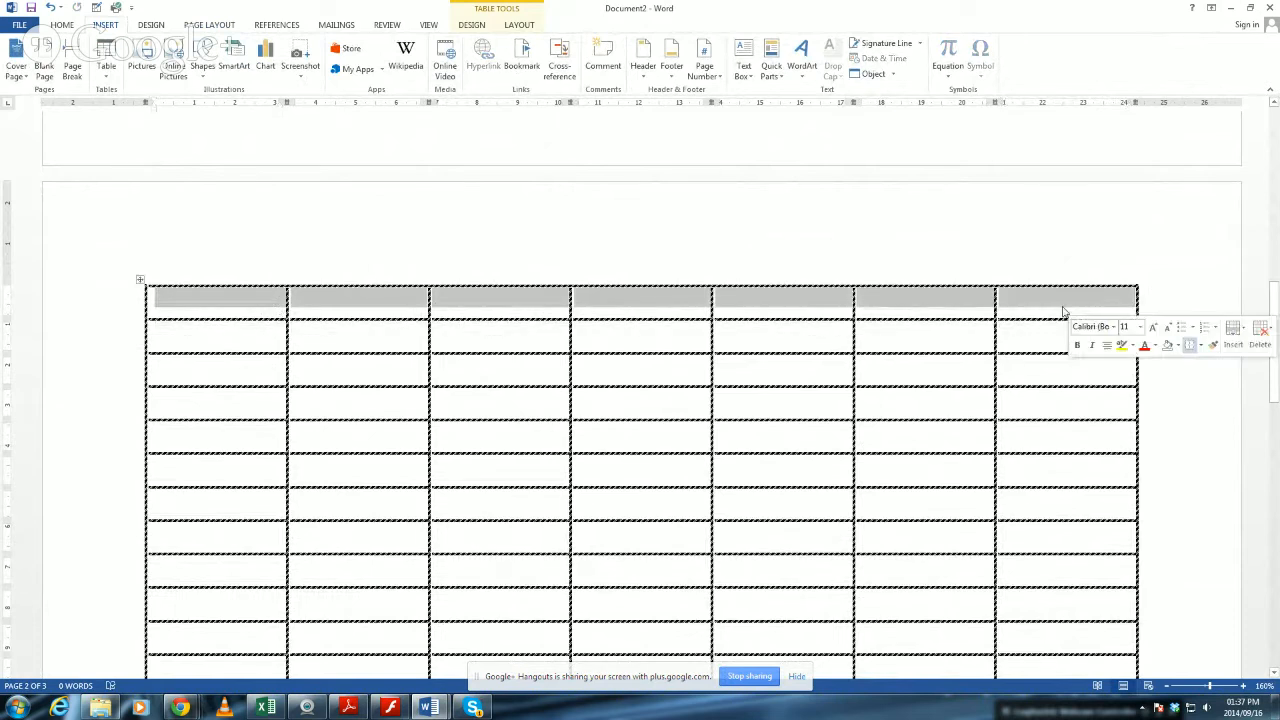
right_click(781, 302)
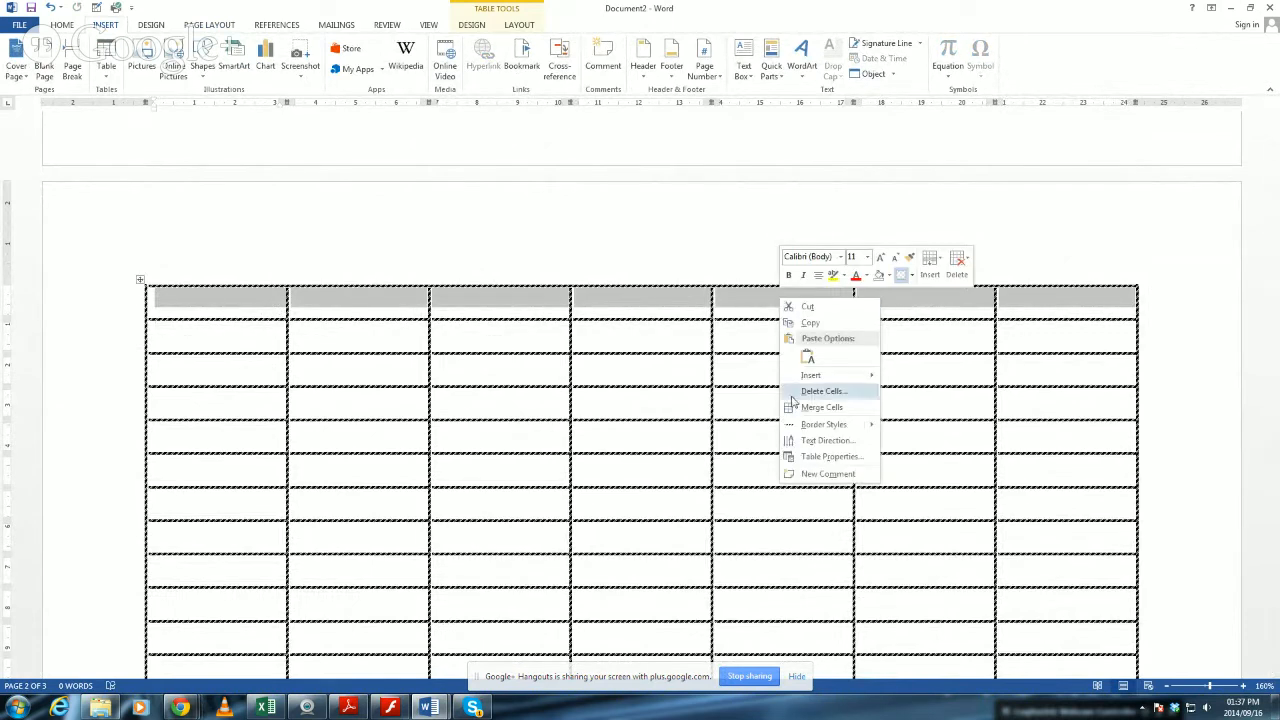
click(820, 410)
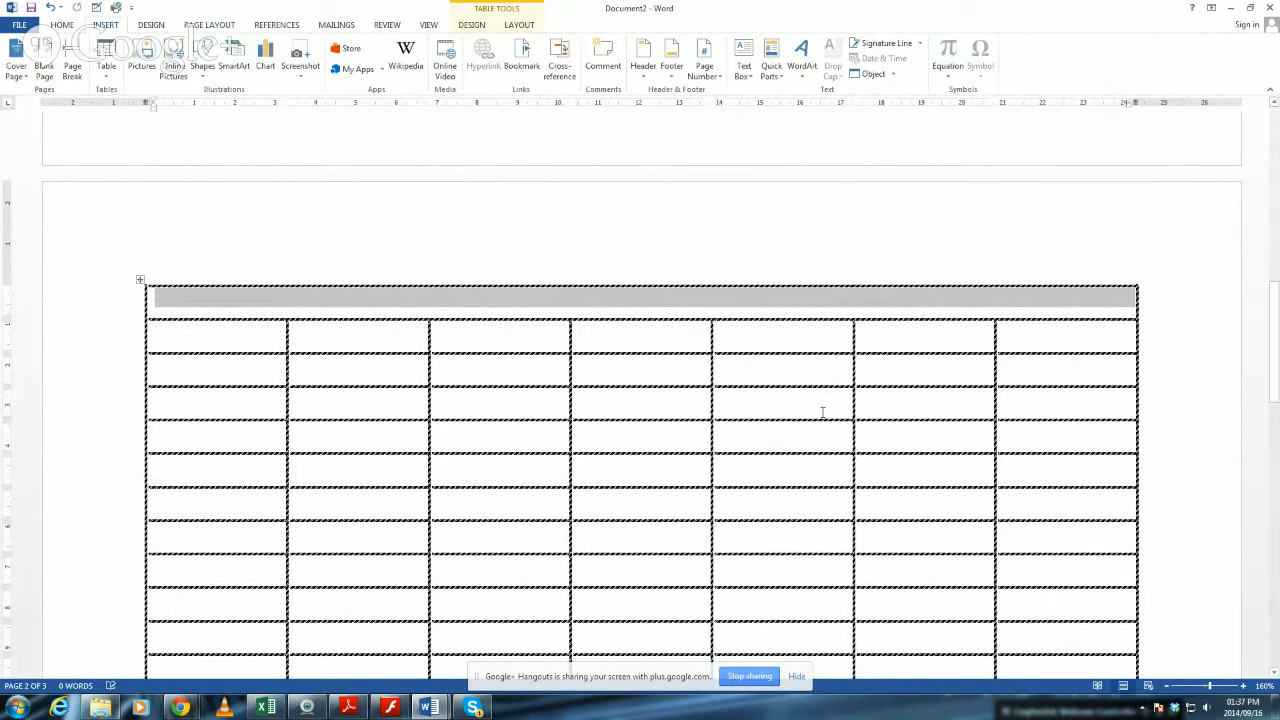
Use the table Eraser to remove the line between the second and third rows in the first two columns.
click(687, 301)
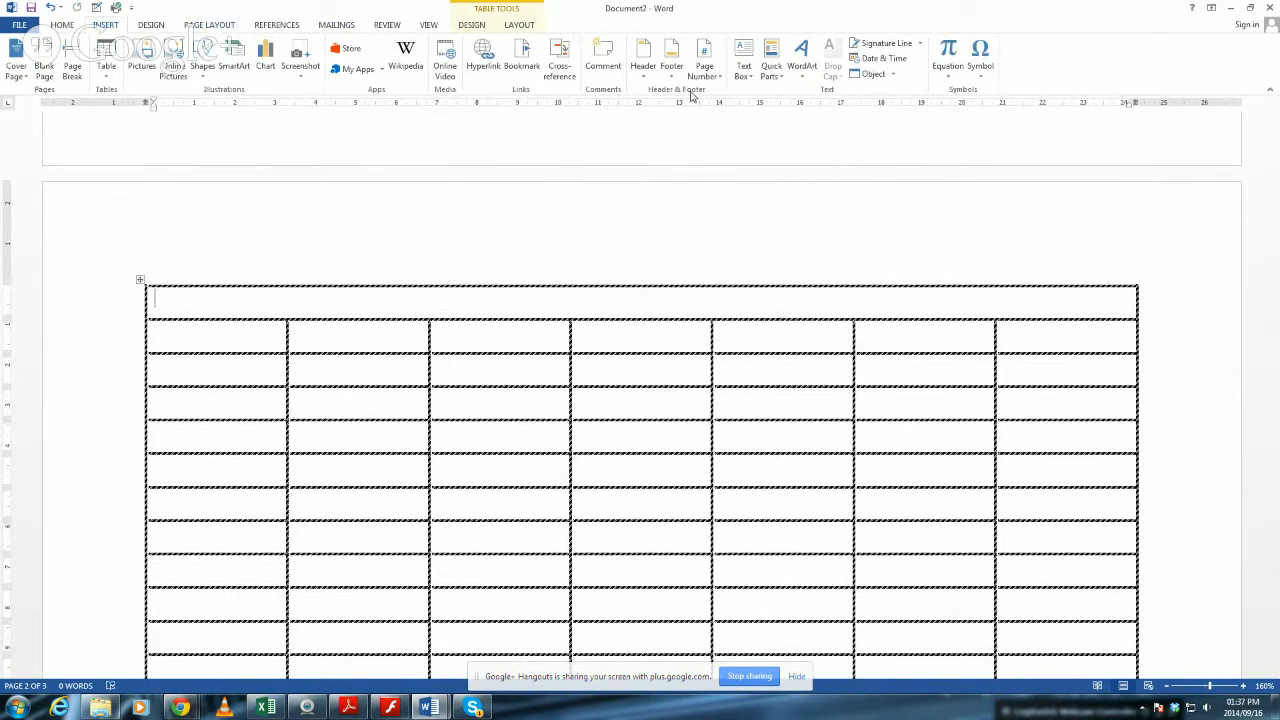
click(474, 25)
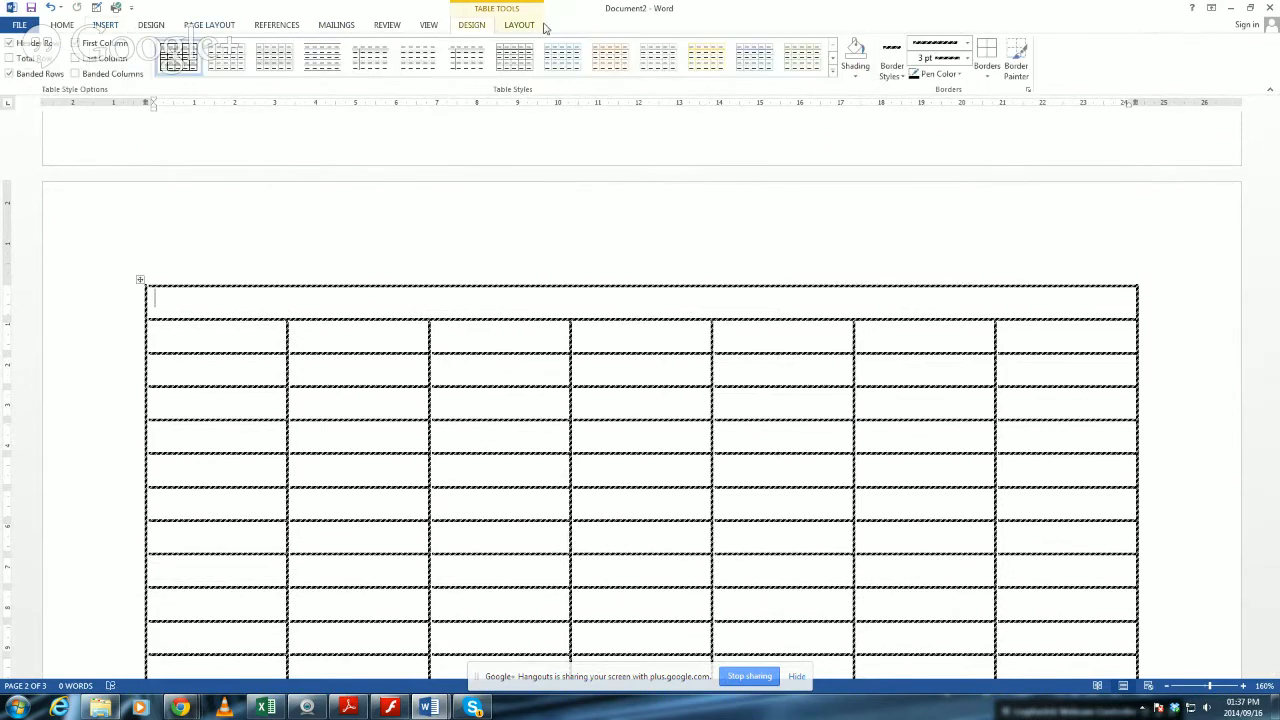
click(532, 25)
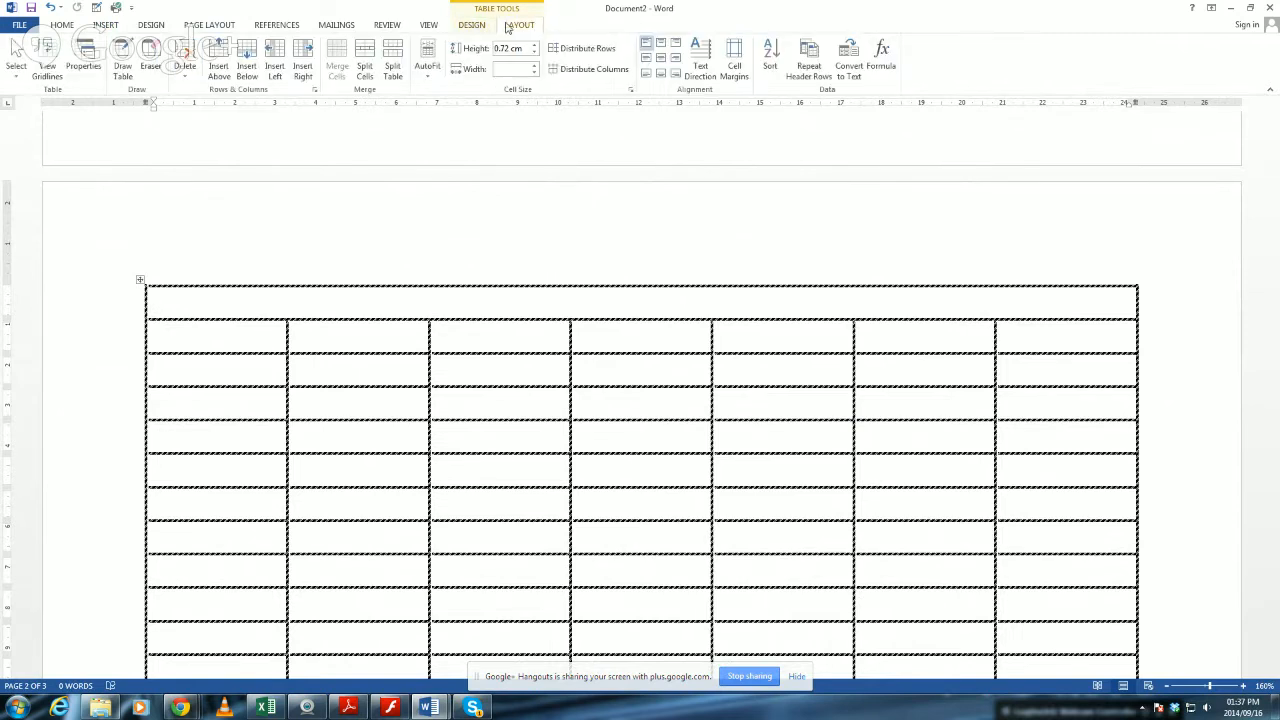
click(150, 55)
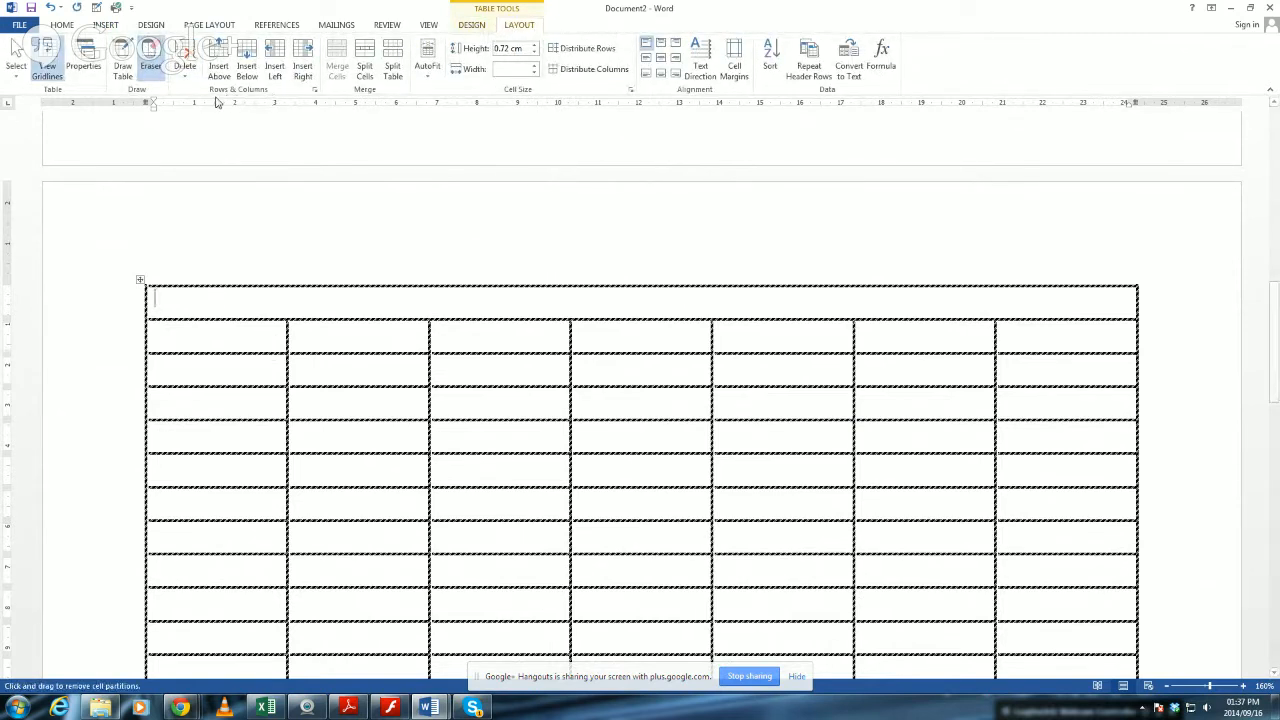
click(231, 352)
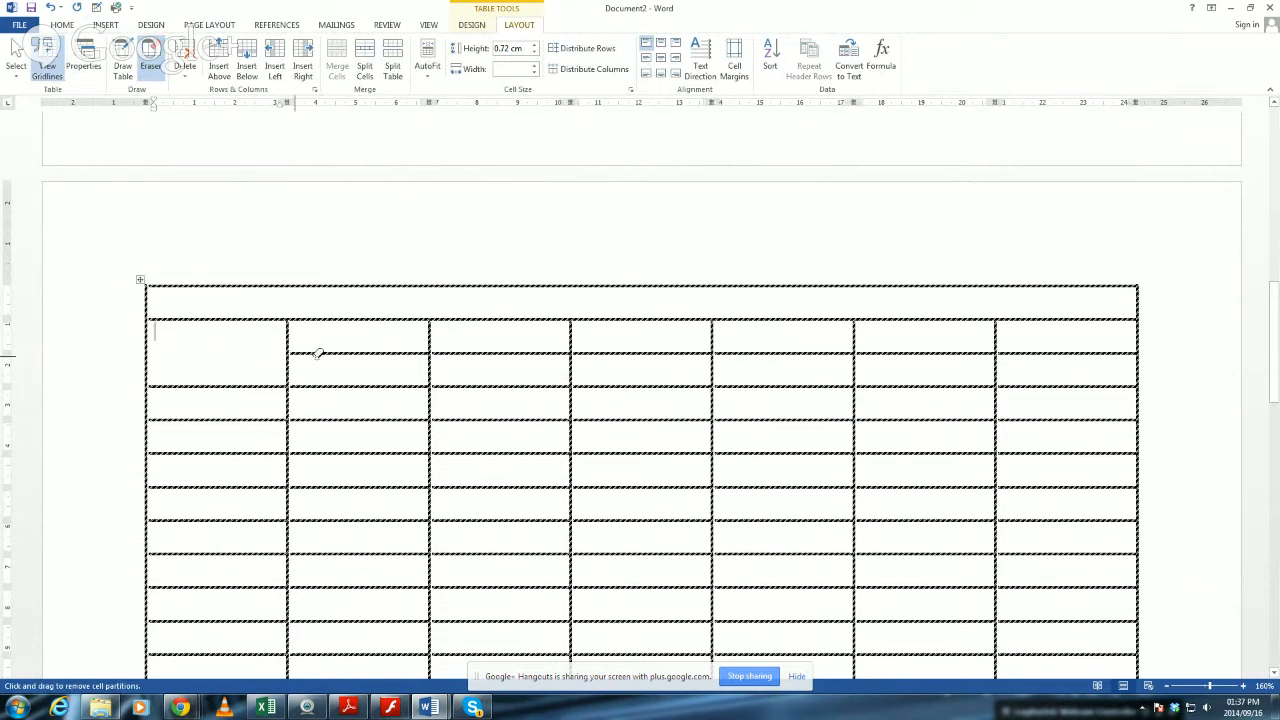
click(371, 352)
Erase the divider between columns two and three in rows two and three, and the lines separating columns three and four there.
click(433, 338)
click(570, 340)
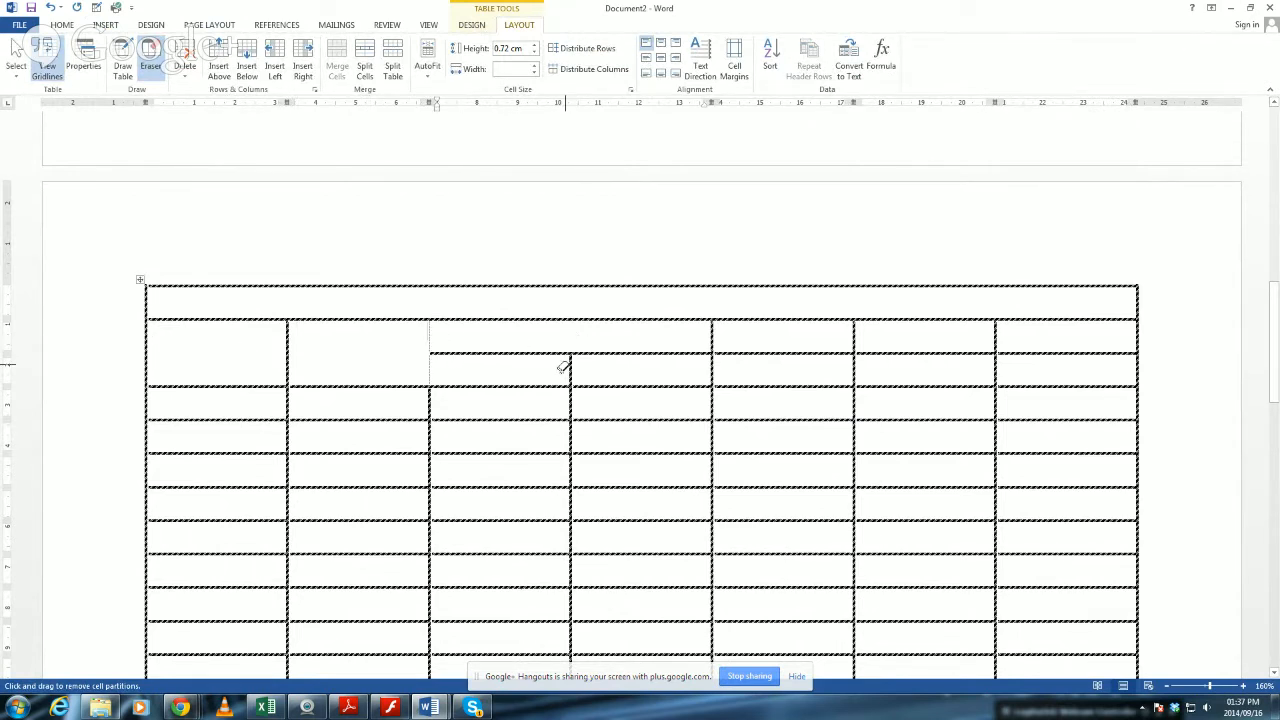
click(572, 370)
click(432, 343)
click(677, 351)
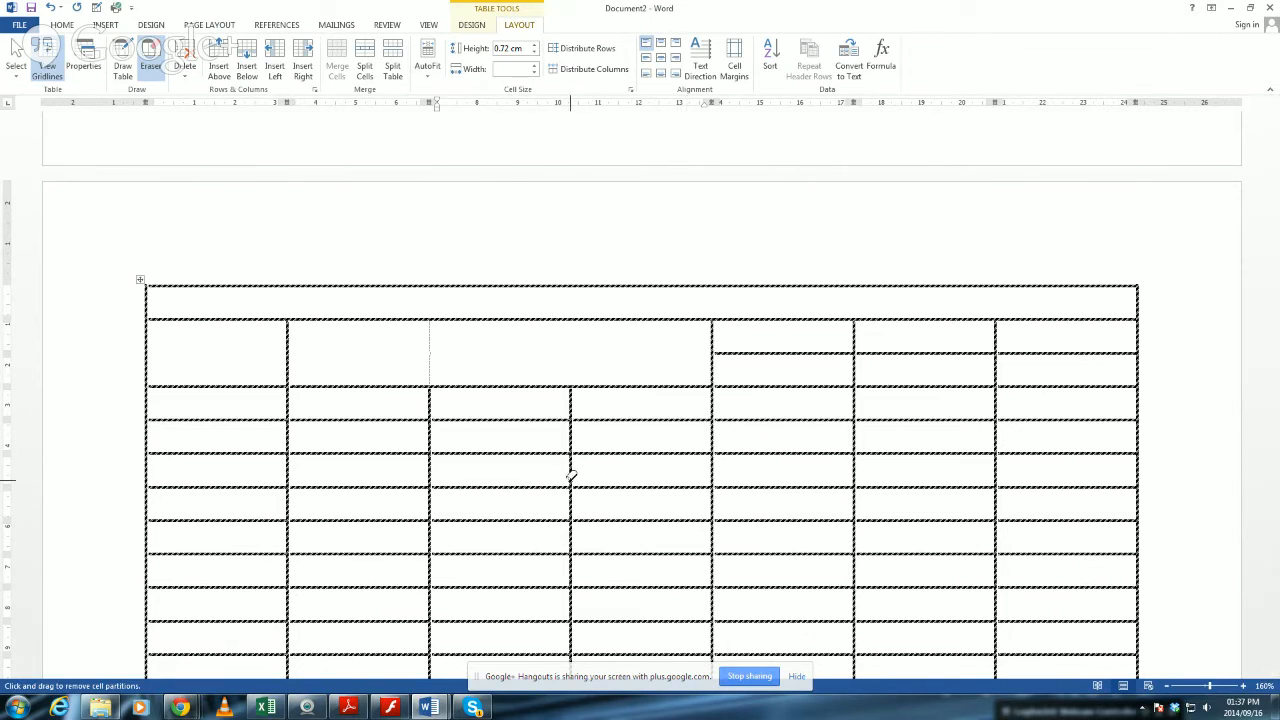
Switch to the Document1 window and to Skype, and open the recent conversation with excellent academy.
click(434, 709)
click(398, 658)
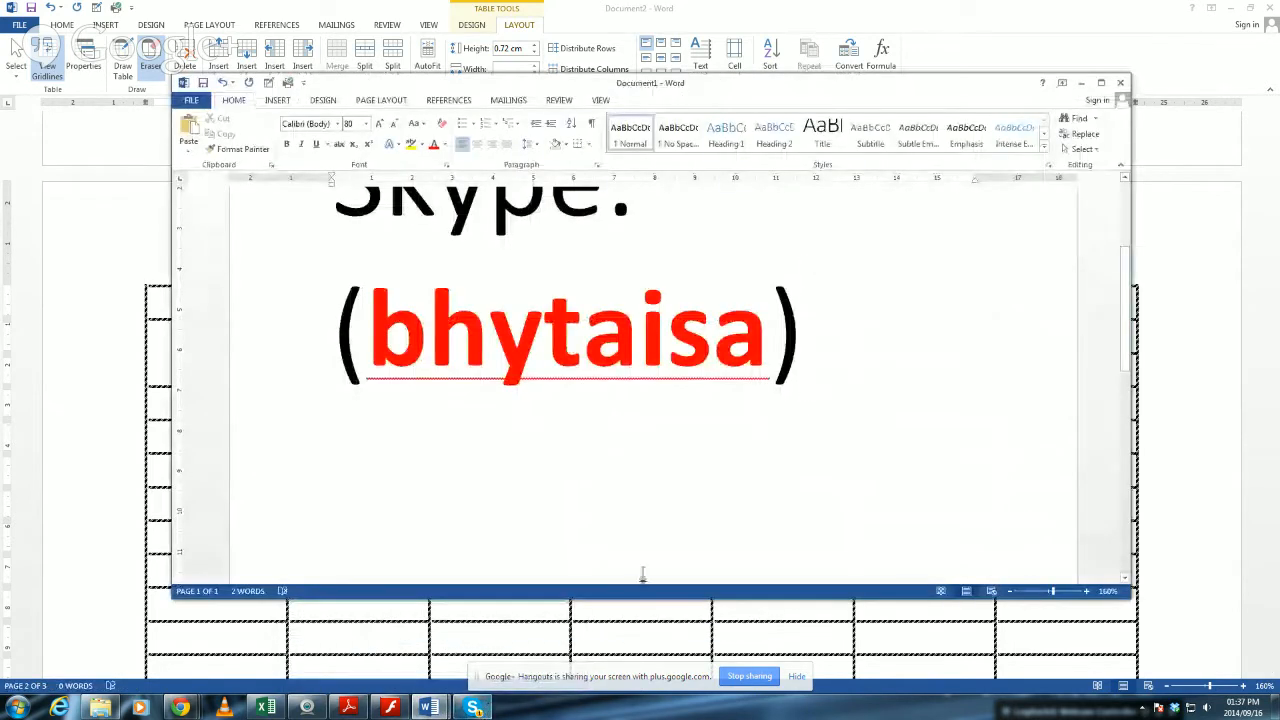
click(473, 708)
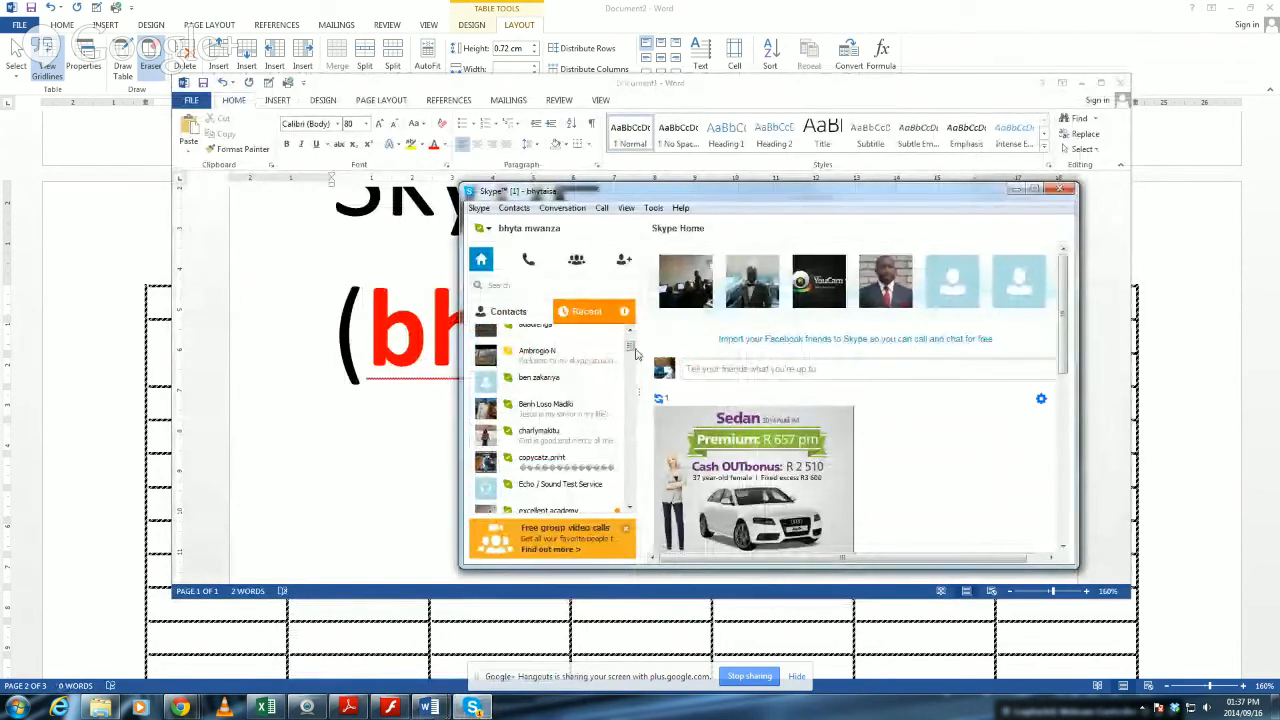
drag(630, 345, 616, 318)
click(616, 316)
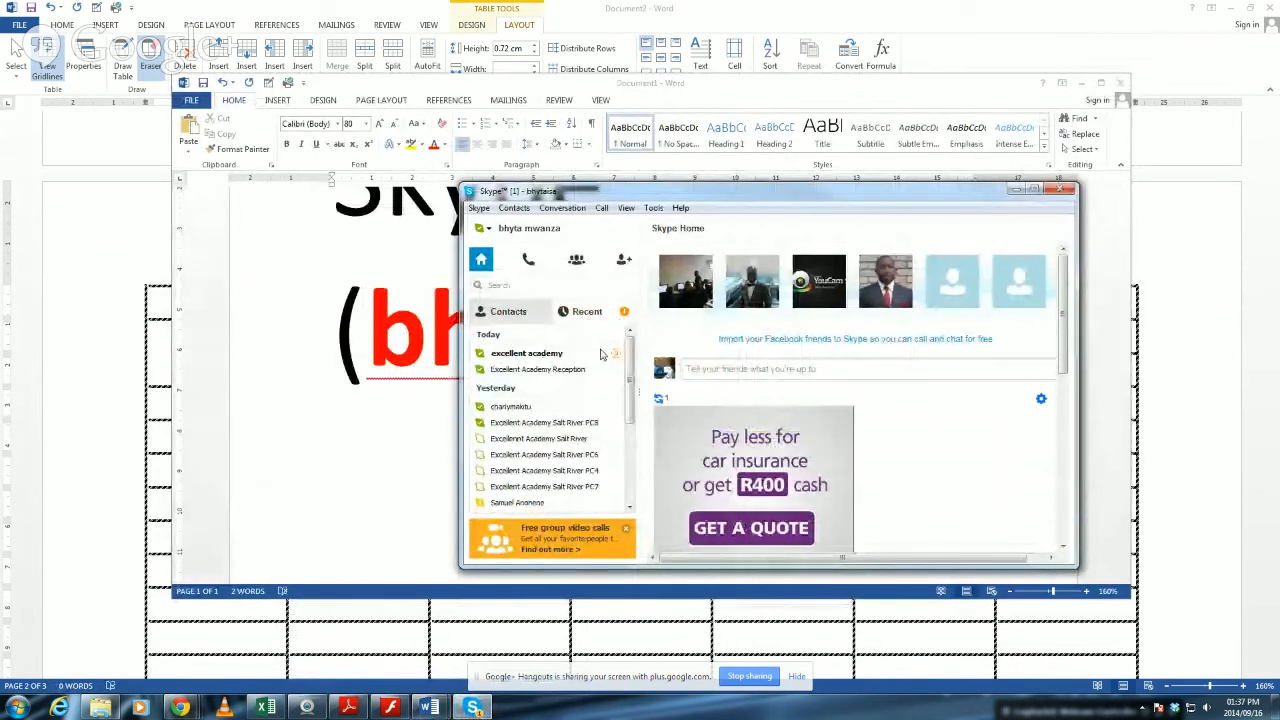
click(607, 356)
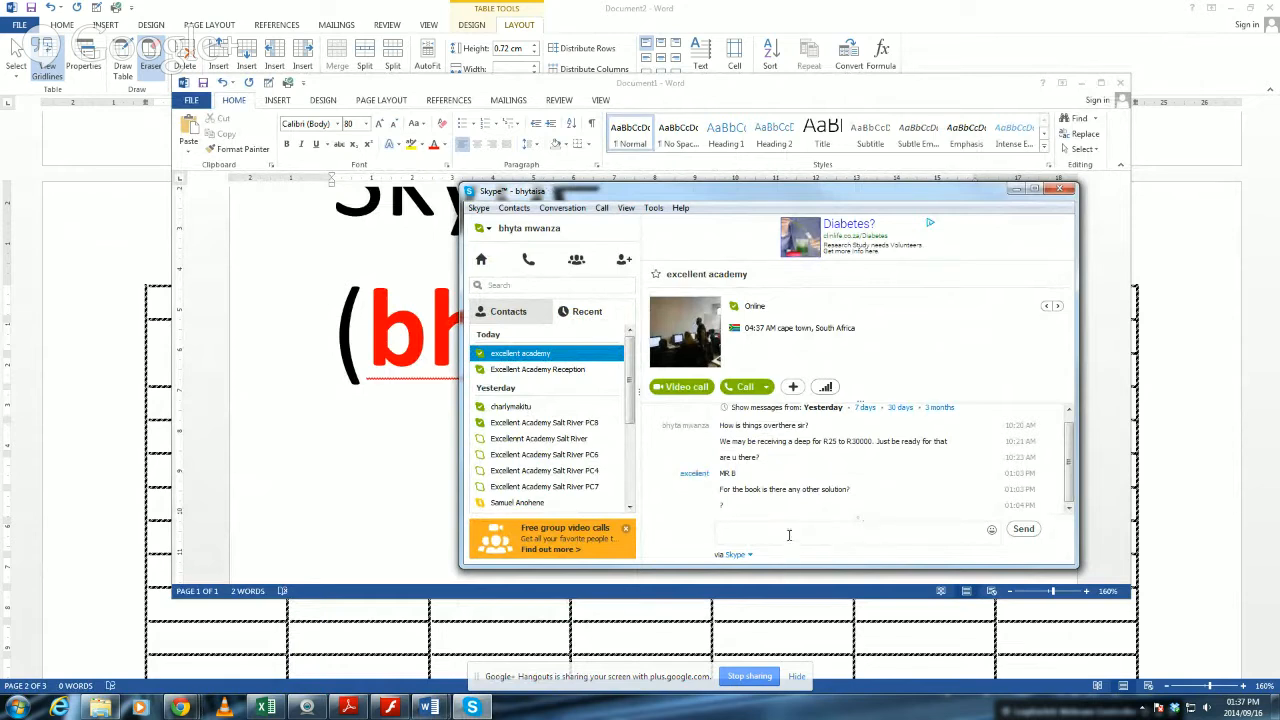
Return to Document1, place the cursor after its text, and minimize both Document1 and Skype to reveal the table document.
click(377, 423)
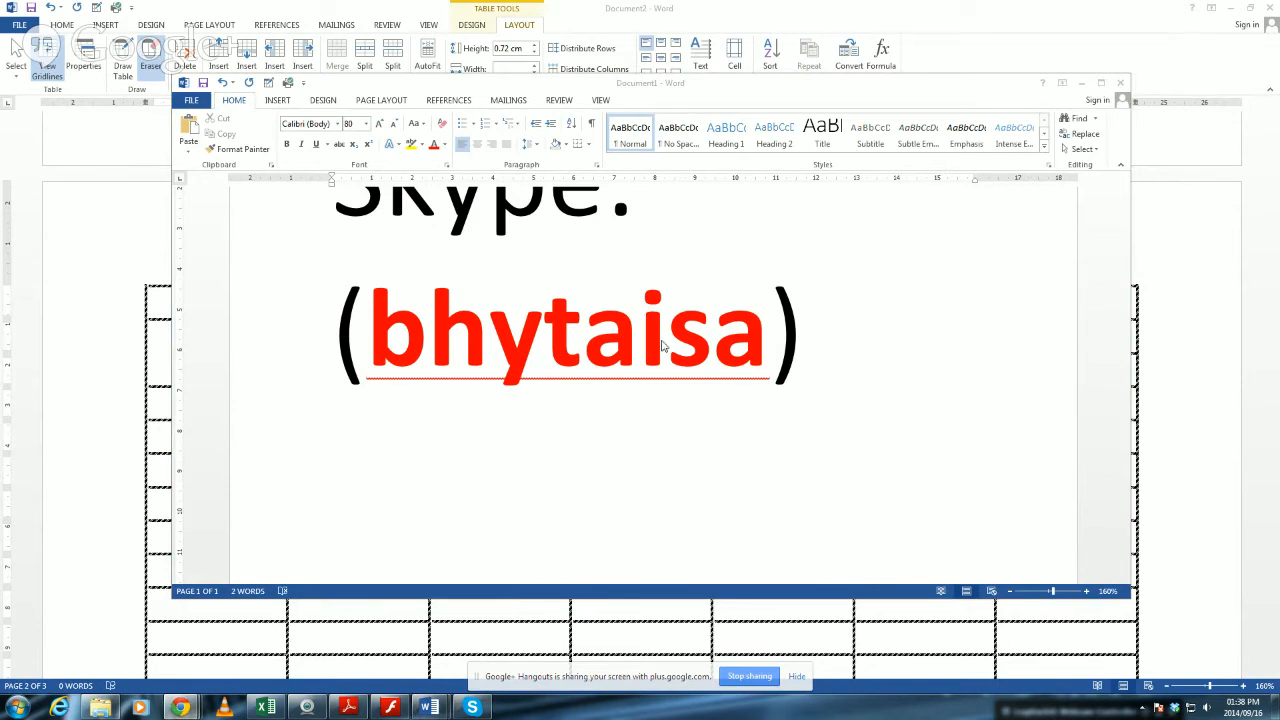
click(437, 318)
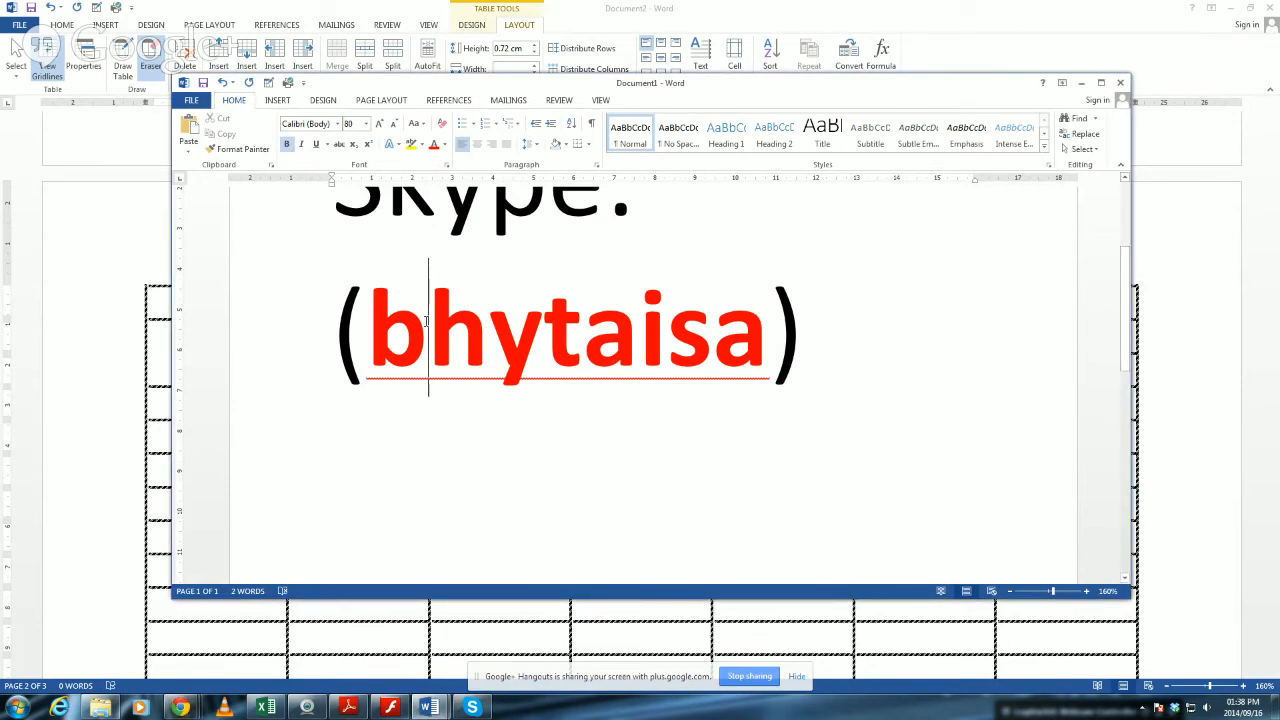
click(801, 390)
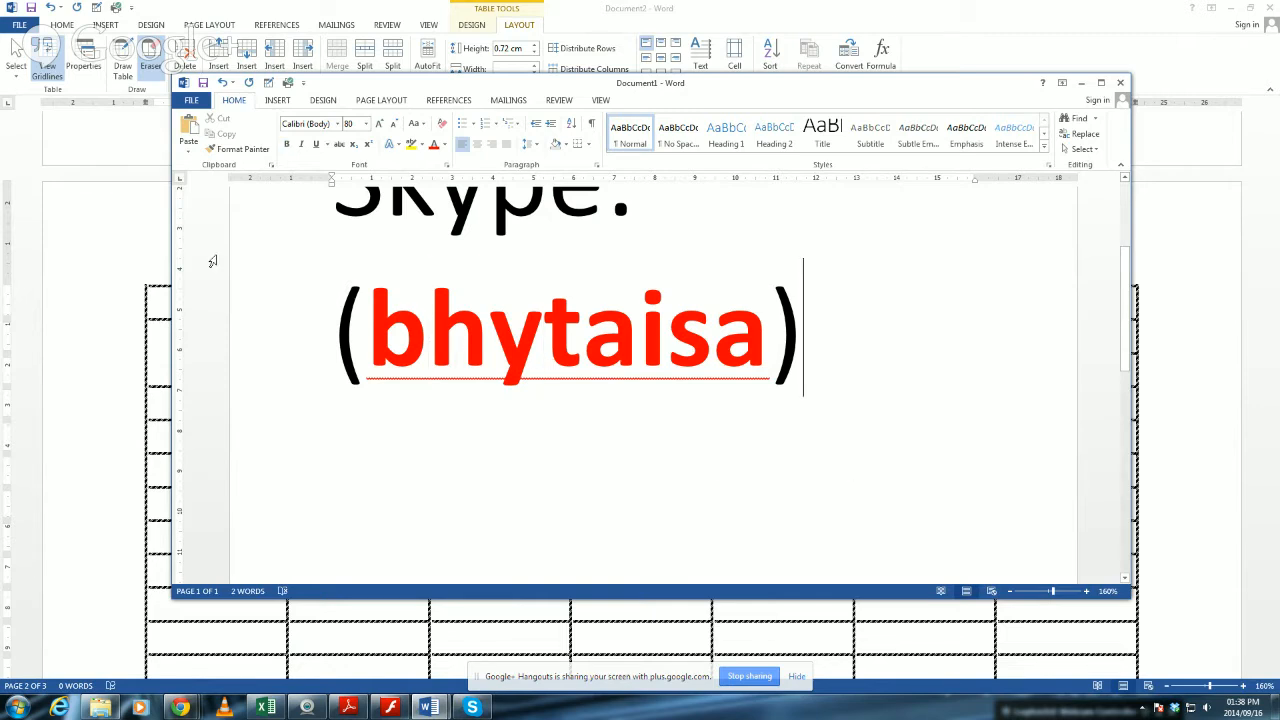
click(1081, 82)
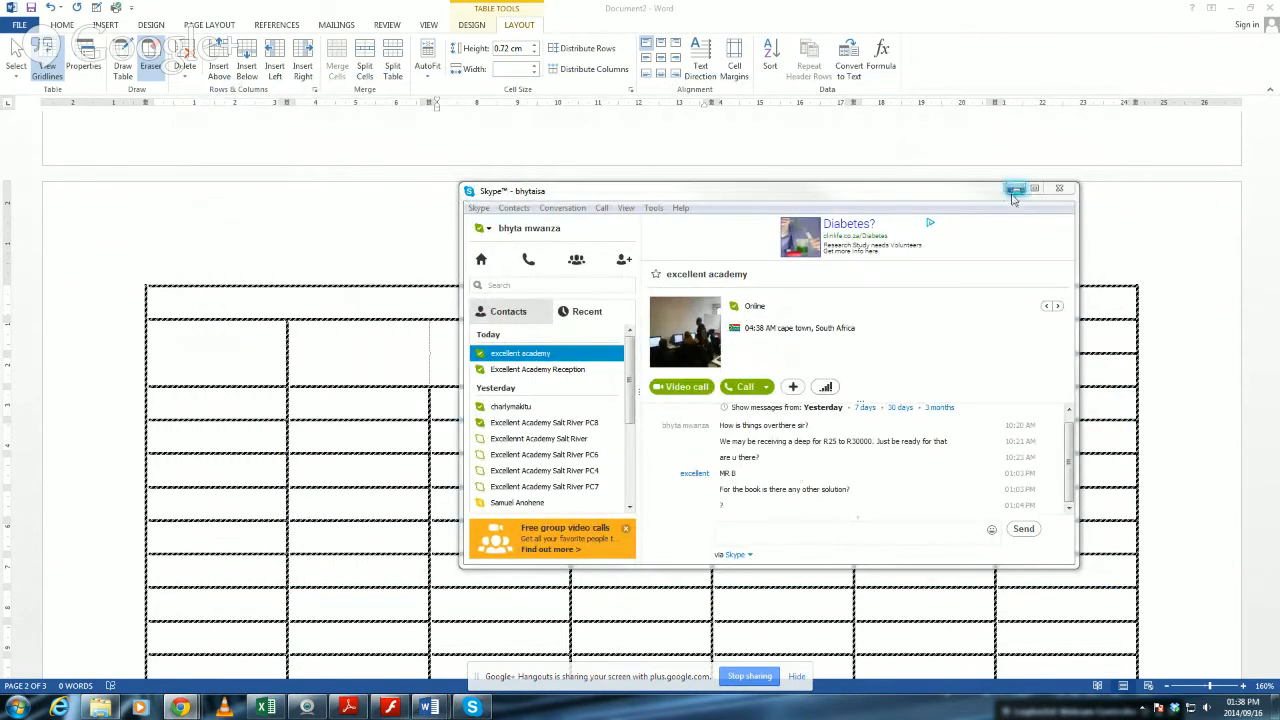
click(1014, 190)
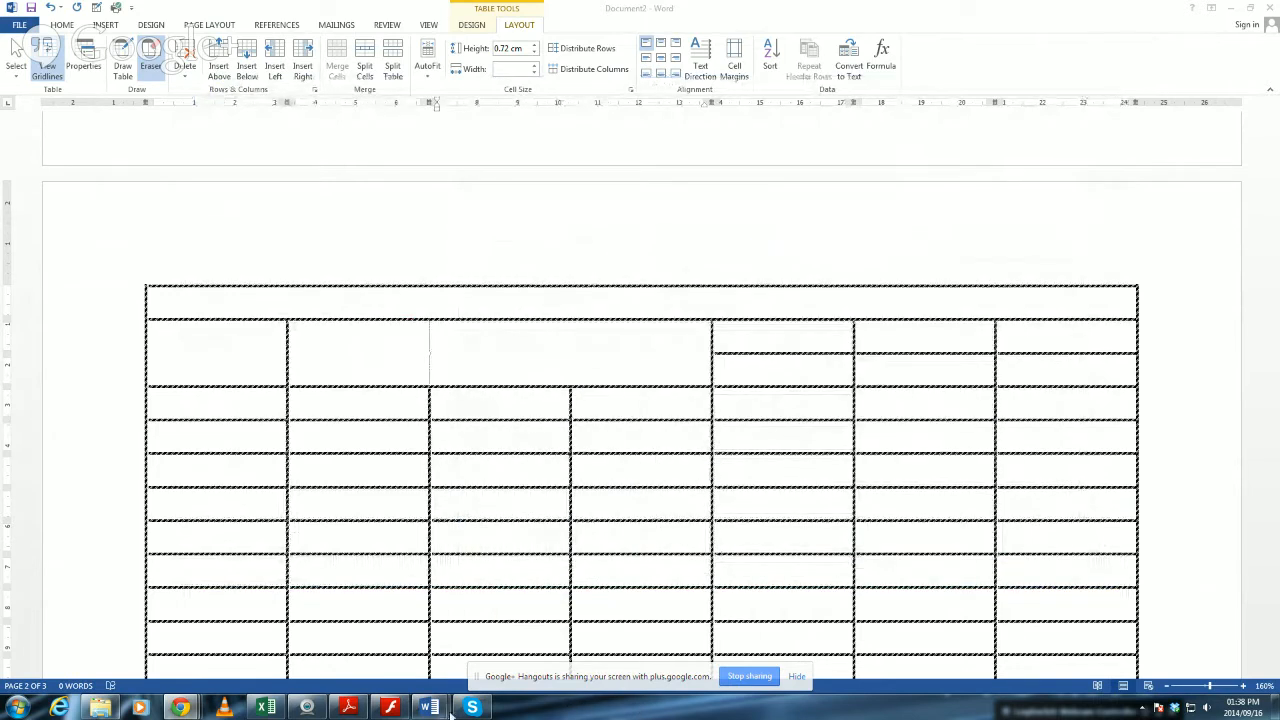
Switch to the MS Word 2007 Module 5 guide in Flash Player and browse forward to the Chapter 2 Formulas page.
click(390, 707)
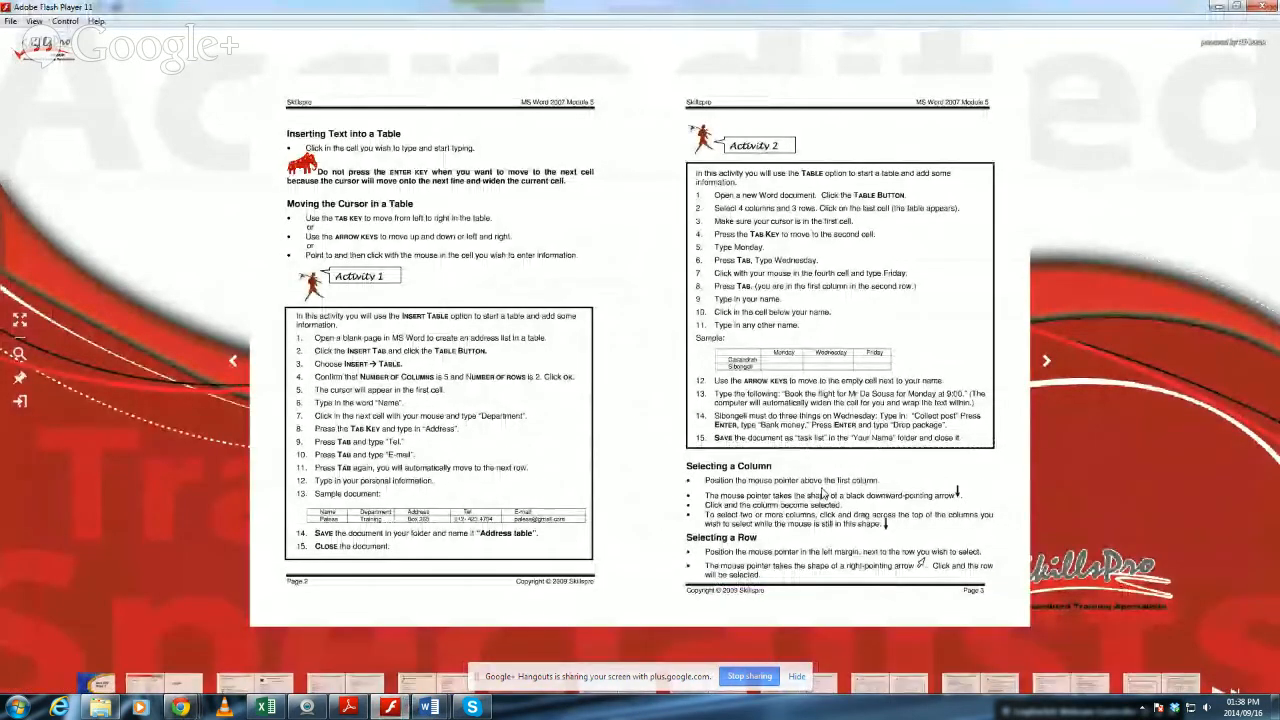
click(1050, 366)
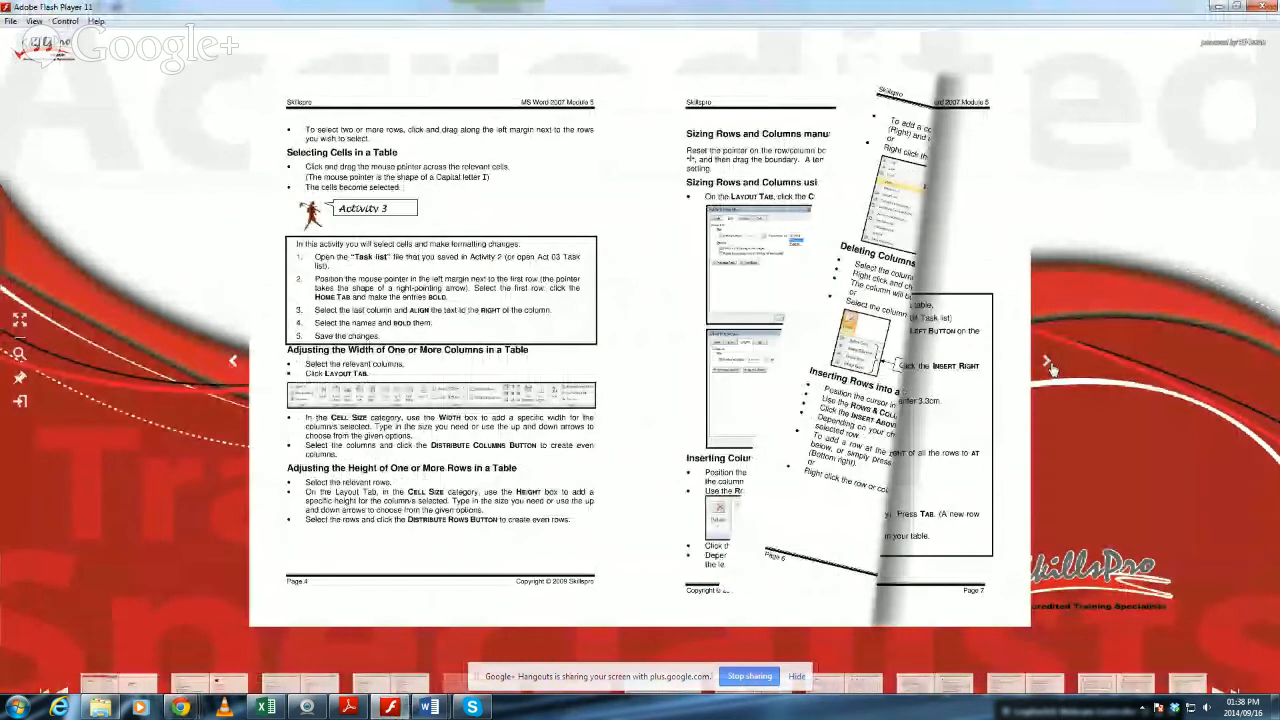
click(1139, 655)
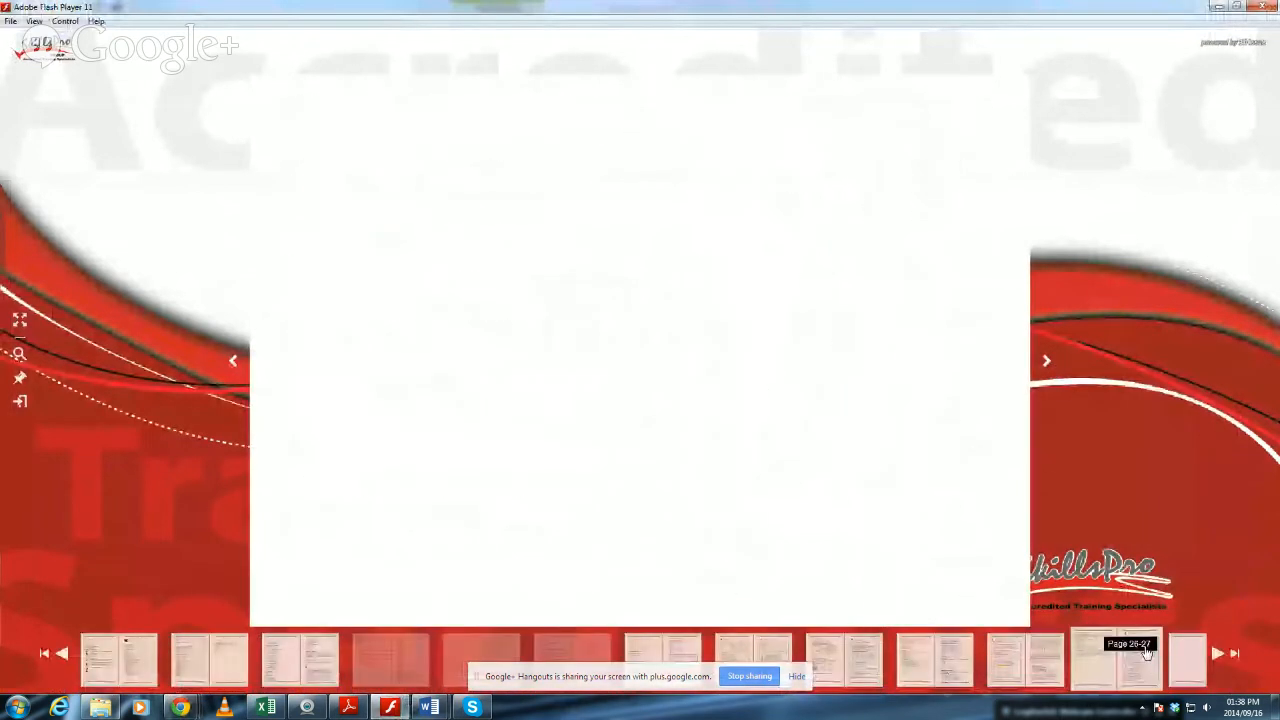
click(1048, 362)
Jump to the end of the guide, go back to the Assignment 1 pages and zoom in on the sample table.
mouse_move(1048, 650)
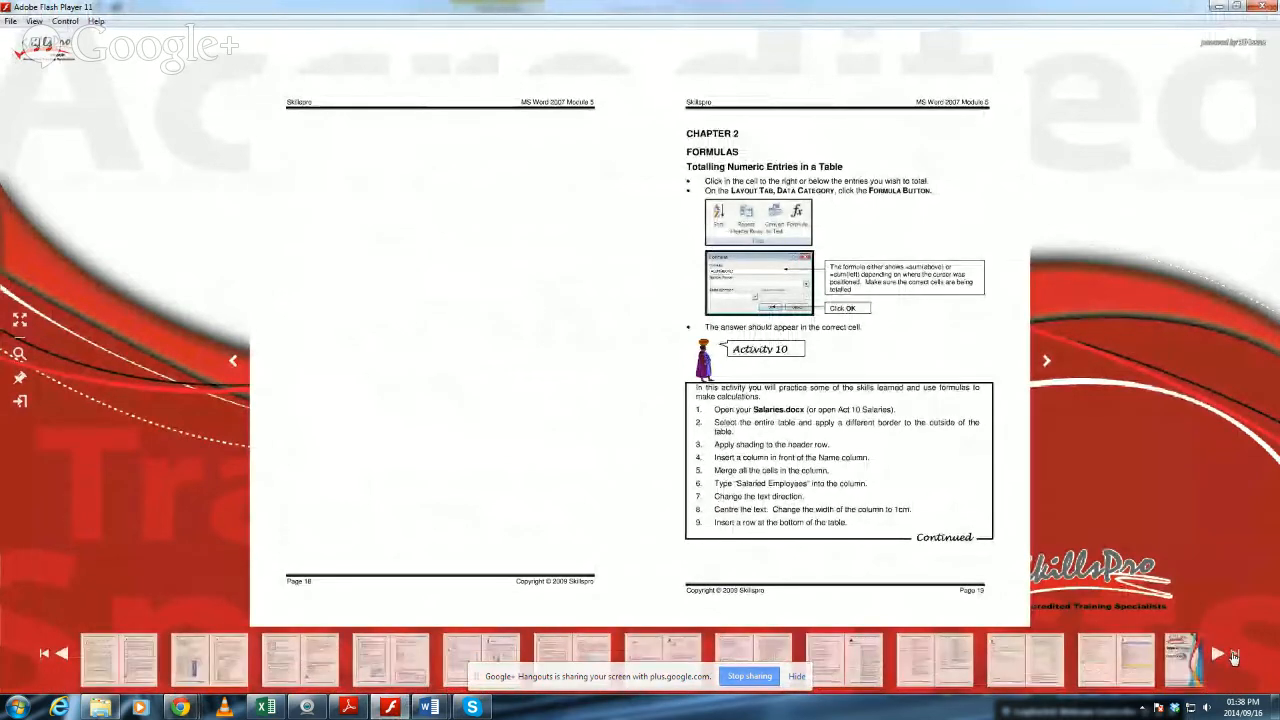
click(1172, 664)
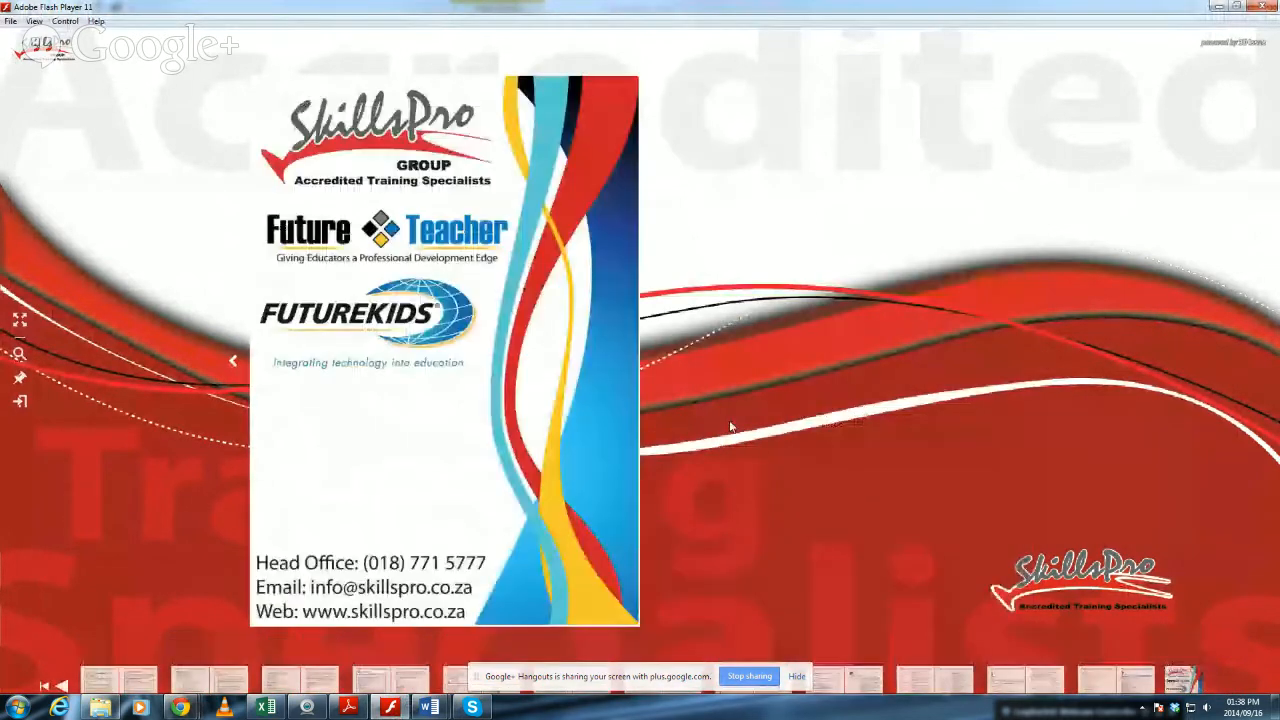
click(231, 365)
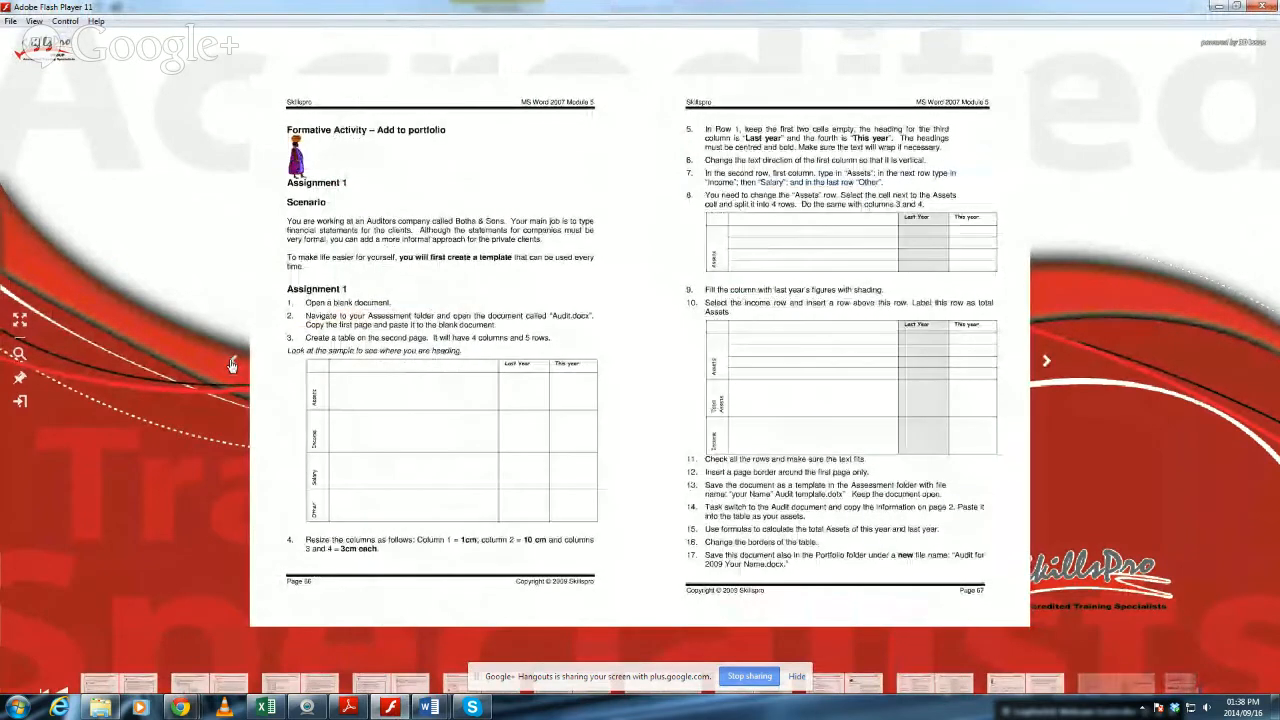
click(369, 372)
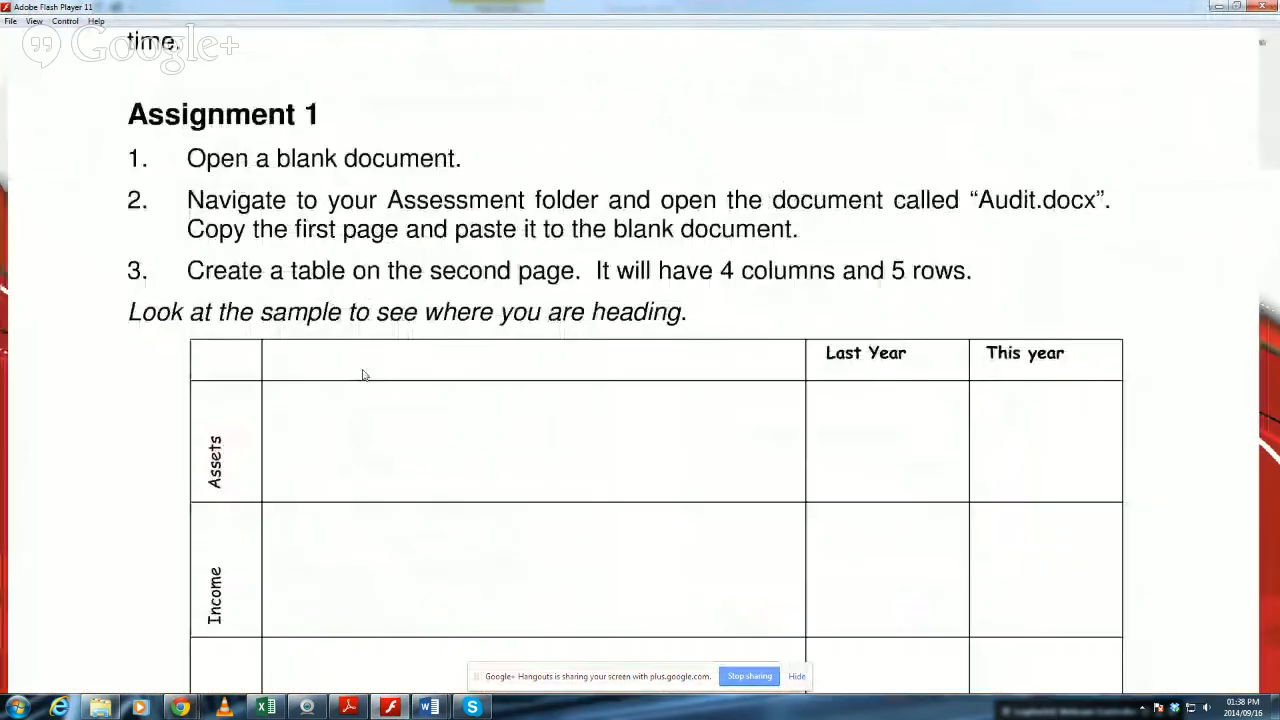
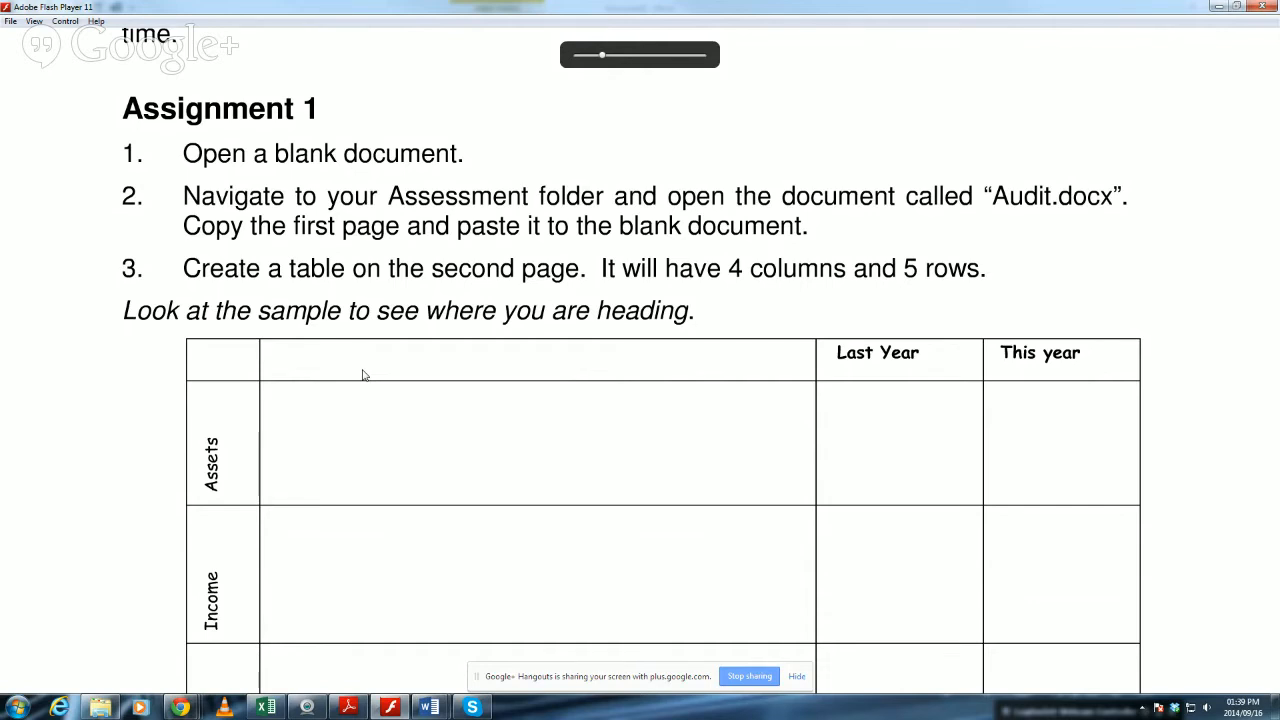
Review the Assignment 1 instructions and sample table, then return to the page spread and turn to Assignment 2.
scroll(364, 375, up, 2)
scroll(603, 431, down, 5)
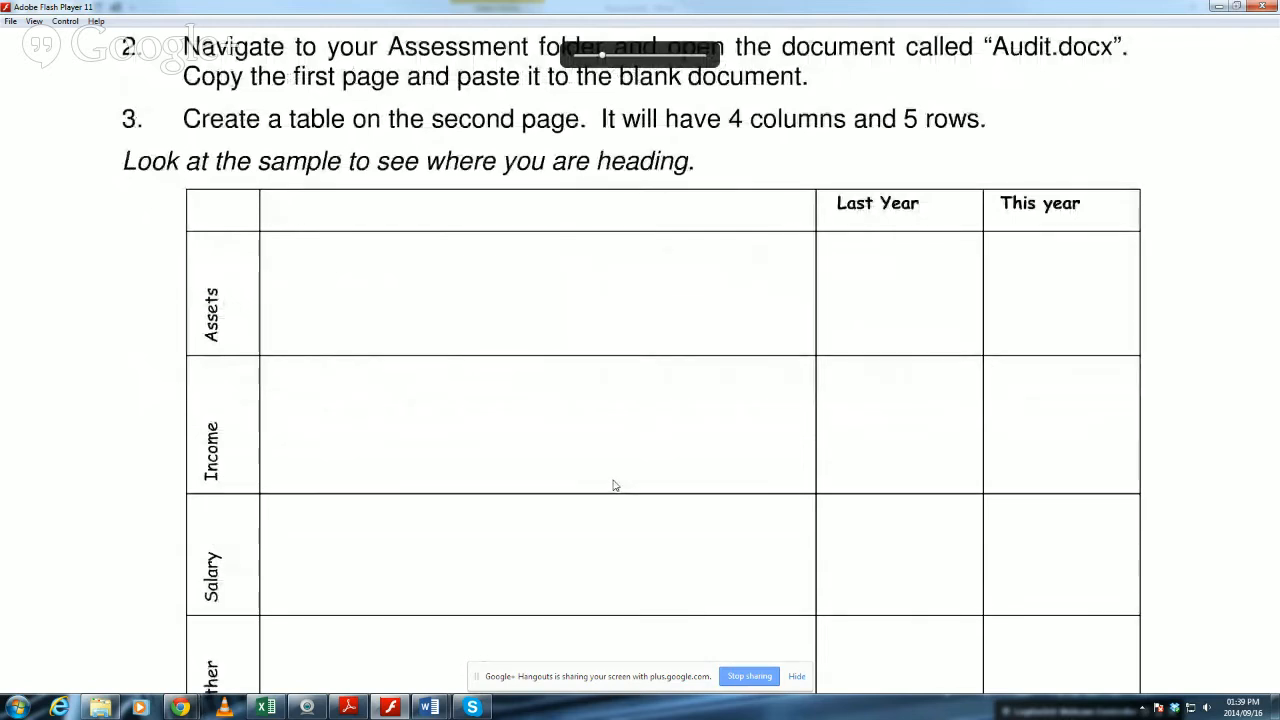
scroll(614, 487, down, 1)
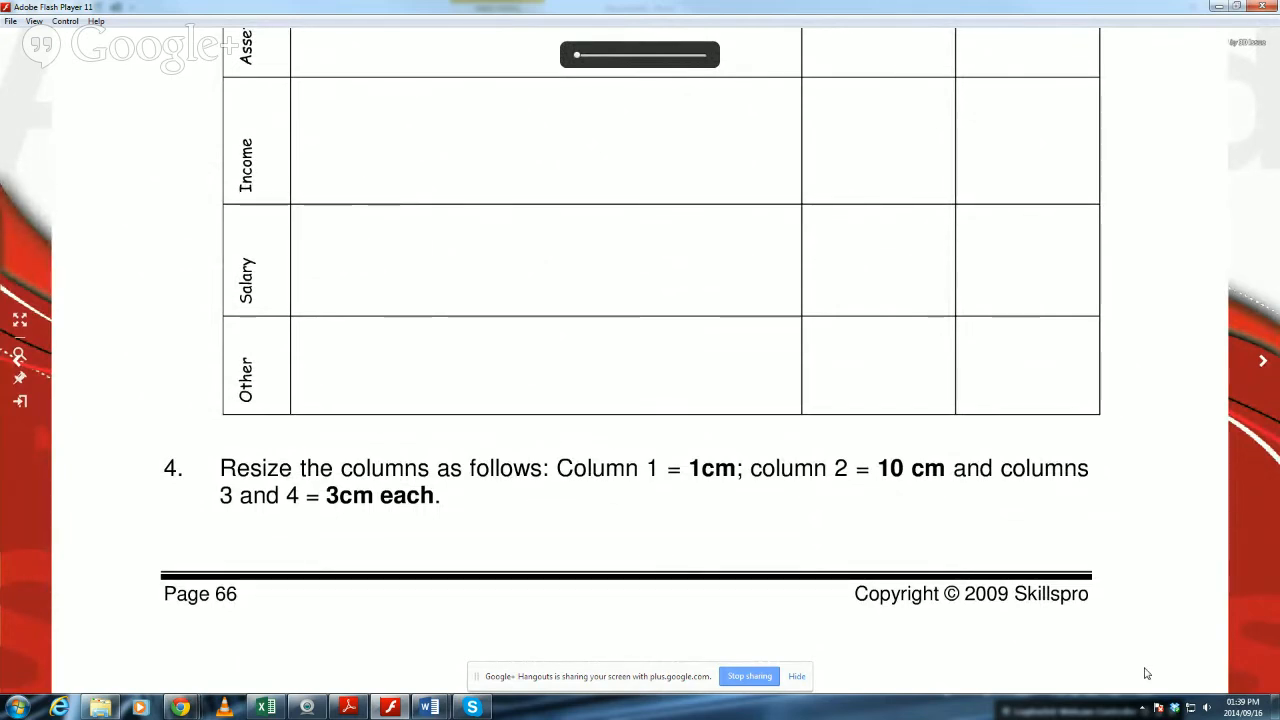
scroll(429, 443, up, 5)
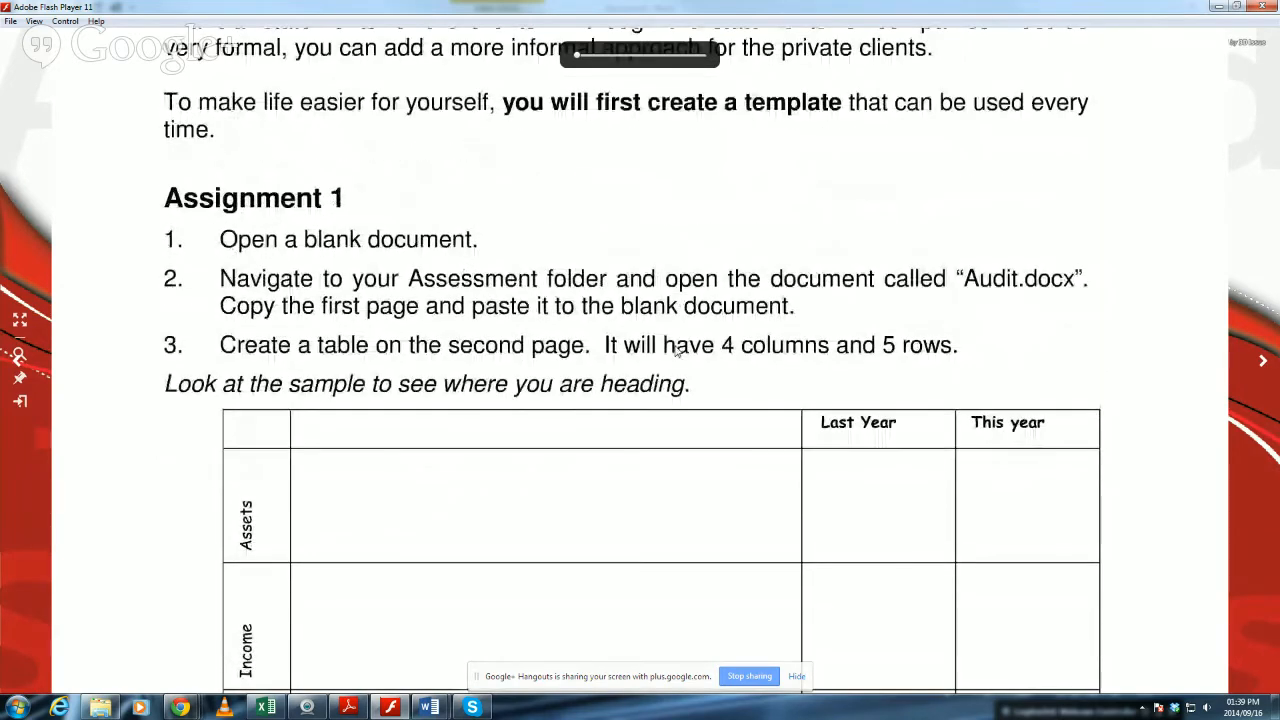
click(790, 341)
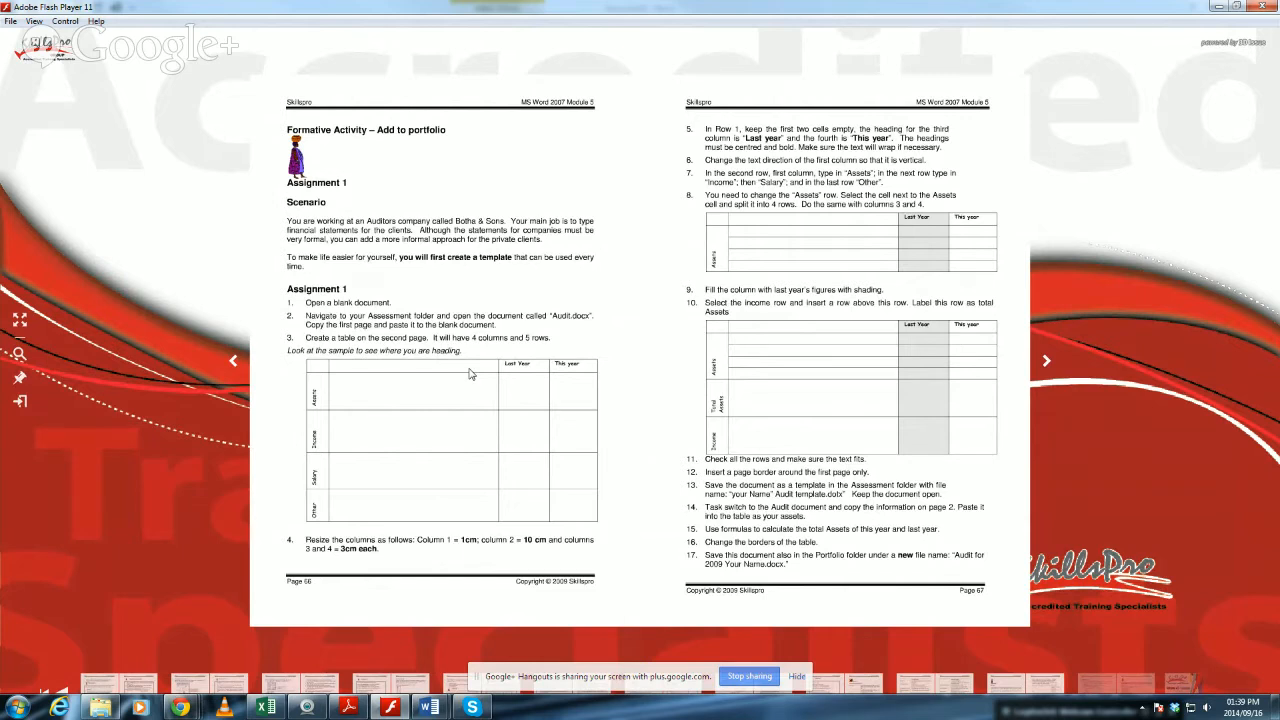
click(1048, 362)
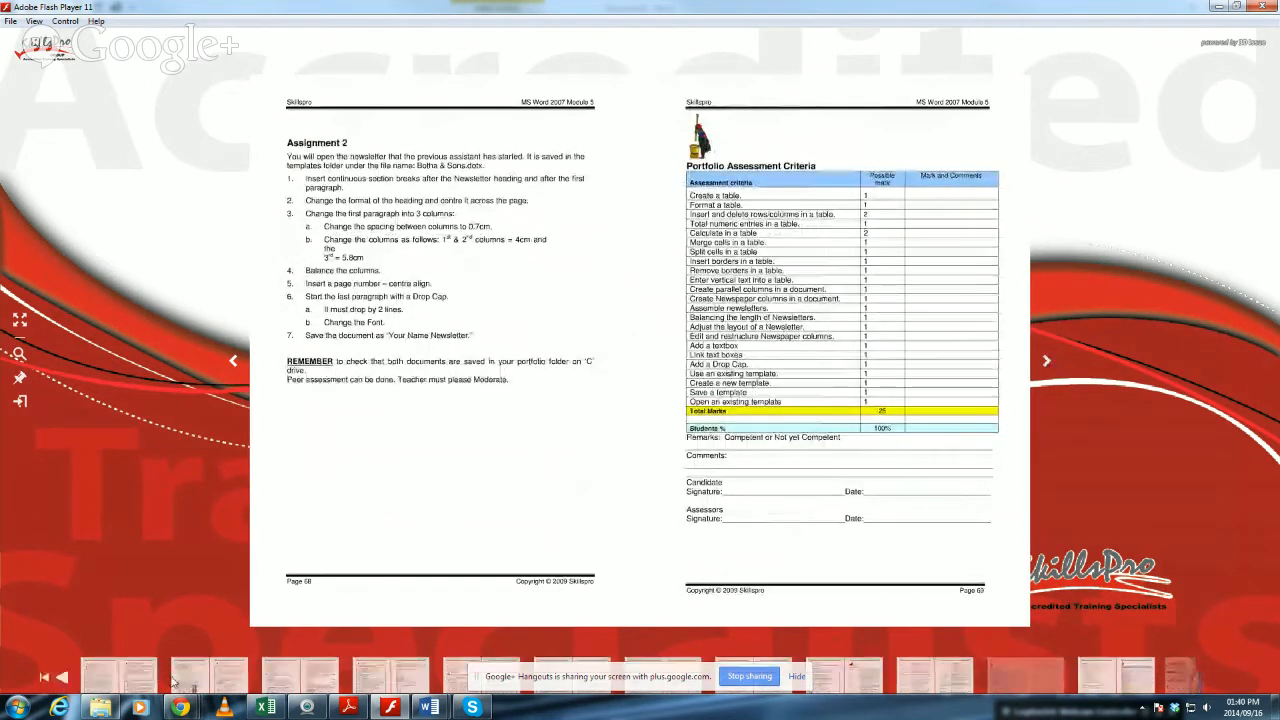
Switch to the Document2 window in Word and delete the first four rows of the table, including the merged cells.
mouse_move(429, 707)
click(471, 655)
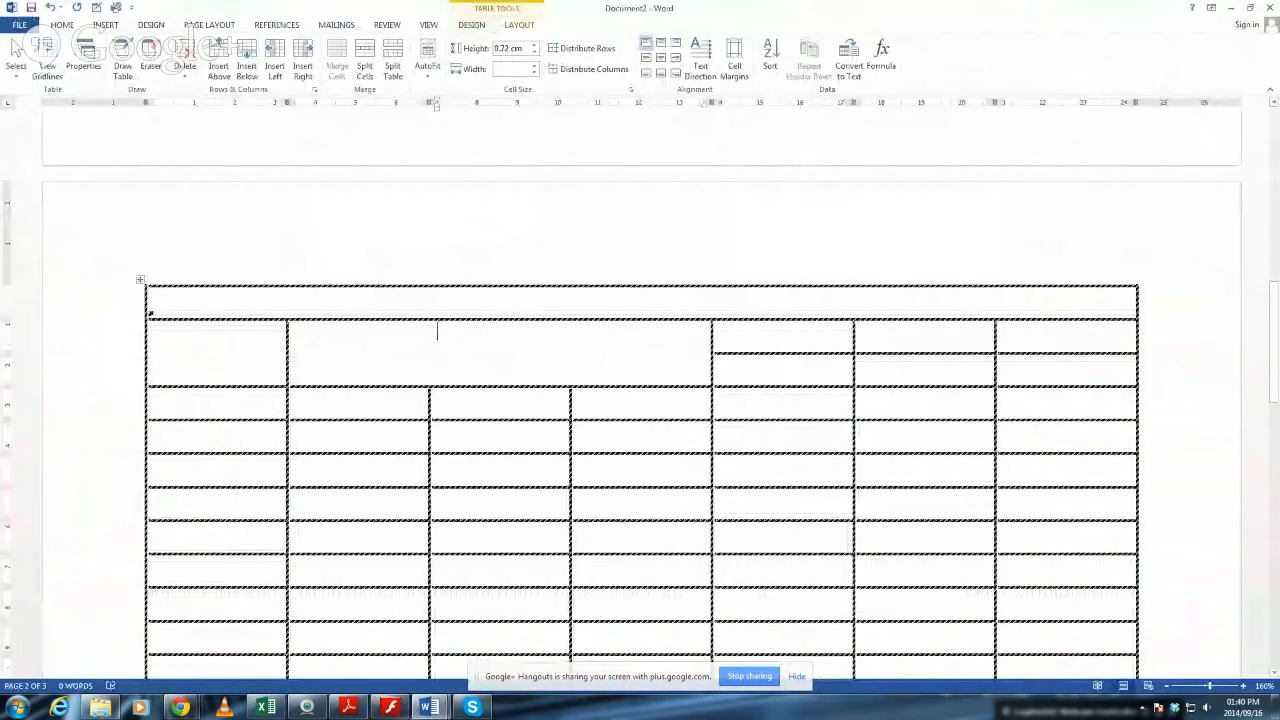
drag(124, 311, 163, 402)
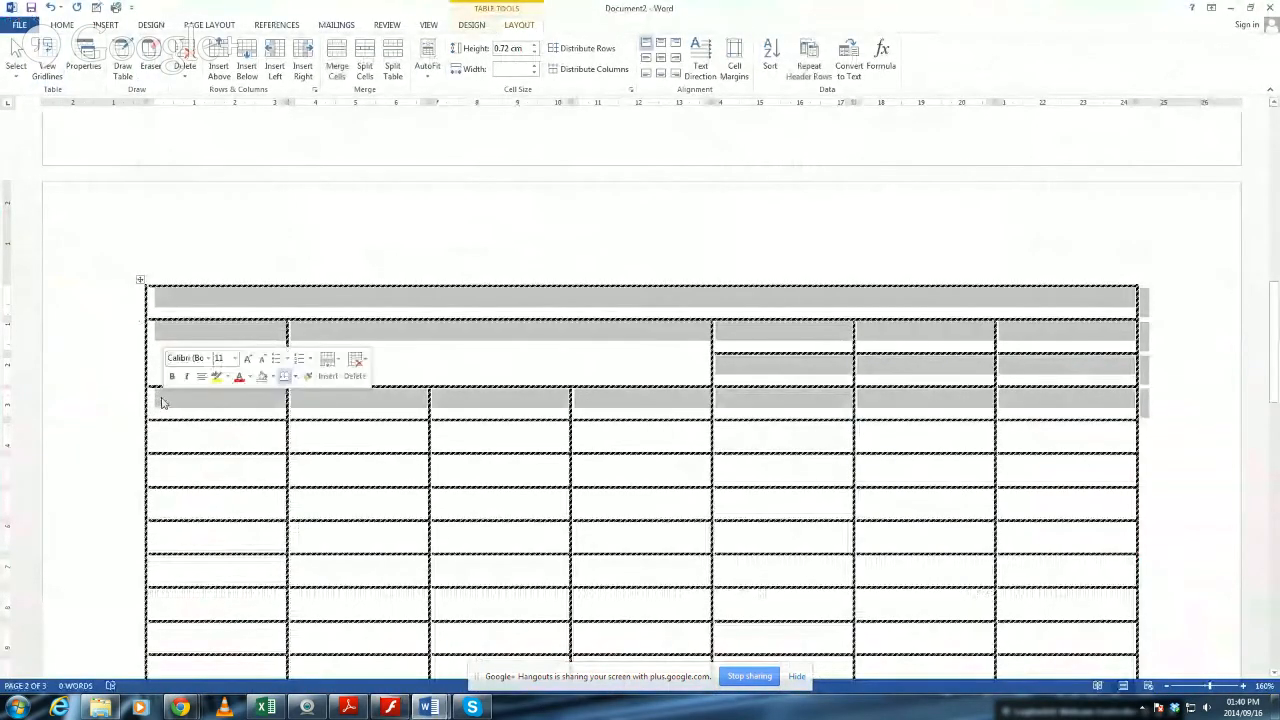
key(BackSpace)
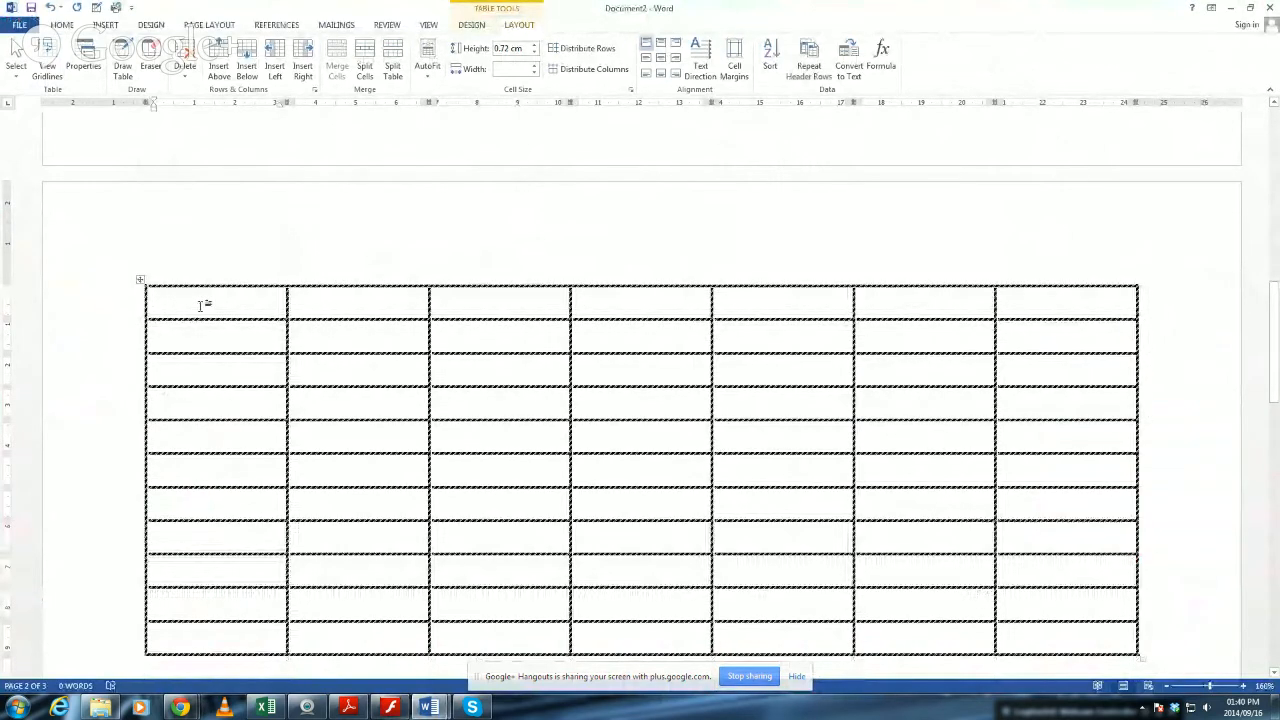
Enter MONDAY, TUESDAY and WEDNESDAY in the first three cells of the table's top row.
text(m)
key(BackSpace)
text(MONDAY)
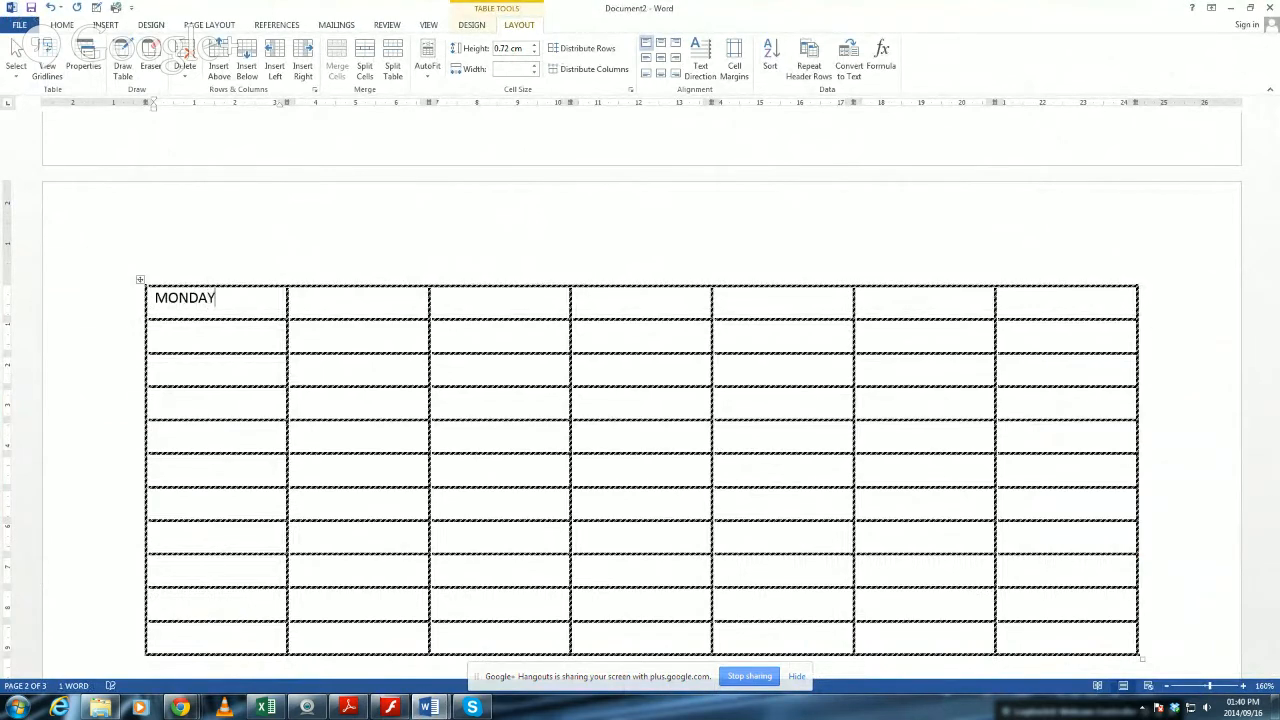
key(Tab)
text(TUESDAY)
key(Tab)
text(WEDNESDAY)
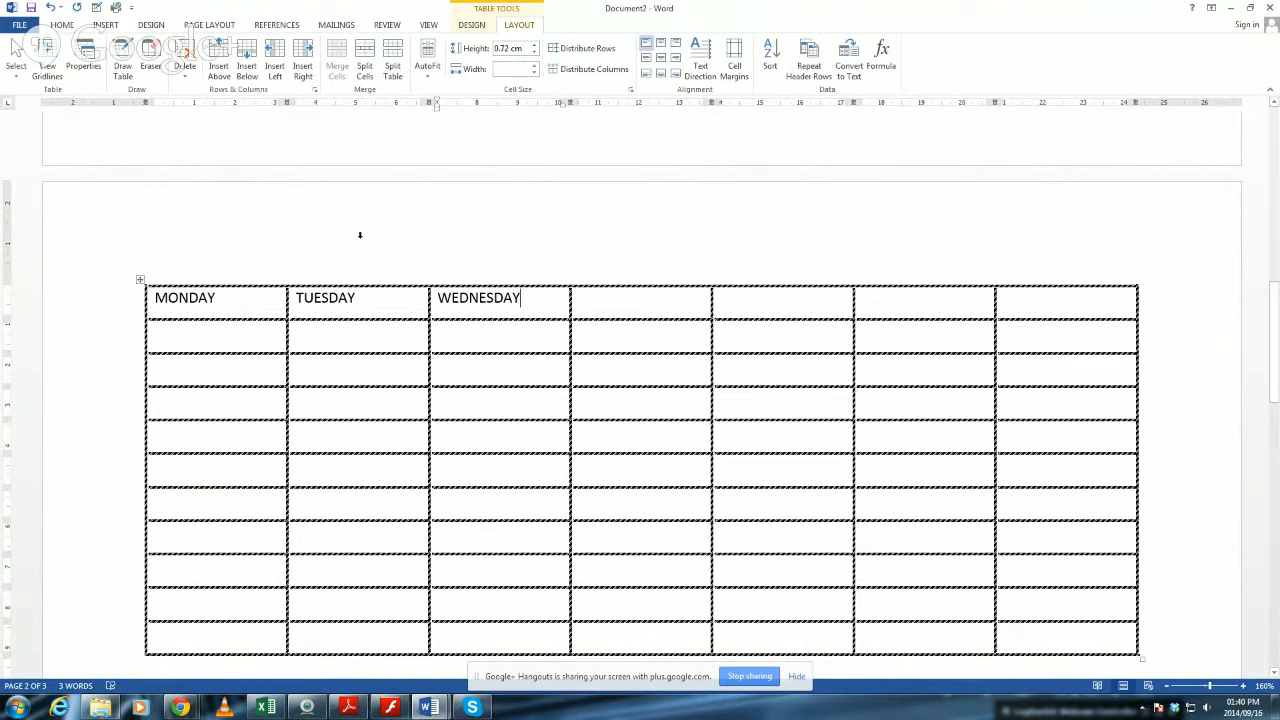
Cycle the WEDNESDAY heading through lowercase and capitalised forms back to uppercase.
drag(522, 298, 432, 305)
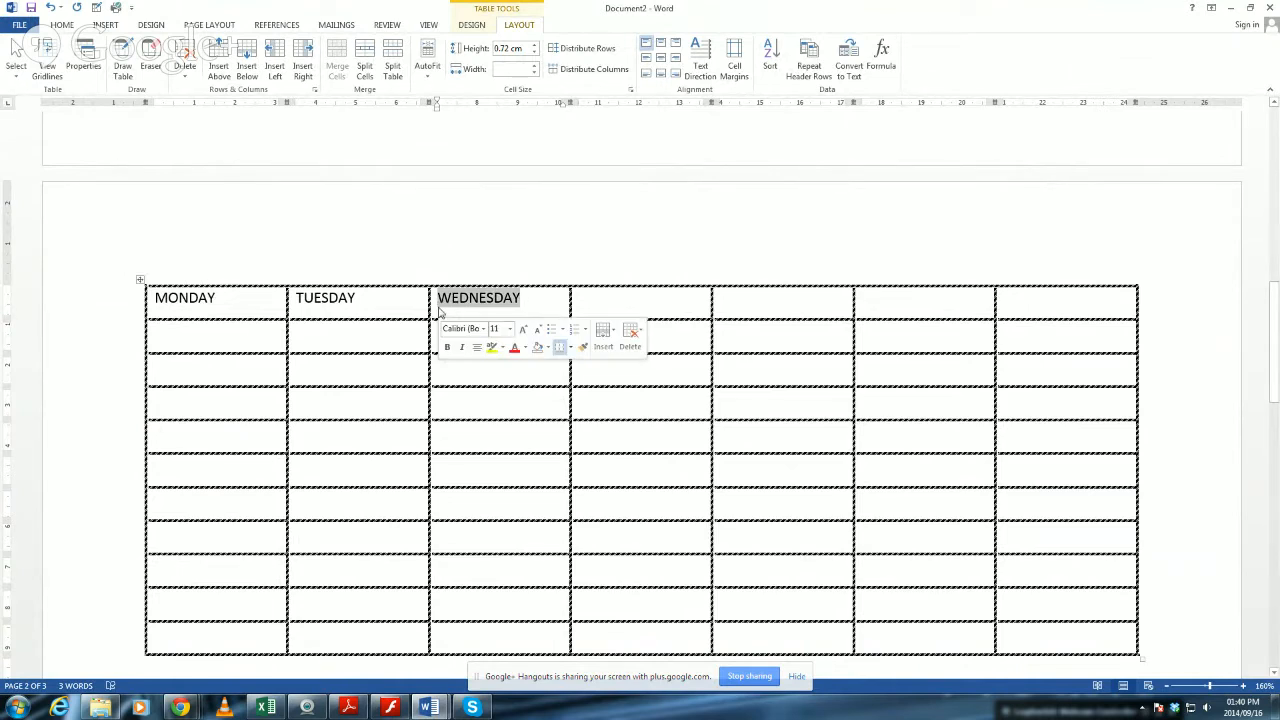
key(shift+F3)
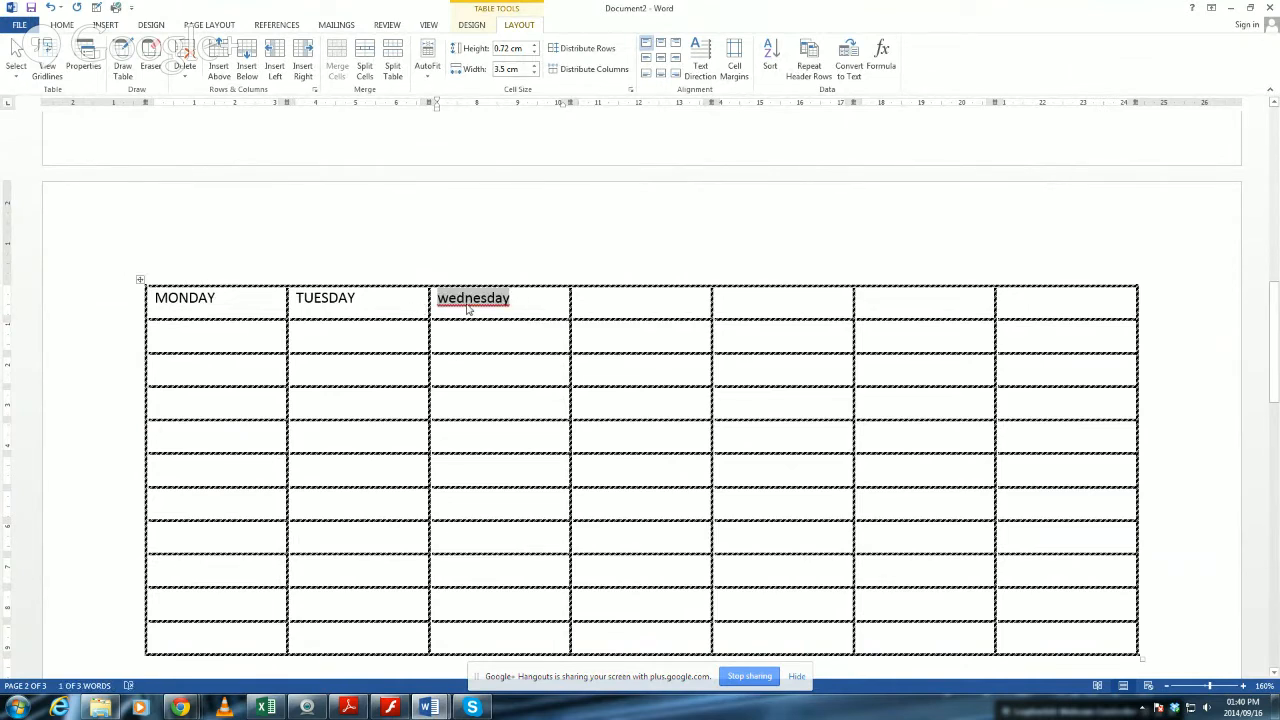
right_click(467, 309)
click(525, 316)
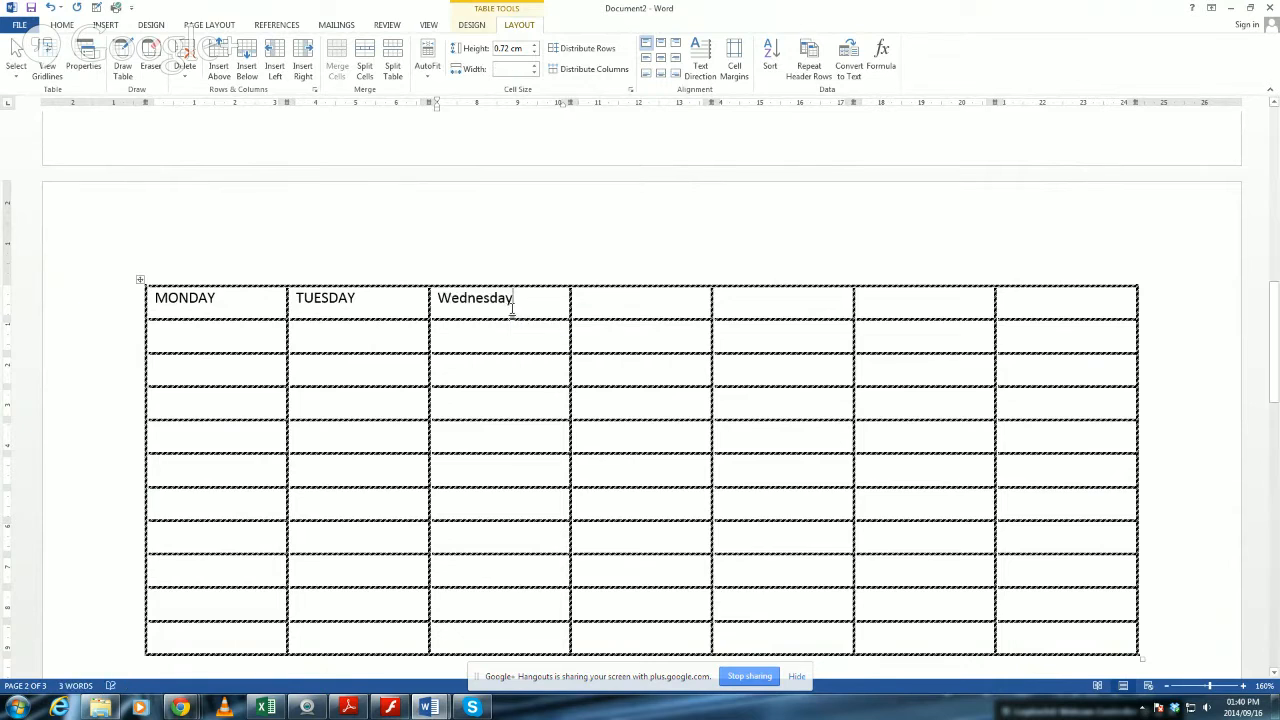
drag(514, 298, 431, 300)
key(shift+F3)
Enter THURSDAY, FRIDAY, SATURDAY and SUNDAY in the remaining cells of the top row.
click(582, 302)
text(THURSDAY)
key(Tab)
text(FRIDA)
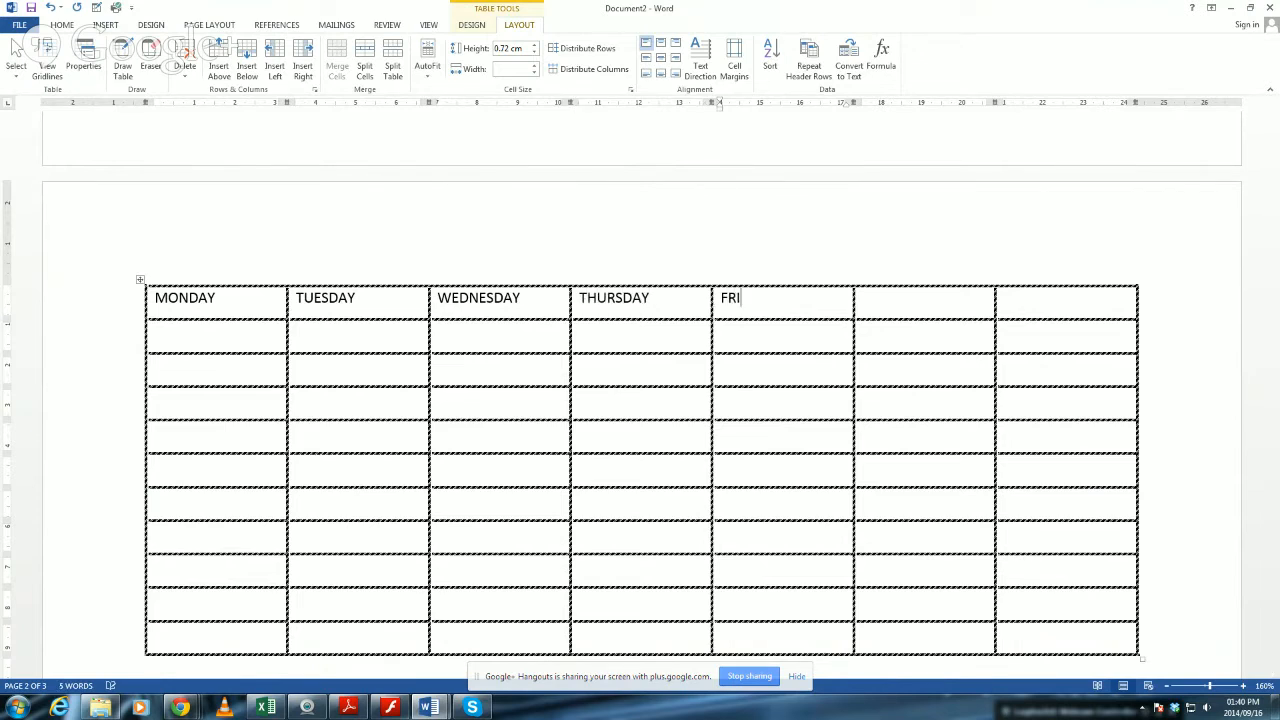
key(Tab)
text(SATURDA)
key(Tab)
text(SUNDA)
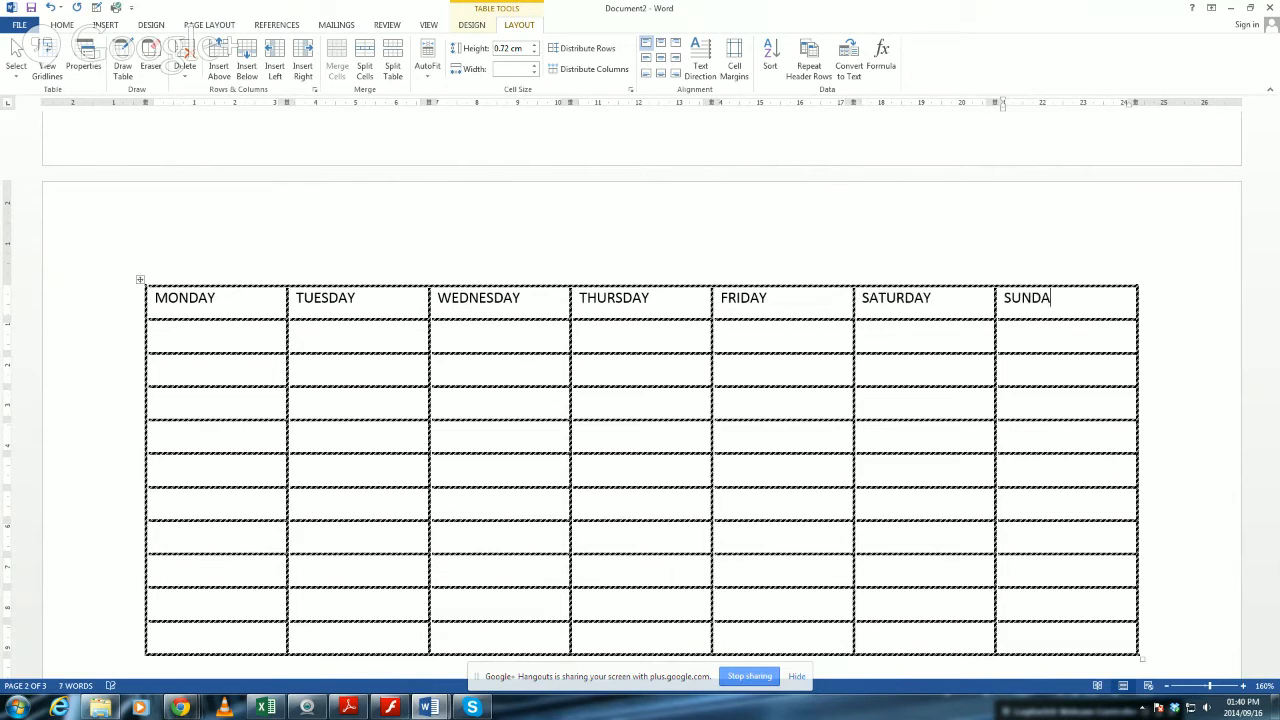
Make all the weekday headings bold and centre them horizontally and vertically in their cells.
drag(197, 300, 997, 310)
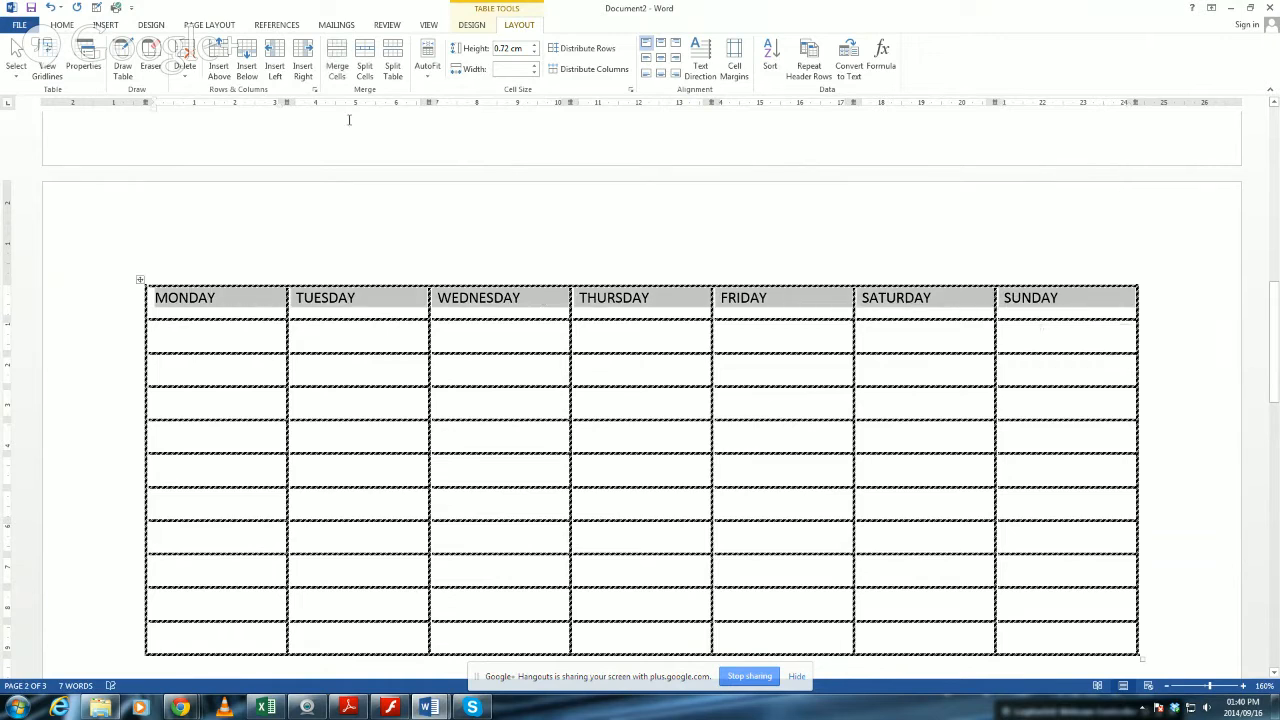
click(62, 25)
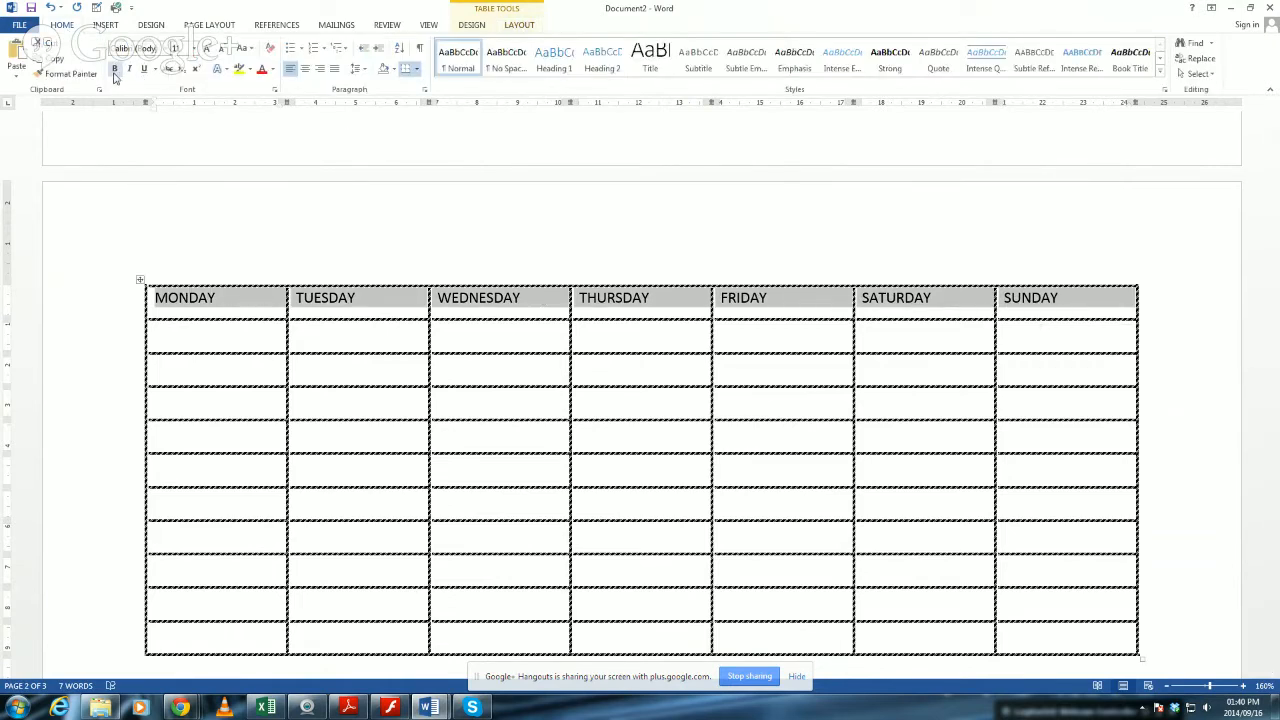
click(114, 71)
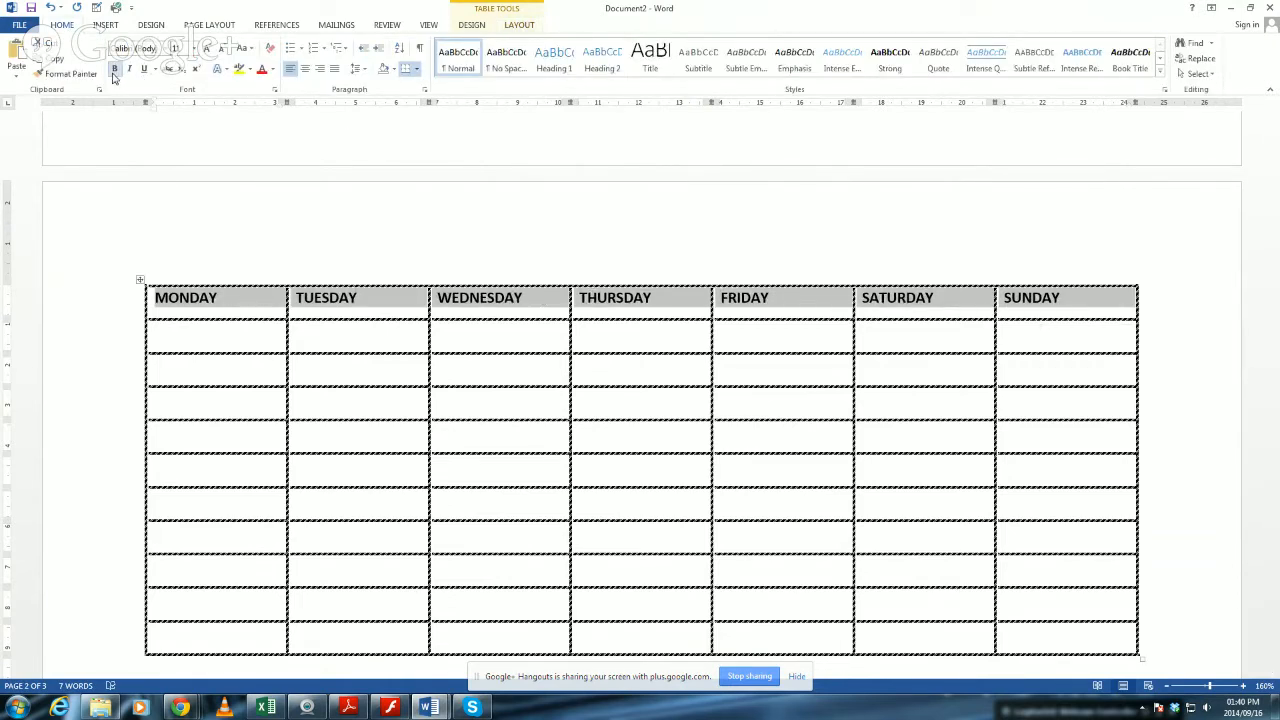
click(305, 69)
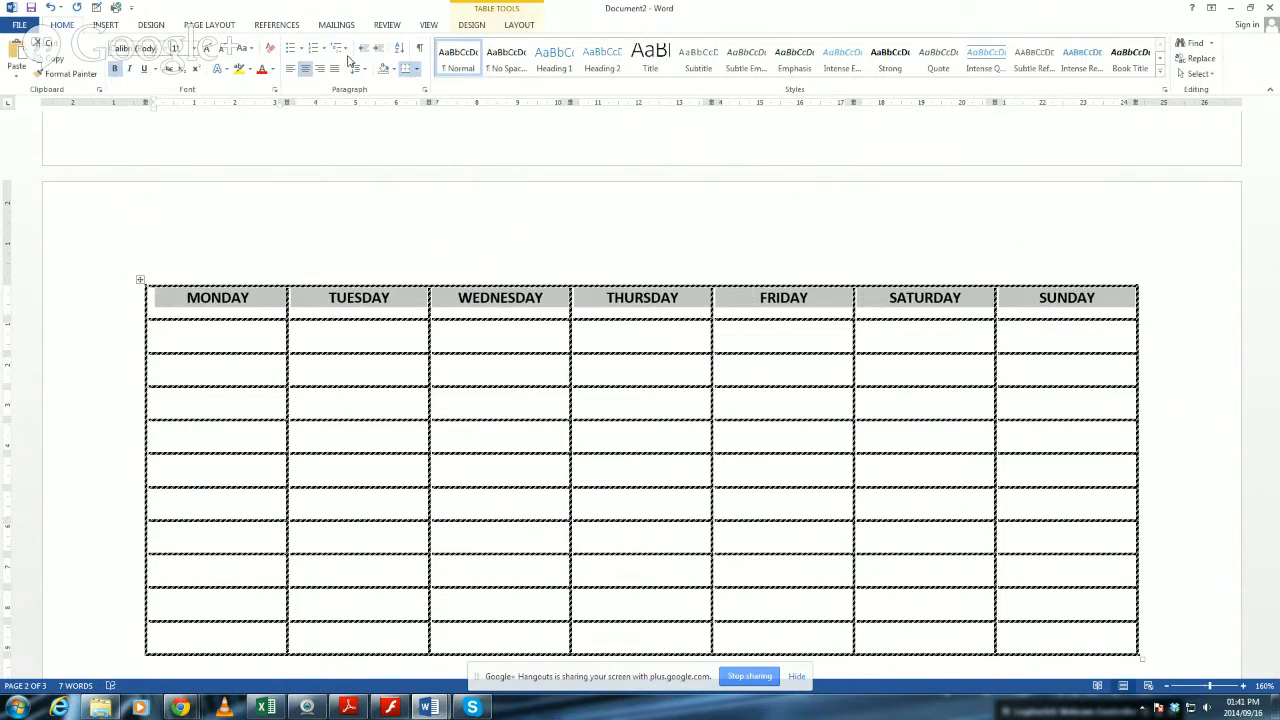
click(528, 26)
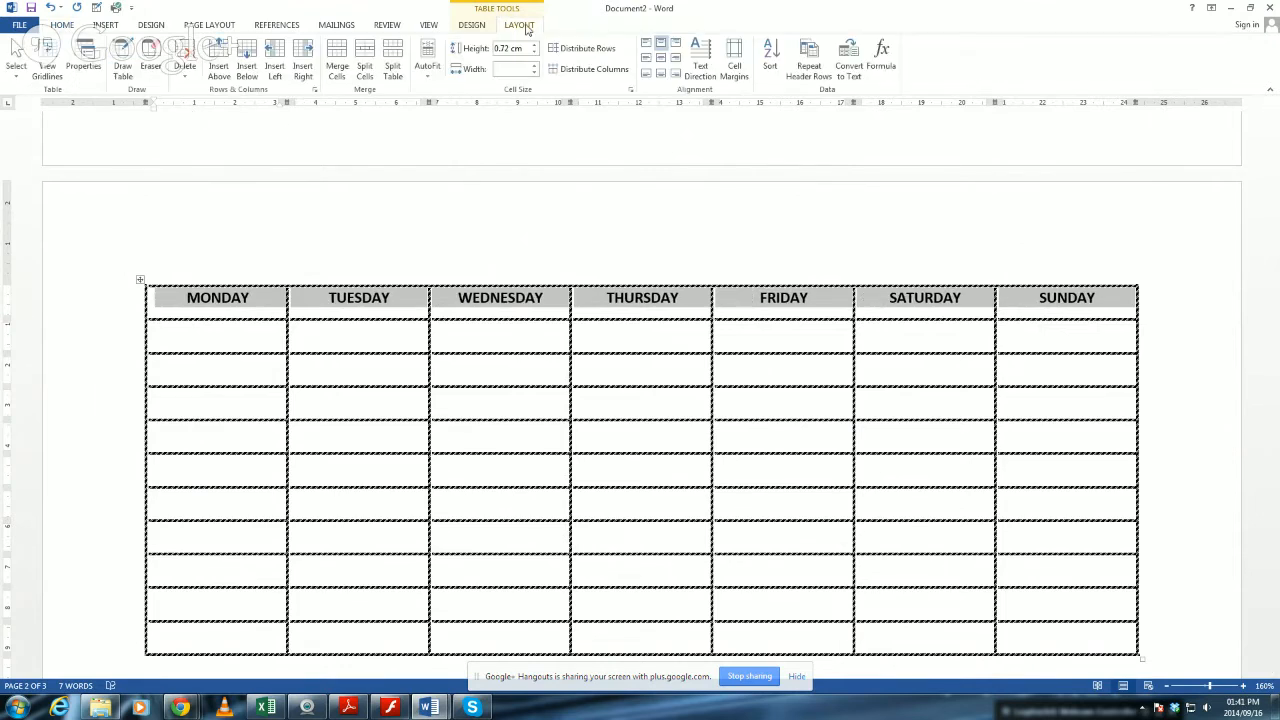
click(661, 61)
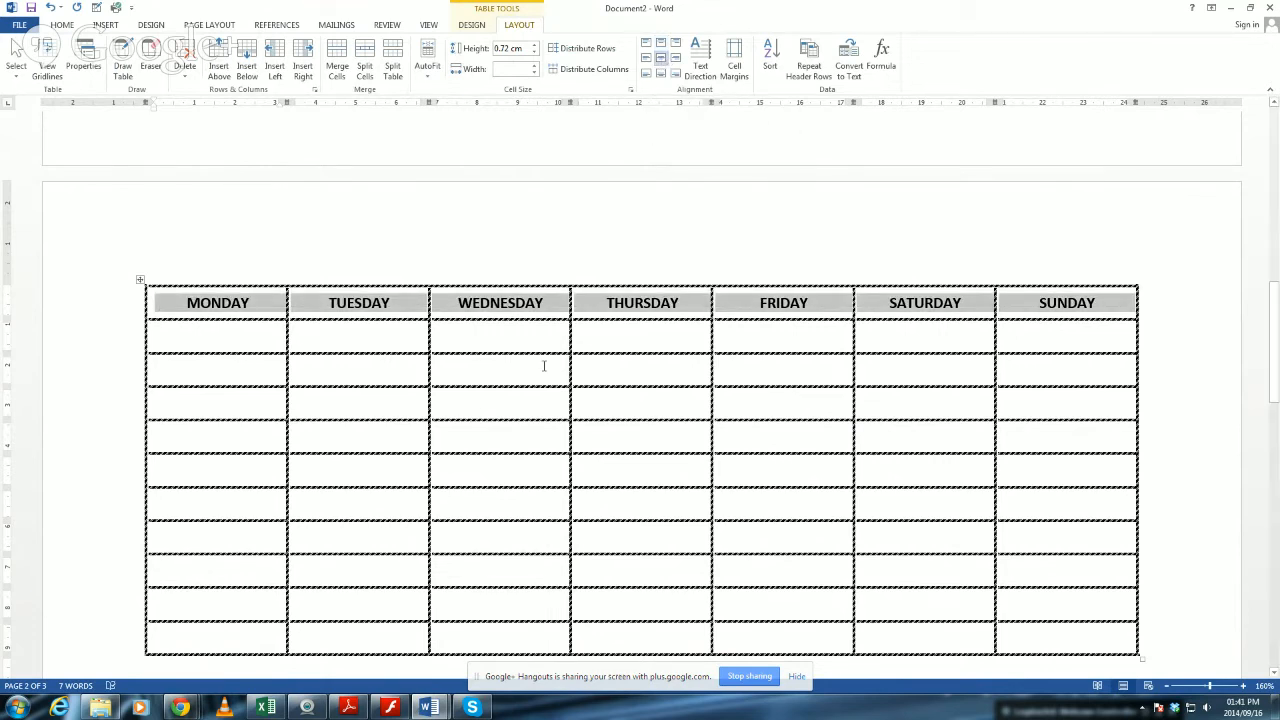
Increase the heading row's height to about 6.15 cm and widen the WEDNESDAY column into the THURSDAY column.
click(486, 333)
drag(474, 318, 452, 540)
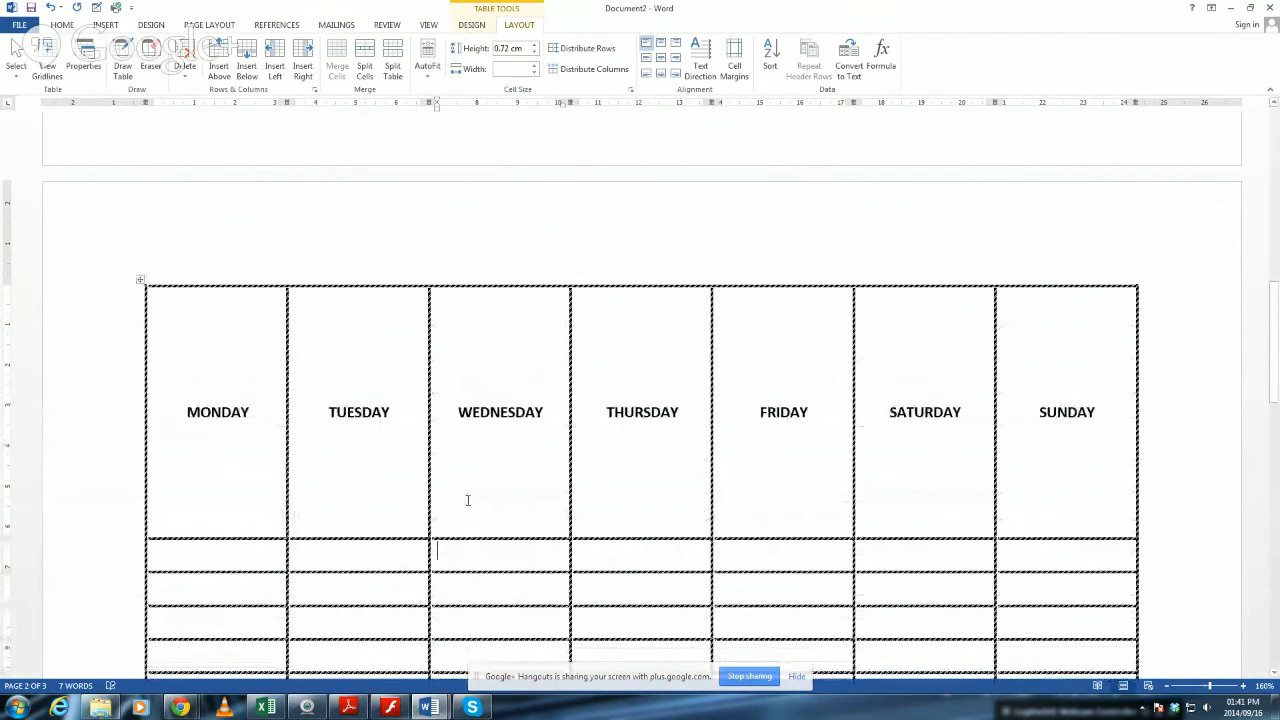
scroll(471, 503, down, 3)
scroll(514, 297, up, 1)
scroll(555, 320, up, 1)
drag(570, 313, 619, 313)
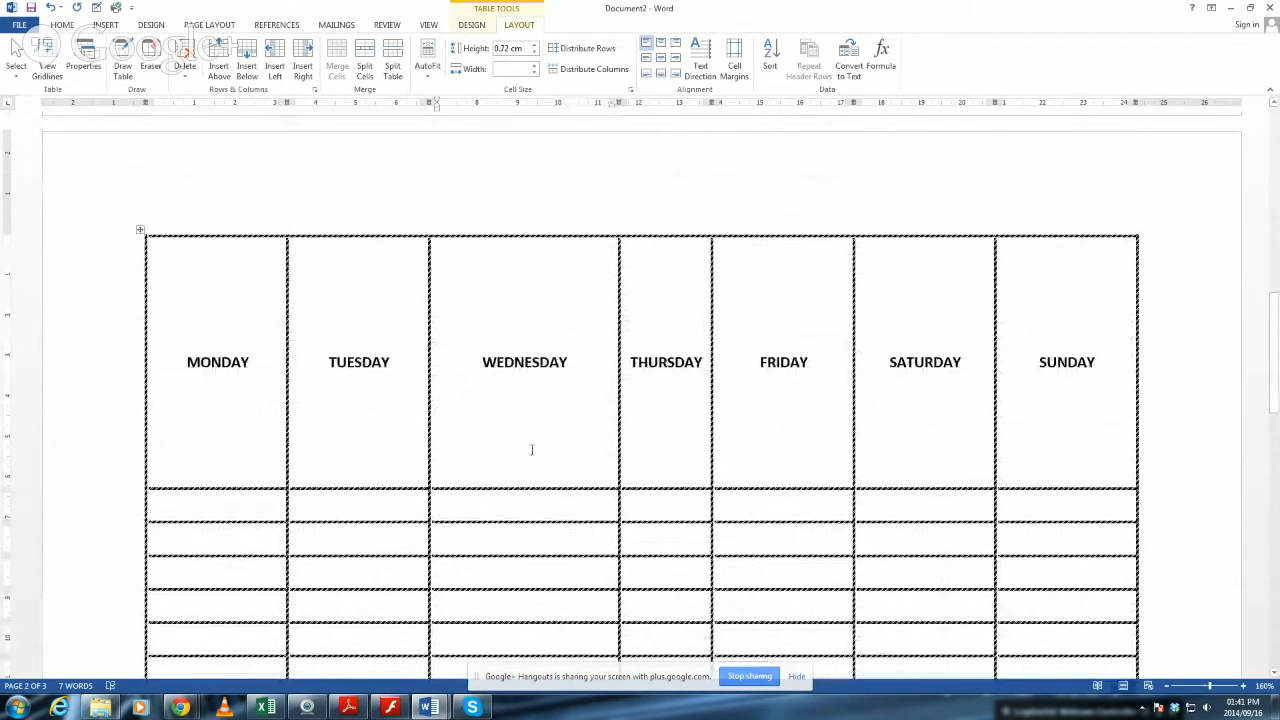
scroll(527, 452, down, 2)
click(528, 260)
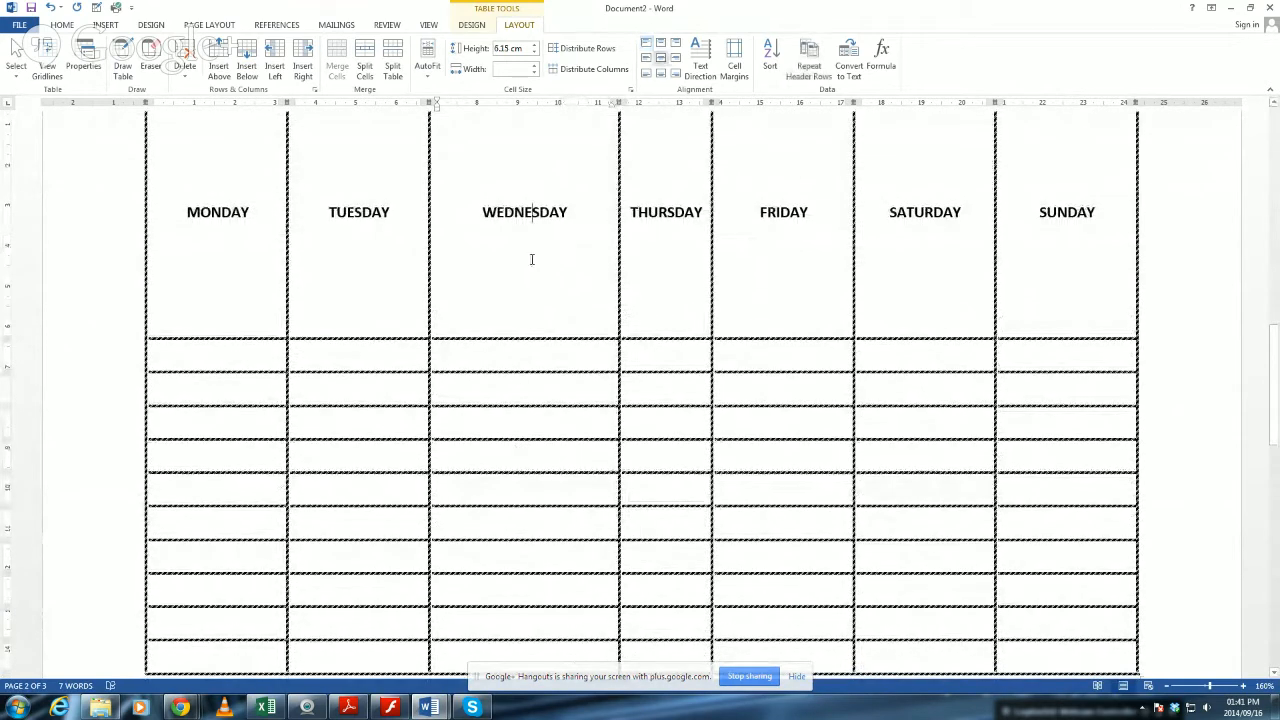
Replace the TUESDAY heading with 1 and enlarge the number's font size several times.
scroll(520, 218, up, 1)
double_click(381, 318)
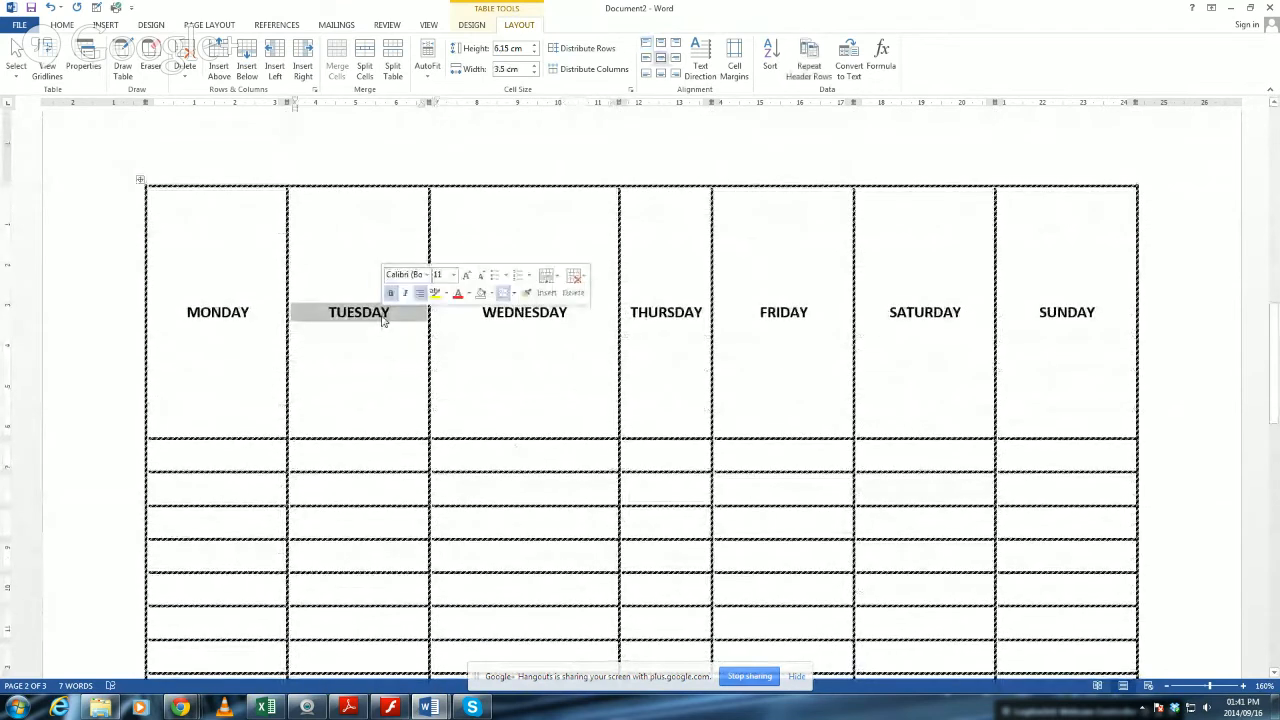
key(Delete)
text(1)
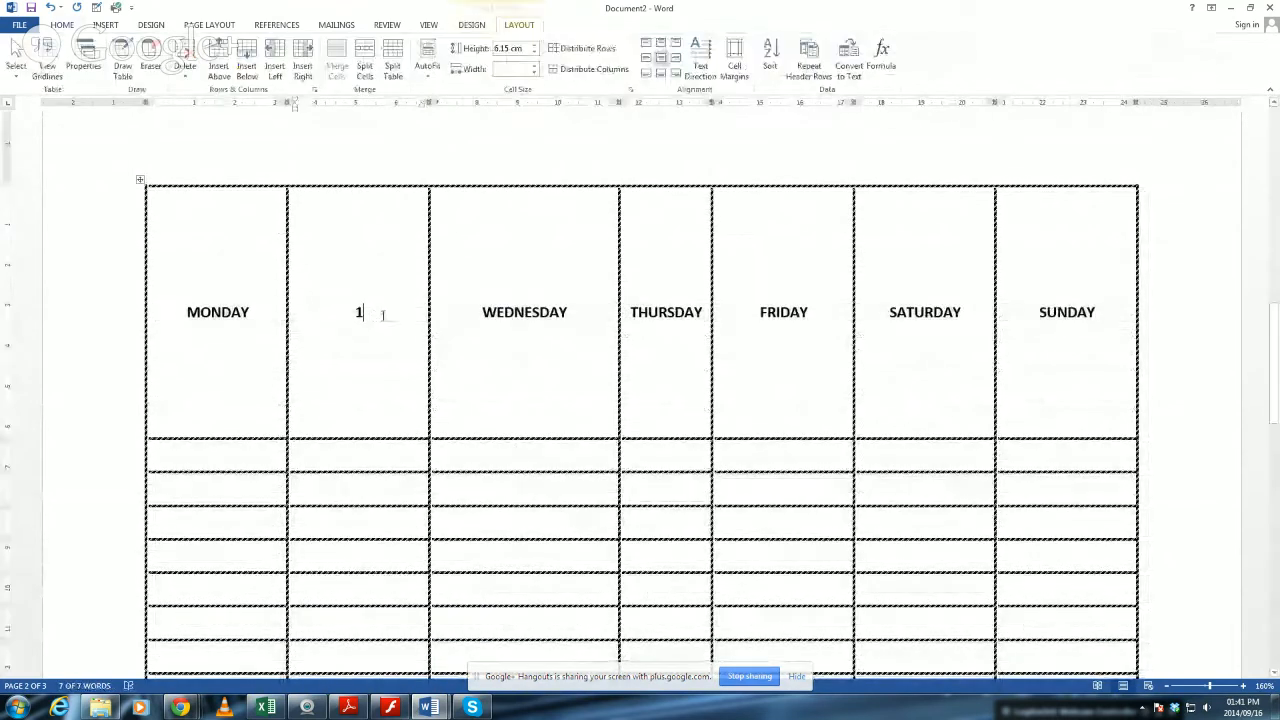
double_click(358, 312)
key(ctrl+shift+period)
key(ctrl+shift+period)
key(ctrl+shift+period)
key(ctrl+shift+period)
key(ctrl+shift+period)
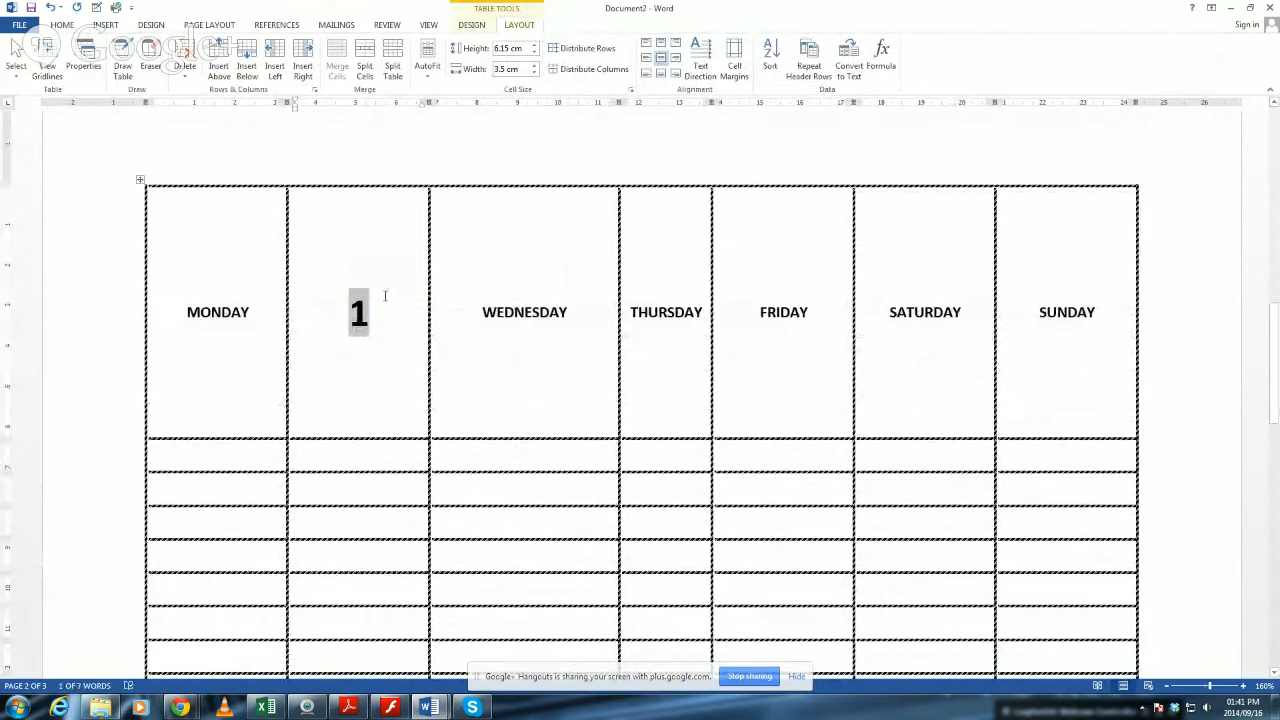
Try all nine cell alignments on the cell containing 1, from top left to bottom right, ending with Align Center.
click(391, 288)
click(646, 45)
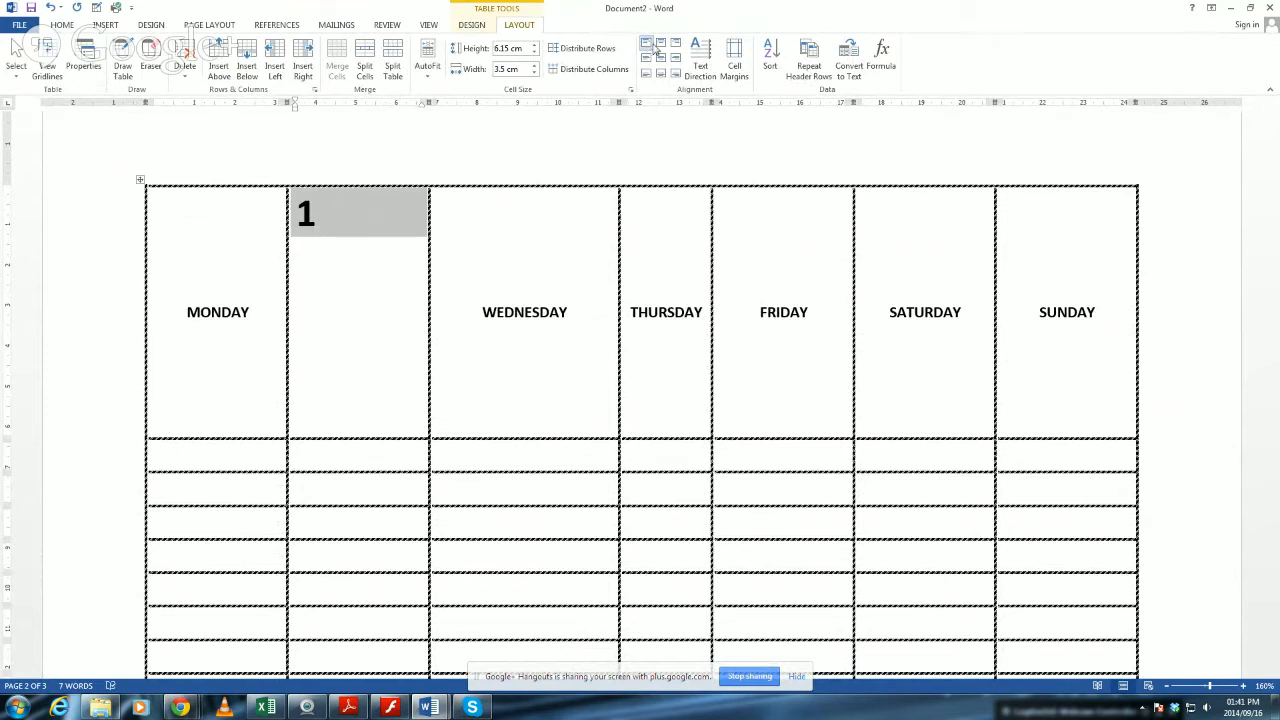
click(661, 44)
click(675, 45)
click(647, 59)
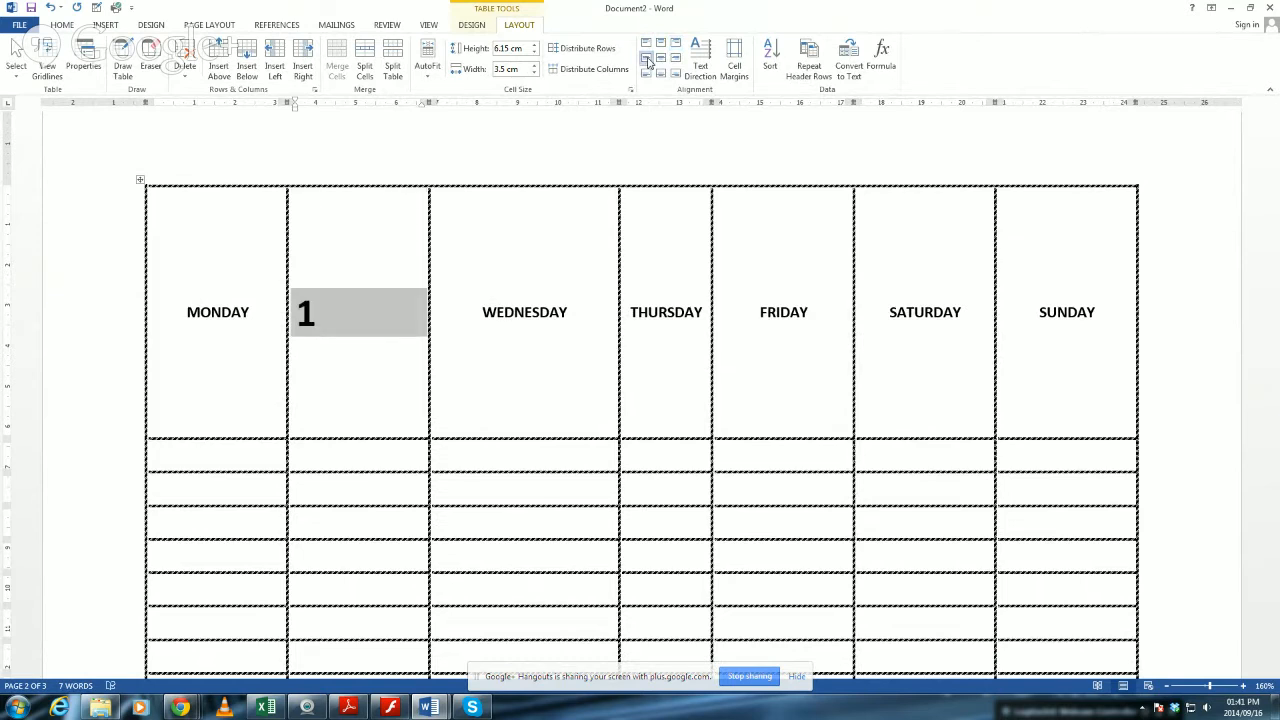
click(661, 59)
click(676, 62)
click(646, 75)
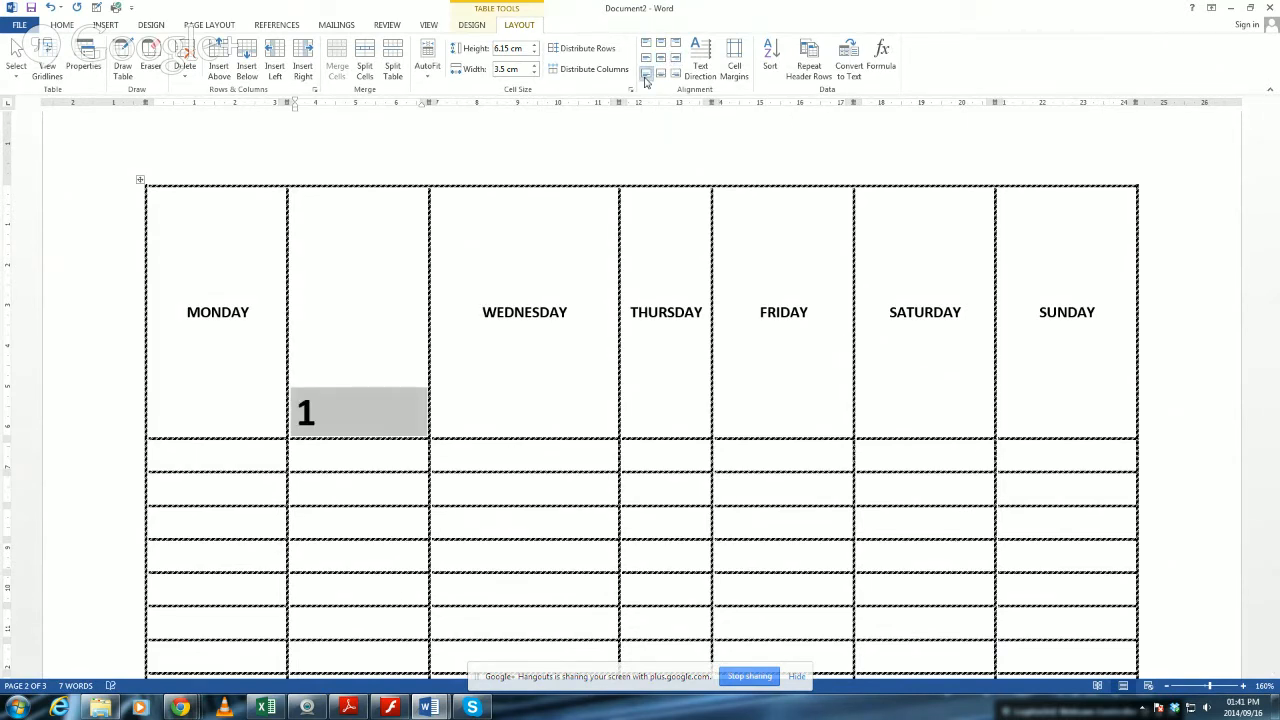
click(660, 75)
click(676, 75)
click(660, 58)
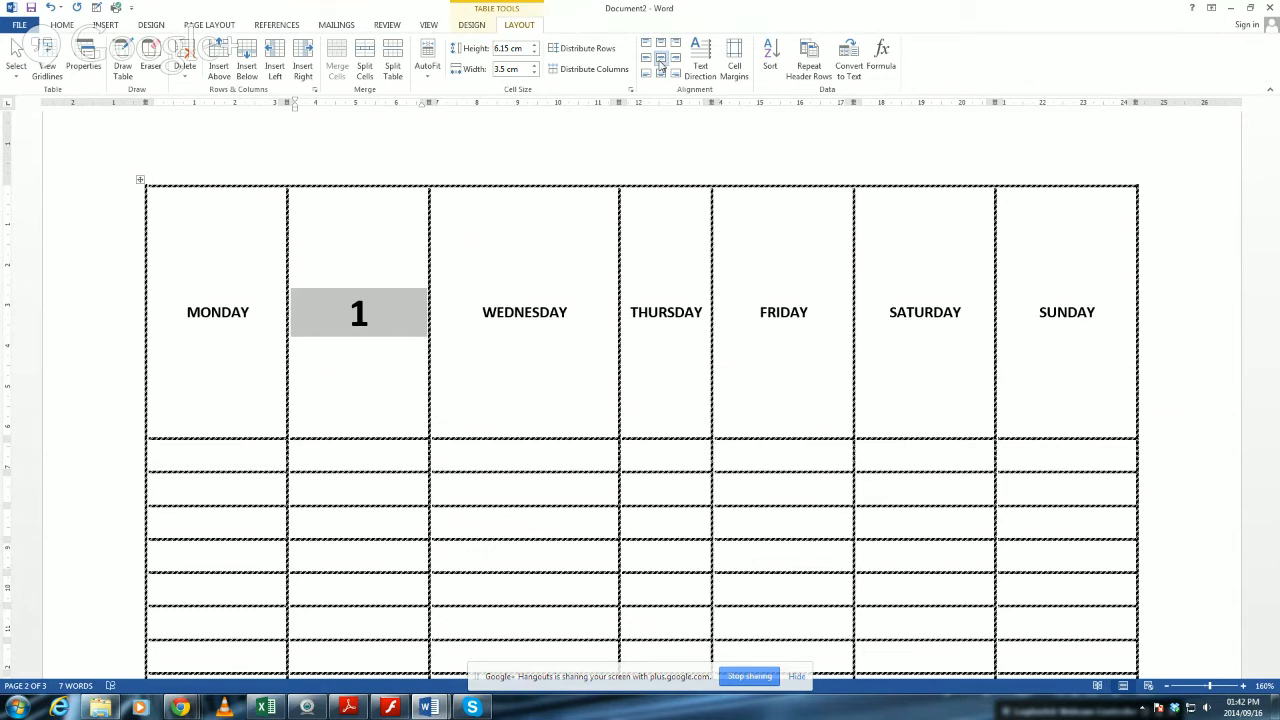
Undo the alignment changes to the cell containing 1, along with the last enlargement of its font.
click(676, 75)
click(660, 75)
click(645, 75)
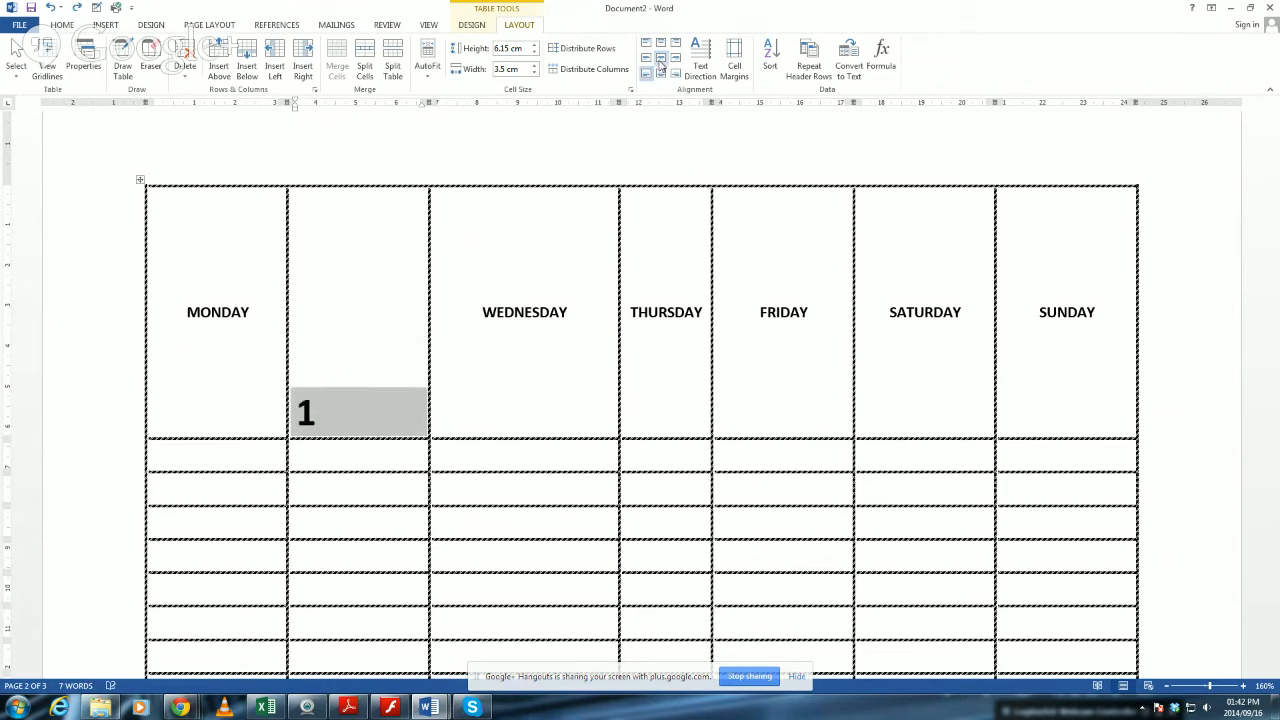
click(676, 58)
click(660, 58)
click(645, 58)
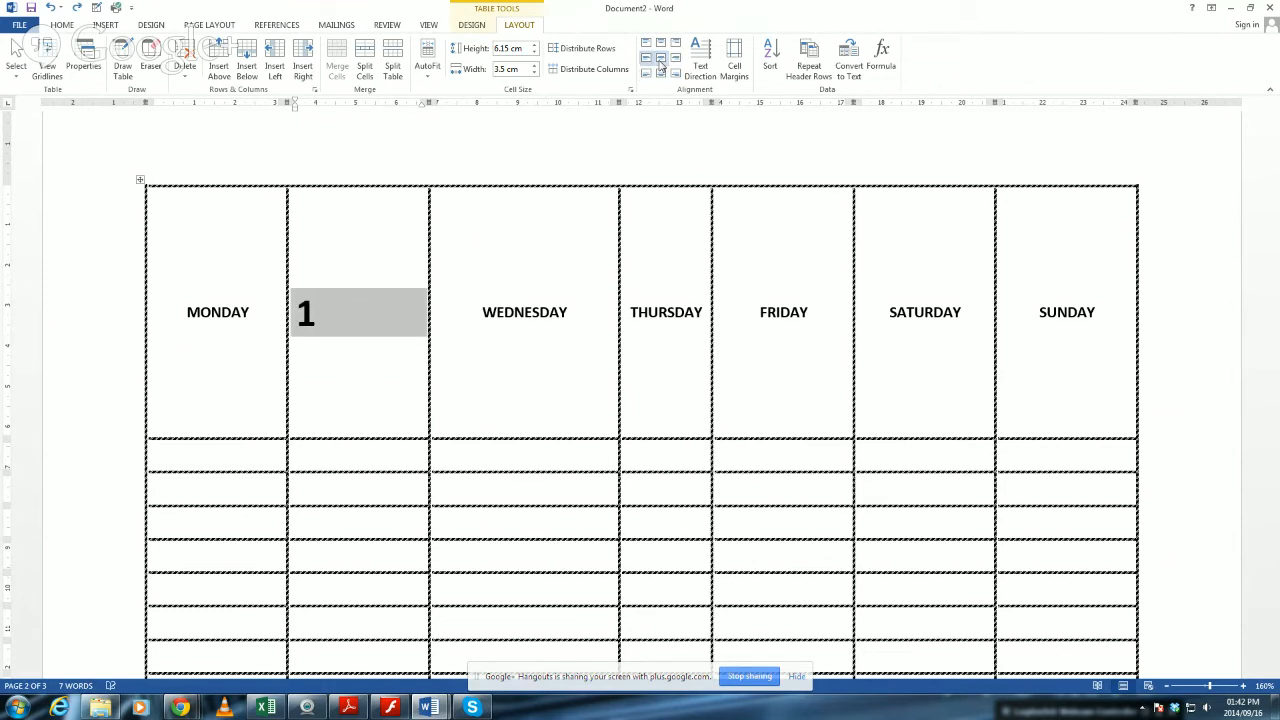
click(676, 42)
click(660, 42)
click(645, 42)
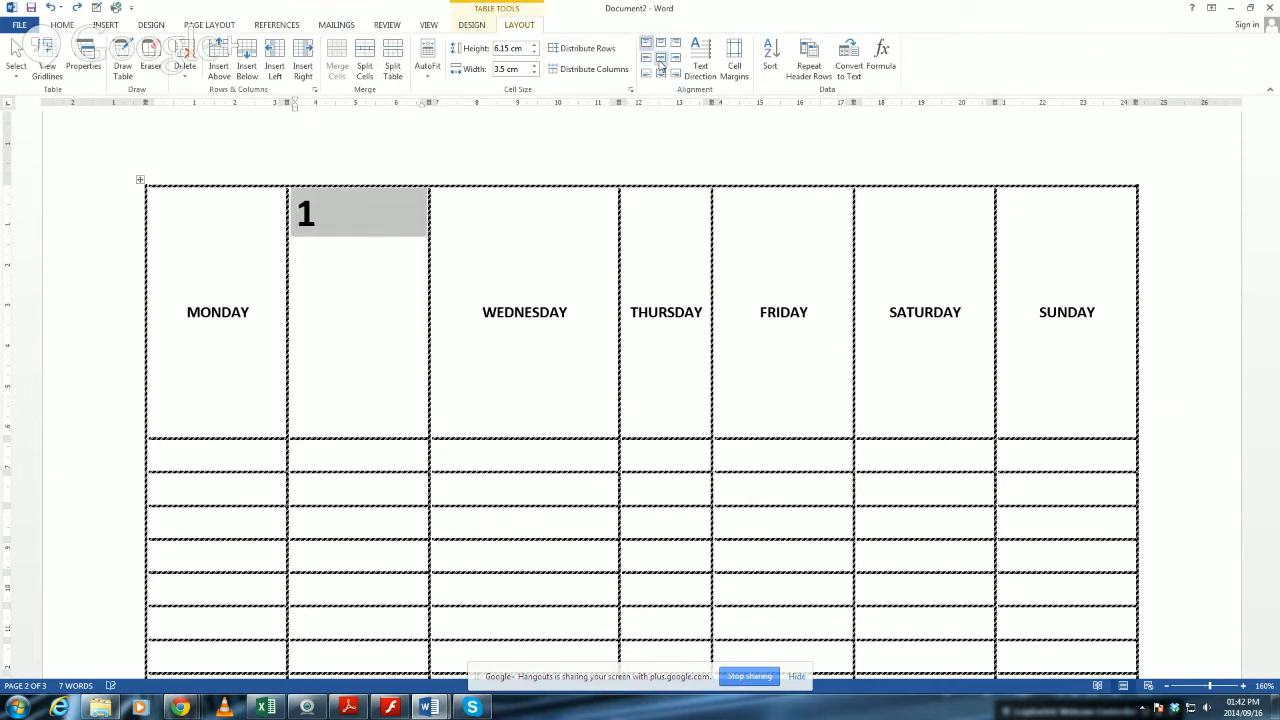
click(660, 58)
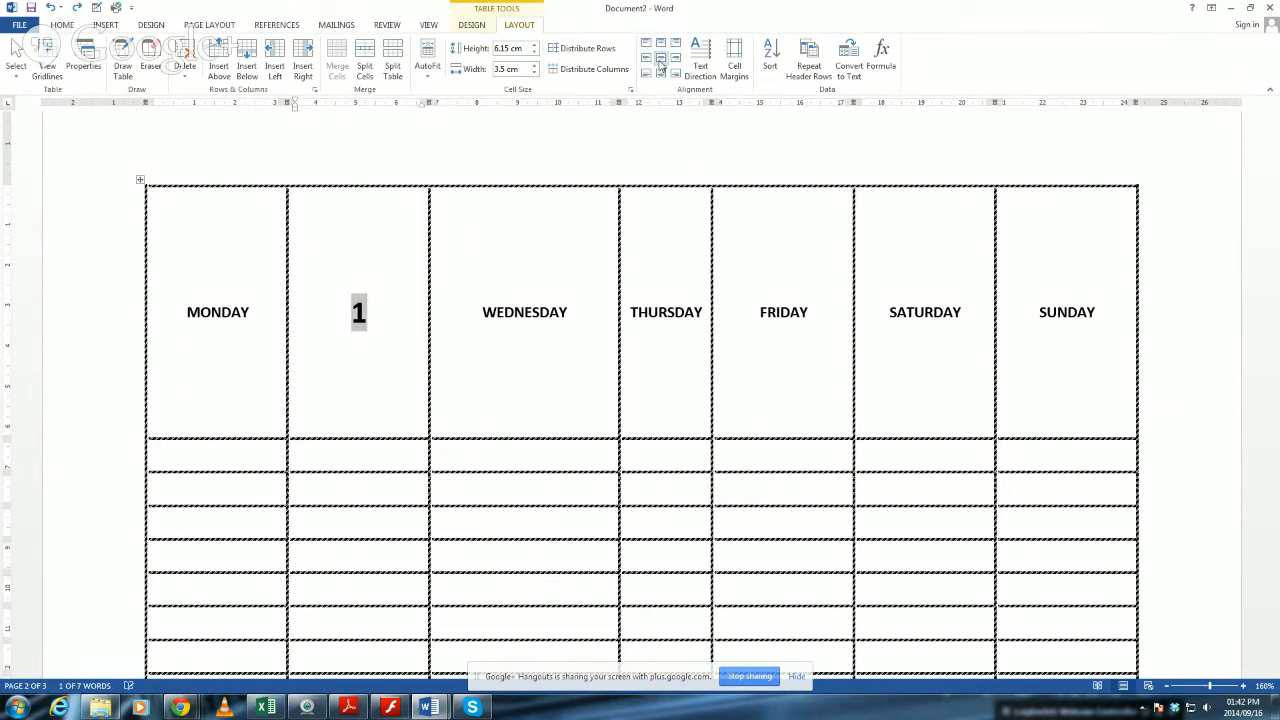
Undo the replacement of the TUESDAY heading along with the earlier resizing of the heading row and the WEDNESDAY column.
key(Delete)
key(ctrl+z)
click(636, 264)
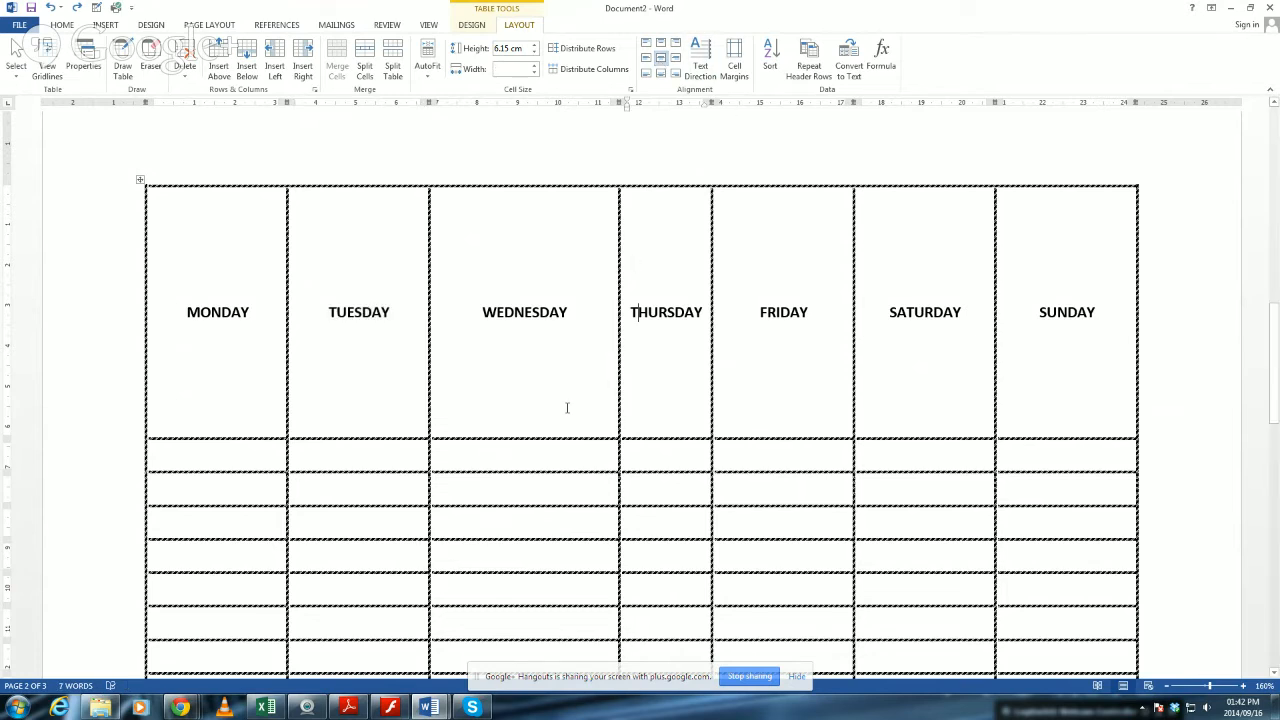
key(ctrl+z)
key(ctrl+z)
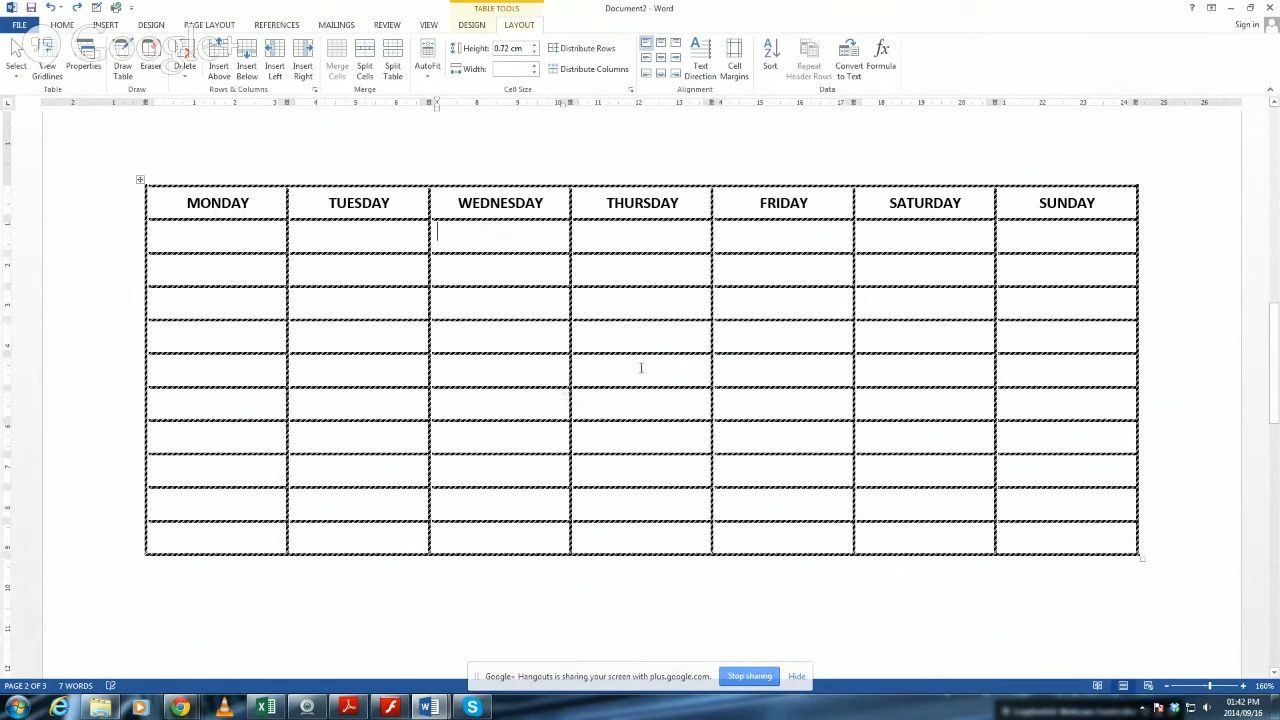
Narrow the TUESDAY column until it just fits its heading and make the weekday heading row taller.
drag(186, 203, 1073, 203)
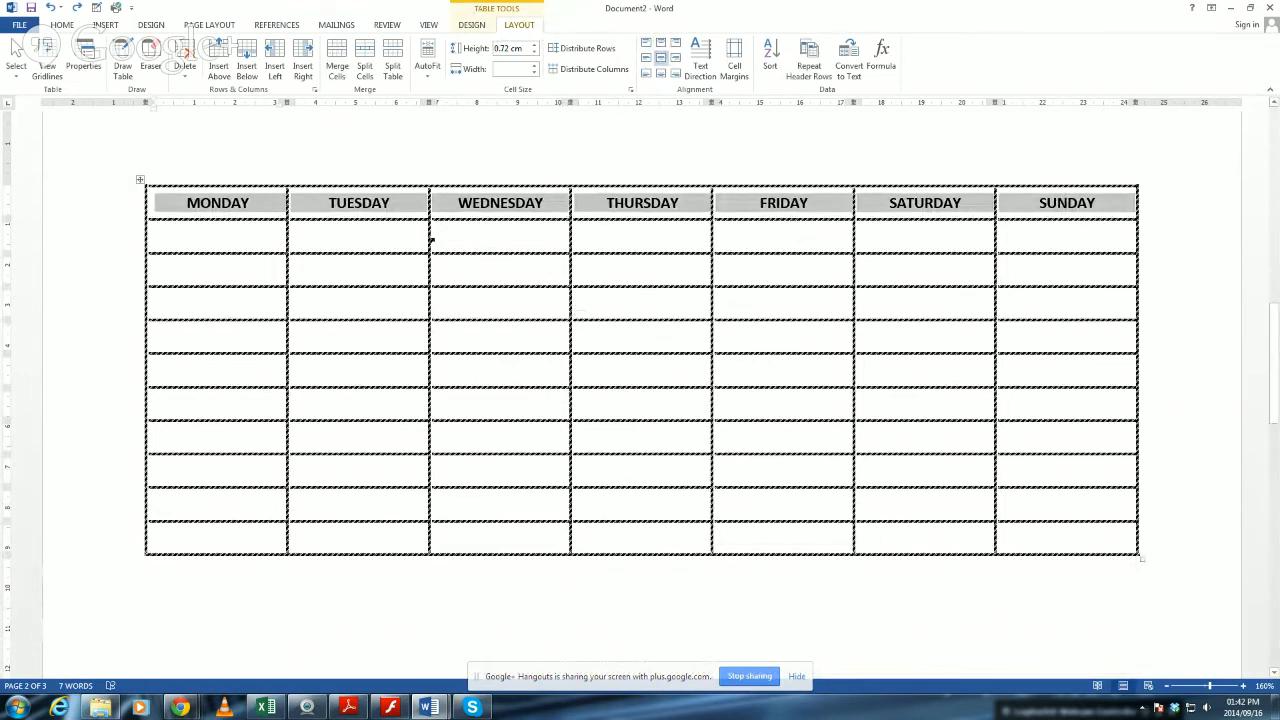
drag(427, 237, 367, 237)
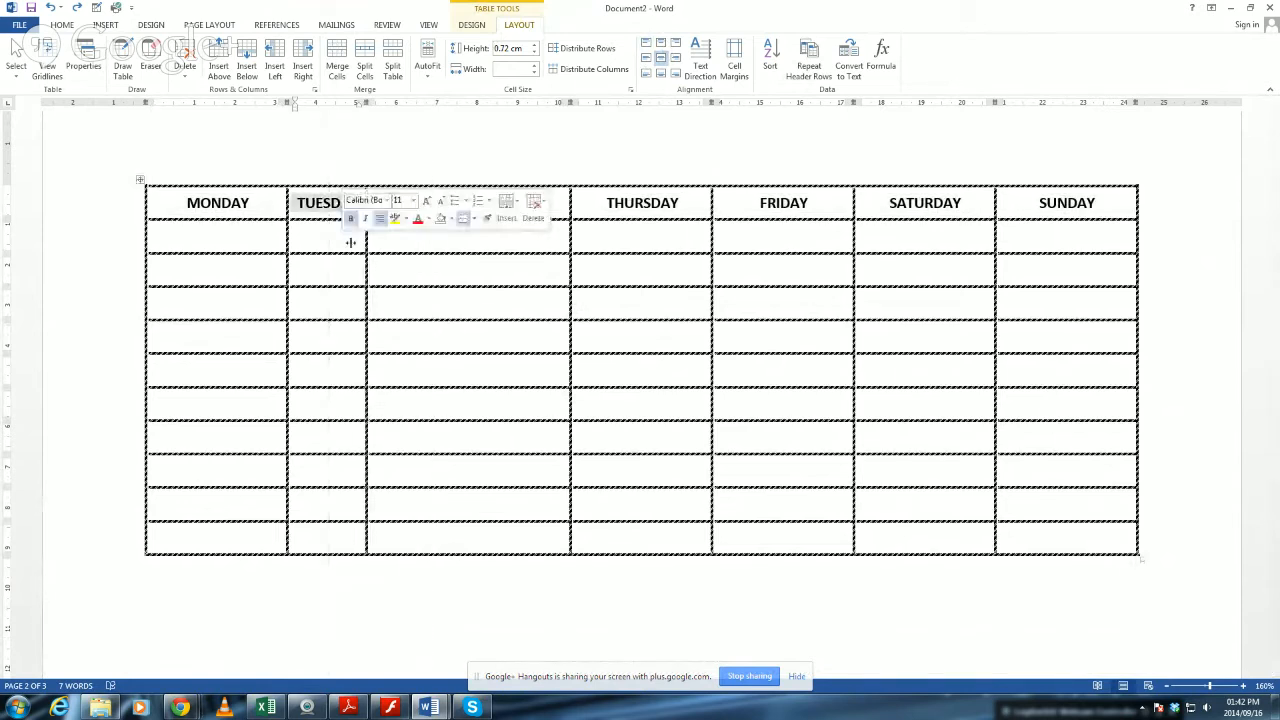
click(700, 241)
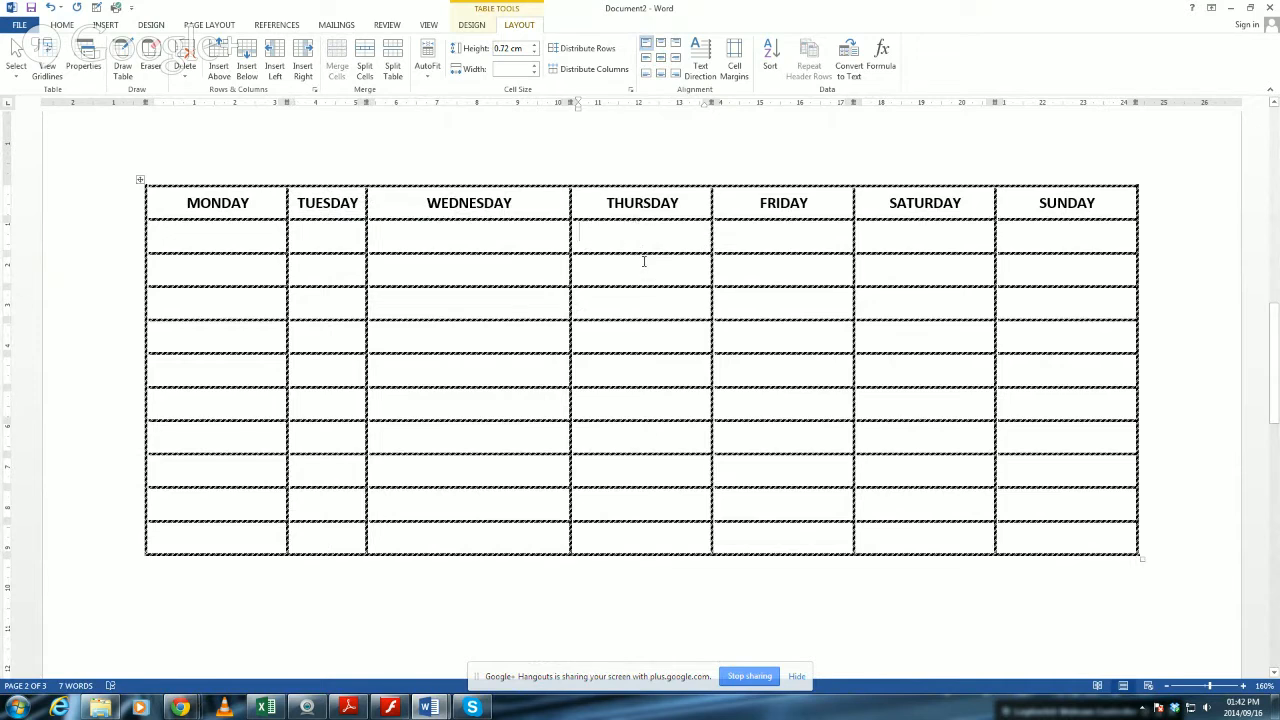
drag(650, 219, 651, 265)
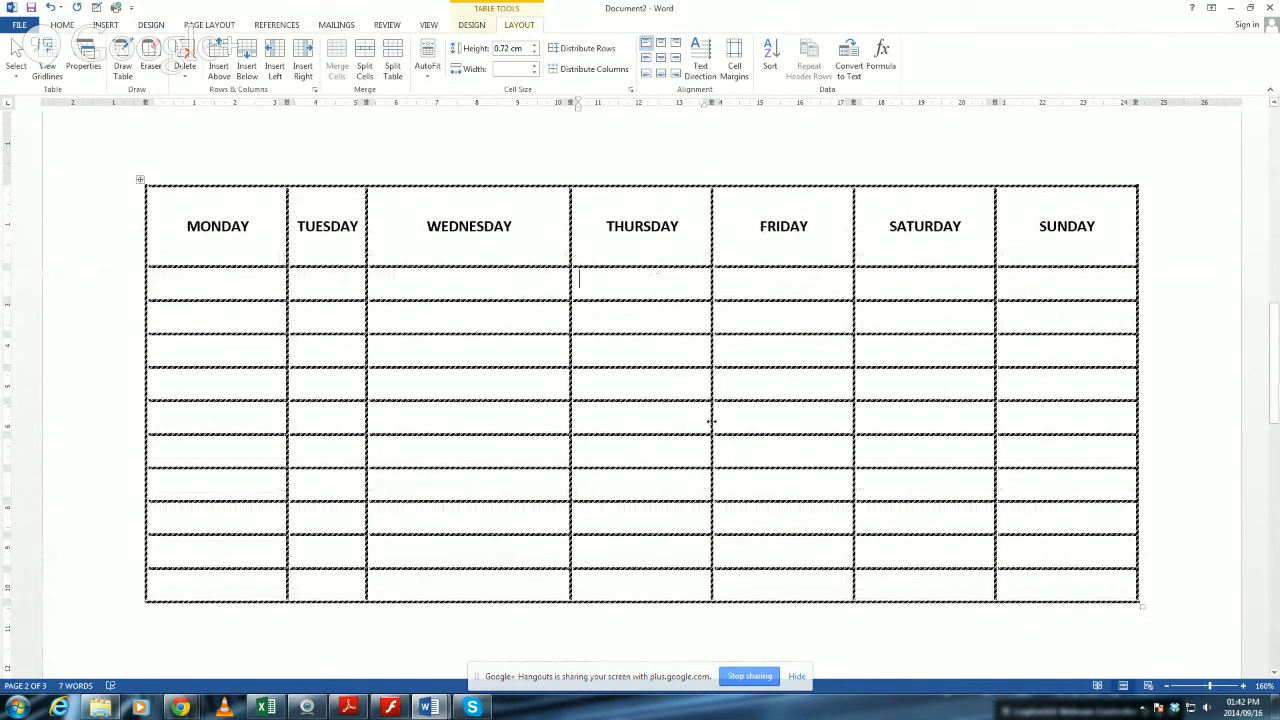
Widen the THURSDAY, SATURDAY and MONDAY columns into their right-hand neighbours and increase the height of the table's third row.
drag(711, 420, 790, 418)
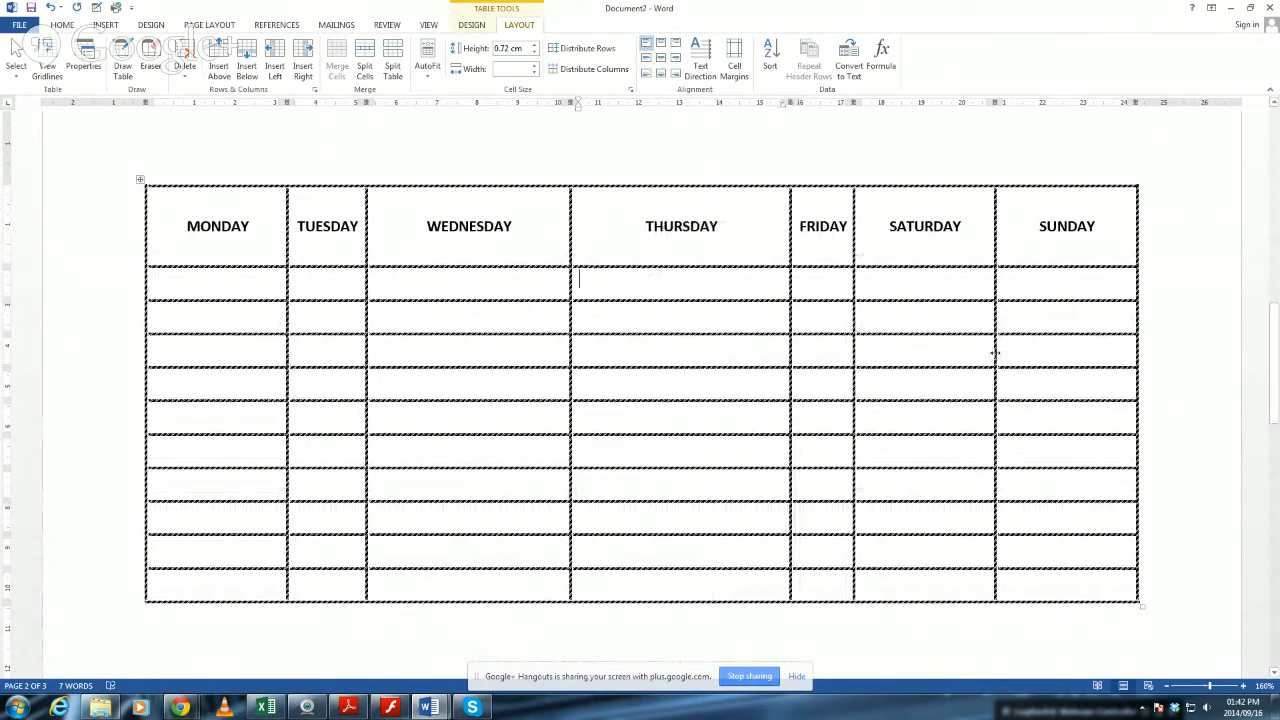
drag(995, 352, 1064, 354)
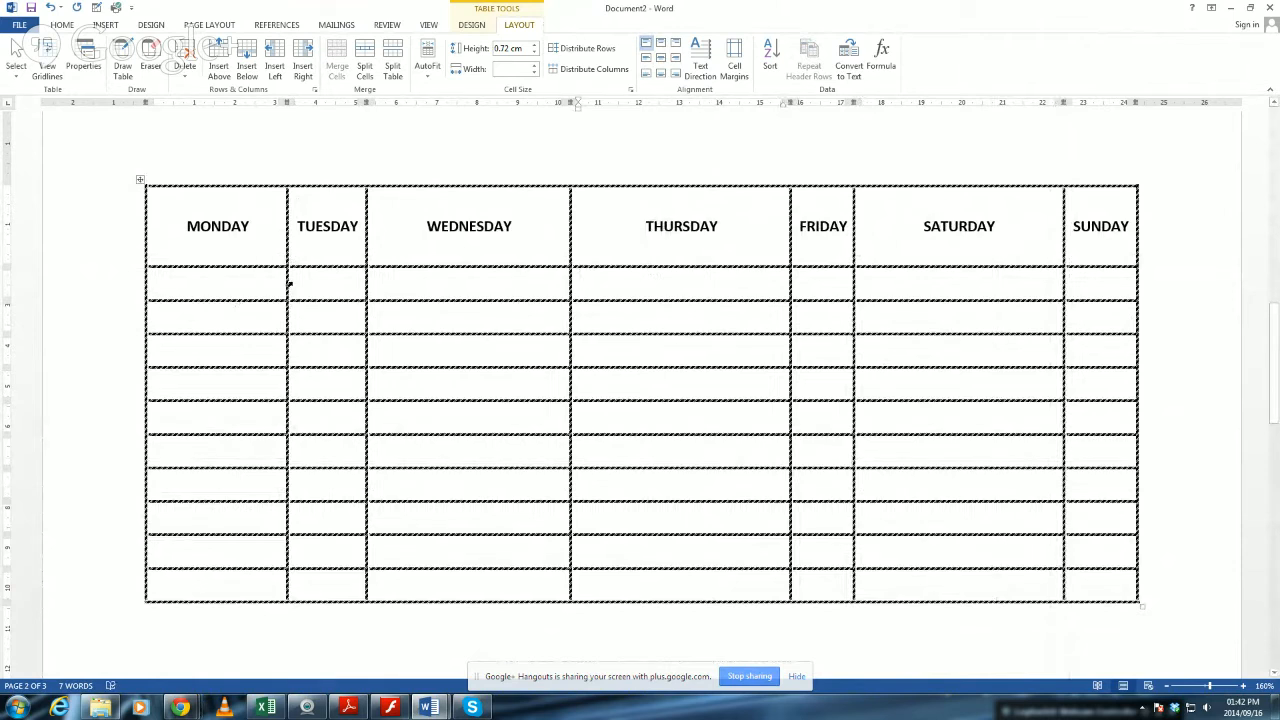
drag(288, 280, 316, 280)
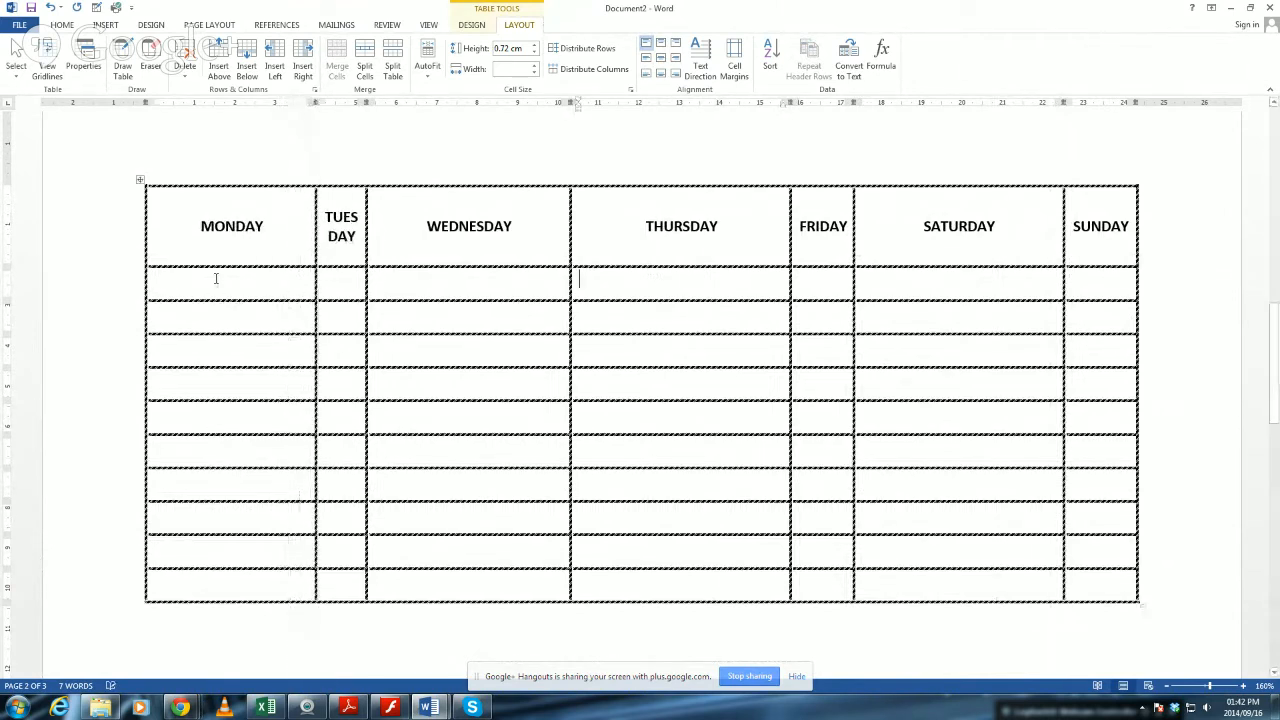
drag(223, 333, 223, 387)
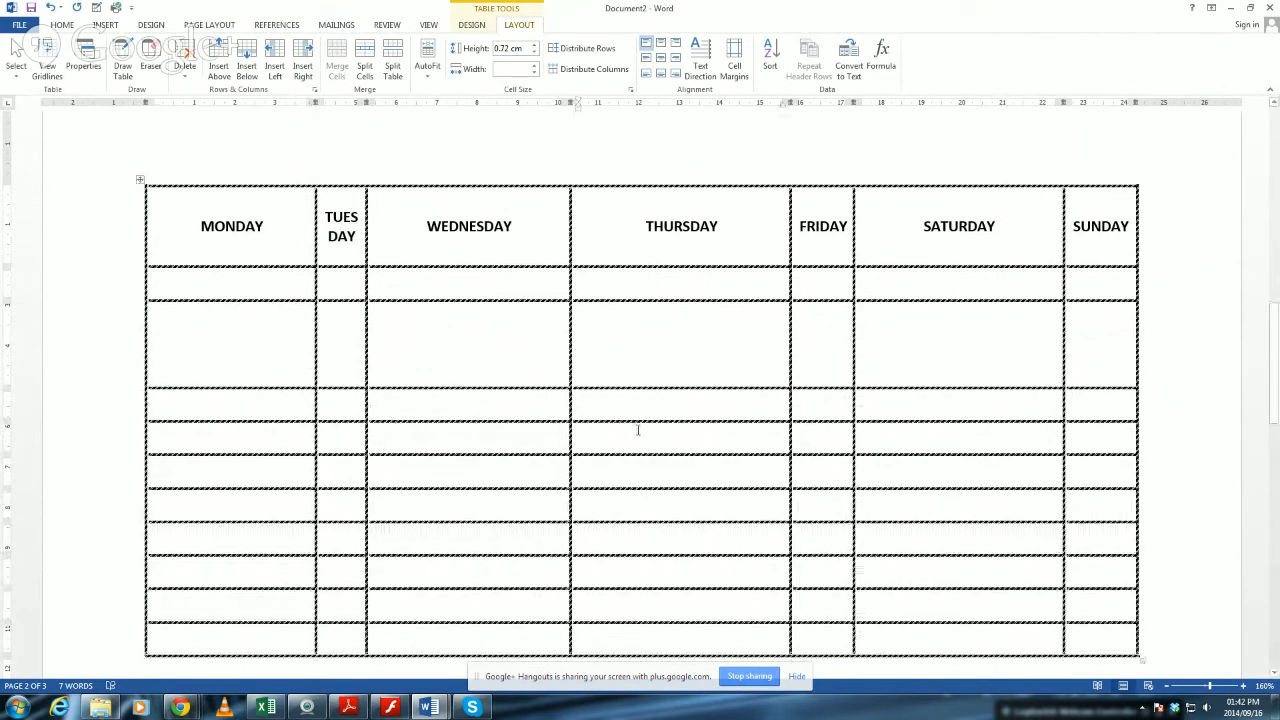
Try enlarging the whole table proportionally from its lower-right corner, then undo the resize.
scroll(638, 430, down, 3)
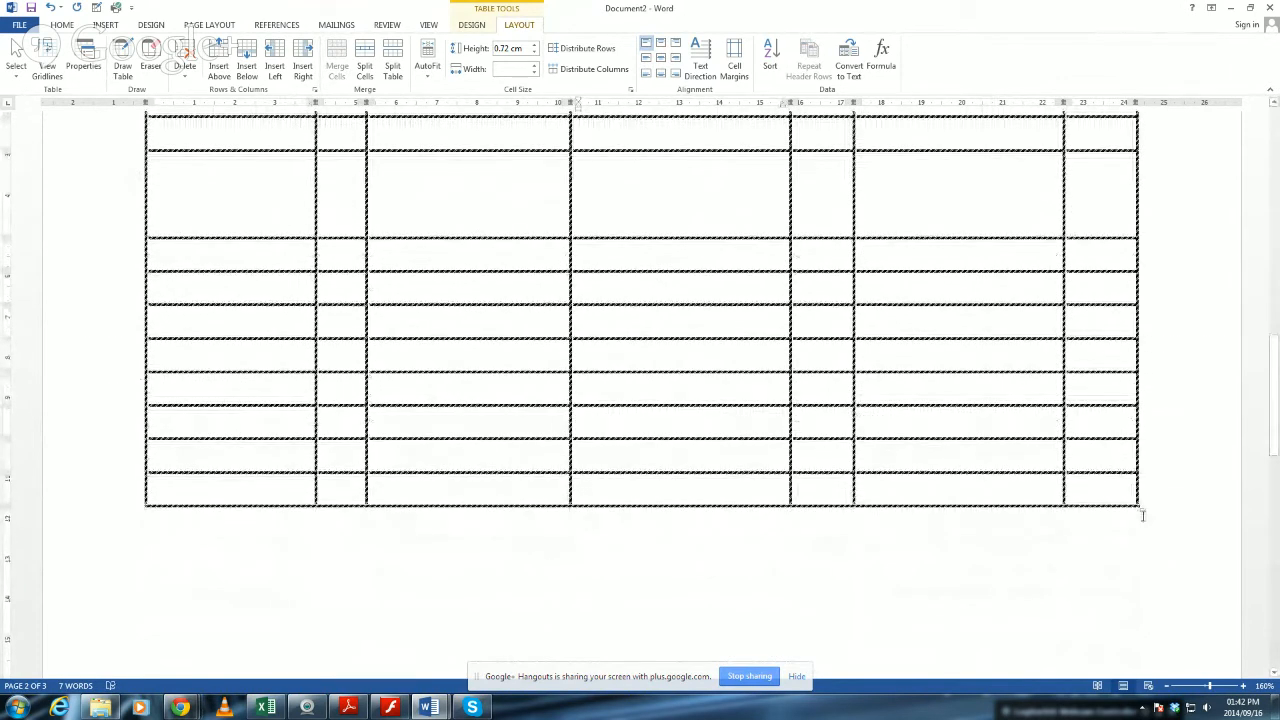
scroll(1137, 508, down, 1)
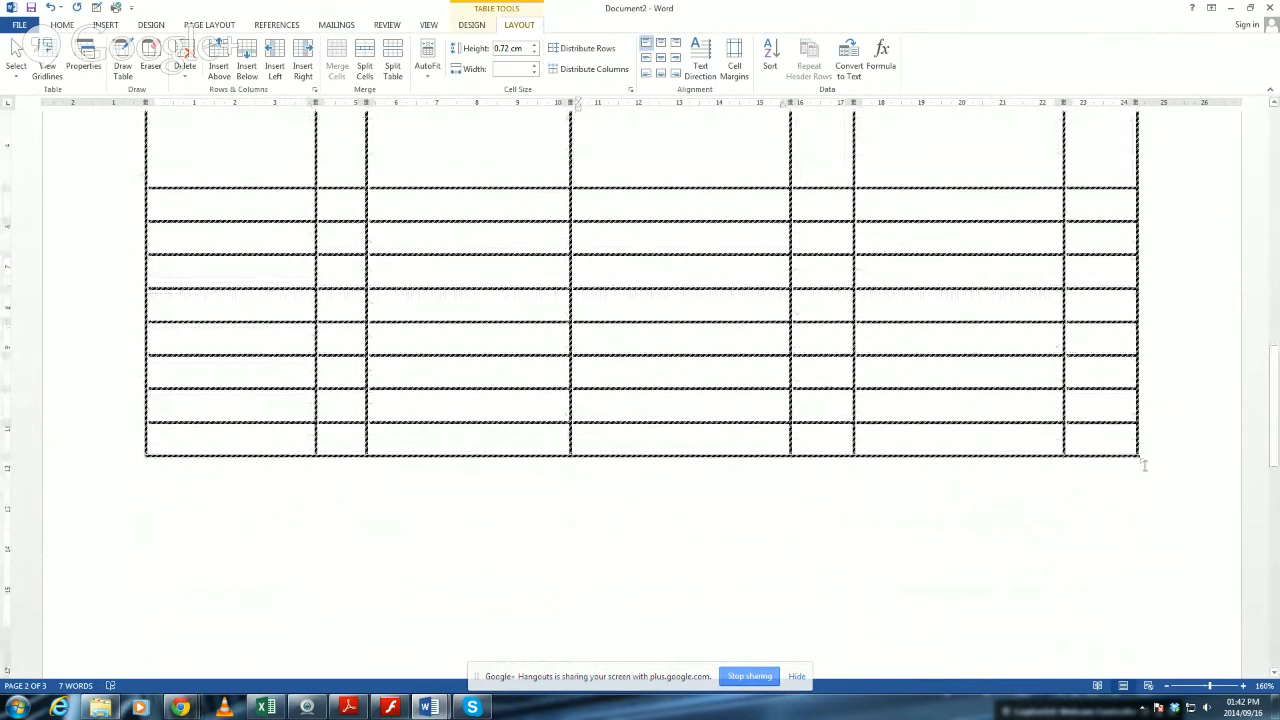
drag(1142, 460, 1154, 620)
scroll(1154, 617, up, 2)
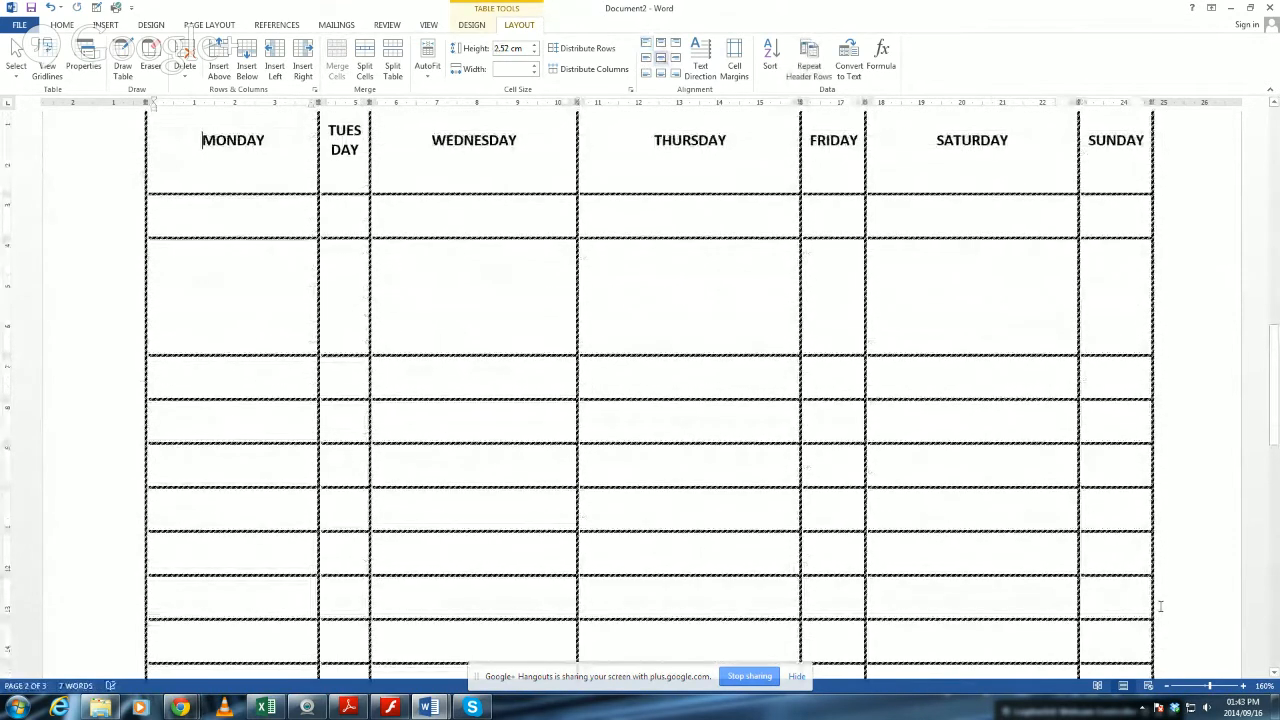
scroll(799, 396, down, 9)
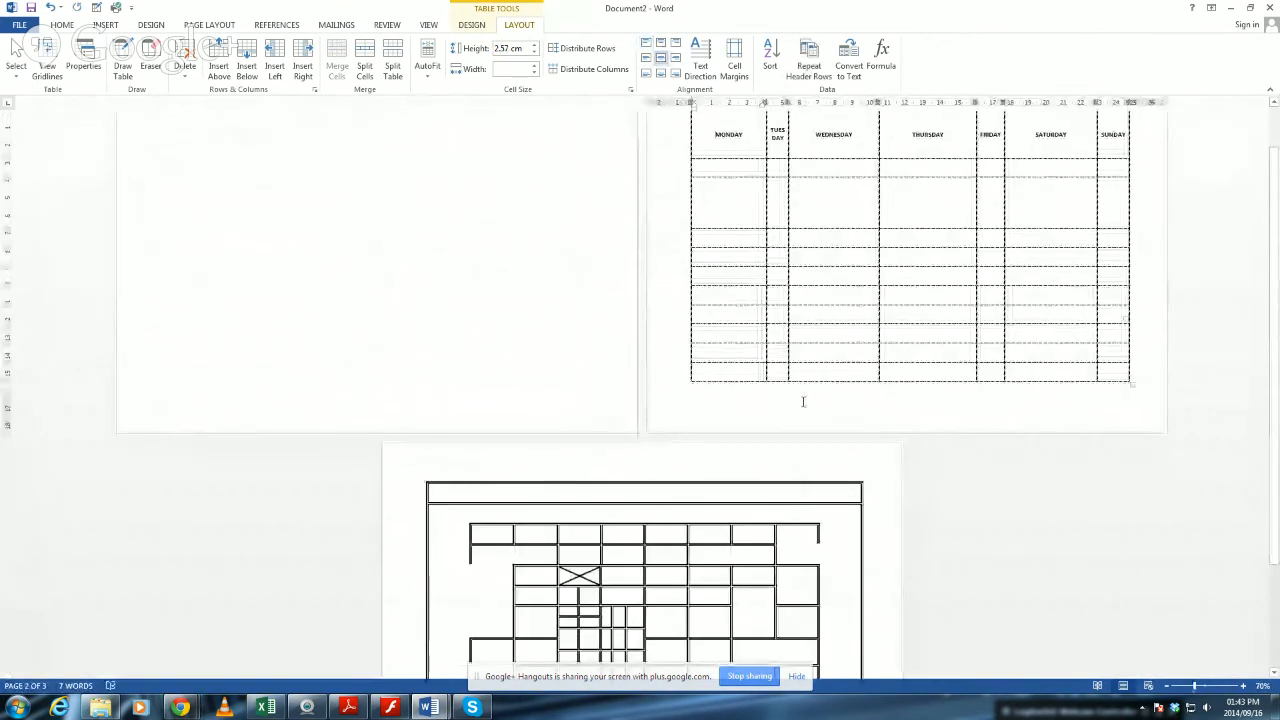
key(ctrl+z)
Shrink the whole table proportionally from its lower-right corner to about 23 cm wide.
click(1105, 336)
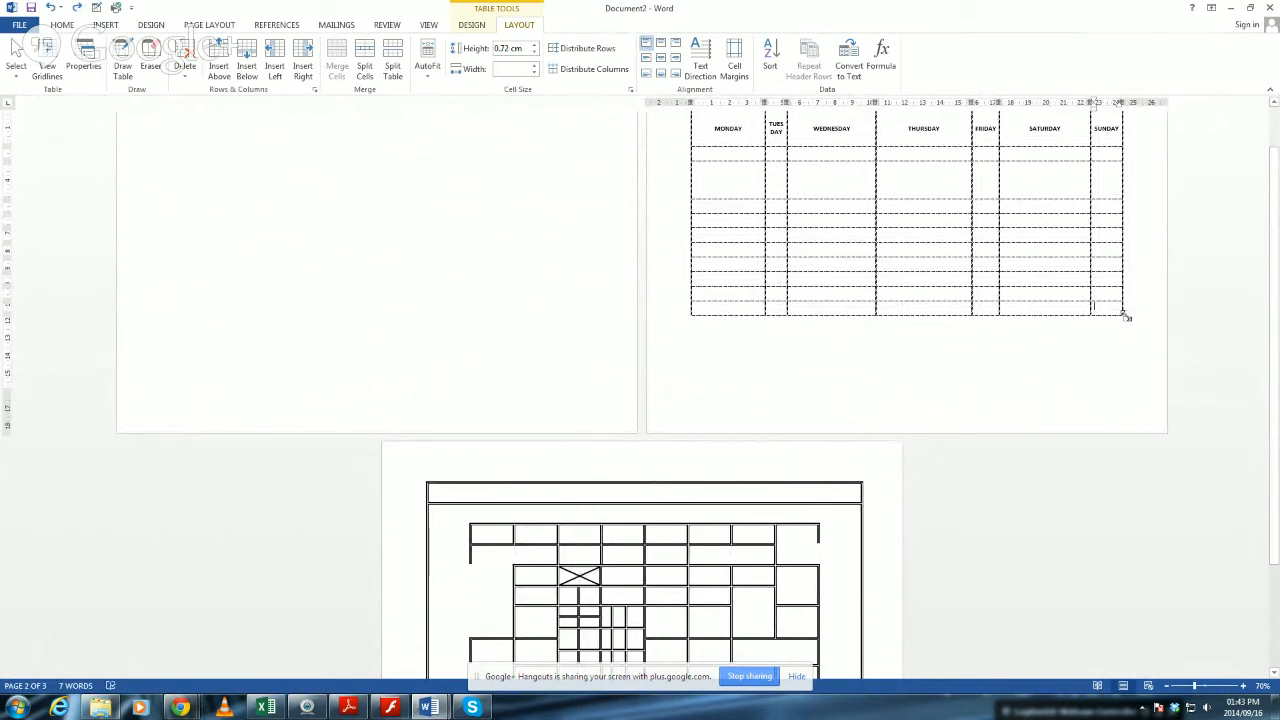
drag(1125, 315, 1094, 311)
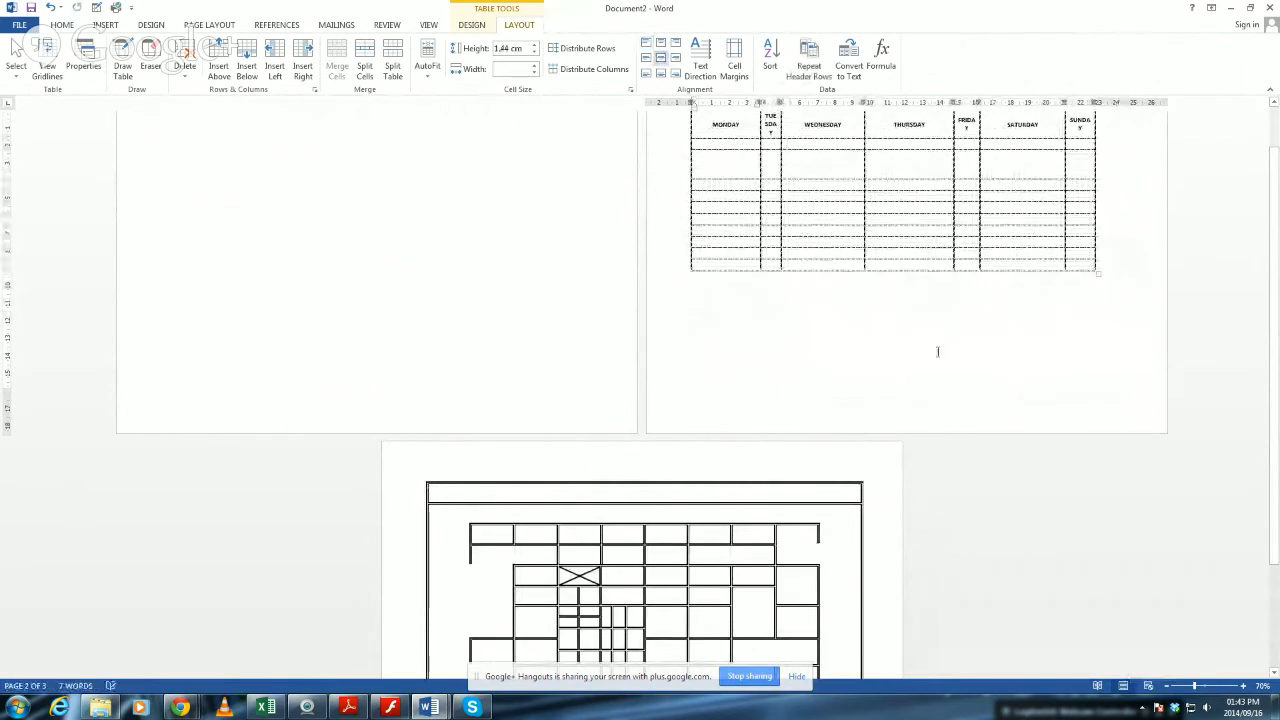
ctrl+scroll(920, 370, up, 9)
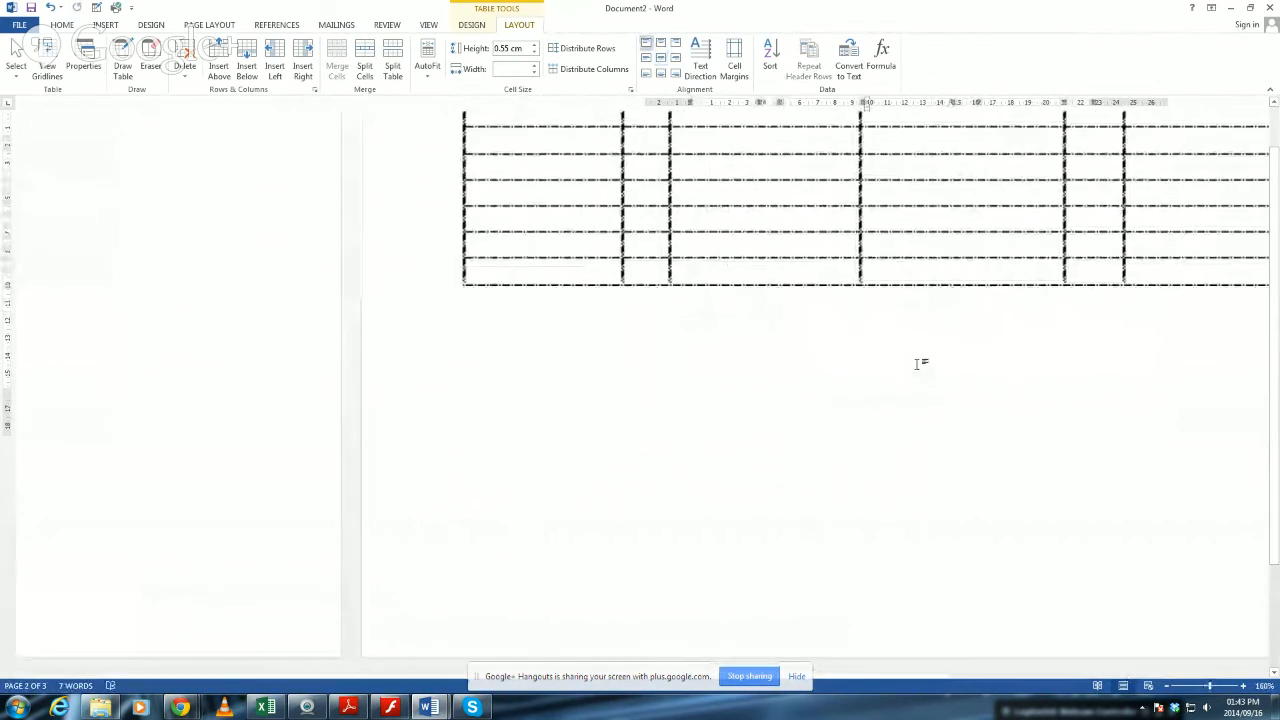
scroll(760, 450, up, 5)
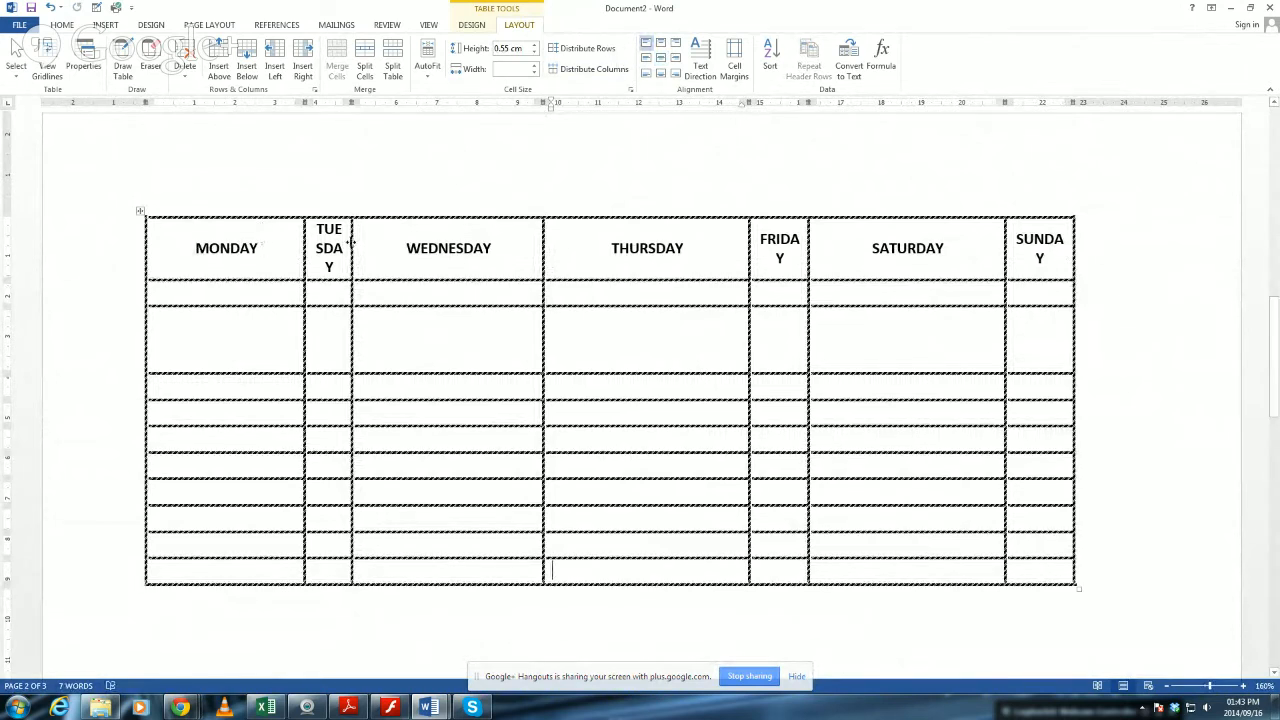
drag(251, 228, 240, 548)
drag(348, 278, 330, 570)
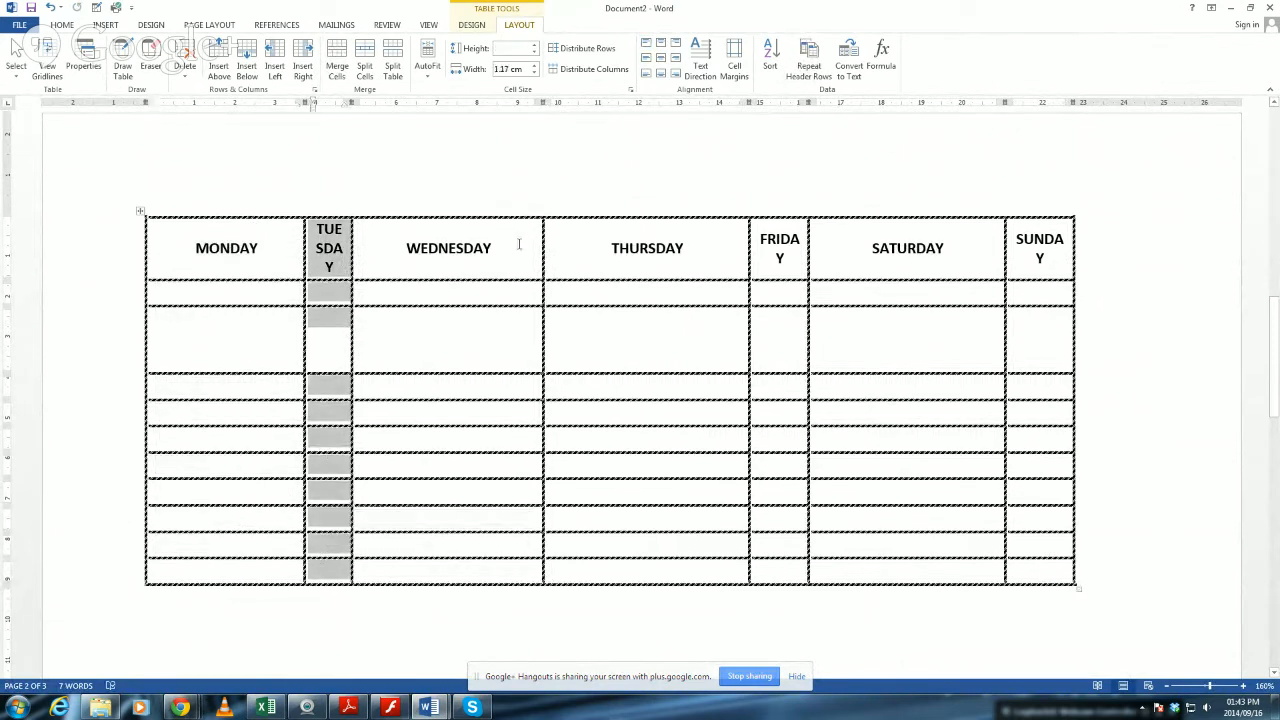
drag(519, 244, 514, 383)
click(720, 256)
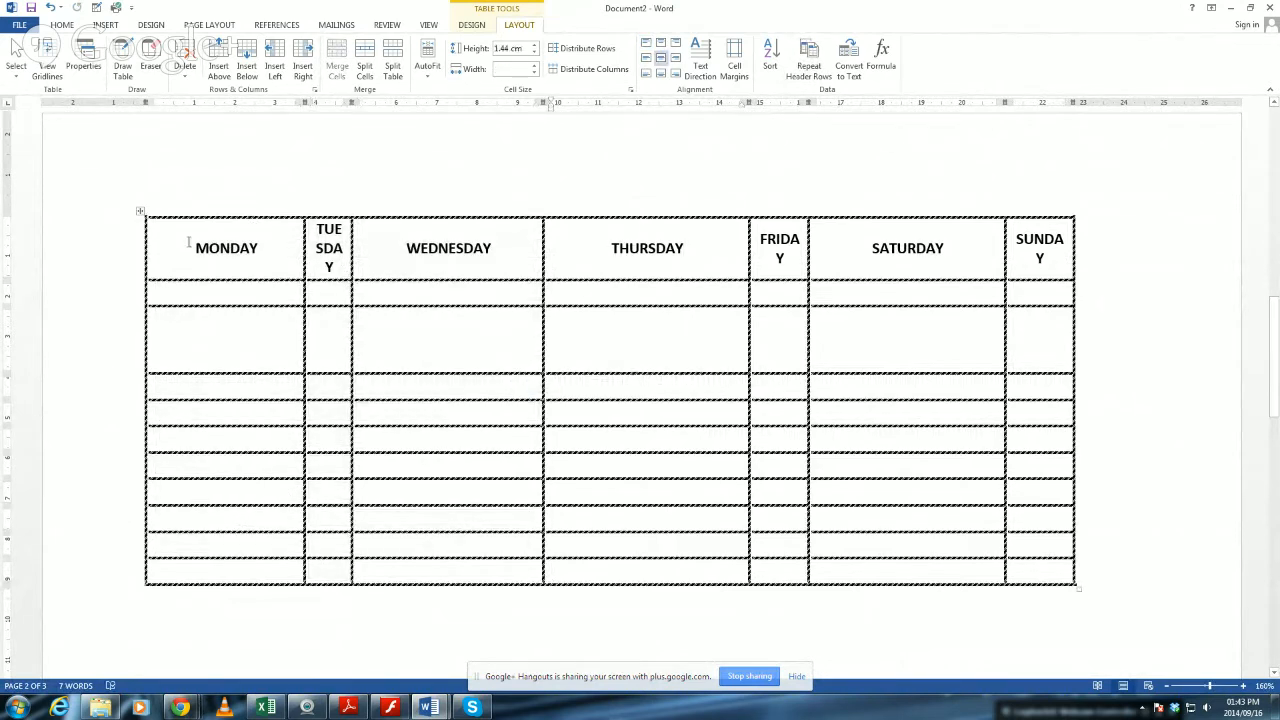
Distribute all the table's columns to equal widths and all its rows to equal heights.
mouse_move(184, 237)
mouse_down()
mouse_move(883, 394)
mouse_move(989, 437)
mouse_move(1040, 565)
mouse_up()
scroll(1006, 523, down, 2)
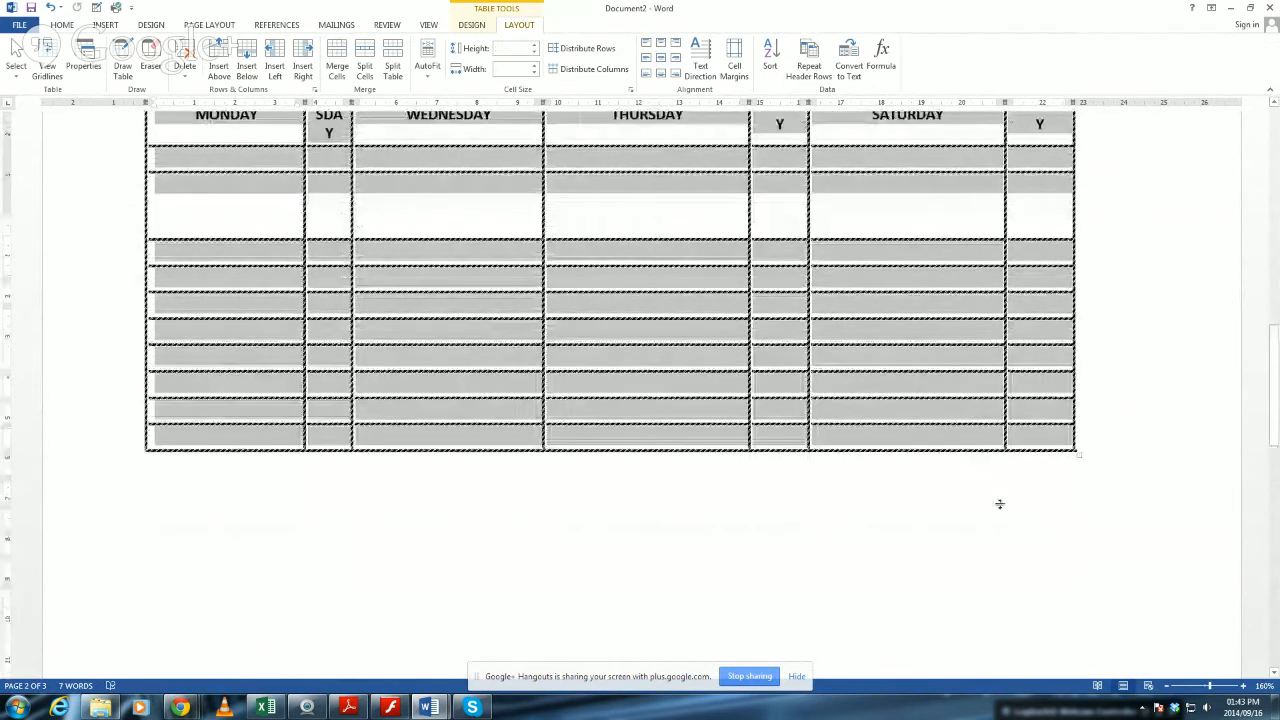
scroll(999, 503, up, 2)
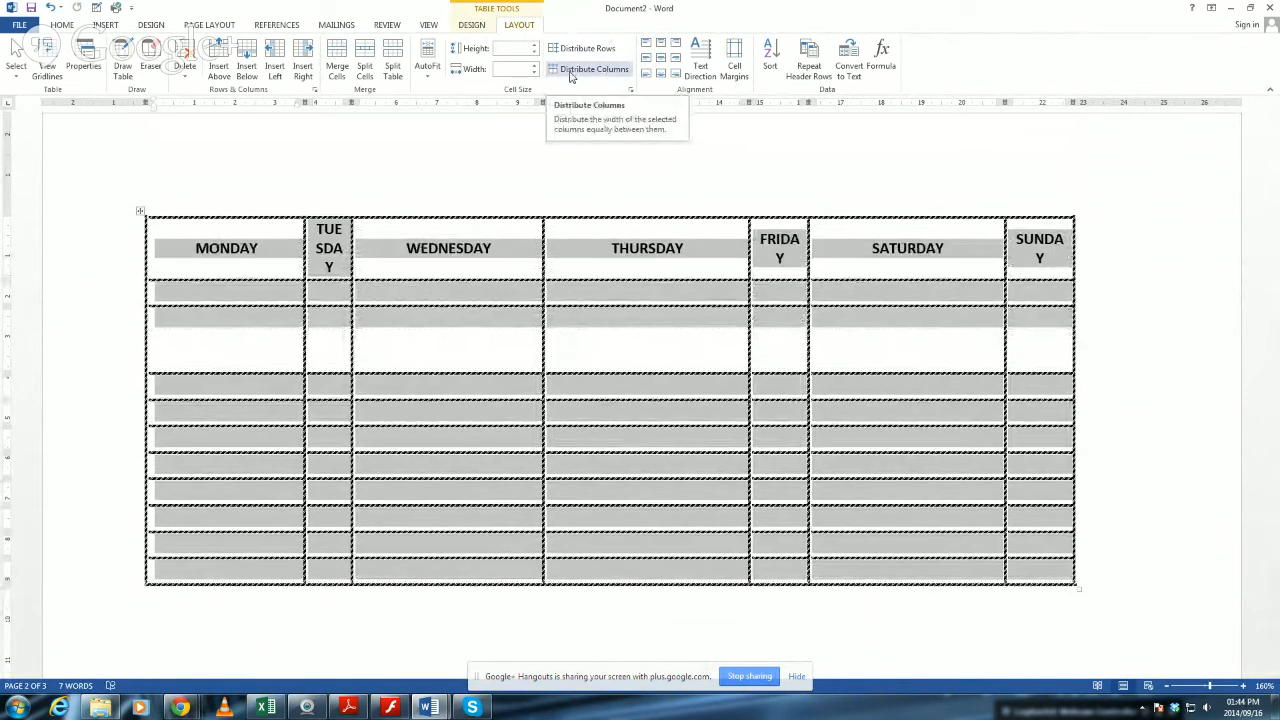
click(575, 71)
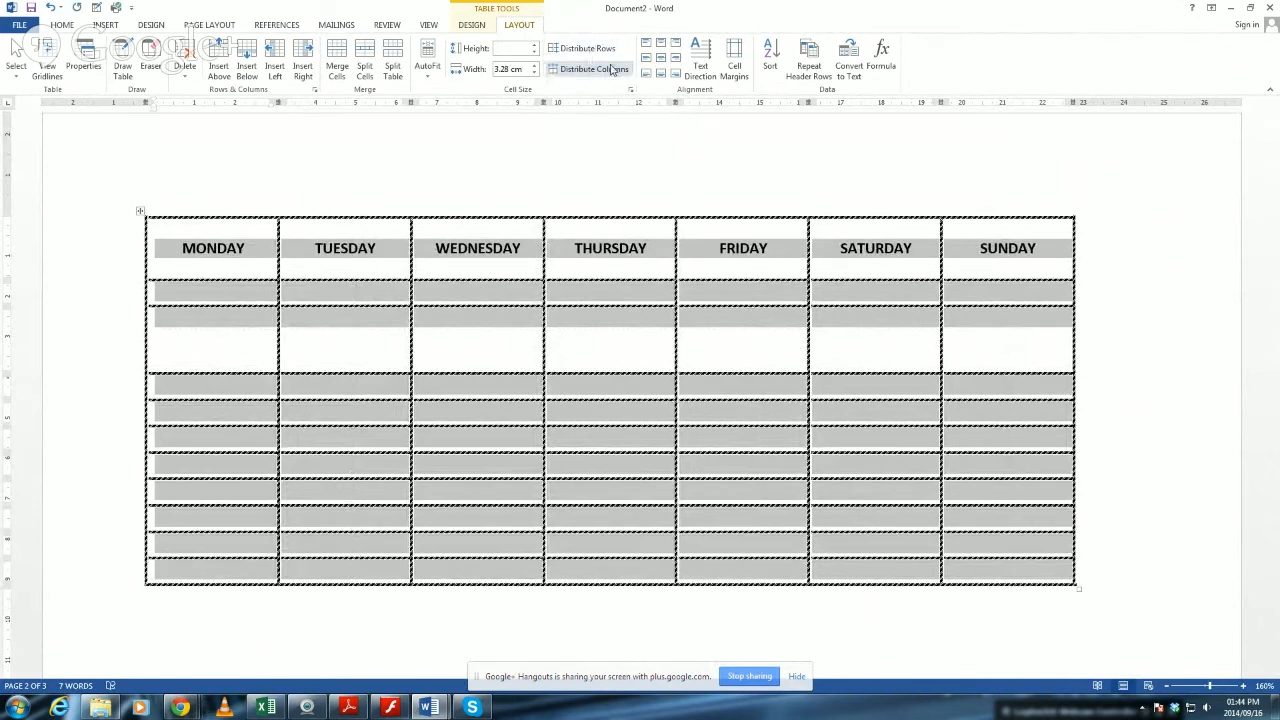
click(588, 54)
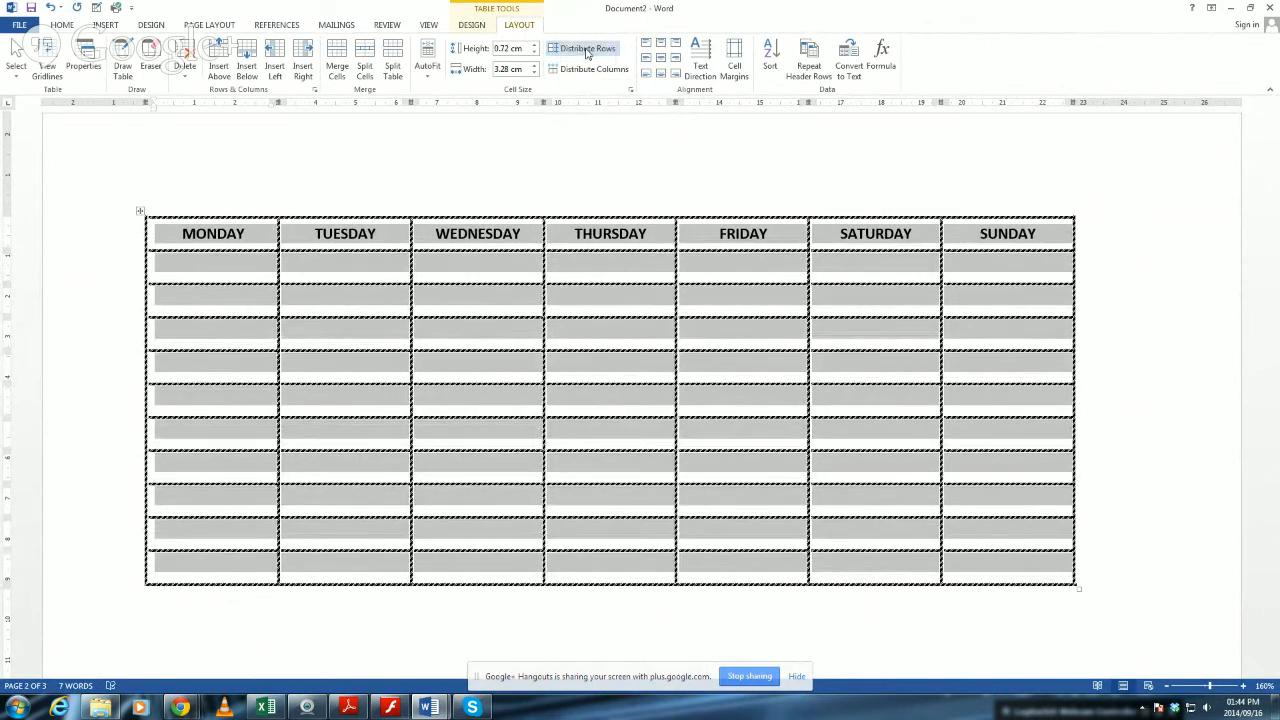
click(651, 267)
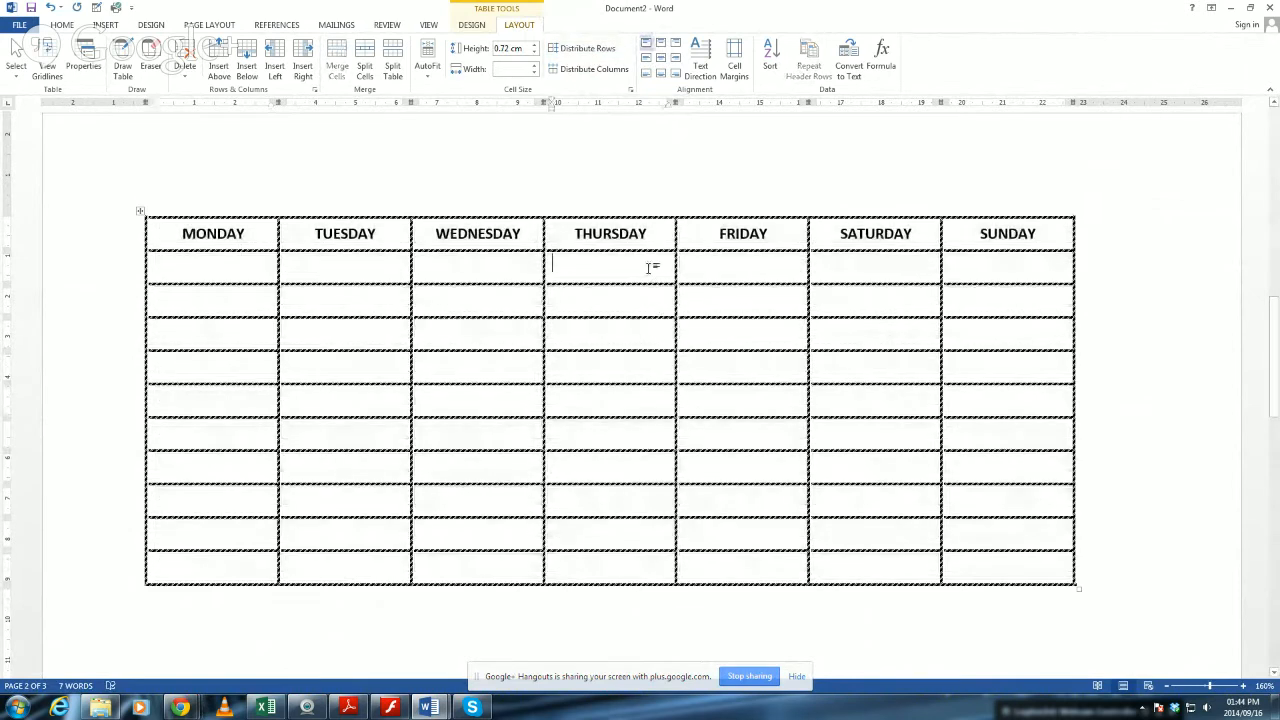
Rotate all the weekday headings to read from bottom to top and increase the heading row's height to about 3.15 cm.
drag(175, 234, 1008, 240)
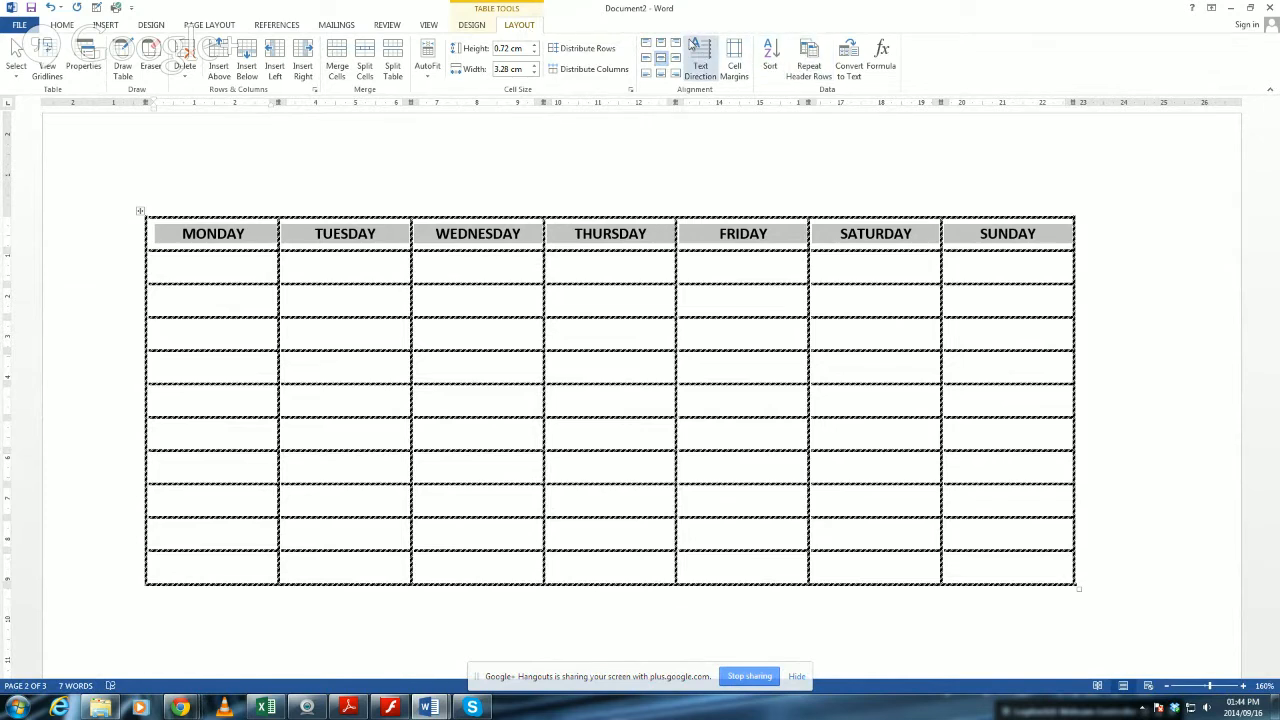
click(700, 66)
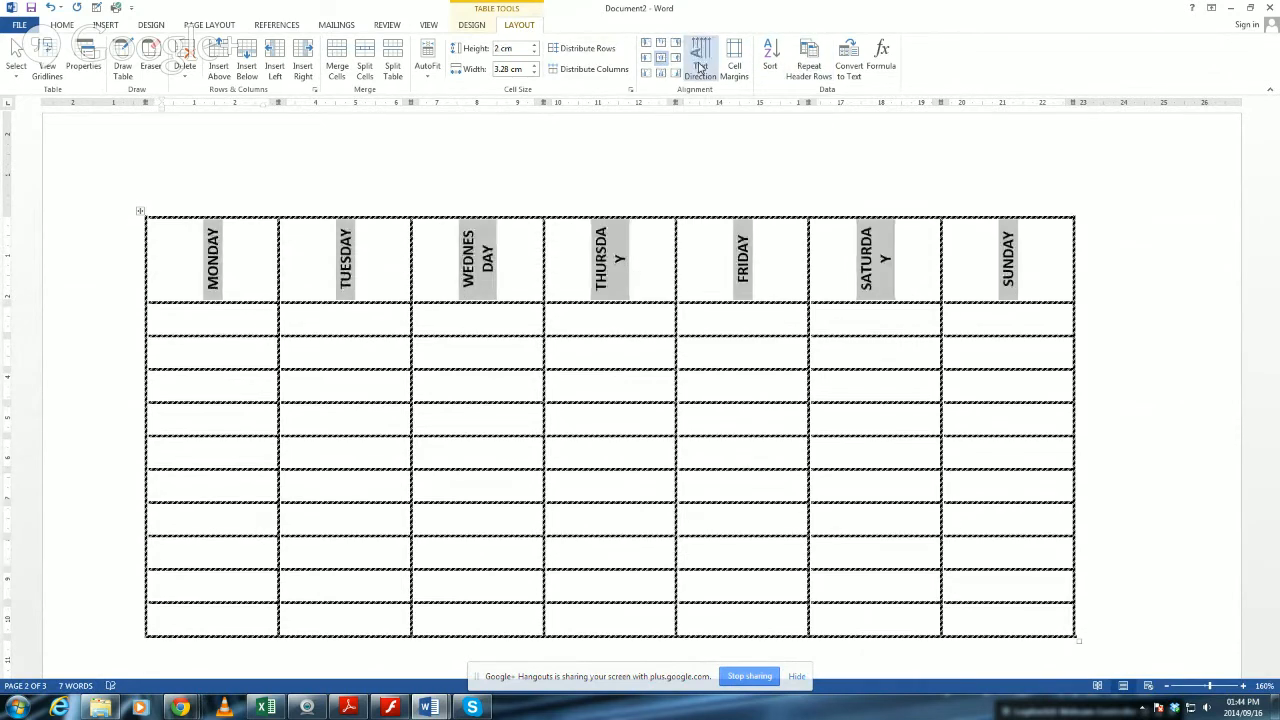
click(700, 66)
click(700, 66)
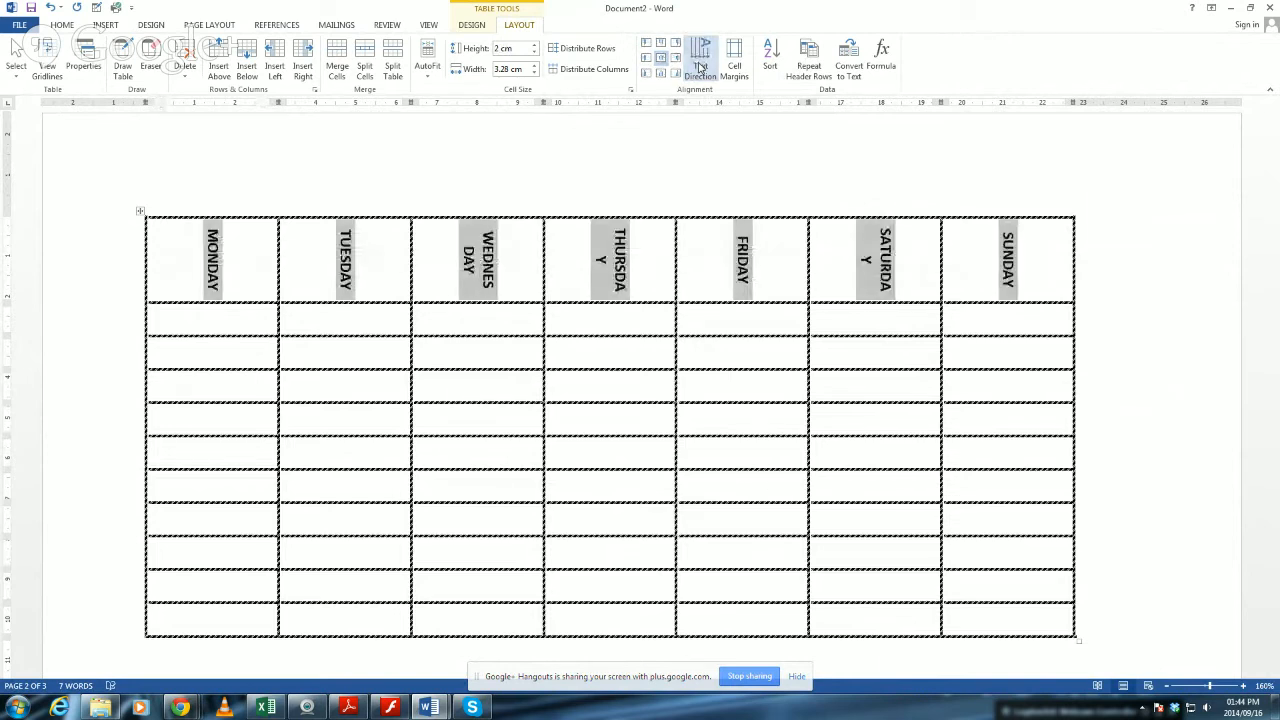
click(700, 66)
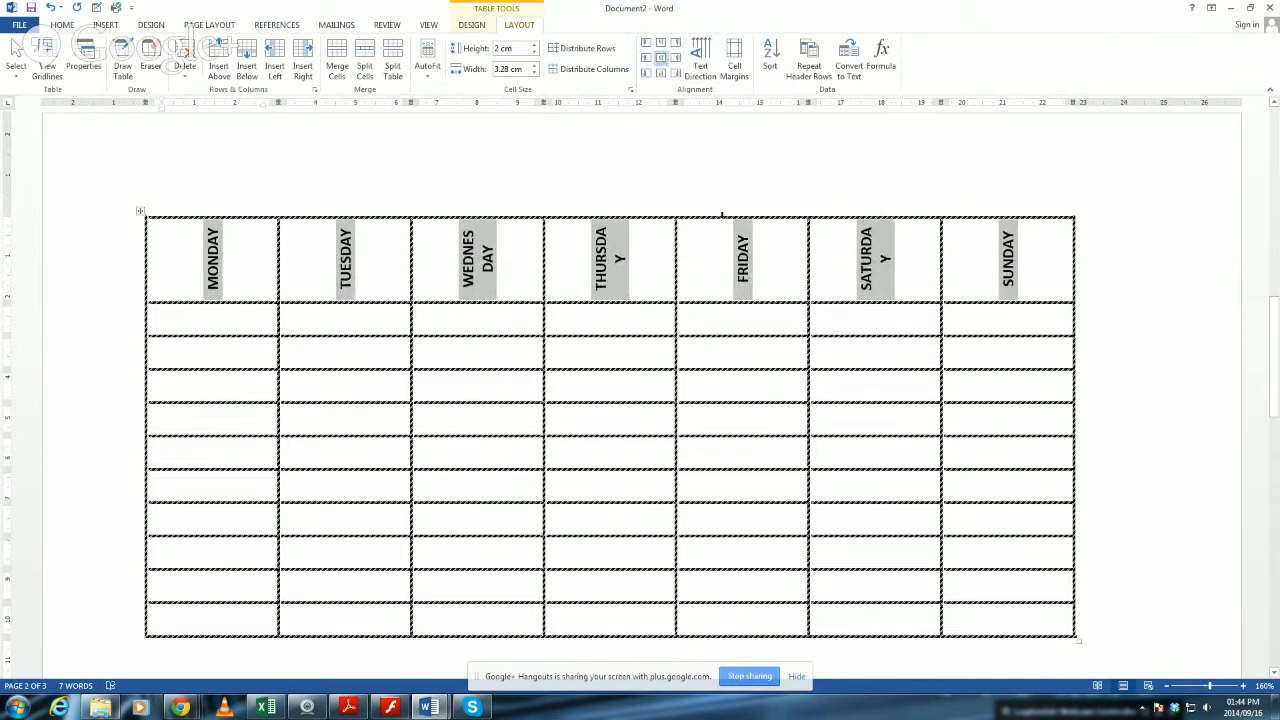
click(716, 297)
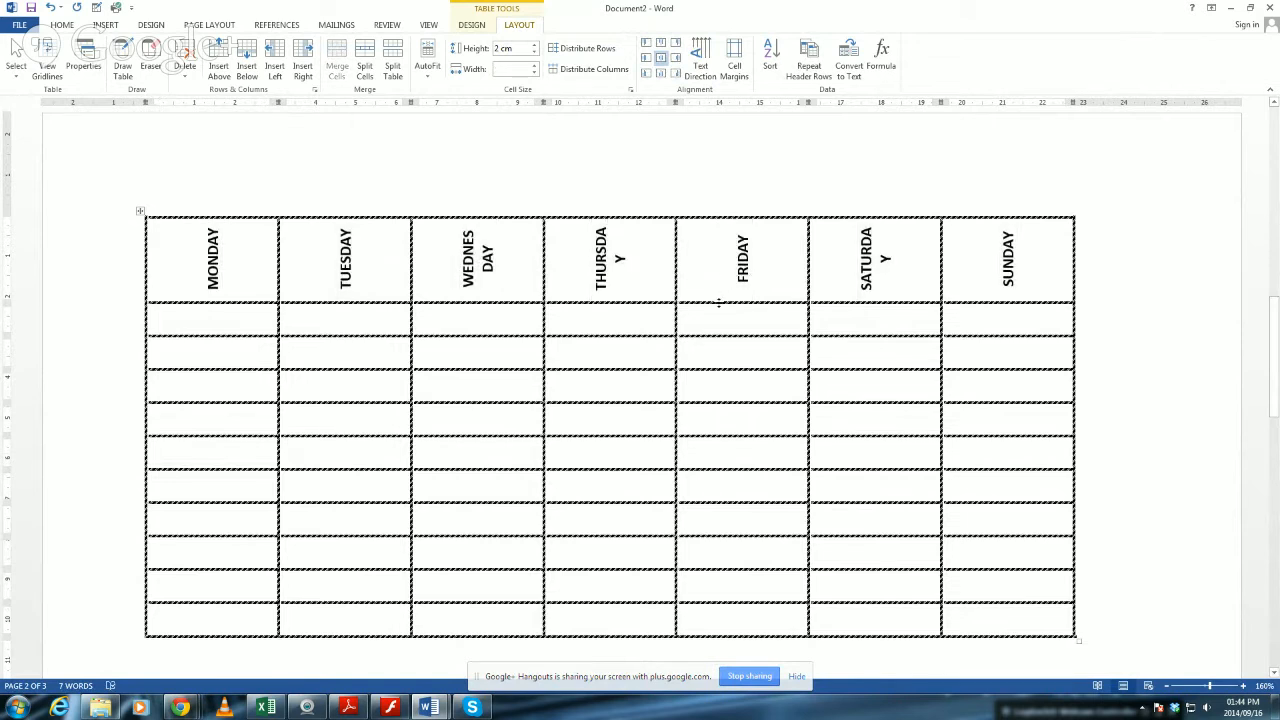
drag(708, 300, 705, 348)
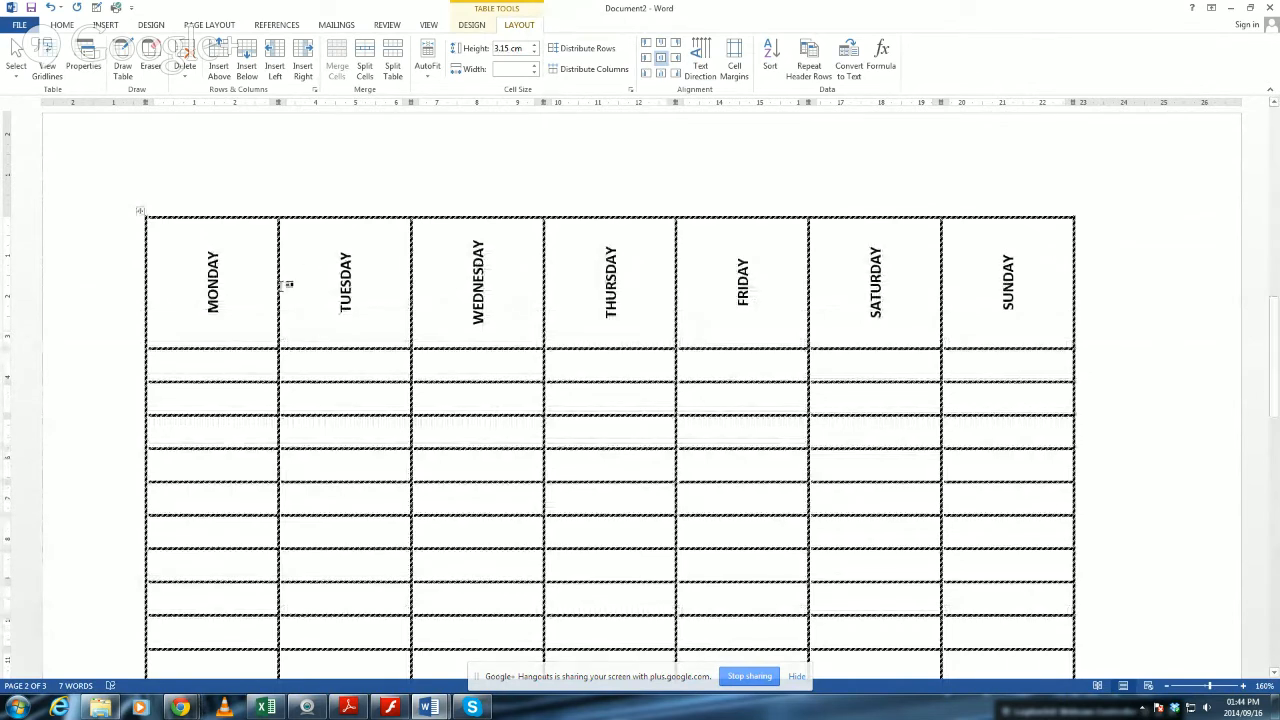
Cycle all the weekday headings through the available text directions, ending with horizontal text.
drag(240, 271, 1033, 306)
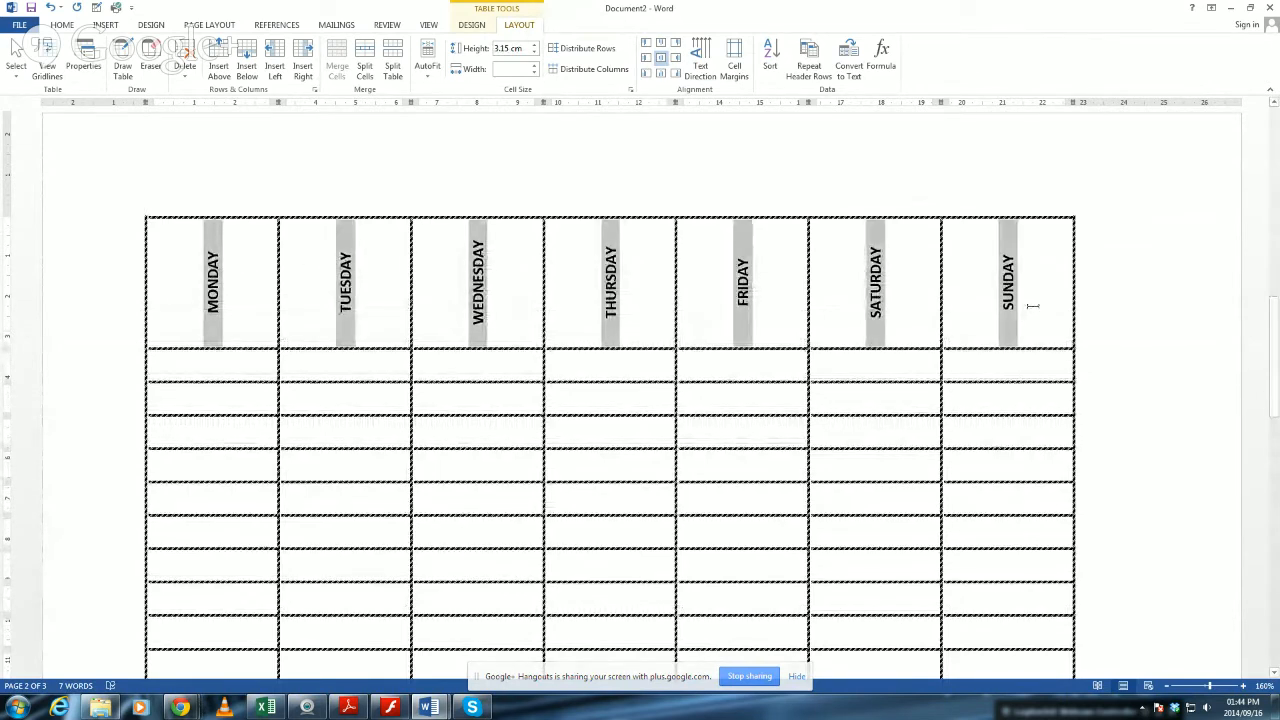
click(699, 78)
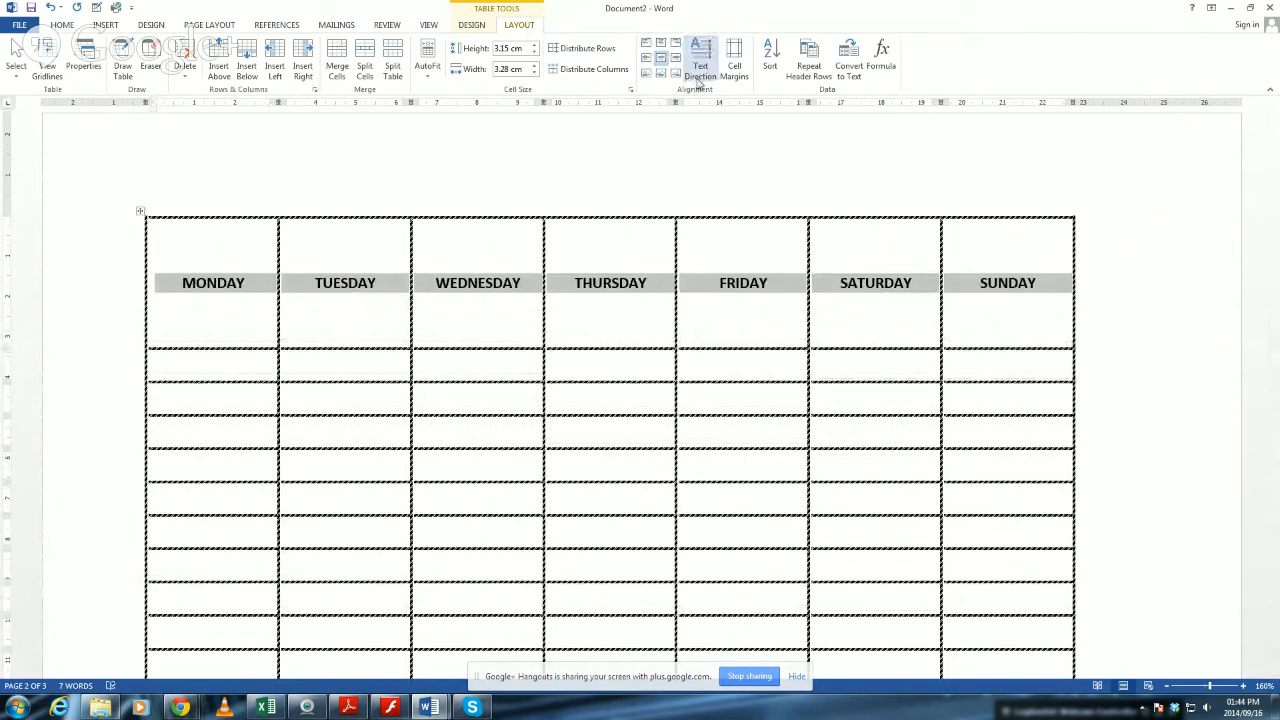
click(699, 78)
click(699, 78)
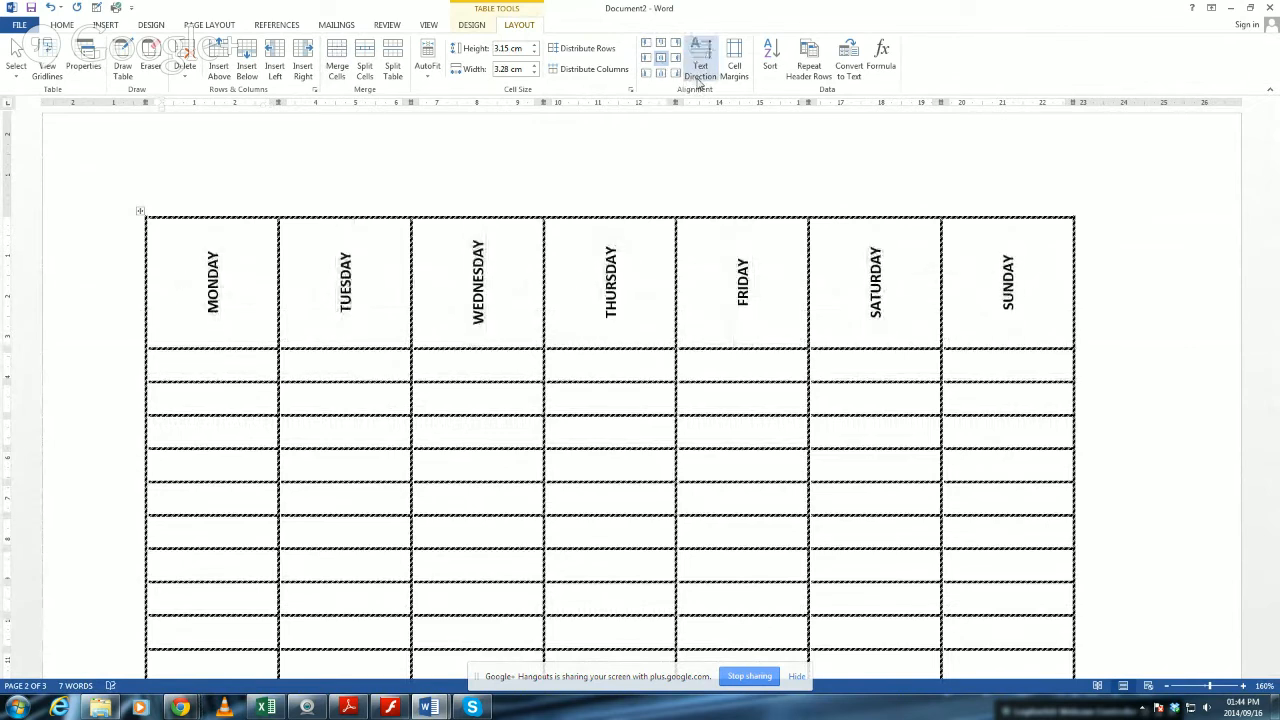
click(699, 78)
click(707, 307)
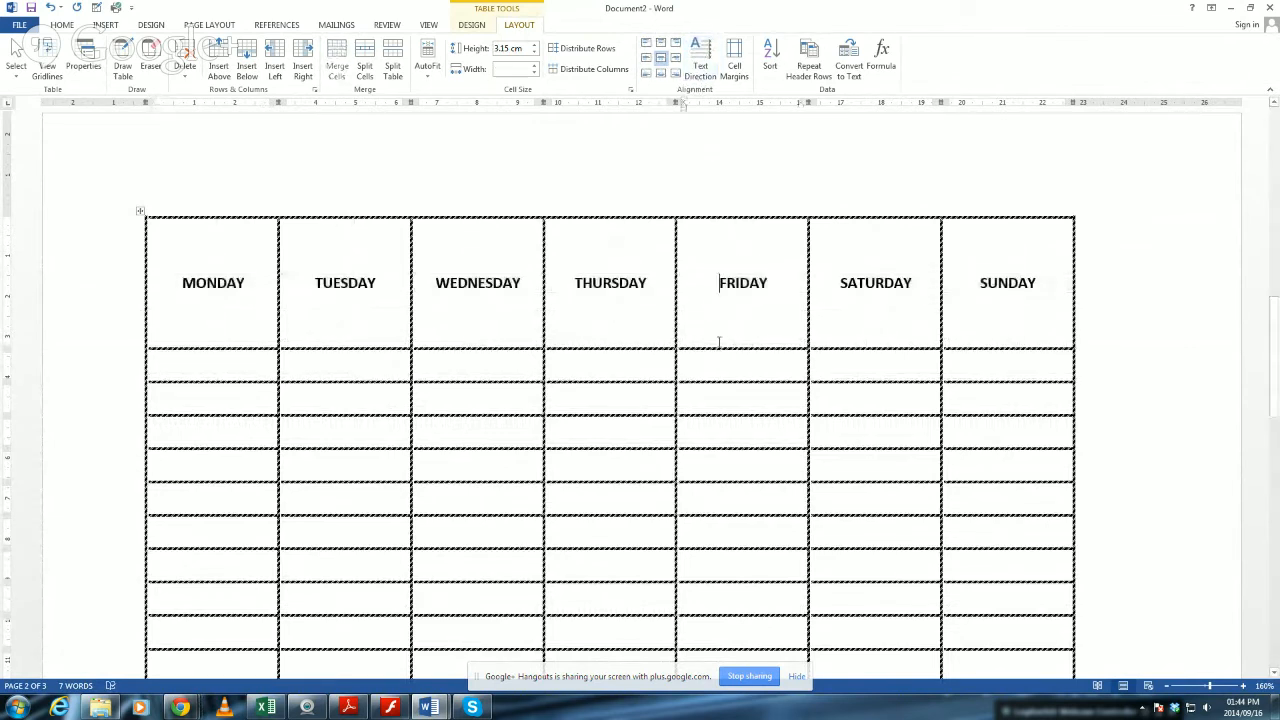
Try a 1 cm height for the row below the headings and a much narrower Friday column, and undo the last changes.
click(760, 364)
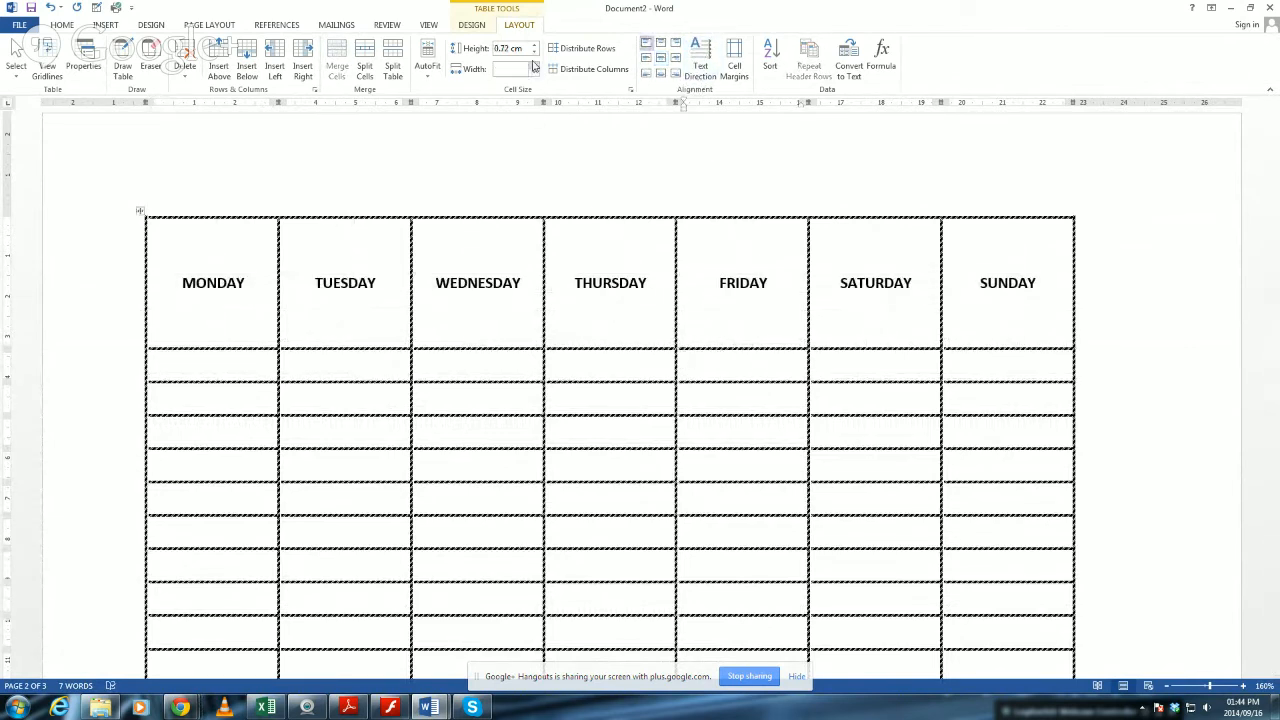
click(535, 47)
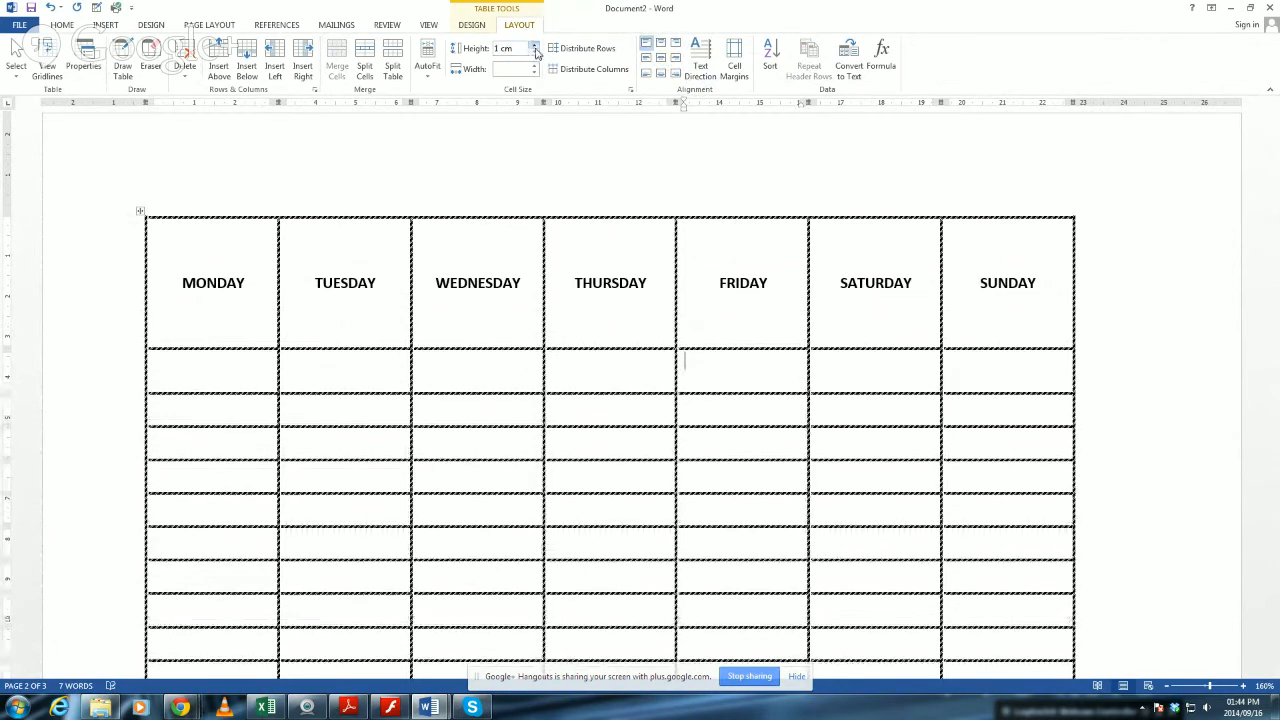
click(535, 74)
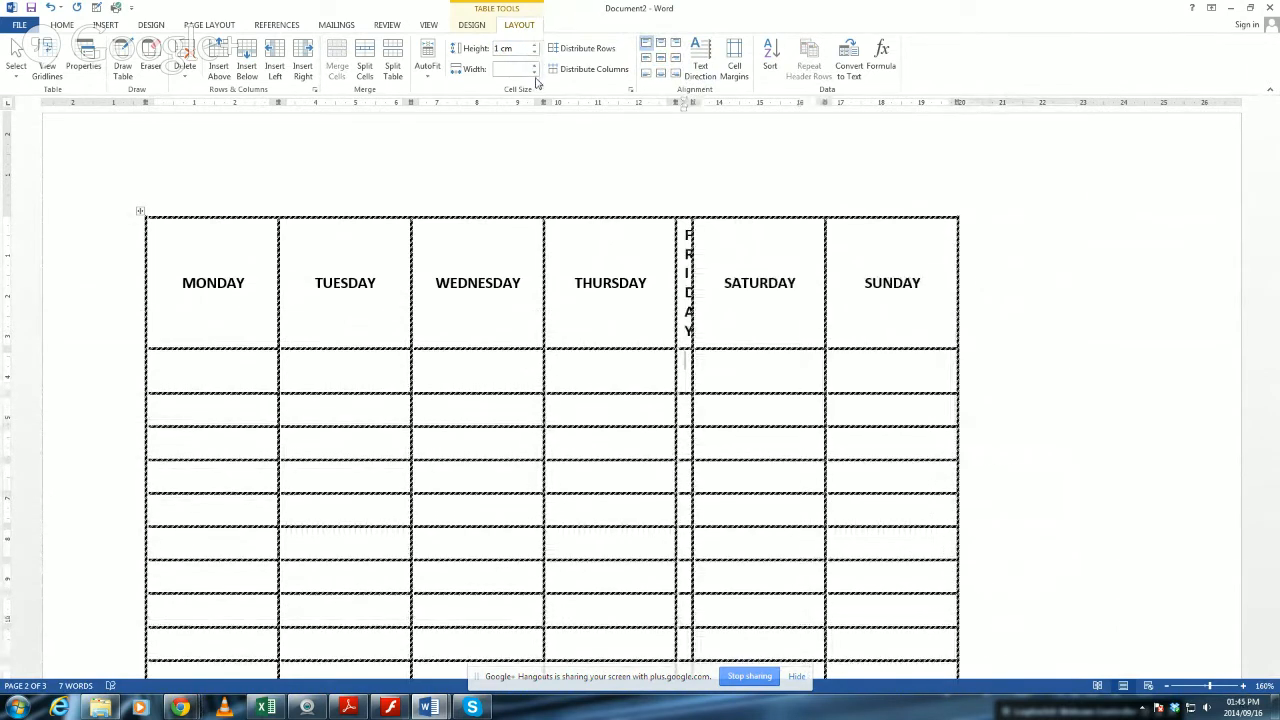
key(ctrl+z)
key(ctrl+z)
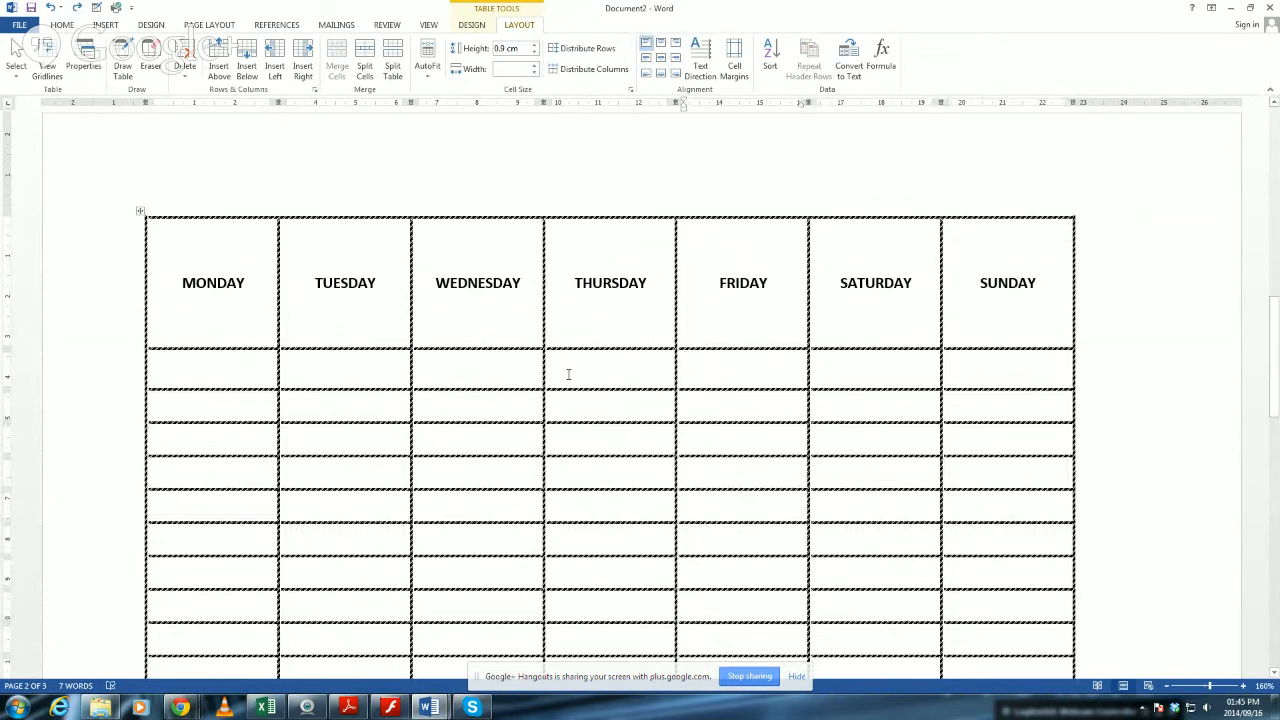
Increase the height of the row below the weekday headings to 1.6 cm.
click(441, 375)
click(535, 46)
click(535, 46)
click(535, 46)
click(535, 46)
click(535, 46)
click(535, 46)
click(535, 46)
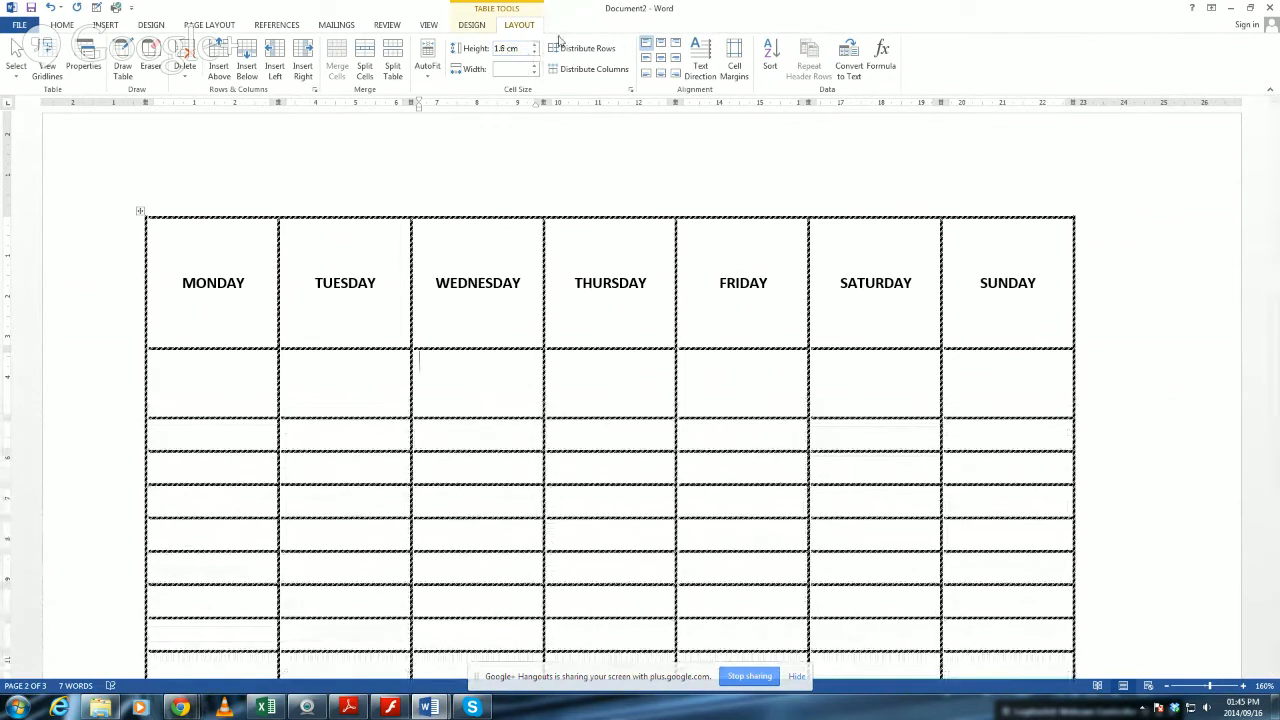
Set the Wednesday column's width to about 2 cm.
click(535, 72)
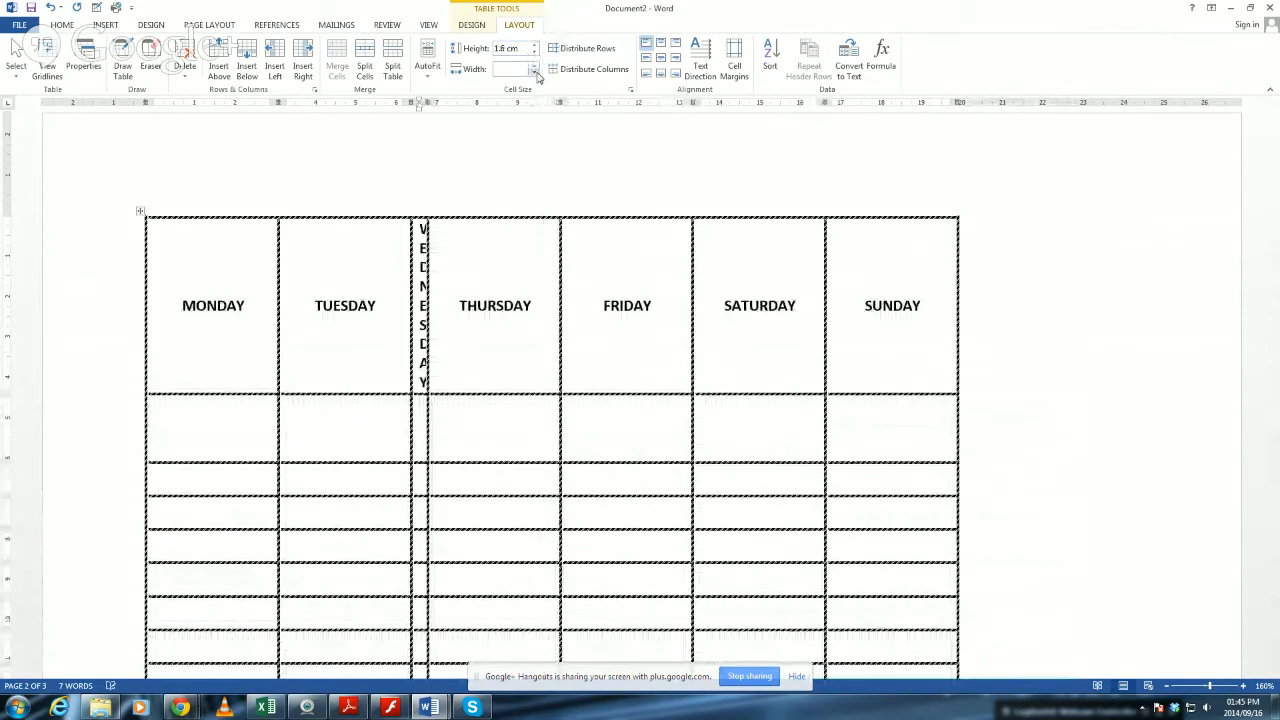
click(516, 69)
key(Return)
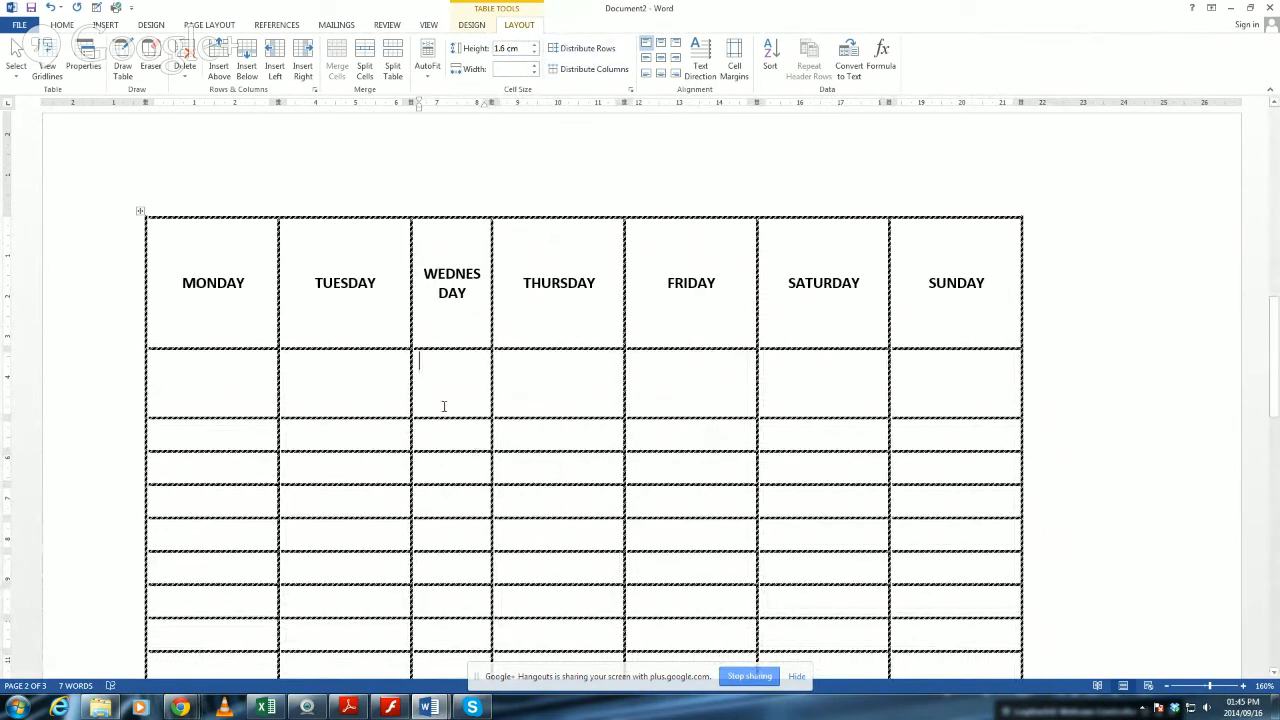
Copy the TUESDAY heading into the first column's cell directly below MONDAY.
scroll(219, 399, down, 2)
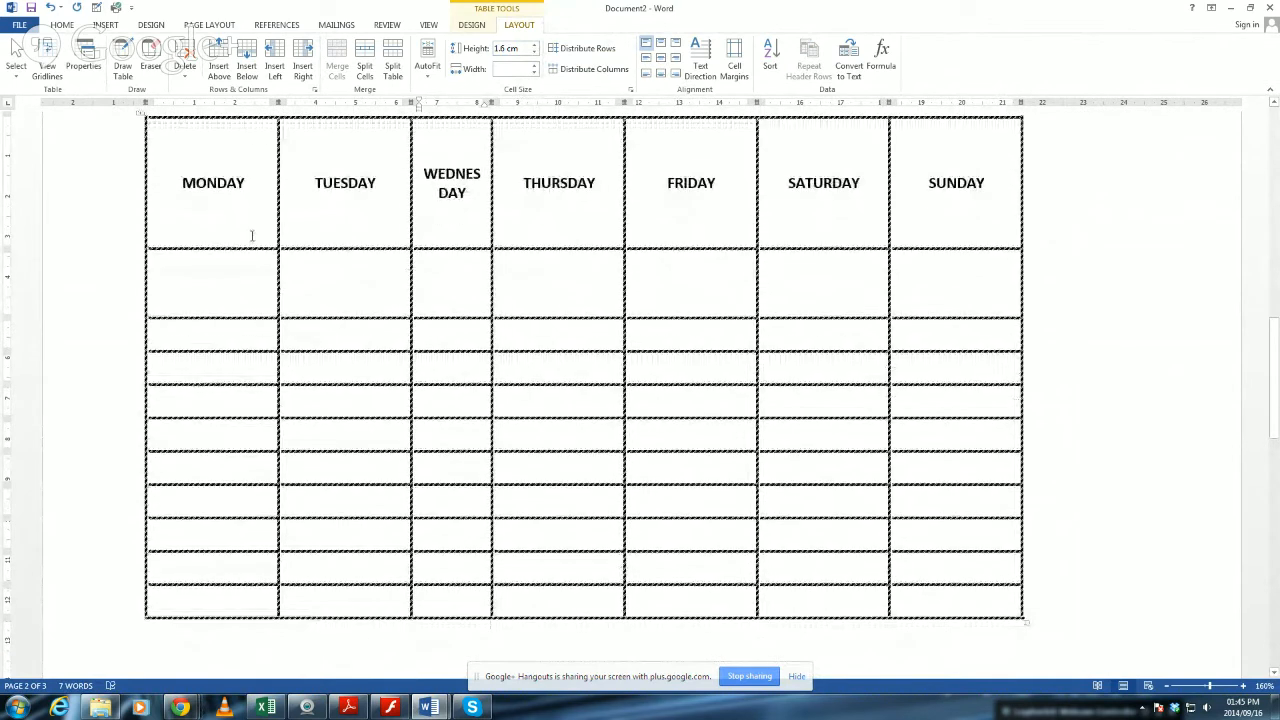
drag(206, 198, 783, 211)
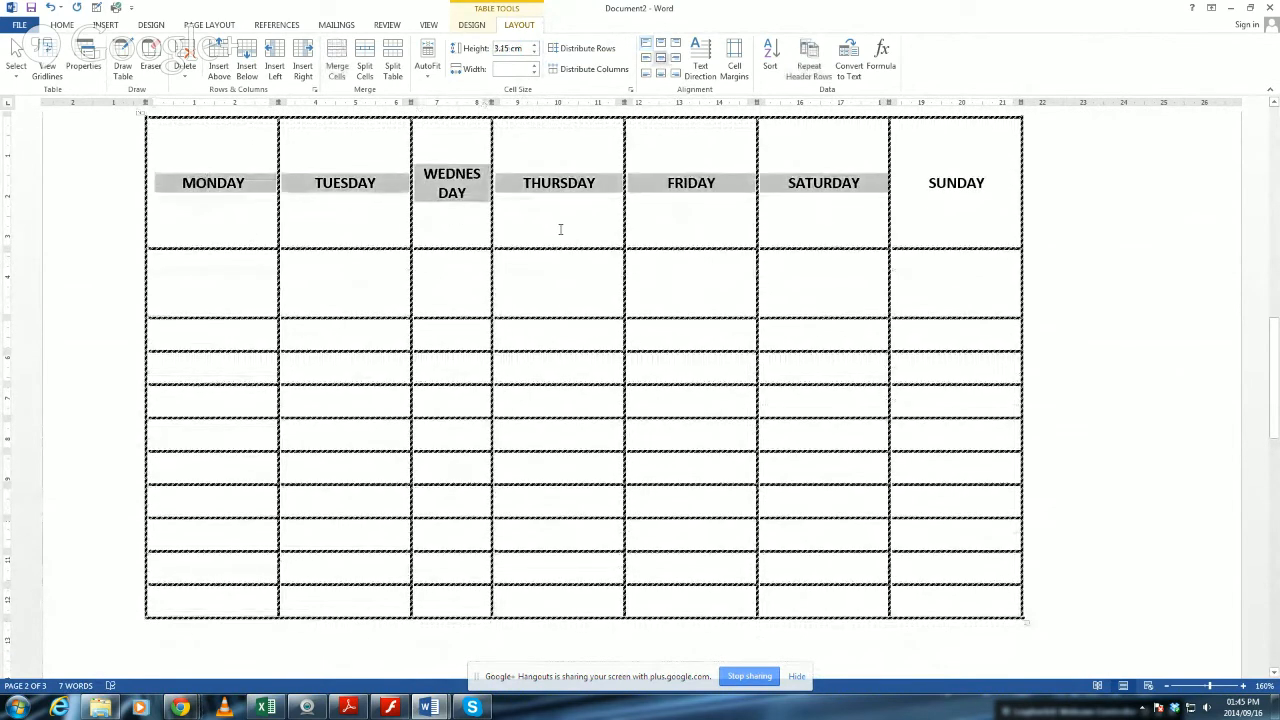
click(328, 203)
drag(213, 183, 410, 197)
click(343, 192)
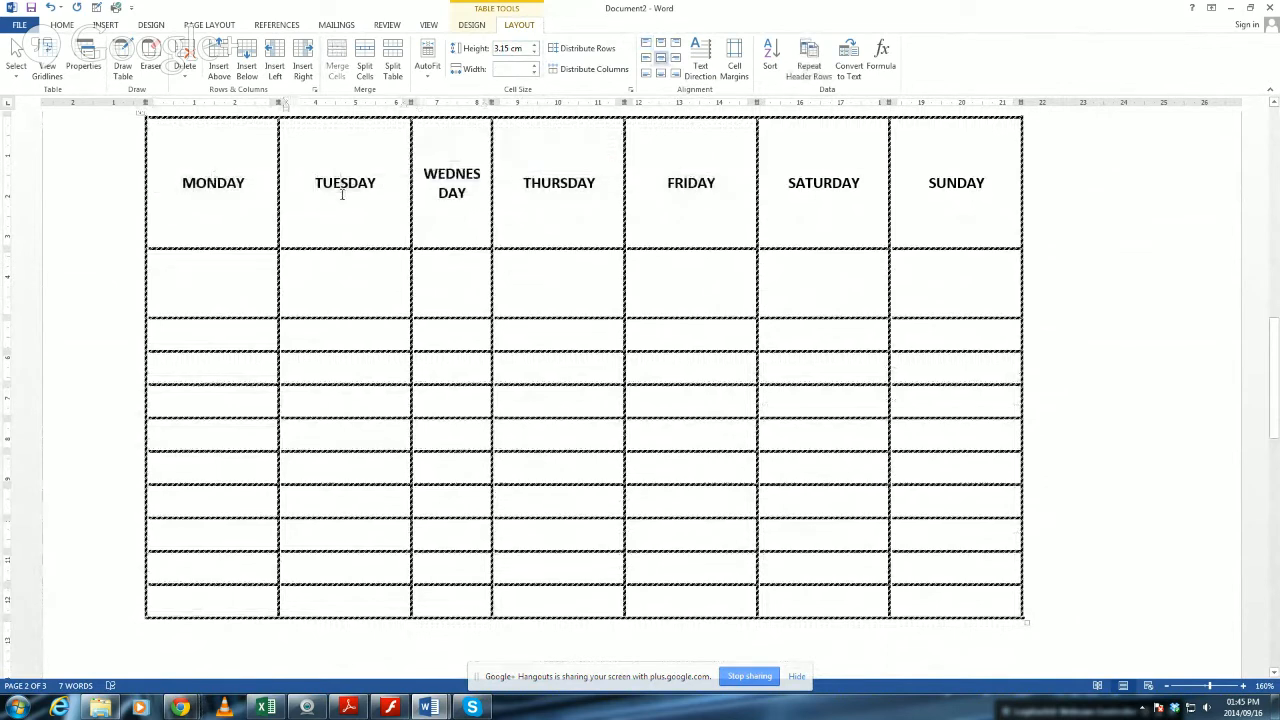
triple_click(346, 197)
key(ctrl+c)
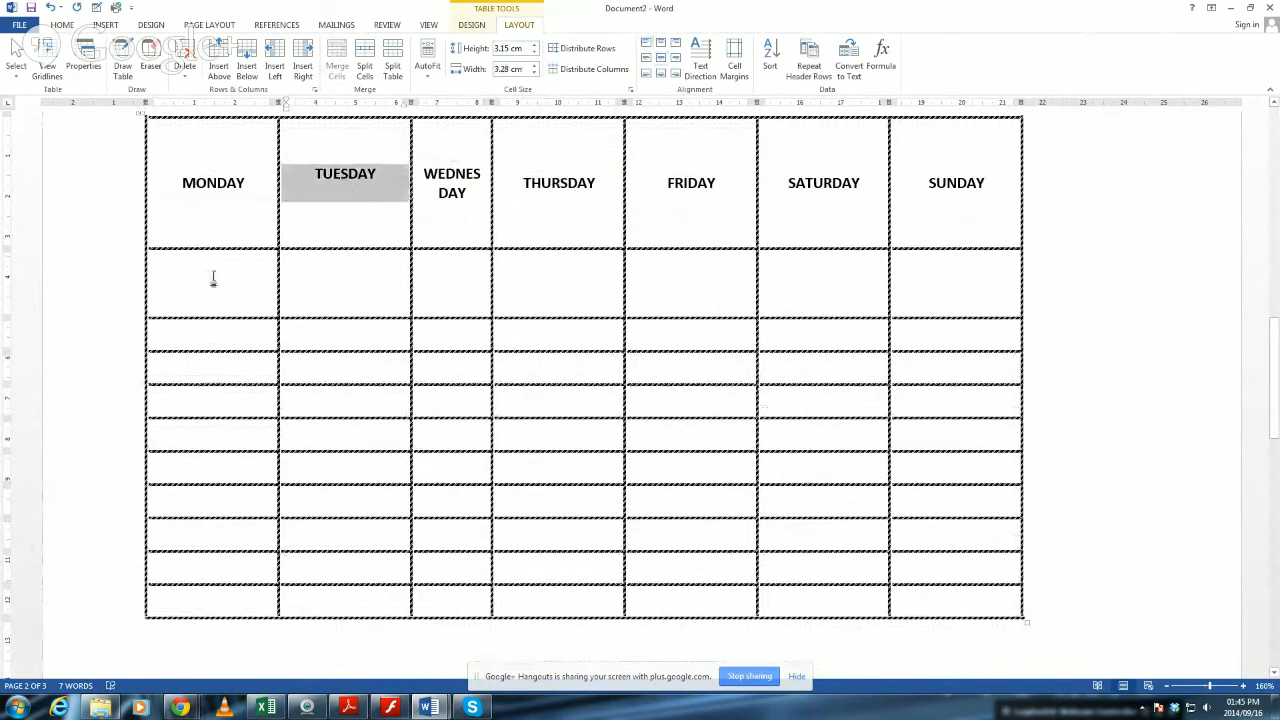
click(214, 280)
key(ctrl+v)
Move the WEDNESDAY and THURSDAY headings into the first column's next two cells below TUESDAY.
triple_click(463, 193)
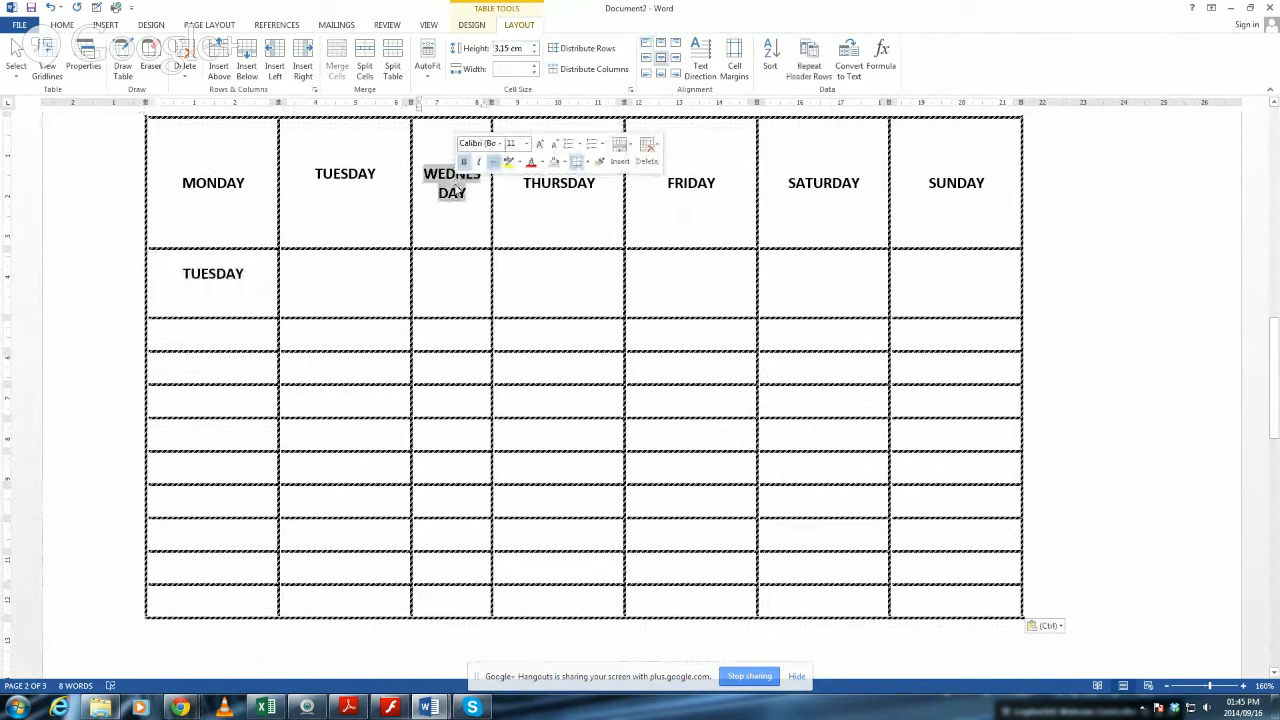
key(ctrl+x)
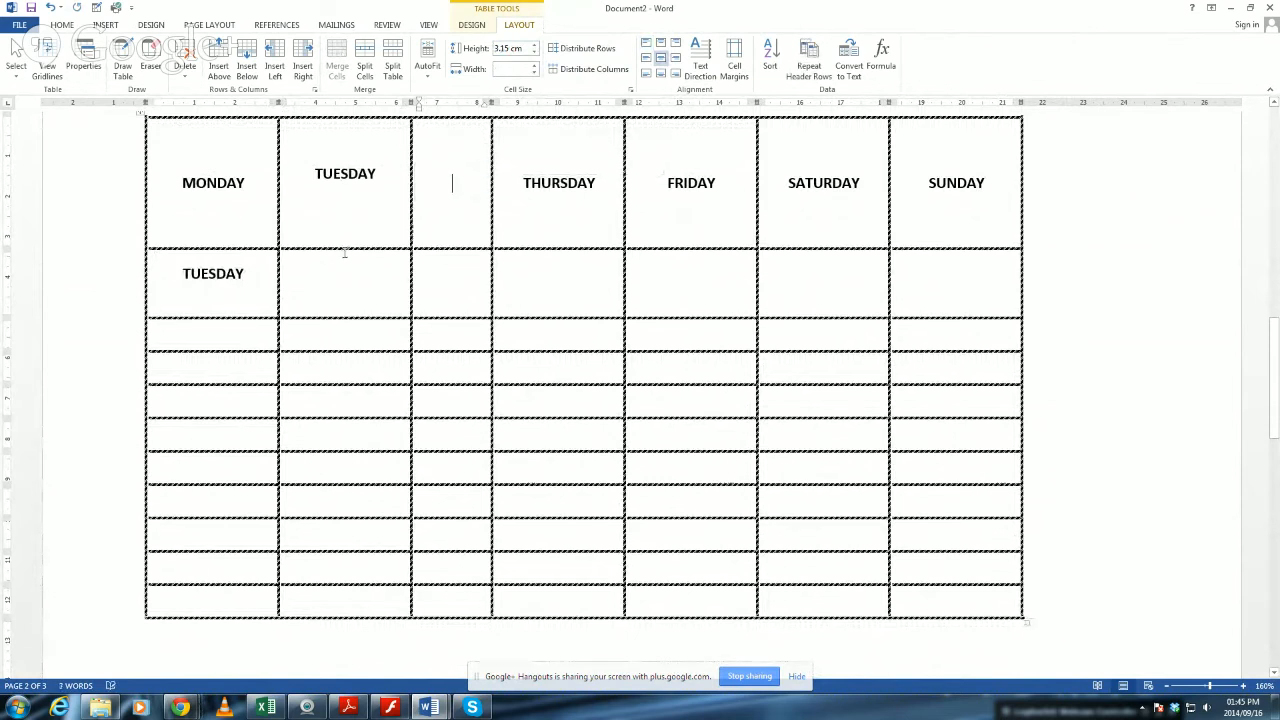
click(255, 334)
key(ctrl+v)
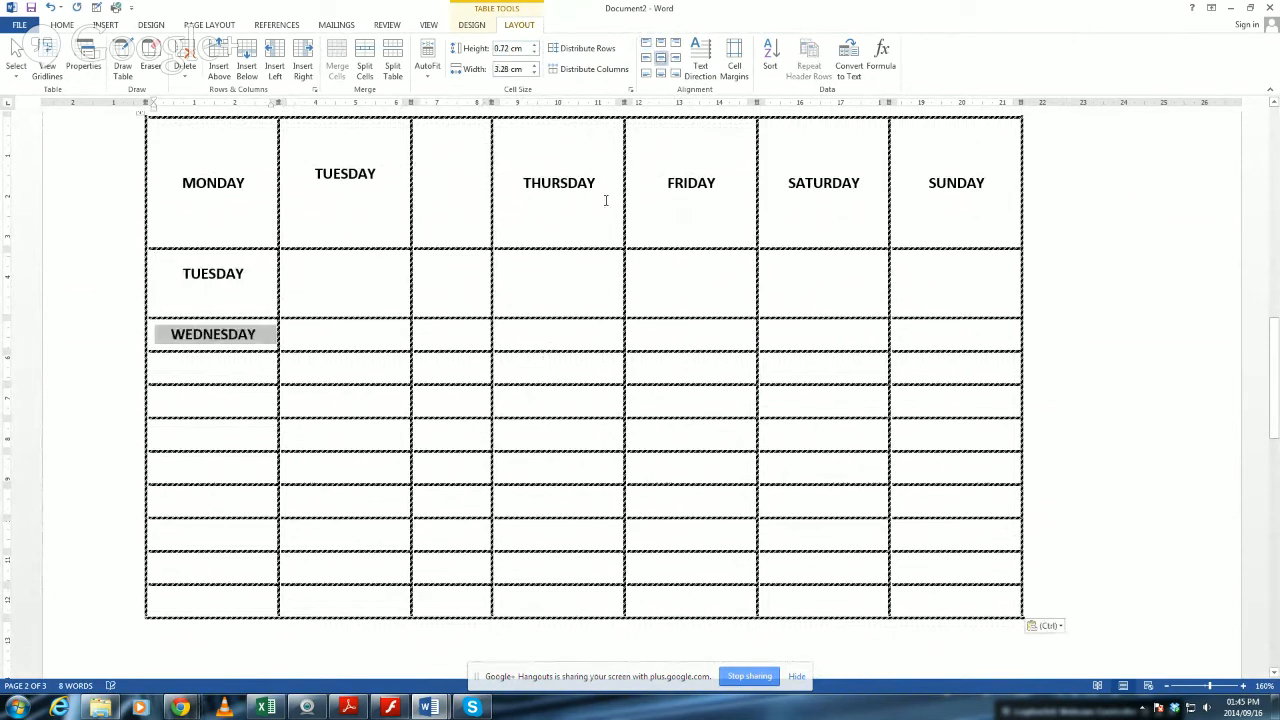
triple_click(561, 183)
key(Delete)
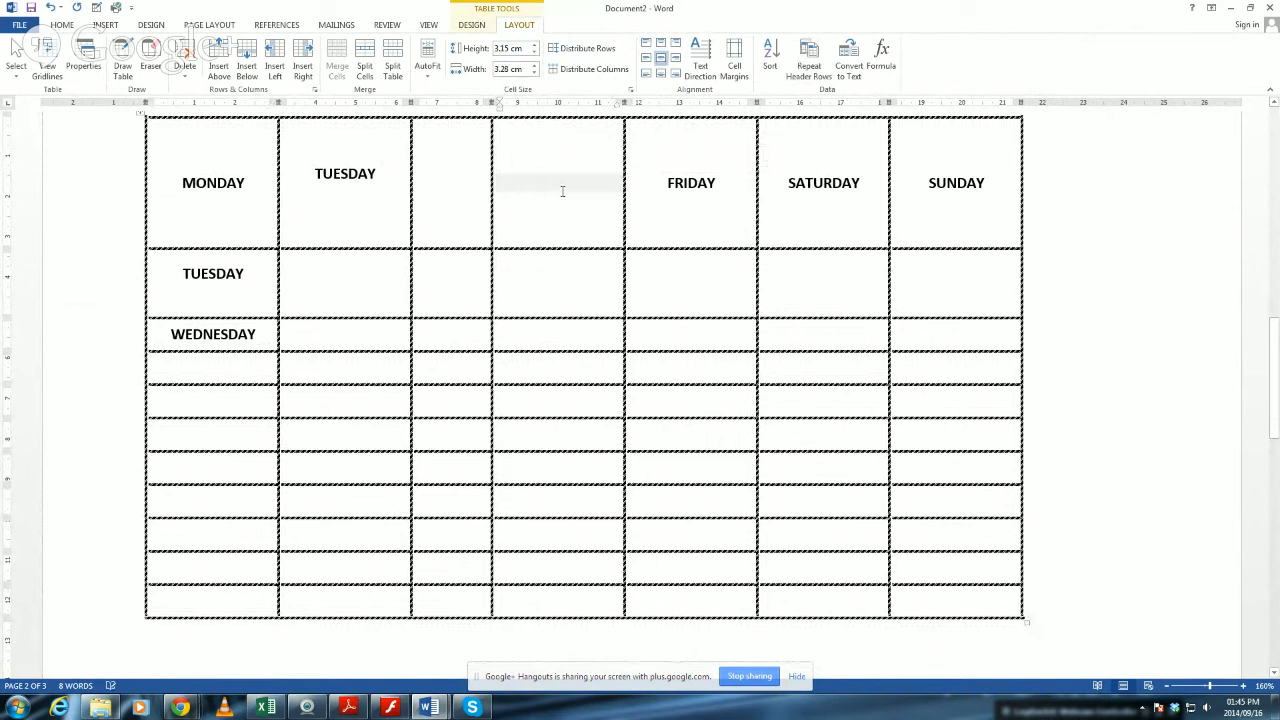
click(243, 368)
key(ctrl+v)
Move the FRIDAY, SATURDAY and SUNDAY headings into the first column's next three cells below THURSDAY.
double_click(693, 185)
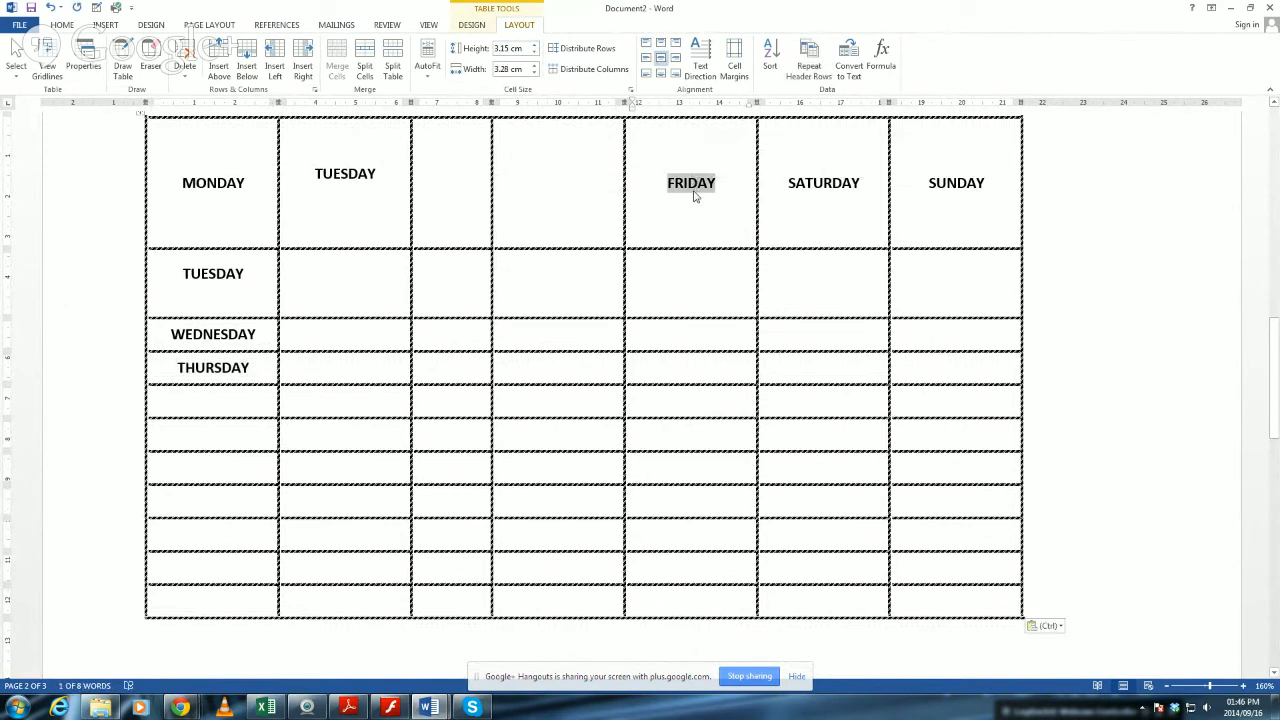
key(ctrl+x)
click(226, 407)
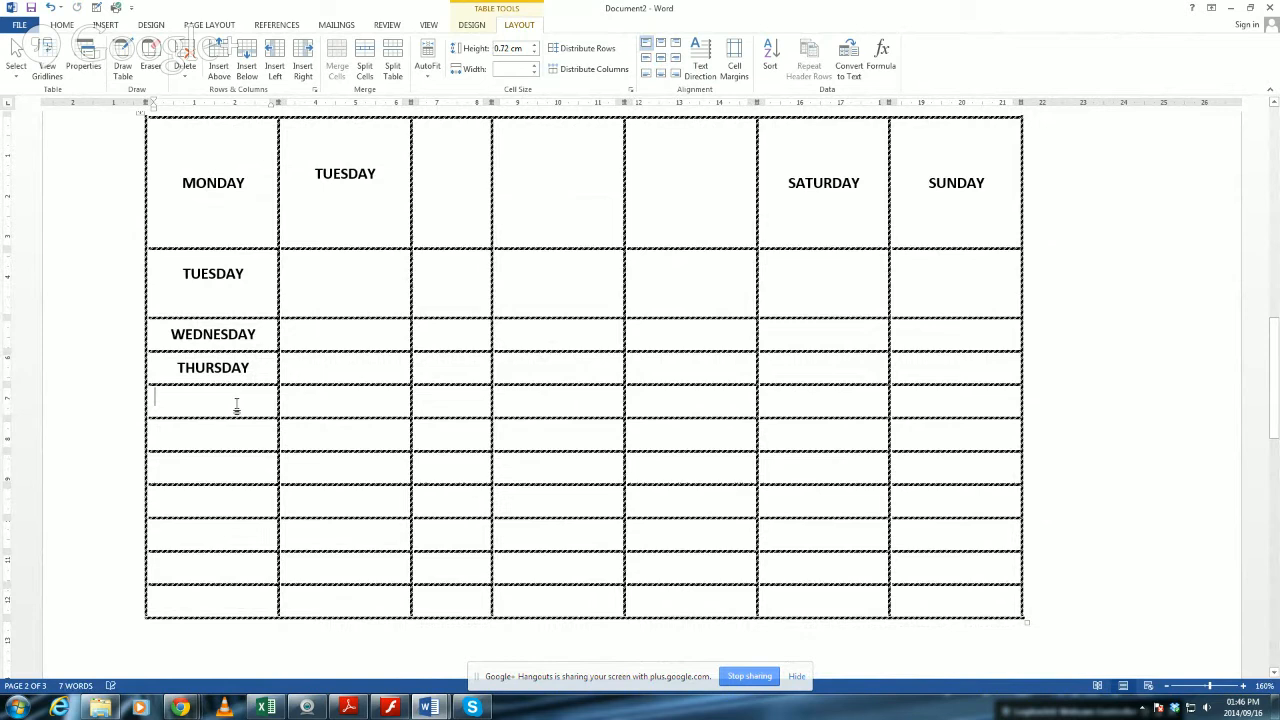
key(ctrl+v)
double_click(816, 187)
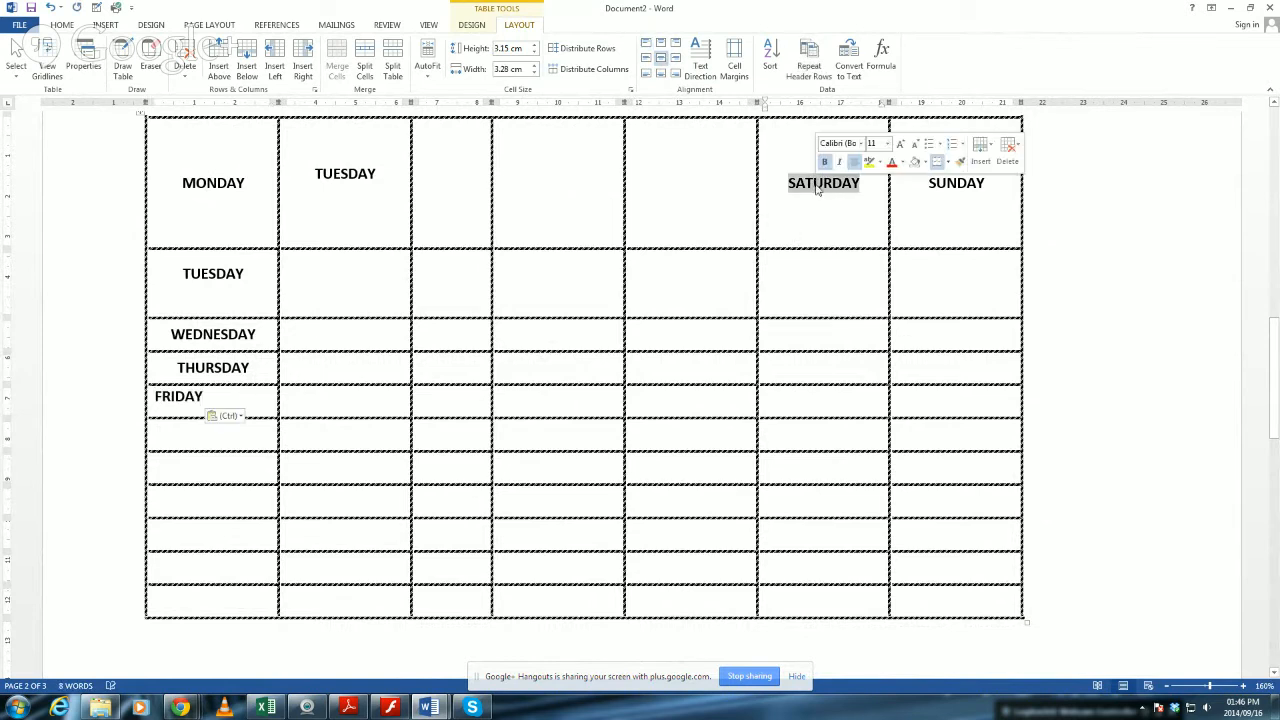
key(ctrl+x)
click(216, 437)
key(ctrl+v)
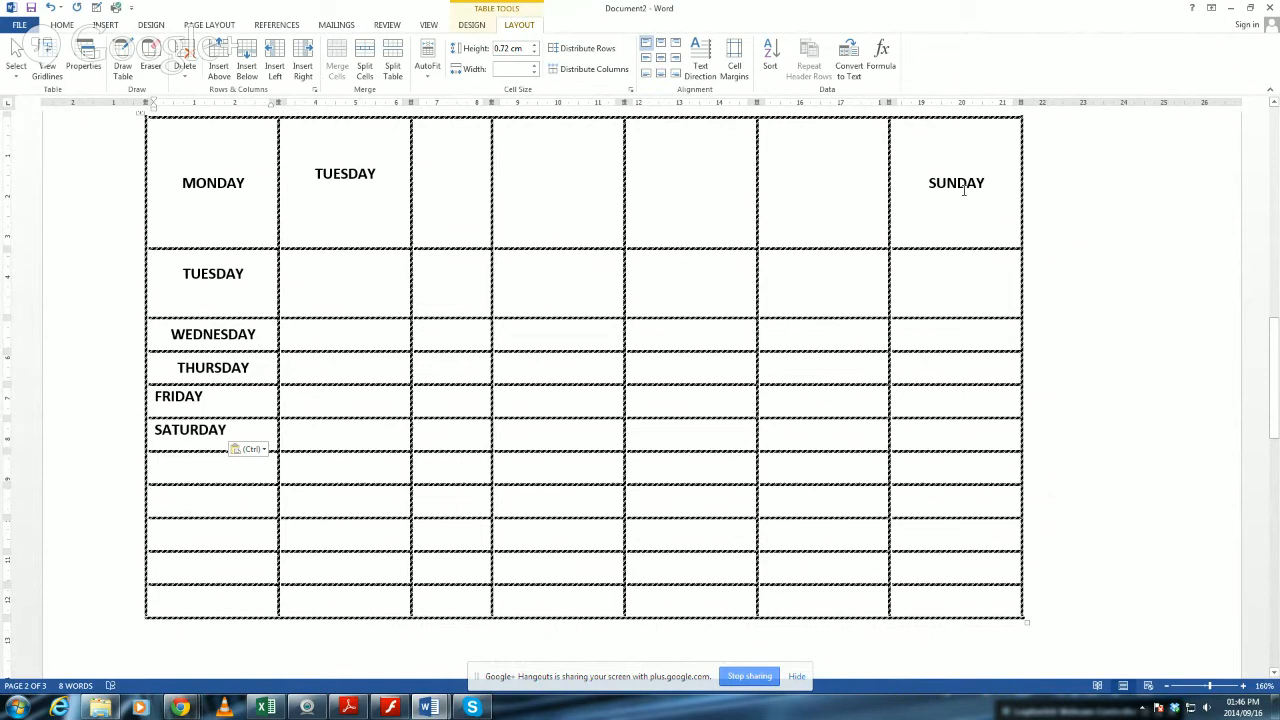
double_click(964, 190)
key(ctrl+x)
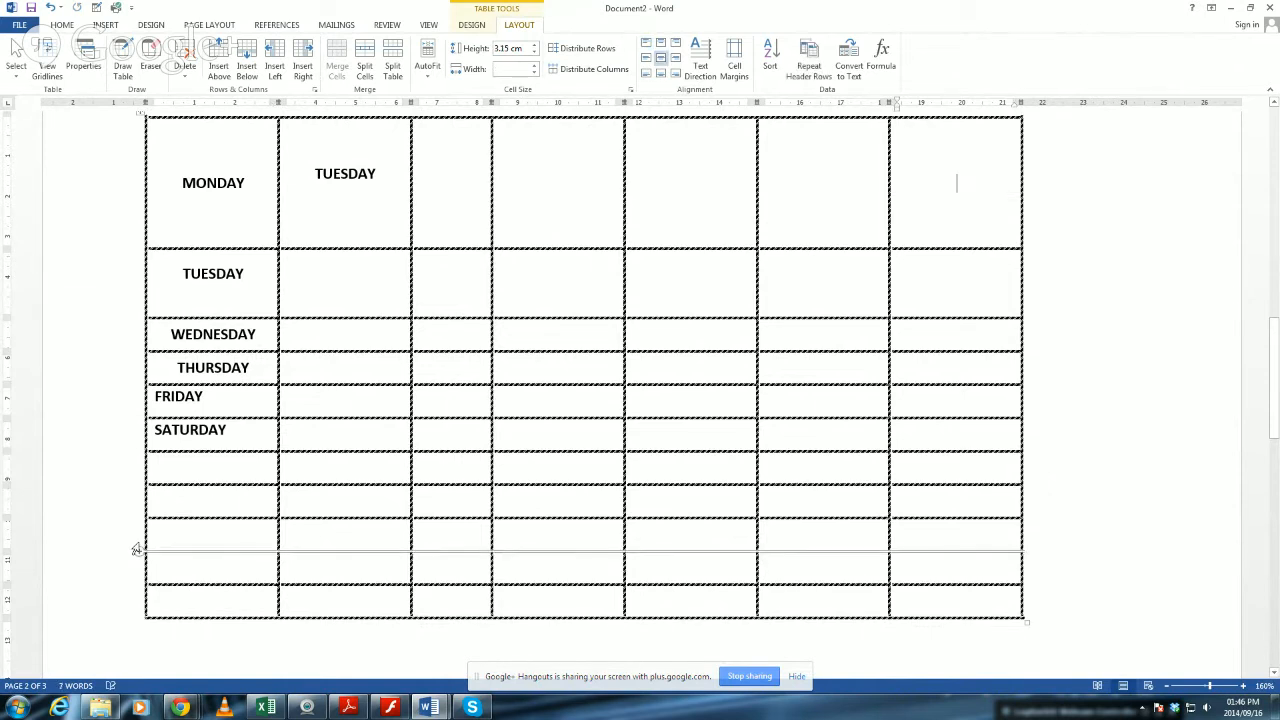
click(213, 467)
key(ctrl+v)
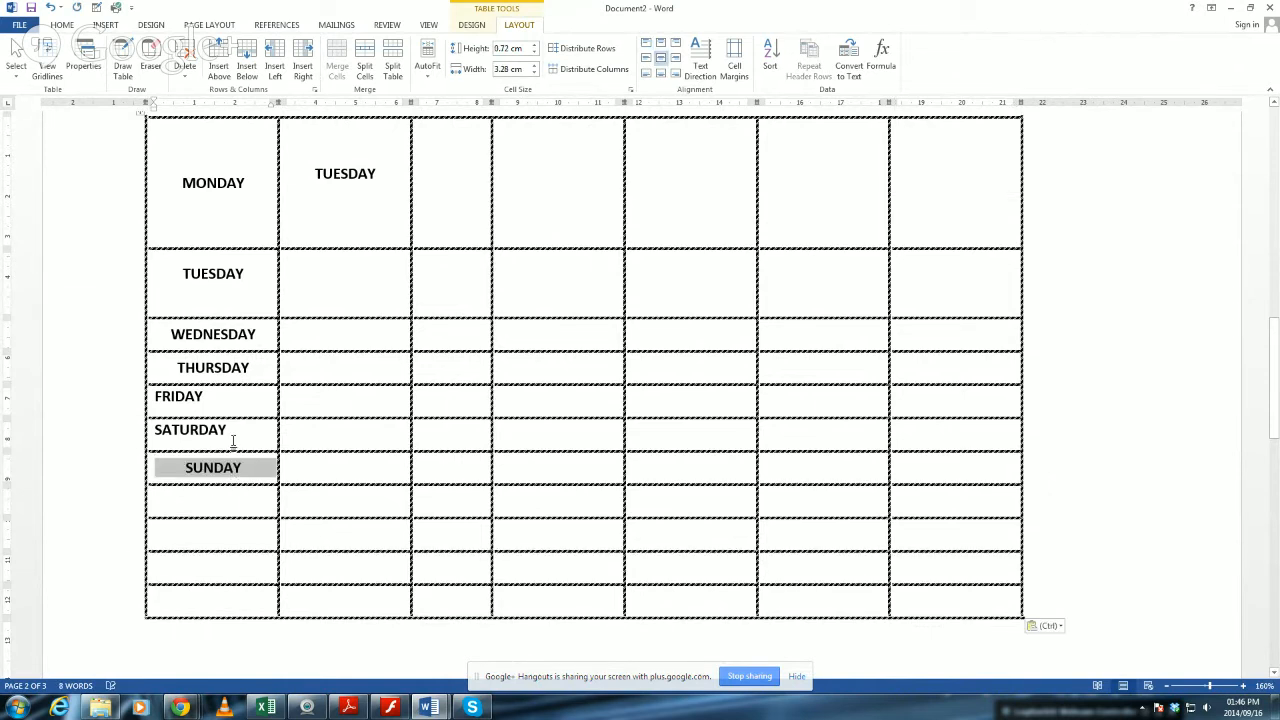
Align all the first column's cells to the left and centre them vertically.
click(251, 225)
drag(170, 146, 160, 630)
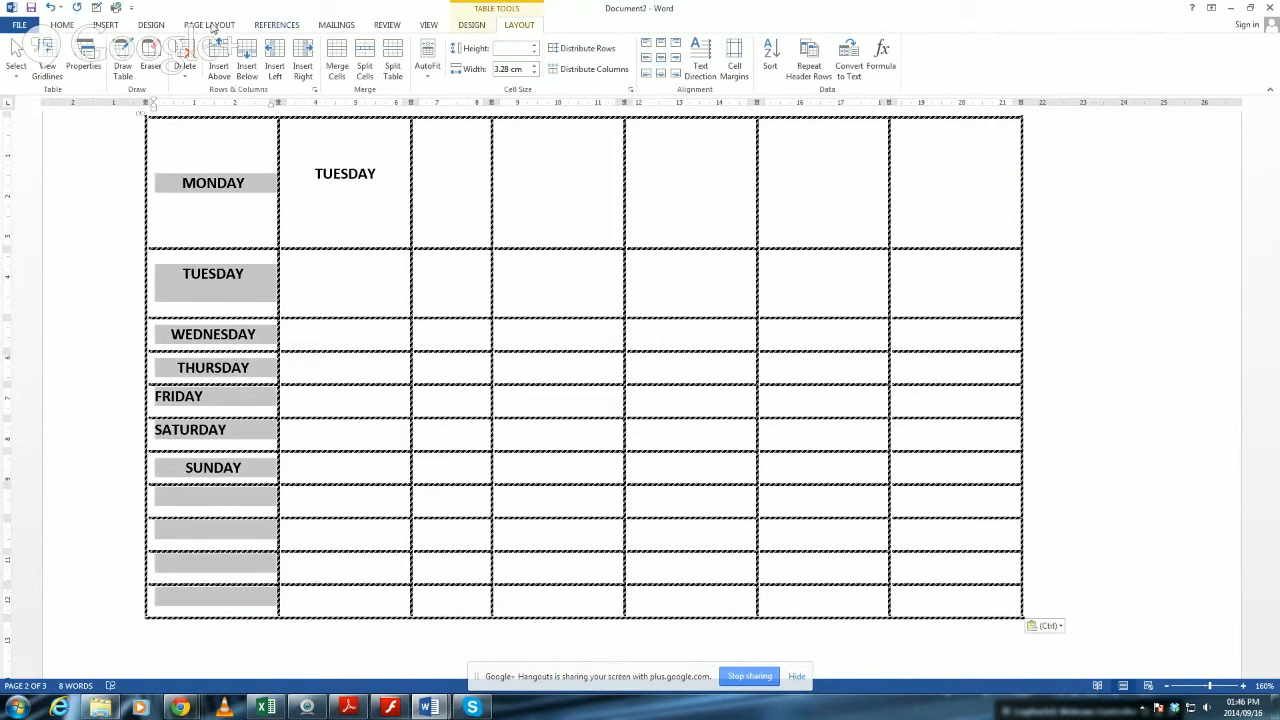
click(646, 59)
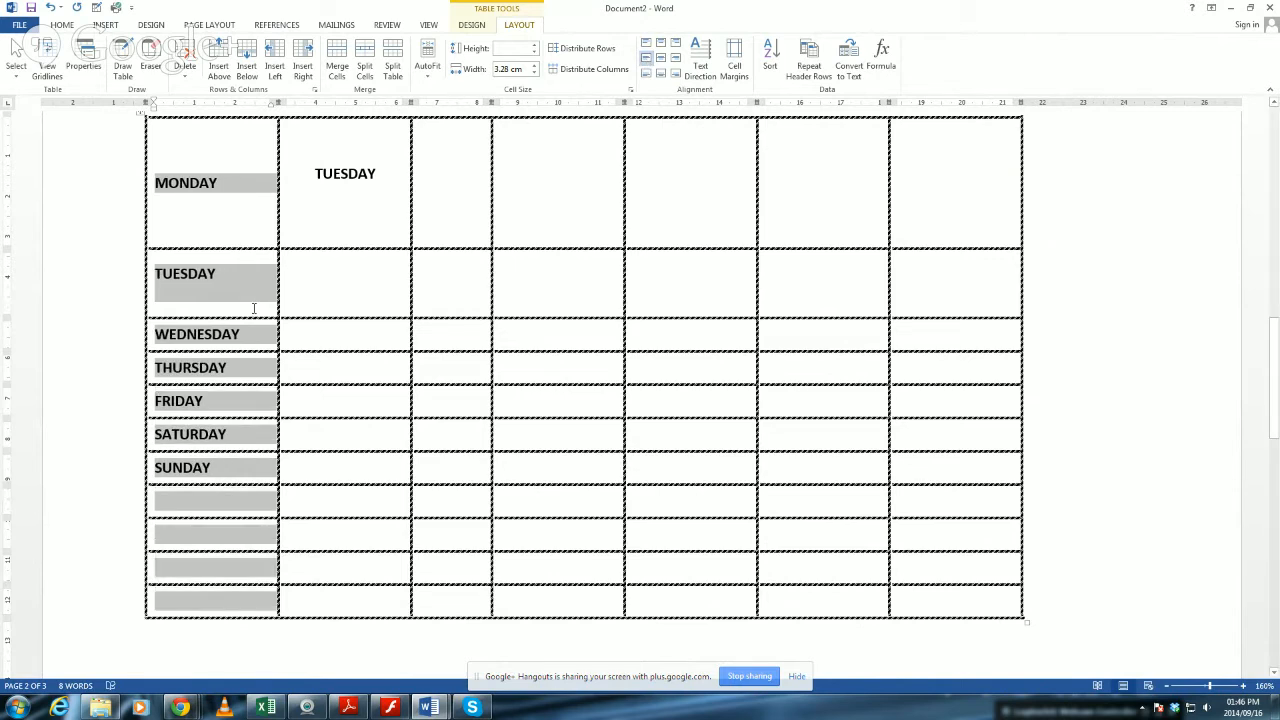
click(317, 308)
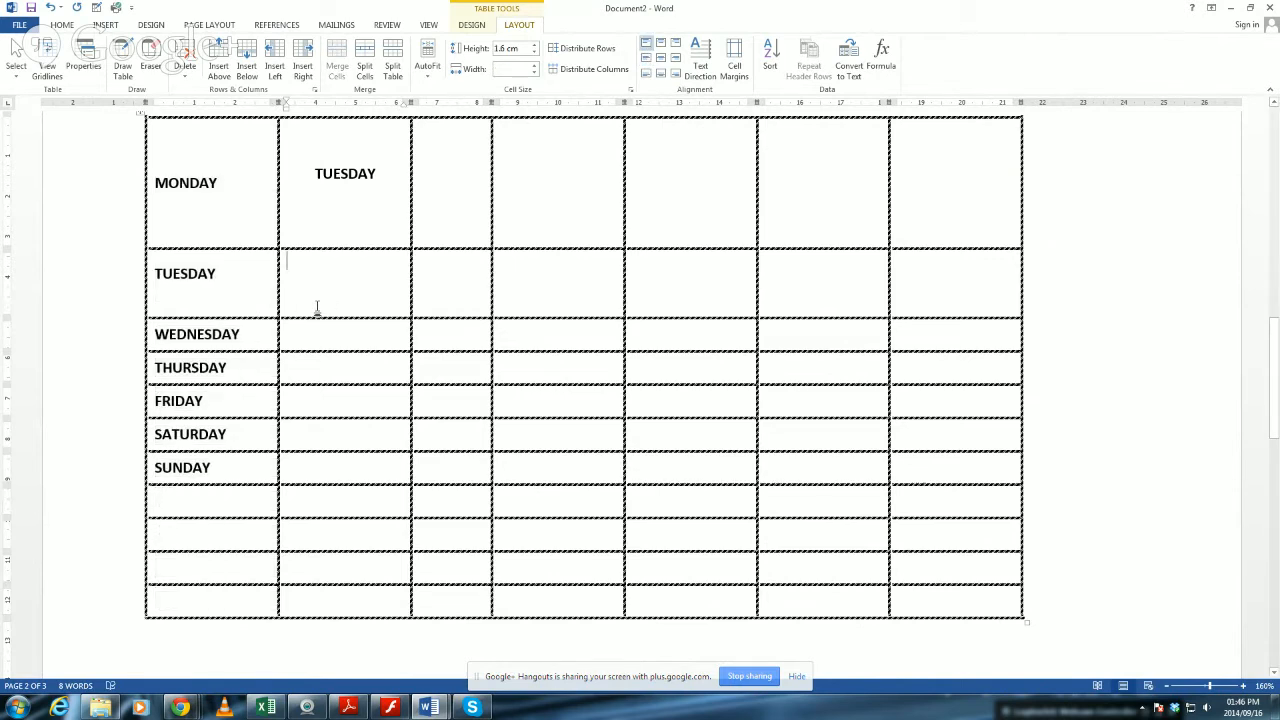
Sort the weekday rows by the MONDAY column as text in ascending order, treating the first row as a header.
mouse_move(236, 240)
mouse_down()
mouse_move(210, 285)
mouse_move(187, 474)
mouse_up()
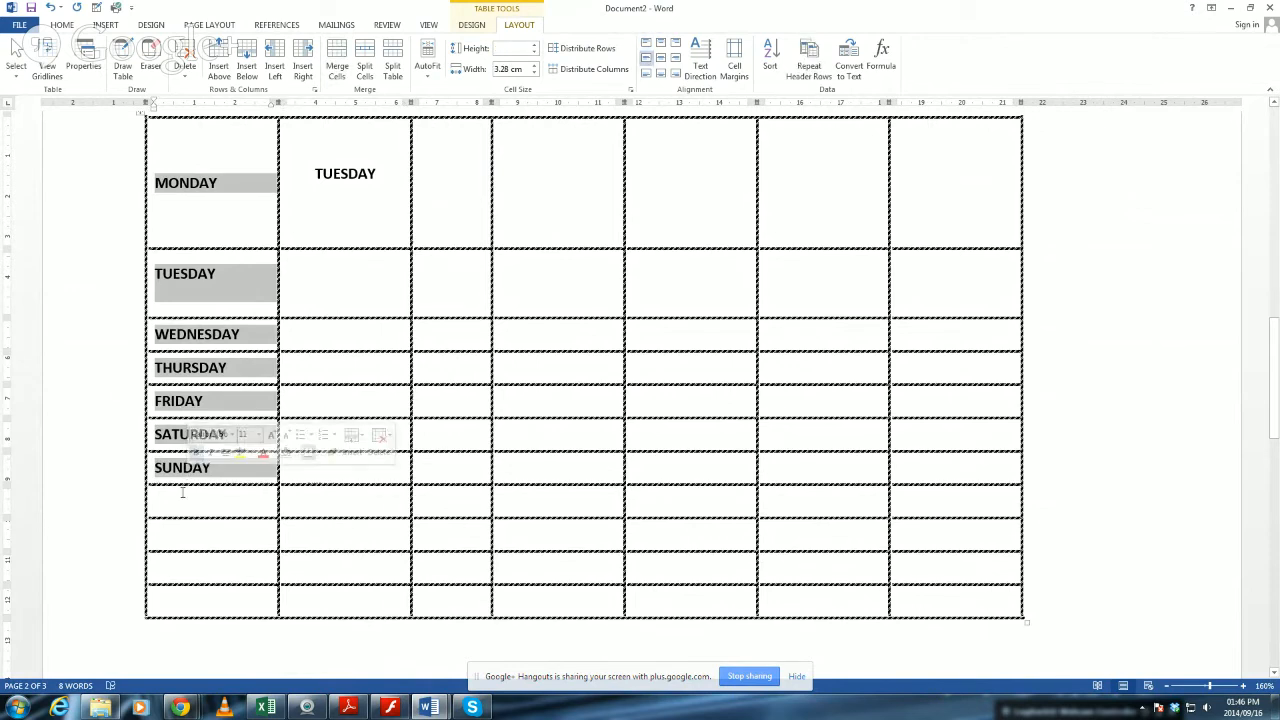
click(780, 60)
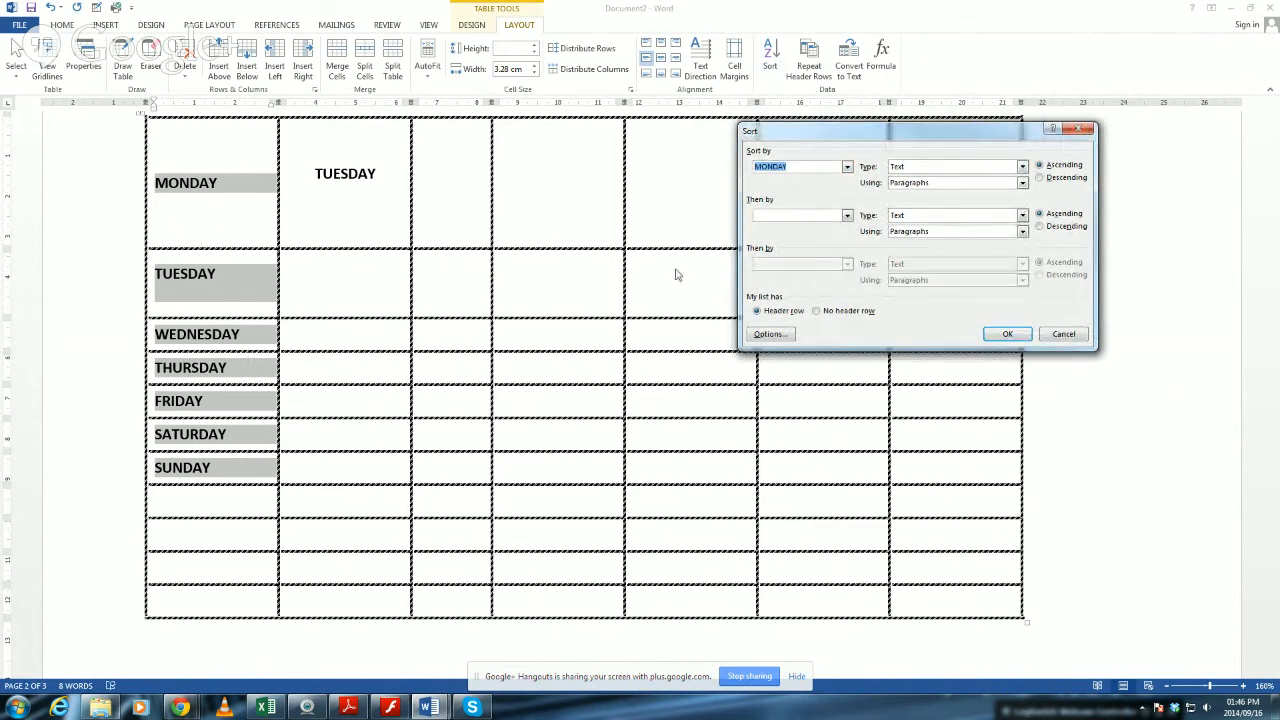
click(1007, 333)
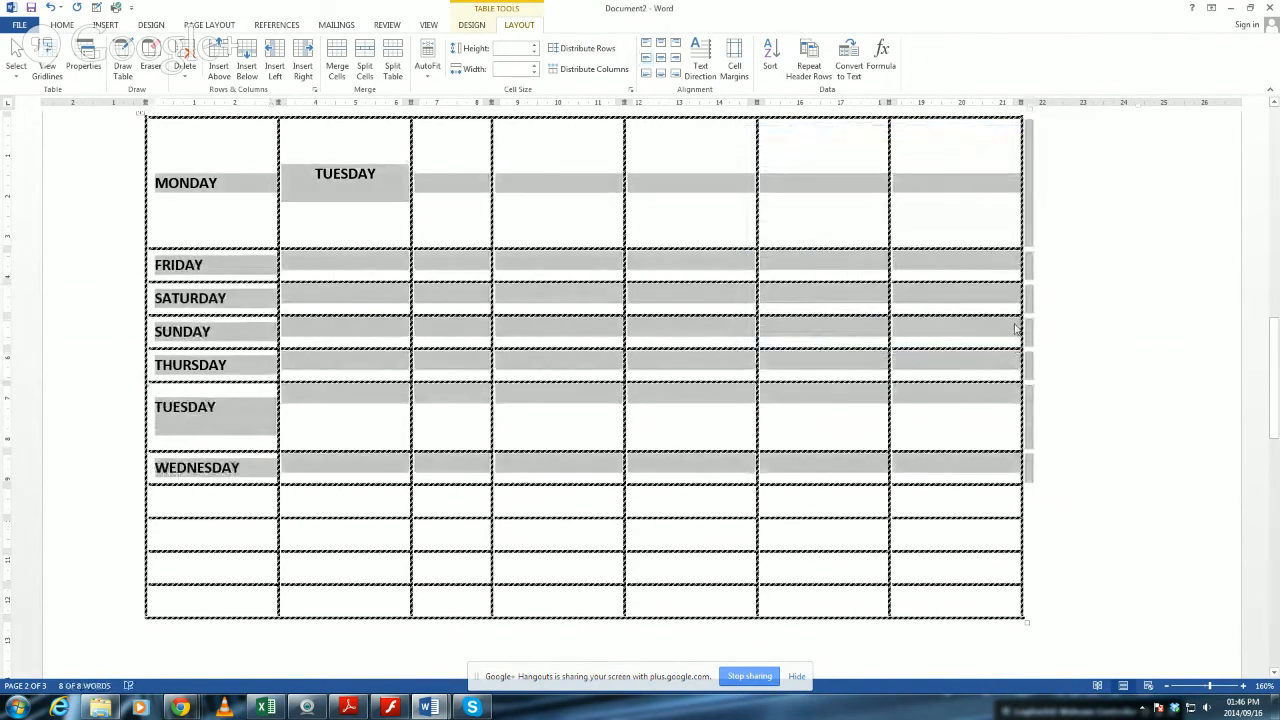
click(354, 183)
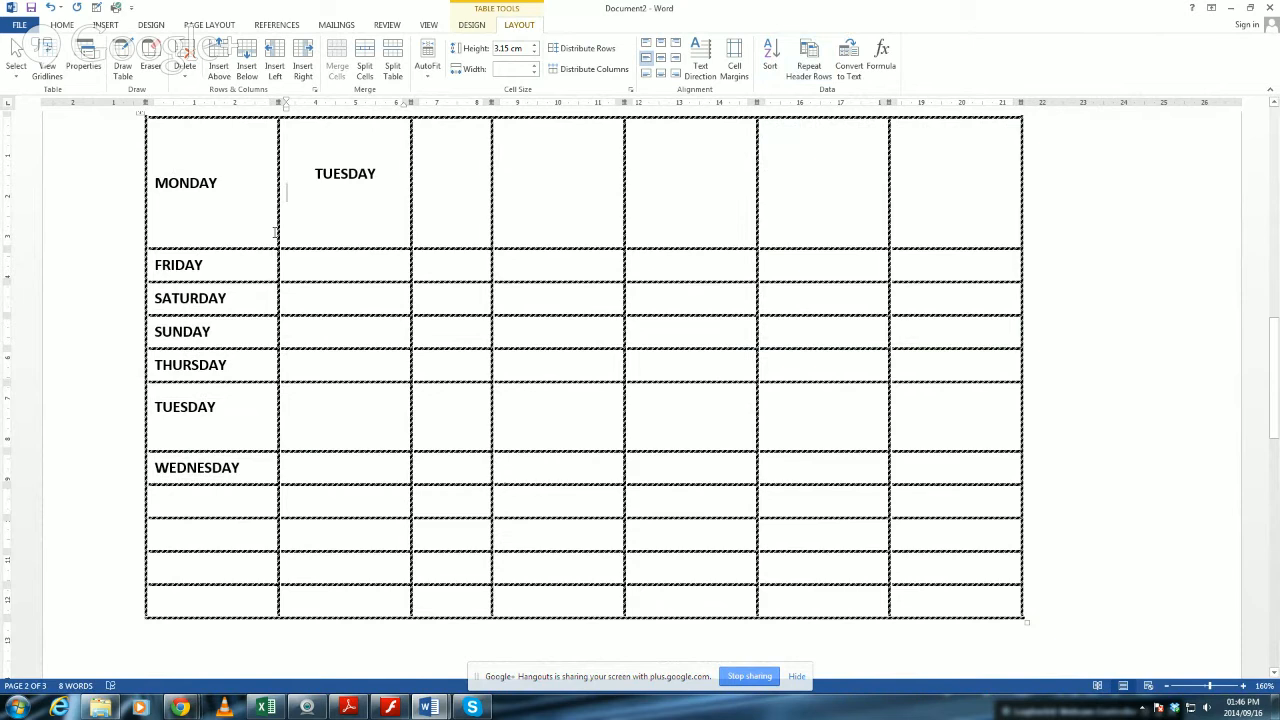
Examine the Sort settings for the first column's weekdays and close them without sorting.
drag(220, 224, 210, 470)
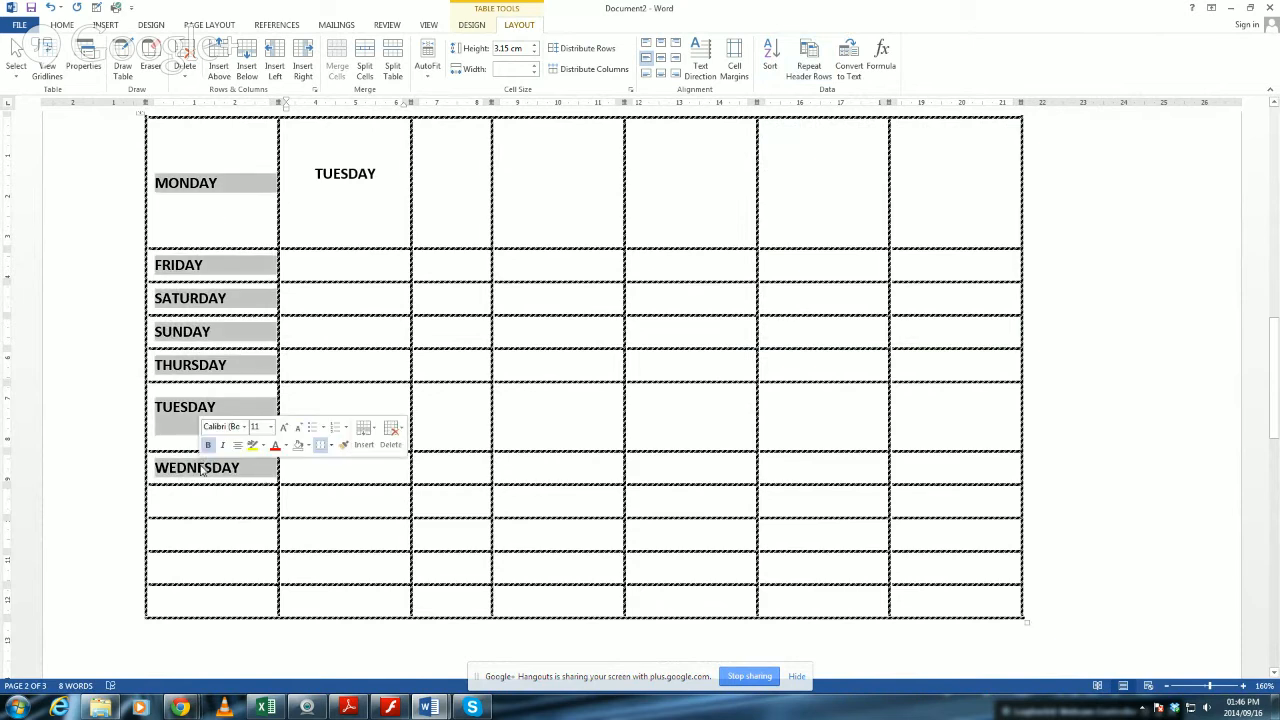
click(782, 68)
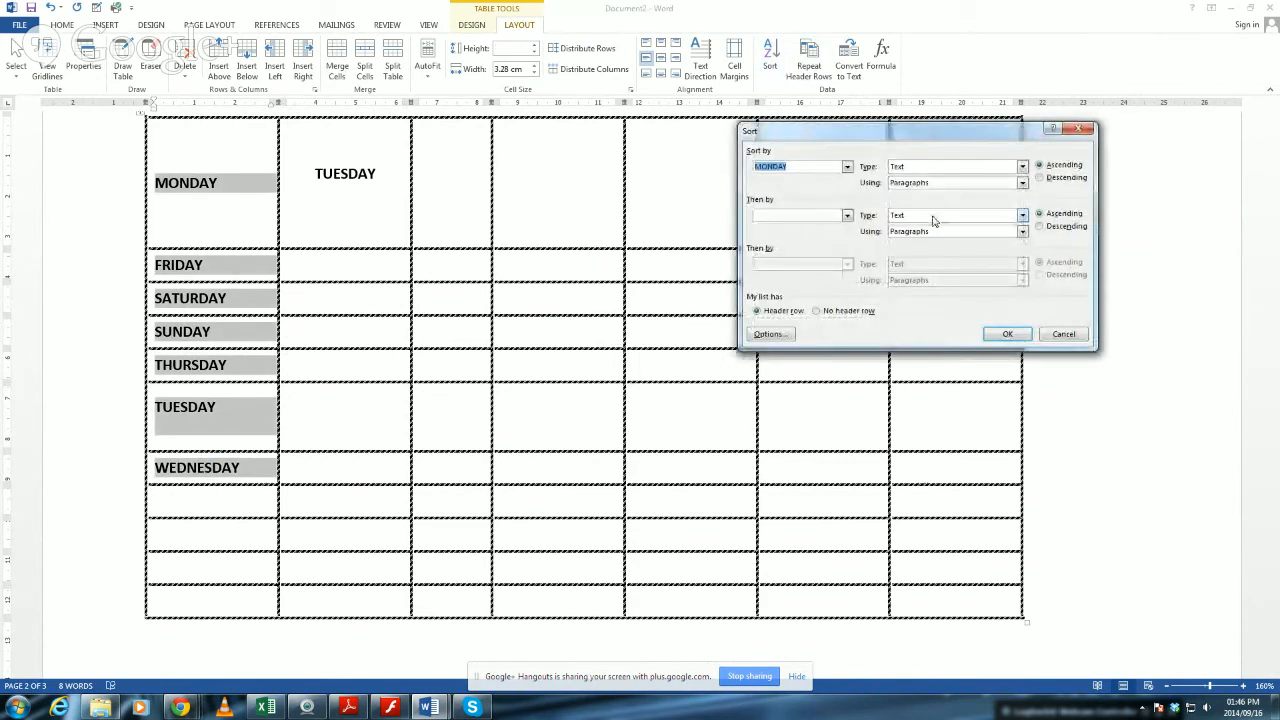
click(847, 168)
click(847, 168)
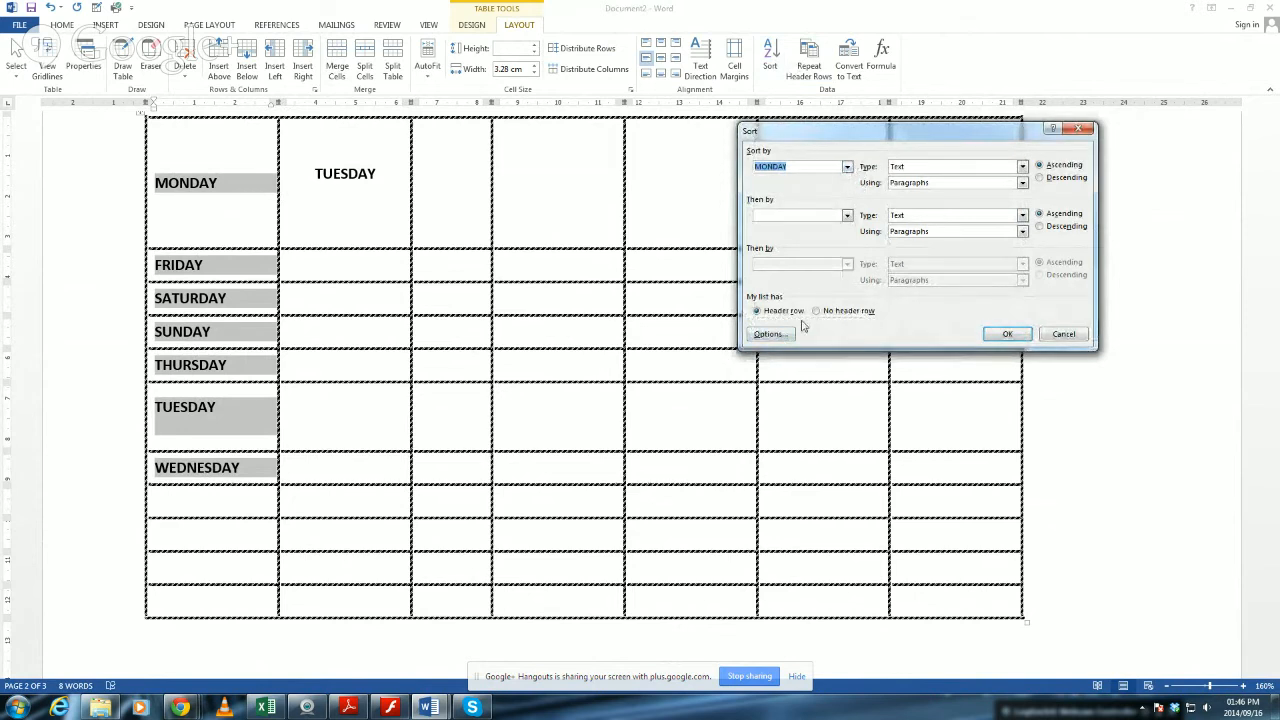
click(1060, 336)
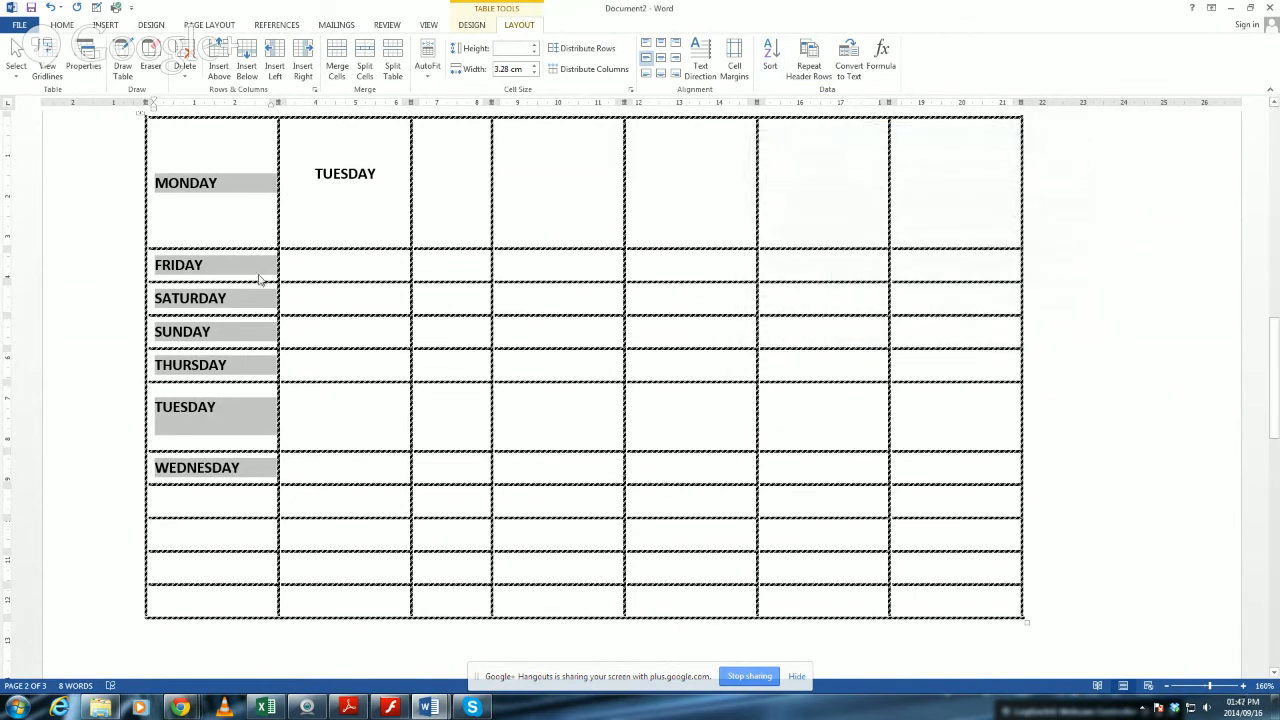
Insert a new row above the table's last row.
click(256, 272)
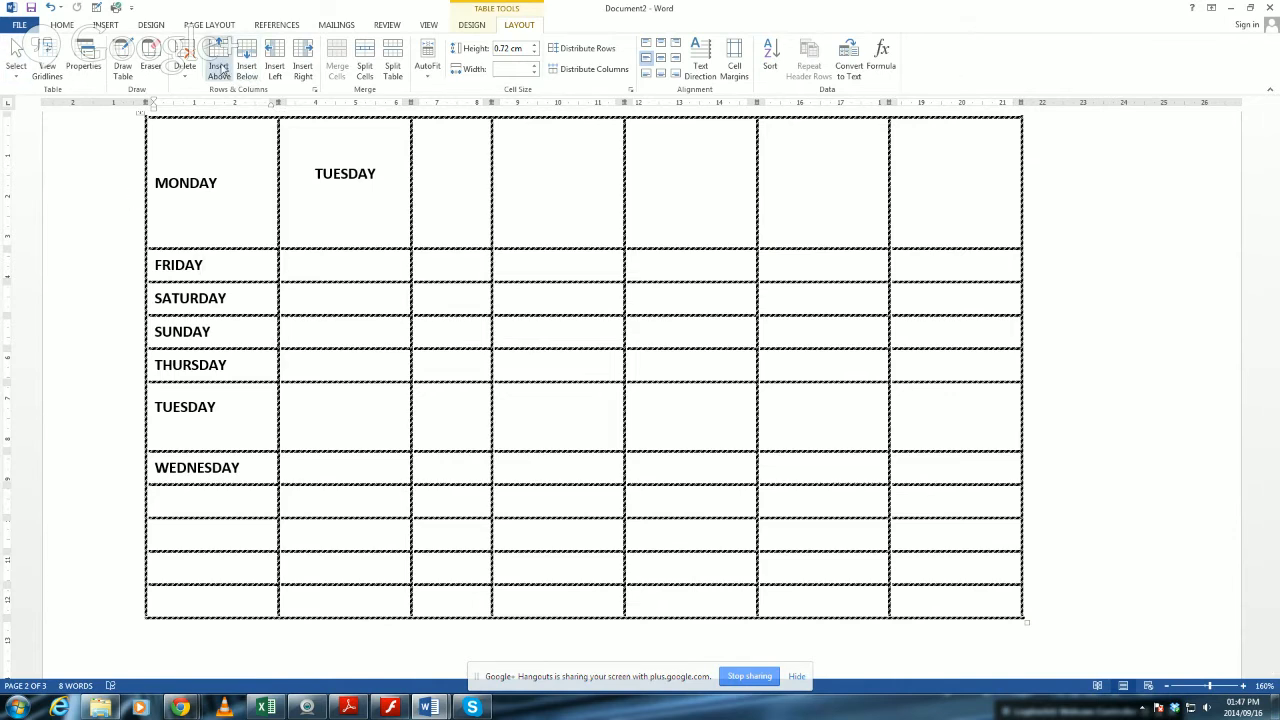
drag(165, 596, 1030, 600)
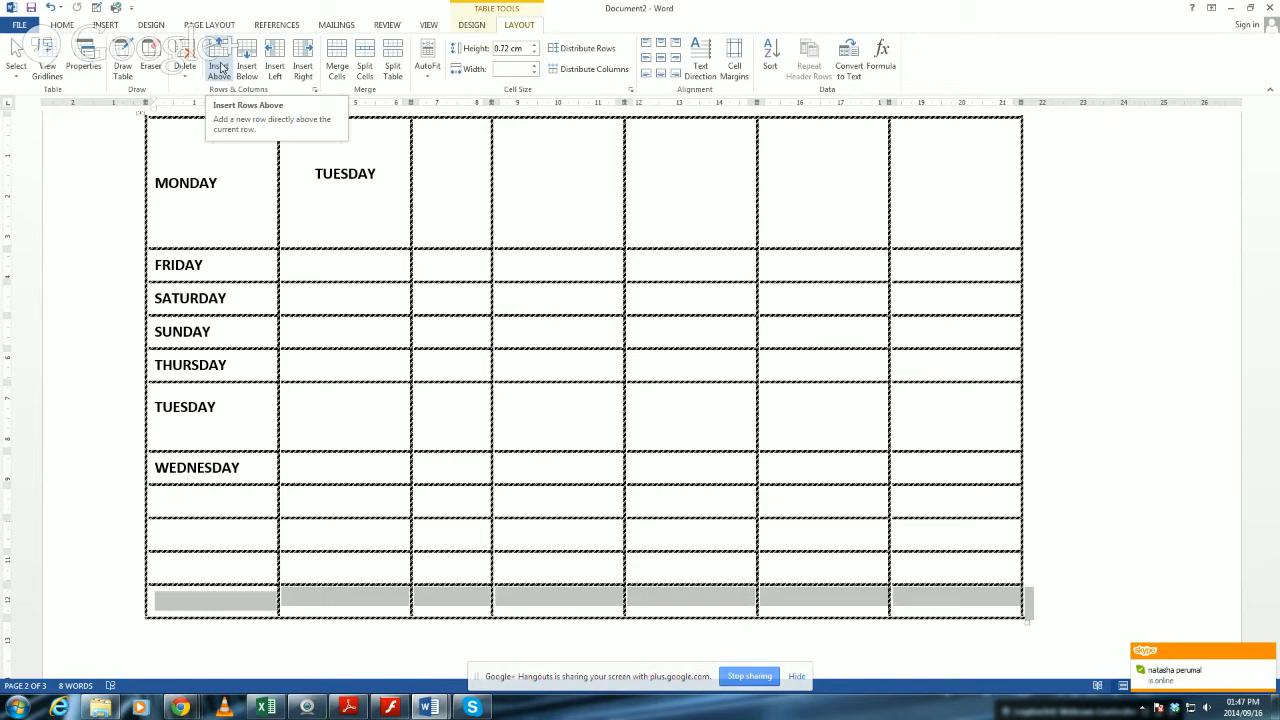
click(221, 67)
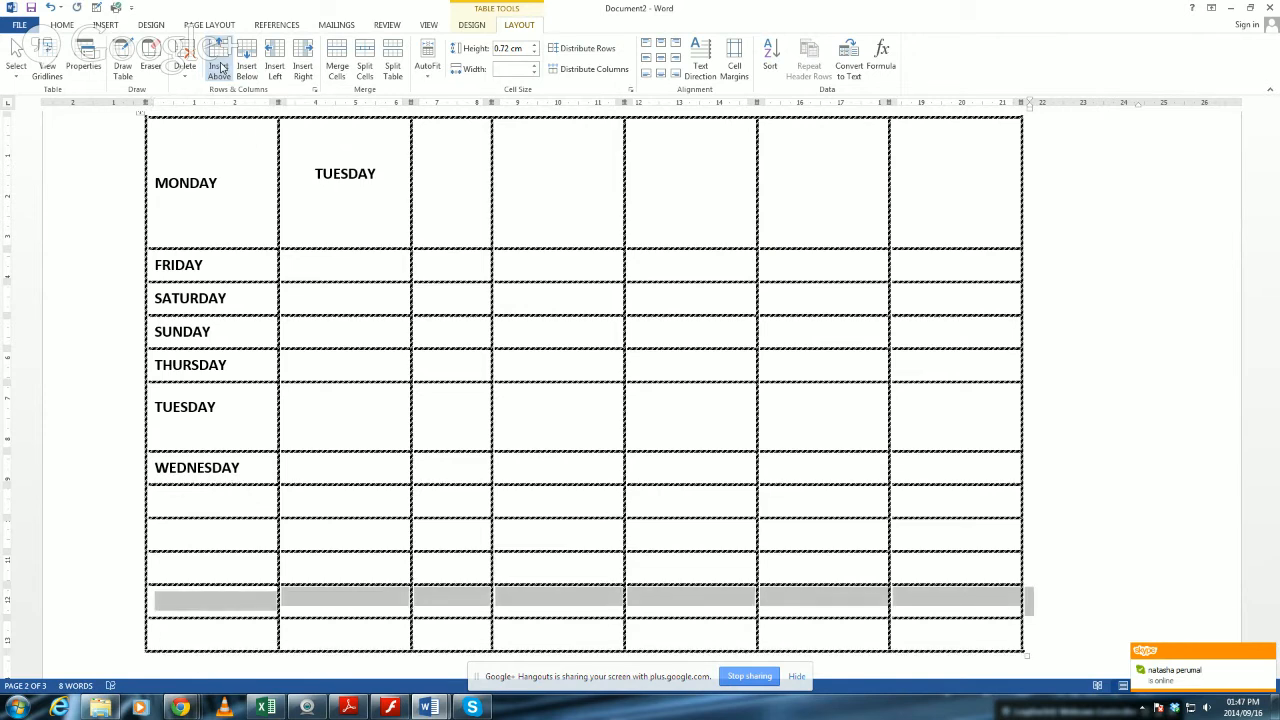
Insert another new row directly below the selected blank row near the end of the table.
click(247, 67)
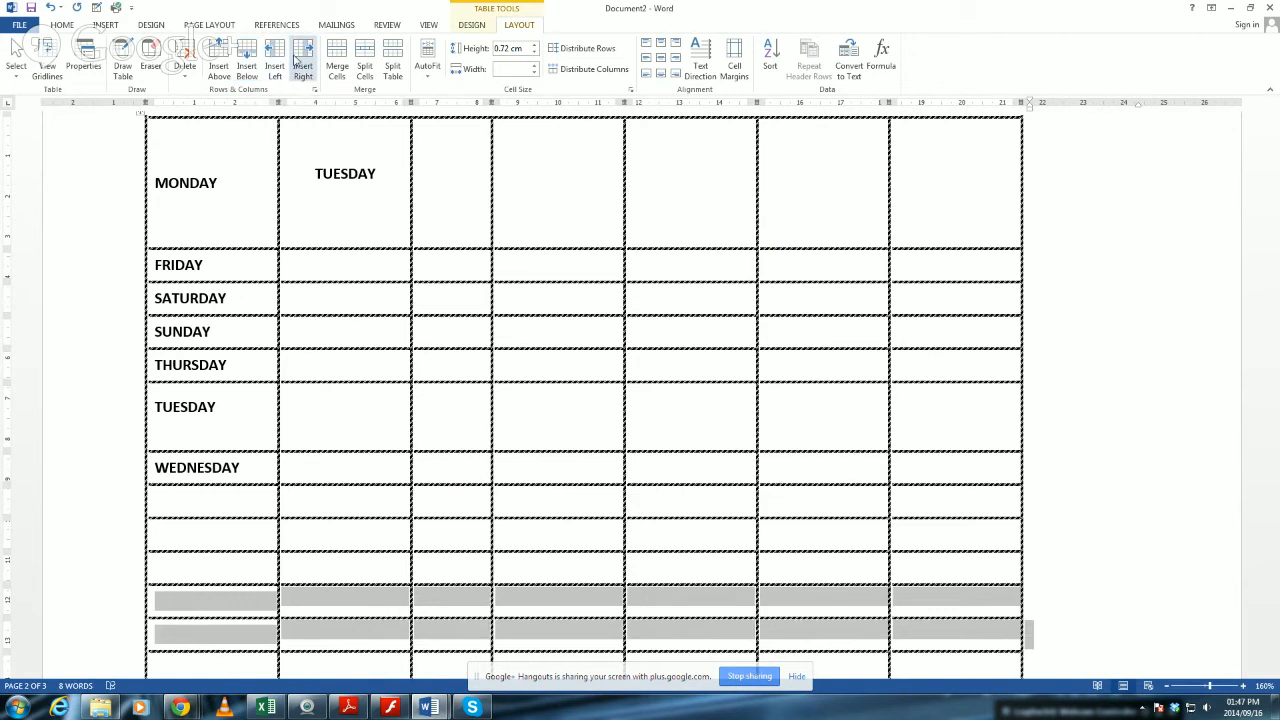
Try inserting new columns to the left of the selected row's cells, and undo the insertion.
click(275, 63)
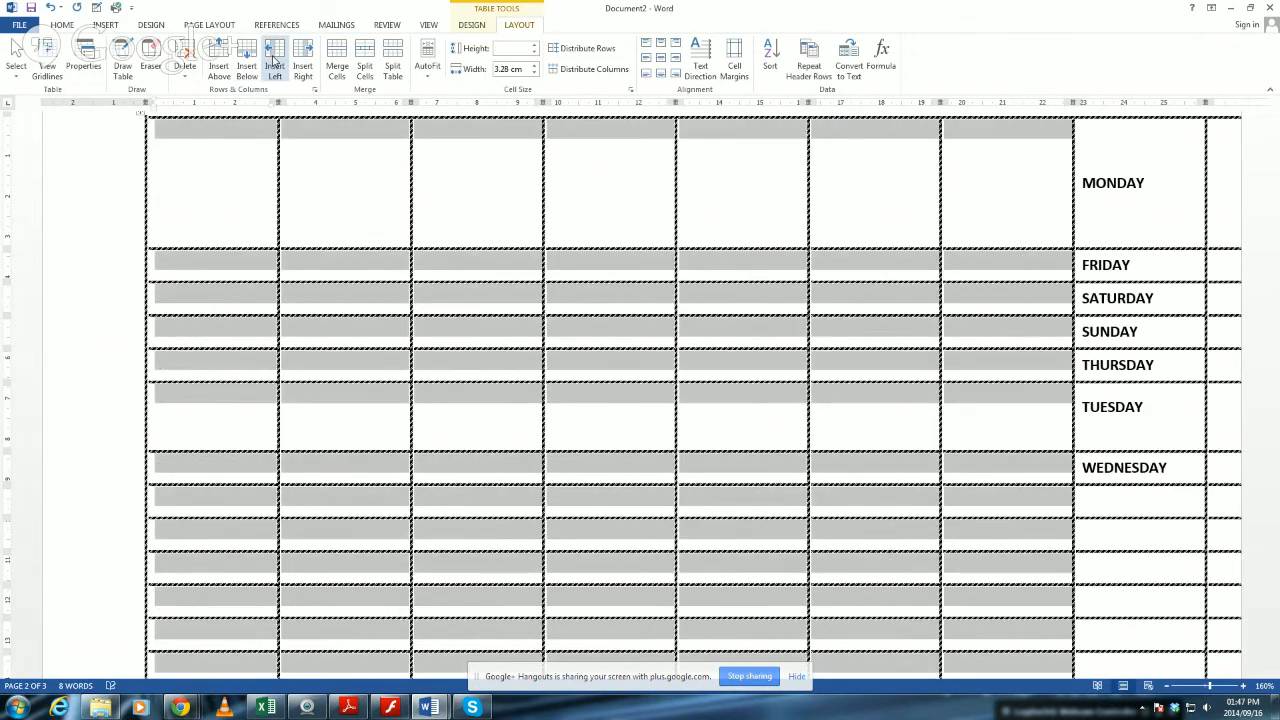
scroll(452, 252, up, 2)
scroll(452, 252, up, 1)
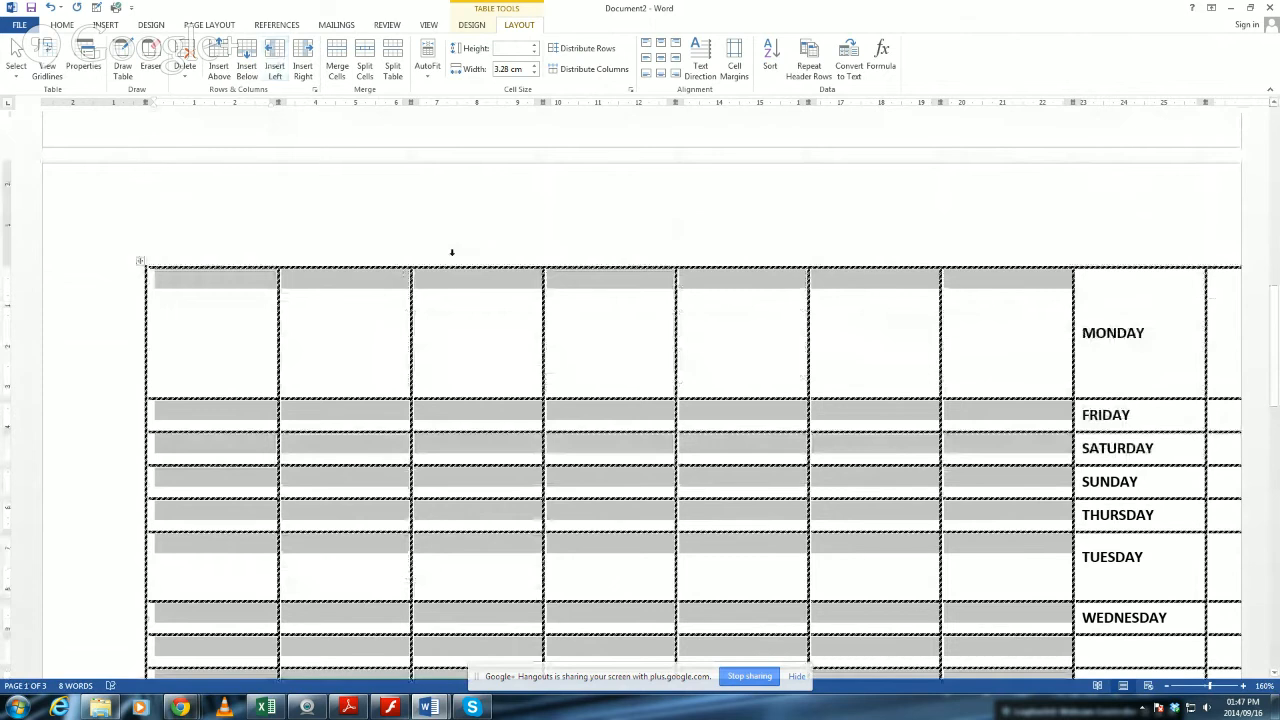
key(ctrl+z)
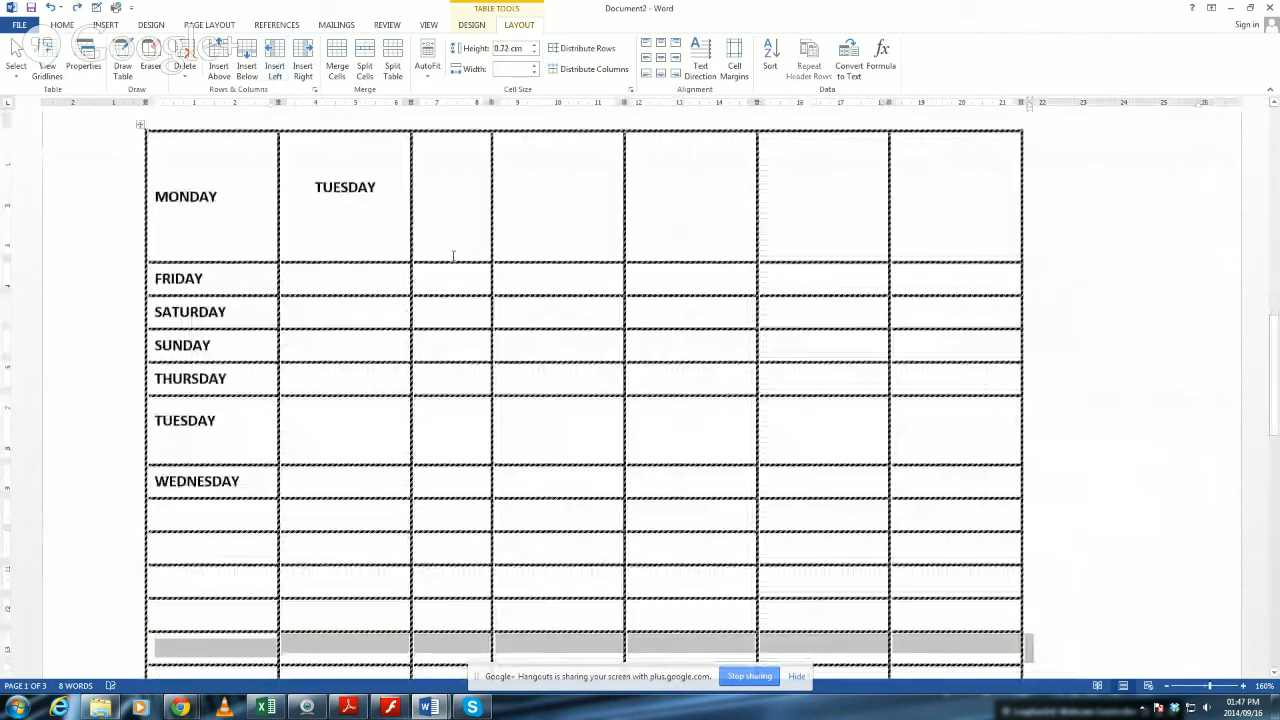
Try inserting new columns to the right of the table, and undo the insertion.
scroll(308, 249, down, 4)
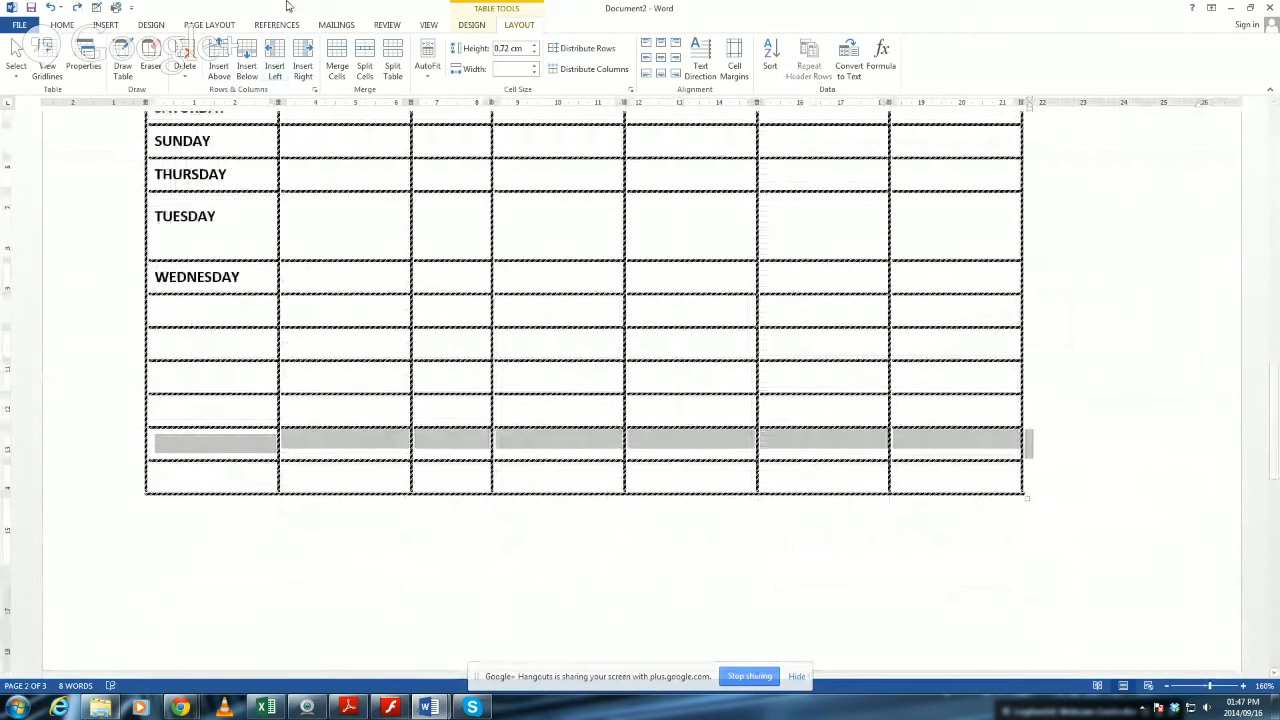
click(306, 66)
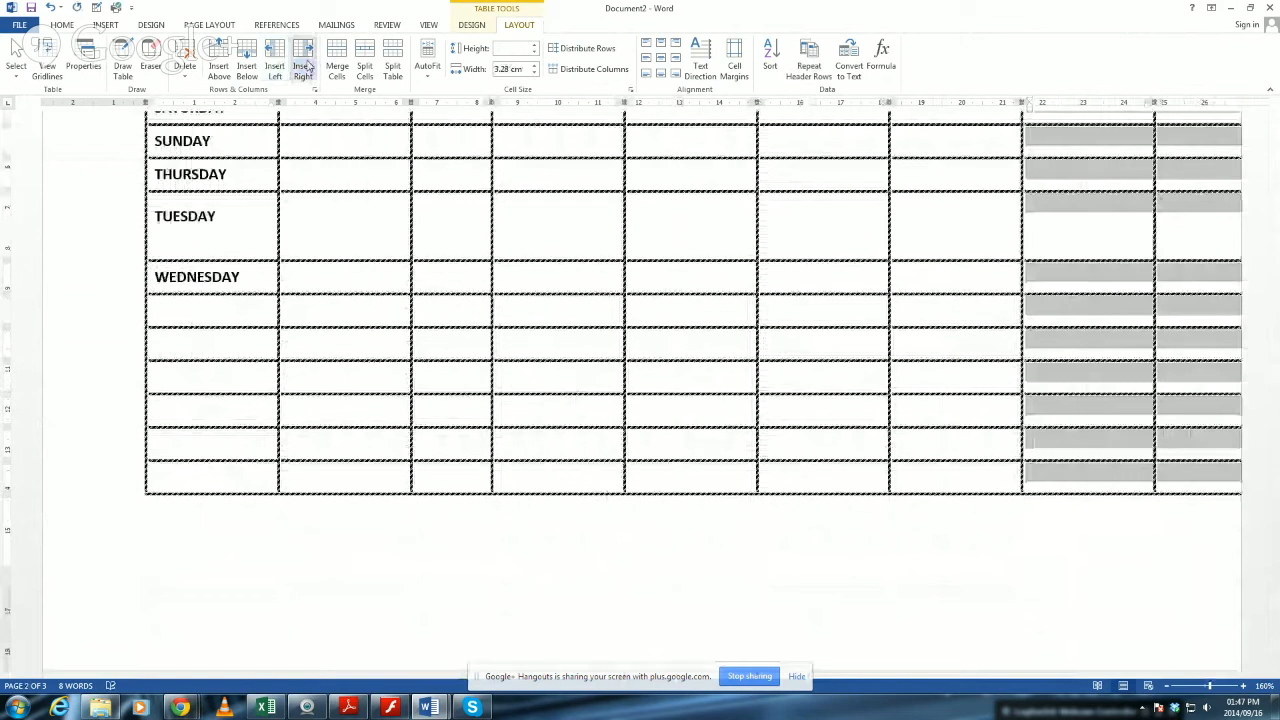
key(ctrl+z)
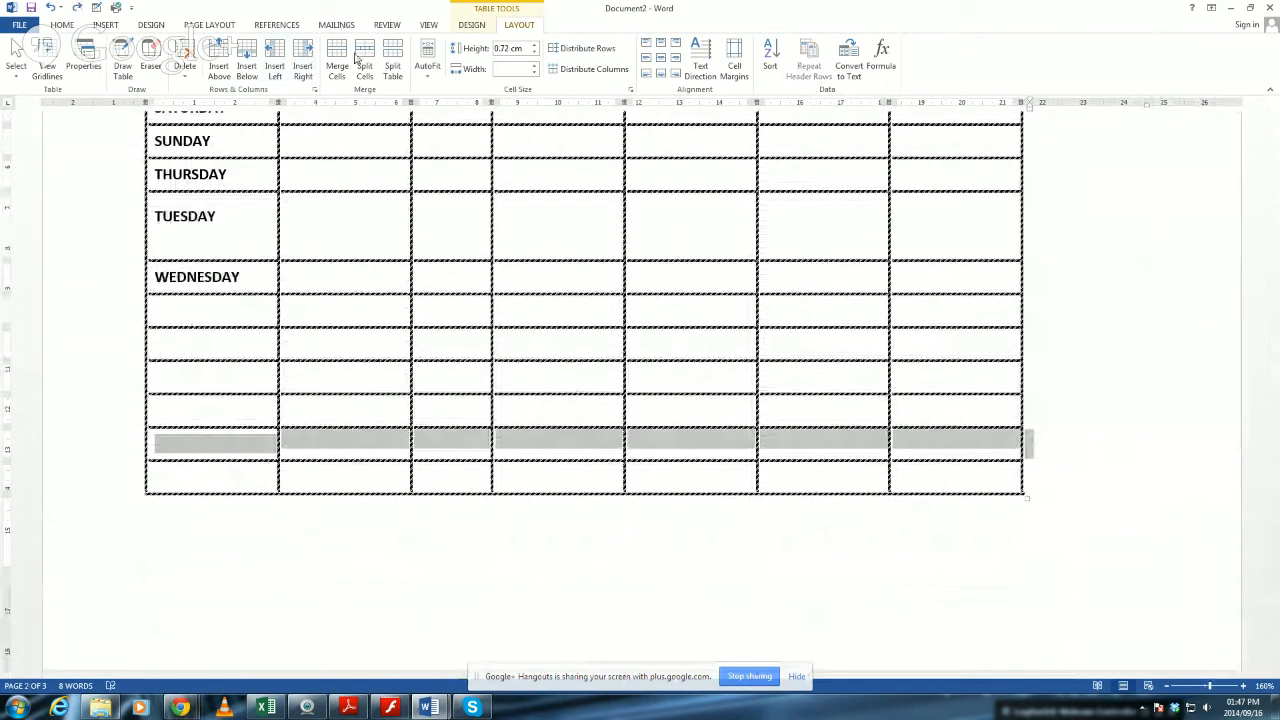
Split the lower TUESDAY row's fifth-column cell into 3 columns and 1 row.
click(735, 245)
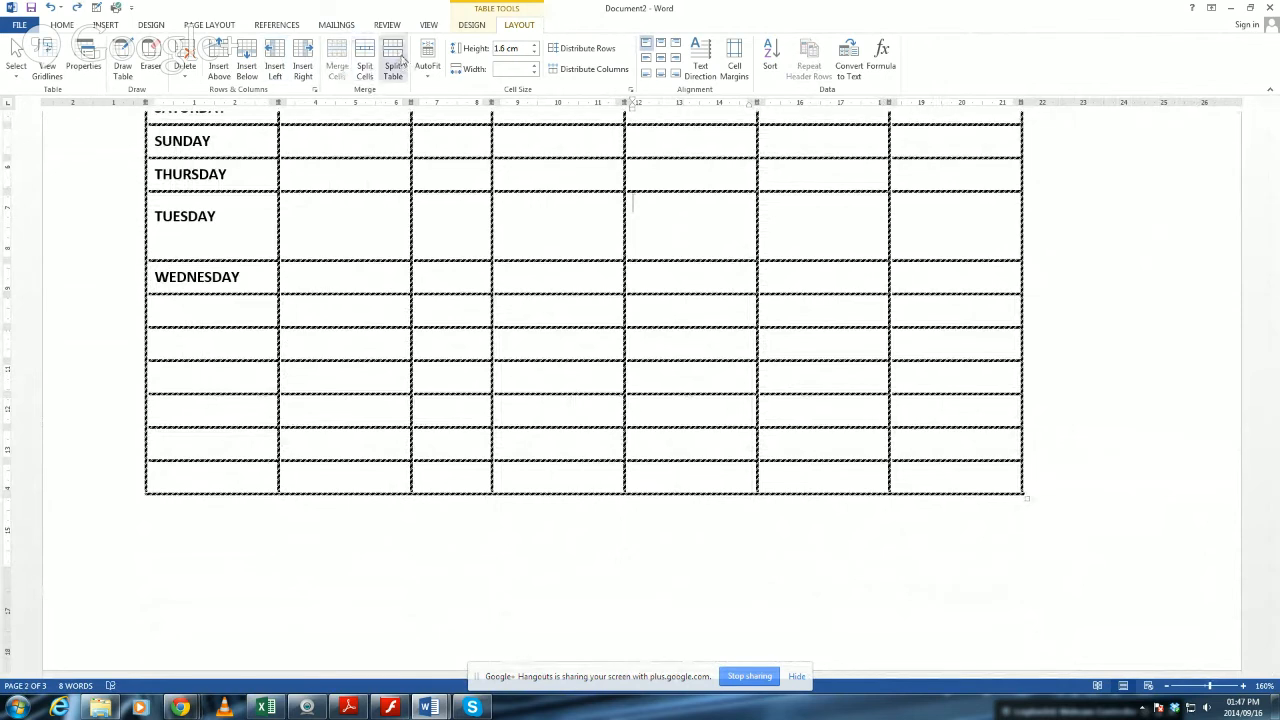
click(366, 58)
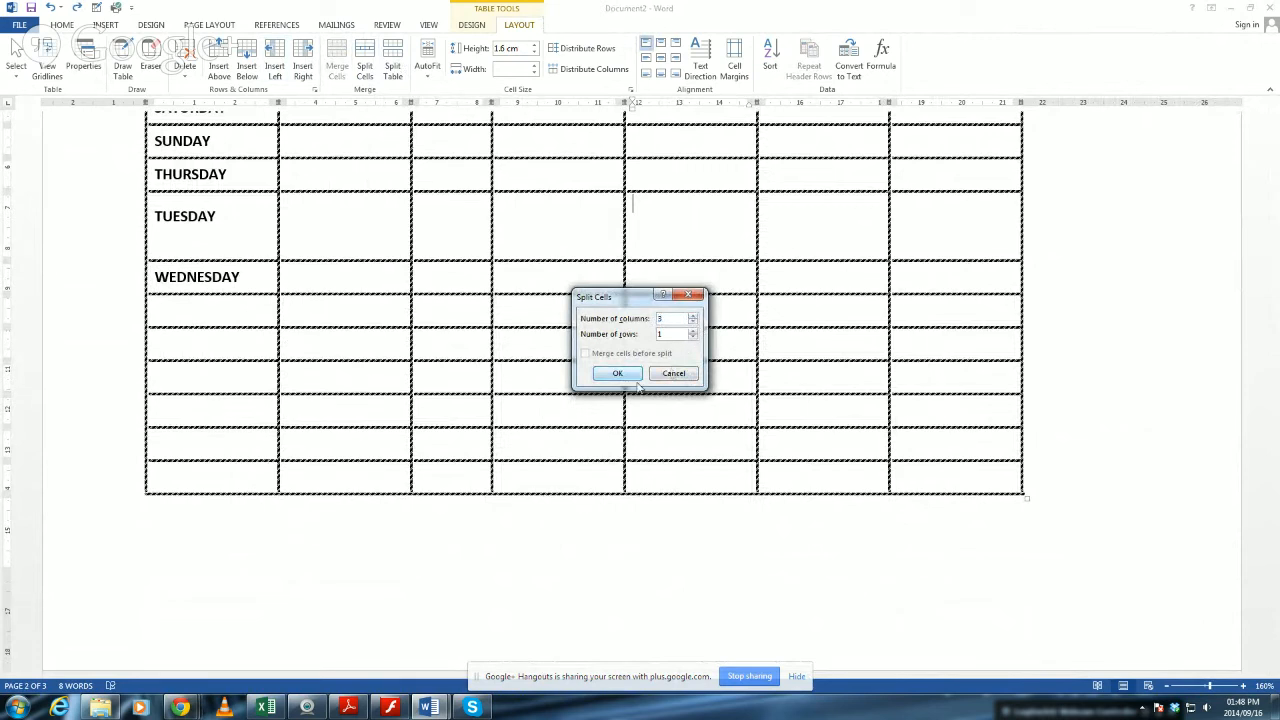
click(627, 374)
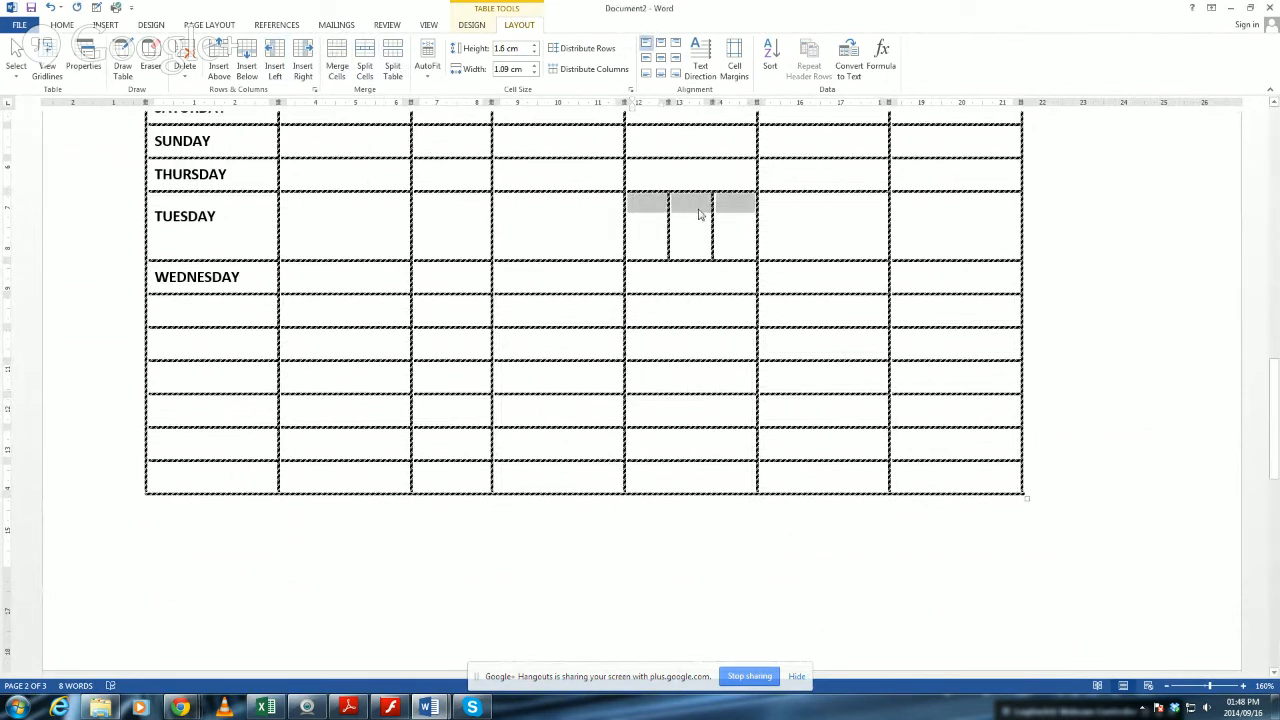
click(701, 210)
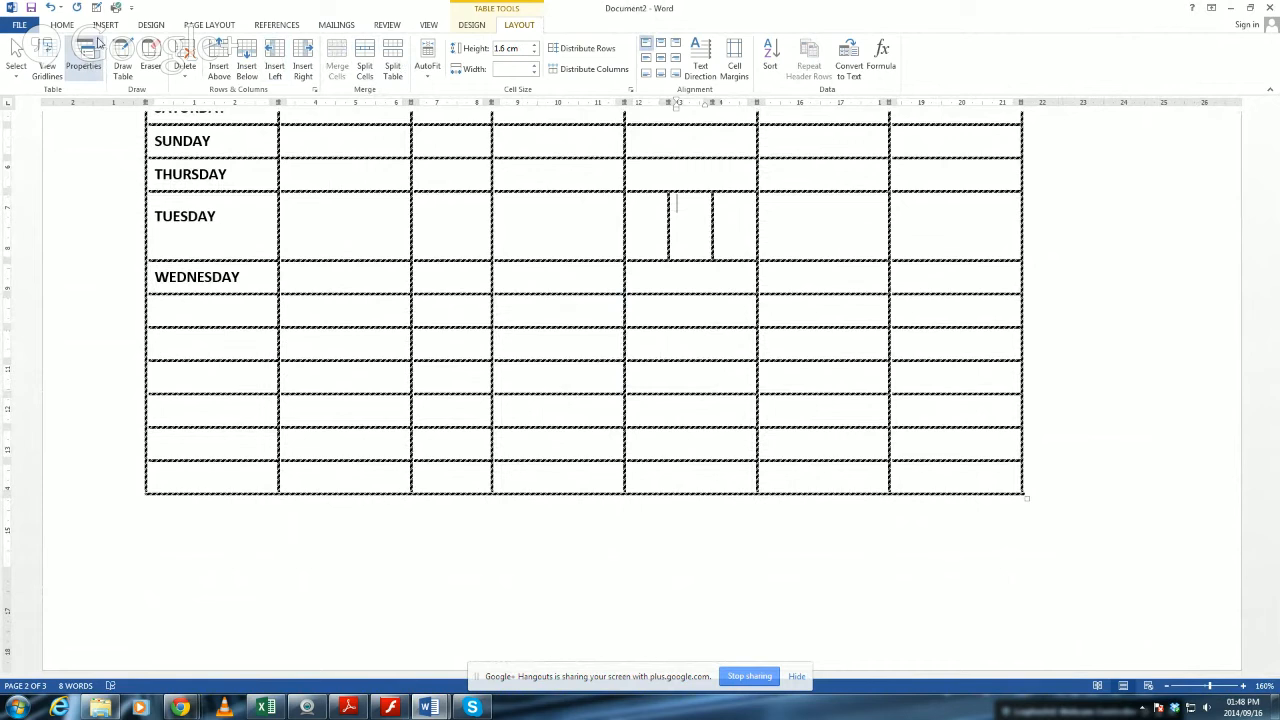
Draw three vertical dividing lines in the lower TUESDAY row's sixth-column cell with Draw Table.
click(472, 25)
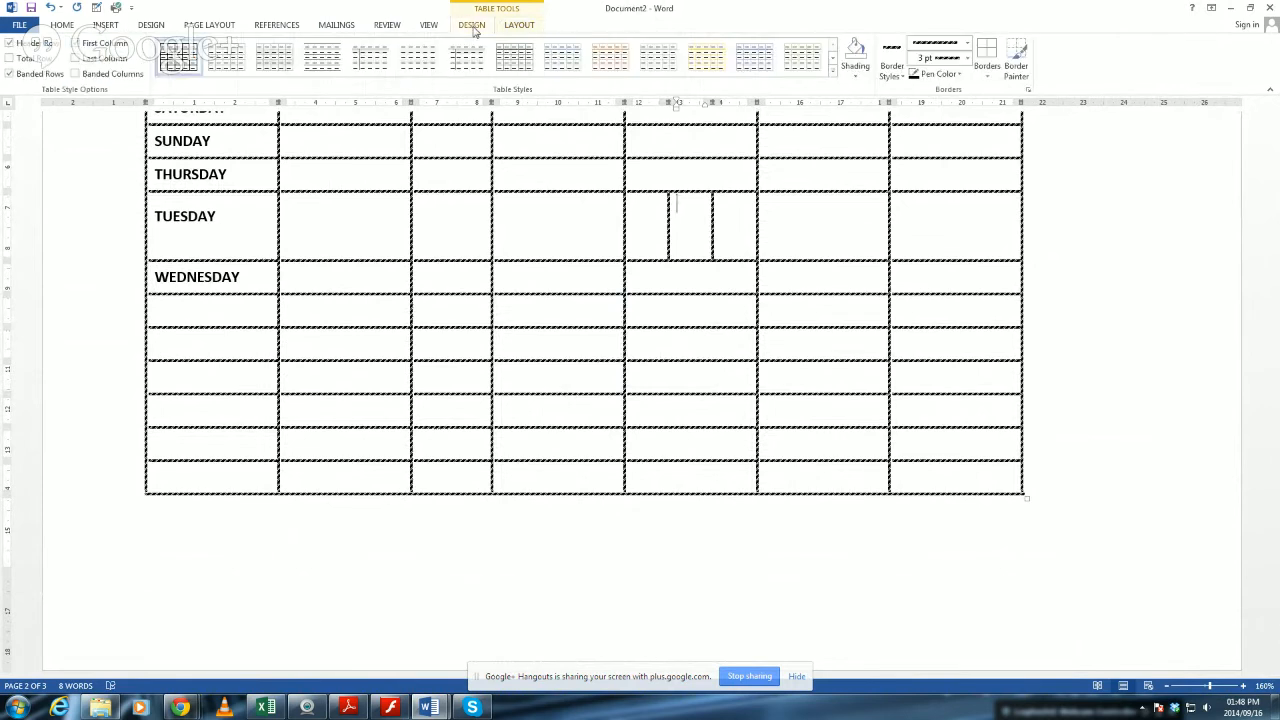
click(517, 27)
click(122, 64)
drag(783, 220, 783, 258)
mouse_move(829, 190)
mouse_down()
mouse_move(835, 260)
mouse_move(834, 234)
mouse_move(857, 270)
mouse_move(860, 234)
mouse_move(856, 258)
mouse_up()
key(Escape)
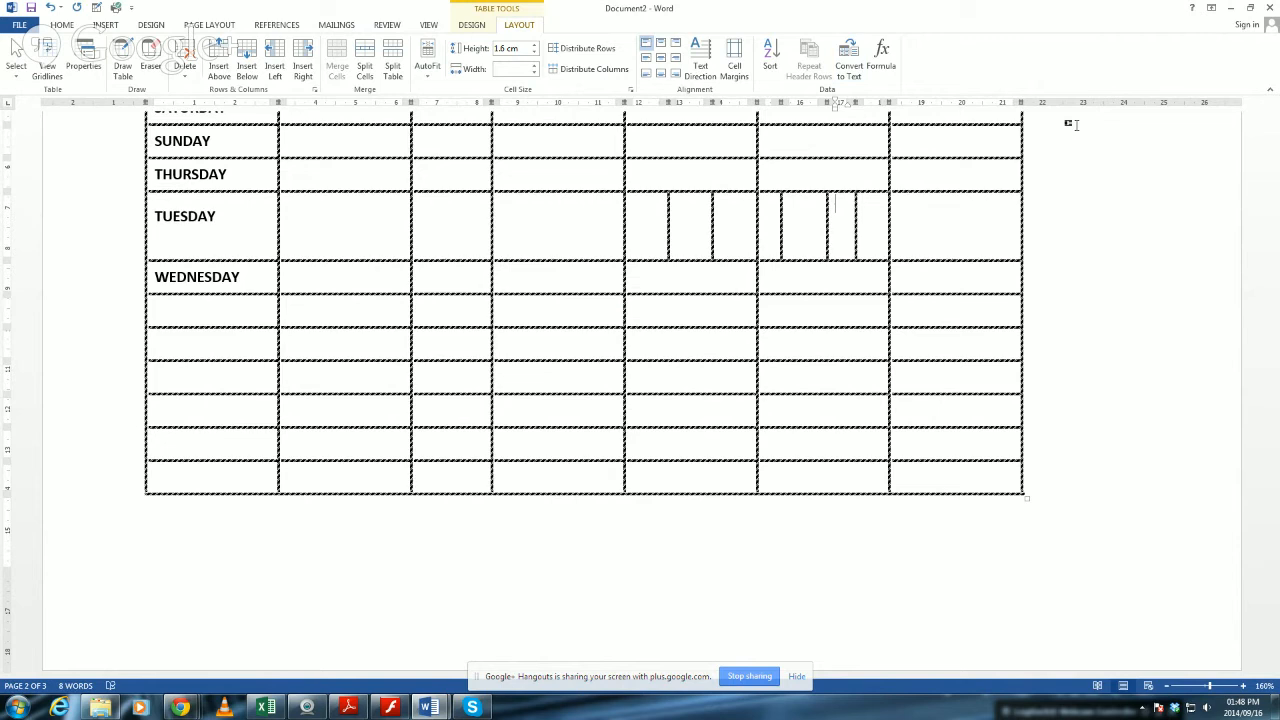
Apply the solid orange style from the List Tables group to the whole table and look over the result.
click(155, 25)
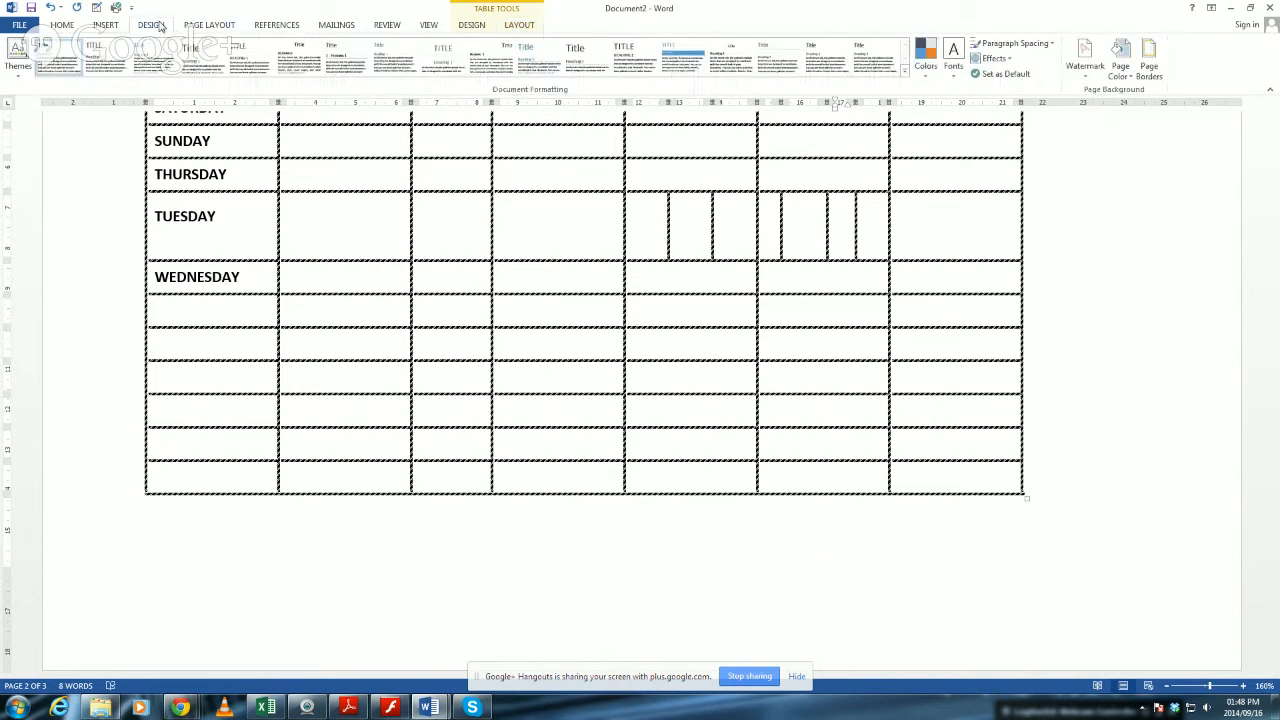
scroll(929, 306, up, 5)
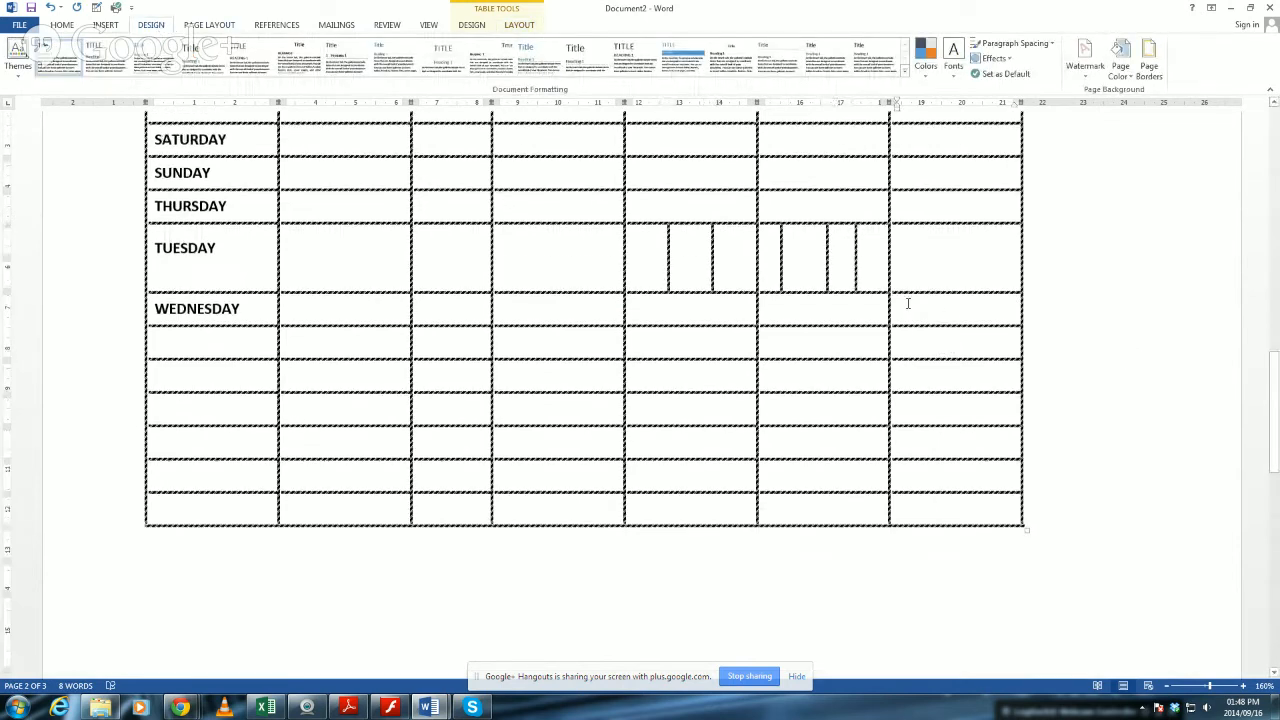
scroll(436, 276, up, 2)
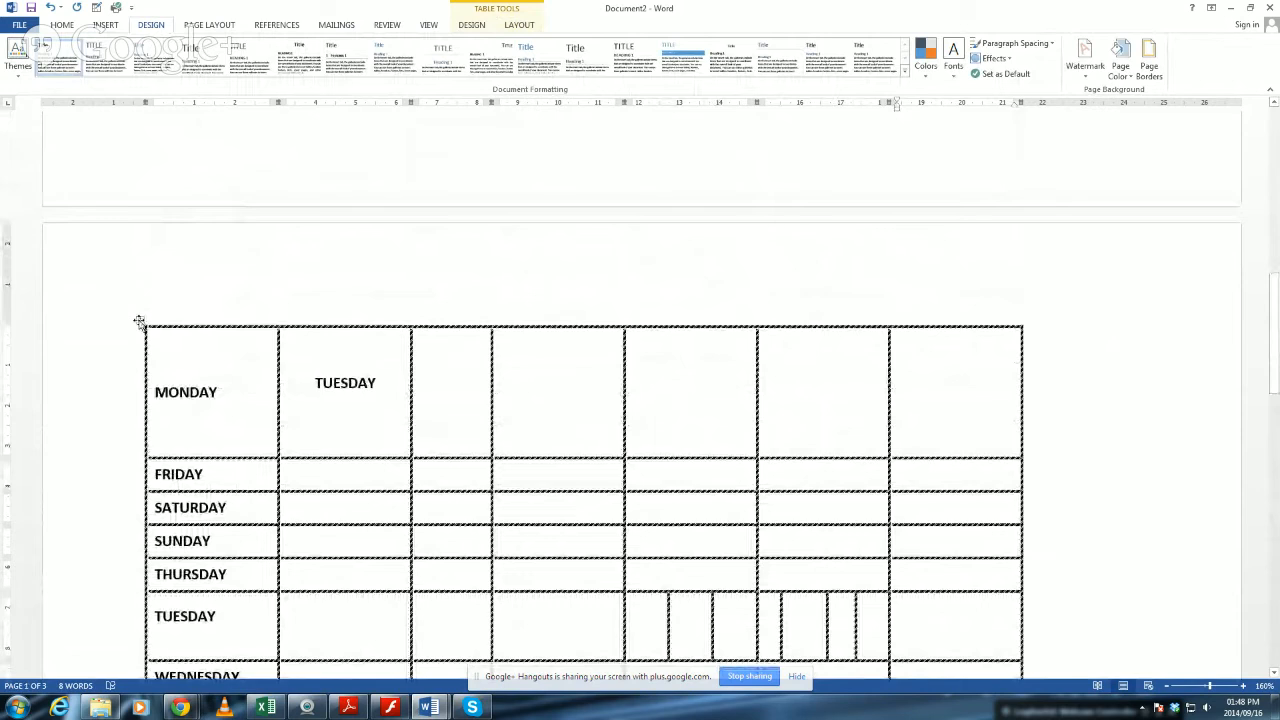
click(139, 320)
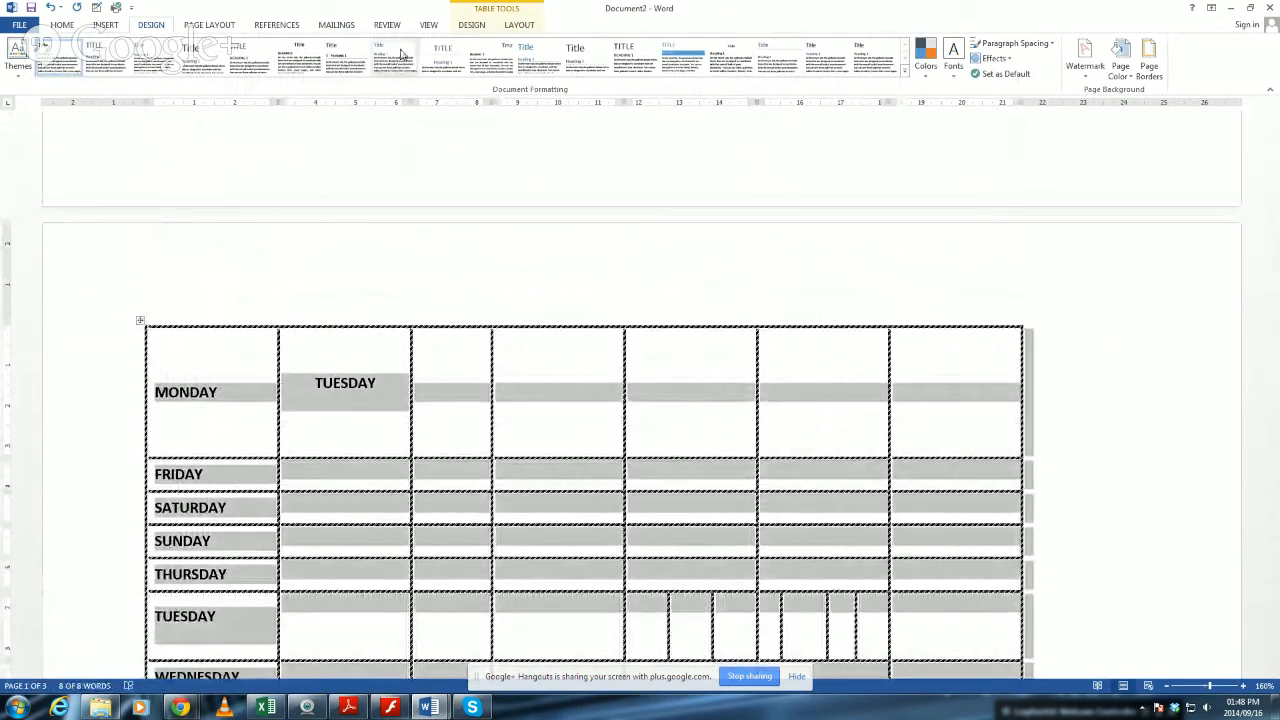
click(522, 26)
click(478, 27)
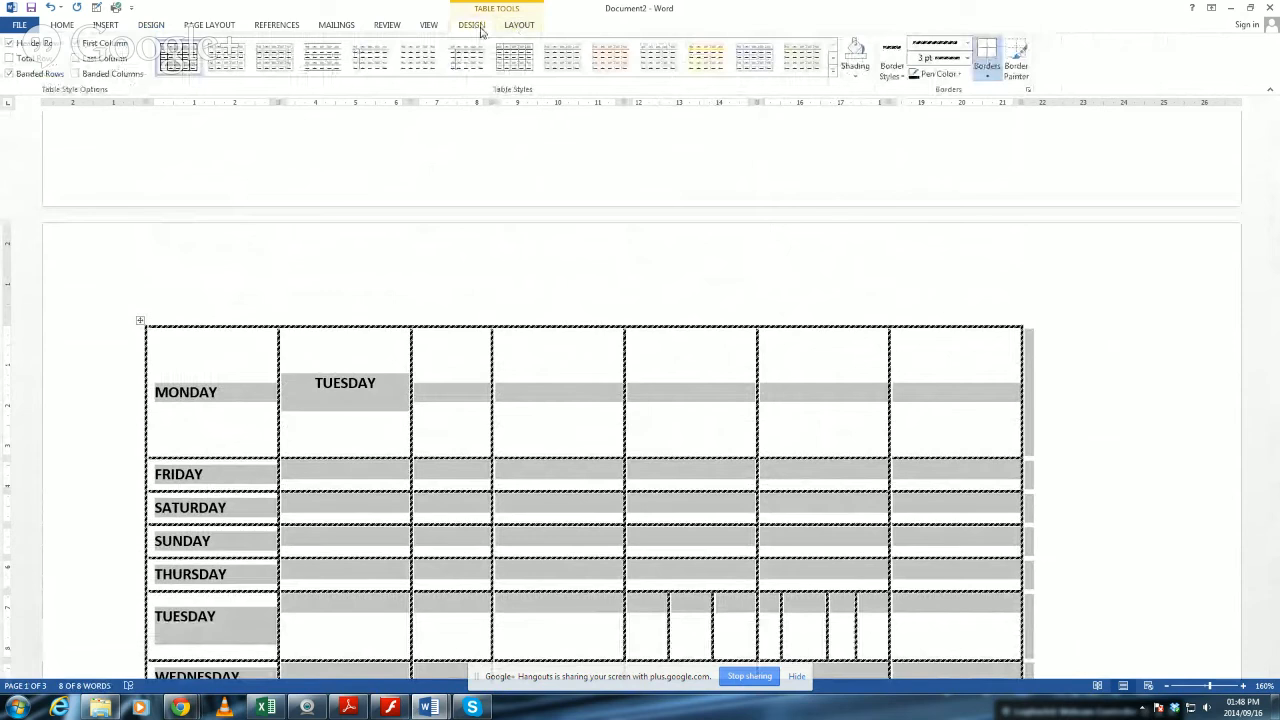
click(832, 71)
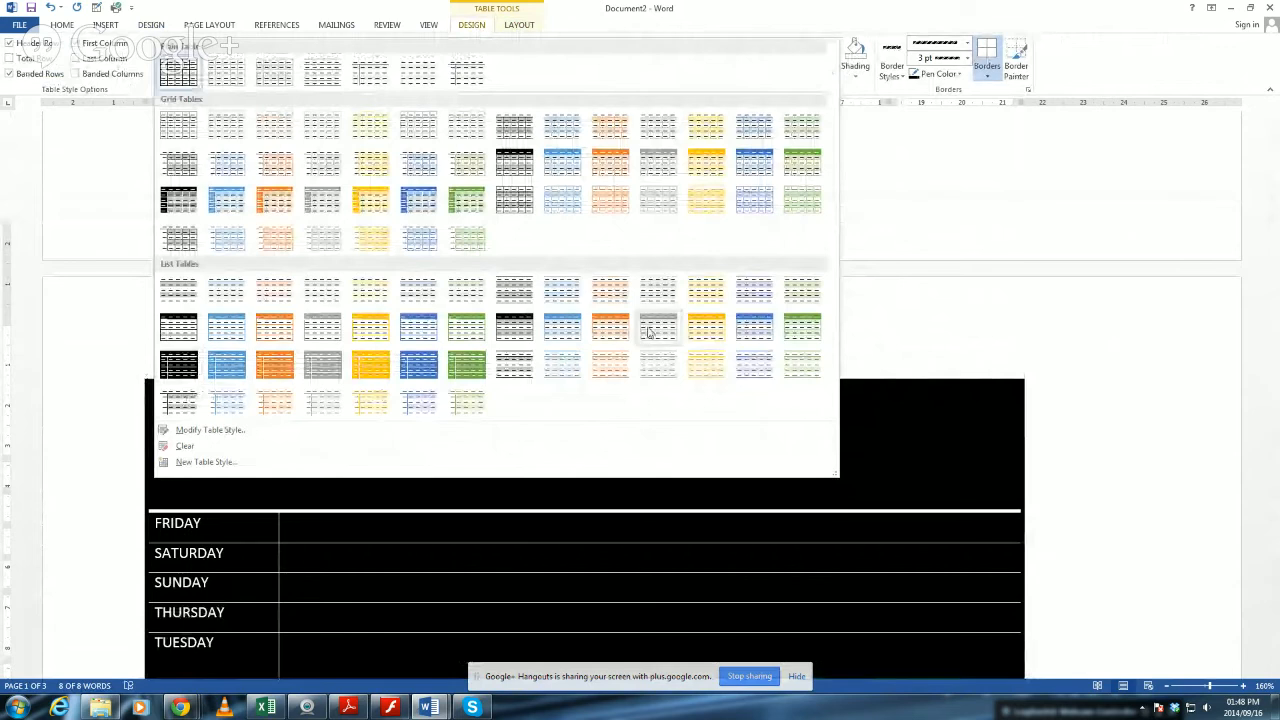
click(274, 366)
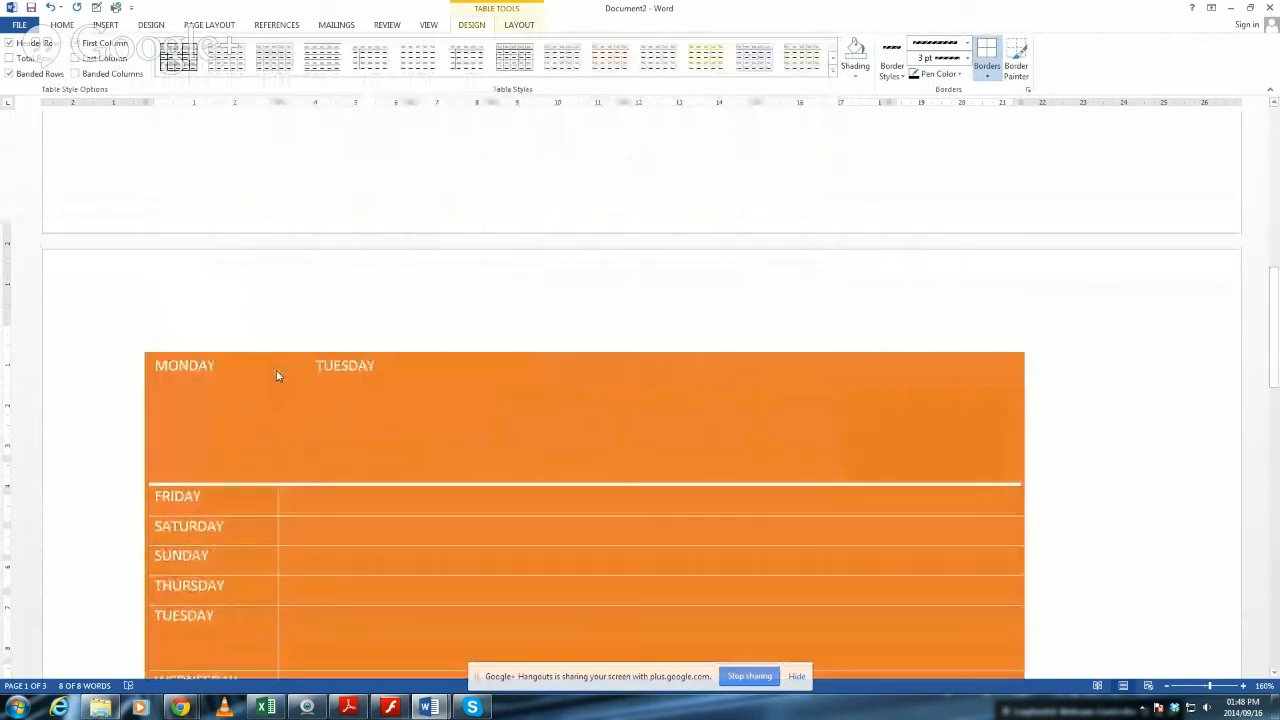
scroll(720, 420, down, 5)
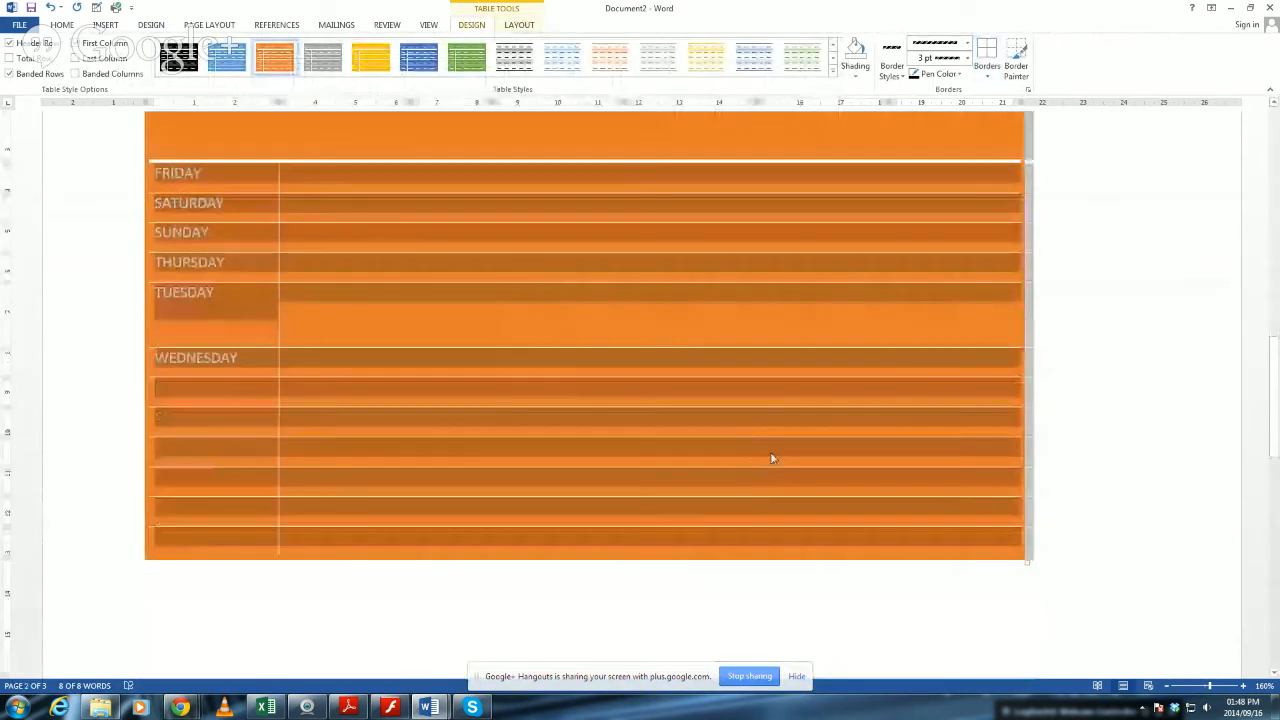
scroll(790, 450, up, 2)
click(804, 437)
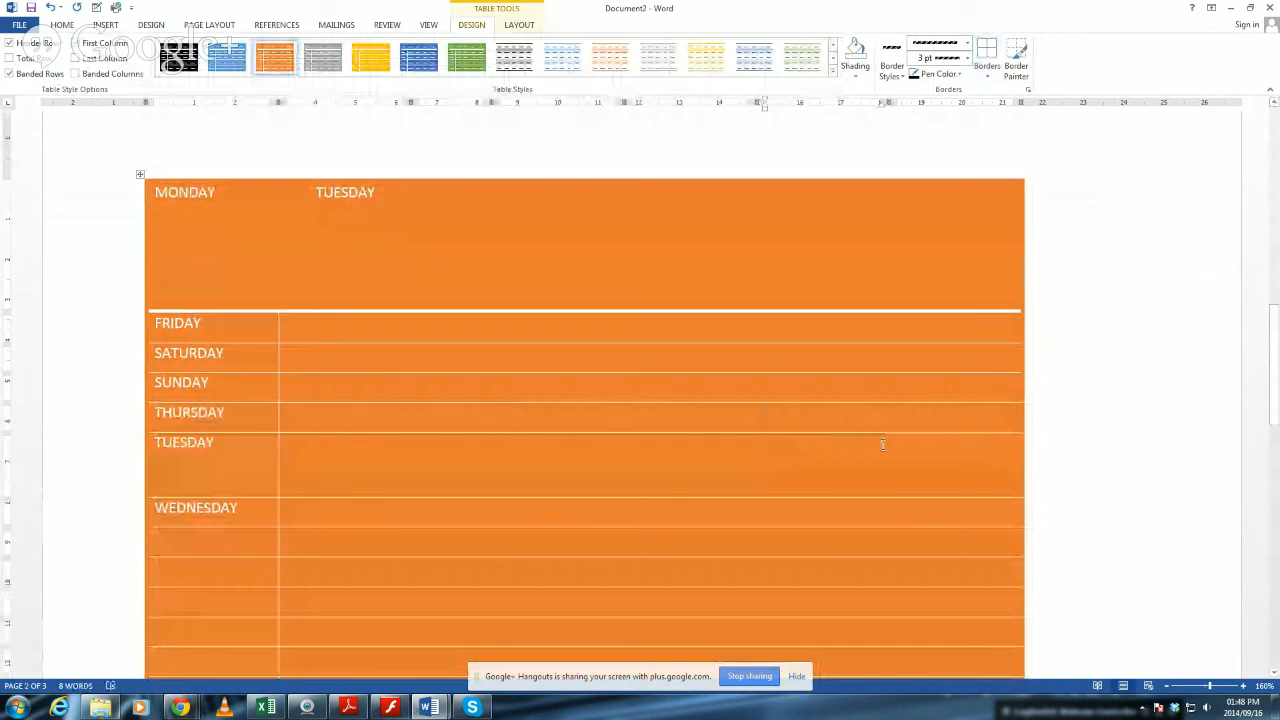
scroll(881, 445, down, 5)
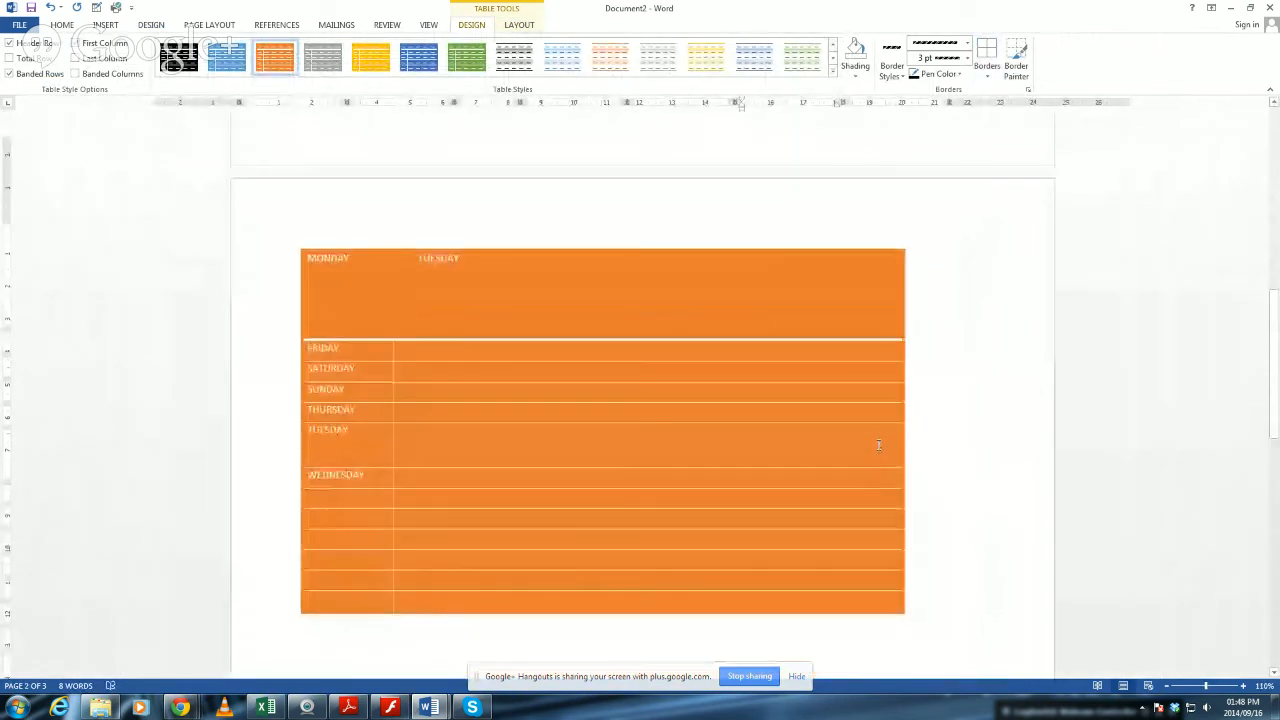
Change the table to the solid dark blue style from the List Tables group.
click(447, 352)
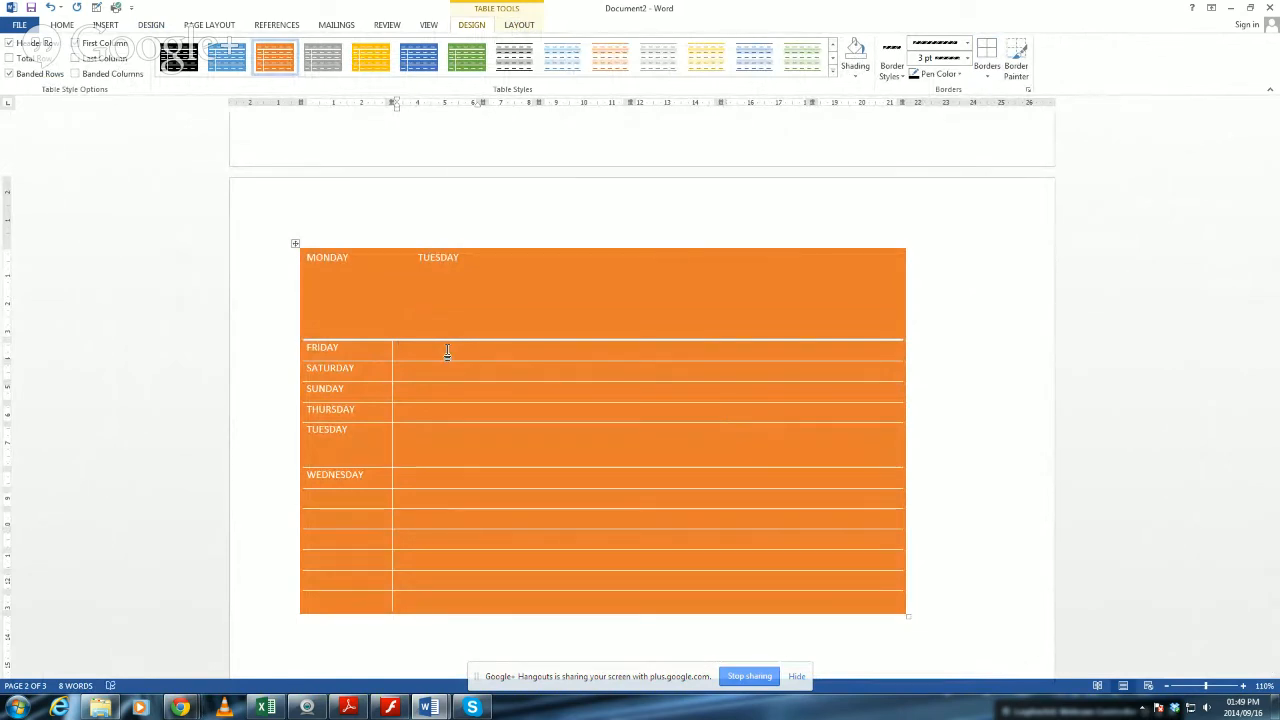
click(834, 73)
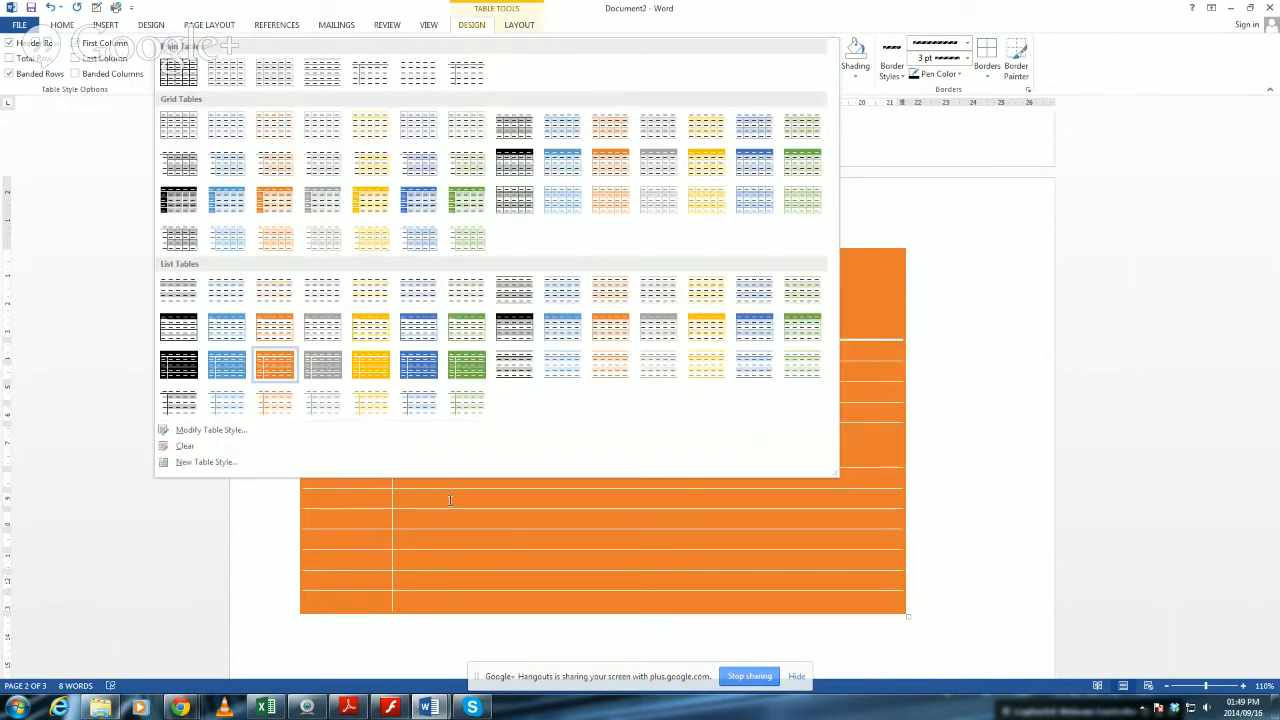
click(402, 372)
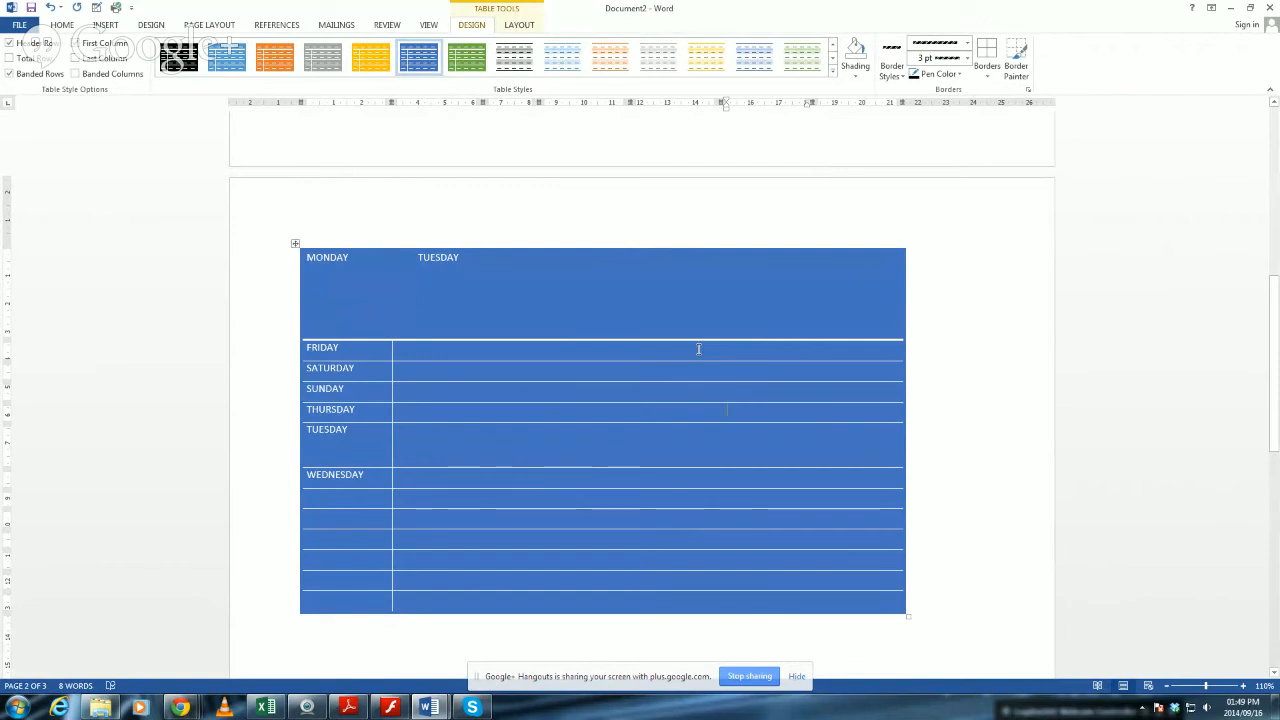
click(974, 258)
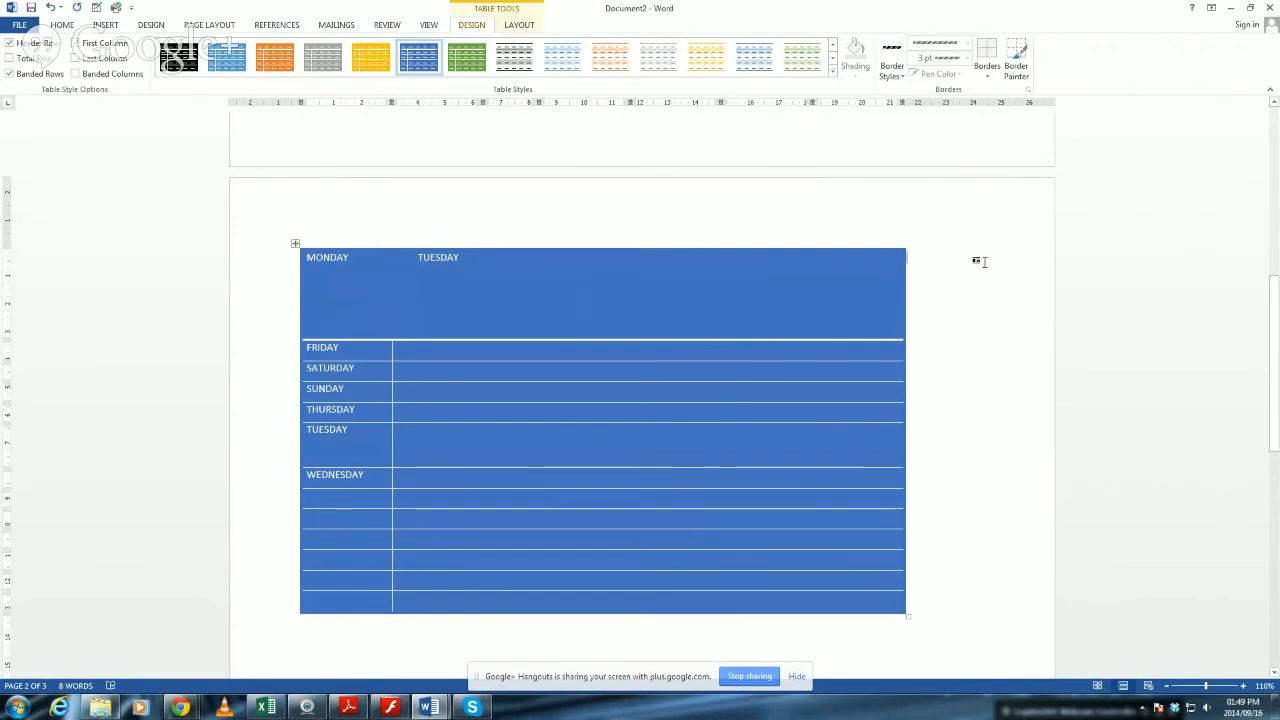
Undo the blue and orange table styles and deselect the table.
key(ctrl+z)
key(ctrl+z)
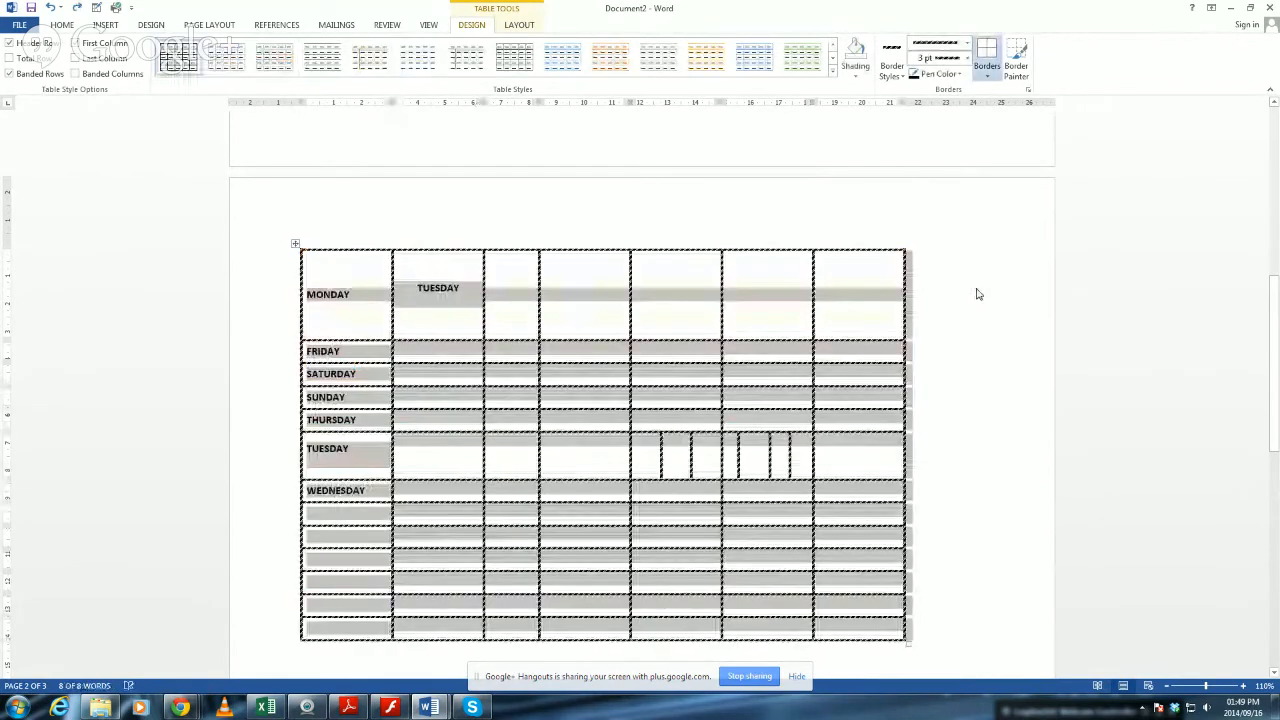
click(842, 352)
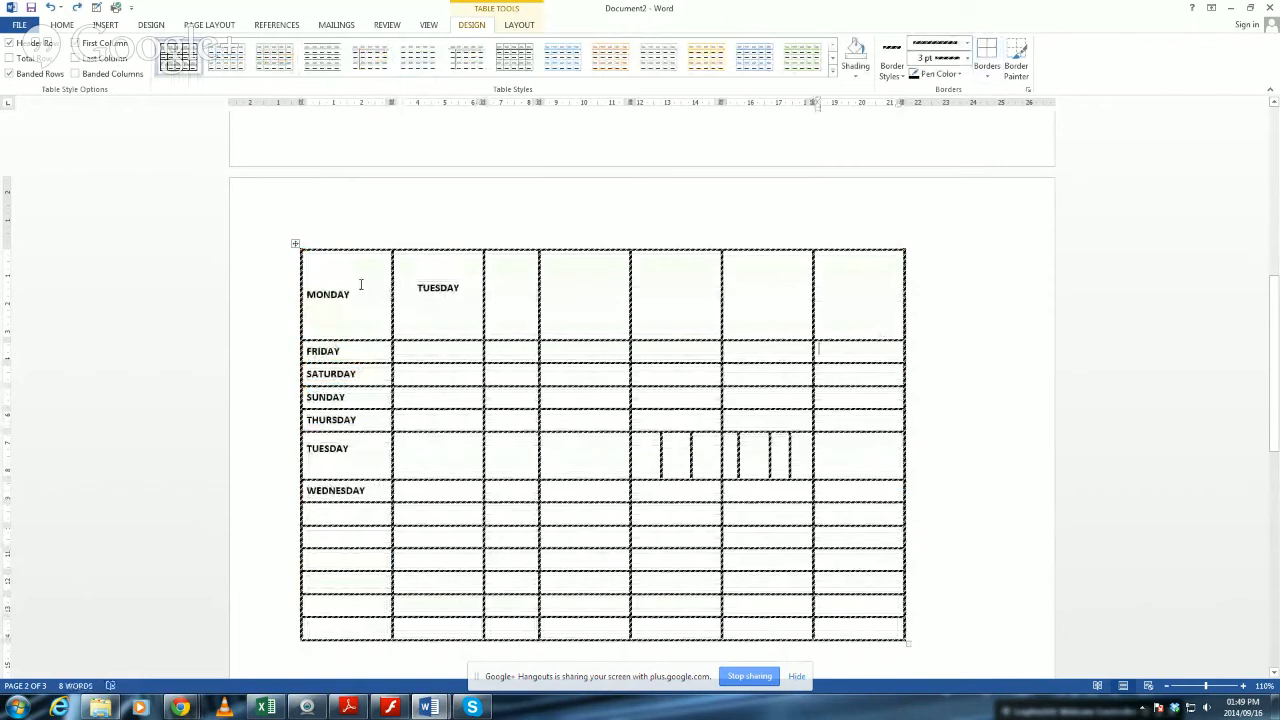
Shade the entire first row with the standard orange colour.
drag(359, 293, 912, 298)
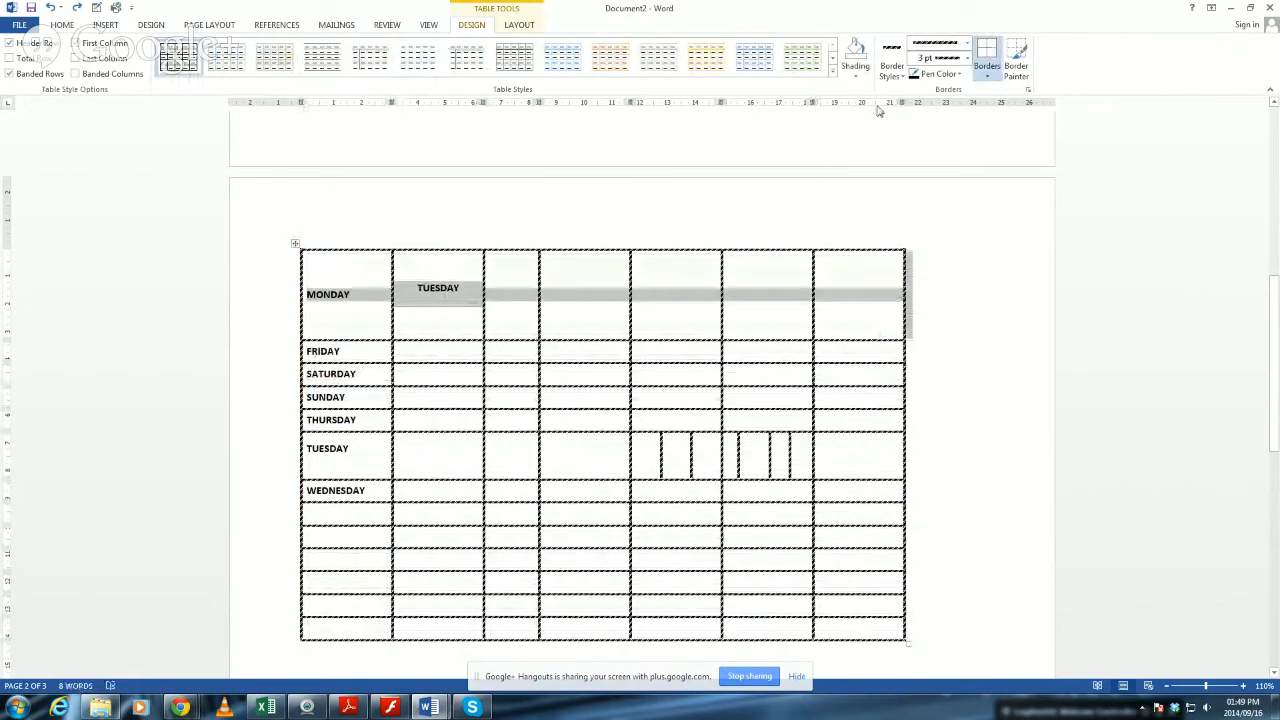
click(853, 77)
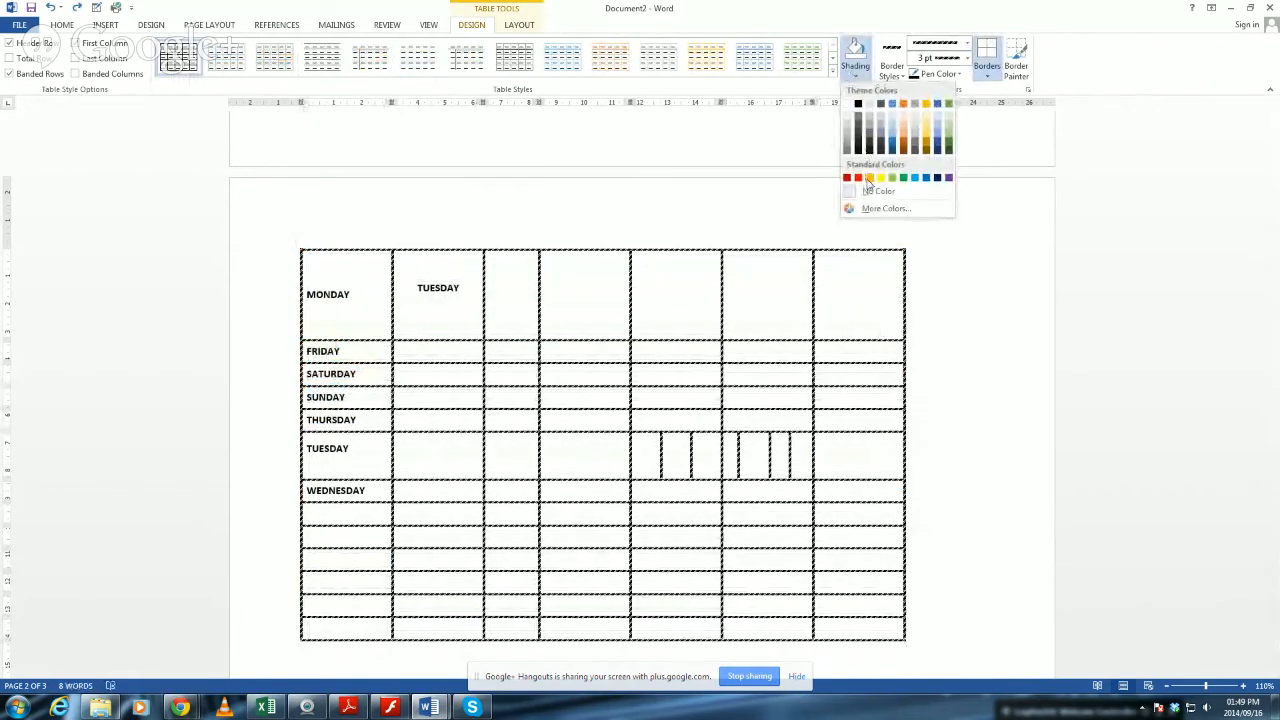
click(867, 177)
click(748, 375)
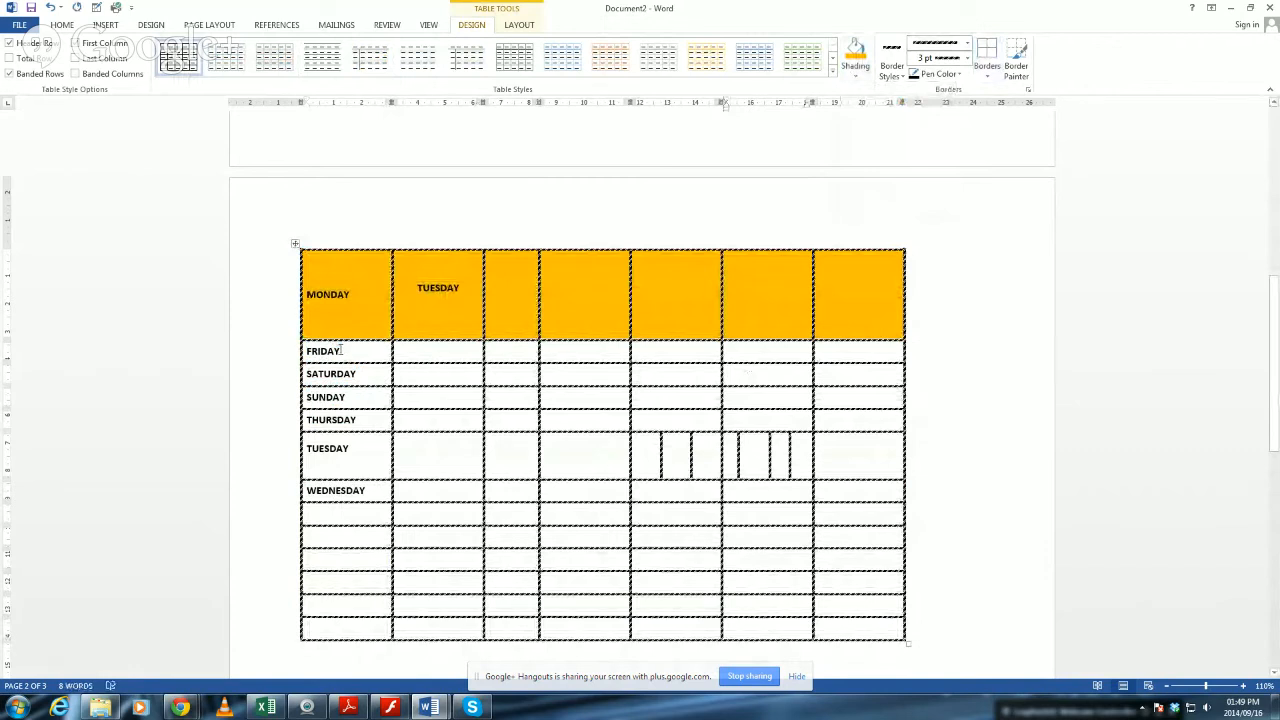
Apply the same orange shading to all first-column cells from FRIDAY down to the last row.
drag(340, 351, 338, 626)
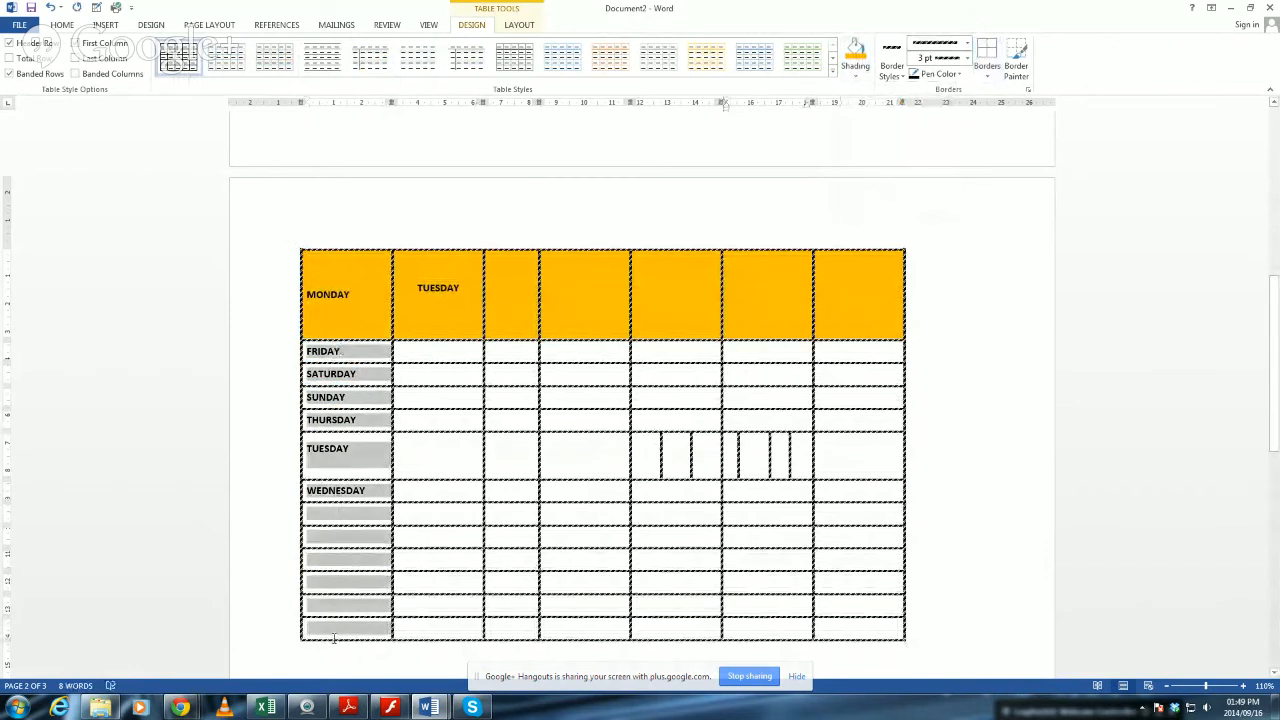
click(855, 50)
click(978, 460)
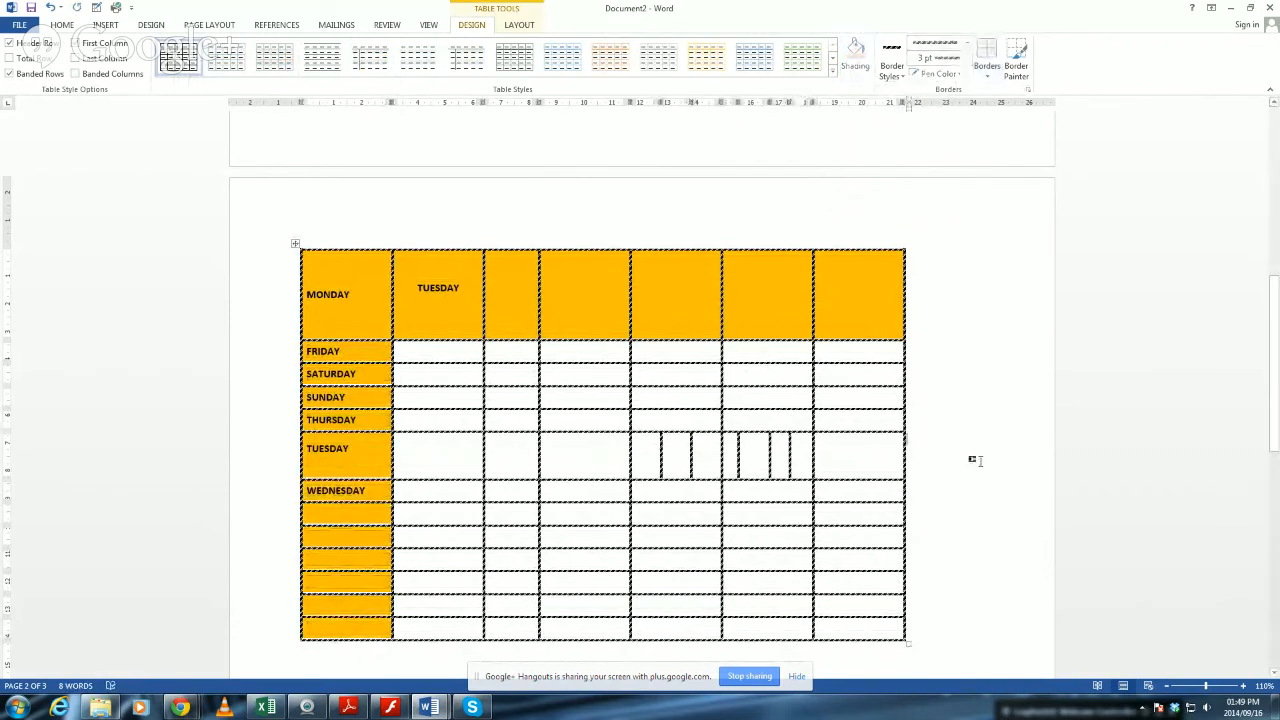
Shade the bottom four cells of the last column with the standard light blue colour.
drag(871, 553, 870, 628)
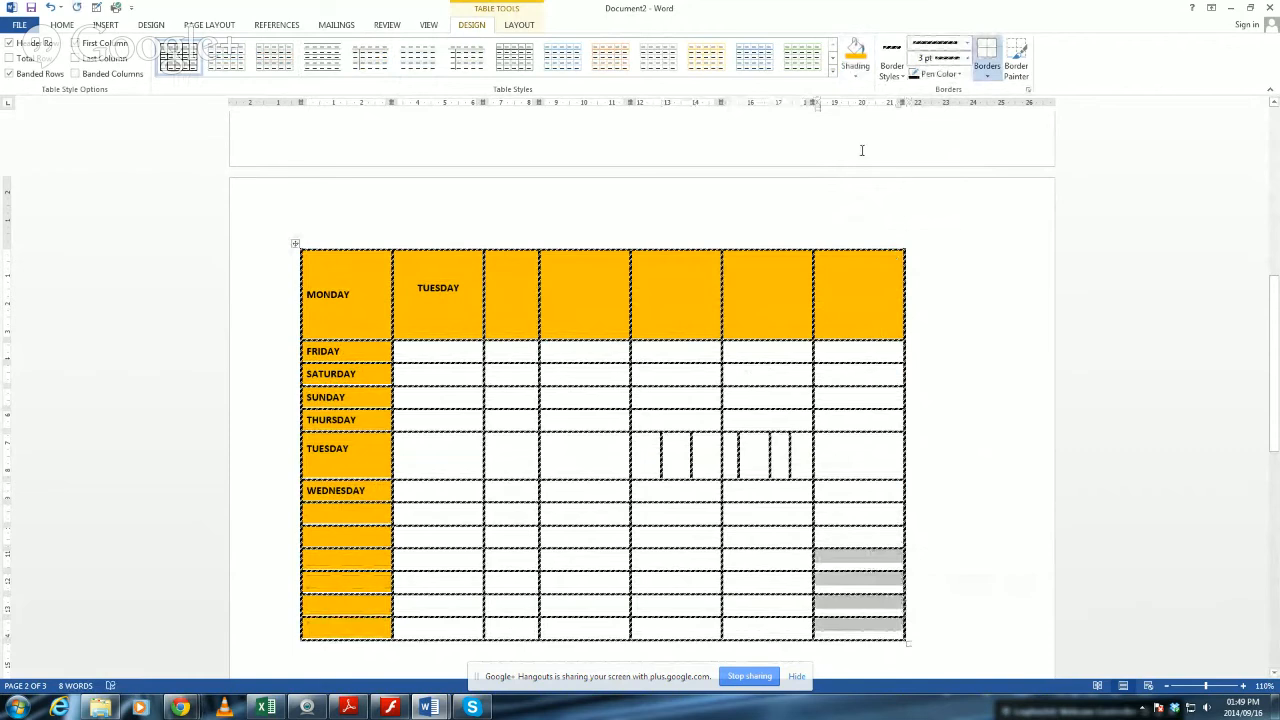
click(855, 72)
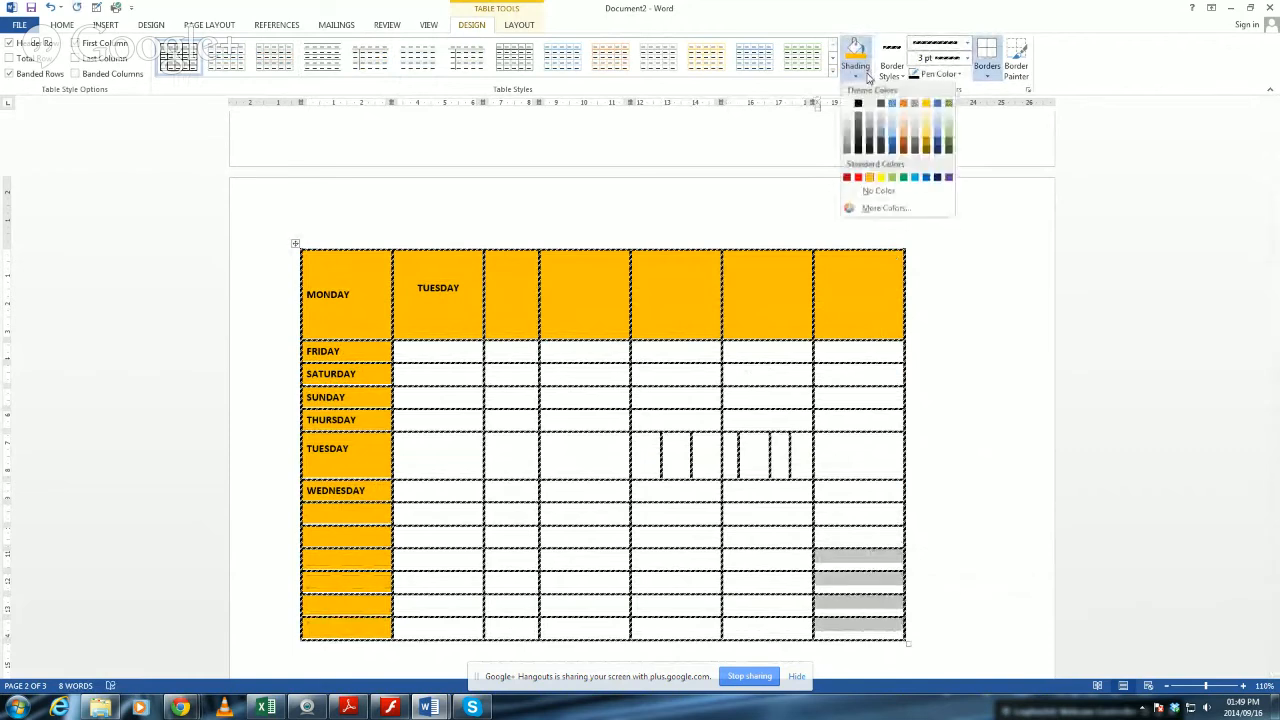
click(914, 177)
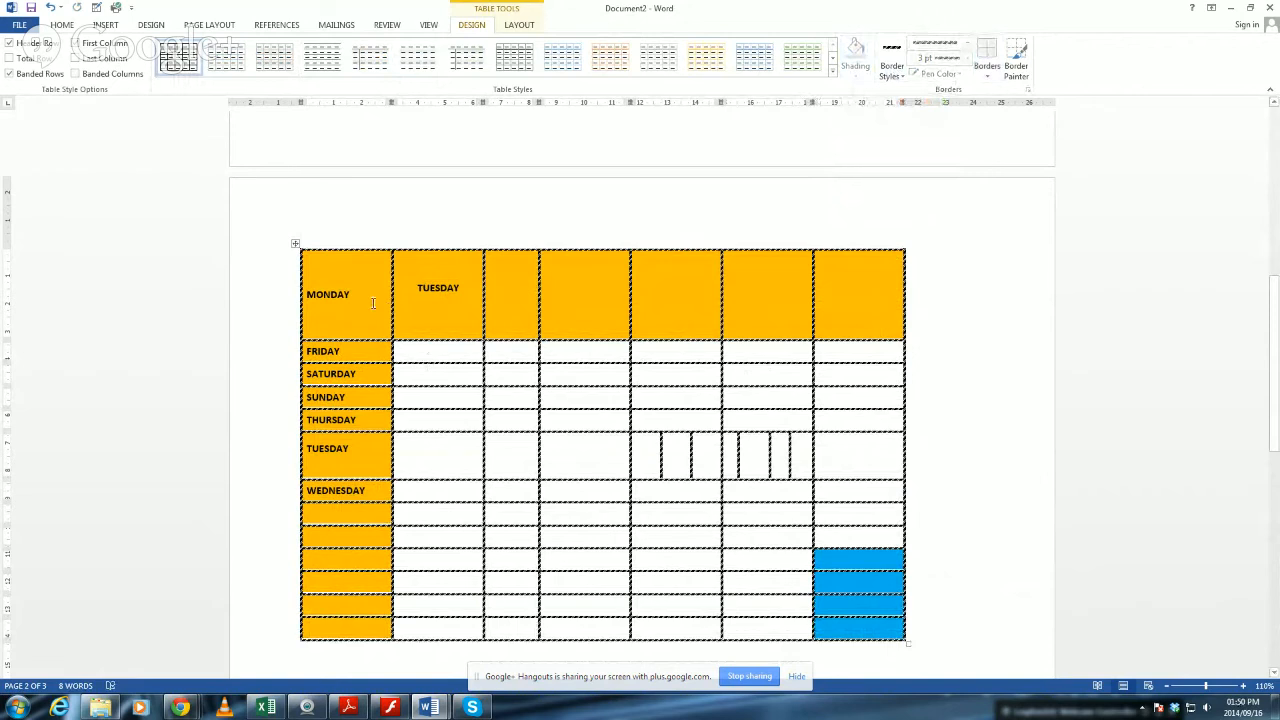
Try clearing the shading from the entire first row with No Color, and undo the removal.
drag(418, 304, 882, 317)
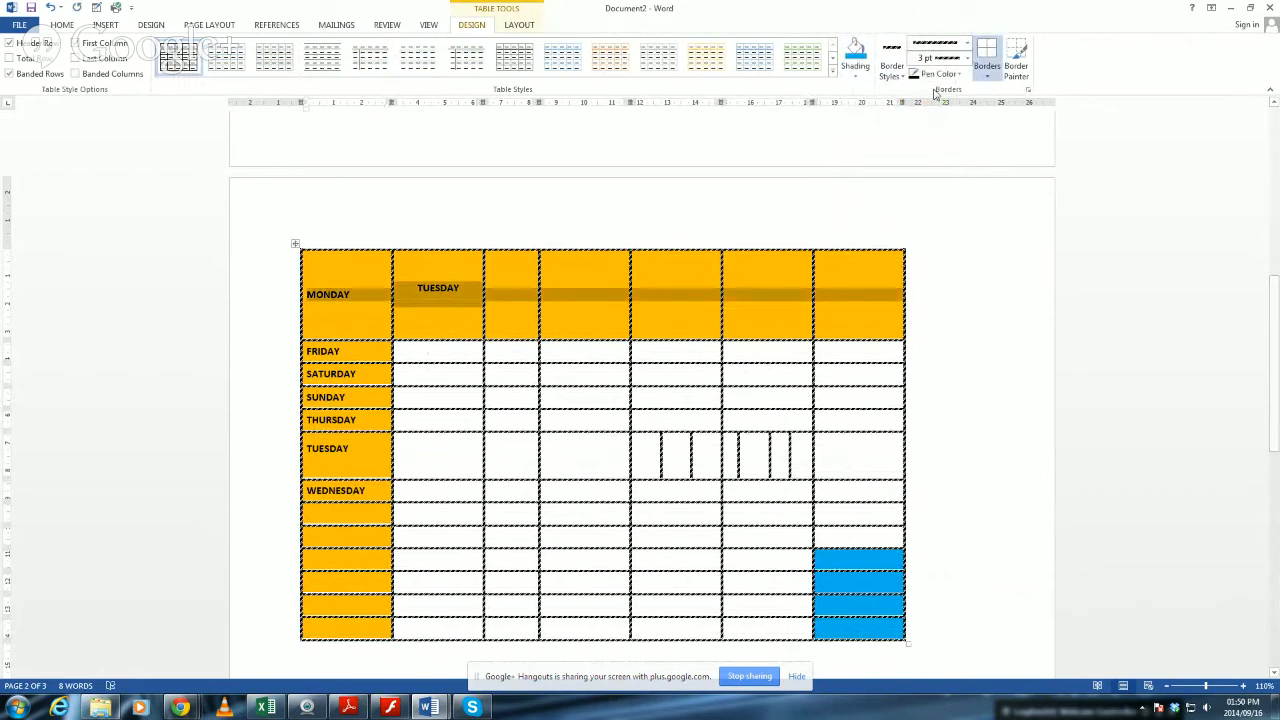
click(849, 78)
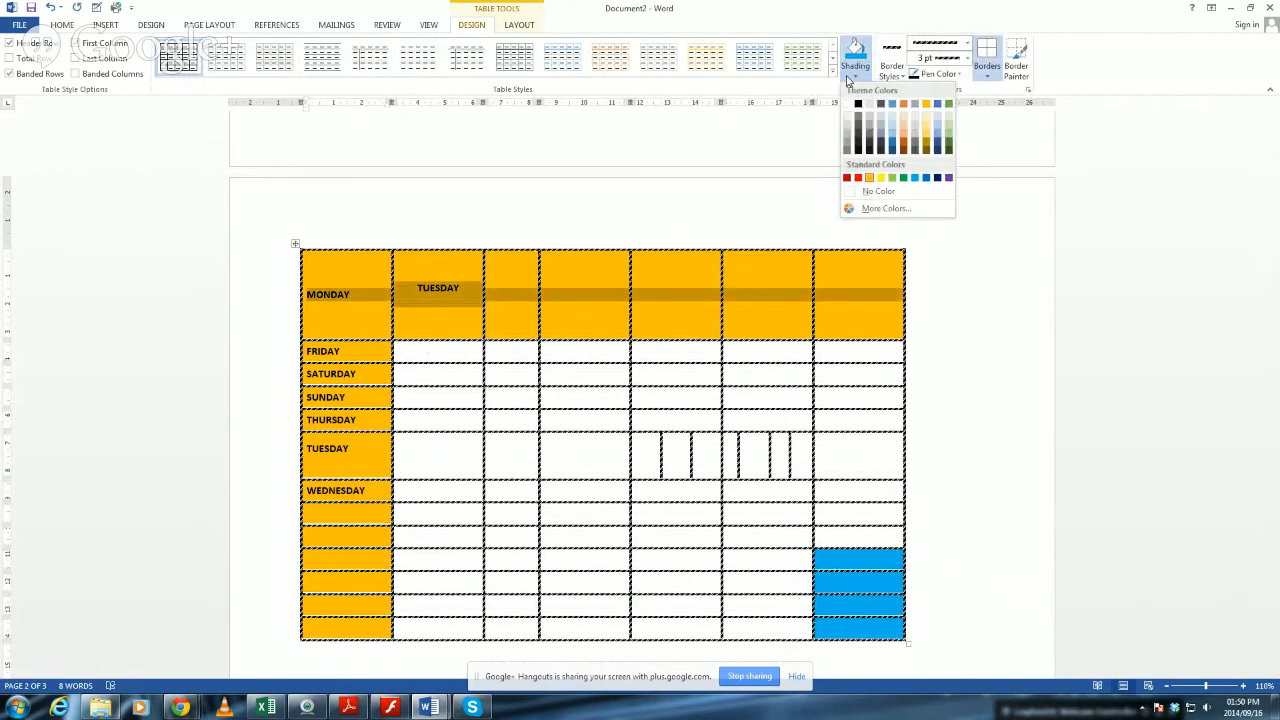
click(878, 191)
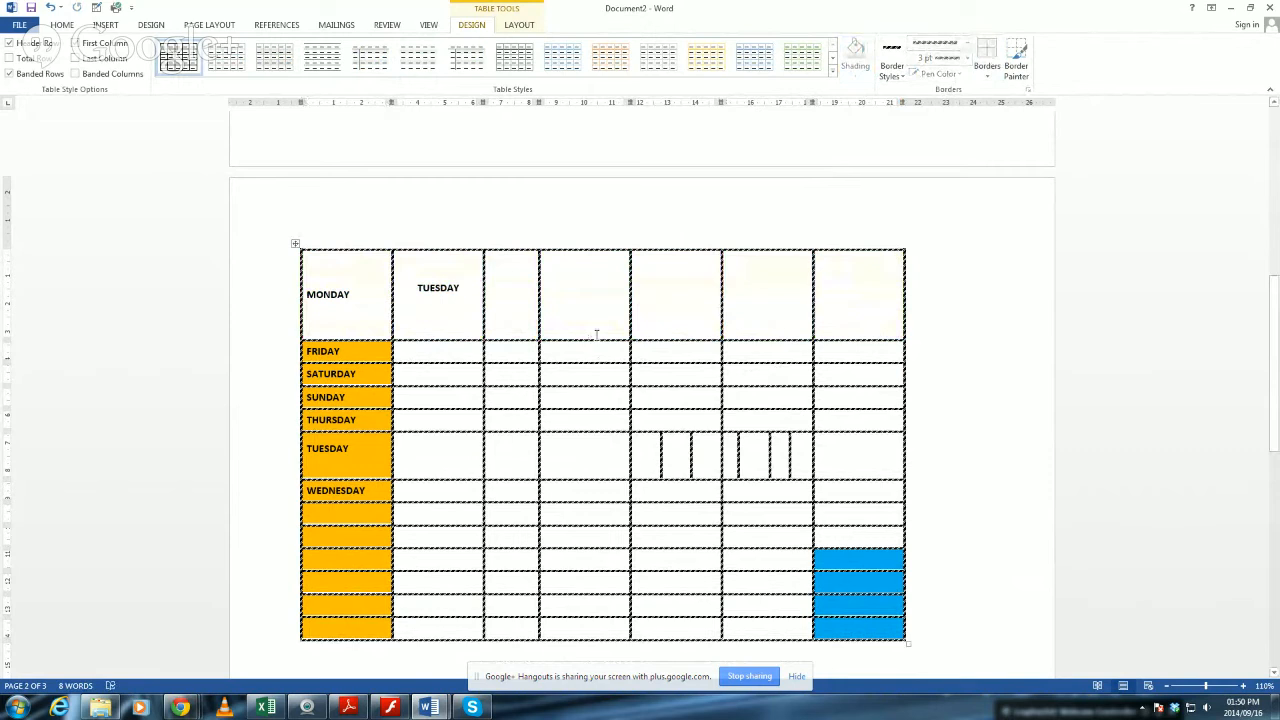
key(ctrl+z)
click(883, 272)
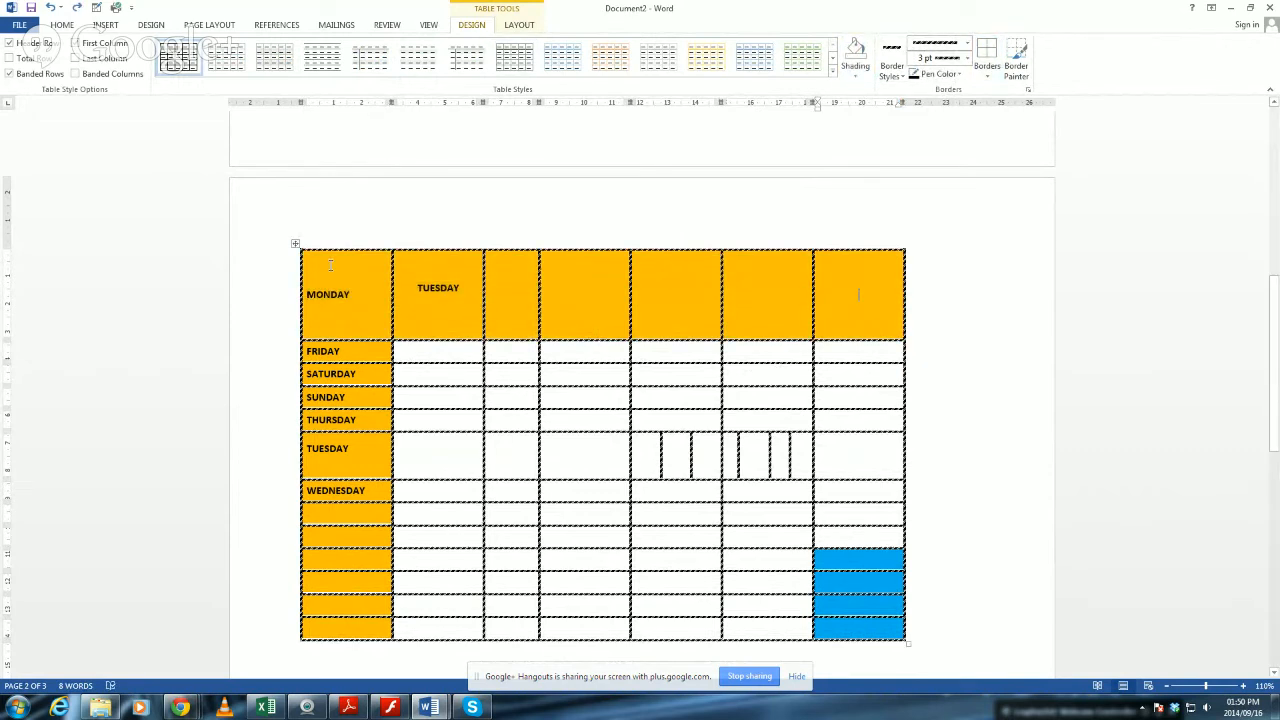
Select the whole table and remove its outside borders.
click(297, 245)
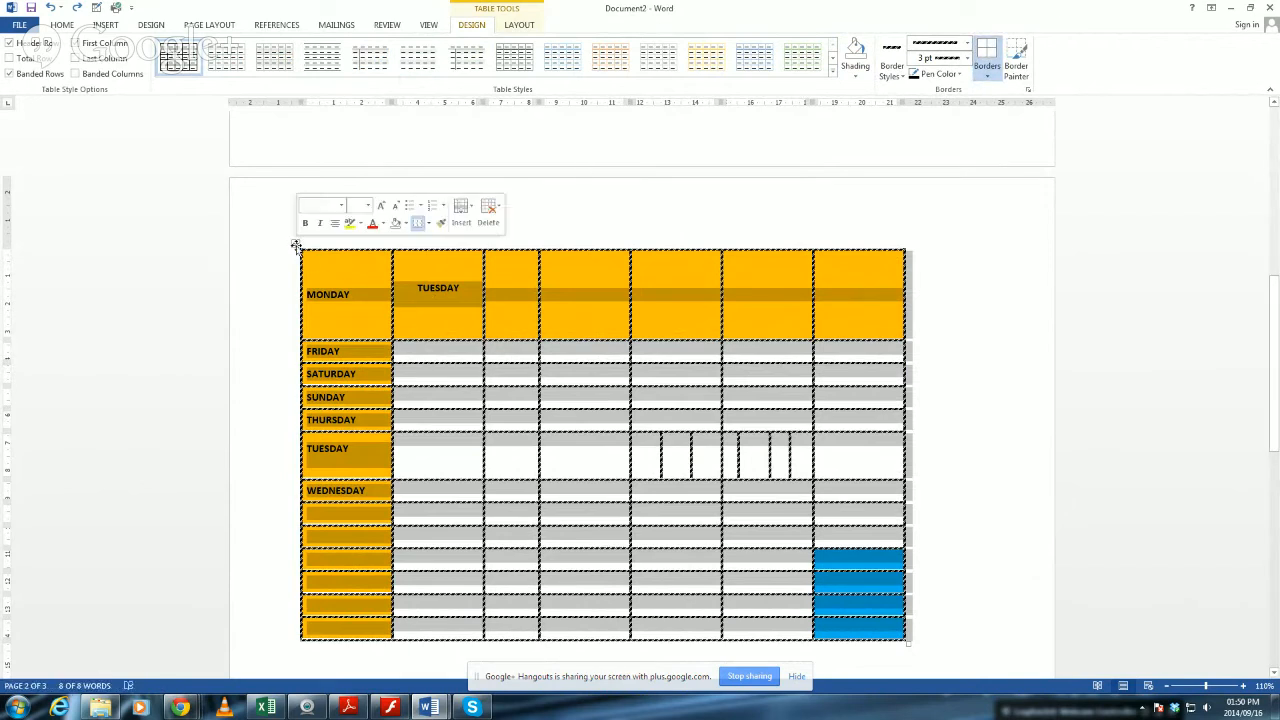
click(985, 77)
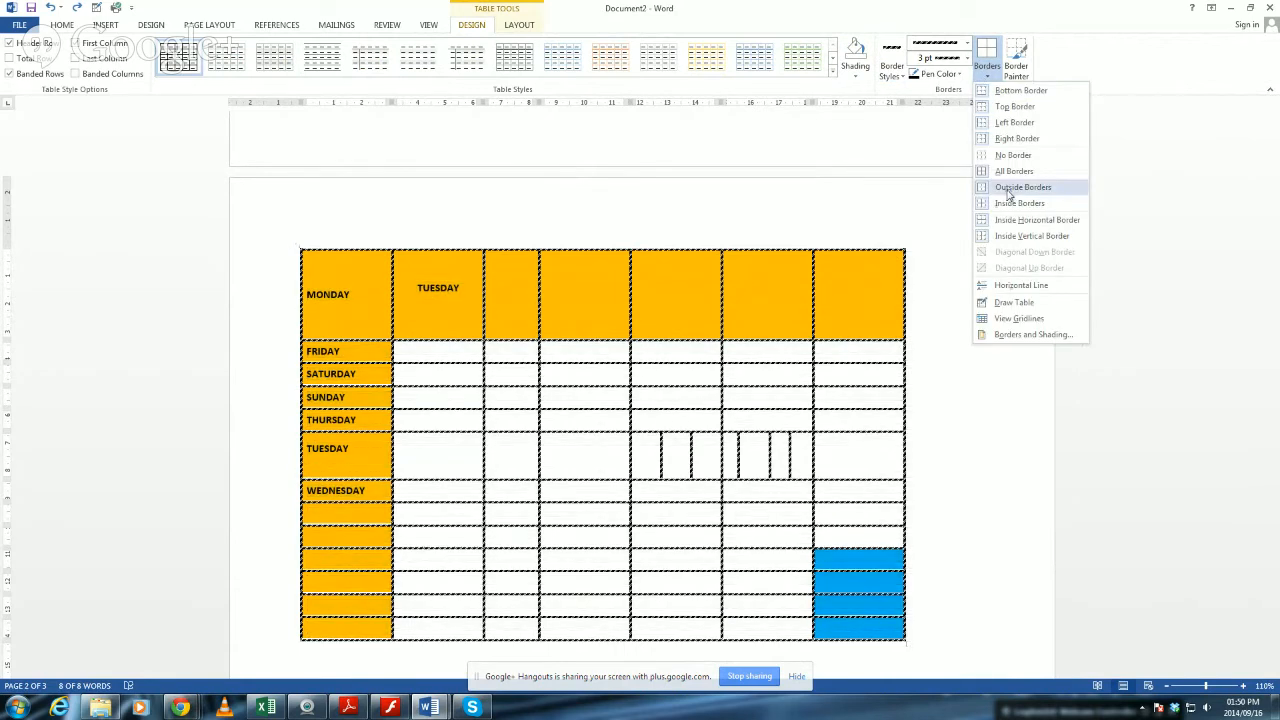
click(1008, 190)
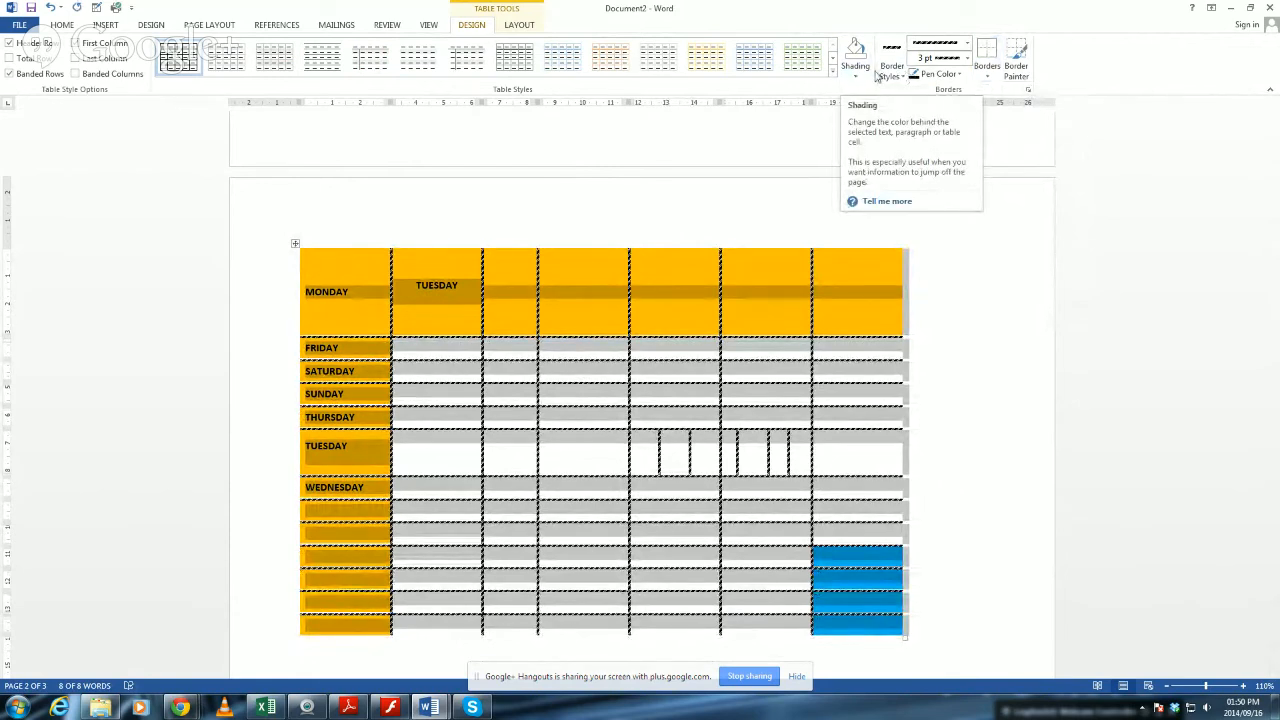
Add a red 3 pt multi-line border to the top, bottom, left and right outer edges of the whole table through Borders and Shading.
click(988, 77)
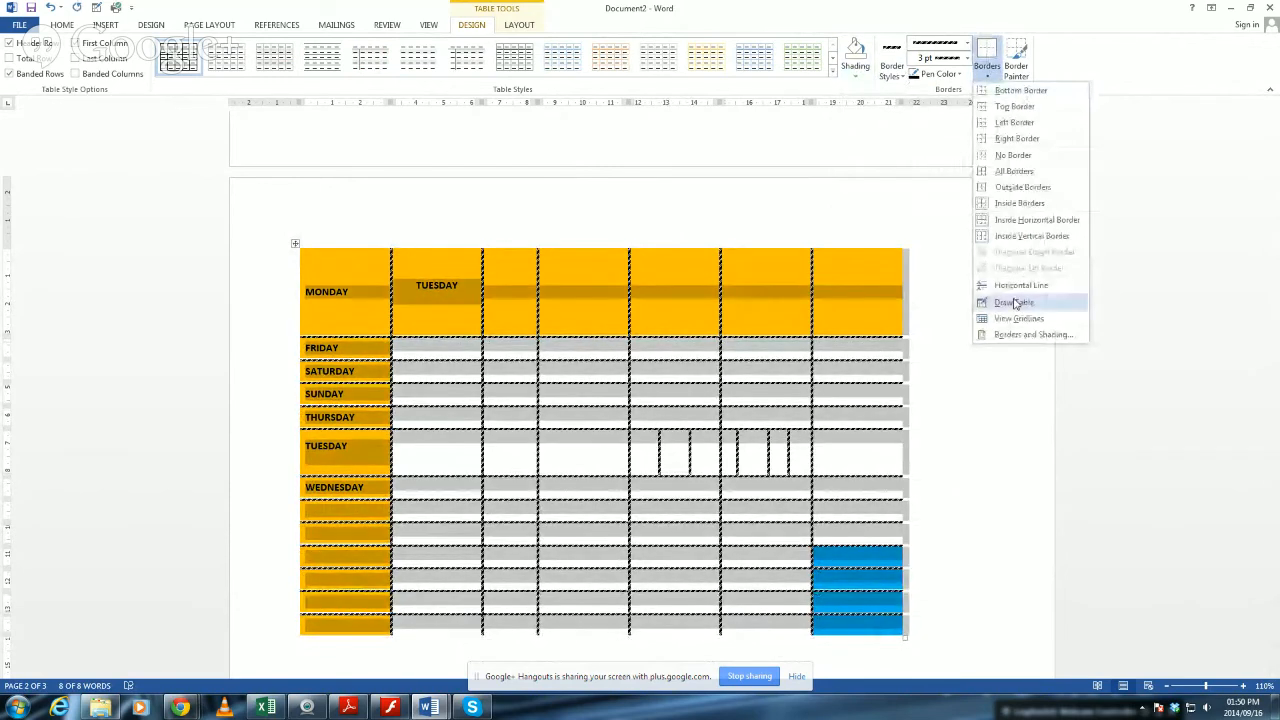
click(1012, 336)
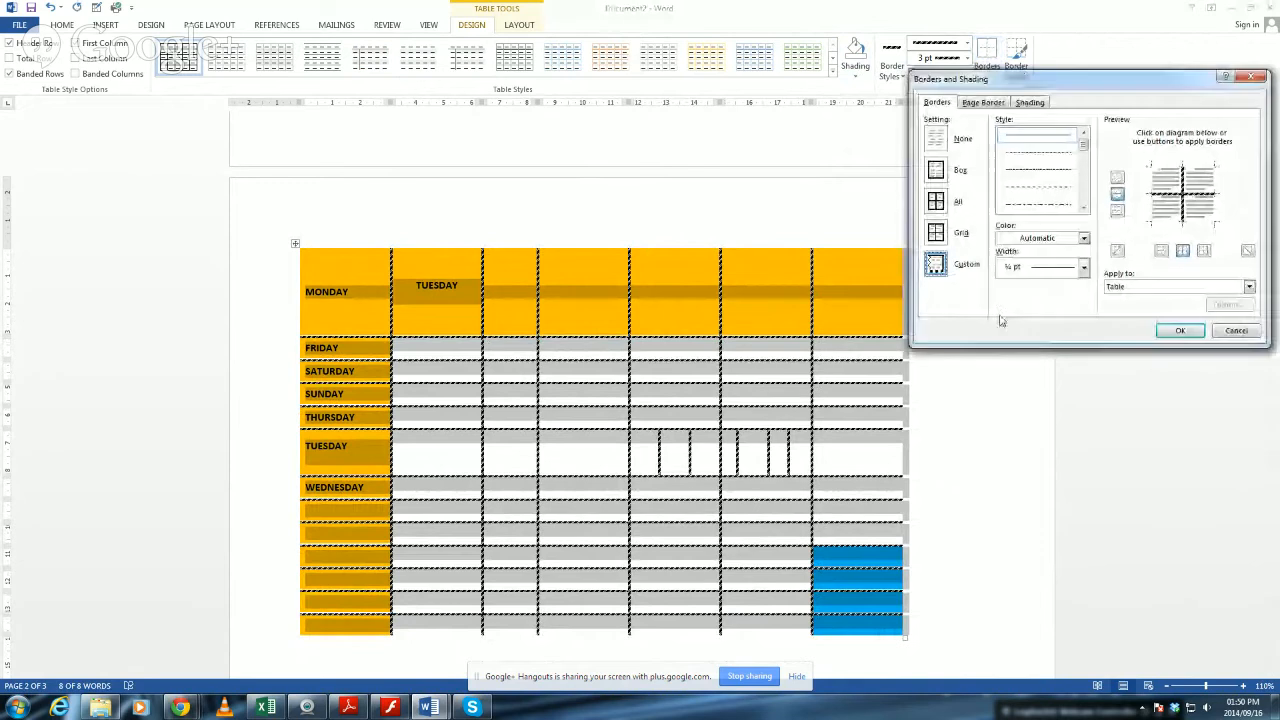
scroll(1040, 185, down, 5)
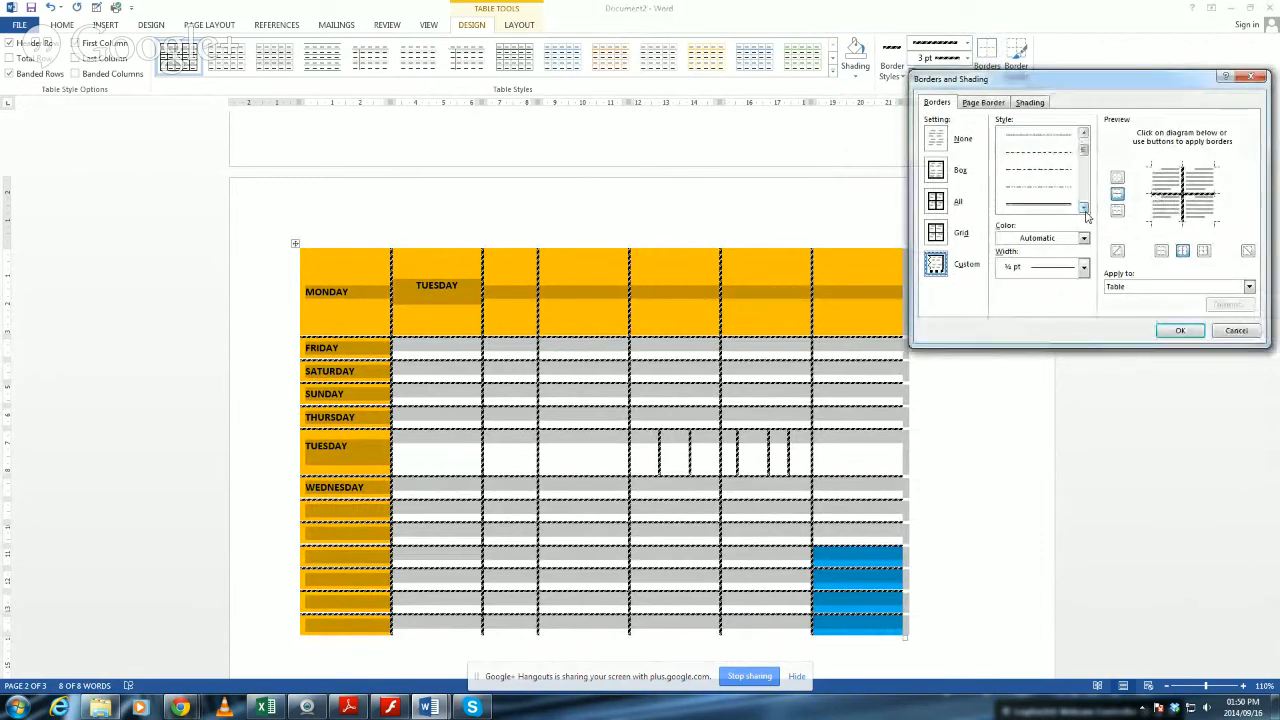
click(1050, 205)
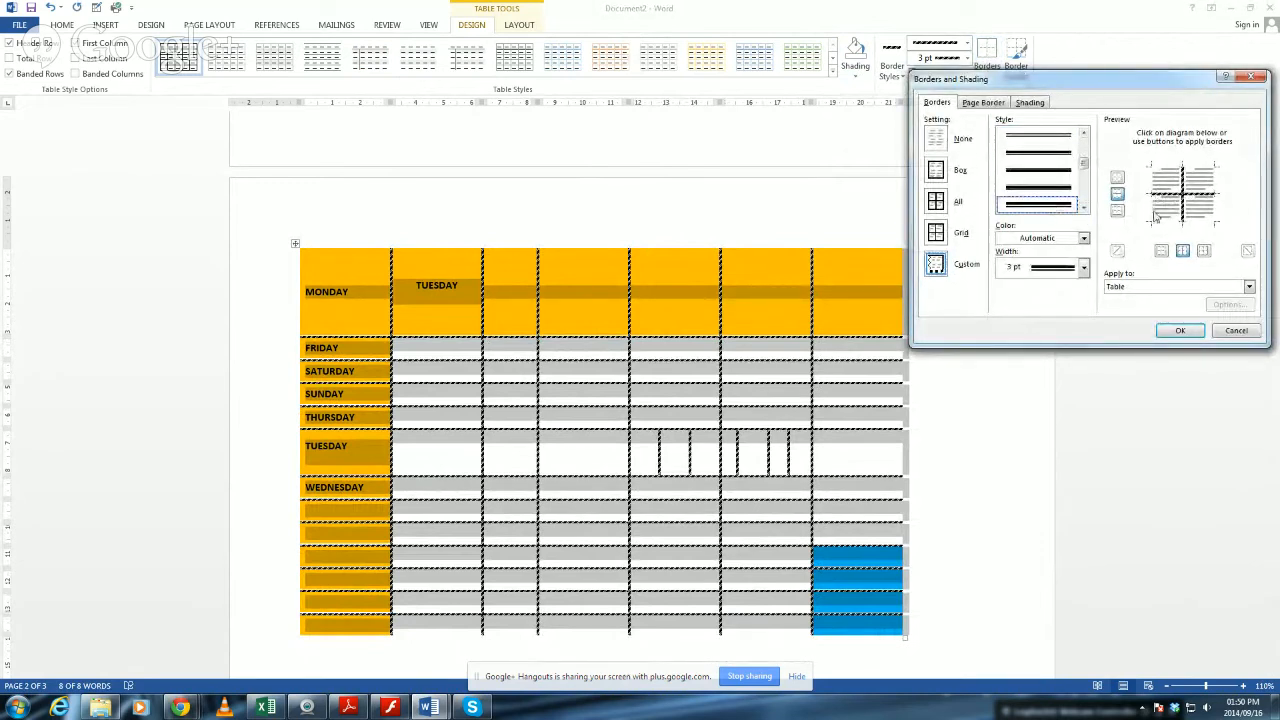
click(1083, 239)
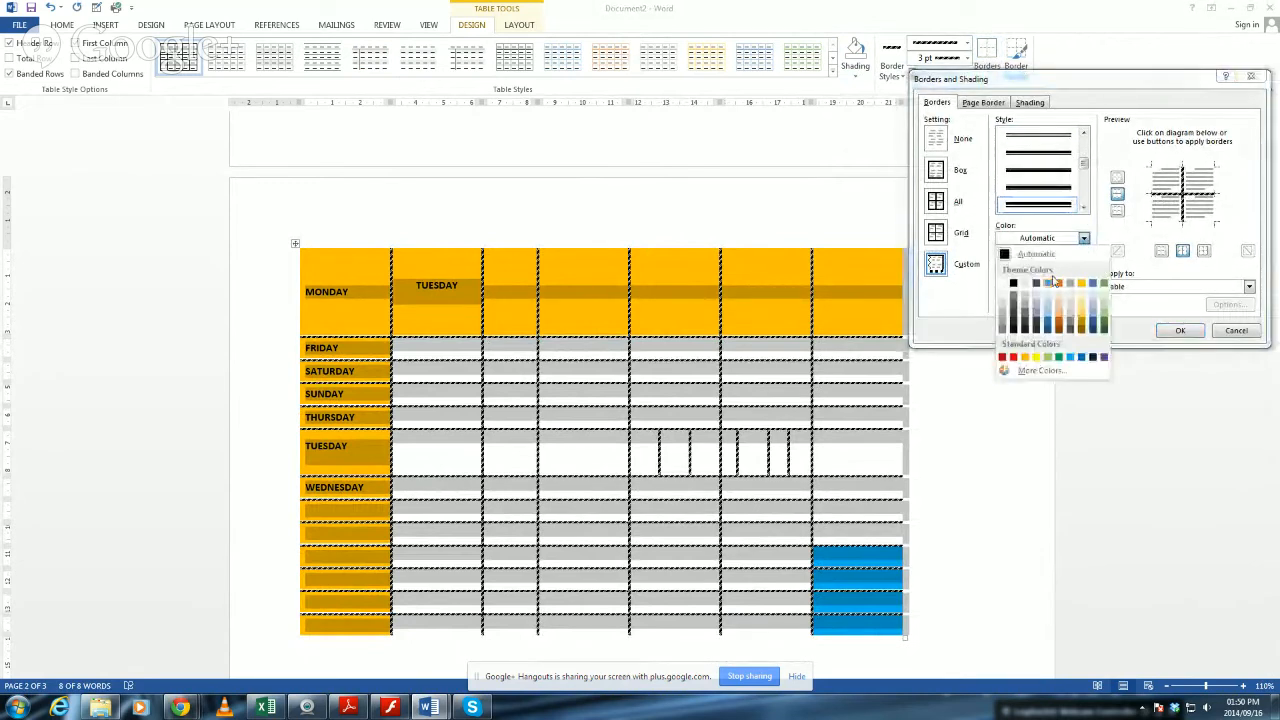
click(1016, 362)
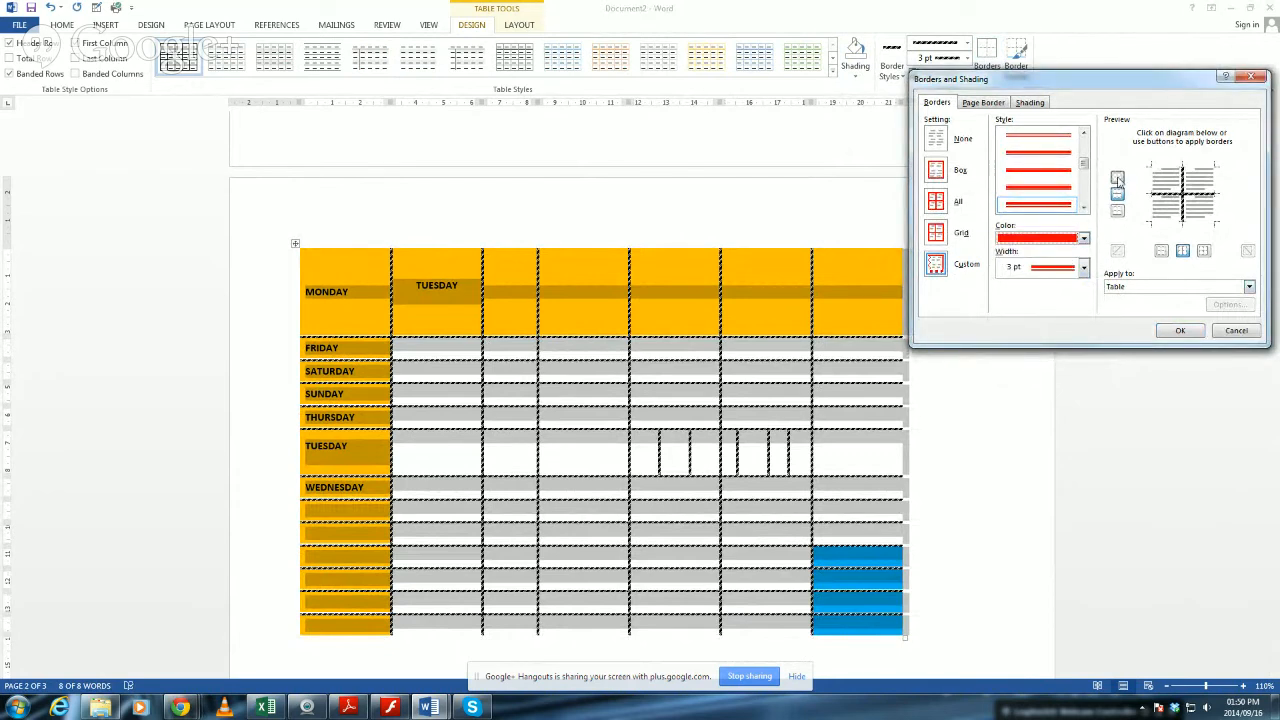
click(1118, 180)
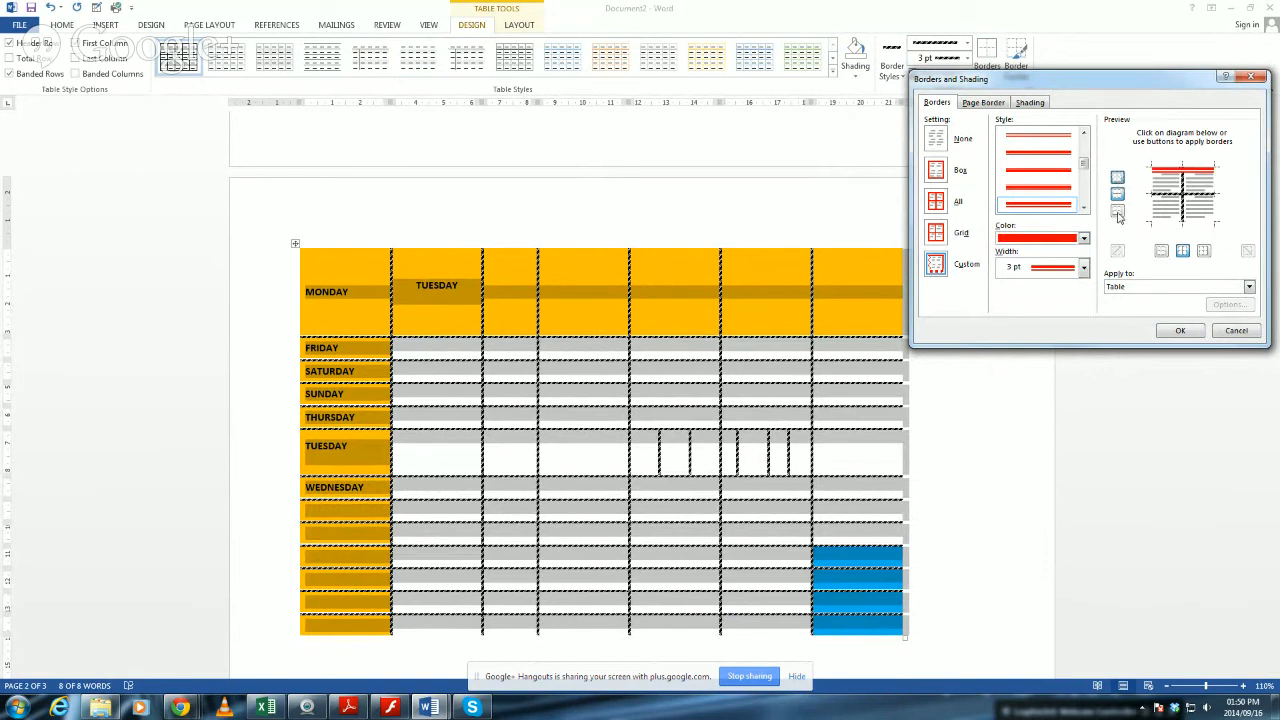
click(1118, 212)
click(1161, 252)
click(1205, 251)
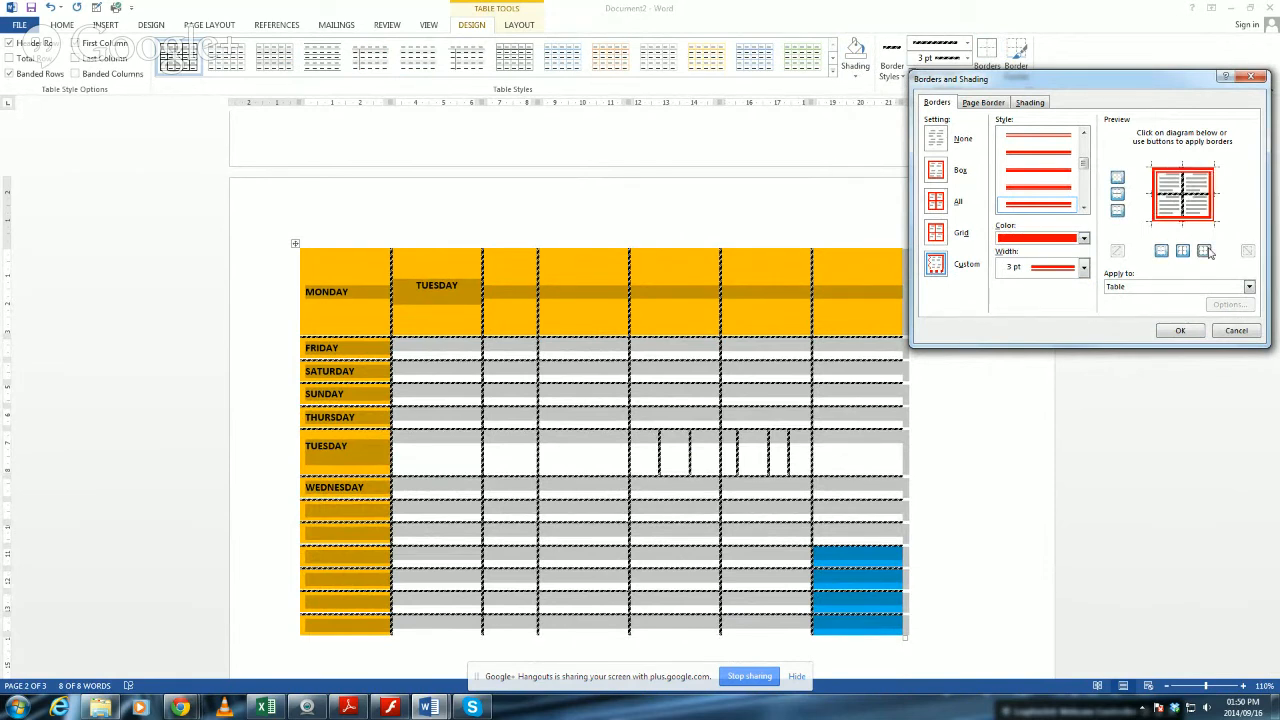
click(1181, 331)
click(923, 406)
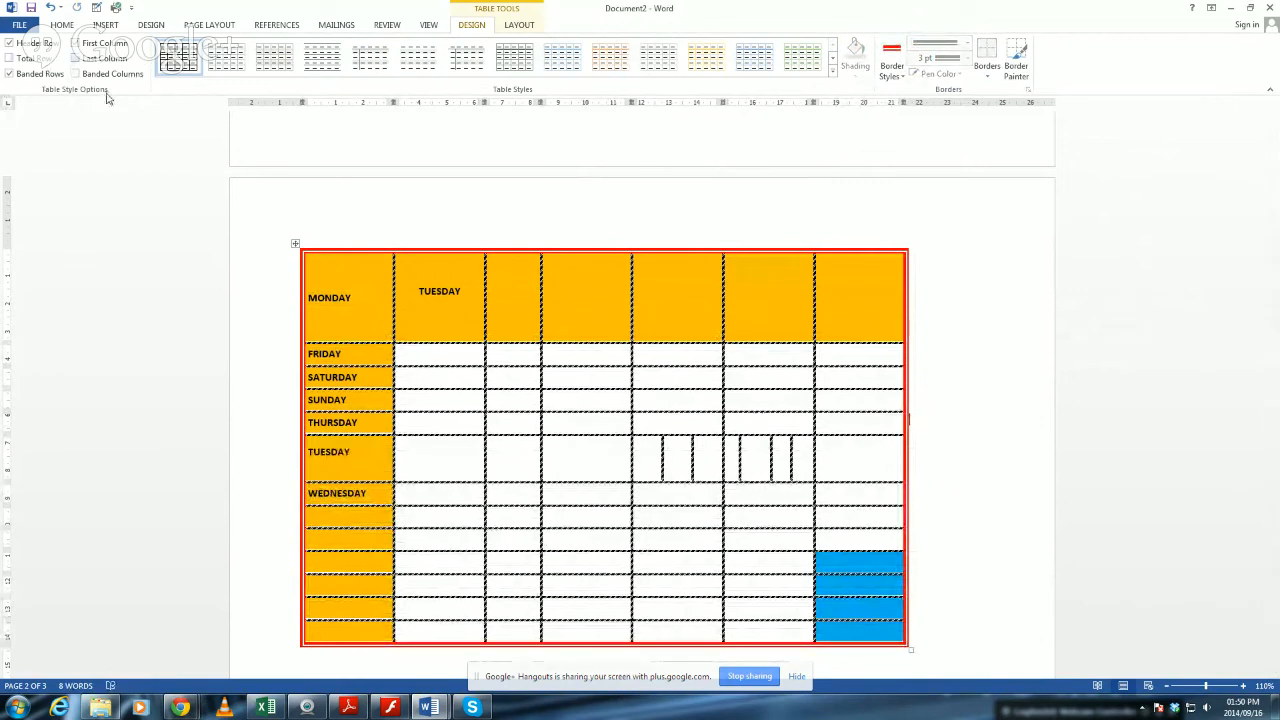
Switch to Skype to check the conversation for messages, and return to the table in the Word document.
click(604, 332)
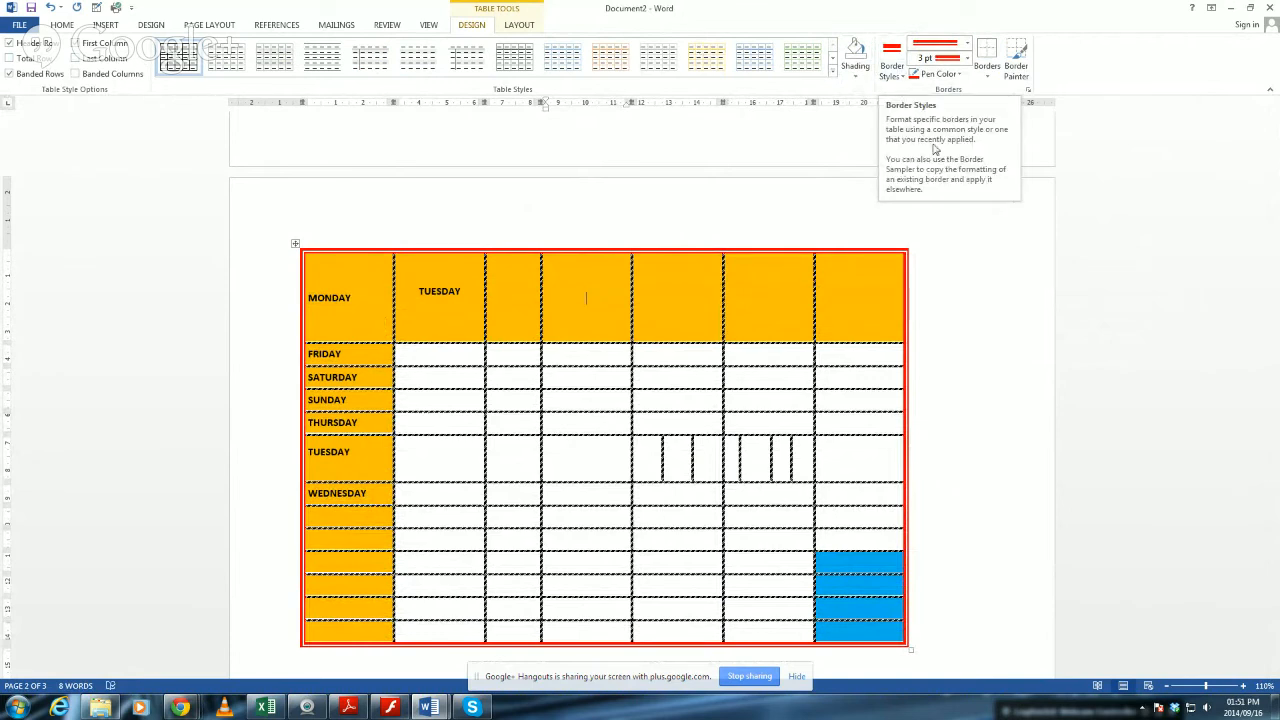
click(472, 707)
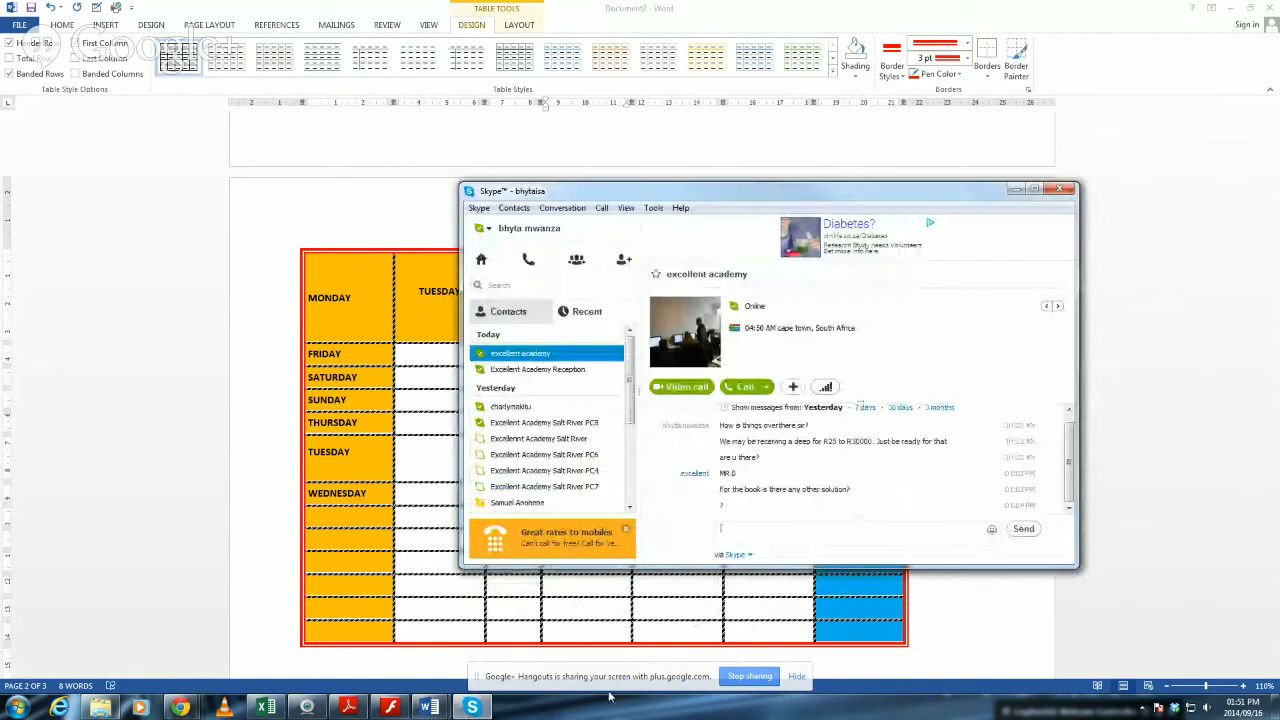
click(320, 606)
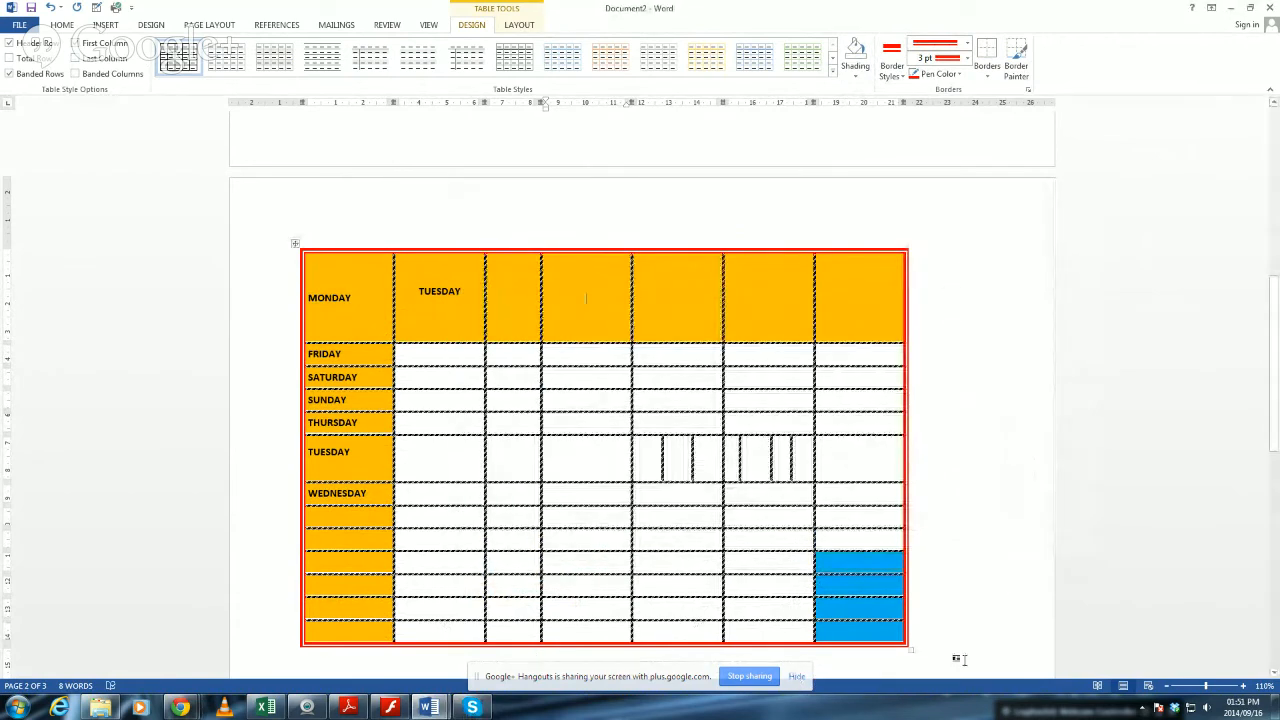
click(472, 707)
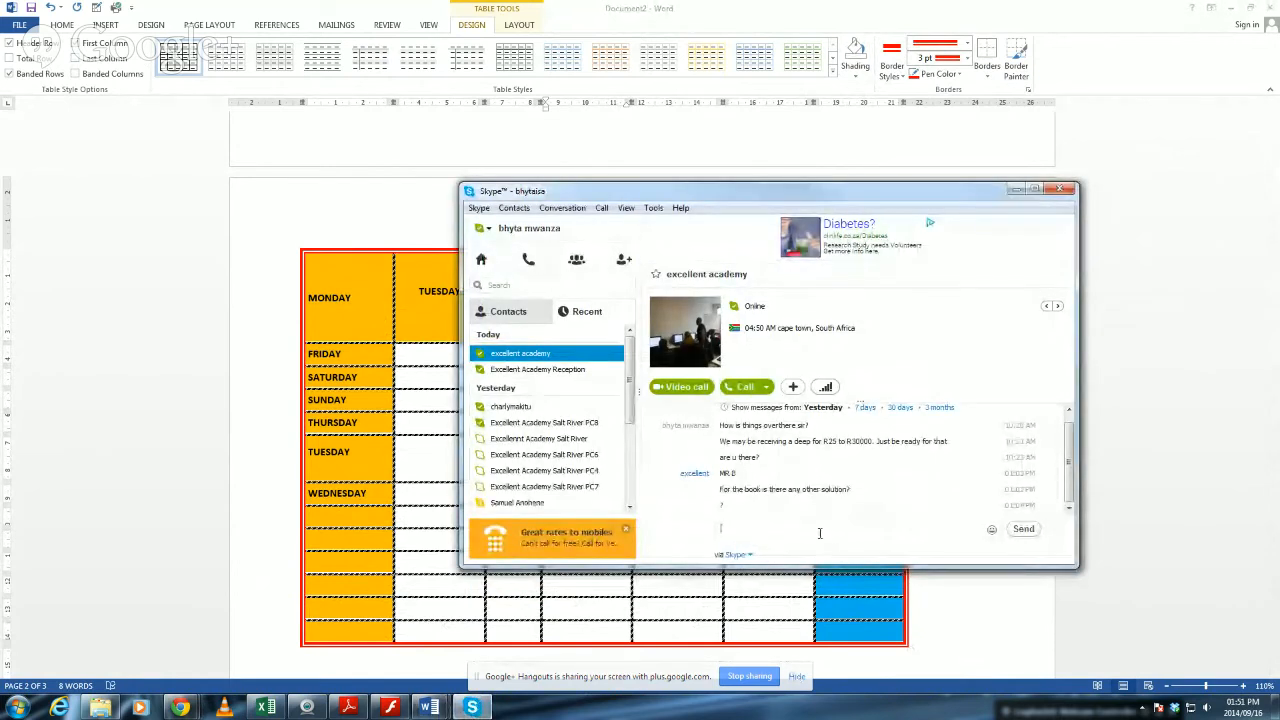
click(900, 156)
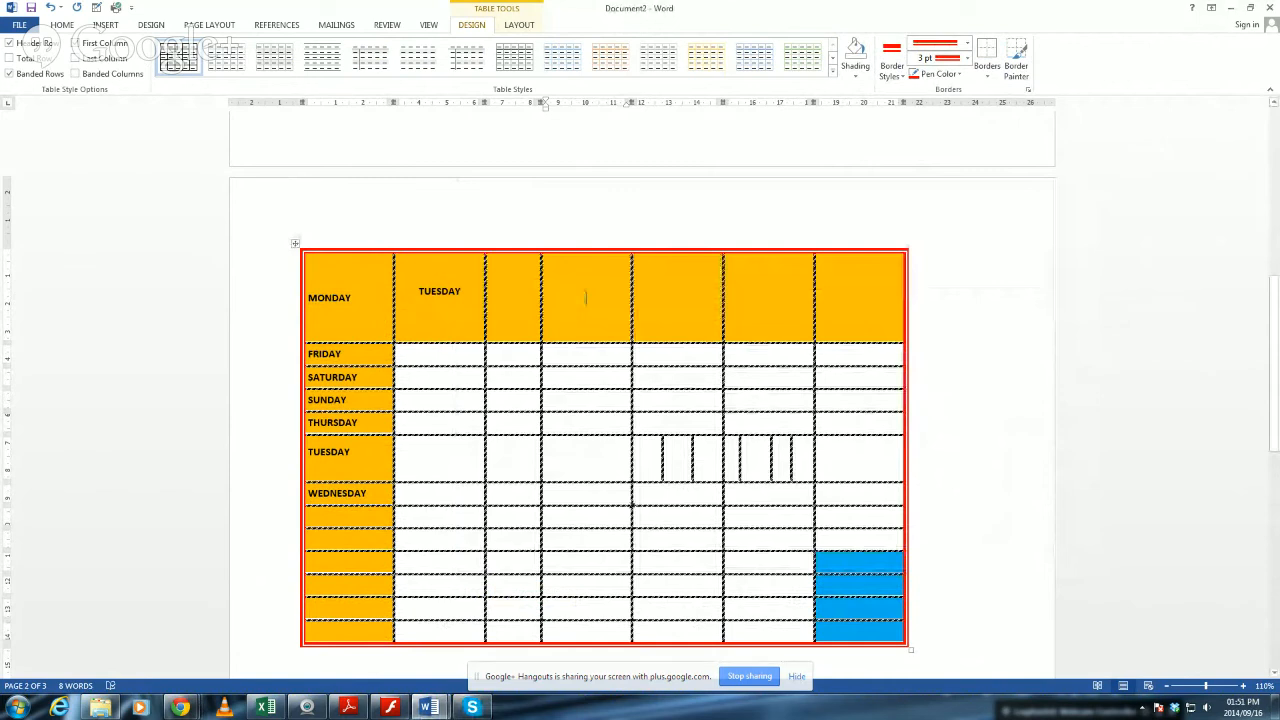
click(490, 713)
click(490, 713)
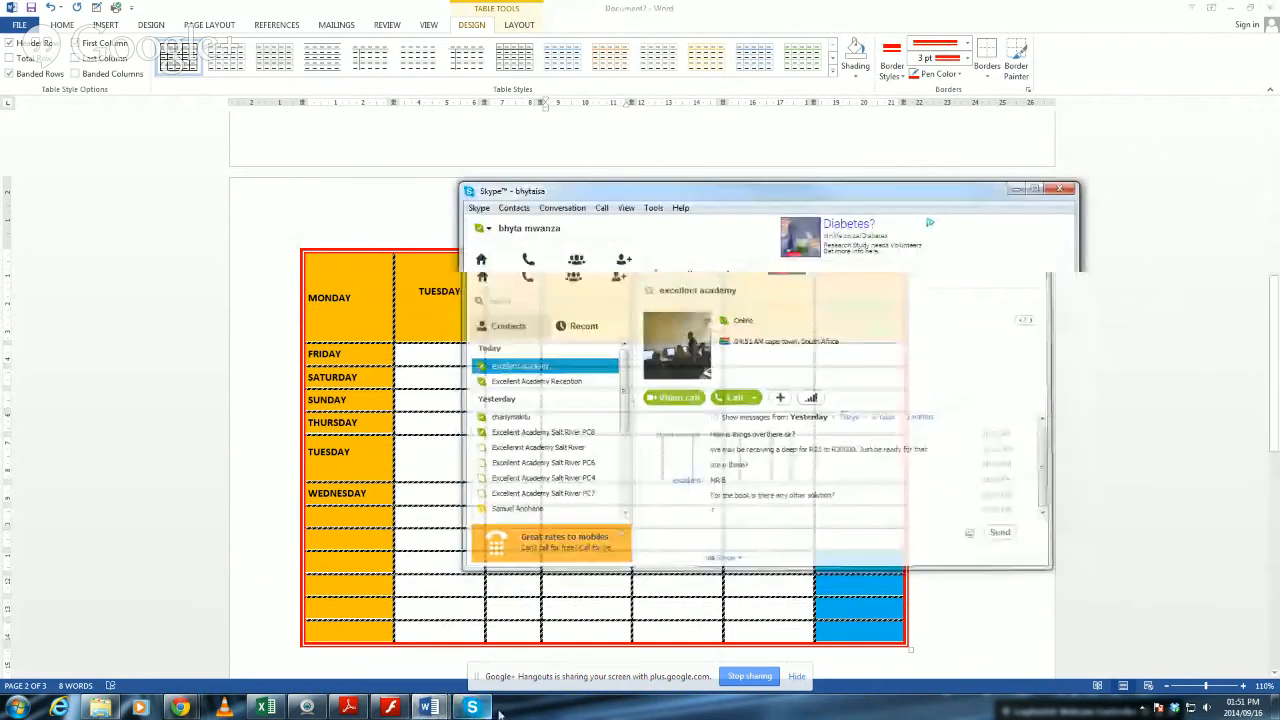
click(351, 310)
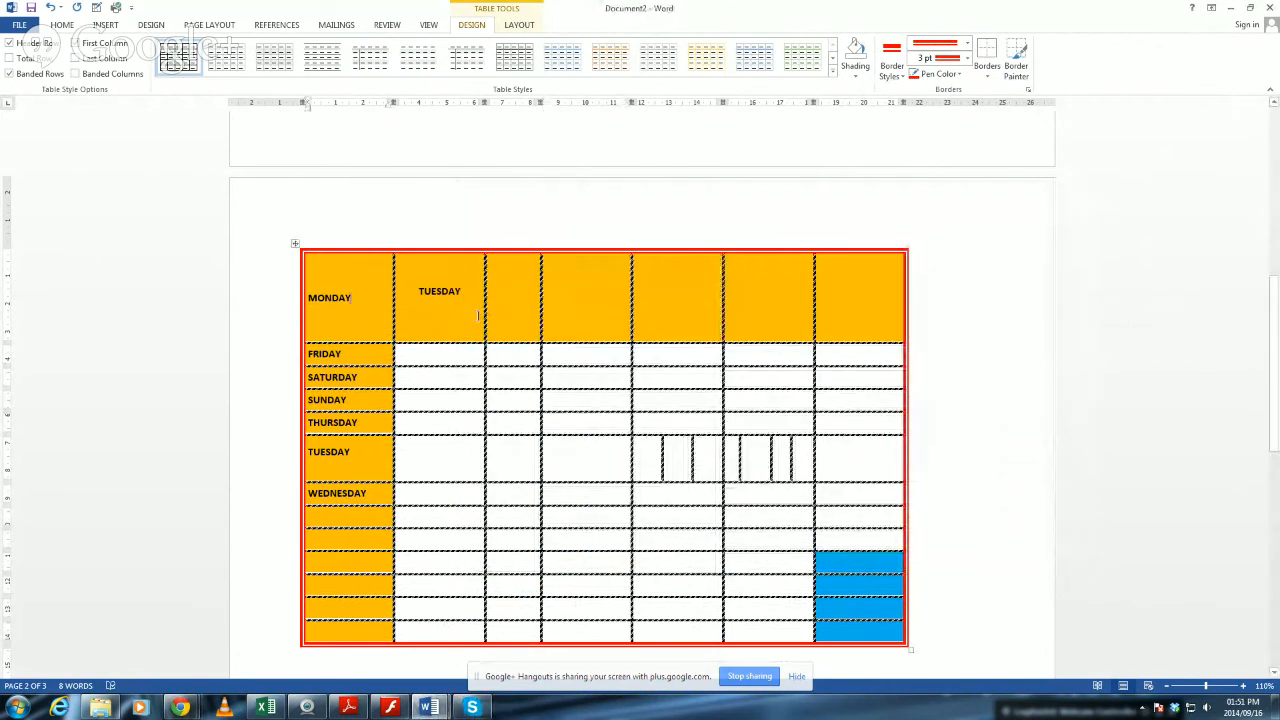
click(461, 320)
Switch to the Flash Player module guide and review the Summary on pages 63 to 65.
click(390, 707)
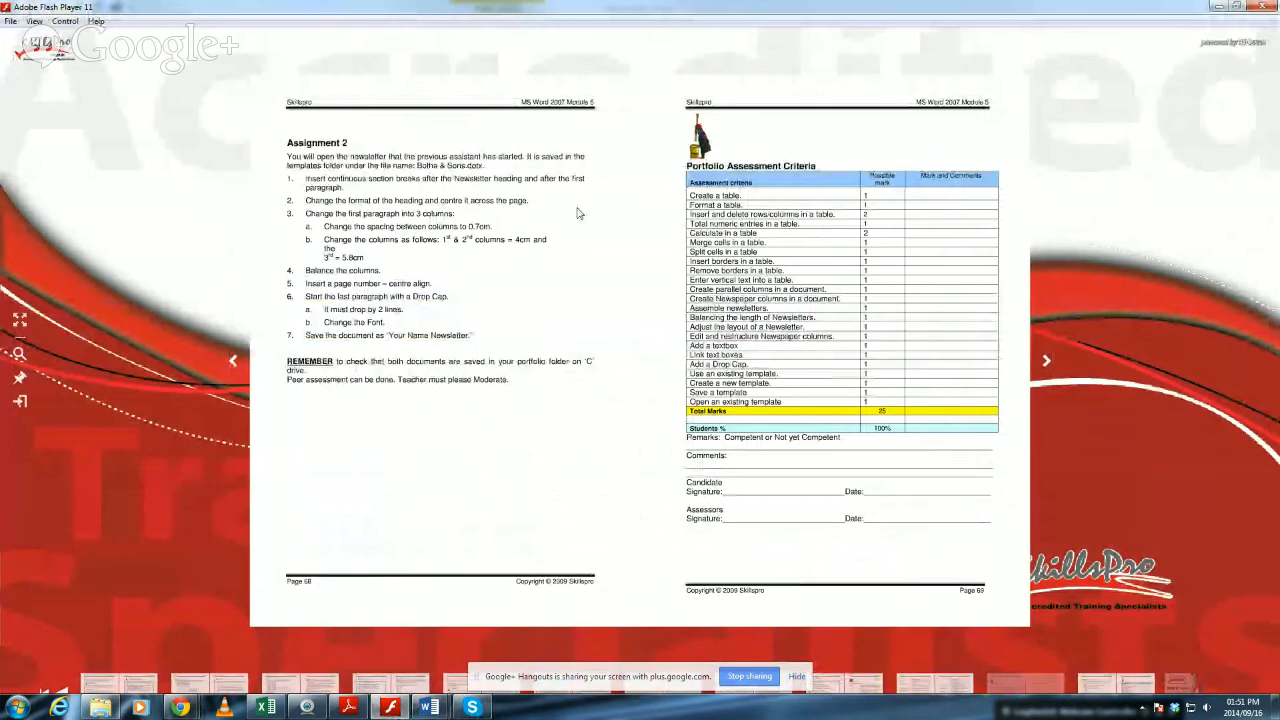
click(232, 361)
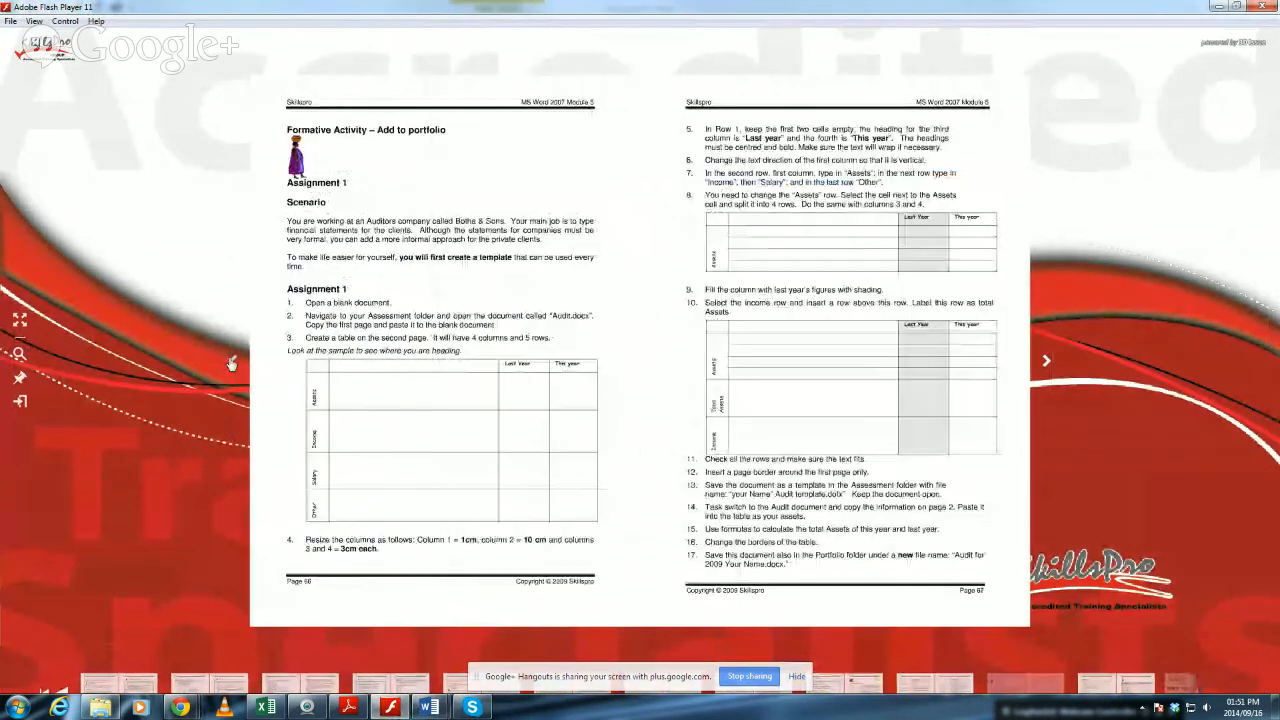
click(232, 361)
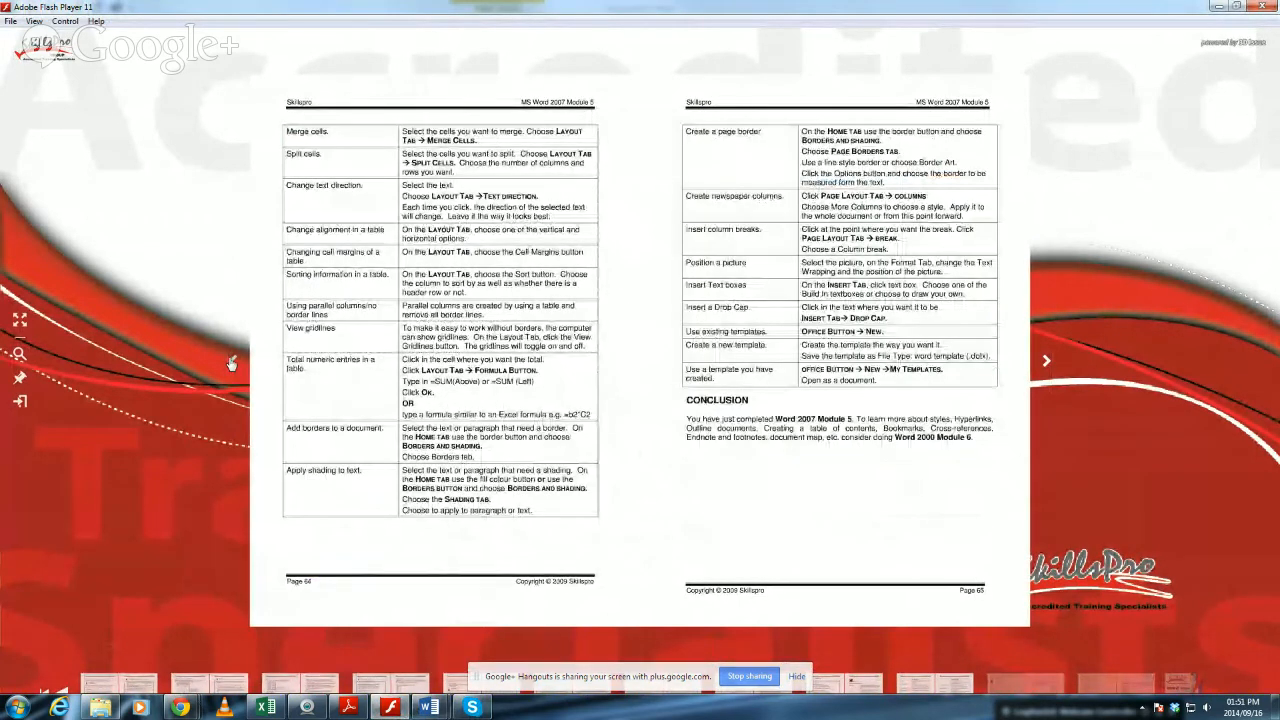
click(232, 361)
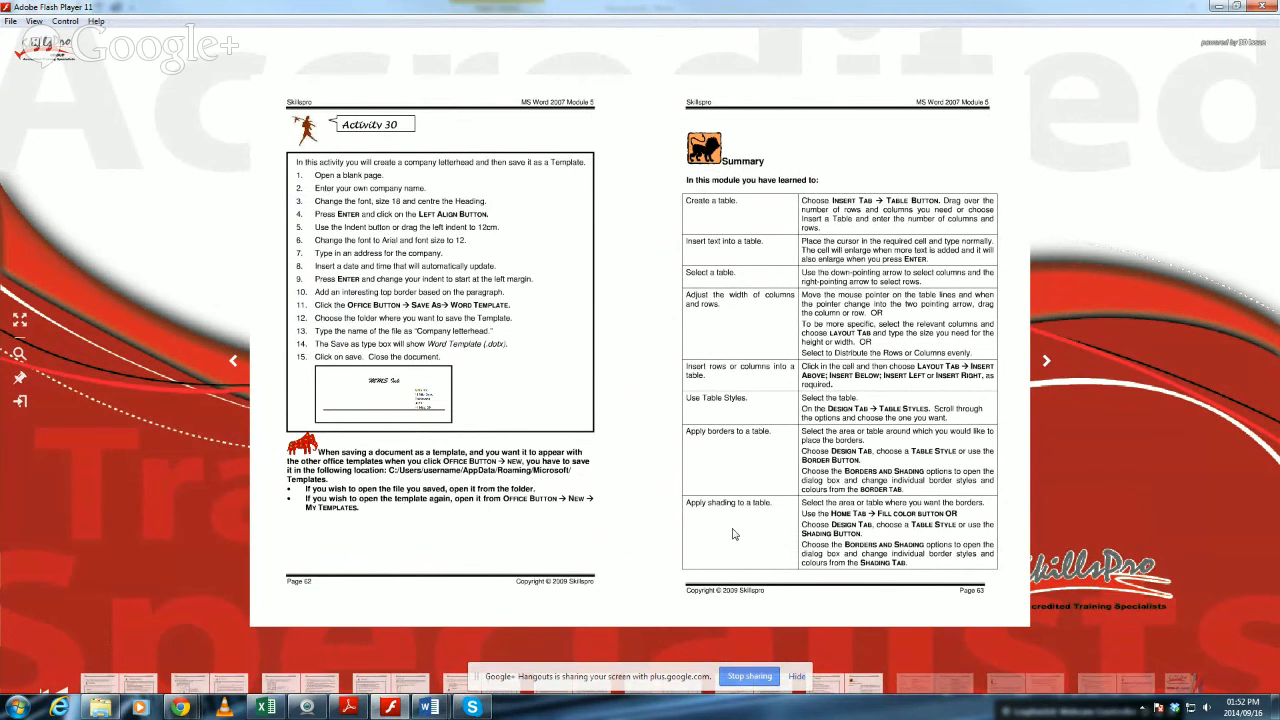
click(1046, 364)
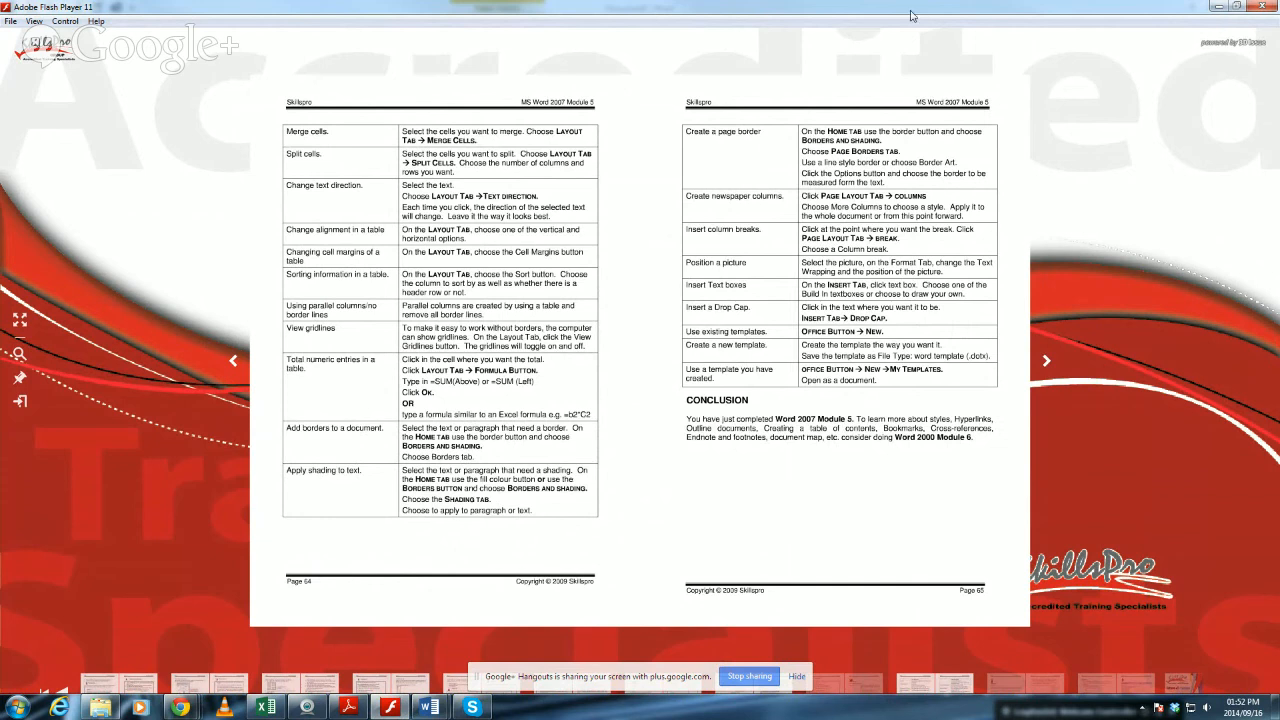
Switch to Document2 in Word and place the cursor on the blank first page above the table.
click(428, 709)
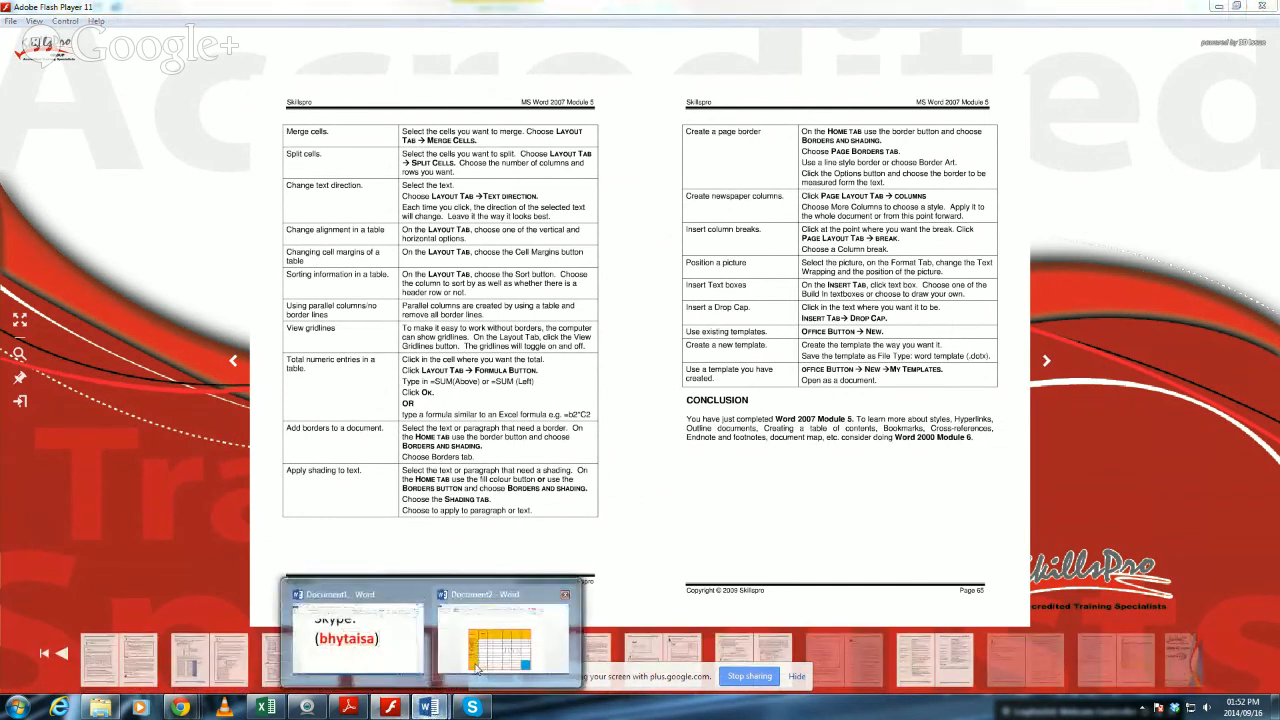
click(505, 635)
scroll(570, 483, up, 15)
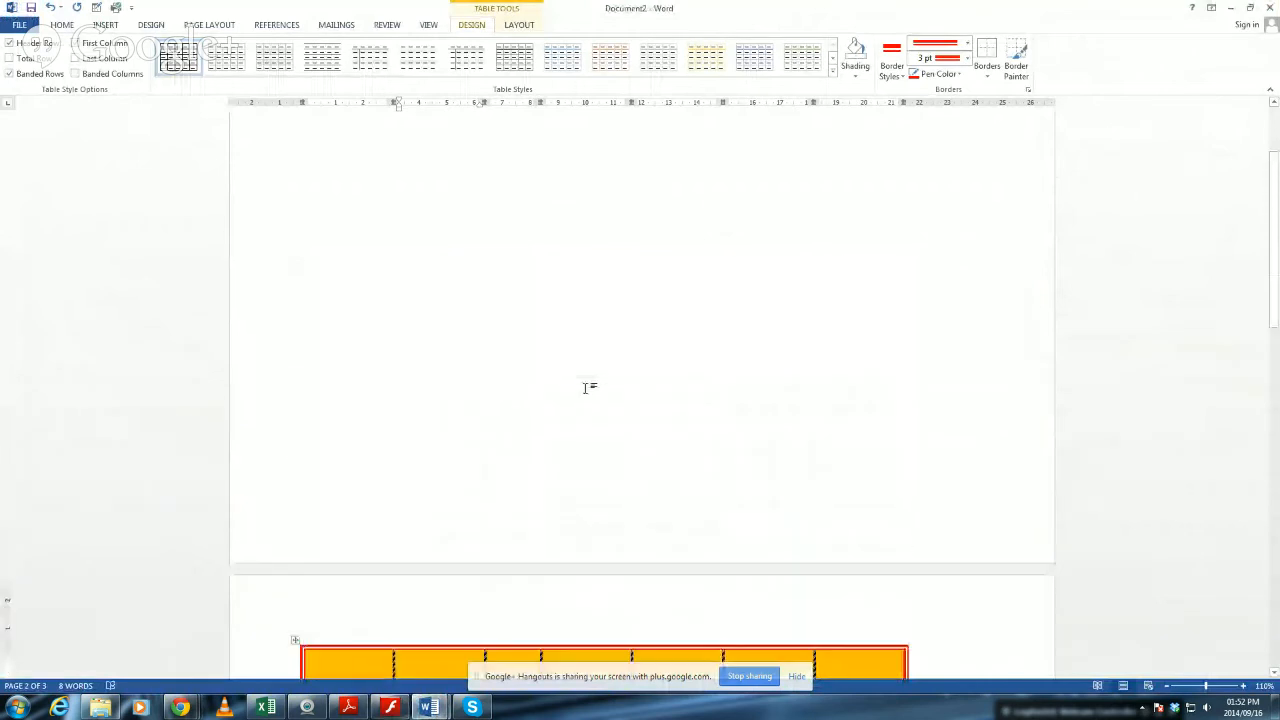
click(489, 372)
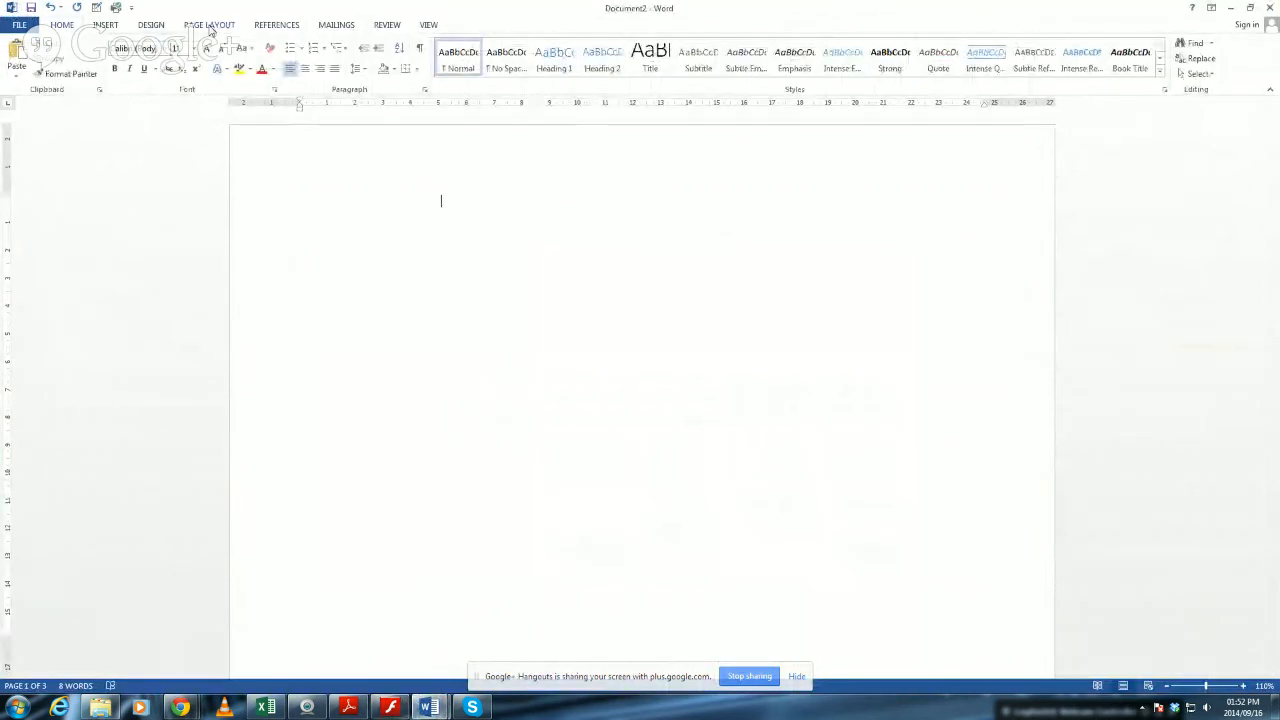
Apply a page border with the red apples art to the whole document.
click(211, 27)
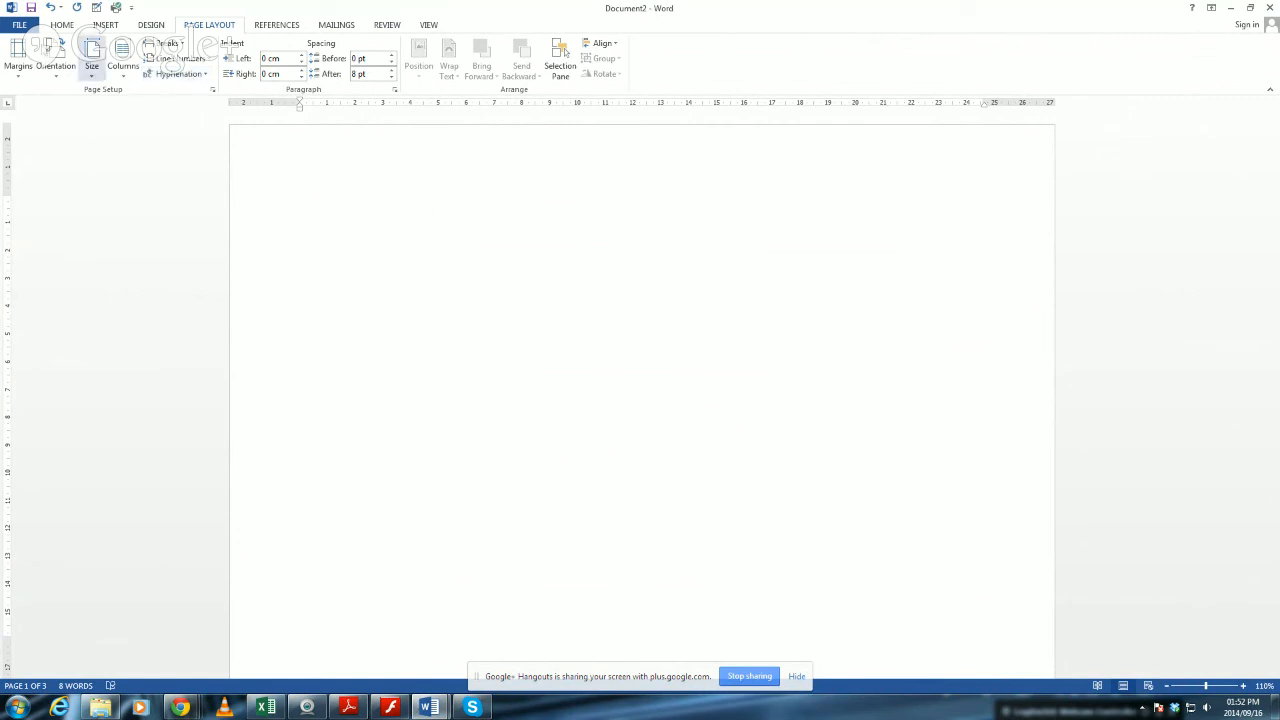
click(142, 27)
click(106, 26)
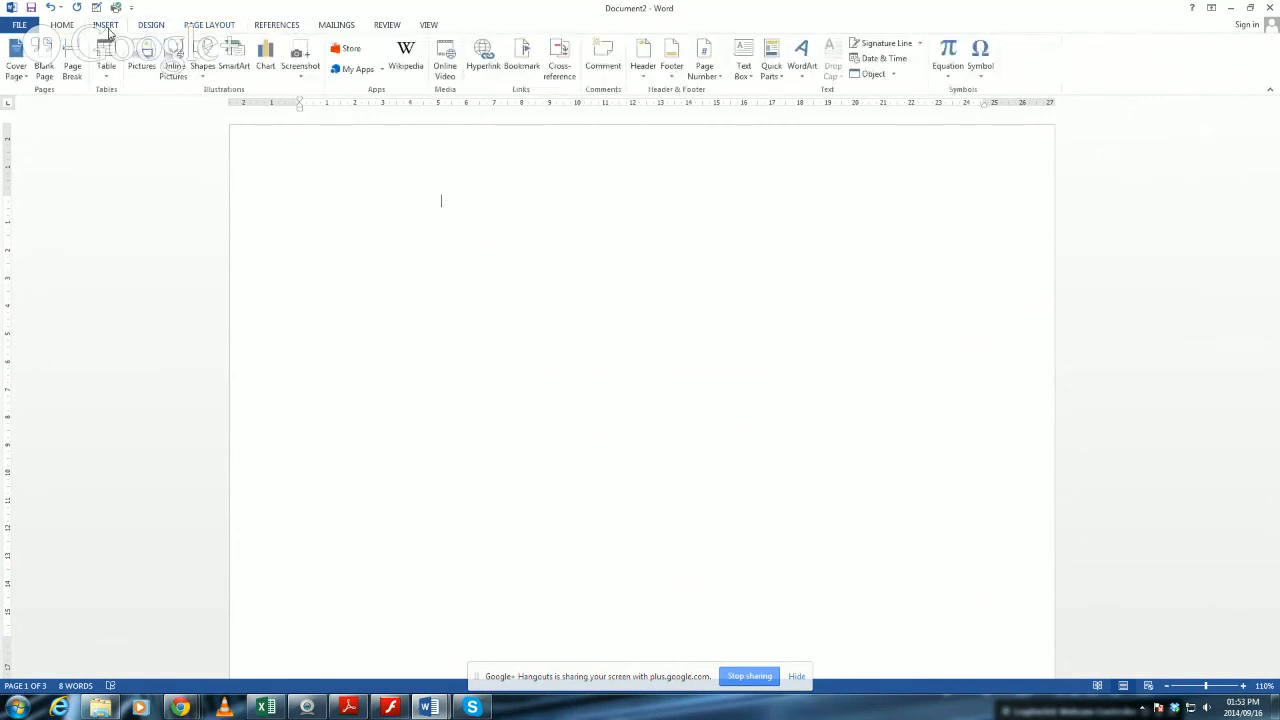
click(151, 26)
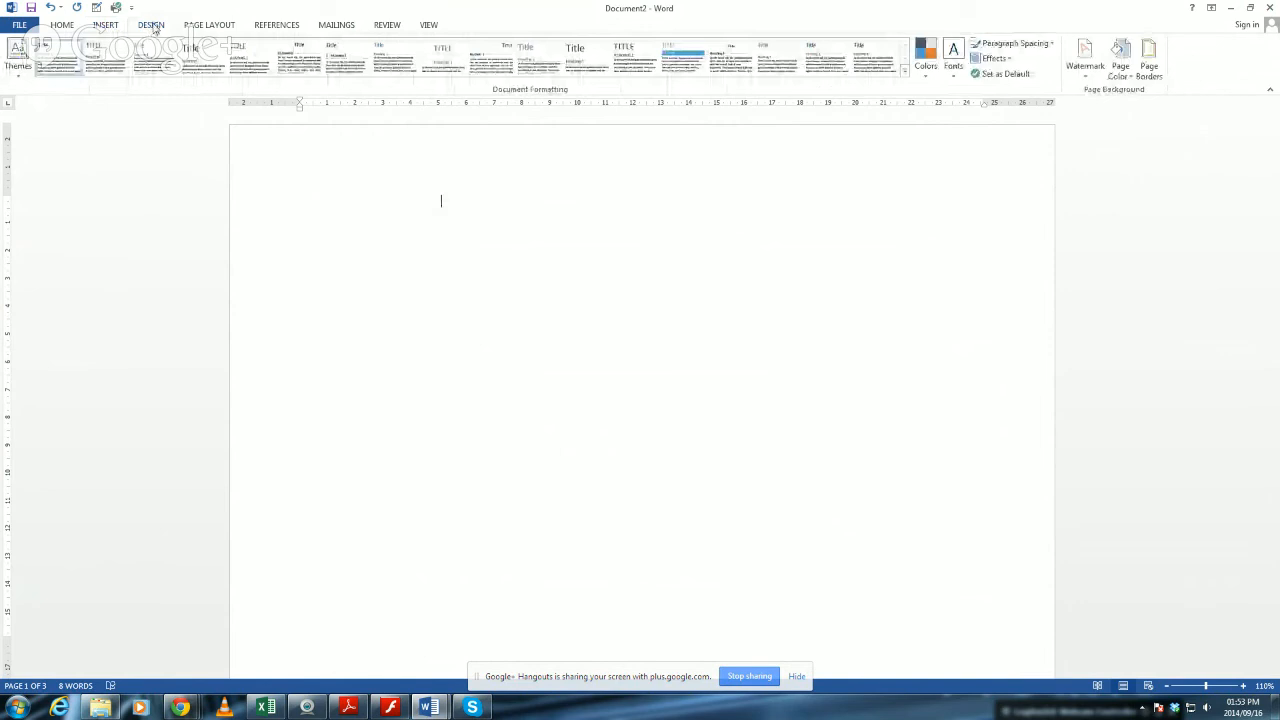
click(1150, 55)
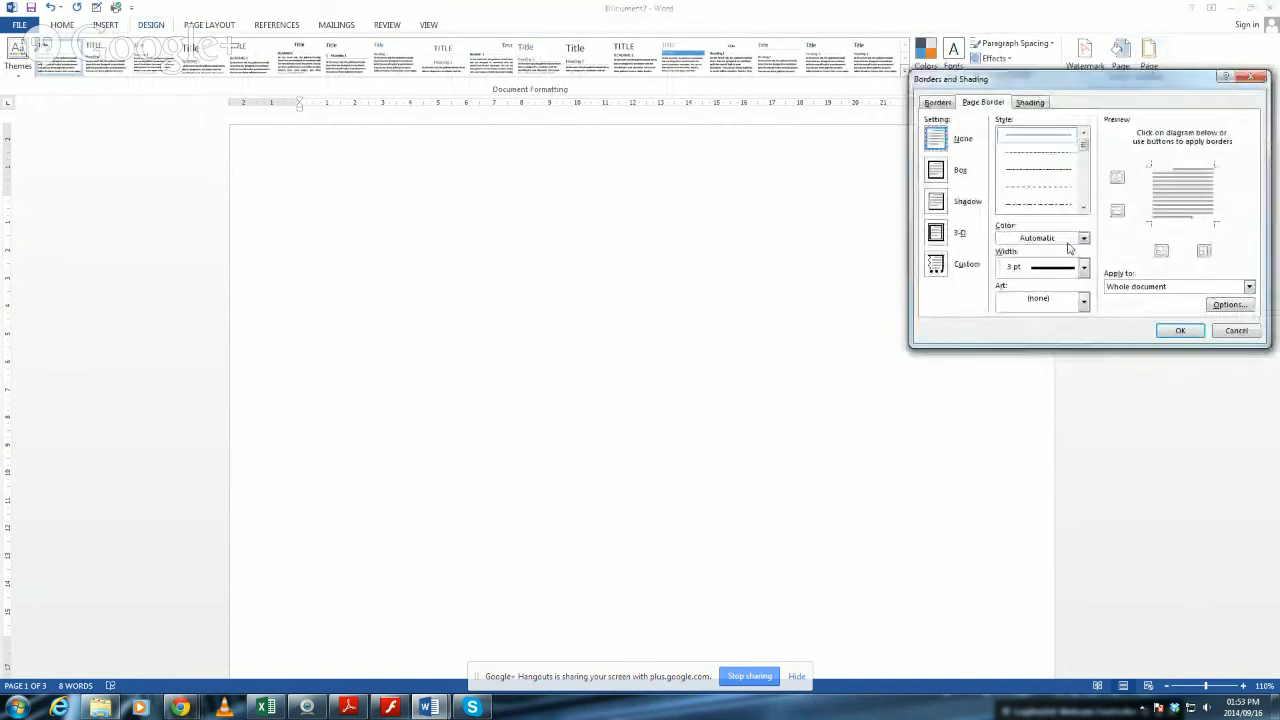
click(1083, 301)
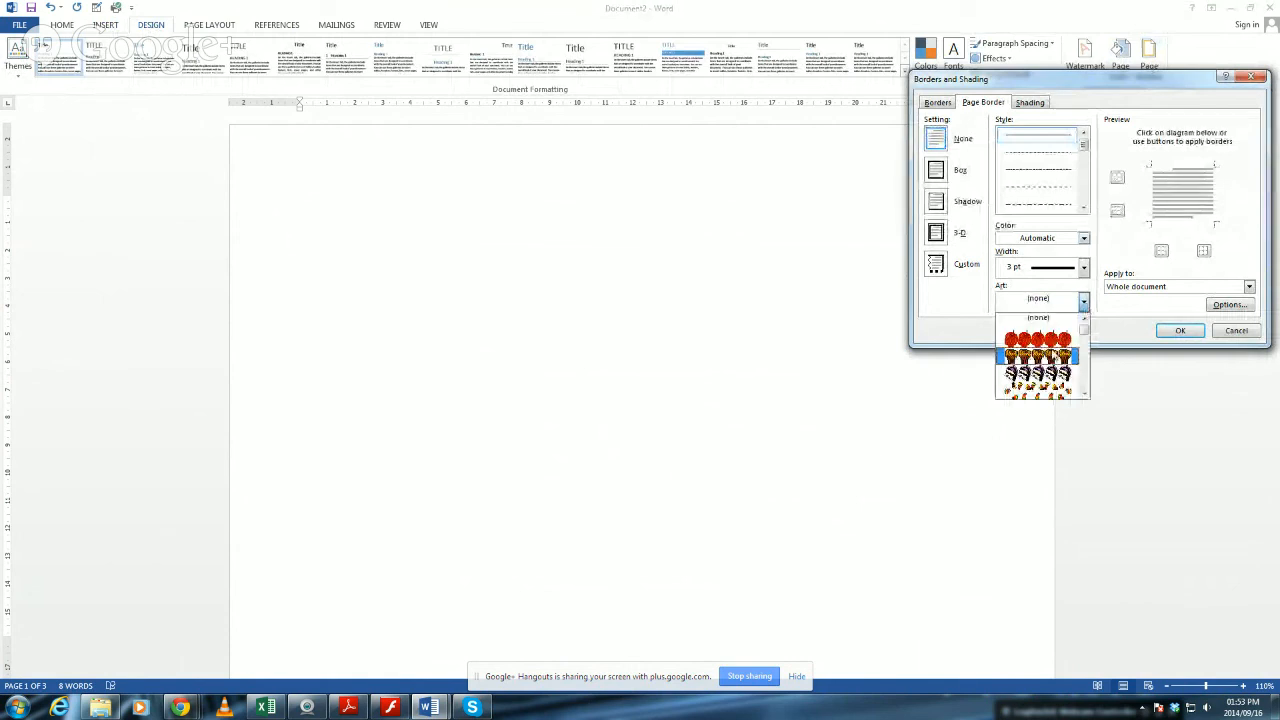
click(1038, 341)
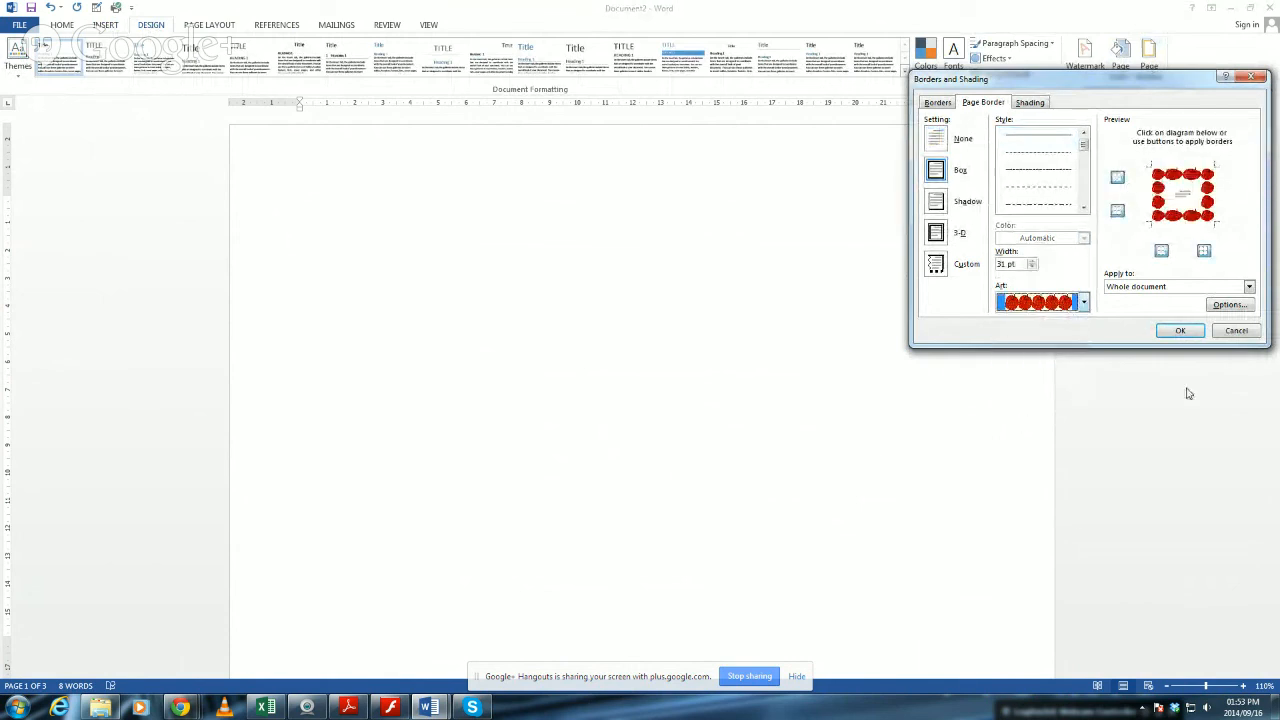
click(1188, 333)
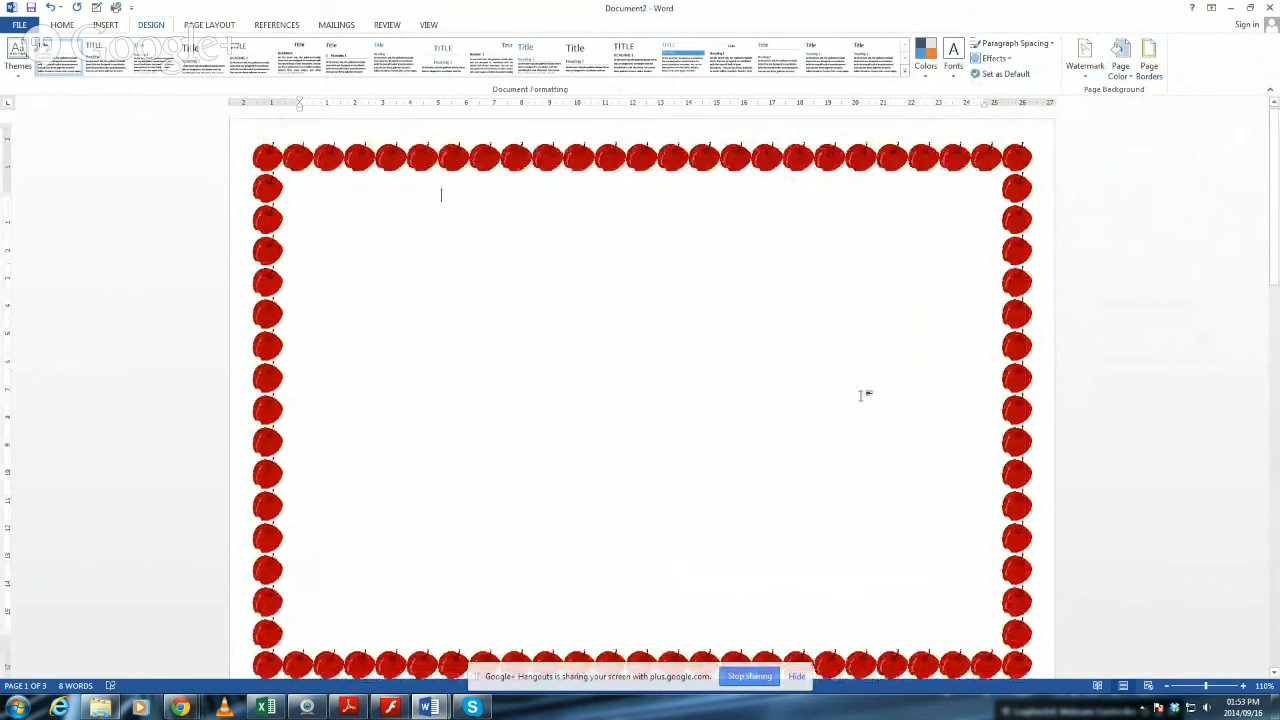
Change the whole document's page border to a triple-line style and colour it red.
click(1149, 60)
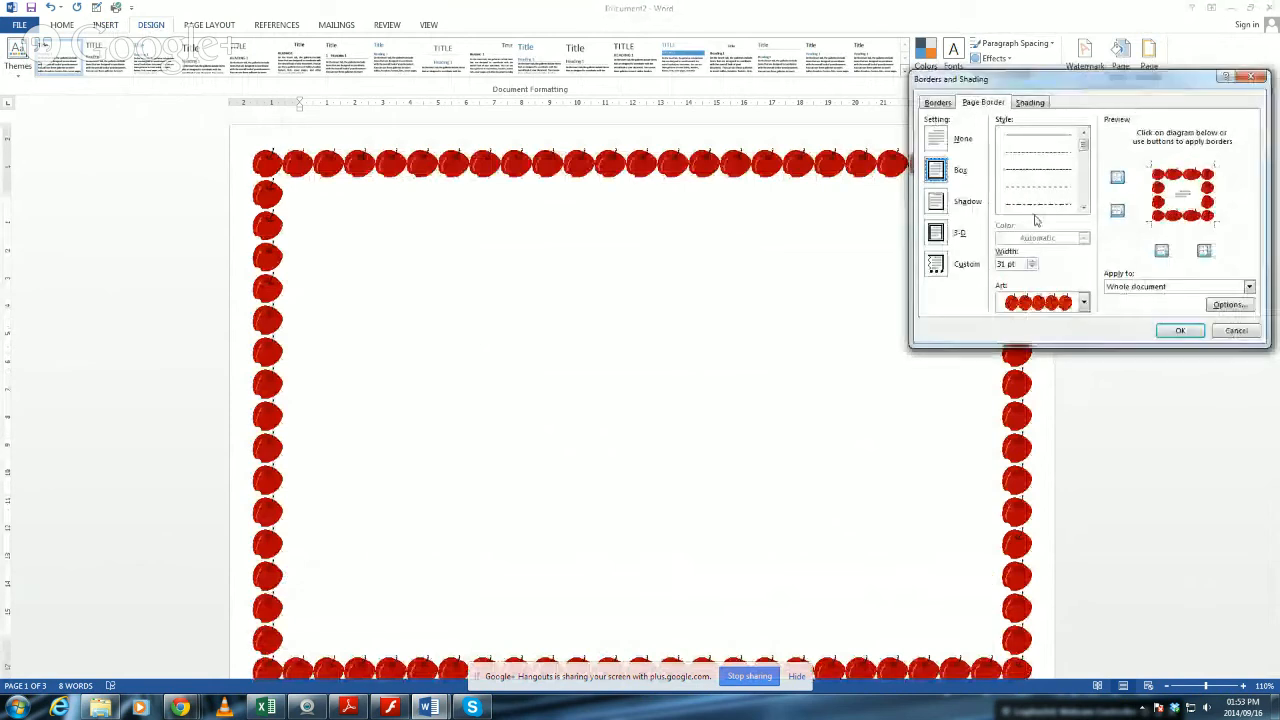
click(1082, 148)
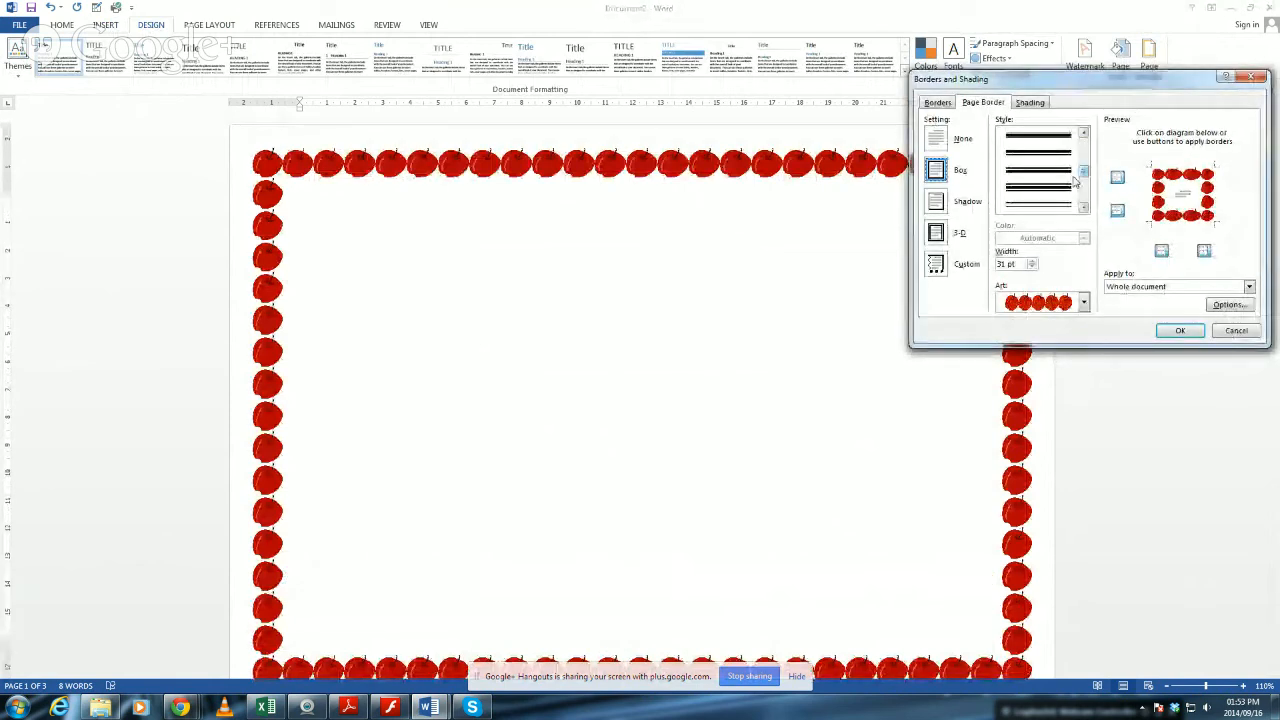
click(1038, 204)
click(1180, 331)
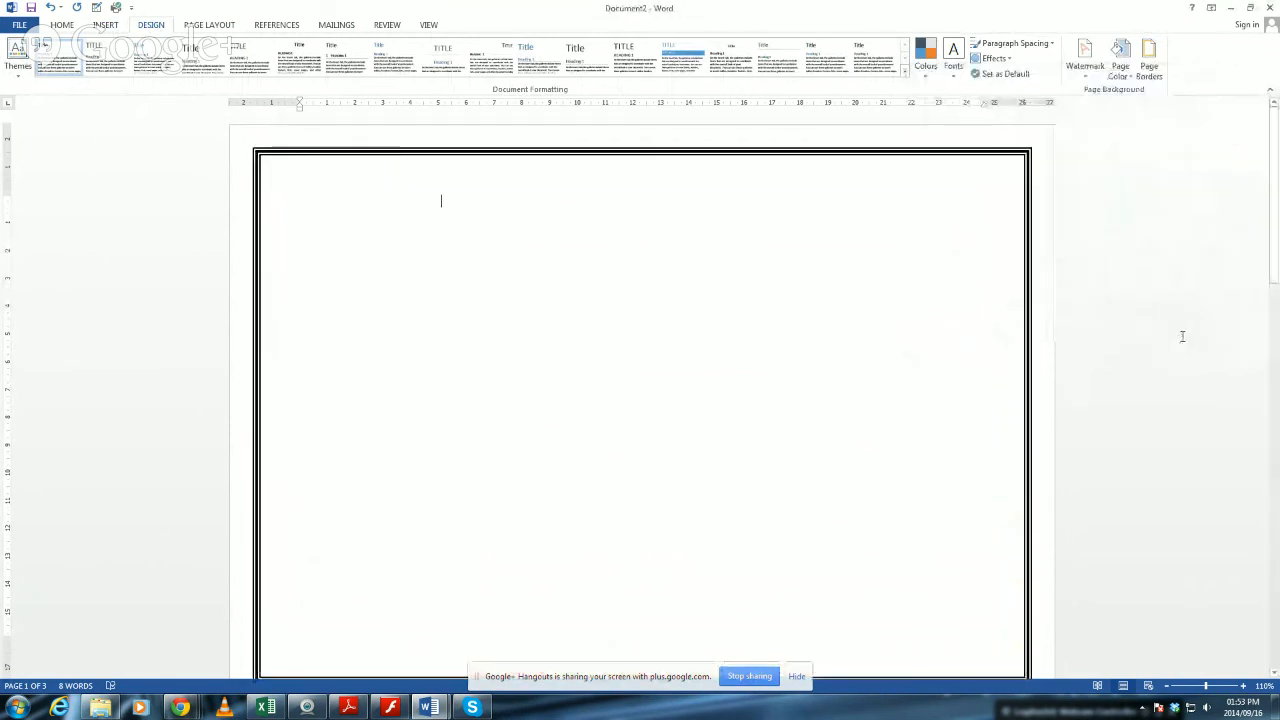
click(1149, 60)
click(1084, 239)
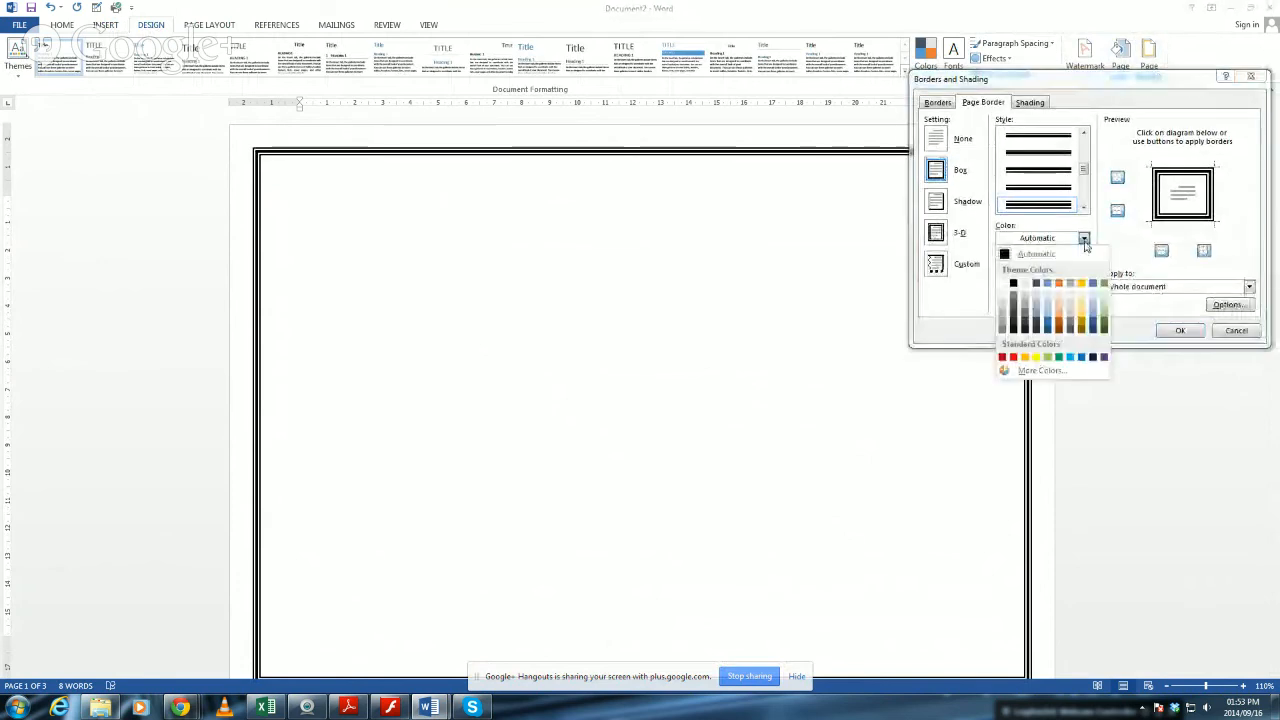
click(1012, 355)
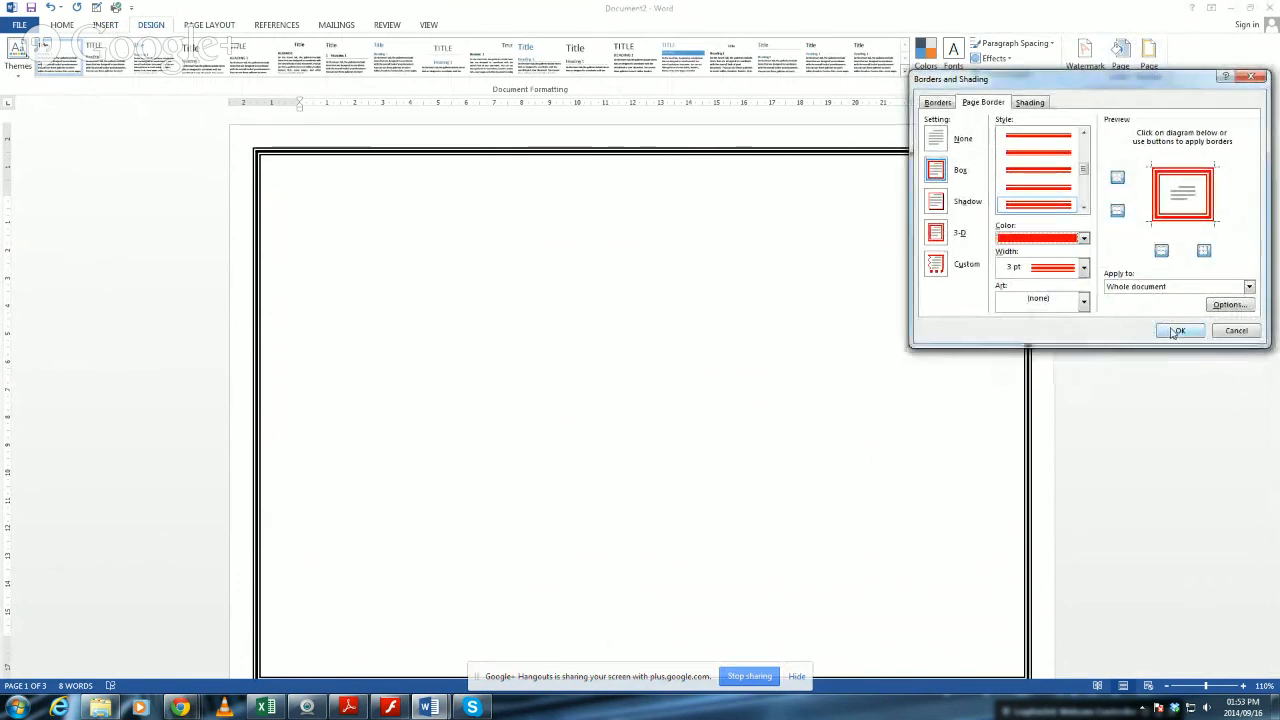
click(1172, 330)
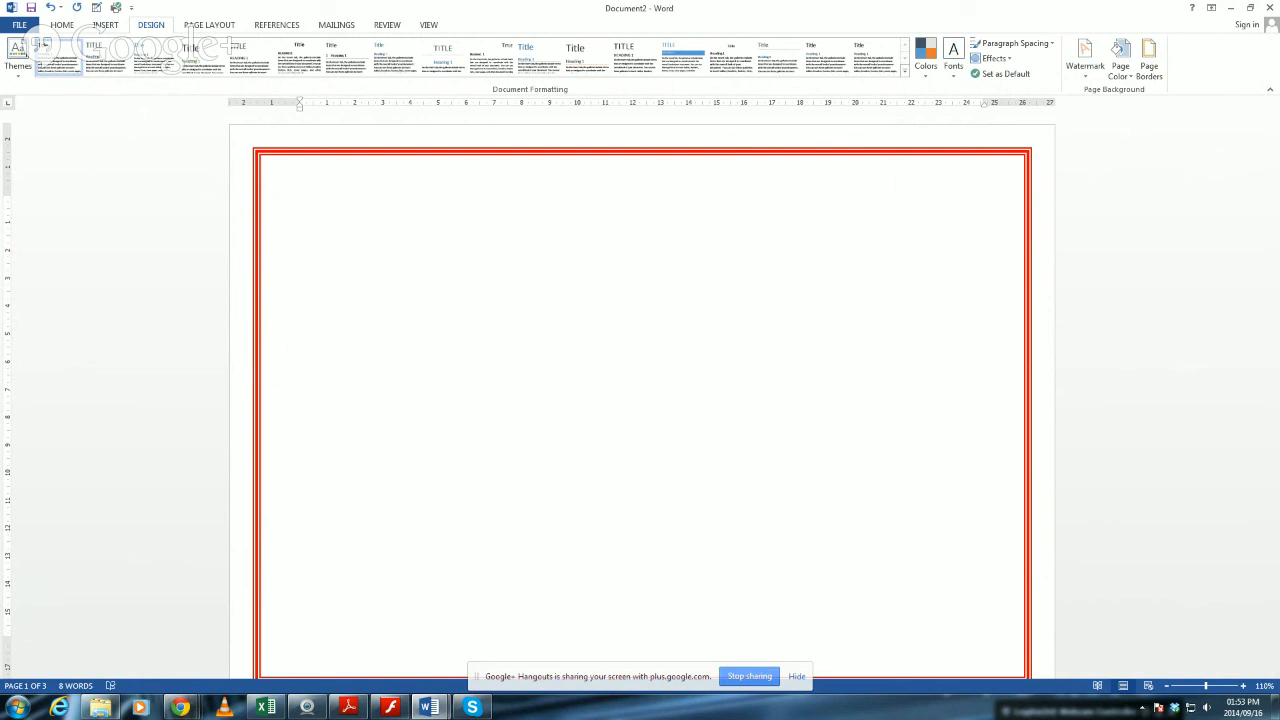
Switch to Chrome and look through the open Google+ event pages, ending on Education and Ethics in Social Context.
key(alt+Tab)
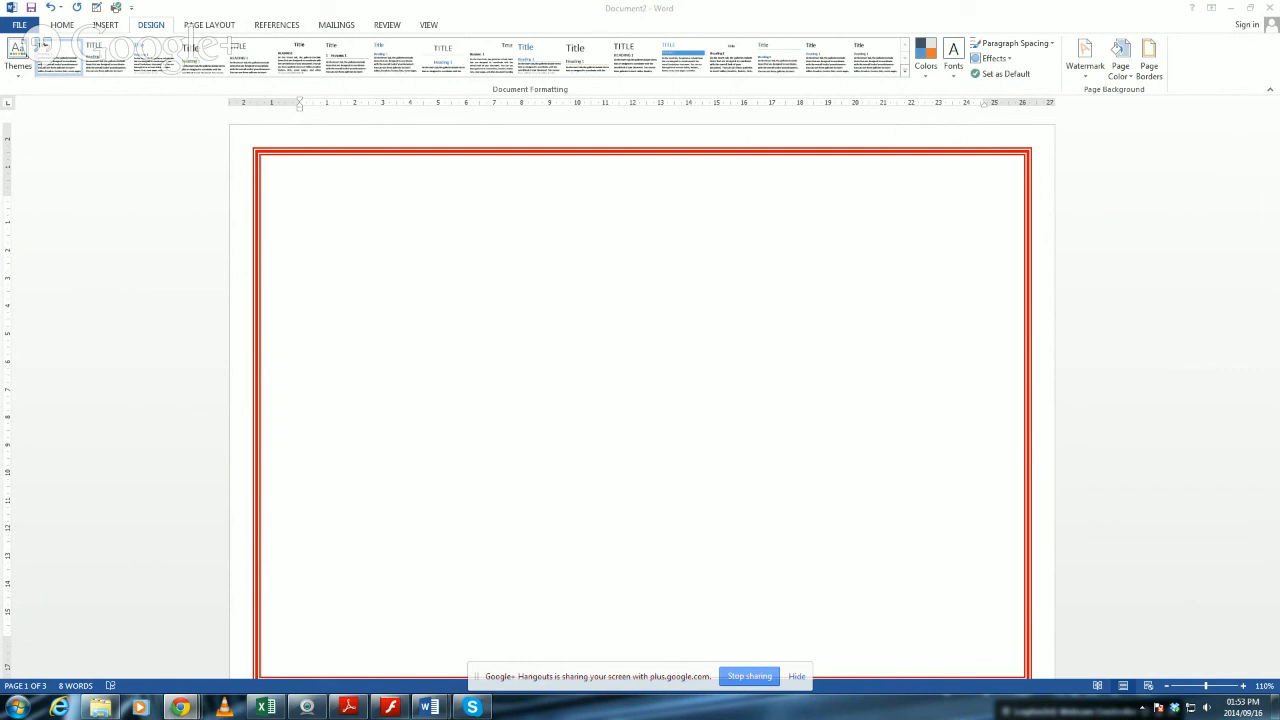
mouse_move(430, 707)
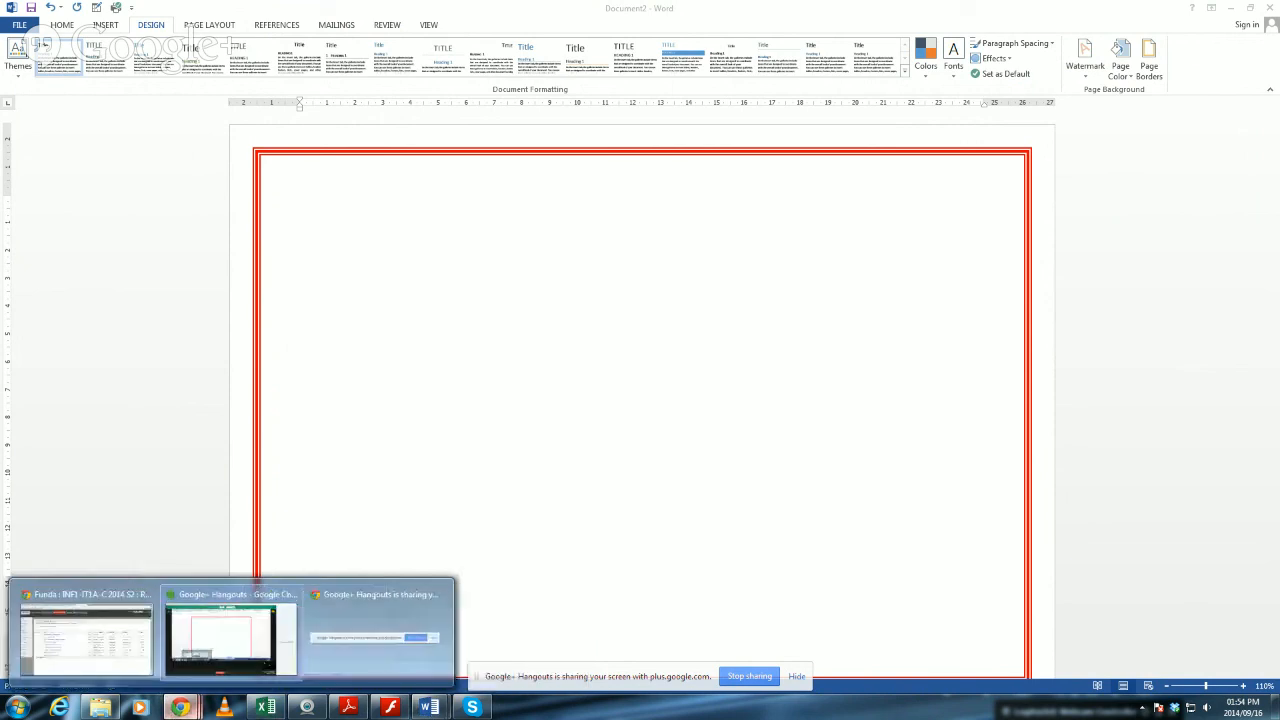
click(179, 707)
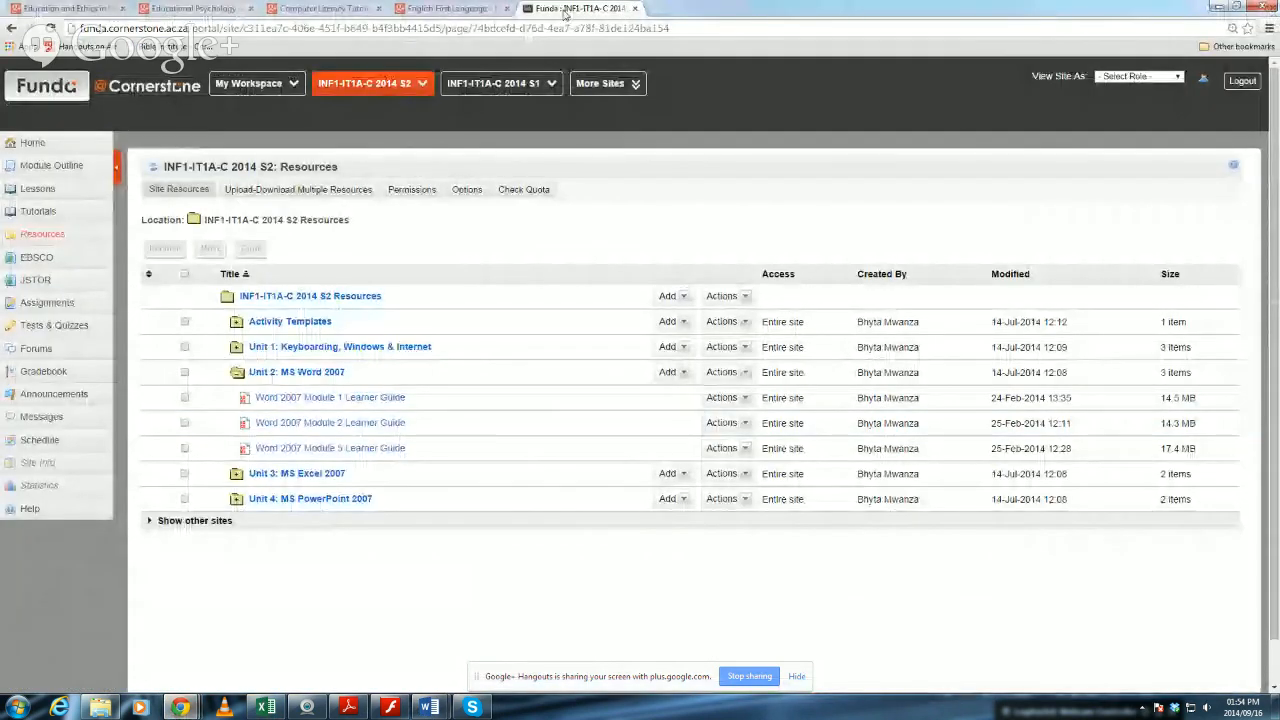
click(447, 8)
click(338, 8)
click(205, 8)
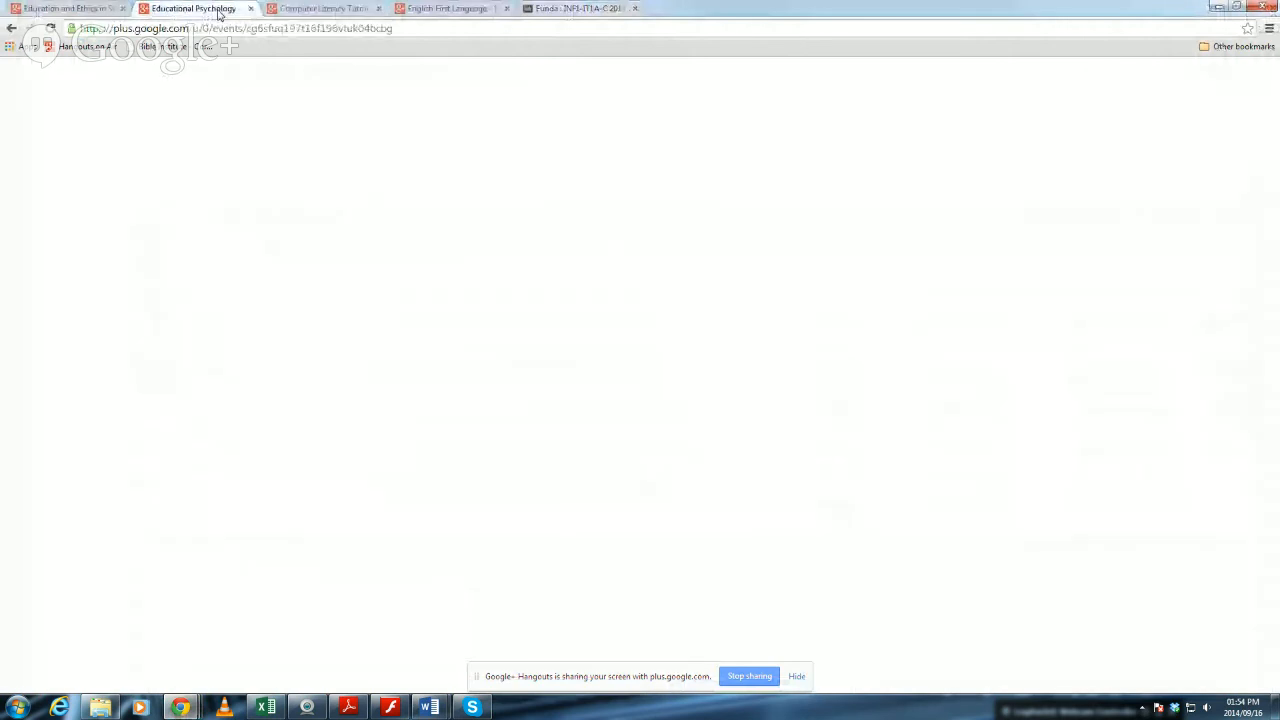
click(41, 11)
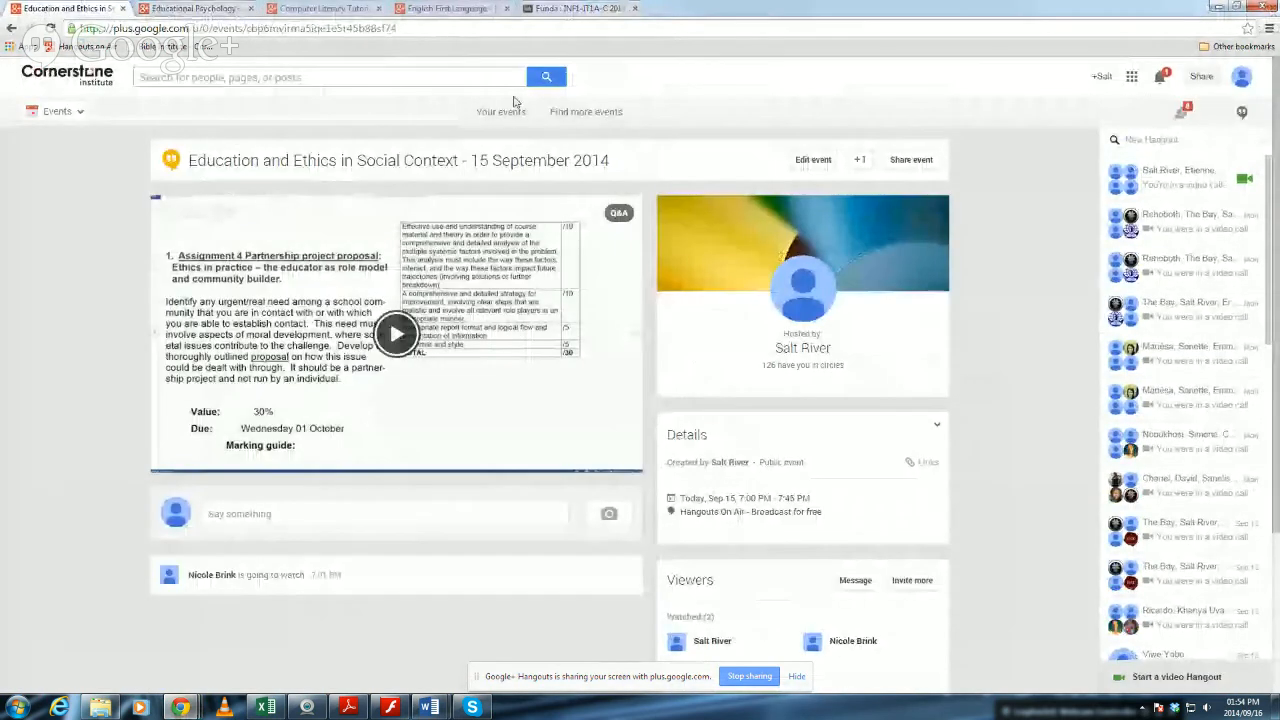
mouse_move(179, 707)
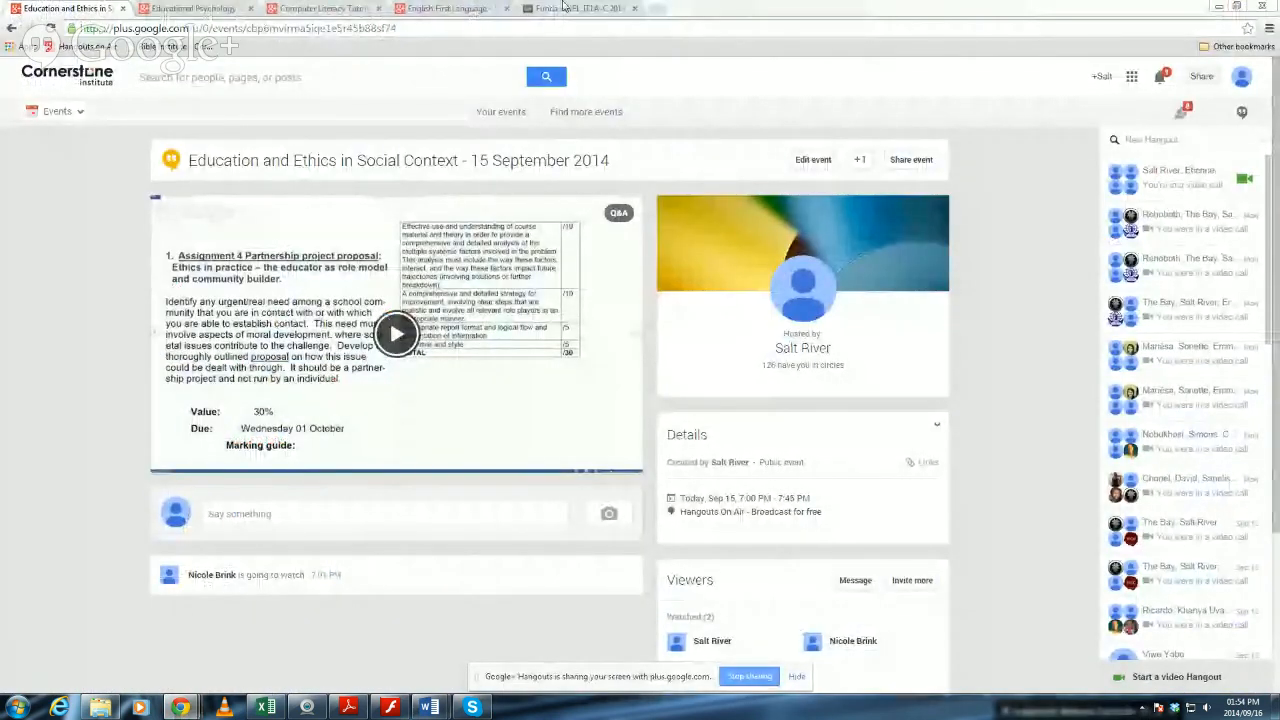
View the Computer Literacy Tutorial 5 event, and open the Module Outline page of the INF1-IT1A-C 2014 S2 course site.
click(565, 8)
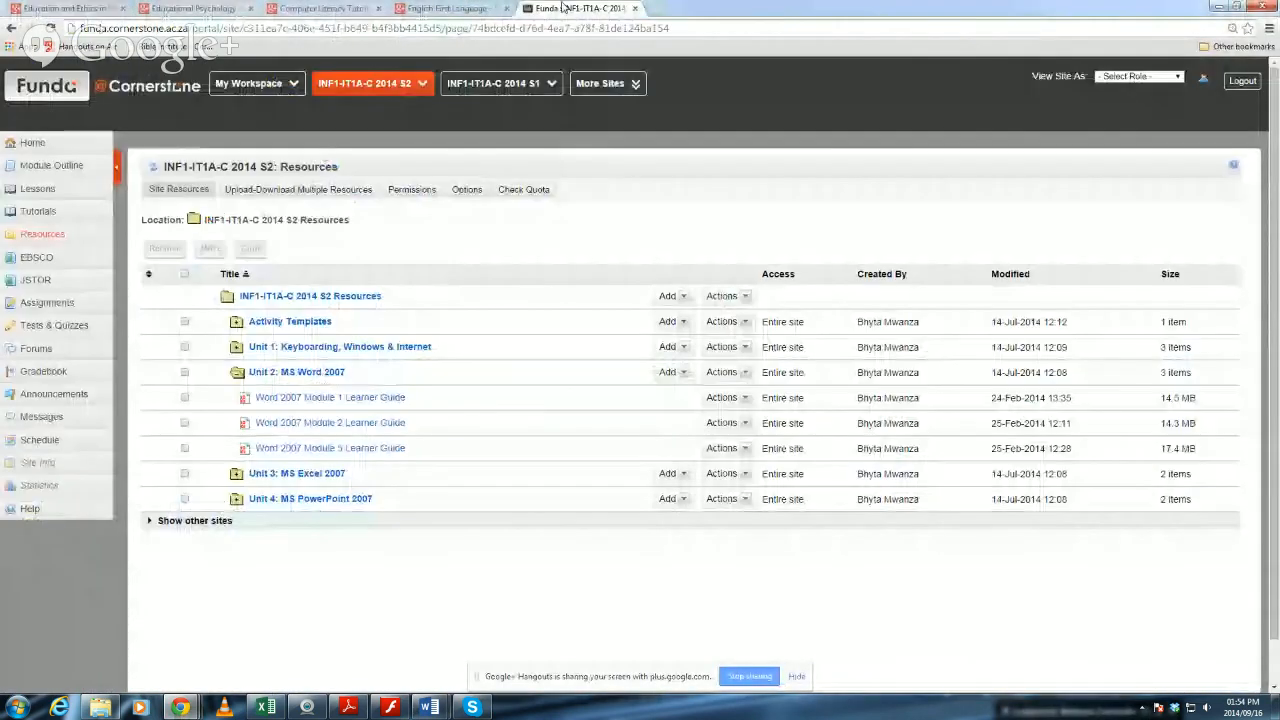
click(450, 8)
click(345, 10)
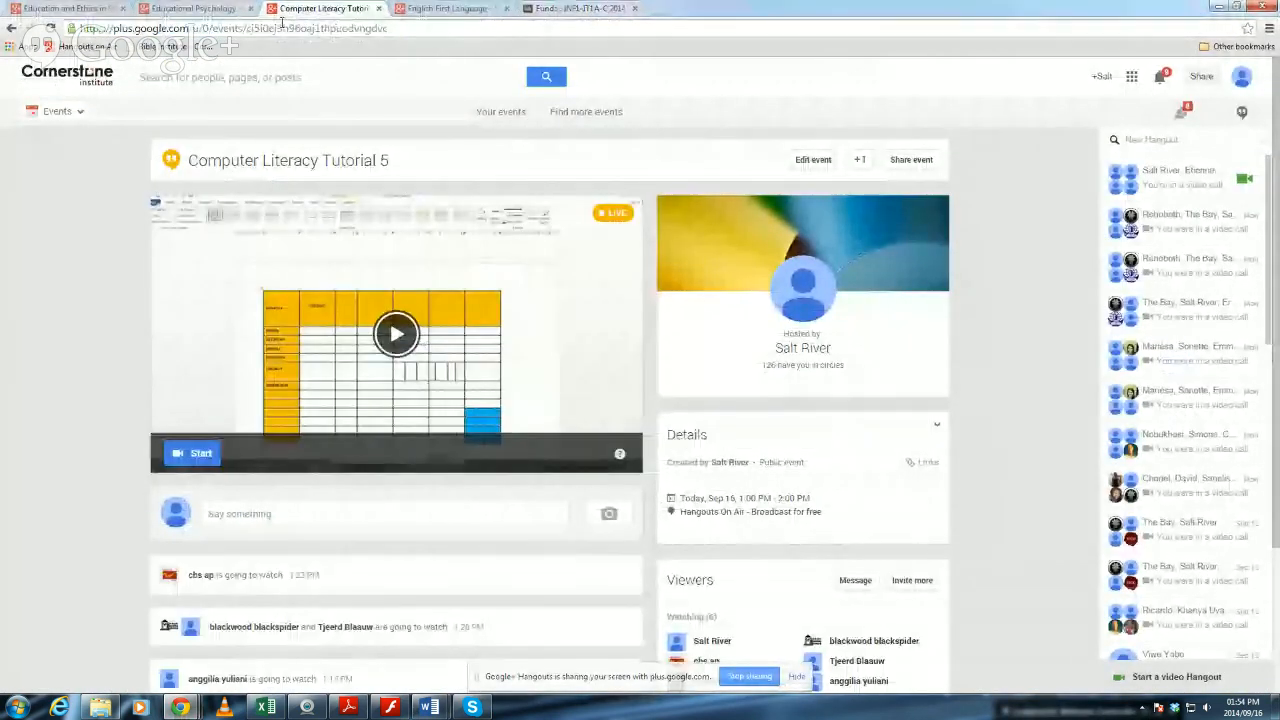
click(583, 8)
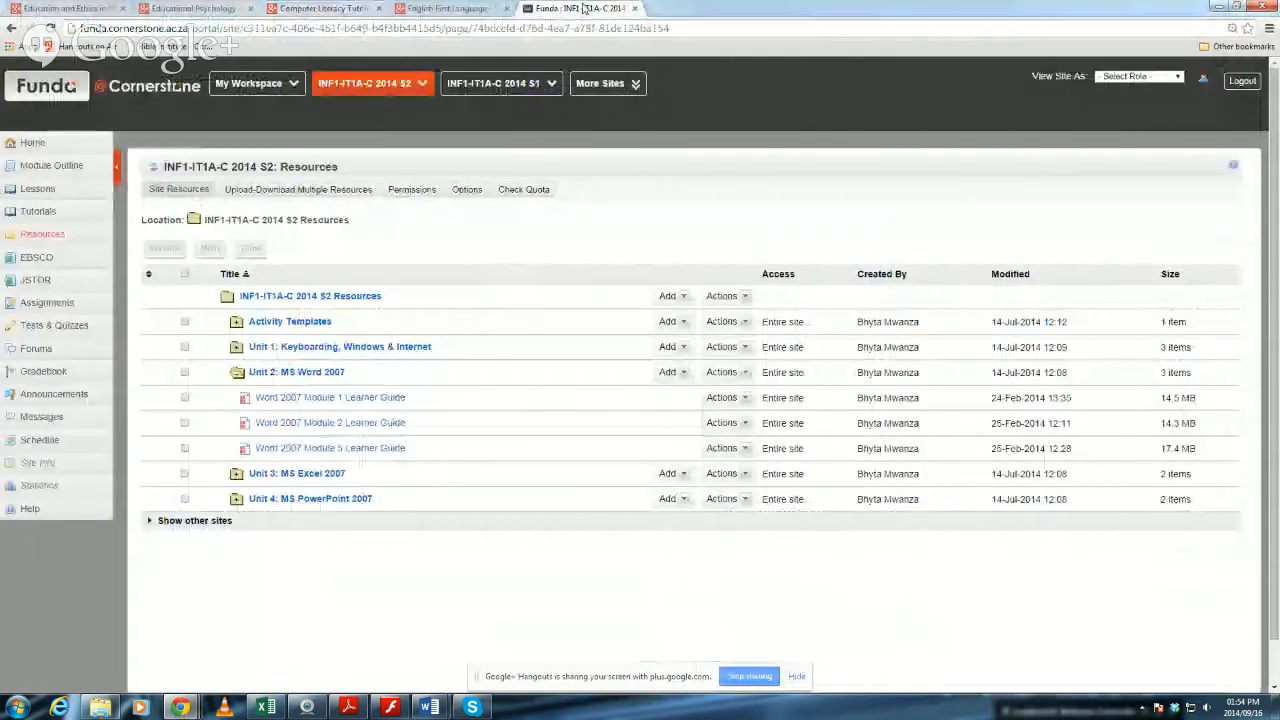
click(52, 168)
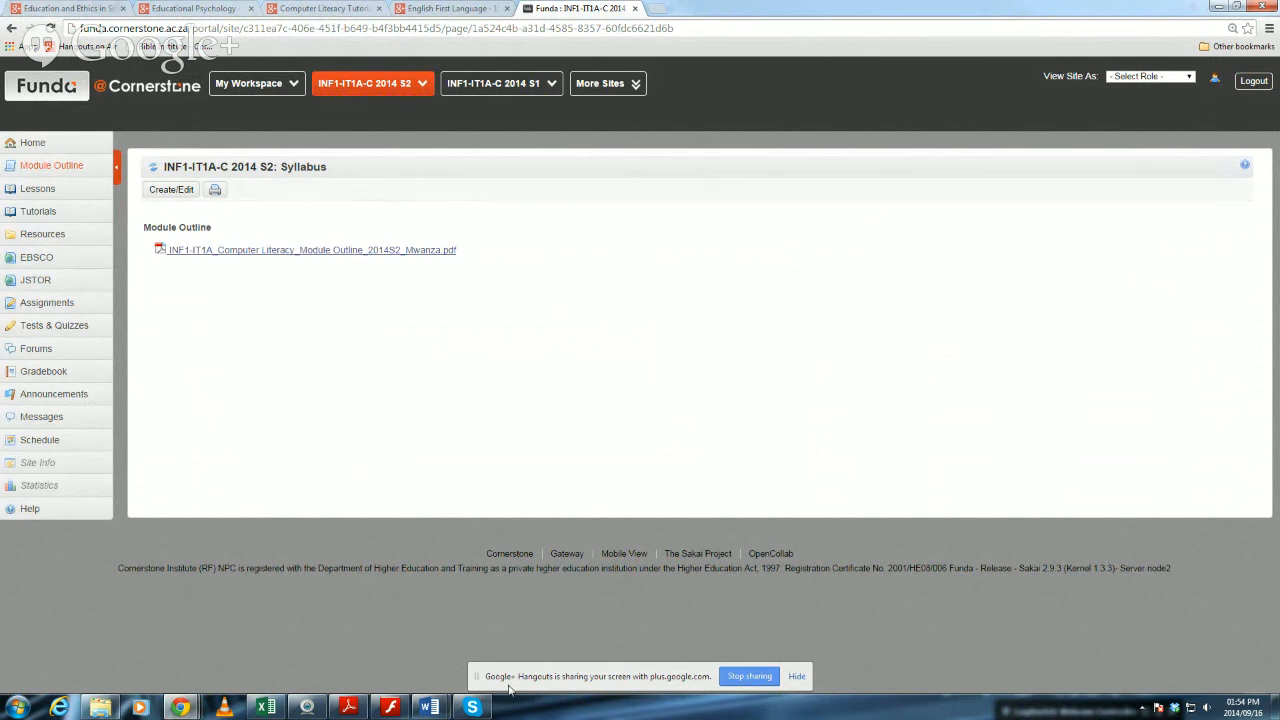
Log out of the Funda site and leave the browser for the Word document.
mouse_move(429, 706)
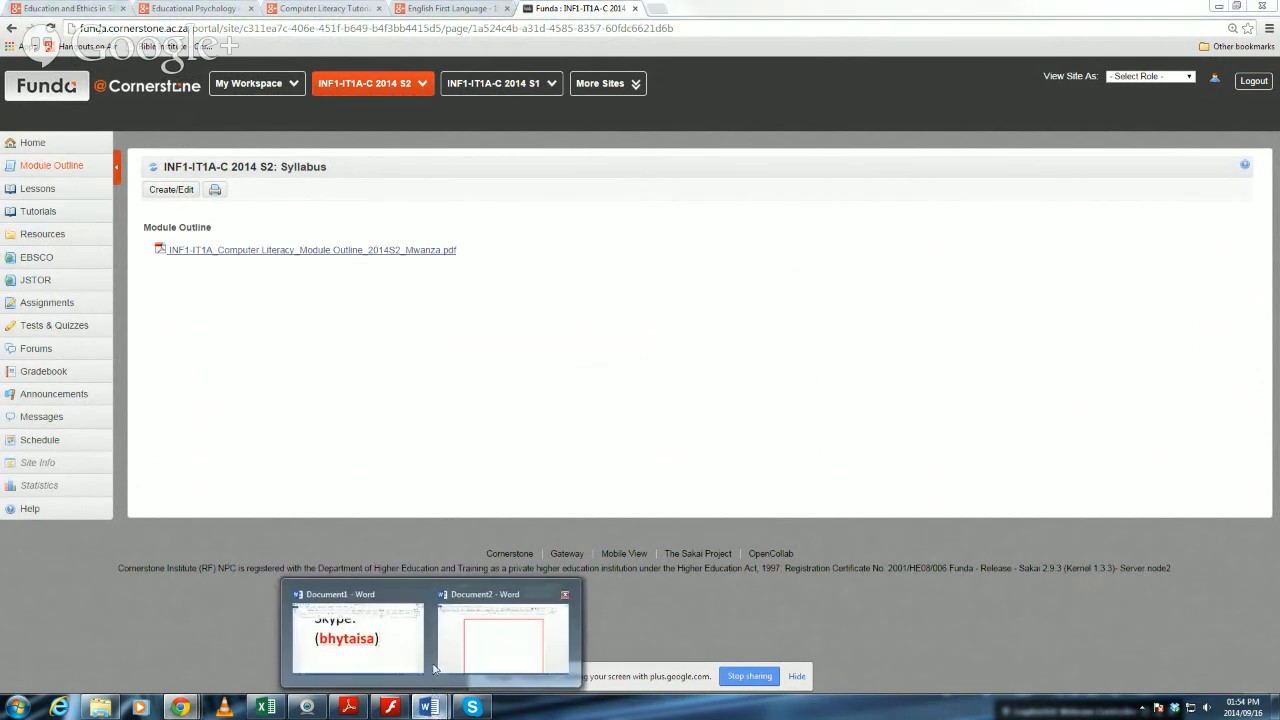
mouse_move(418, 657)
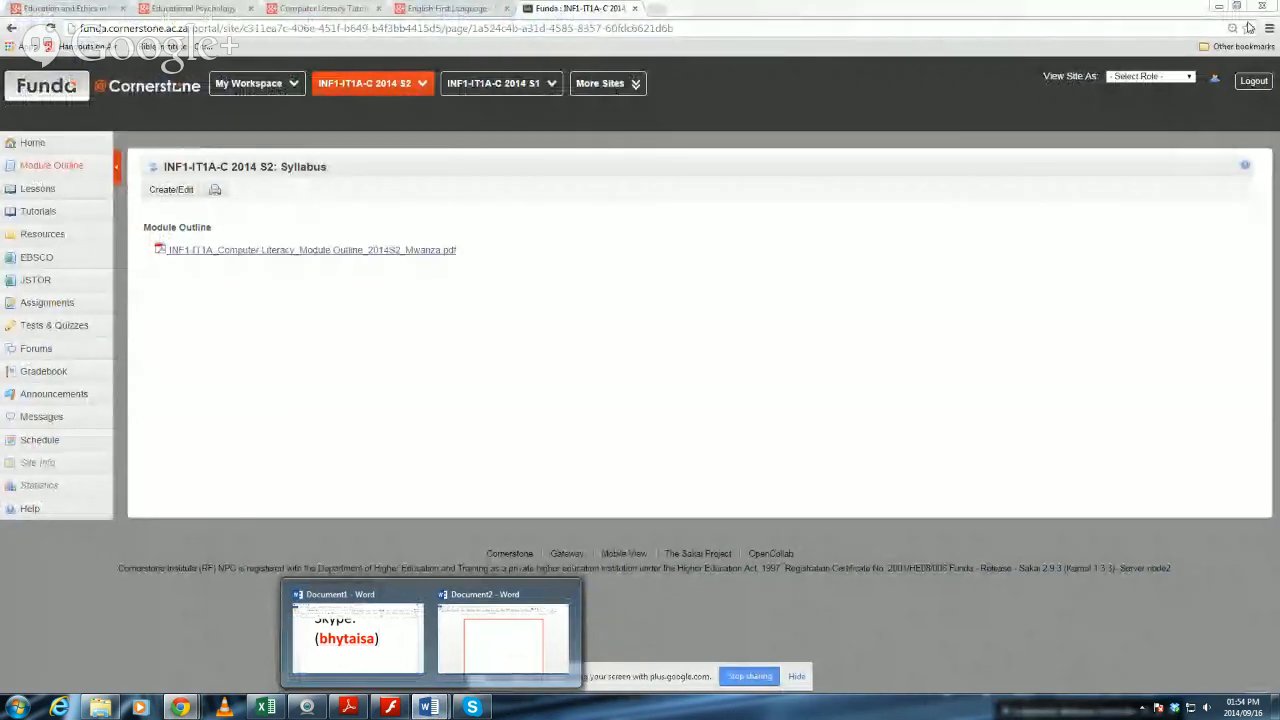
click(1250, 82)
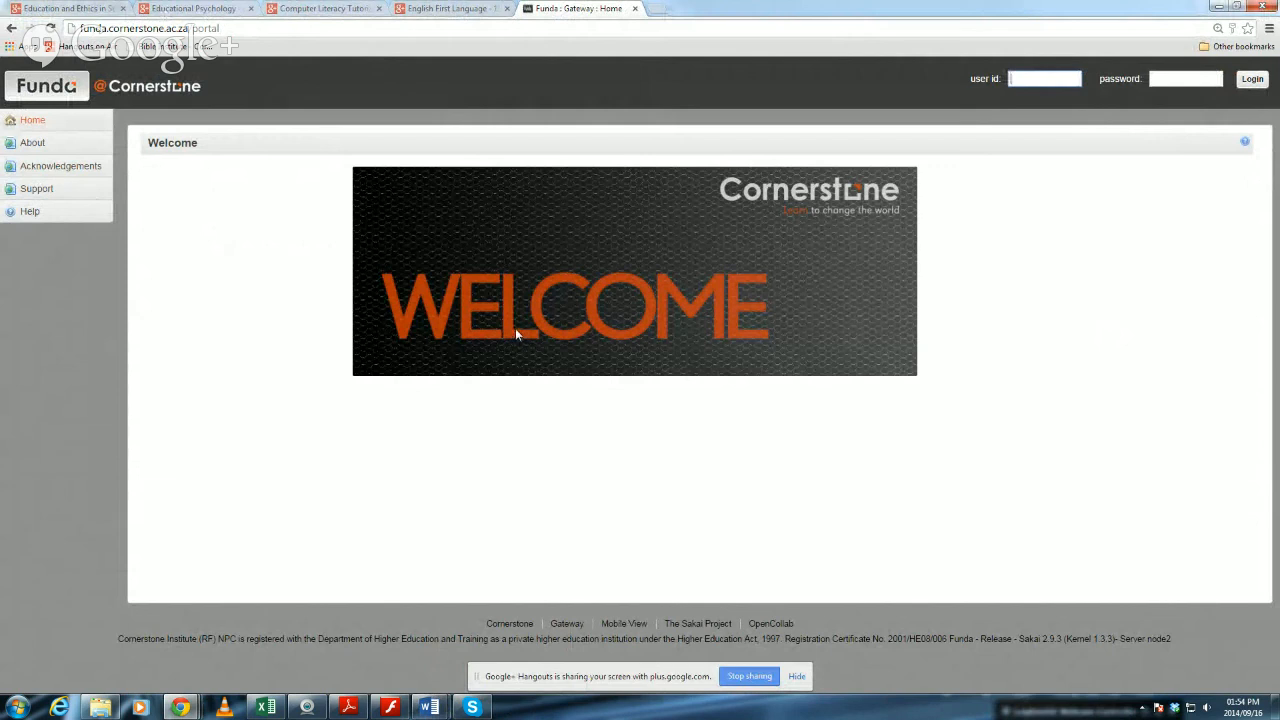
key(alt+F4)
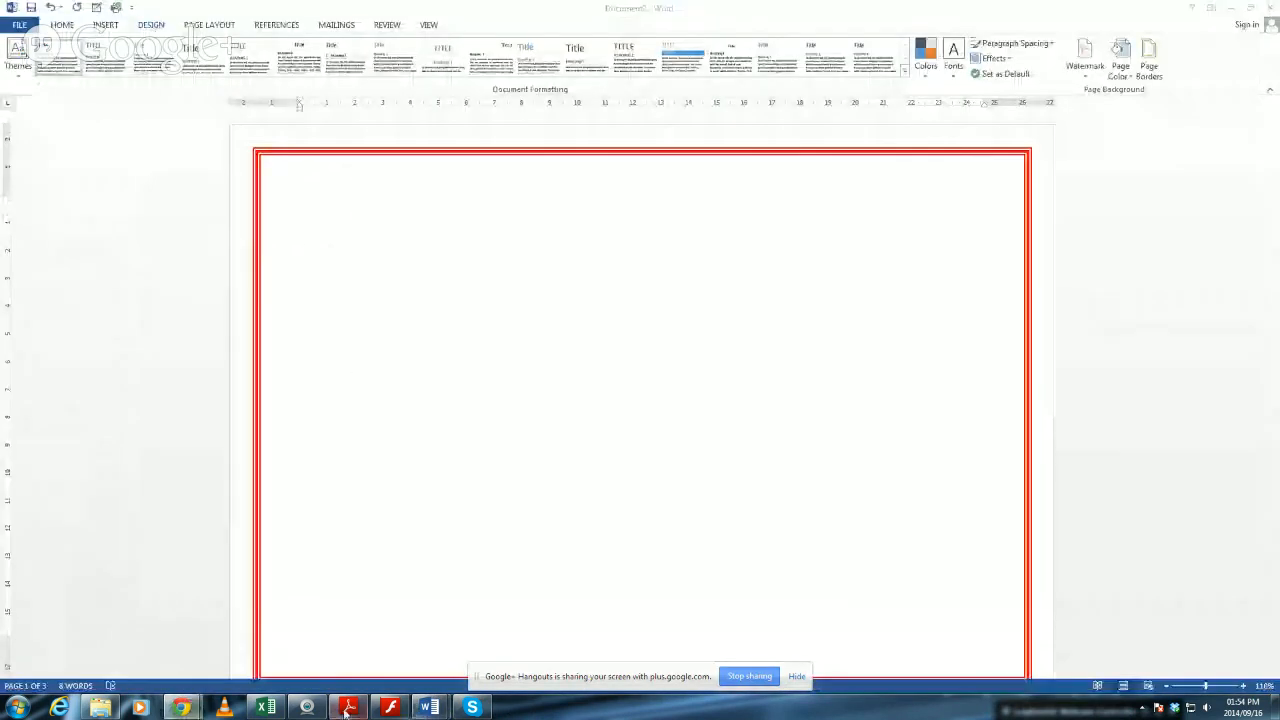